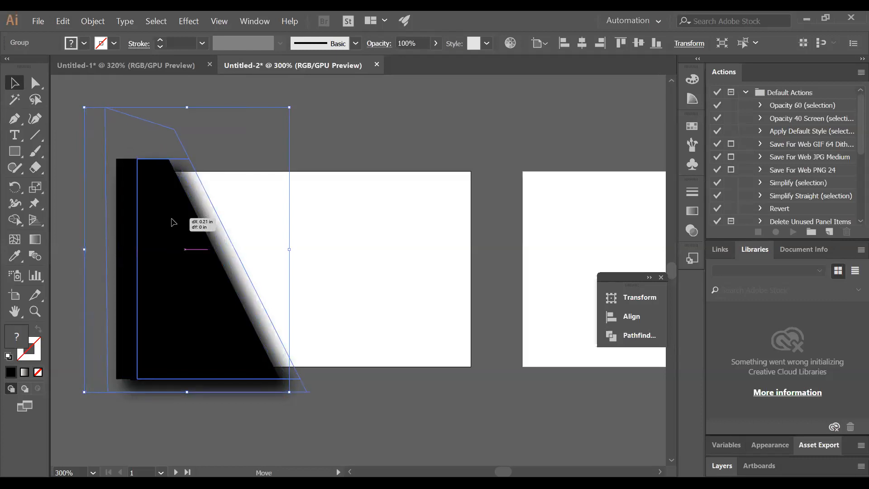
Send the black slanted shadowed shape to the back of the artwork
right_click(204, 205)
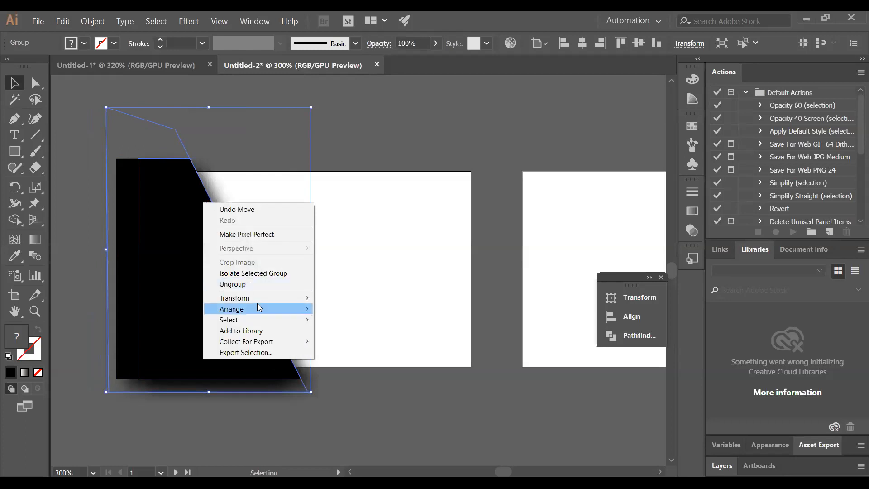
mouse_move(281, 309)
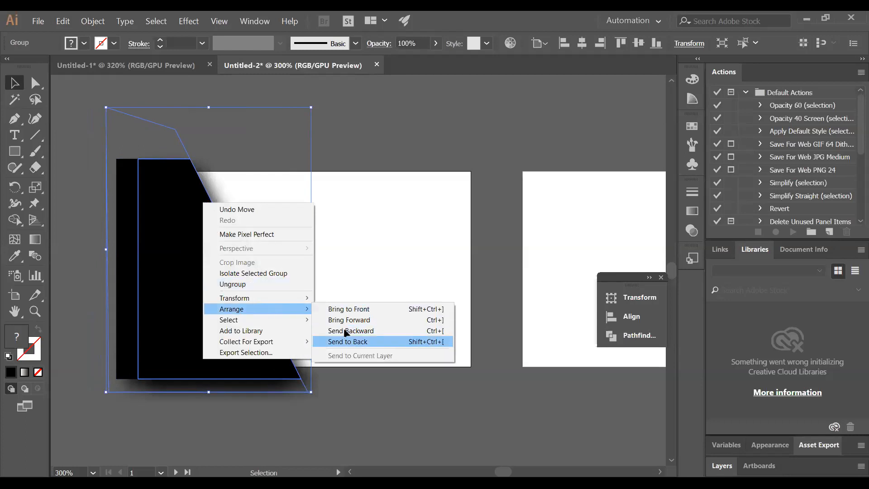
click(351, 342)
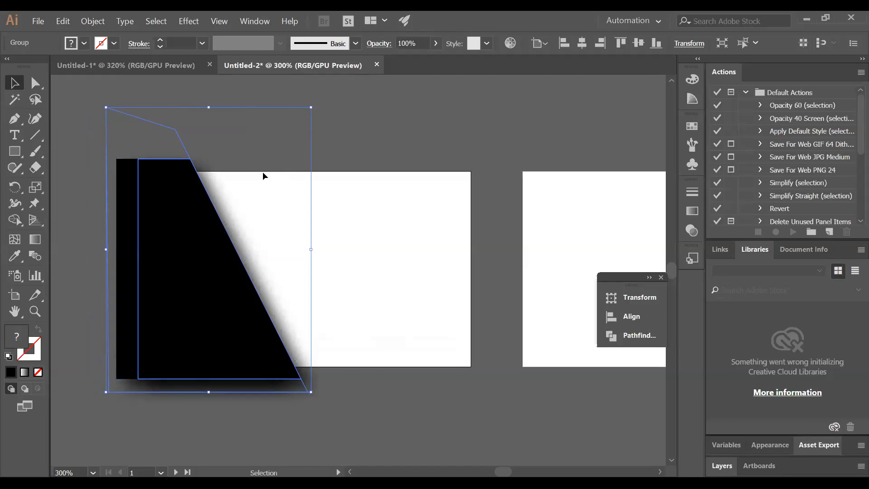
click(126, 184)
click(365, 129)
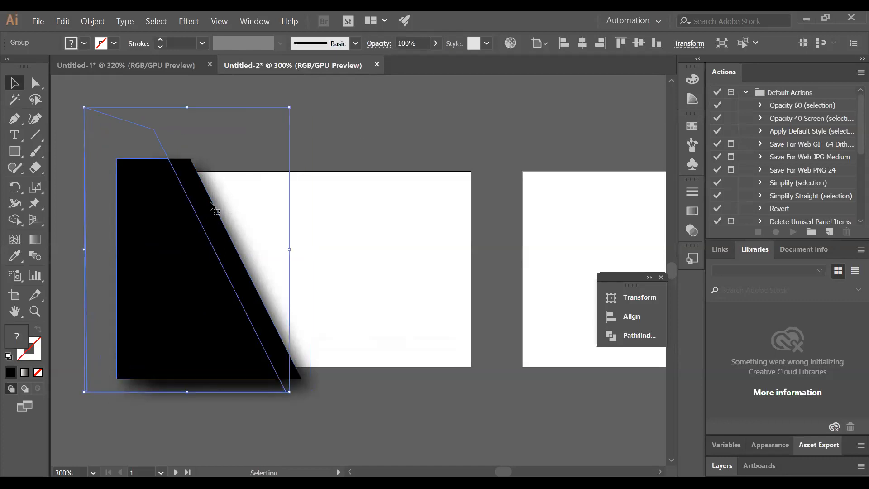
Fill the slanted shape with the near-black grey swatch (R=26 G=26 B=26)
right_click(212, 205)
click(189, 176)
click(83, 44)
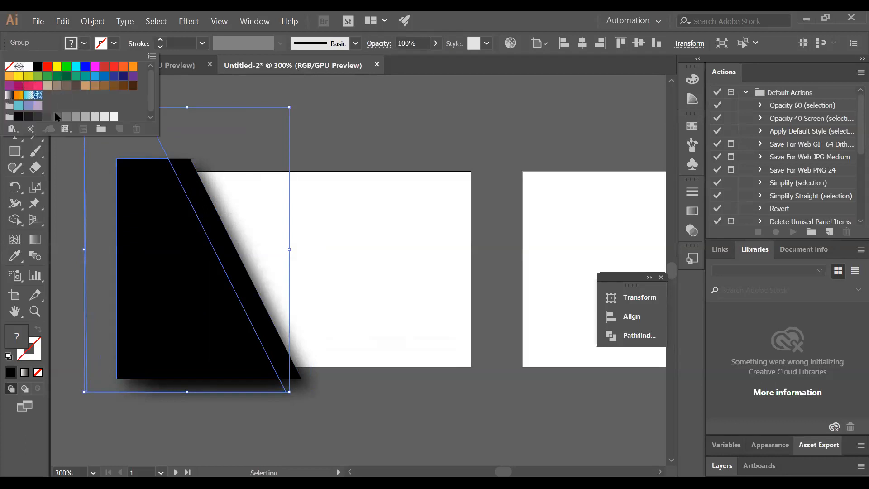
click(47, 117)
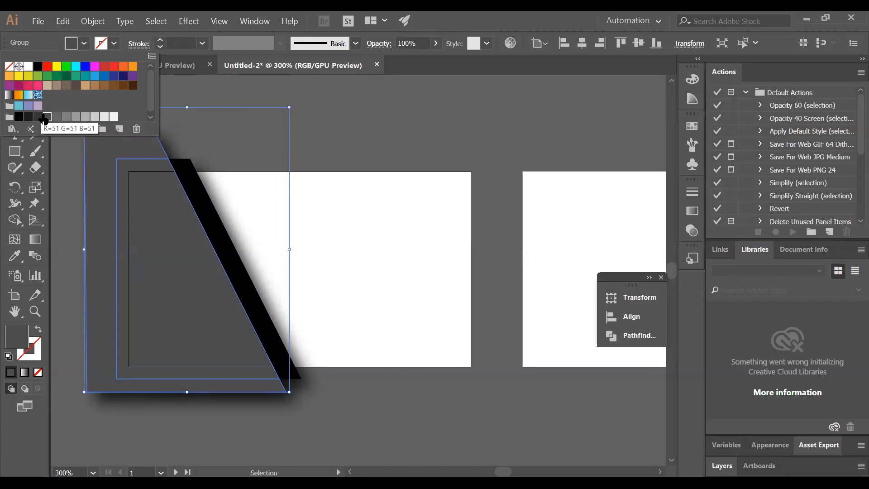
click(38, 117)
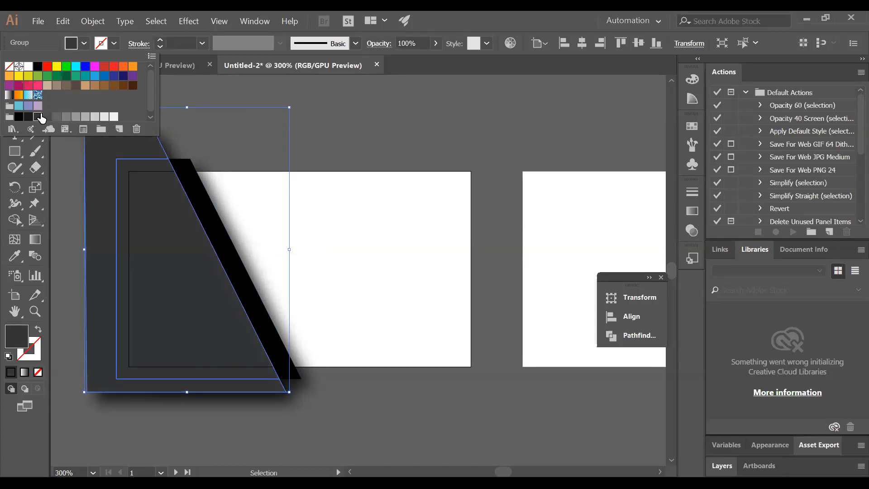
click(28, 117)
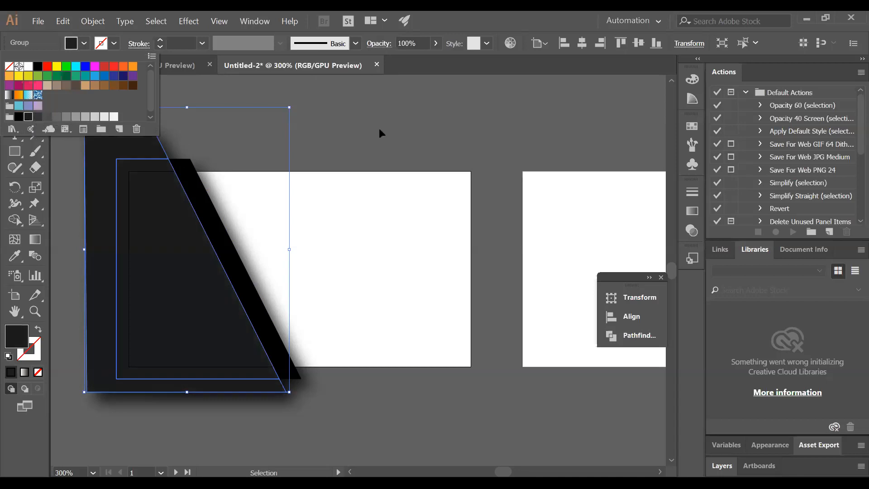
click(354, 140)
click(354, 140)
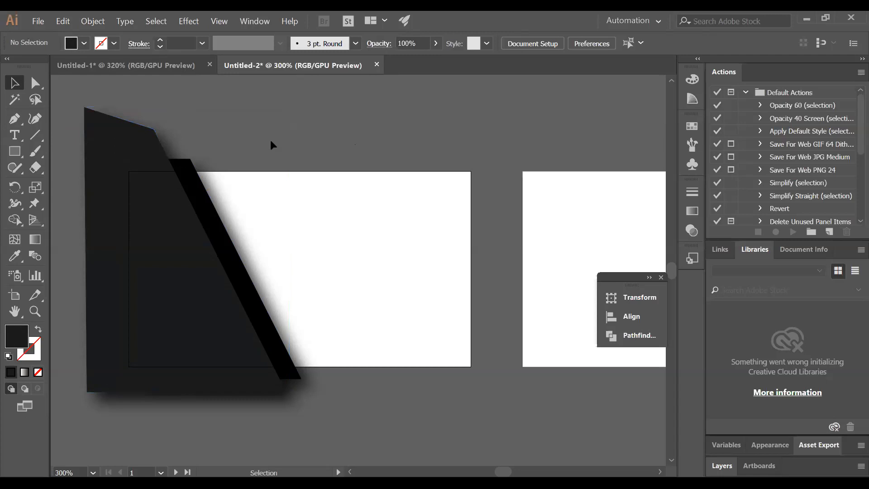
click(16, 153)
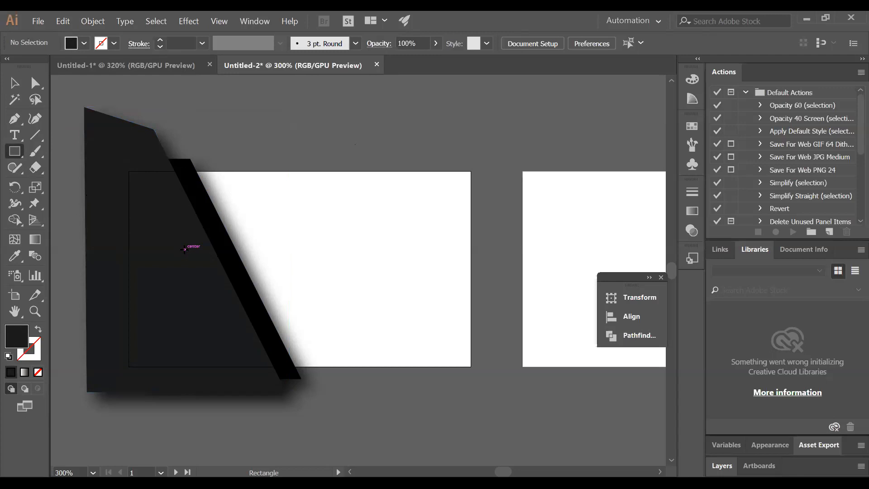
Draw a wide rectangle across the card's left side over the dark shape
drag(185, 249, 247, 249)
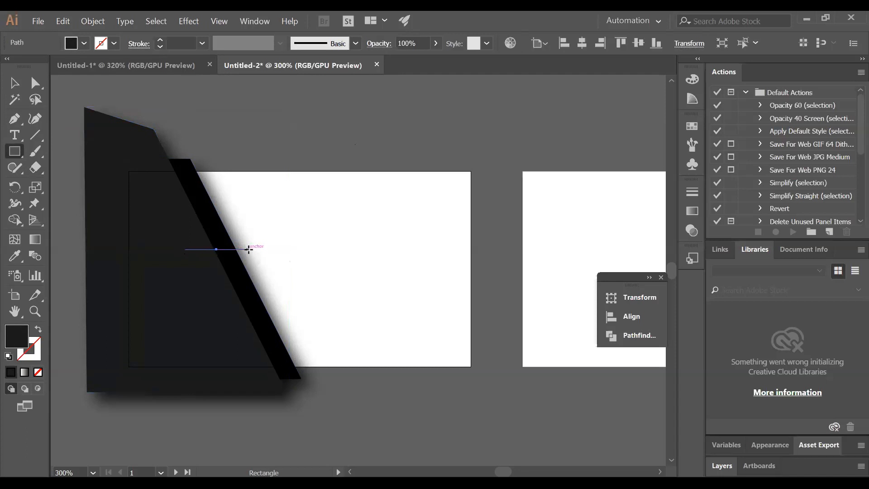
key(ctrl+shift+a)
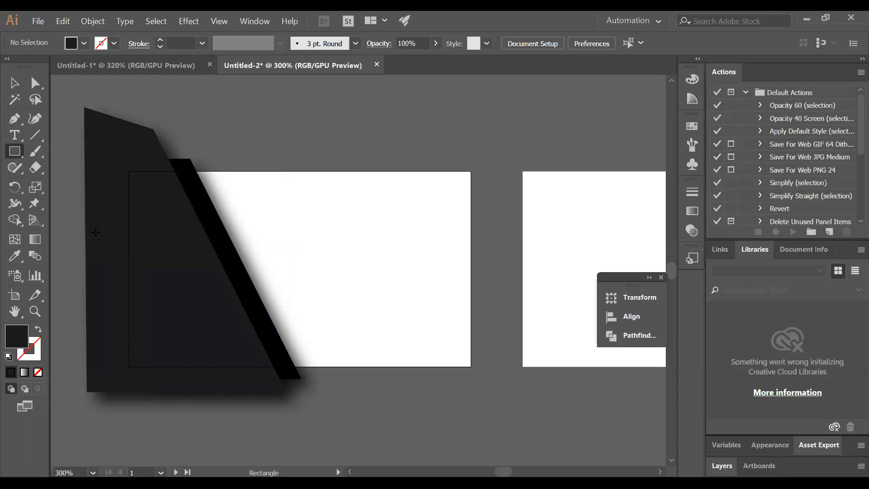
drag(94, 230, 264, 278)
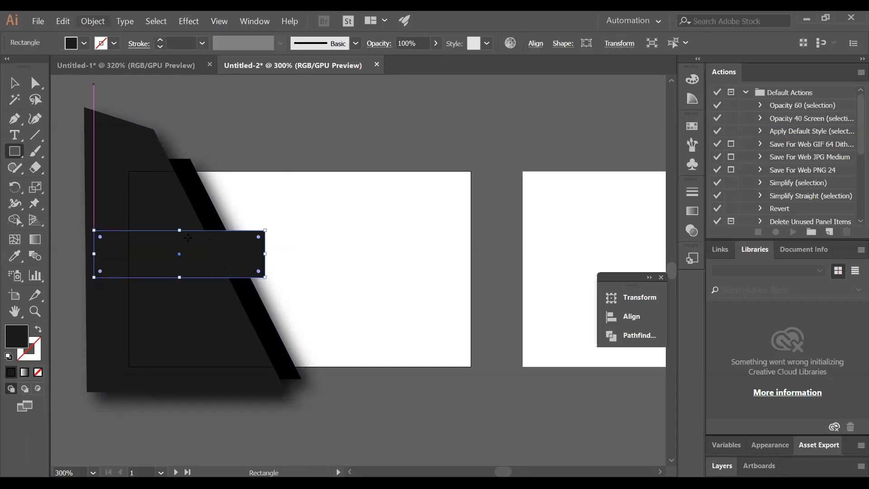
Fill the rectangle with a blue swatch and extend its lower-right corner slightly
click(84, 44)
click(95, 75)
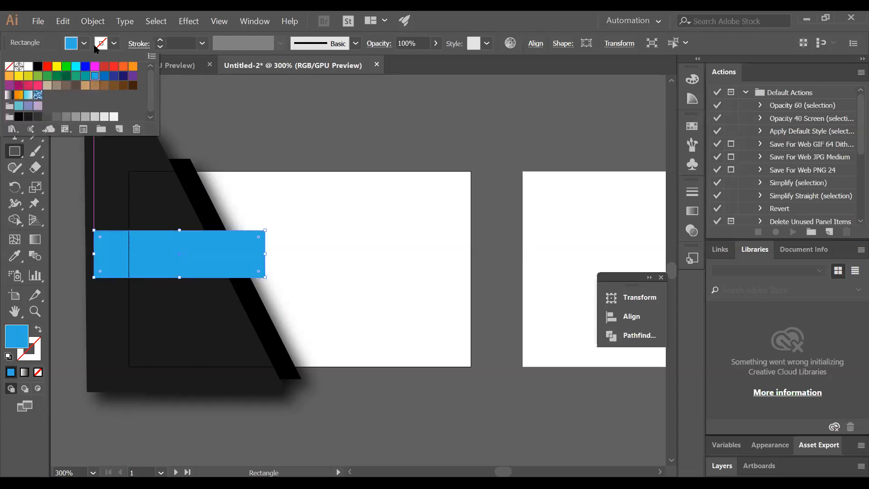
click(247, 185)
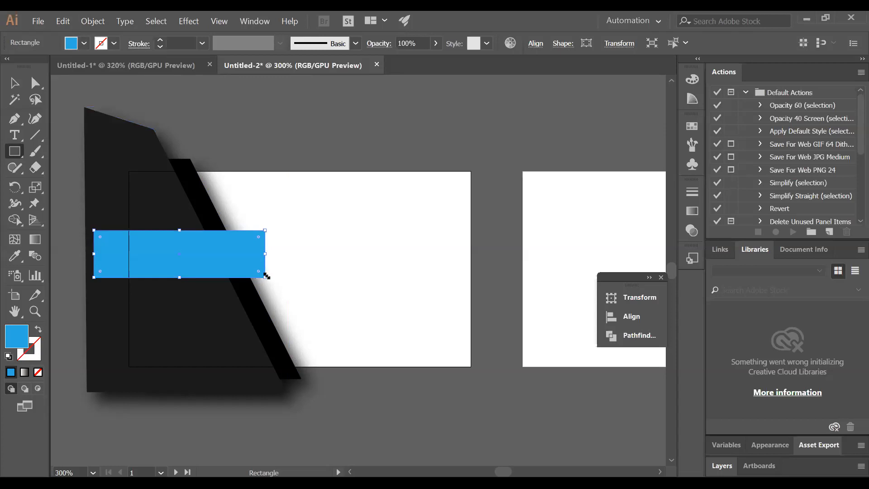
drag(265, 277, 270, 283)
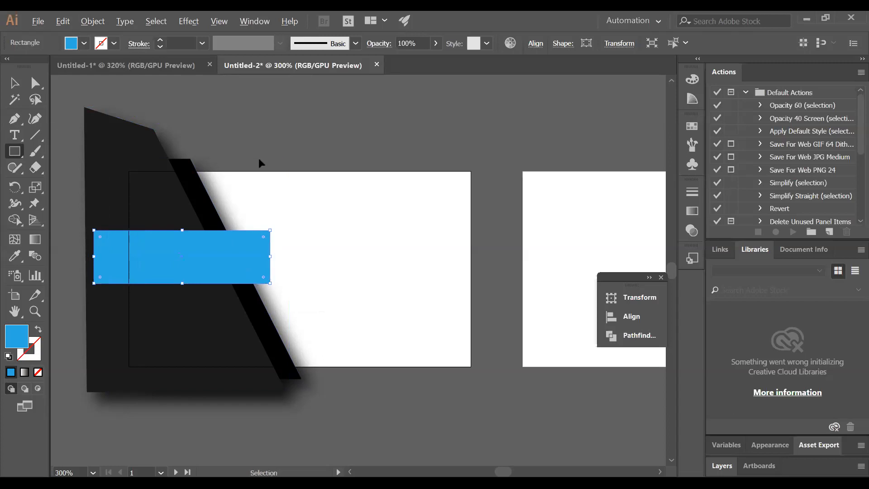
key(ctrl+z)
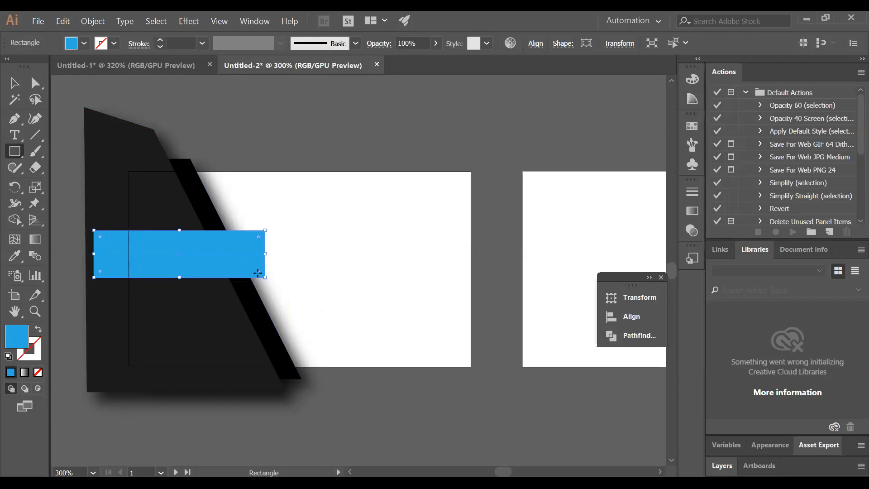
drag(266, 278, 269, 285)
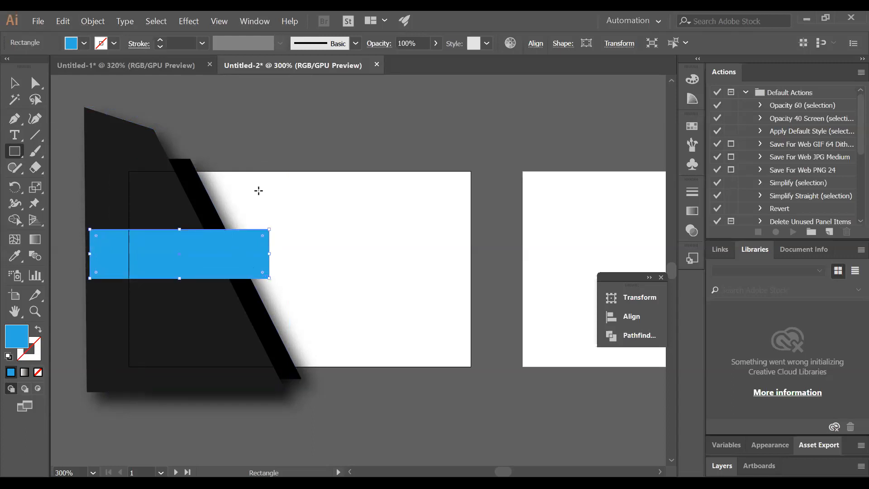
click(20, 85)
click(270, 141)
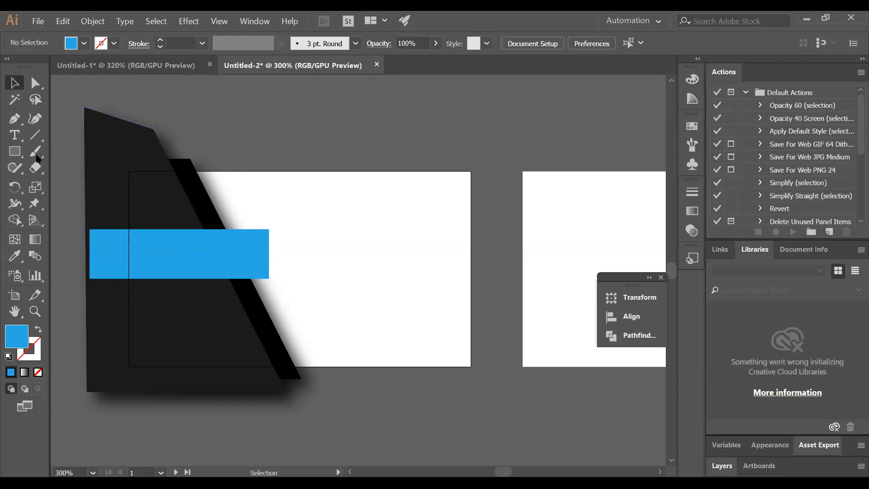
Draw a small triangle with the Pen tool at the banner's bottom-right corner
click(14, 119)
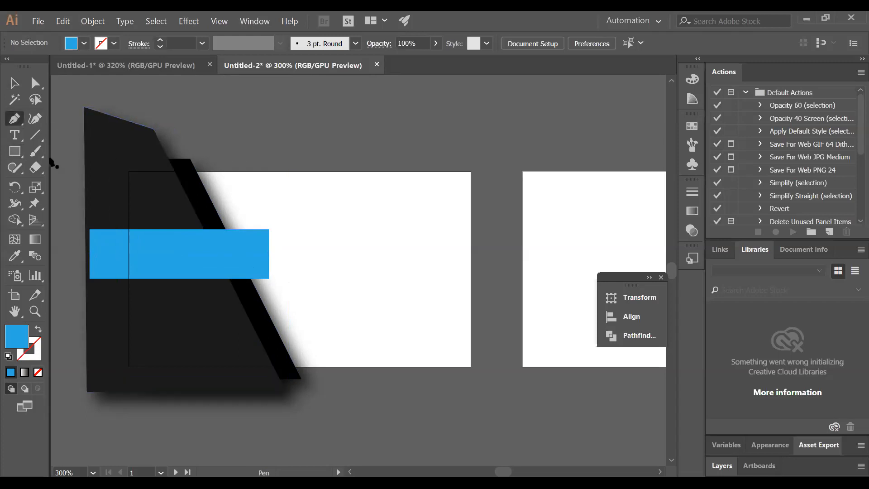
mouse_move(270, 281)
mouse_down()
mouse_move(259, 295)
mouse_move(270, 281)
mouse_up()
click(268, 278)
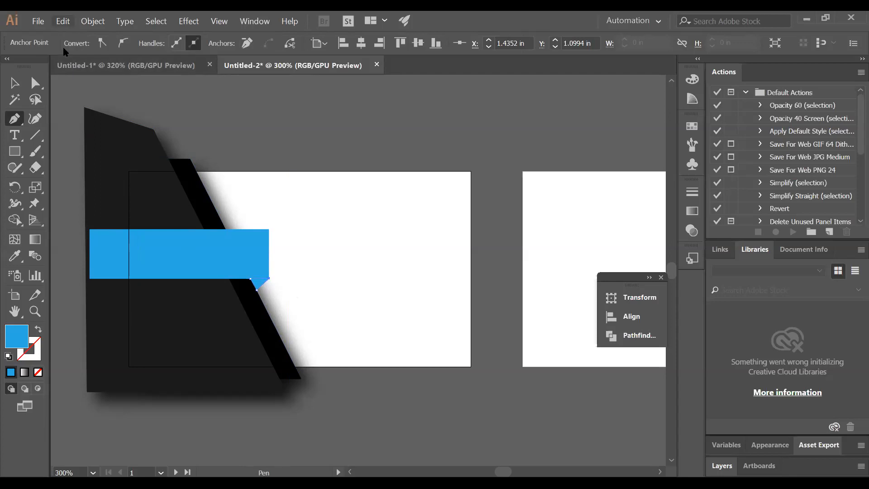
click(14, 85)
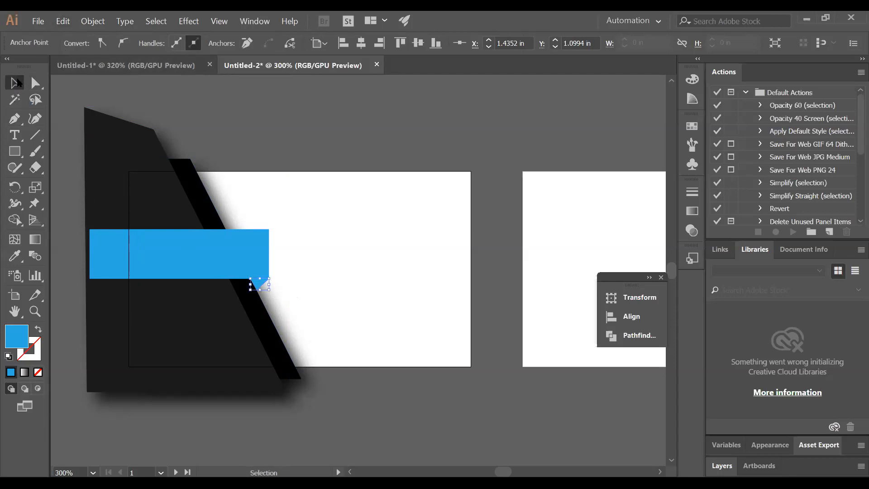
Deepen the triangle's blue to R41 G121 B226 by lowering the green slider
click(692, 79)
drag(610, 122, 587, 124)
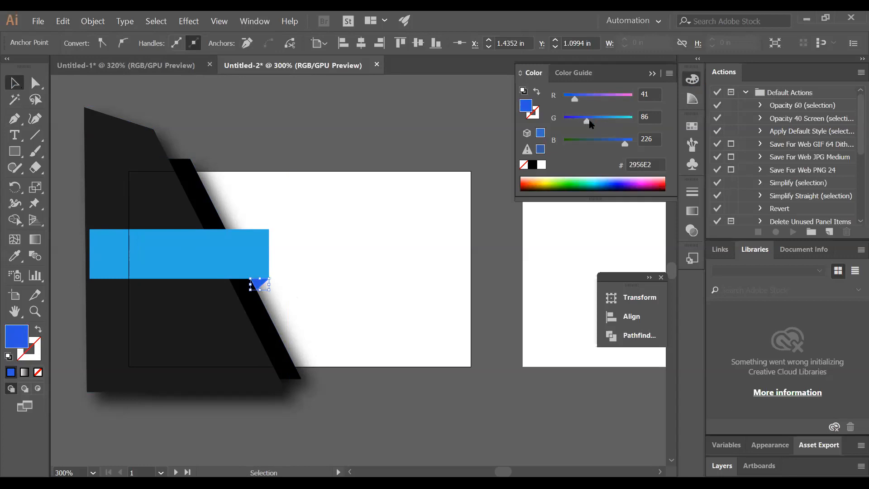
mouse_move(585, 125)
mouse_down()
mouse_move(568, 125)
mouse_move(597, 122)
mouse_up()
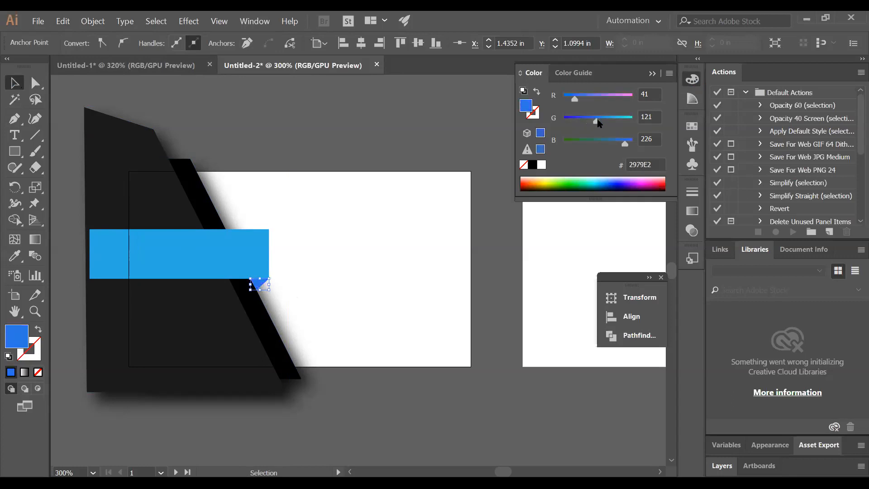
click(495, 102)
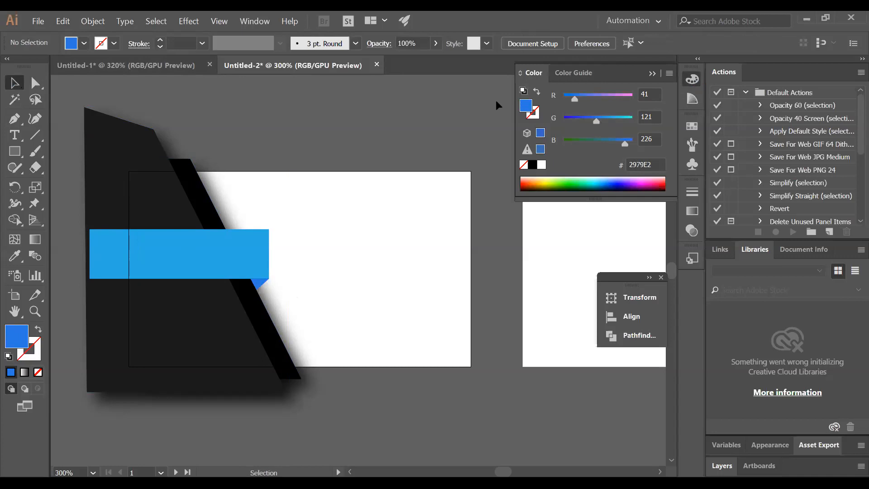
click(652, 74)
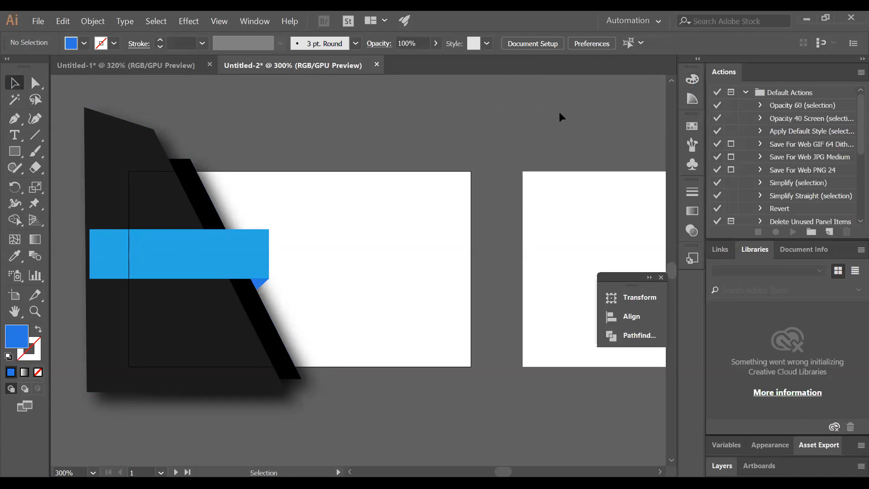
Bring the blue banner in front of the triangular fold
right_click(263, 253)
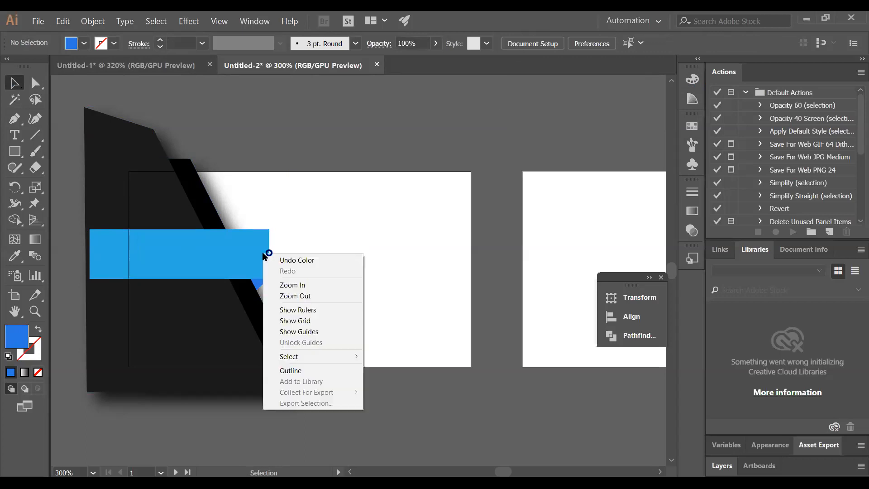
click(389, 138)
click(246, 246)
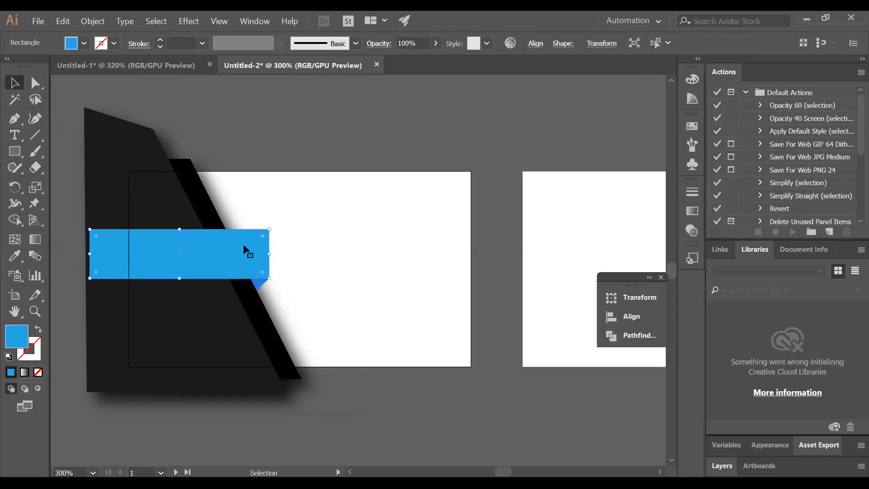
right_click(252, 247)
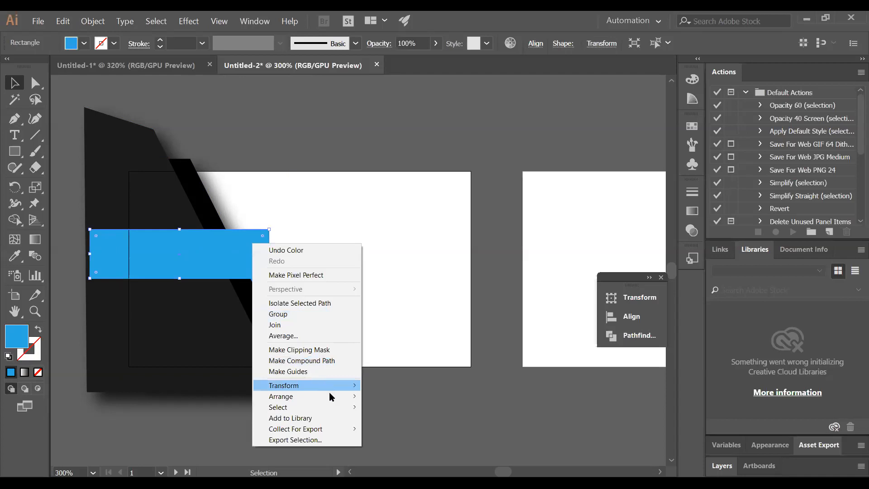
mouse_move(345, 399)
click(386, 398)
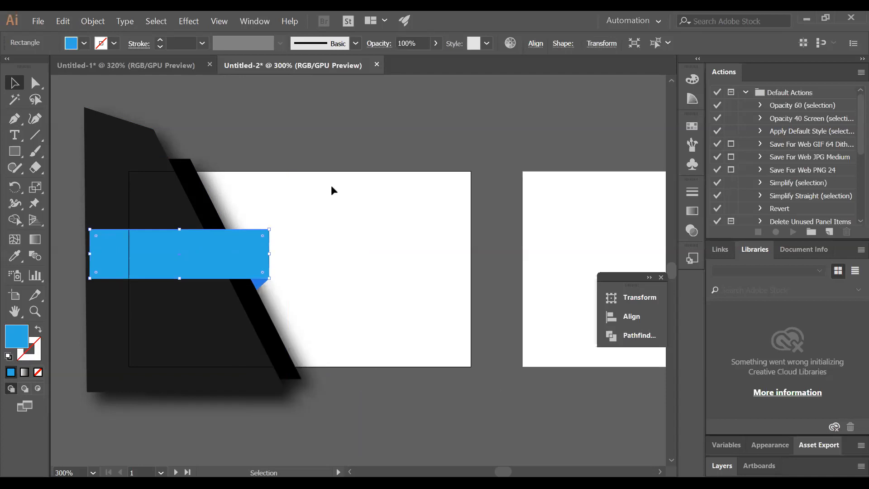
click(322, 132)
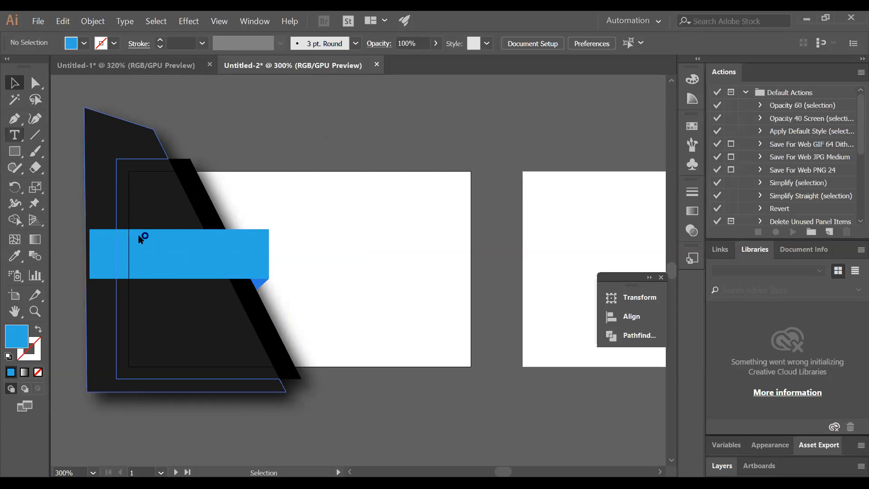
Place 'Lorem ipsum' point text at the banner's left end at 14 pt
key(t)
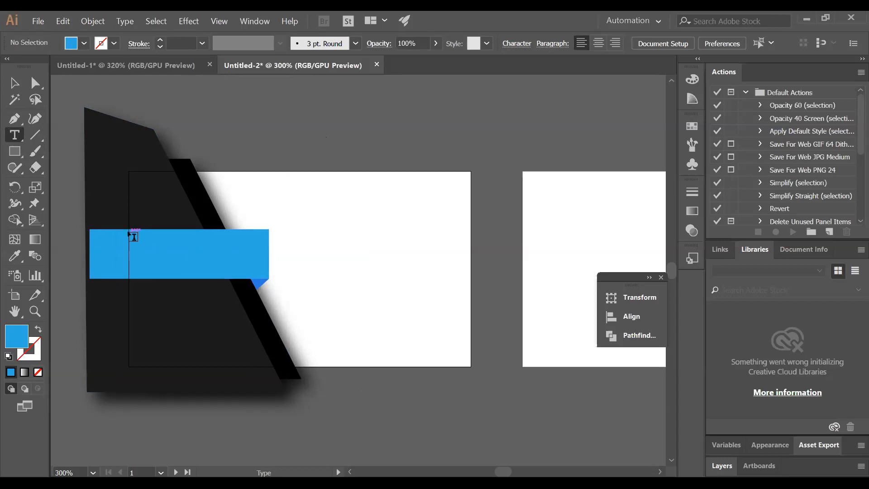
click(134, 236)
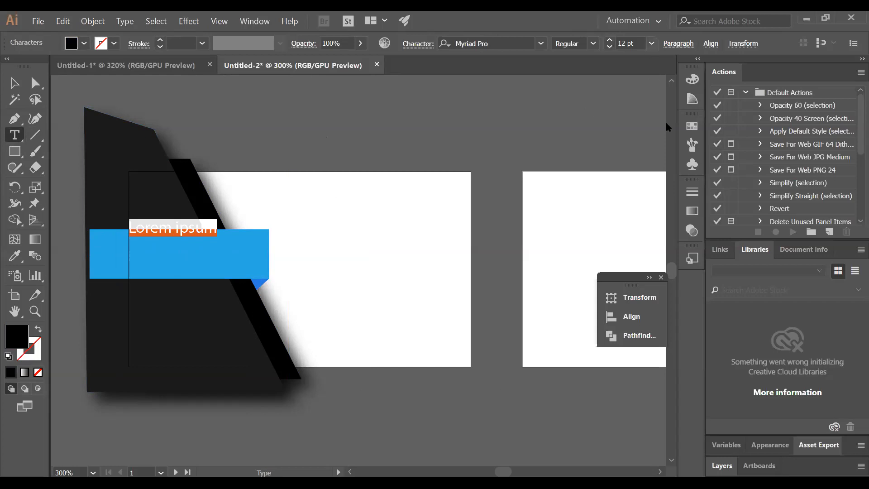
click(651, 43)
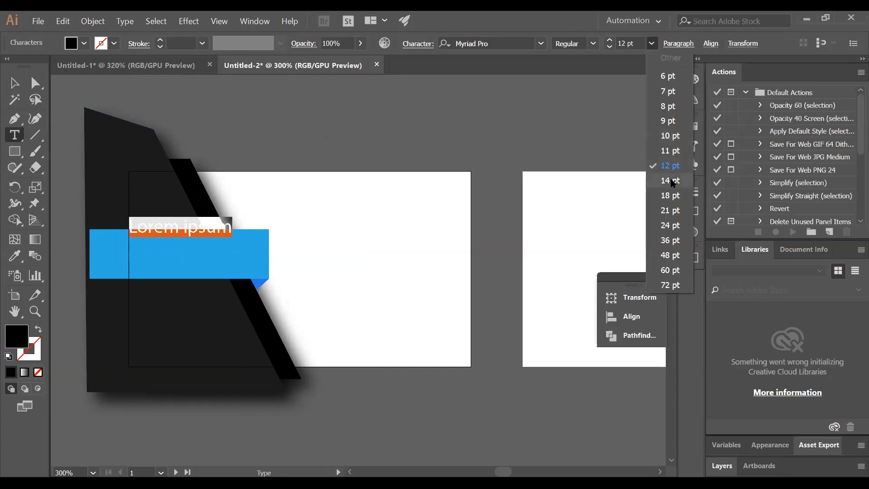
click(669, 180)
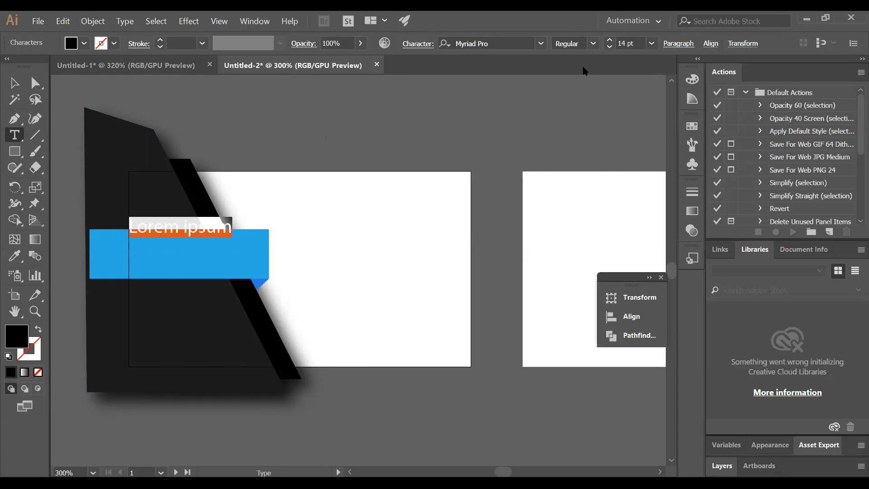
Scroll the font family list and apply Ebrima to the placeholder text
click(541, 43)
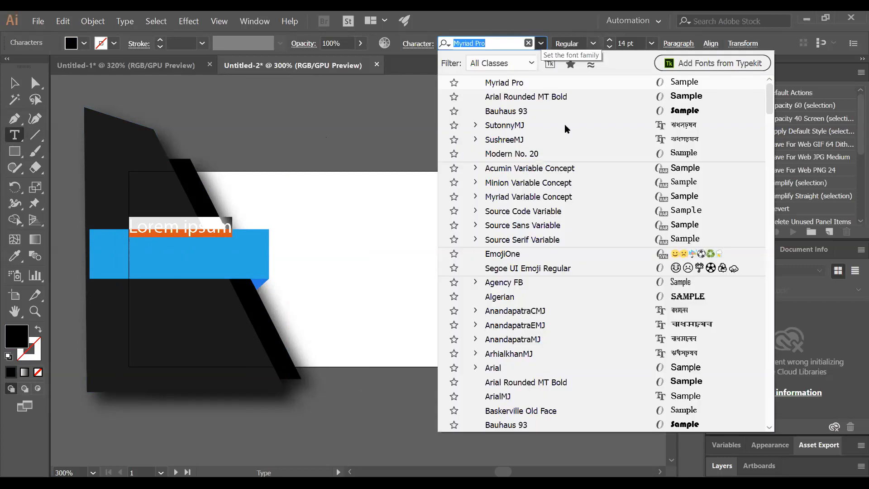
scroll(590, 240, down, 1)
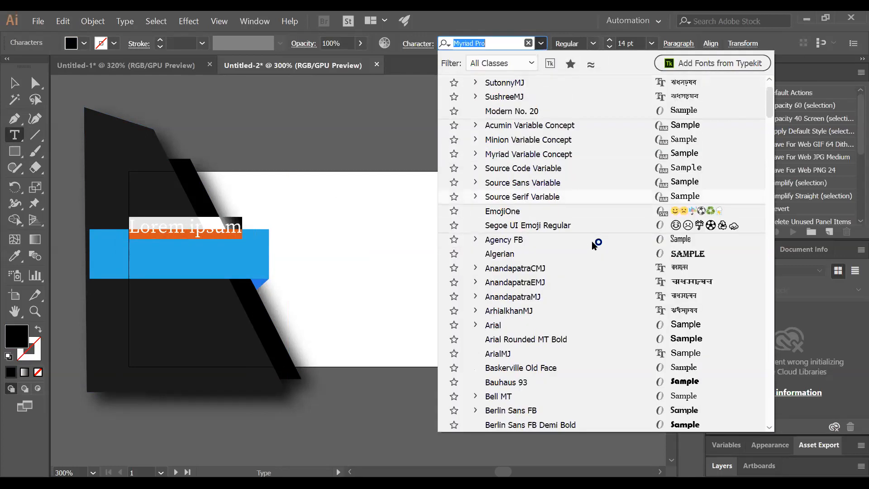
scroll(591, 241, down, 2)
scroll(591, 241, down, 1)
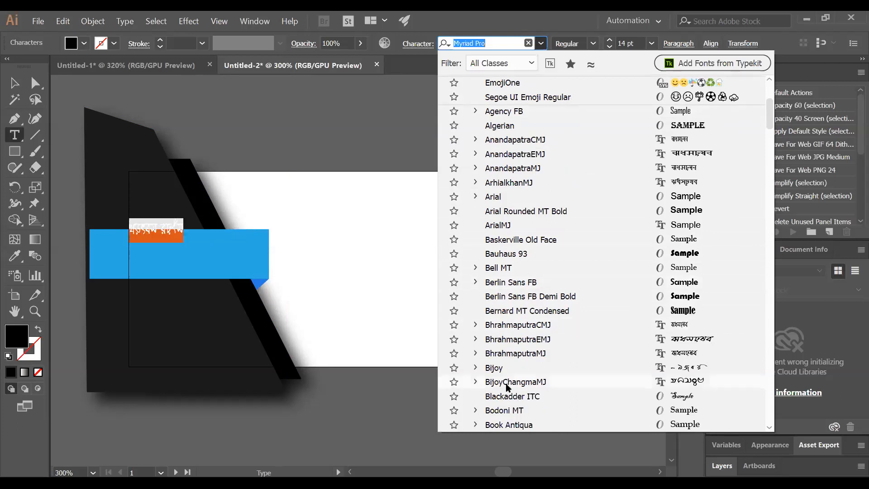
scroll(513, 394, down, 1)
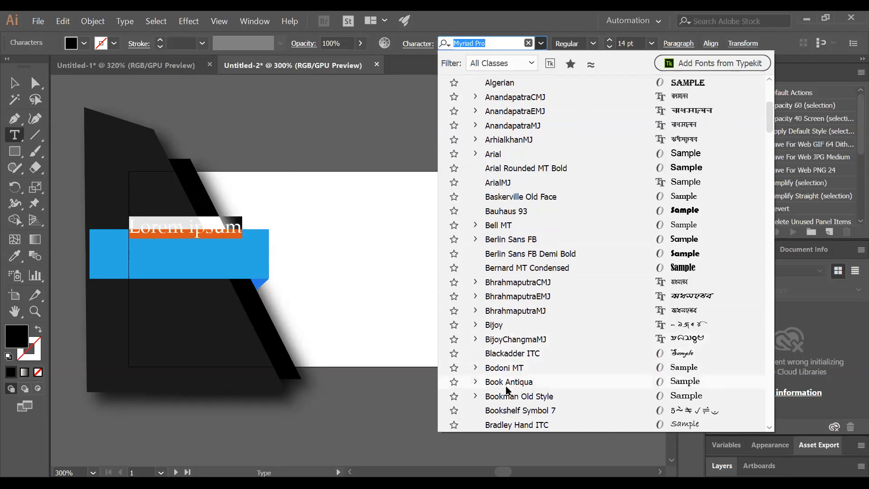
scroll(508, 398, down, 5)
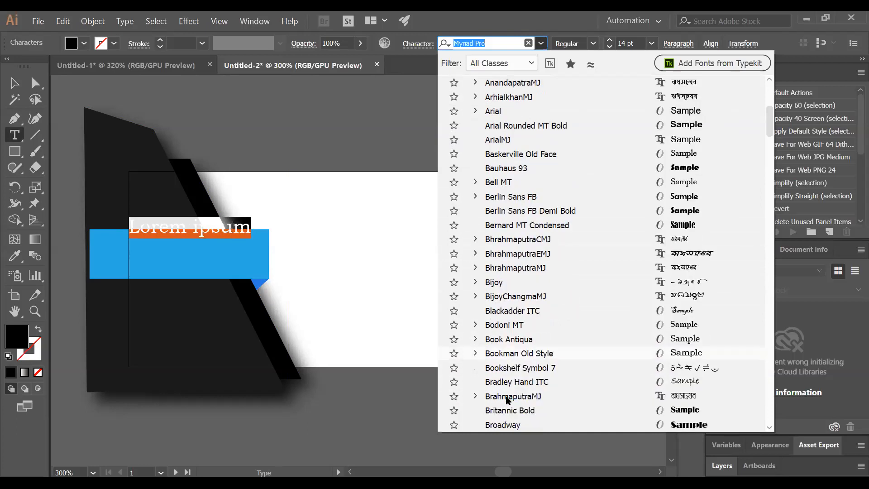
scroll(510, 397, down, 6)
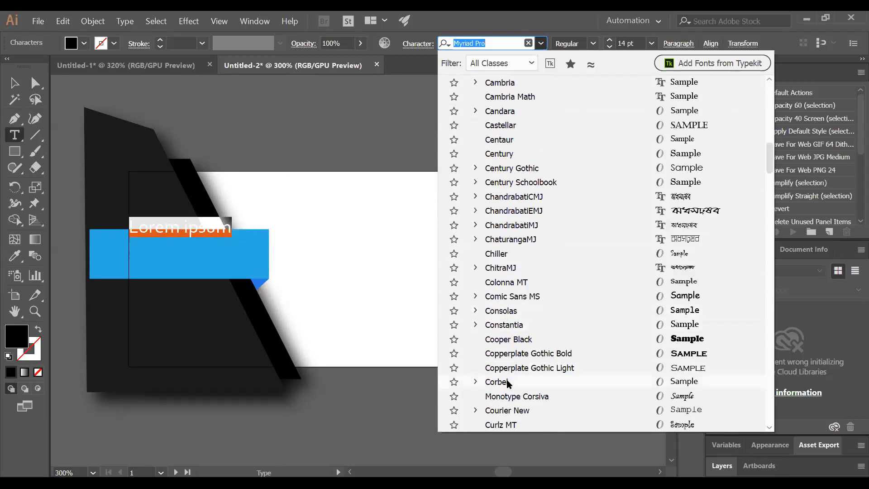
scroll(509, 384, down, 1)
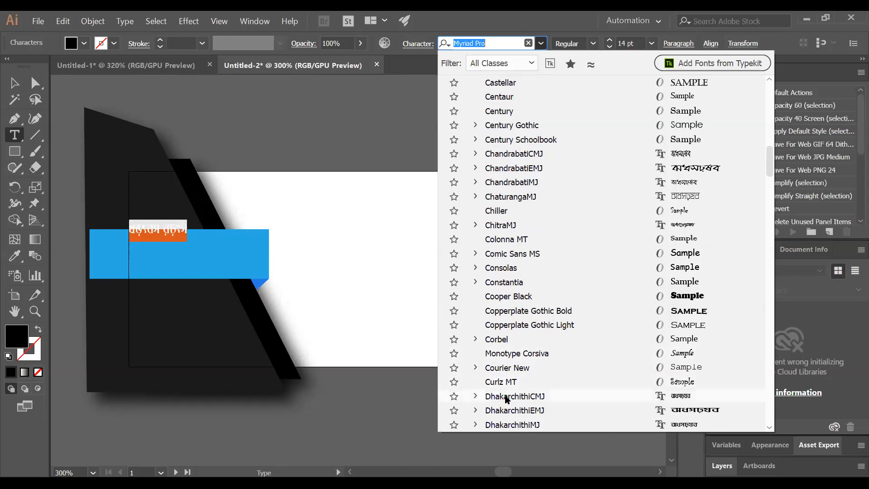
scroll(509, 405, down, 3)
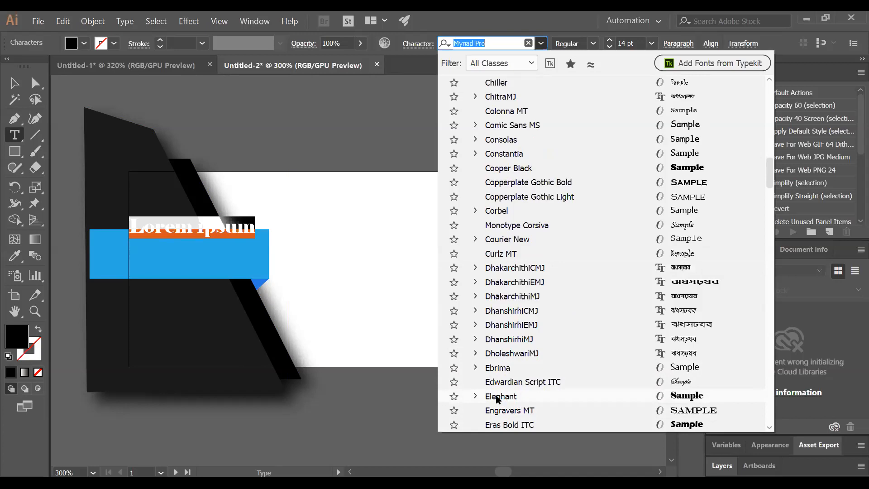
click(495, 368)
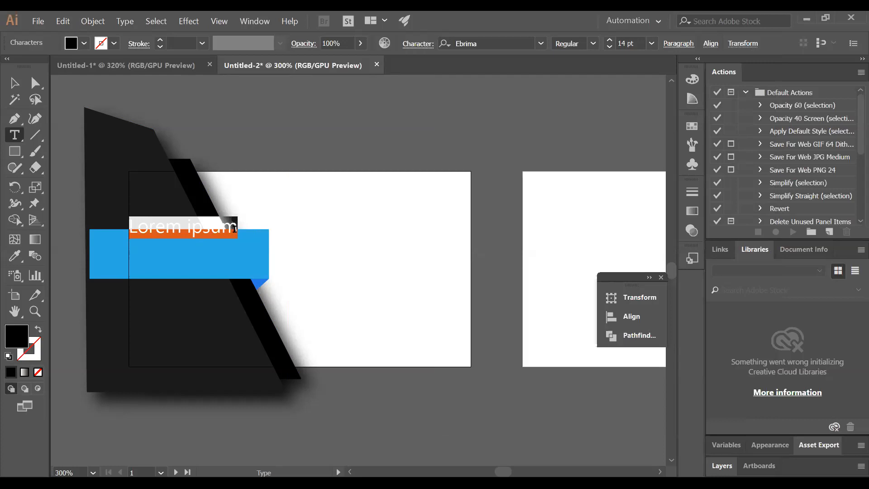
Replace the placeholder with the cardholder's full name and move it onto the banner
key(BackSpace)
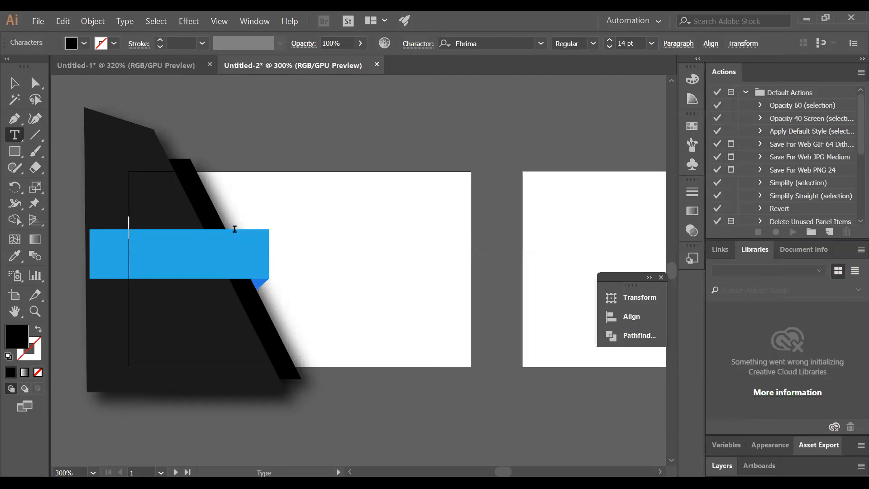
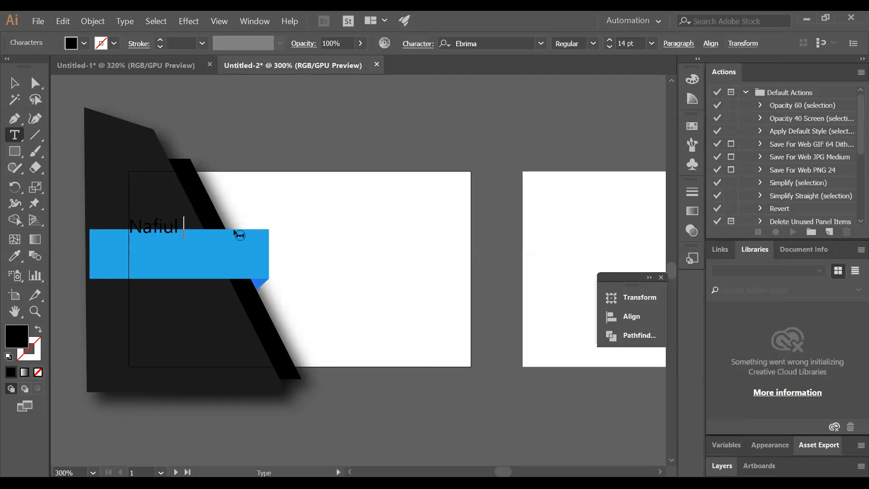
key(Escape)
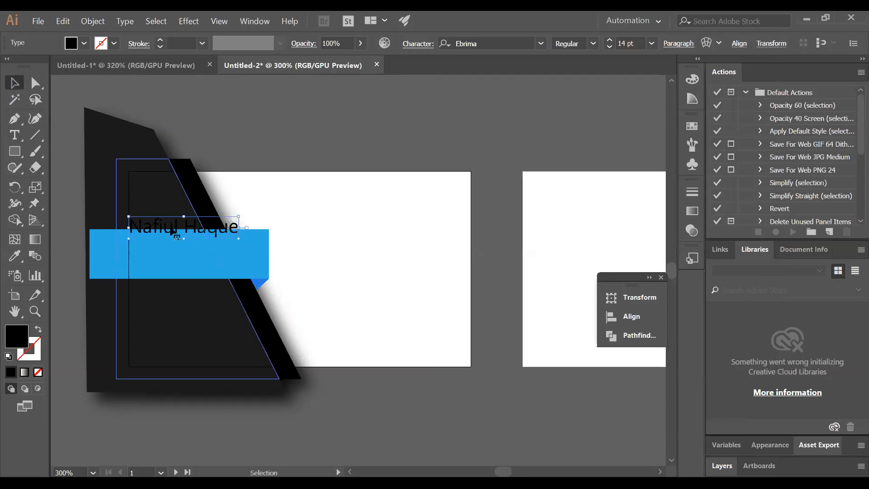
mouse_move(174, 231)
mouse_down()
mouse_move(176, 243)
mouse_move(187, 241)
mouse_up()
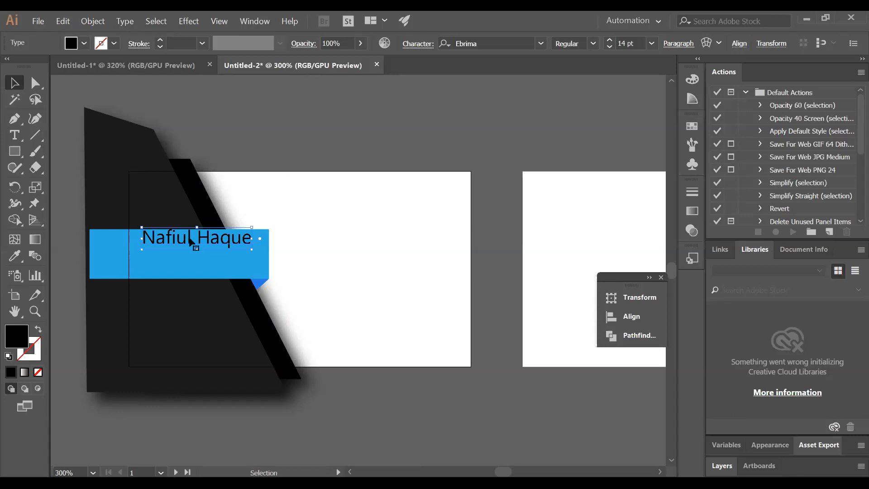
Convert the name text to outlines
right_click(190, 239)
click(225, 306)
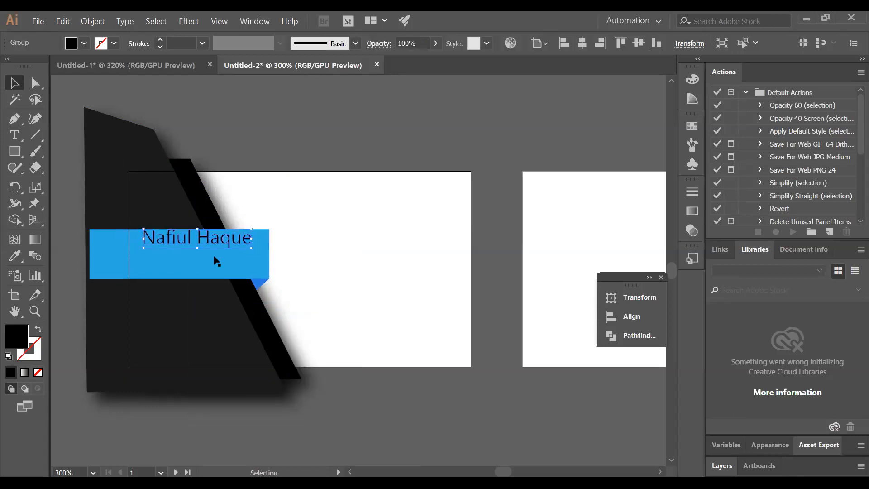
click(15, 134)
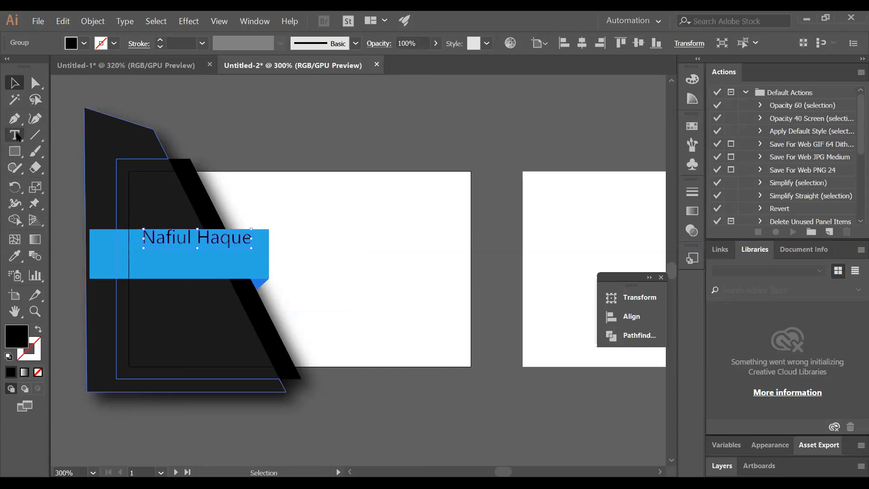
Add the job title 'Graphic Desingner' below the name and scale it down slightly
click(142, 258)
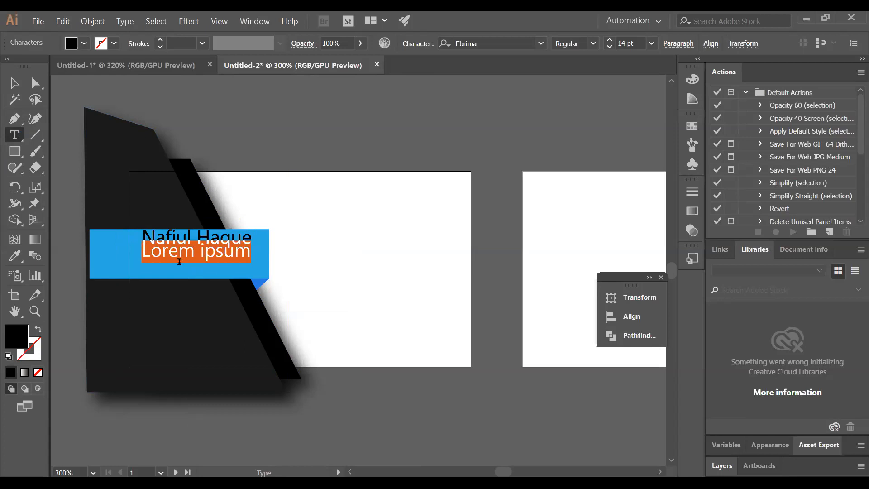
key(BackSpace)
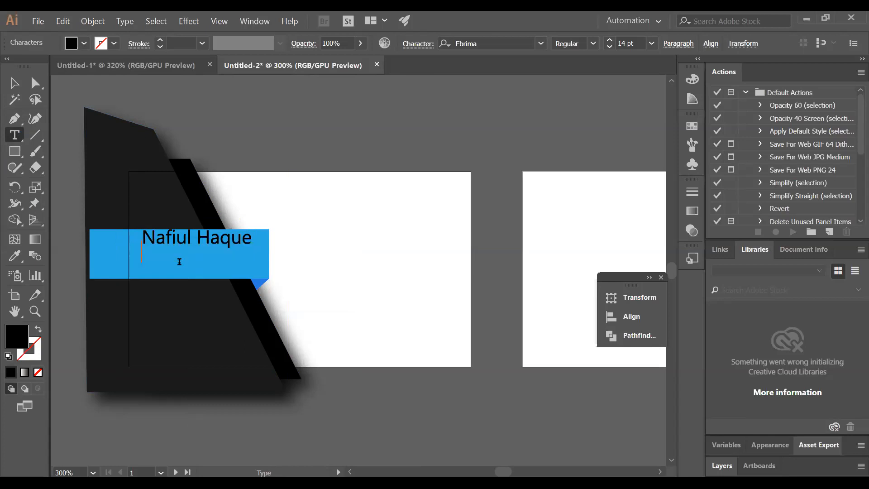
text(Graphi)
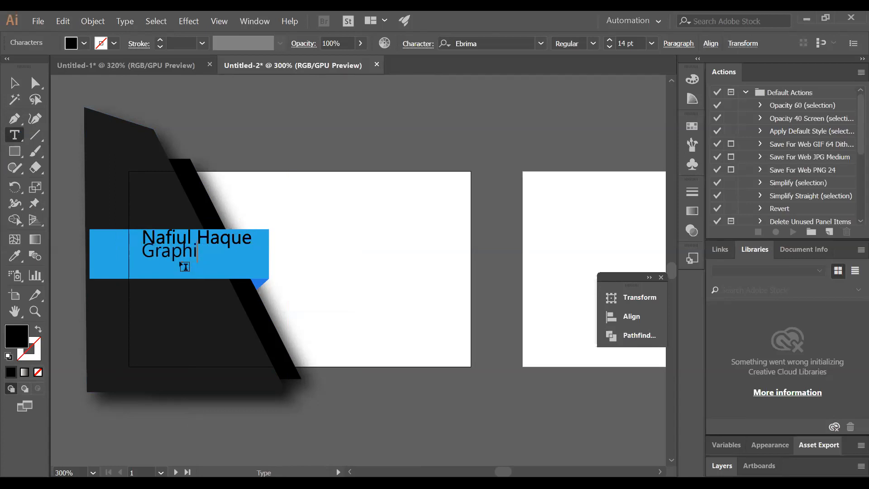
text(c Desing)
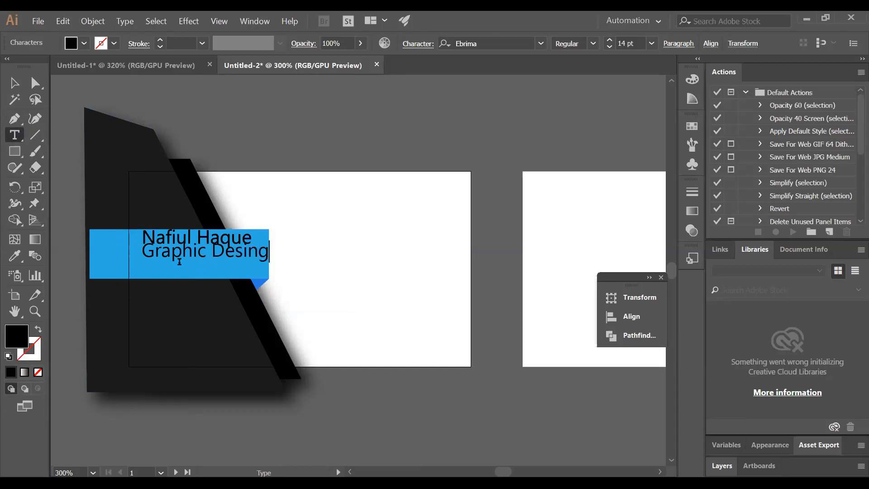
text(ner)
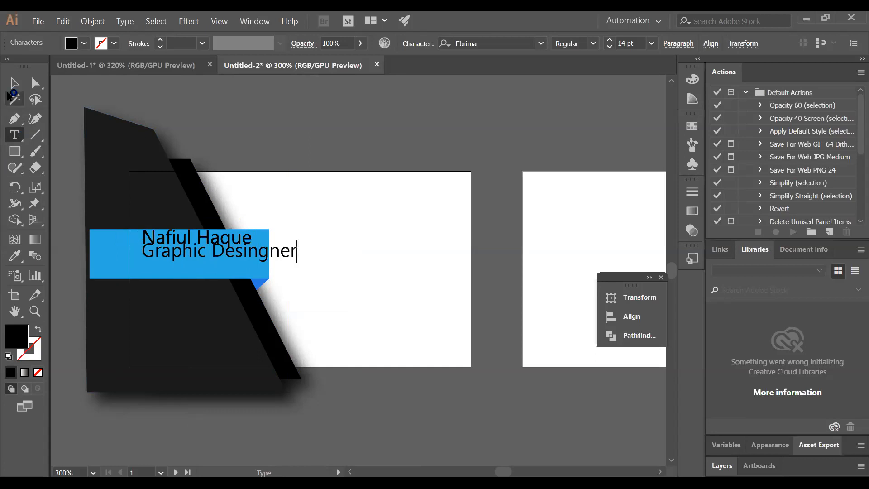
key(Escape)
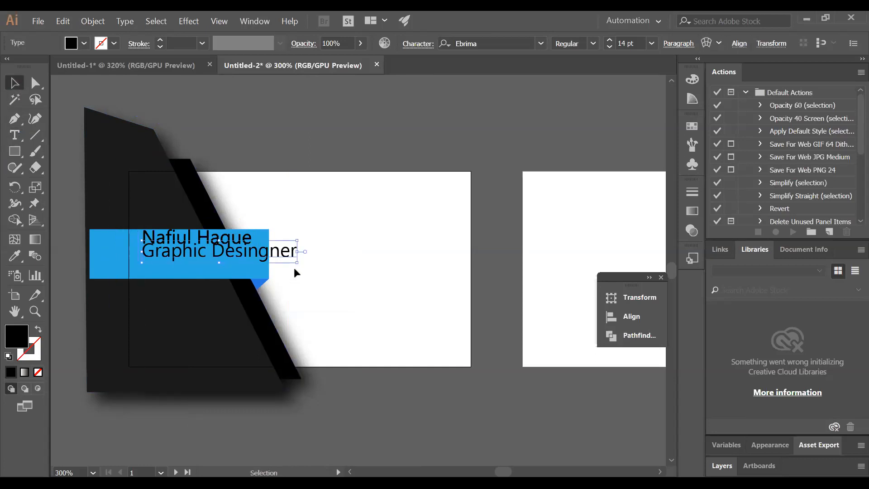
drag(297, 263, 282, 261)
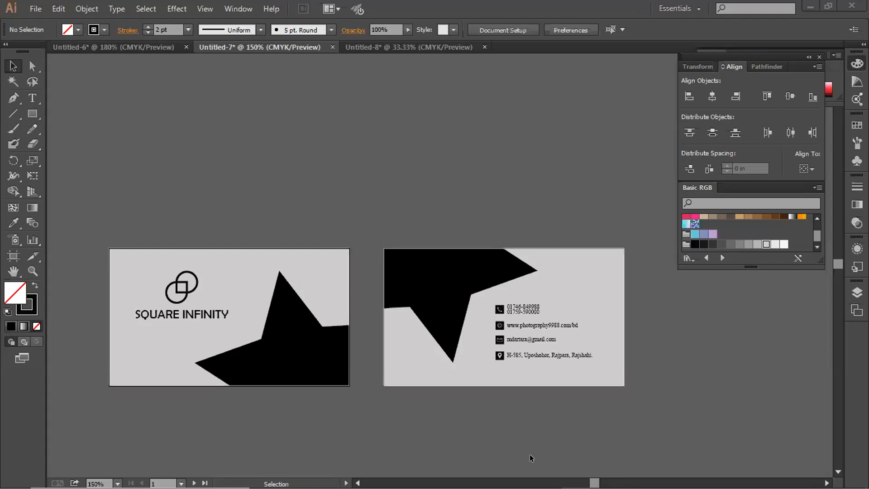
Switch to the Untitled-7 Square Infinity card document and pan both cards into view
click(216, 72)
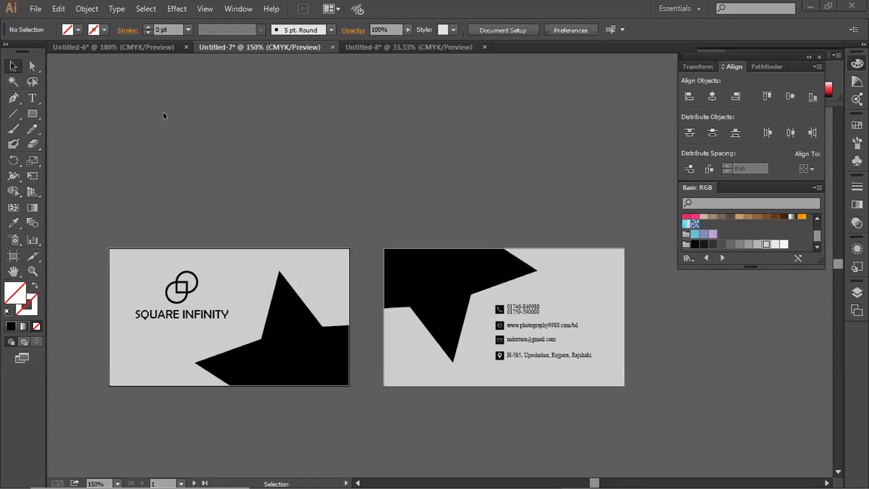
scroll(140, 176, down, 1)
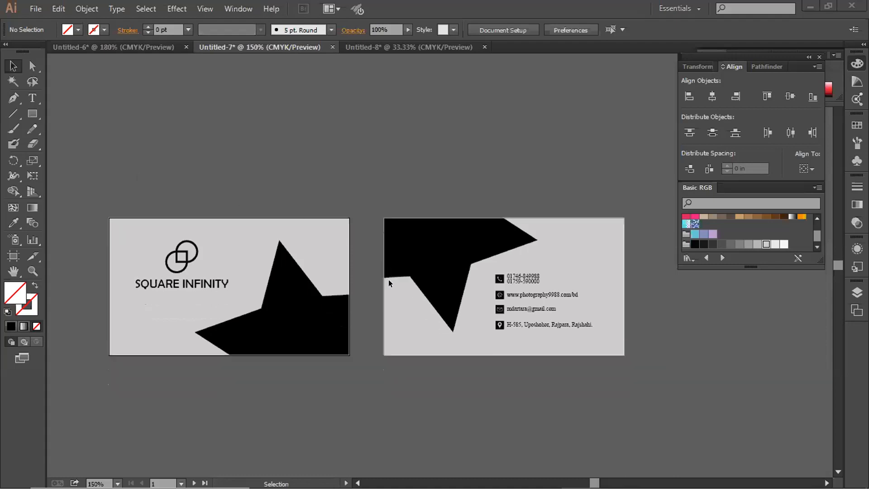
key(space)
drag(351, 312, 390, 301)
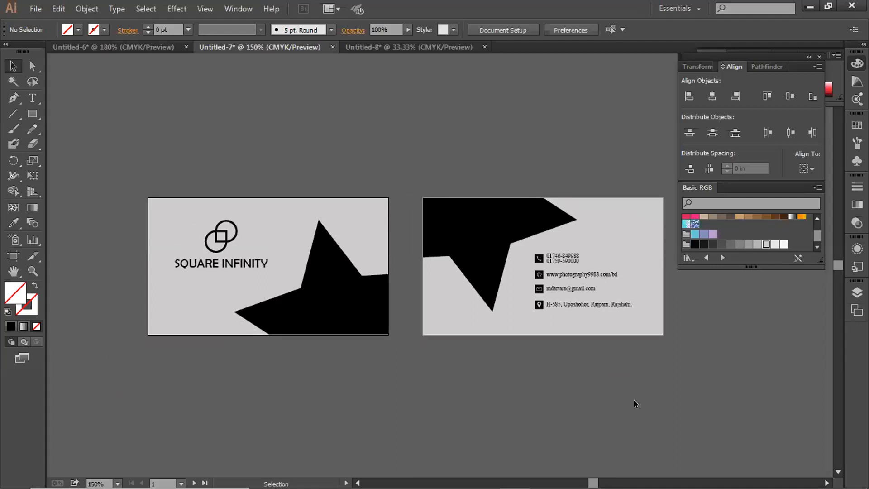
key(space)
drag(411, 377, 403, 386)
Select both card sides together as one group
key(ctrl+a)
click(289, 404)
key(space)
drag(280, 407, 288, 399)
click(281, 218)
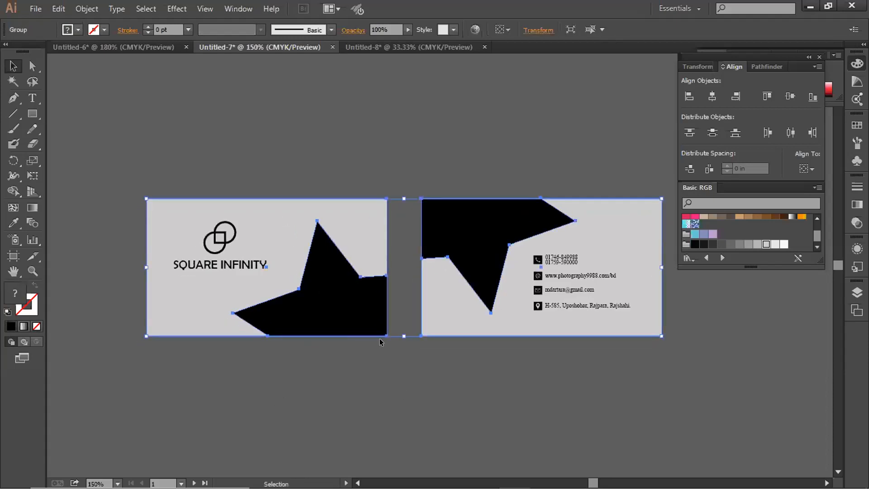
Ungroup the right card's artwork and fill both card background rectangles white
right_click(466, 312)
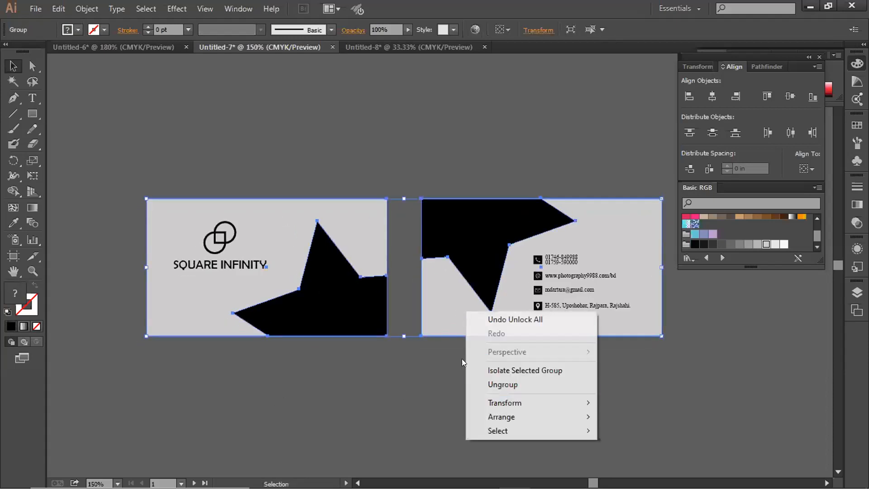
click(479, 384)
click(444, 305)
shift+click(300, 217)
click(784, 244)
click(725, 344)
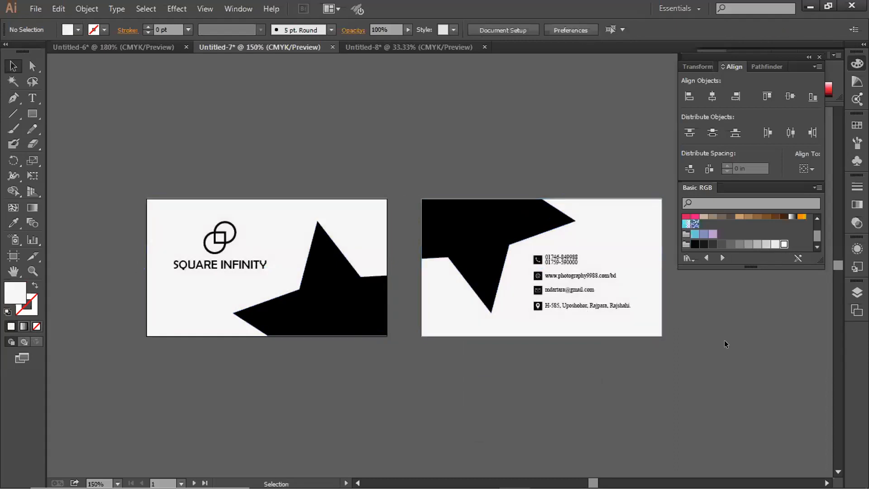
Try orange, yellow and green background fills, revert to white, and select both star shapes
scroll(688, 361, right, 1)
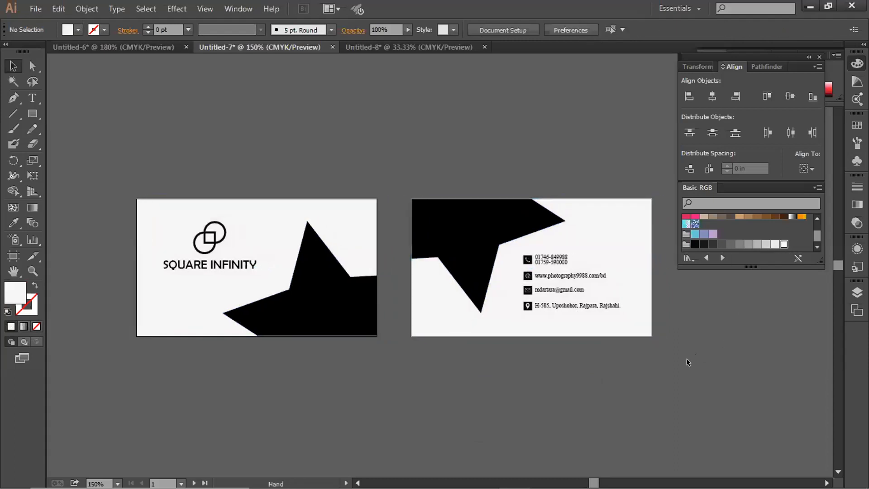
click(624, 233)
shift+click(245, 213)
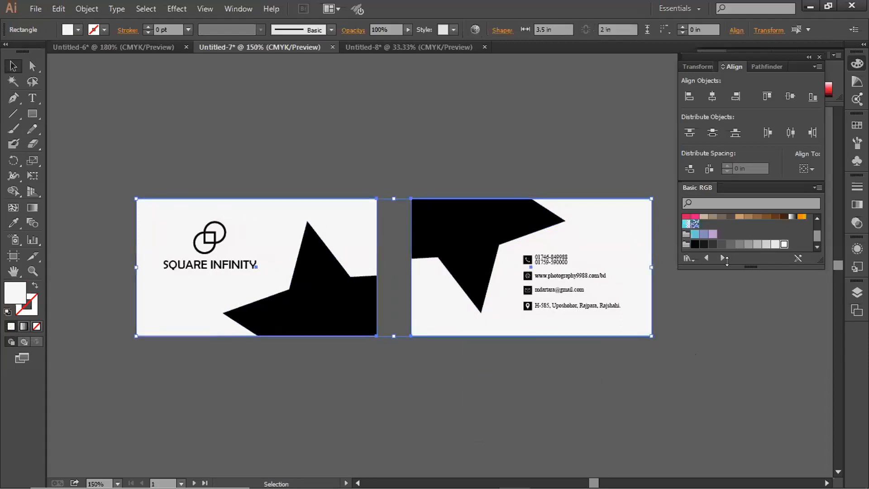
scroll(757, 238, up, 2)
click(779, 218)
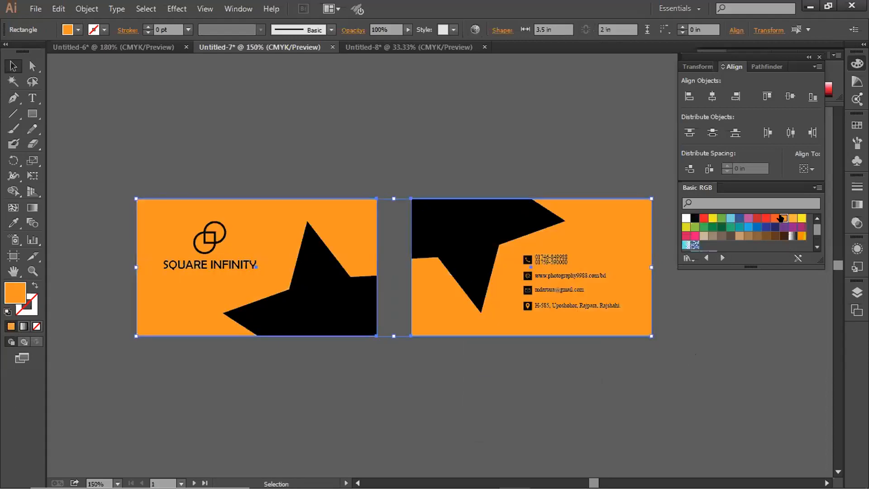
click(801, 218)
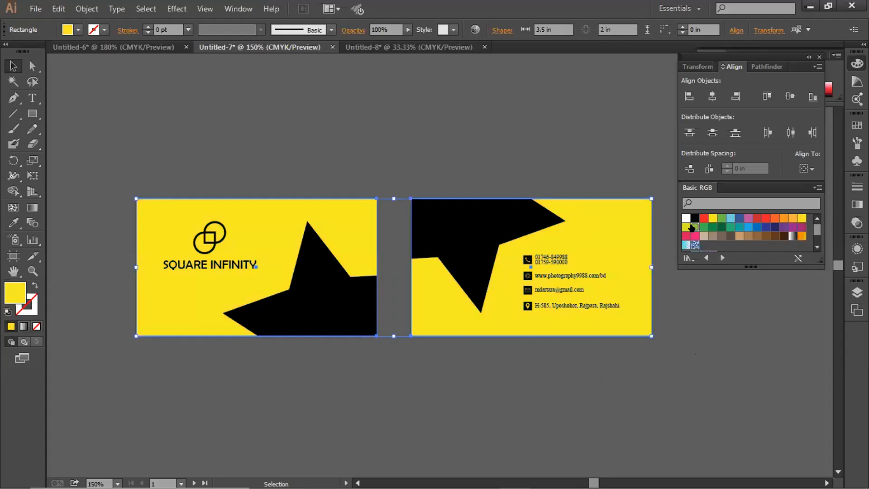
click(694, 227)
key(ctrl+z)
key(ctrl+z)
key(ctrl+z)
key(ctrl+z)
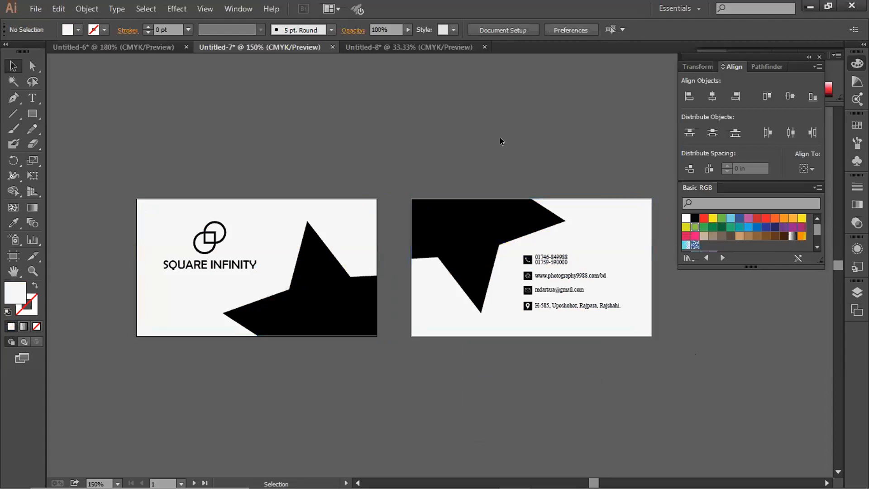
click(452, 226)
shift+click(330, 295)
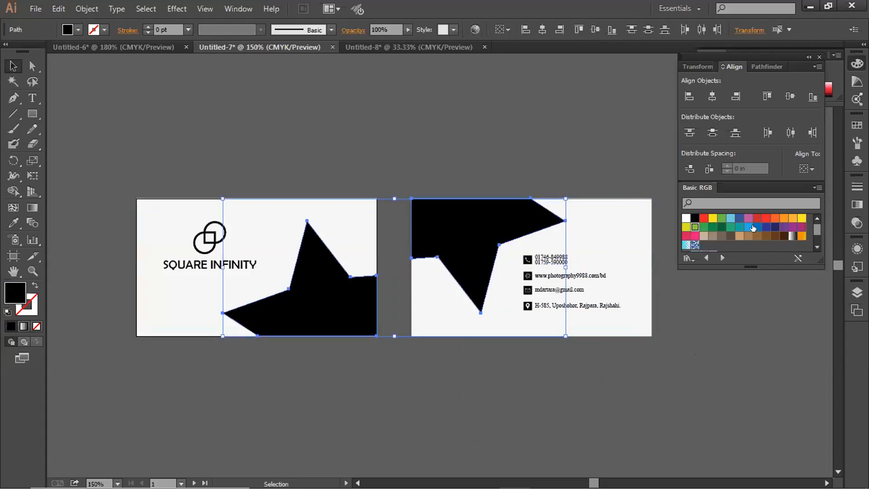
Undo back to the light grey backgrounds and lock both card background rectangles with Ctrl+2
click(473, 128)
key(ctrl+z)
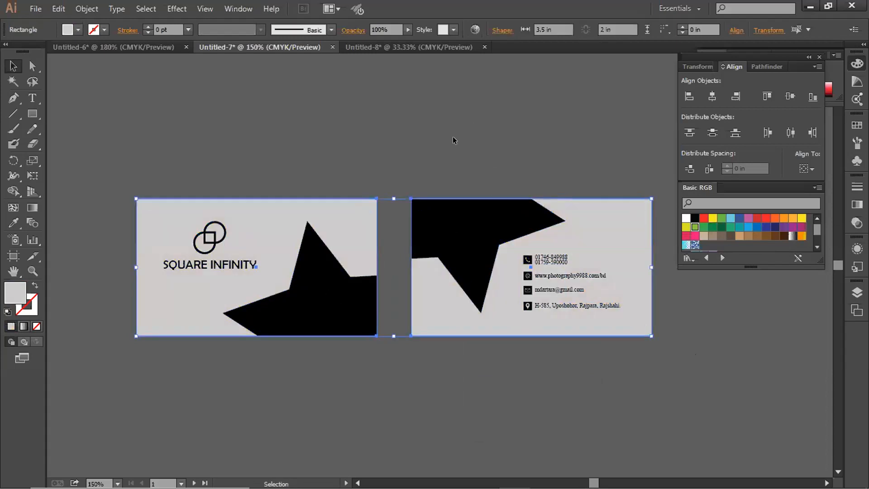
click(454, 140)
drag(398, 177, 409, 161)
click(359, 196)
shift+click(613, 198)
key(ctrl+2)
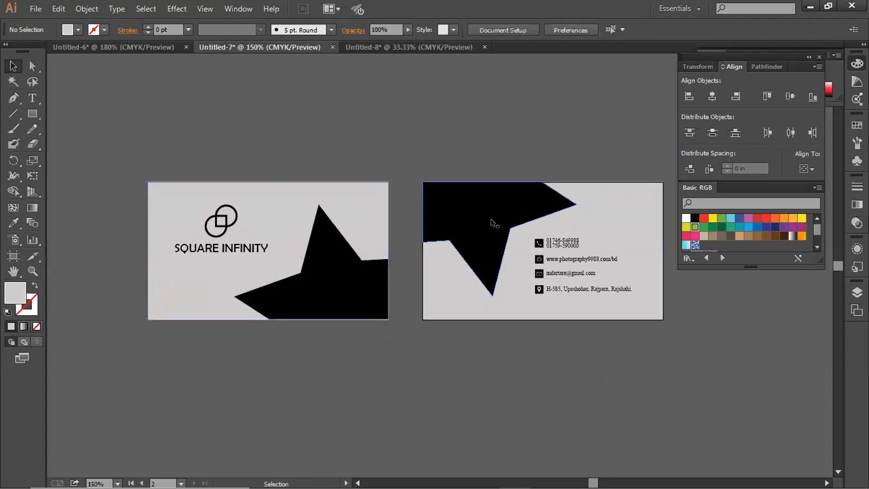
Try brown, blue, light cyan and sky blue fills on both star shapes
click(495, 223)
shift+click(362, 273)
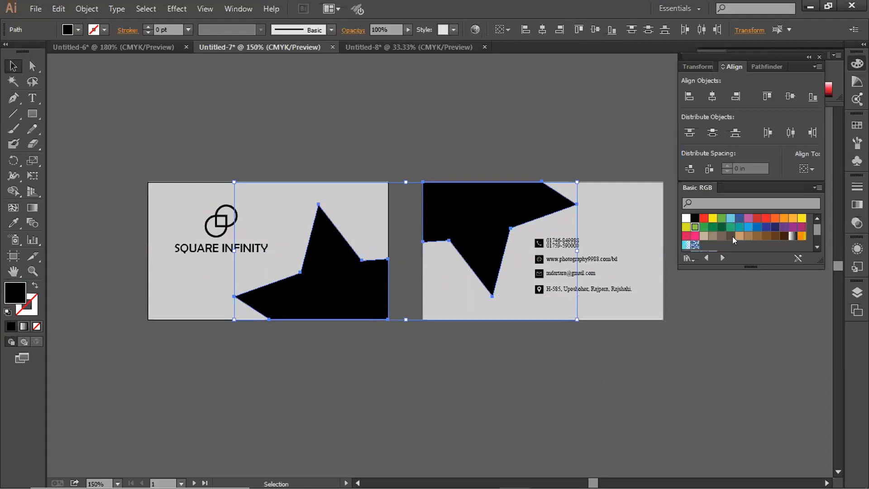
click(711, 235)
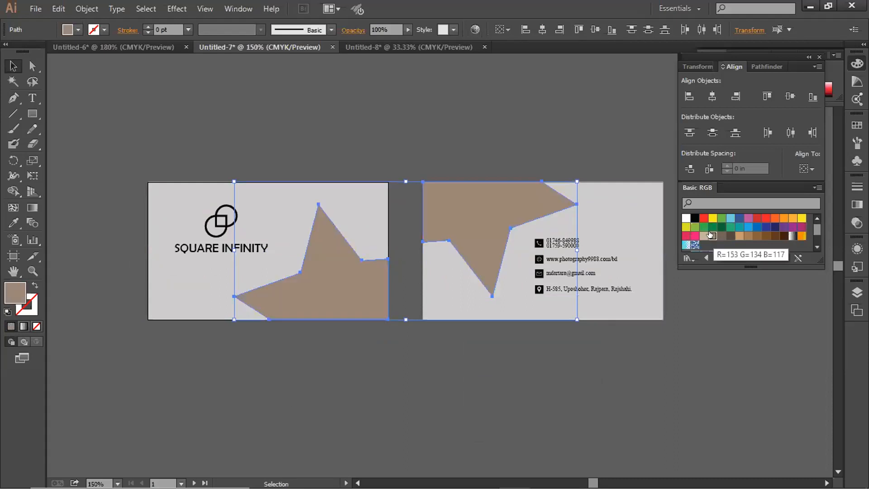
click(756, 225)
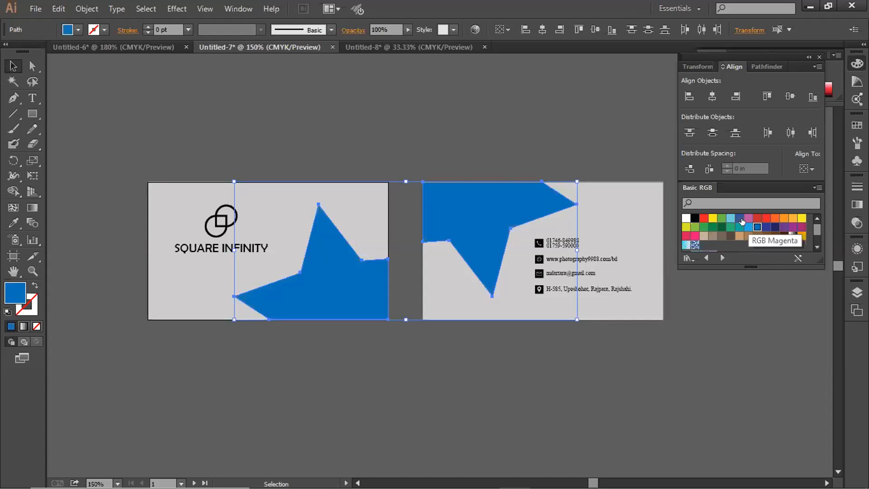
click(728, 219)
click(747, 226)
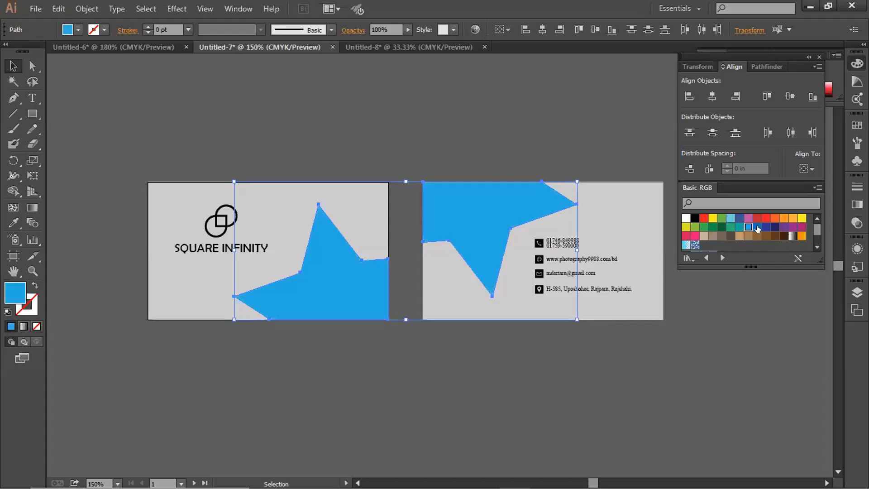
click(511, 90)
scroll(514, 116, down, 2)
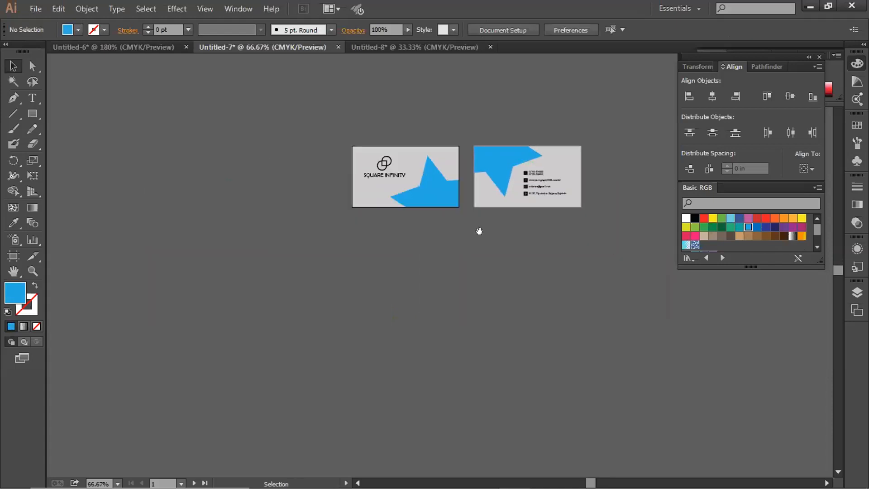
drag(465, 258, 438, 313)
scroll(401, 223, up, 3)
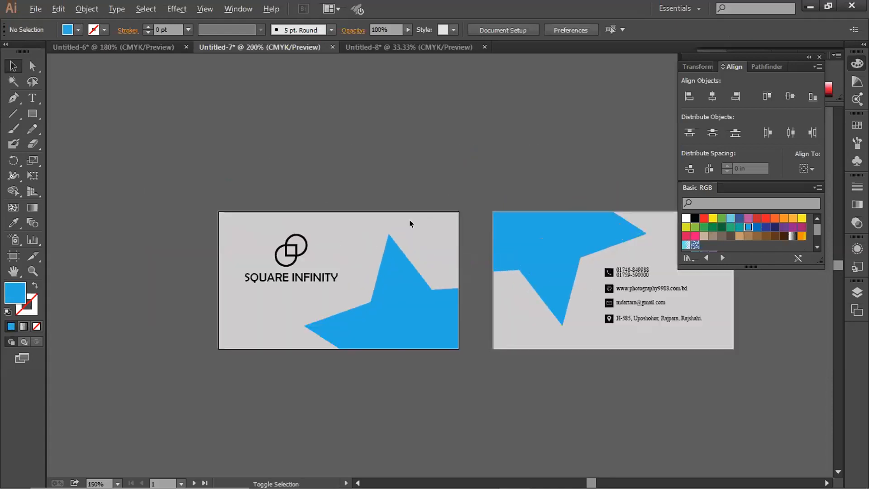
drag(411, 223, 340, 198)
Select both stars by matching colour with Magic Wand and fill them dark navy blue
click(367, 293)
click(374, 119)
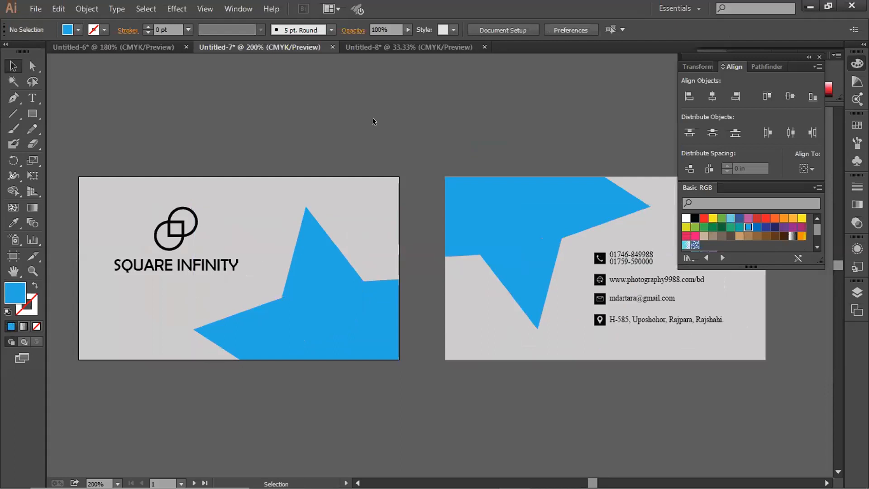
click(10, 83)
click(326, 333)
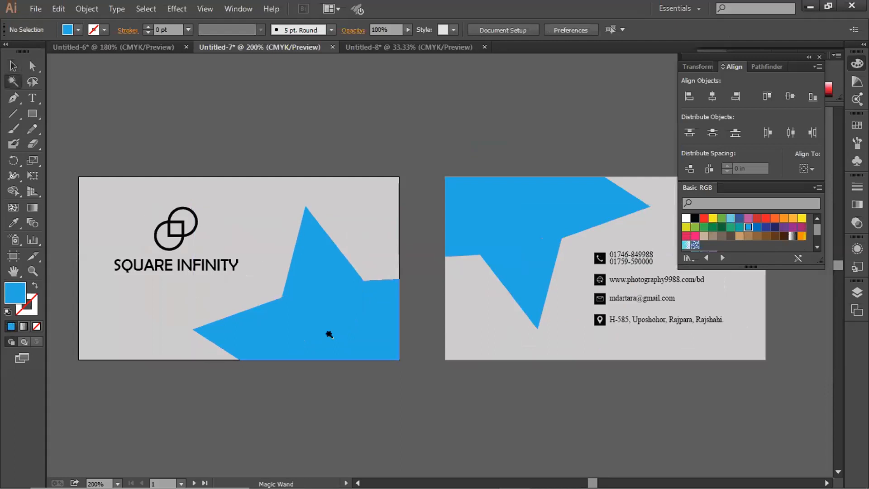
click(757, 226)
click(774, 226)
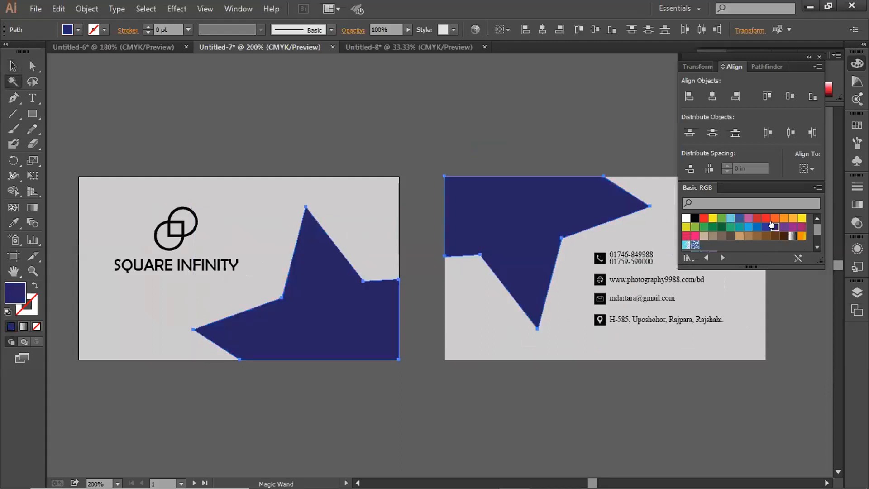
key(v)
click(138, 88)
scroll(154, 96, down, 1)
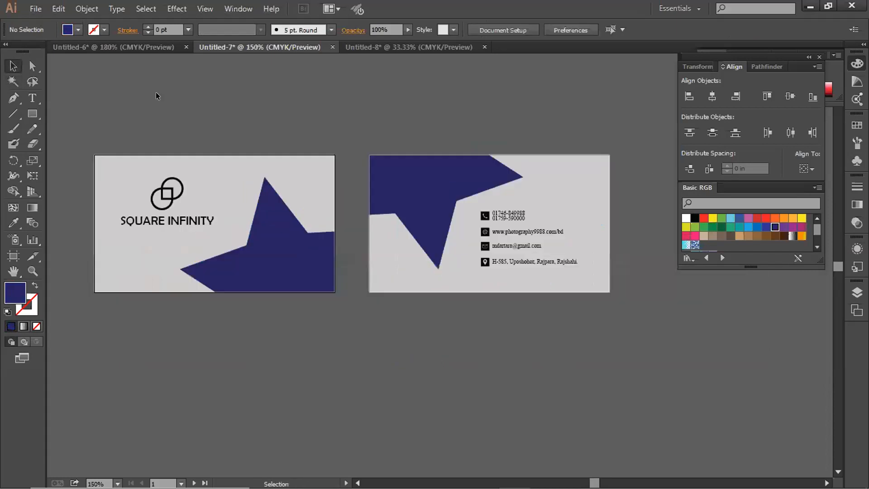
drag(190, 90, 193, 111)
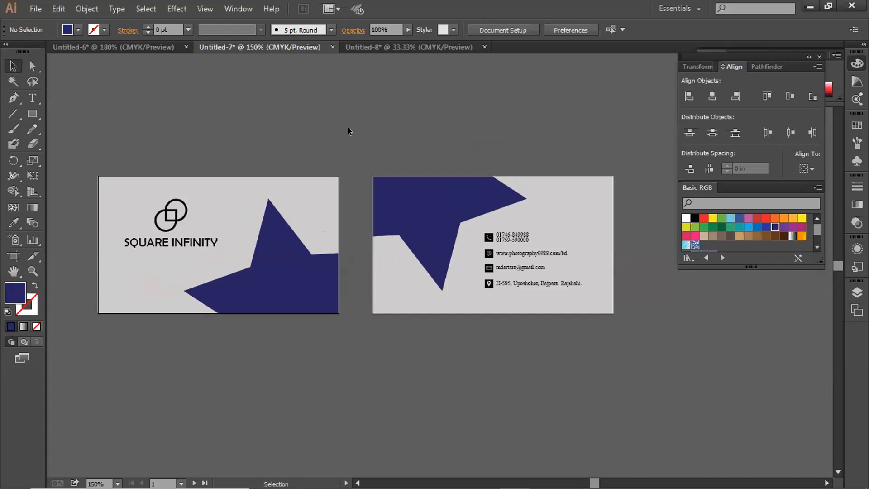
click(488, 299)
drag(347, 301, 355, 306)
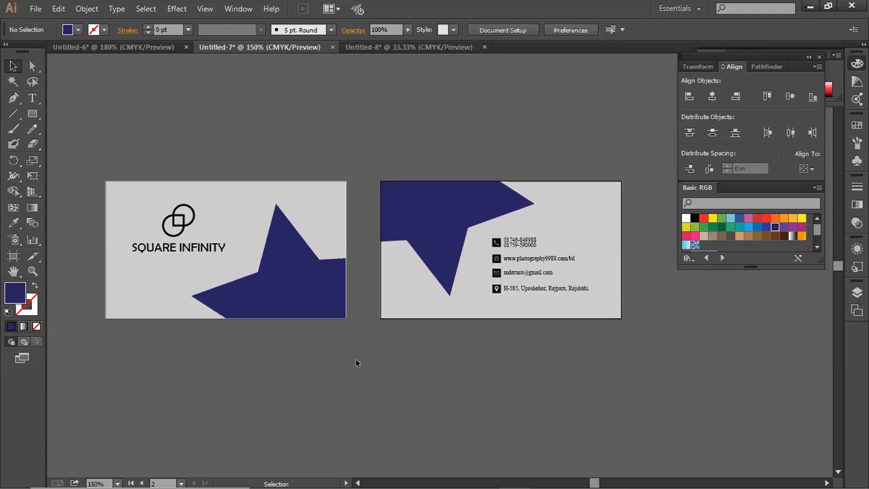
drag(362, 362, 361, 366)
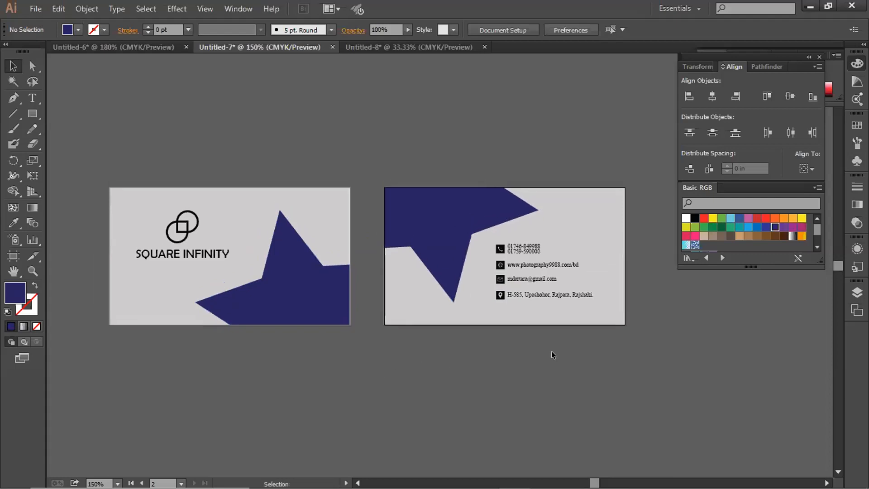
scroll(369, 230, down, 3)
scroll(369, 230, up, 1)
scroll(355, 249, up, 2)
scroll(351, 248, down, 1)
scroll(362, 235, up, 1)
key(space)
drag(353, 159, 374, 156)
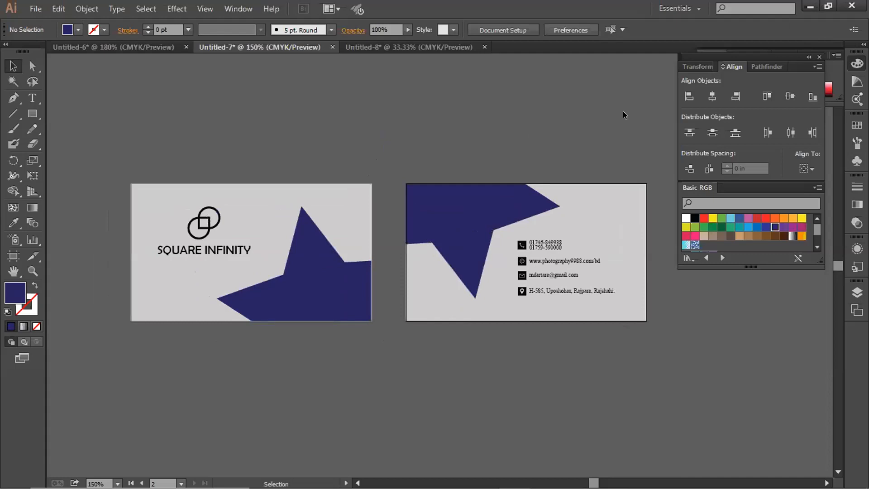
key(space)
drag(492, 137, 514, 148)
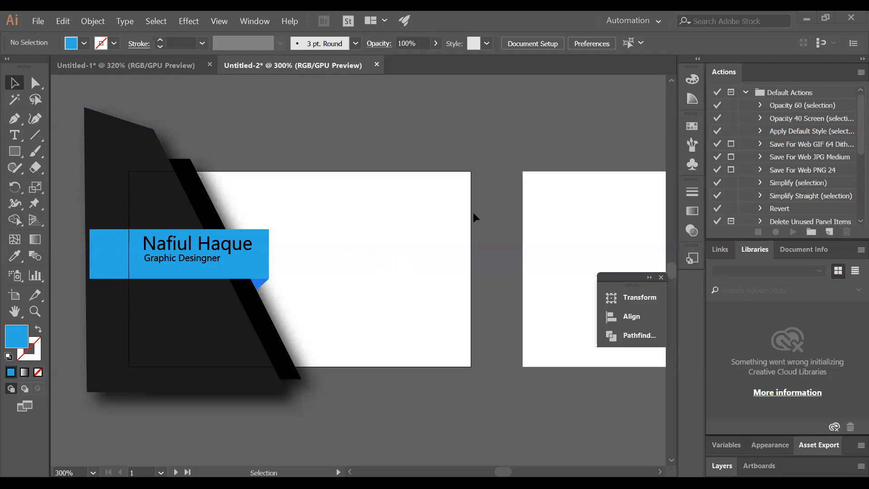
Open and dismiss the canvas context menu and the Object menu without choosing a command
right_click(453, 281)
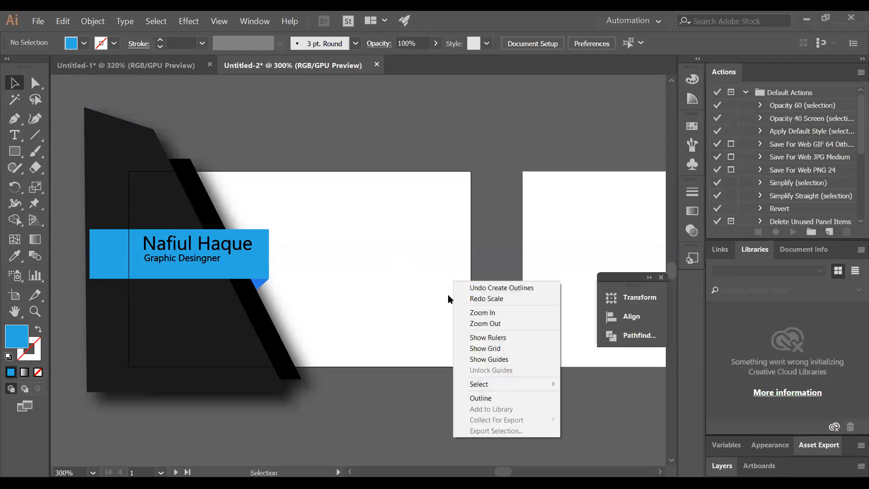
right_click(437, 398)
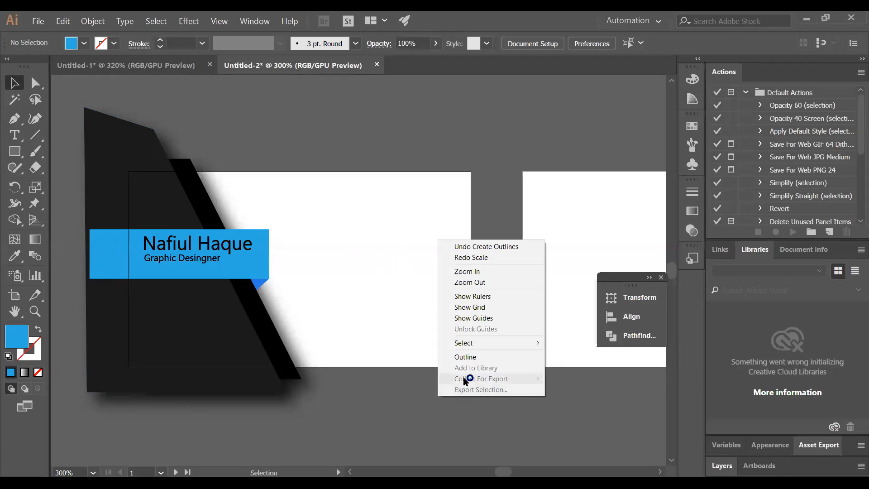
click(382, 384)
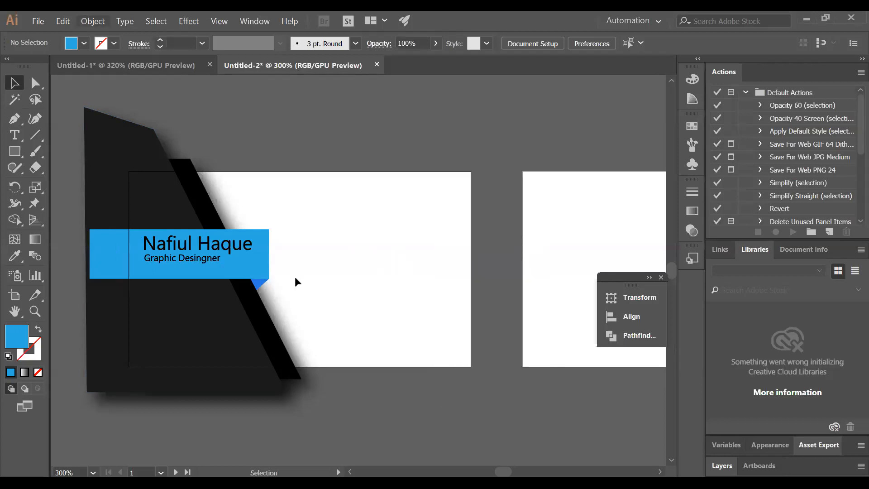
key(alt+o)
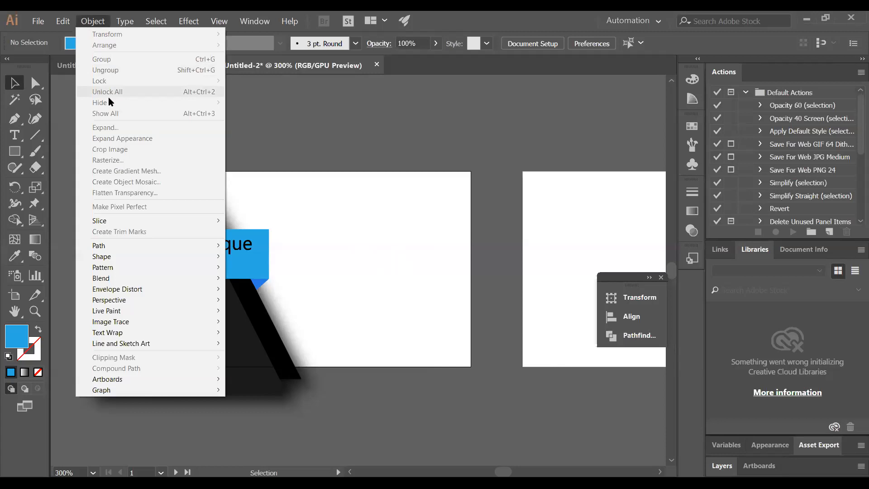
click(331, 145)
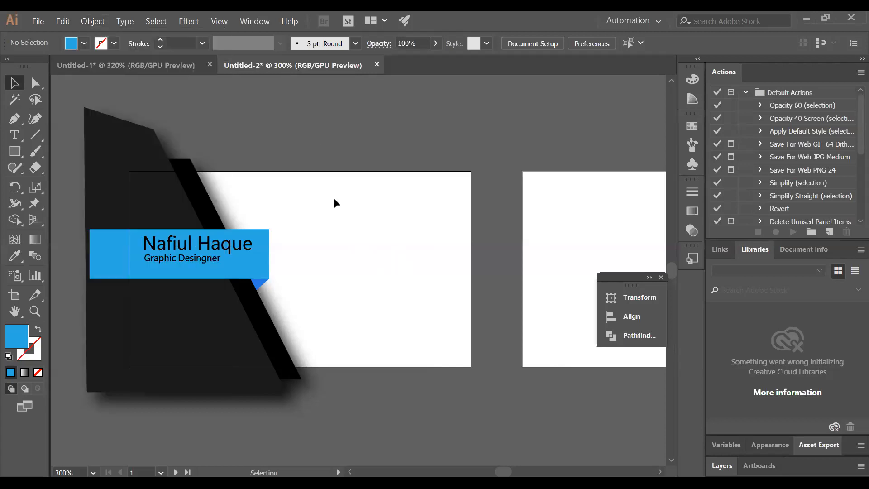
Drag-select items on the white card and turn on the artboard grid
drag(342, 256, 399, 165)
right_click(349, 383)
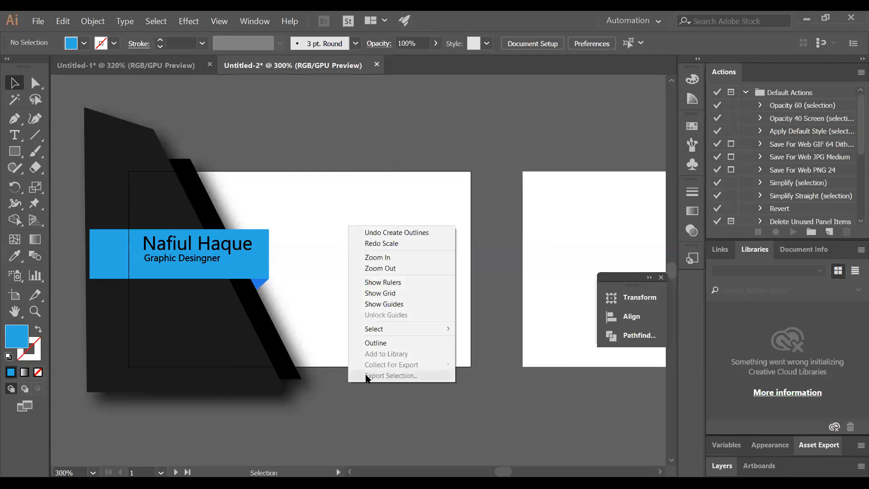
click(406, 297)
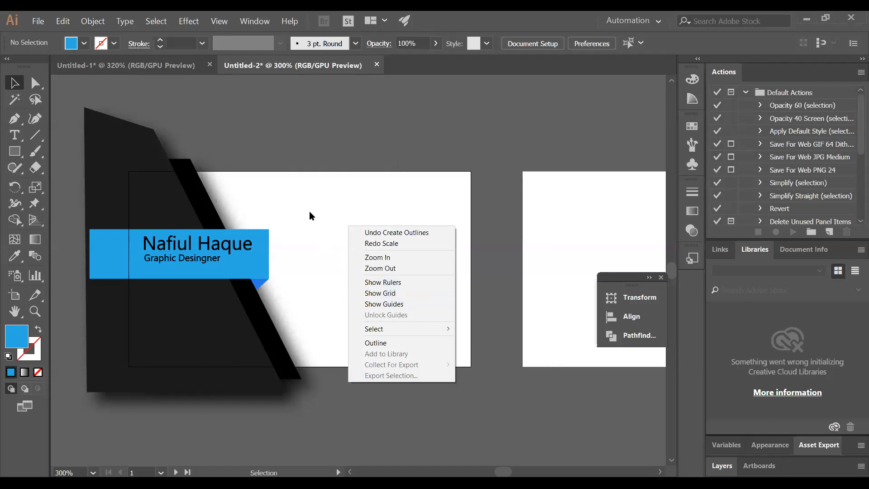
click(317, 144)
Draw a rectangle from the artboard's top-right corner down to bottom-left and snap its left edge to the artboard
key(m)
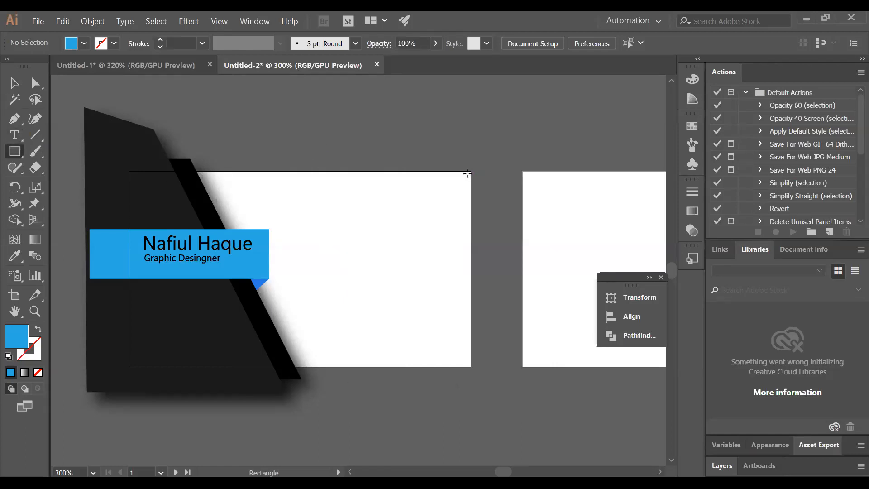
right_click(460, 176)
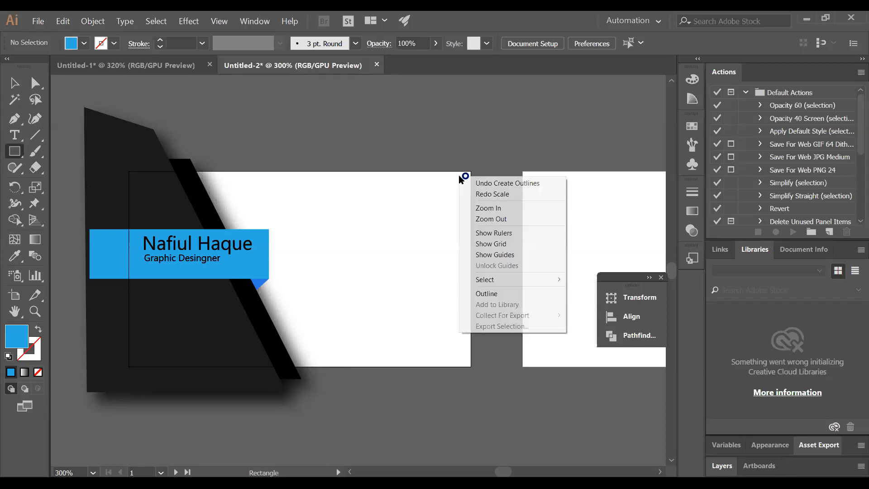
mouse_move(521, 281)
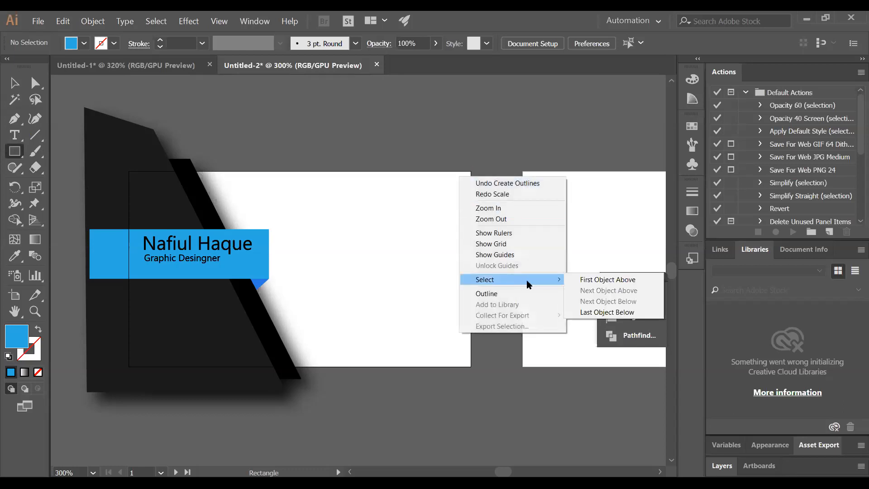
click(461, 154)
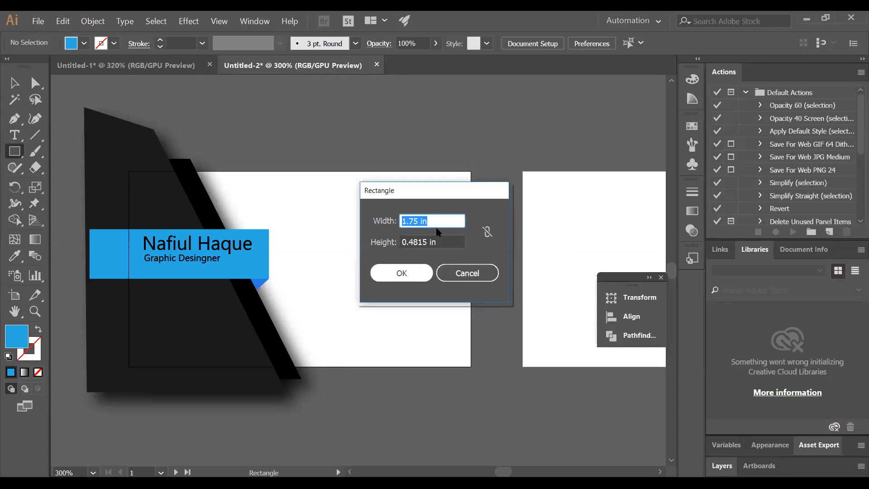
click(463, 275)
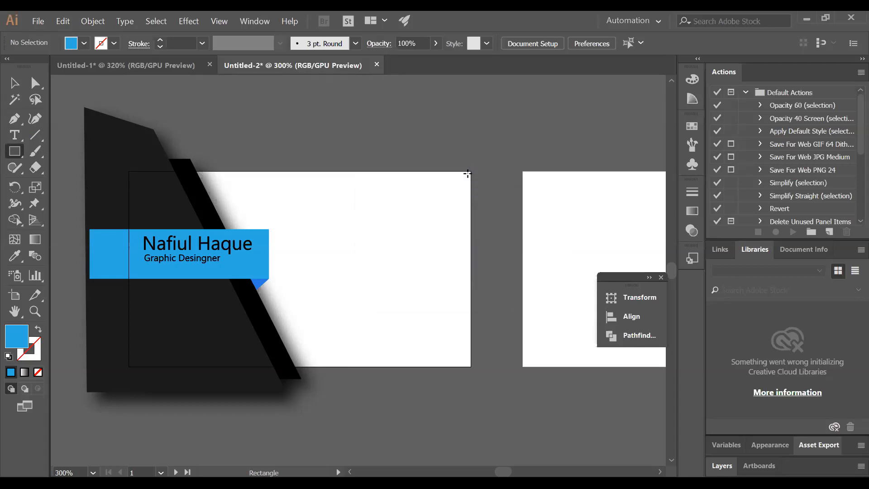
drag(470, 171, 106, 366)
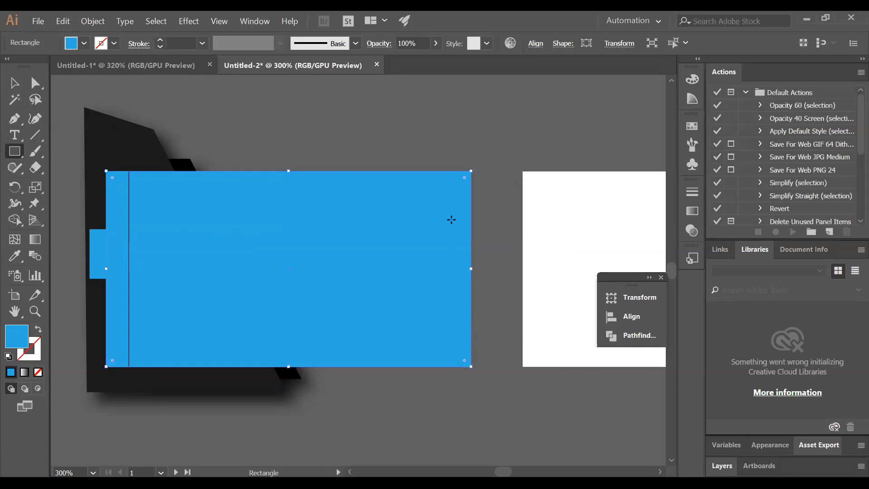
right_click(451, 220)
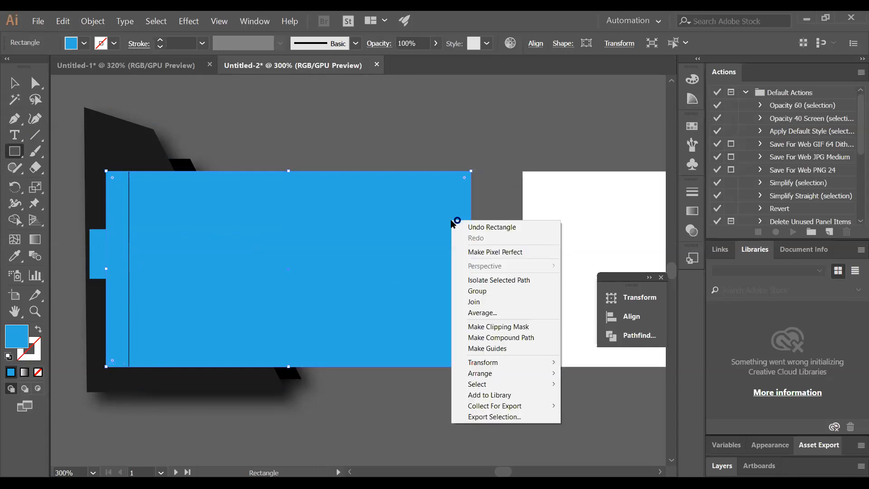
click(387, 137)
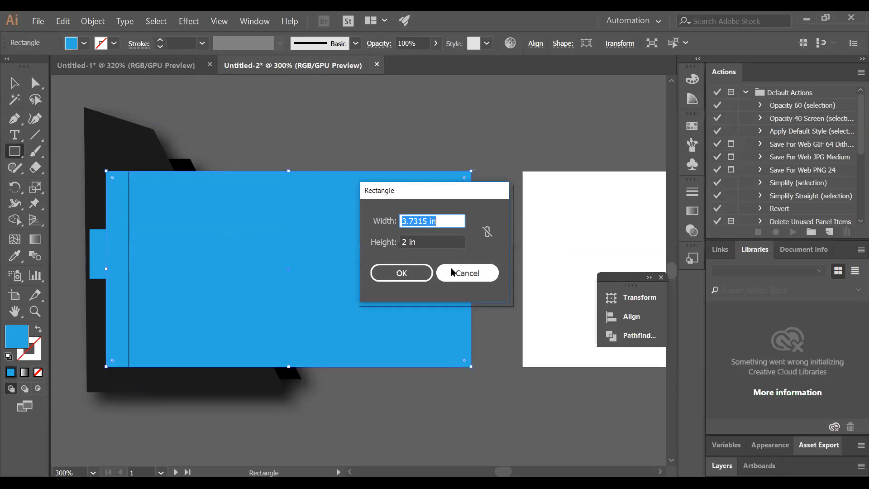
click(452, 272)
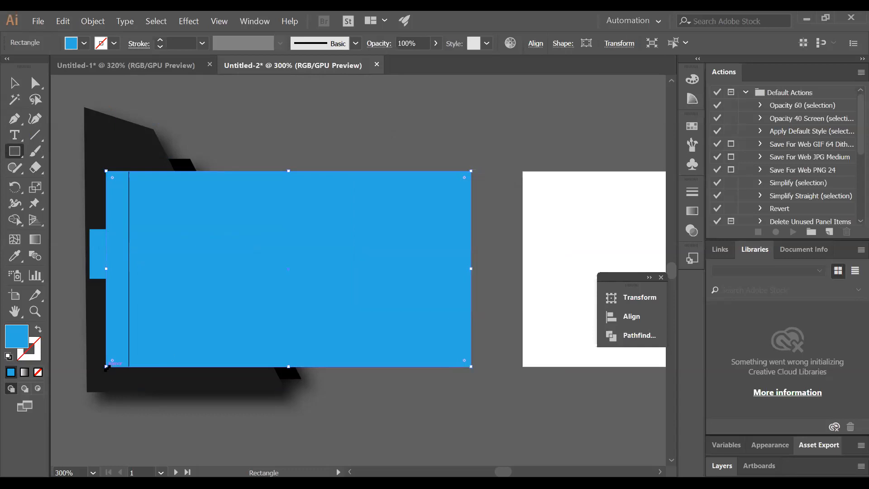
drag(106, 366, 129, 365)
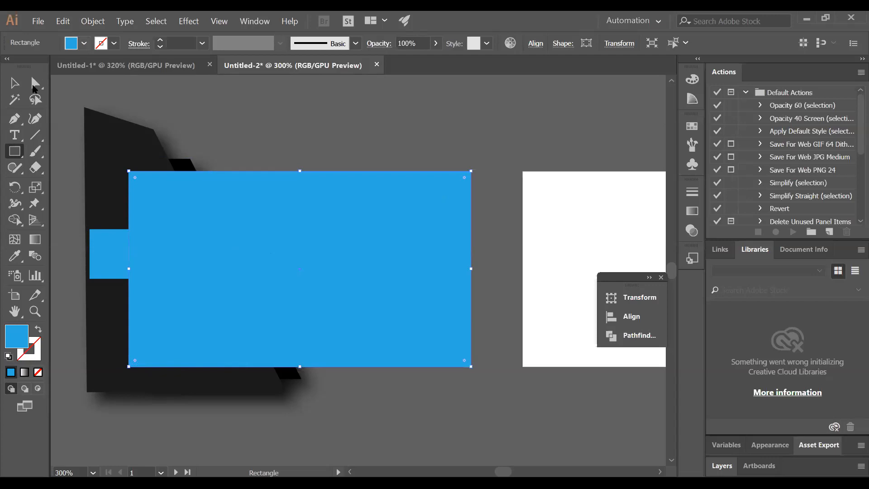
Fill the covering rectangle dark gray R=51
click(84, 43)
click(28, 117)
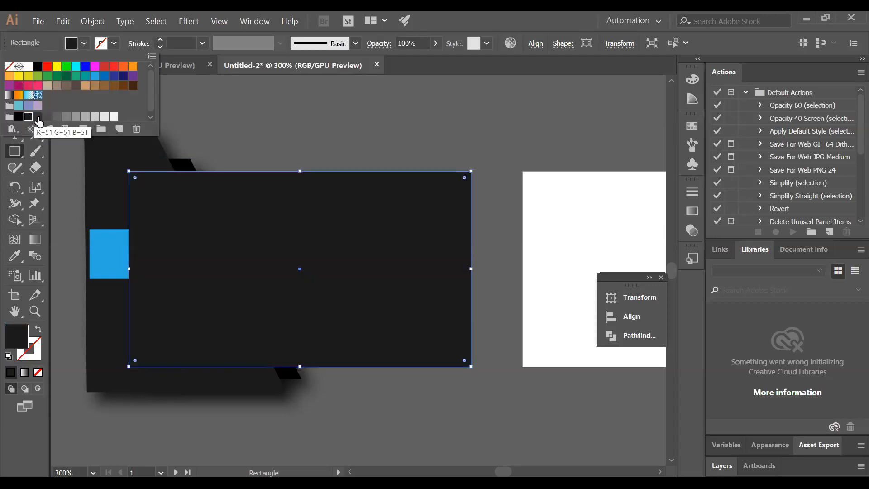
click(38, 117)
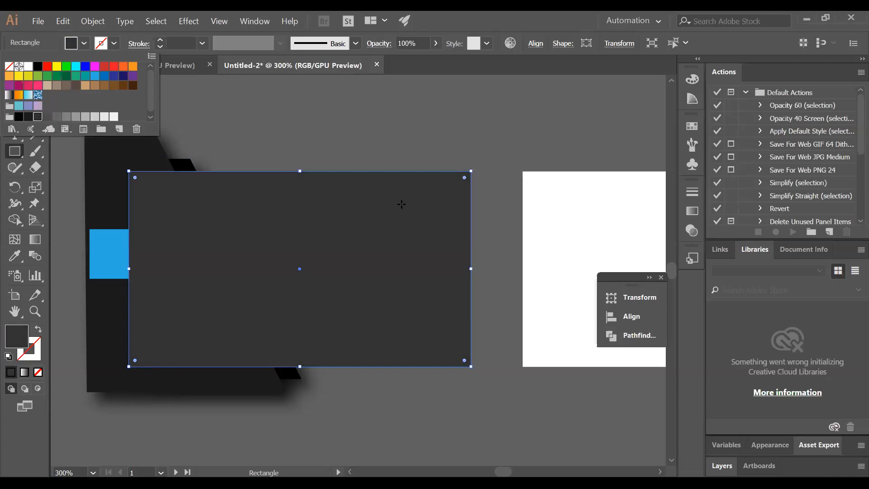
Send the dark rectangle behind the card artwork and deselect it
right_click(401, 203)
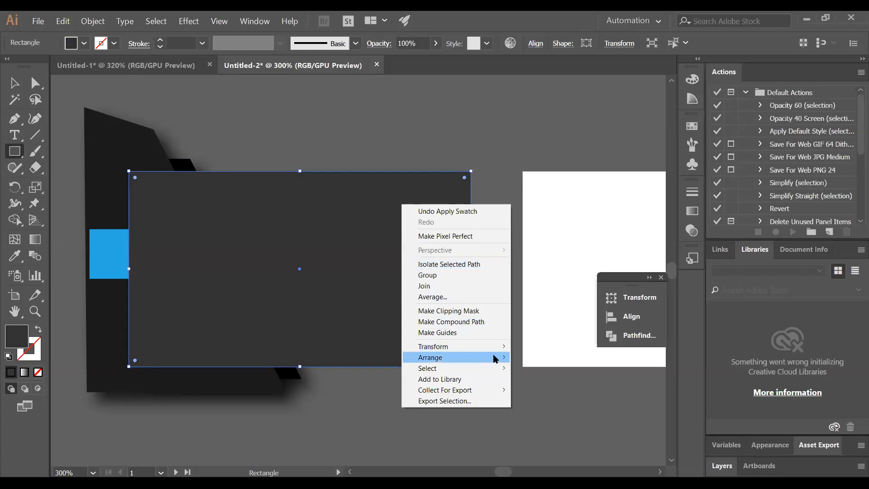
mouse_move(495, 357)
click(551, 390)
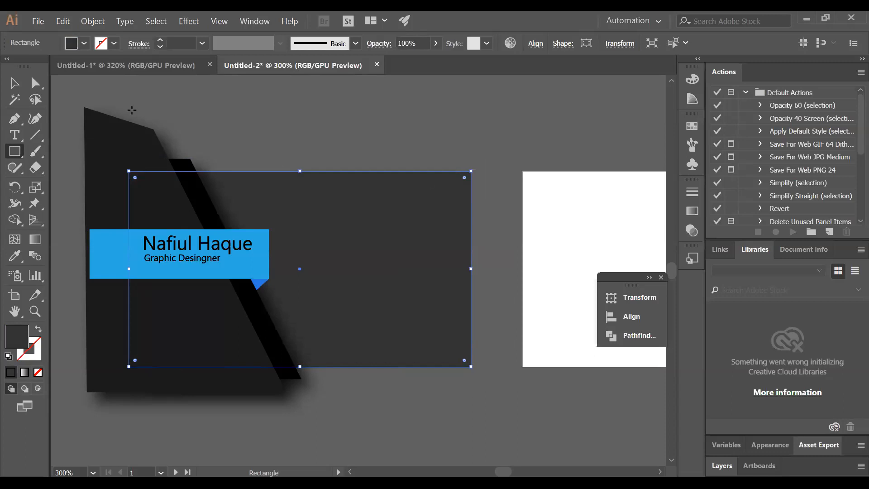
click(15, 83)
click(371, 118)
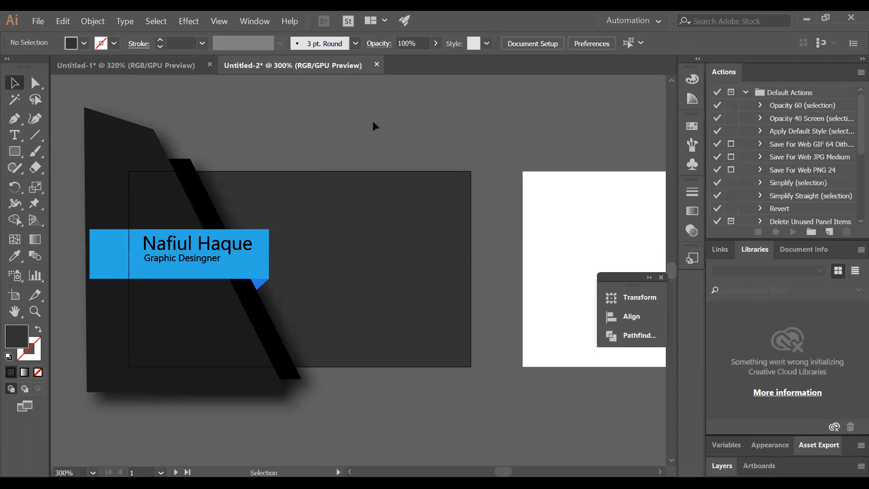
right_click(366, 223)
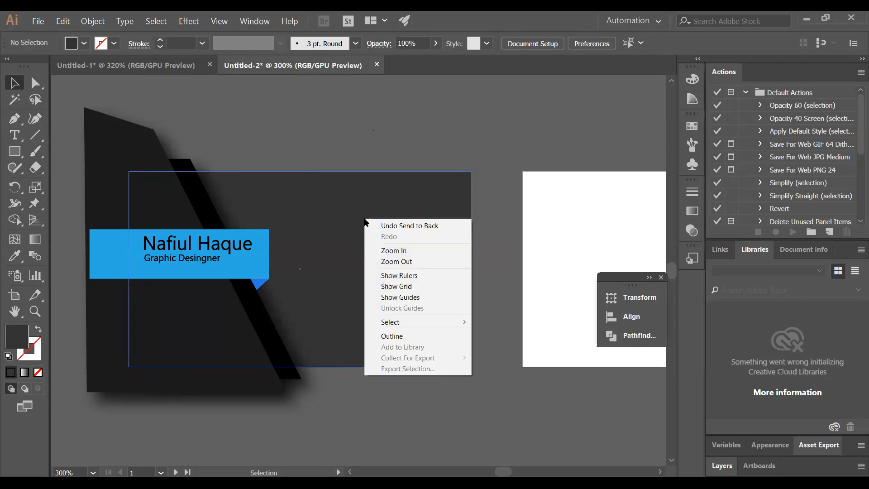
click(510, 140)
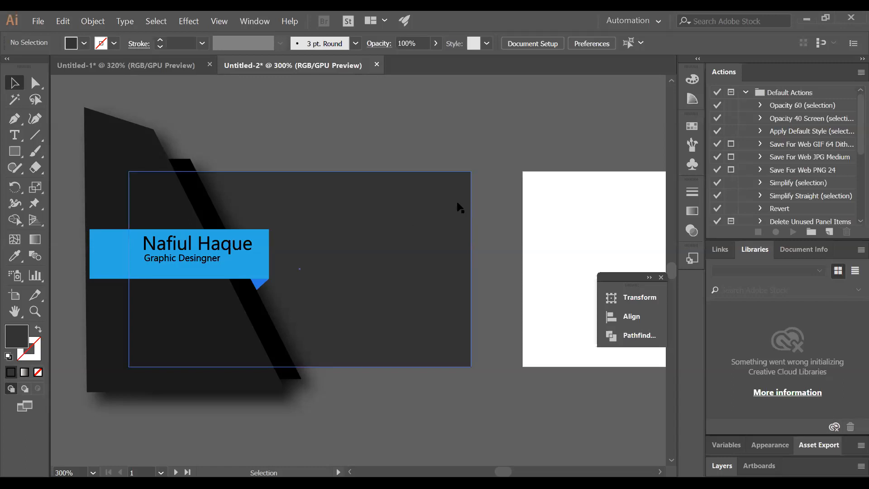
right_click(366, 229)
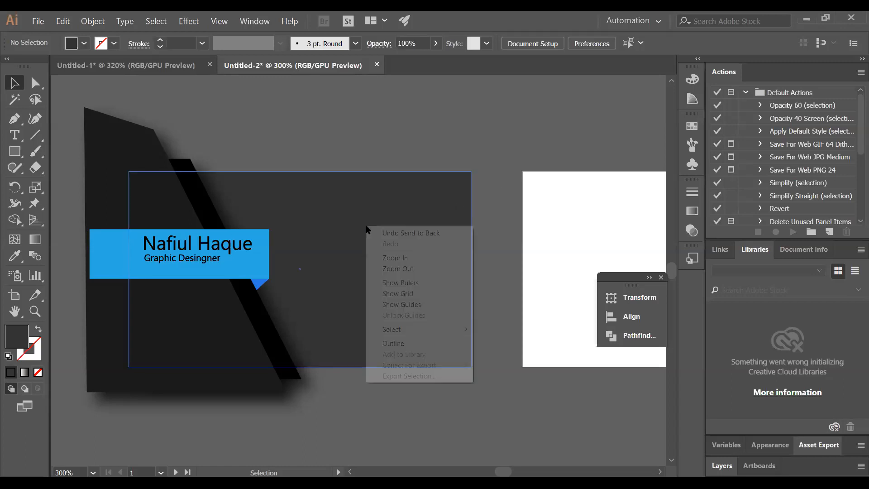
click(393, 150)
click(384, 193)
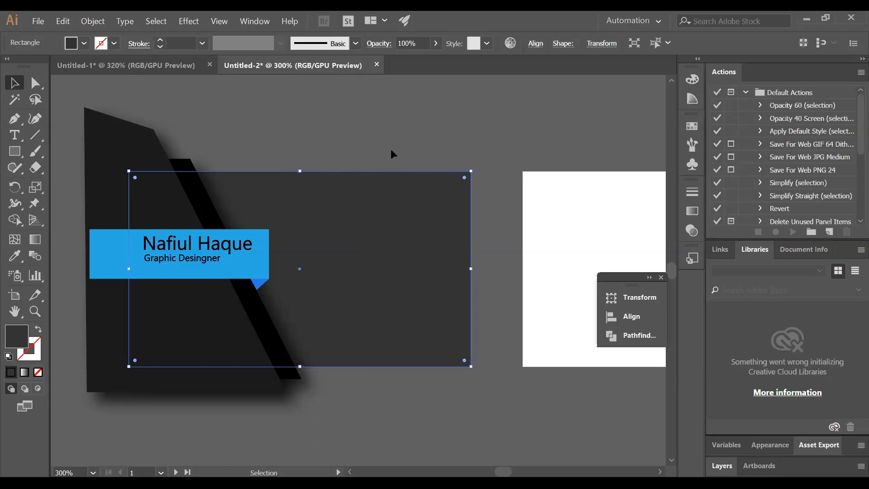
click(490, 257)
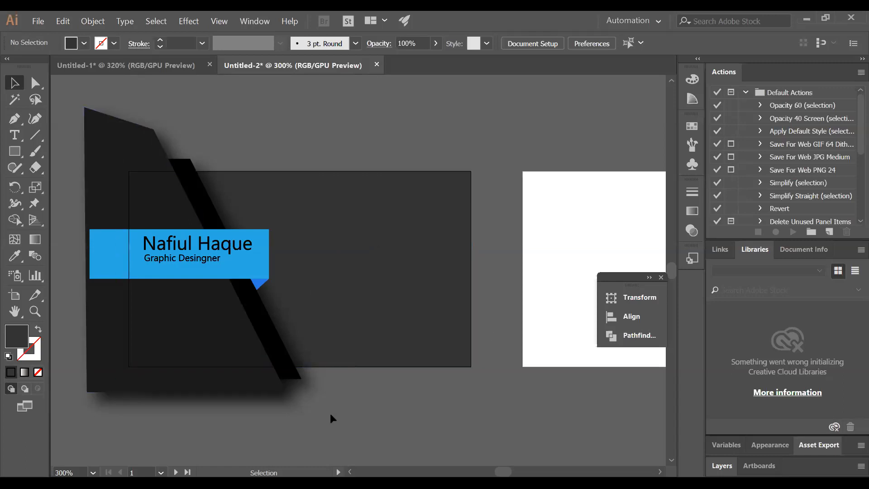
In the Open dialog, select envelope, facebook, maps-and-flags, phone-call and globe from Downloads
key(alt+f)
click(46, 55)
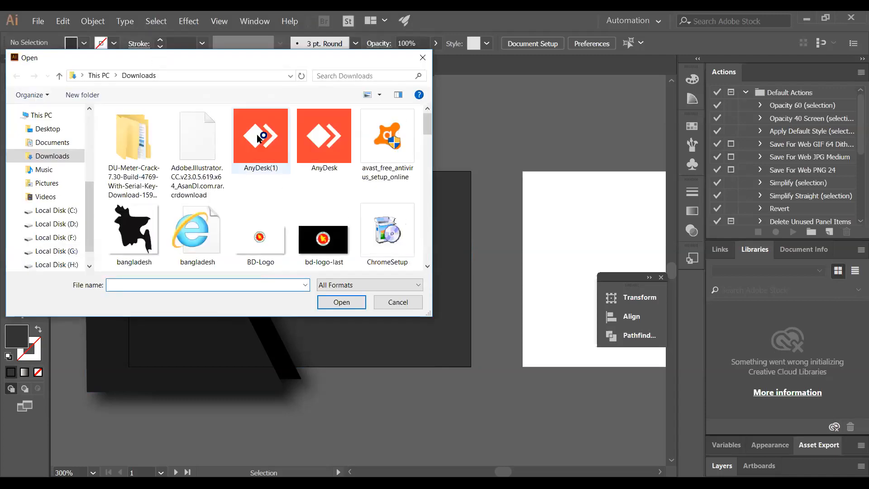
drag(428, 131, 429, 153)
click(335, 192)
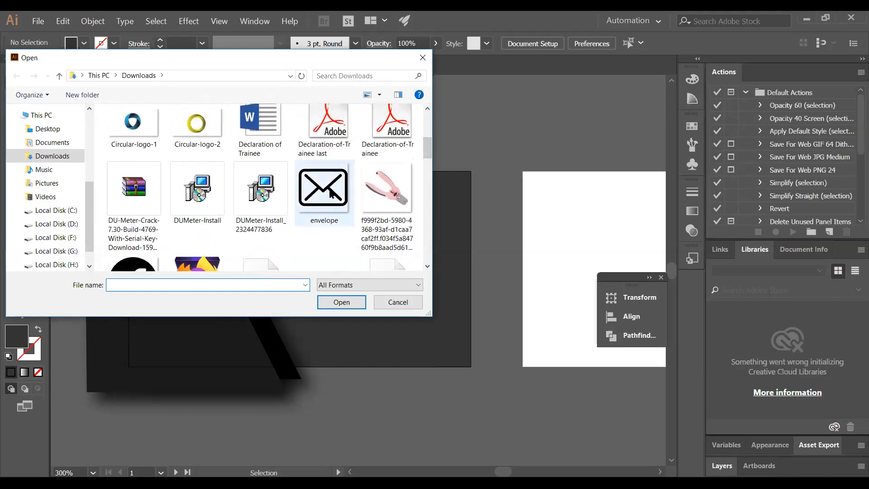
scroll(424, 169, down, 1)
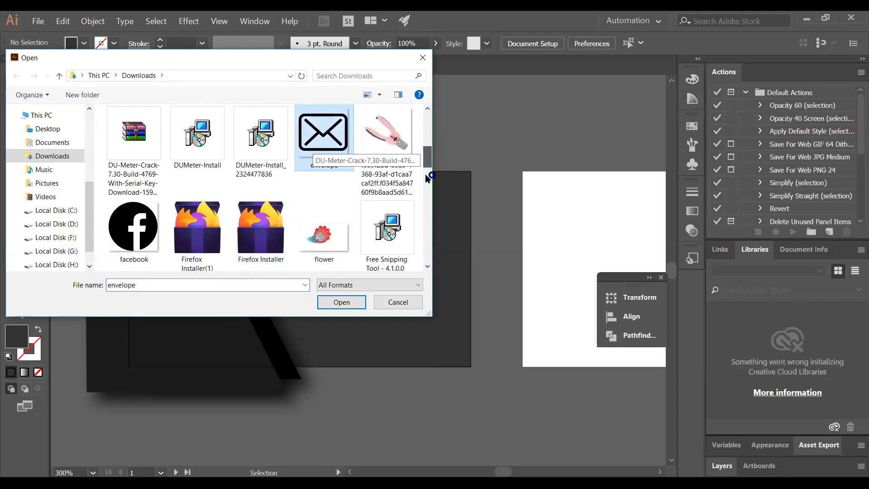
scroll(424, 174, down, 1)
ctrl+click(133, 118)
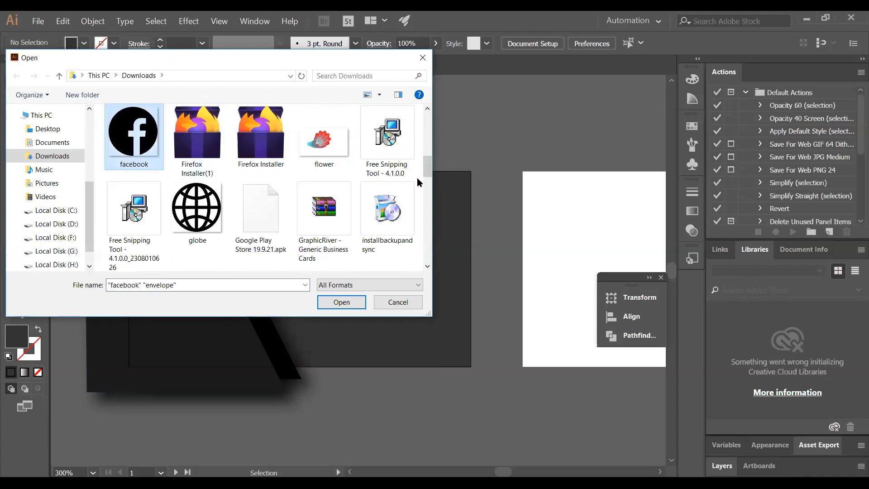
scroll(426, 179, down, 1)
ctrl+click(260, 174)
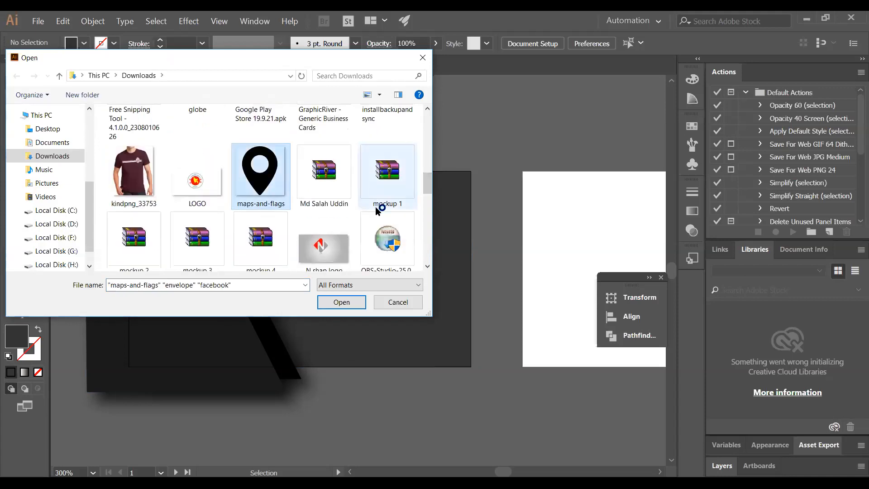
scroll(423, 187, down, 2)
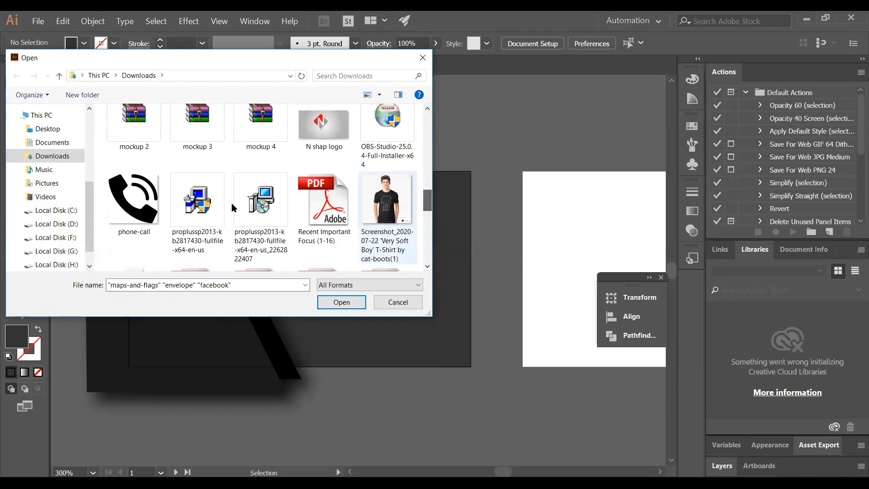
ctrl+click(134, 199)
drag(427, 207, 423, 255)
ctrl+click(197, 186)
Open the five icon files and scale down the phone-call and map-pin images
click(344, 303)
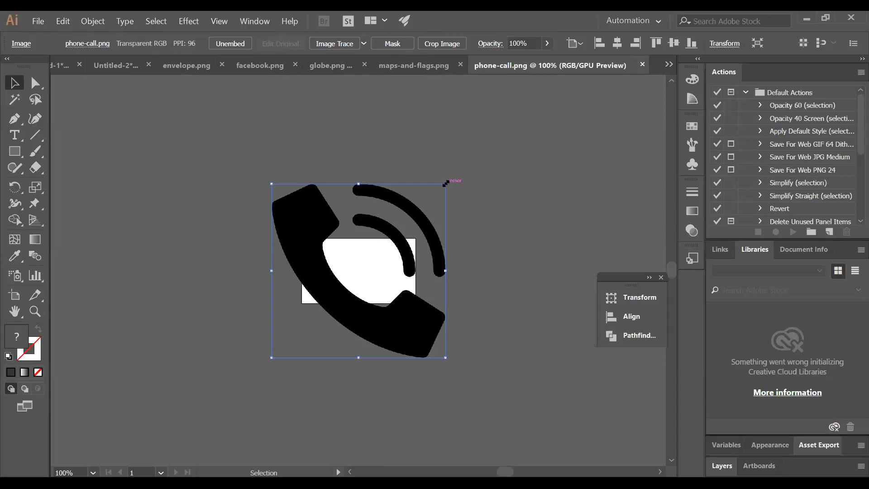
drag(445, 183, 400, 242)
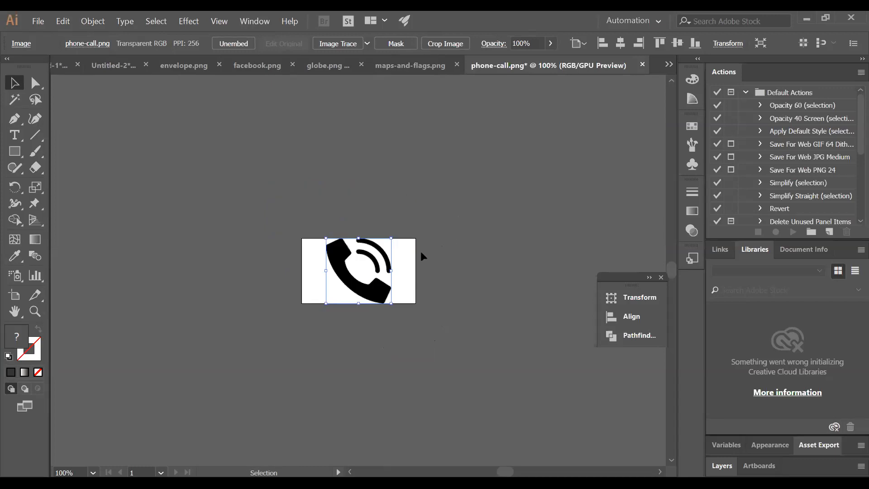
click(420, 66)
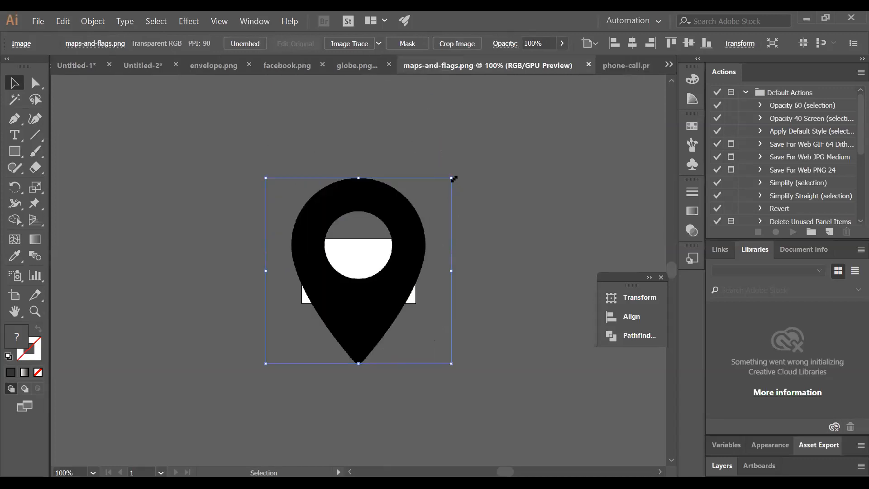
drag(451, 179, 392, 237)
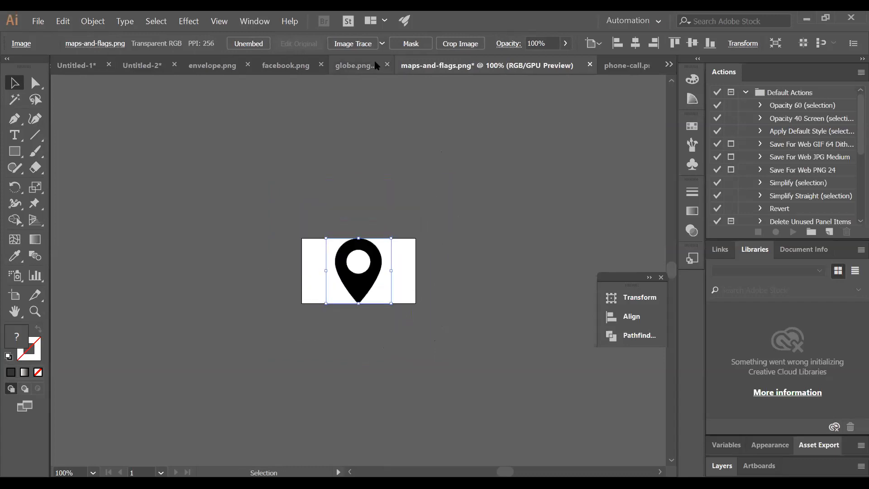
Scale down the globe, Facebook and envelope images, the envelope to about 2.01 in square
click(367, 70)
drag(447, 182, 392, 238)
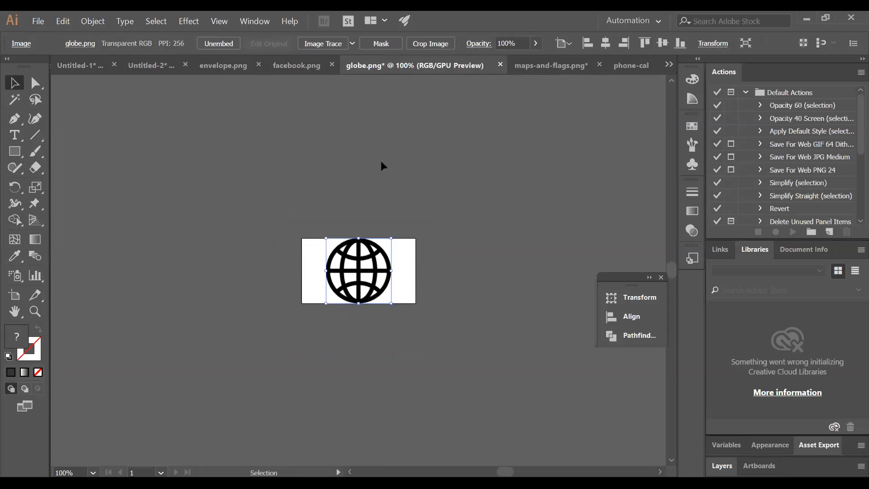
click(296, 66)
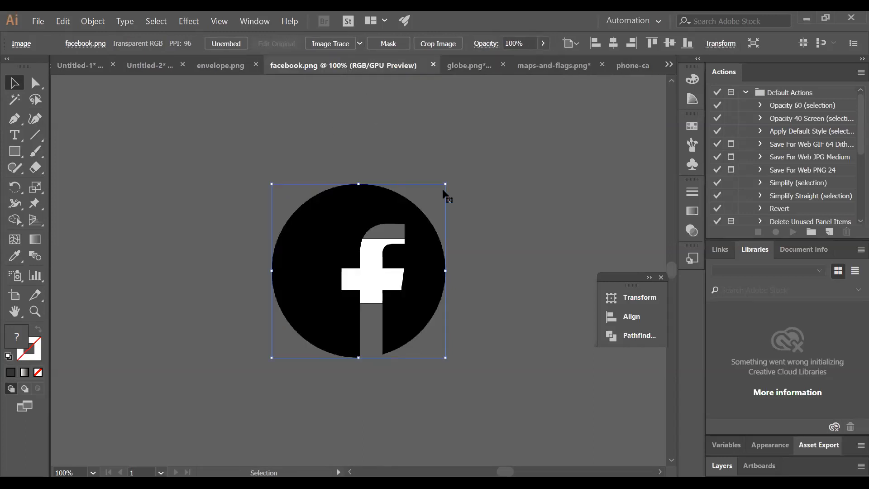
drag(429, 201, 418, 237)
click(233, 67)
drag(449, 184, 392, 238)
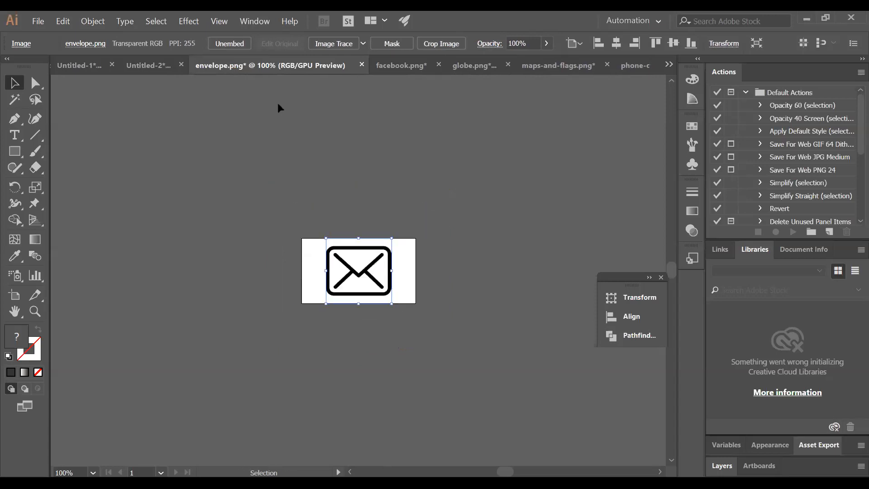
Drag the envelope and Facebook icons into the business card document, closing their files unsaved
click(157, 71)
click(319, 65)
drag(370, 259, 337, 213)
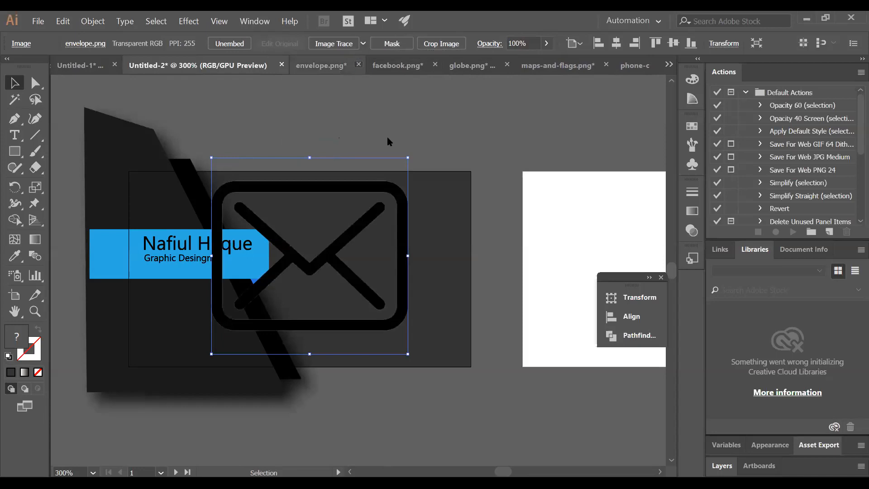
key(Return)
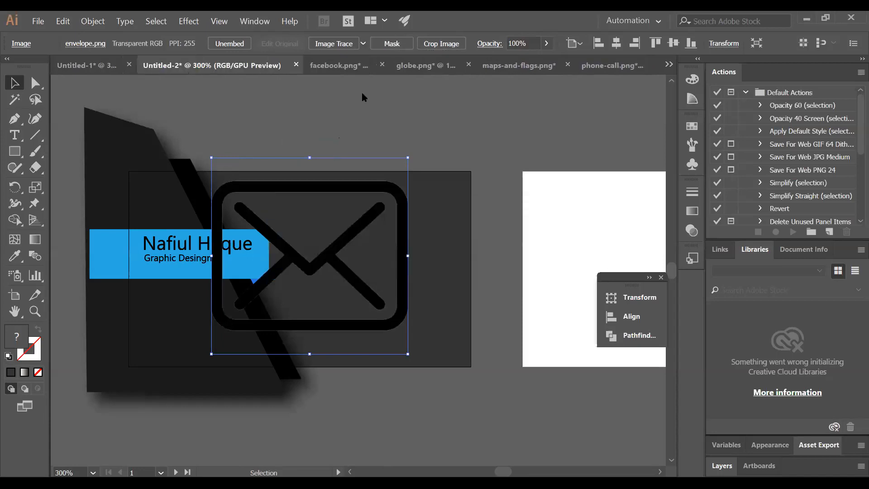
drag(352, 239, 469, 219)
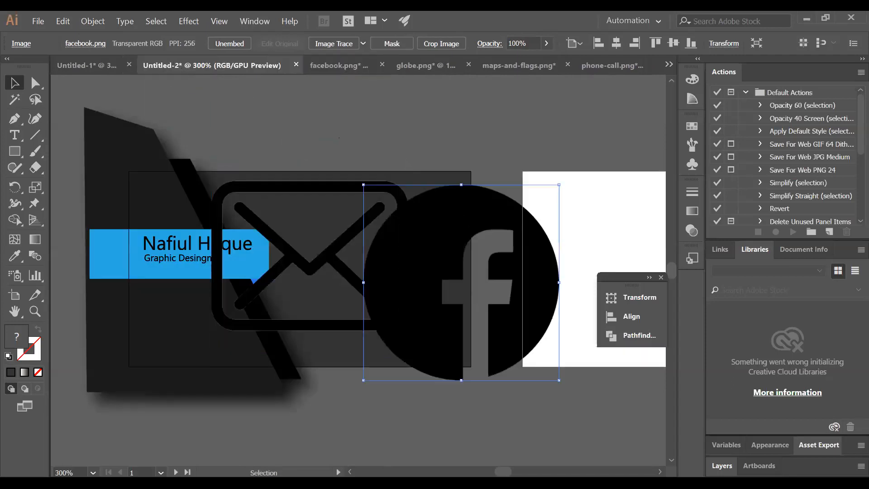
click(382, 65)
click(504, 267)
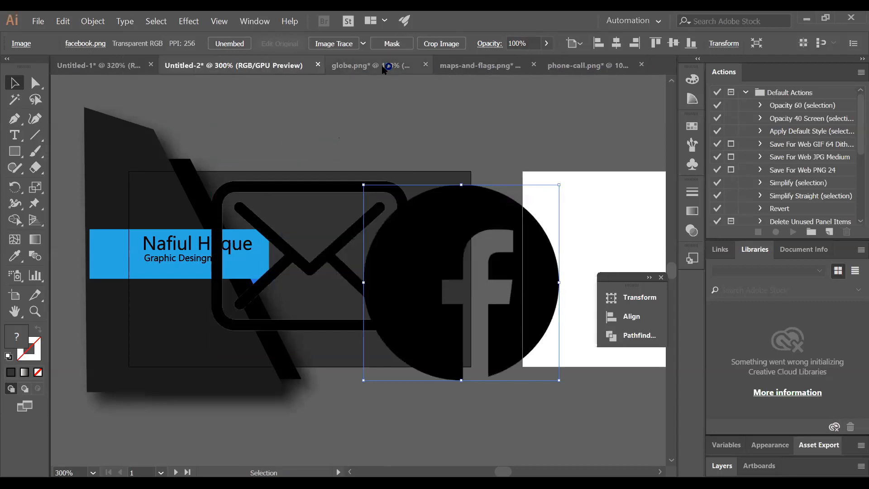
Bring the globe, location pin and phone icons into the card, closing globe and pin unsaved
drag(361, 242, 361, 144)
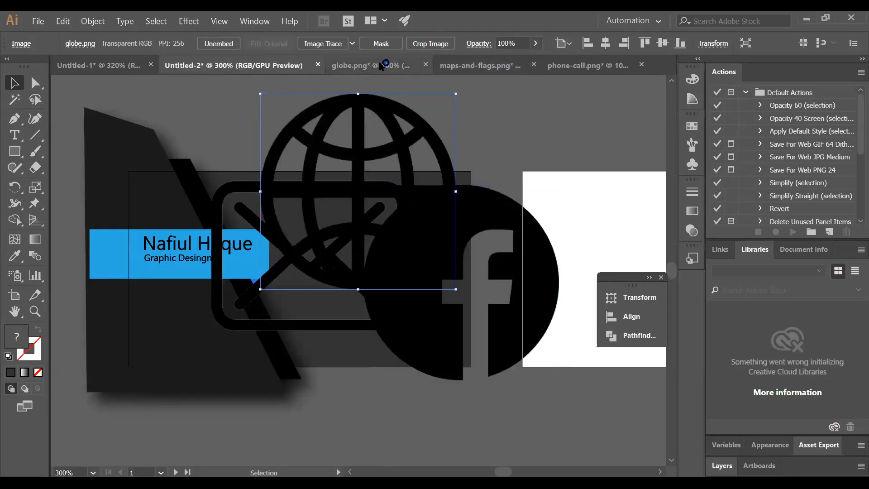
click(425, 65)
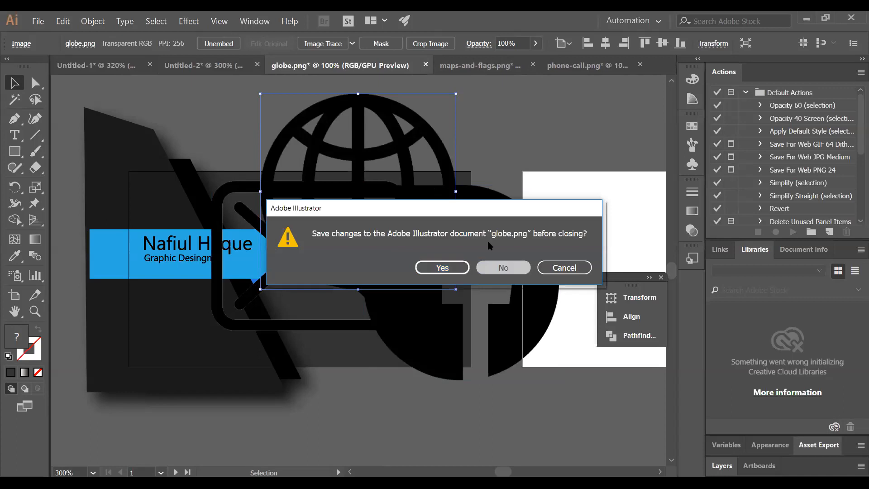
click(503, 267)
drag(364, 253, 564, 171)
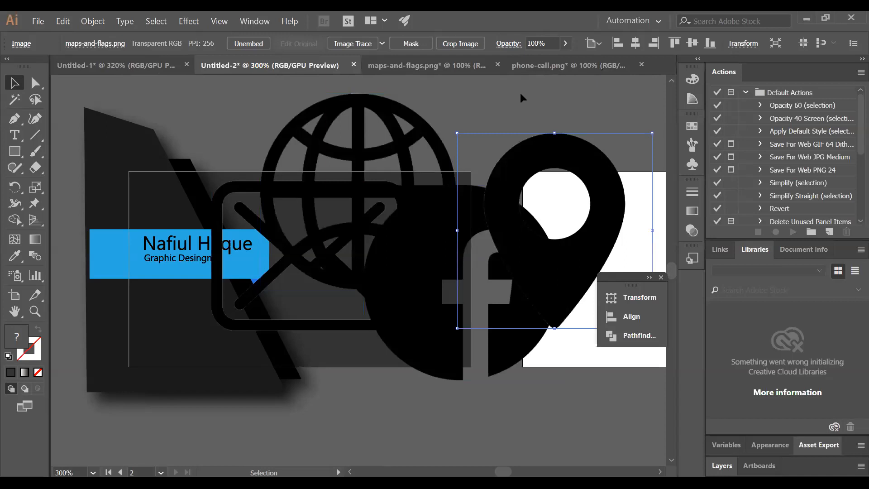
click(497, 64)
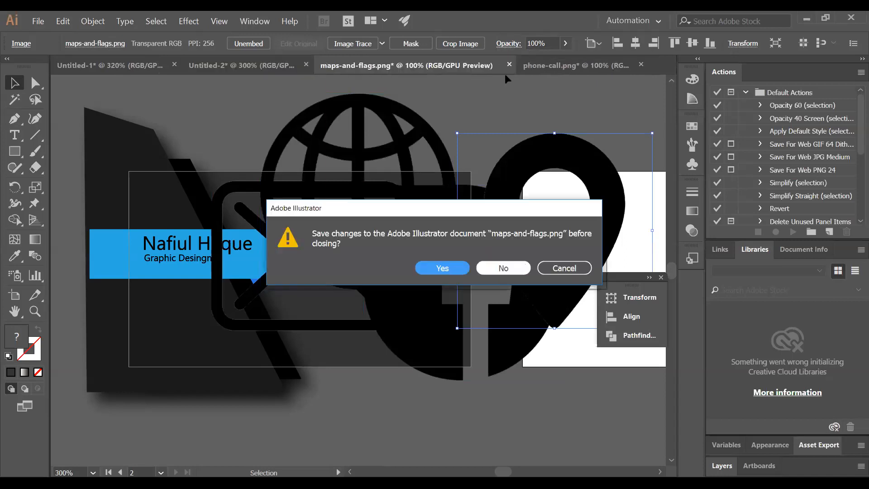
click(501, 267)
drag(355, 257, 484, 386)
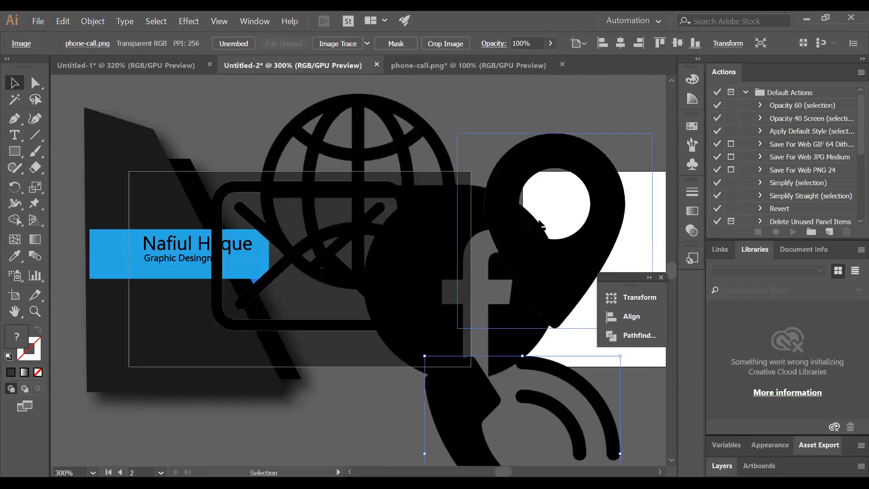
Arrange the globe, envelope, location pin and Facebook icons into a row near the top
shift+click(475, 161)
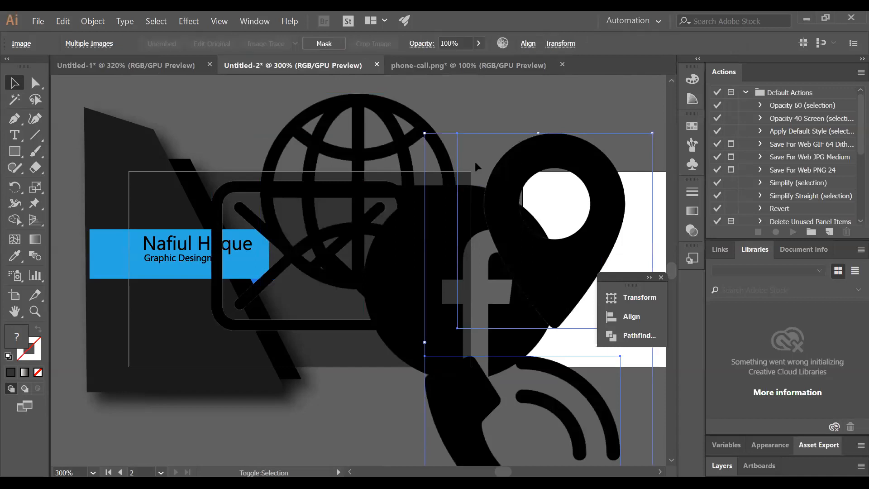
shift+click(384, 129)
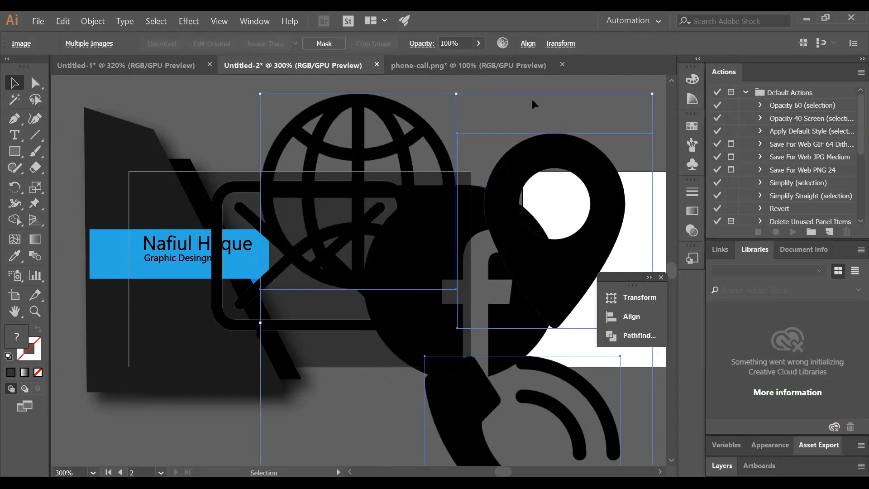
click(577, 84)
drag(389, 110, 192, 118)
drag(360, 183, 388, 121)
drag(548, 155, 591, 129)
drag(469, 379, 475, 333)
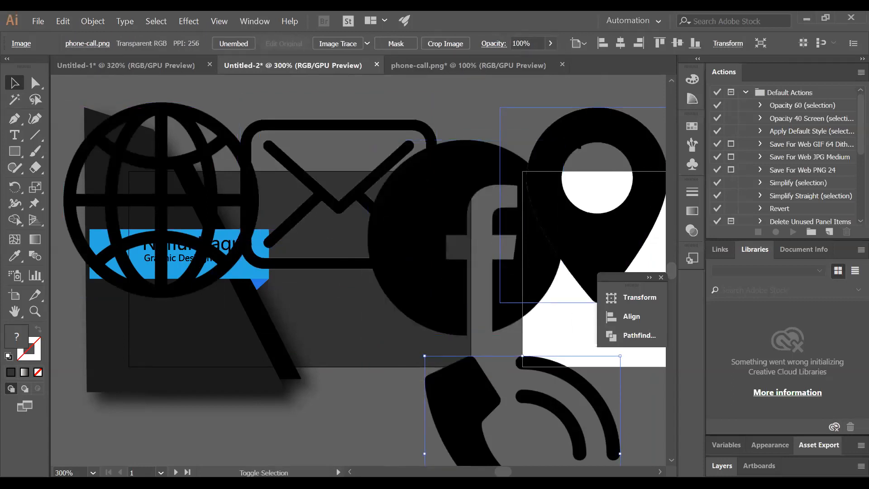
Select the icons, shrink them into a small group and move it just below the card
shift+click(533, 340)
shift+click(329, 147)
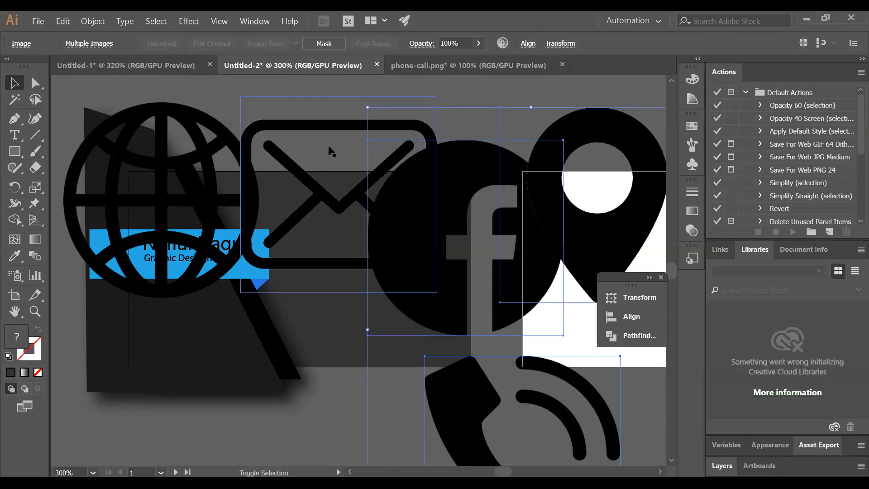
shift+click(230, 144)
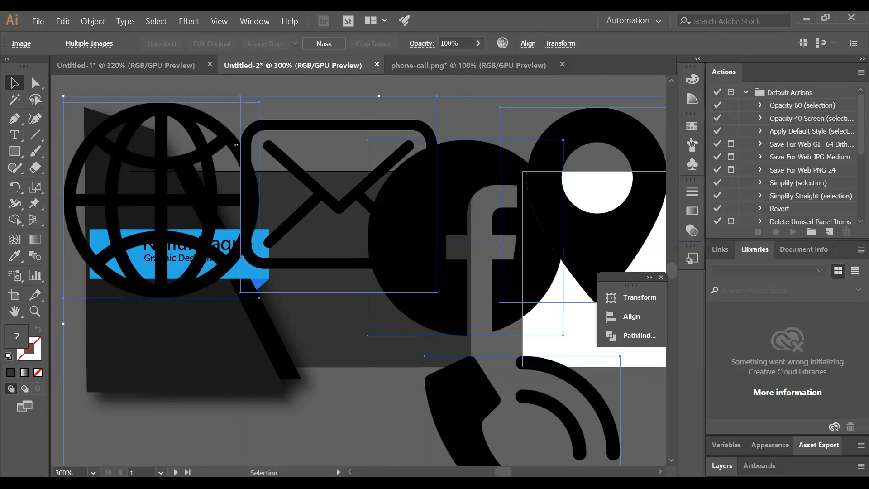
key(ctrl+minus)
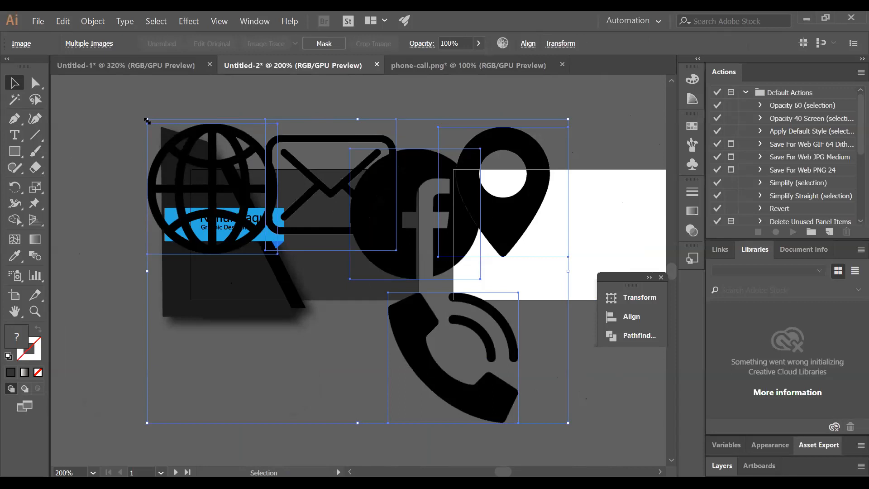
drag(147, 121, 306, 310)
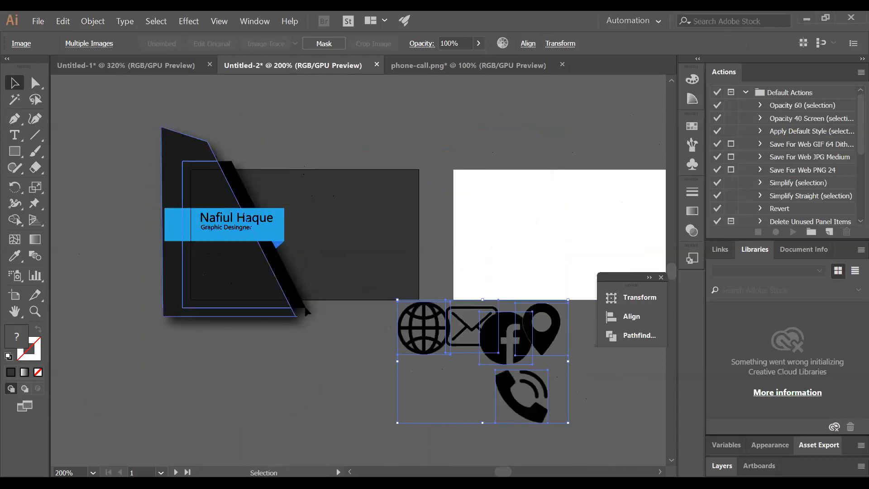
drag(397, 300, 444, 354)
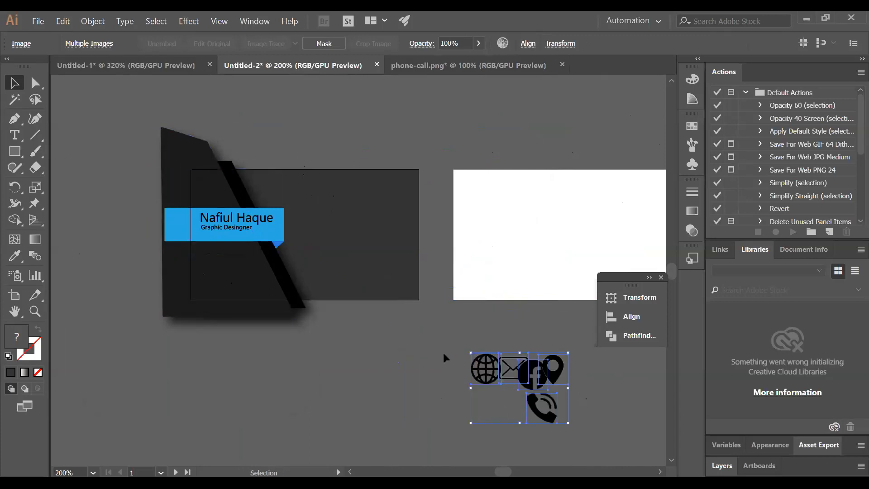
drag(488, 372, 457, 337)
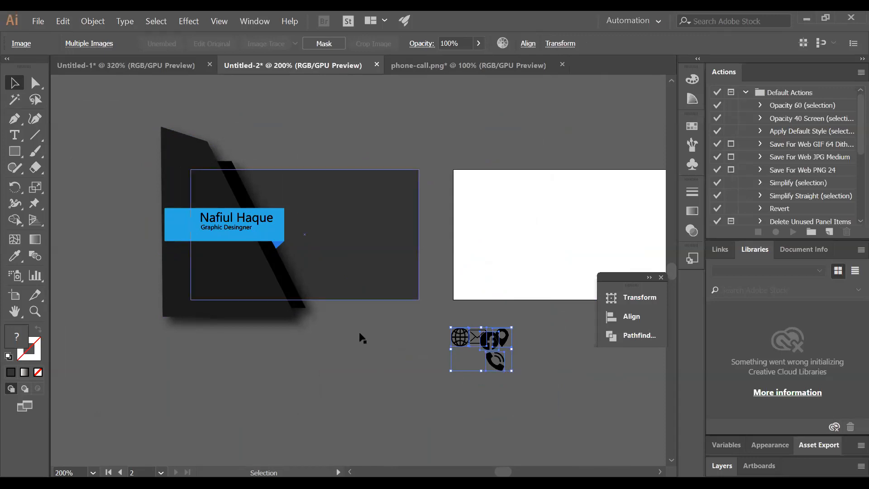
click(347, 141)
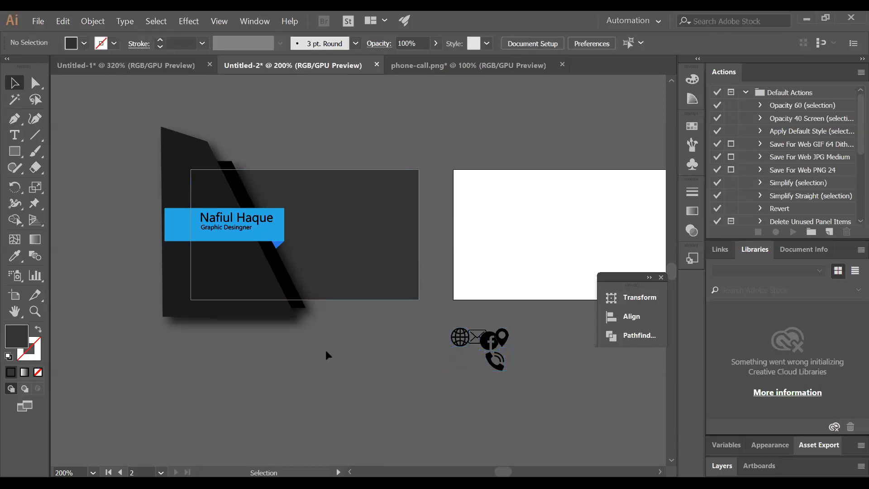
Turn the grid on and off again, then show the guides framing both artboards
right_click(352, 261)
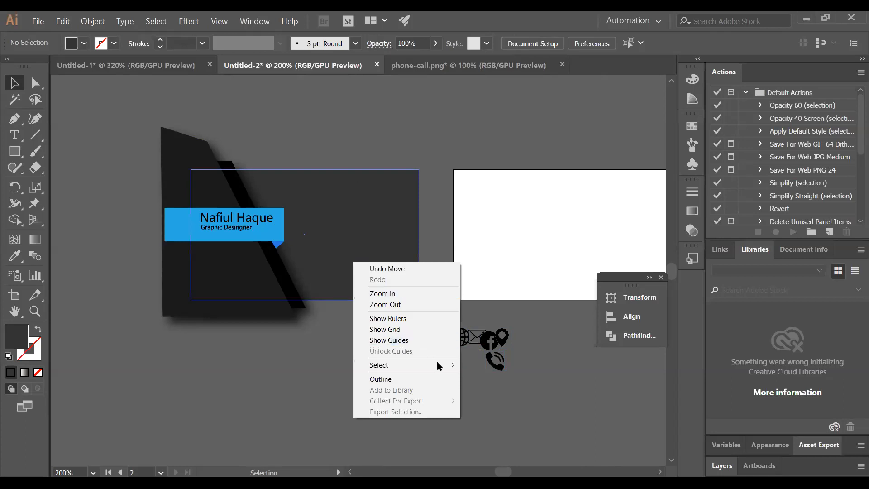
mouse_move(438, 366)
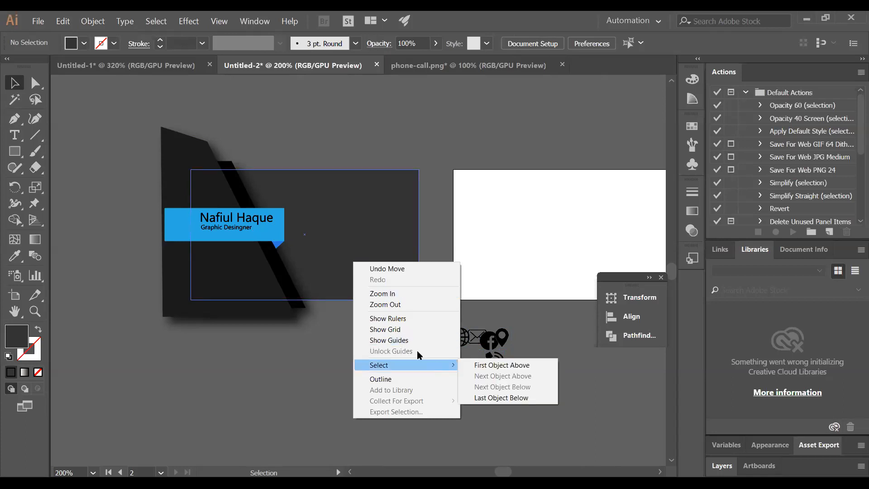
click(383, 329)
right_click(356, 353)
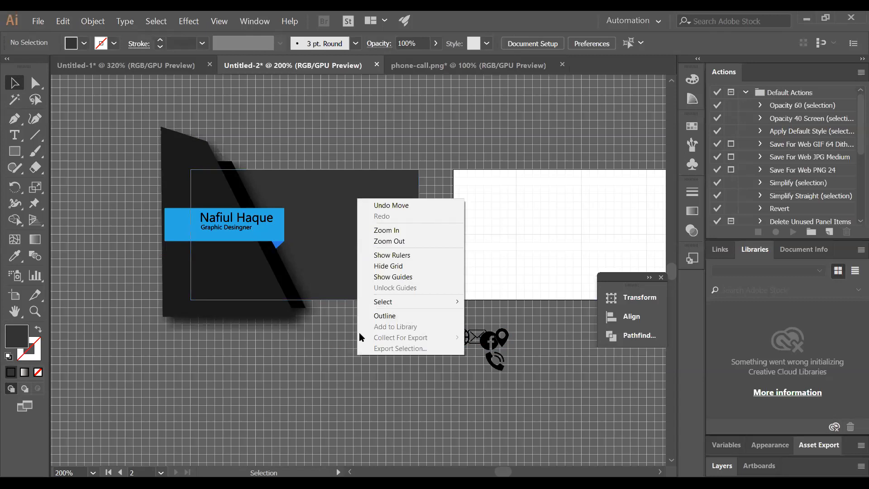
click(399, 267)
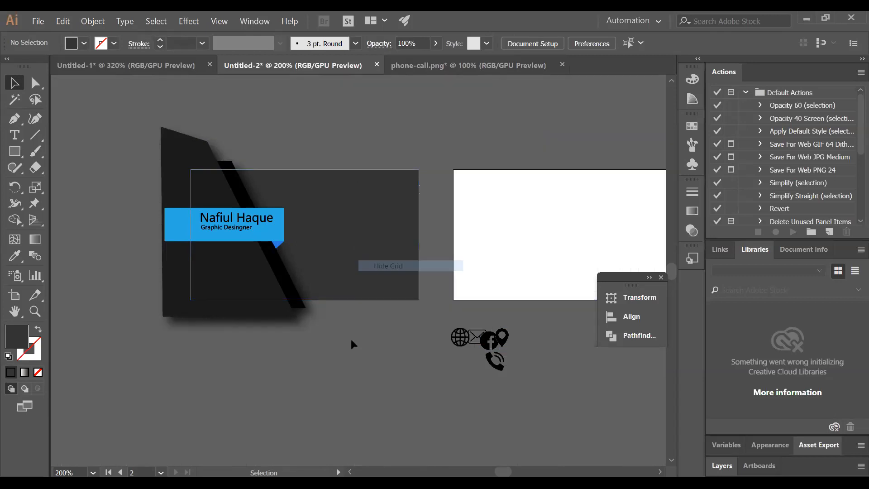
right_click(357, 290)
right_click(333, 323)
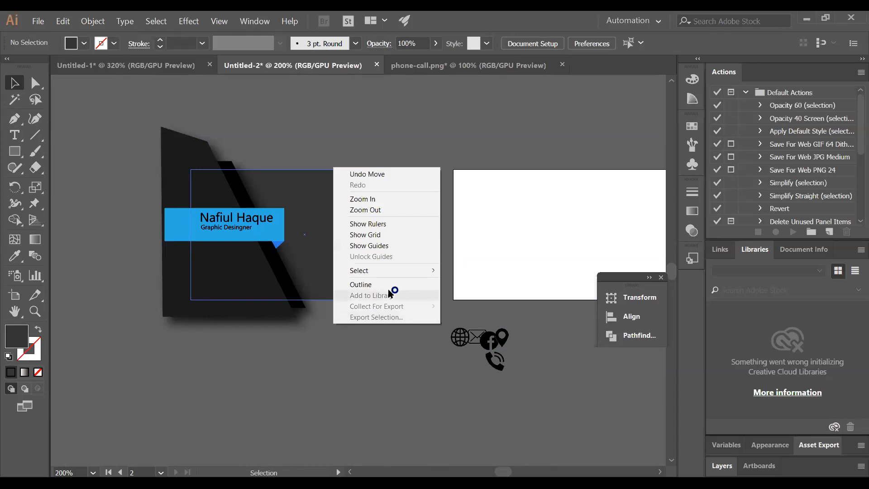
click(384, 246)
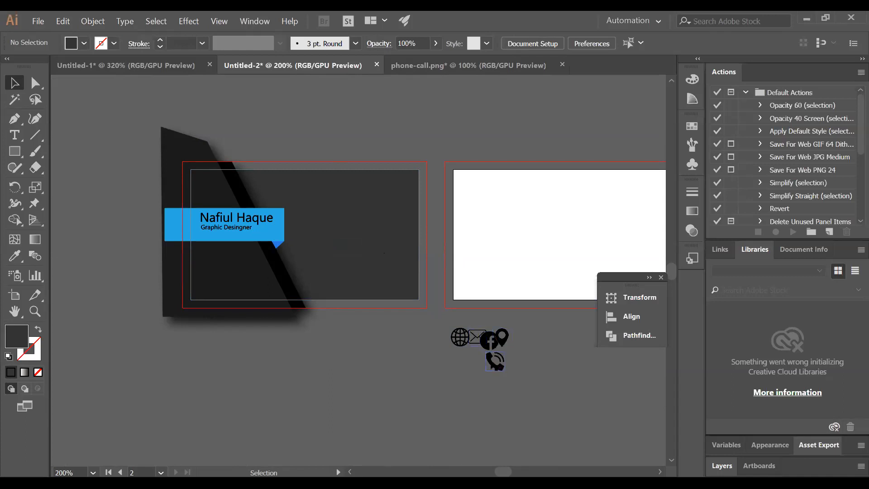
Move the phone-call icon onto the dark card and set its fill to white
drag(492, 362, 320, 200)
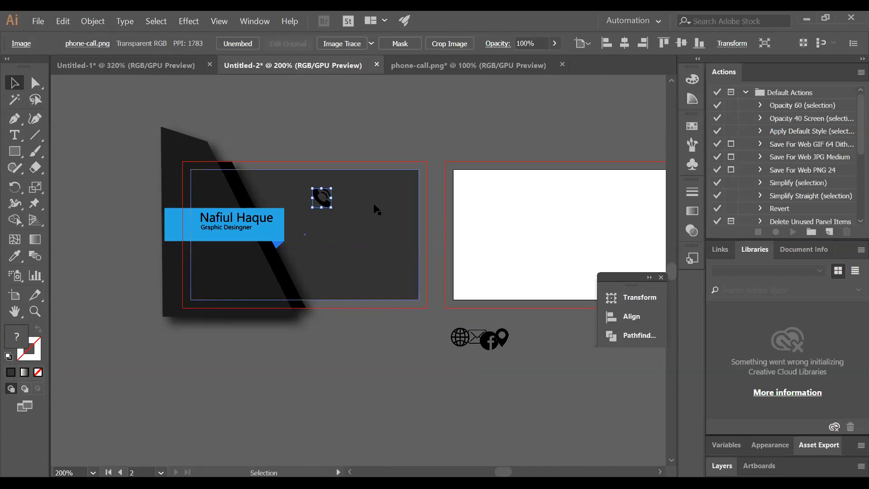
click(683, 80)
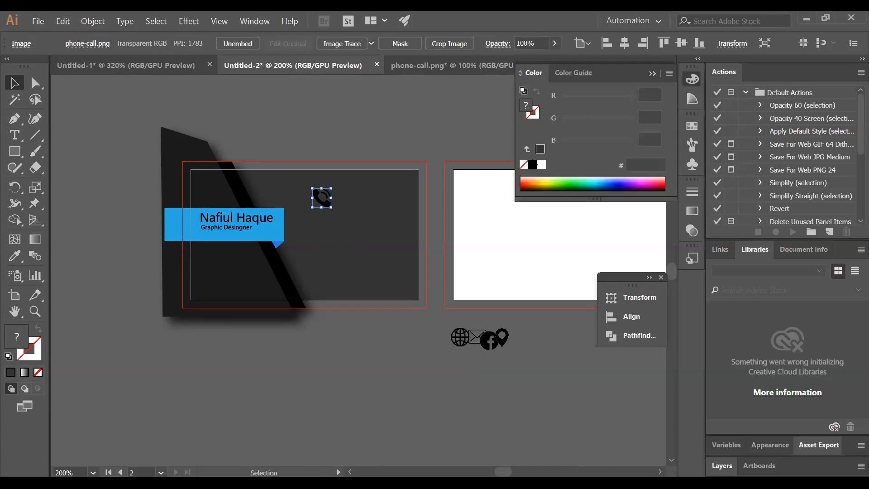
click(541, 164)
click(427, 132)
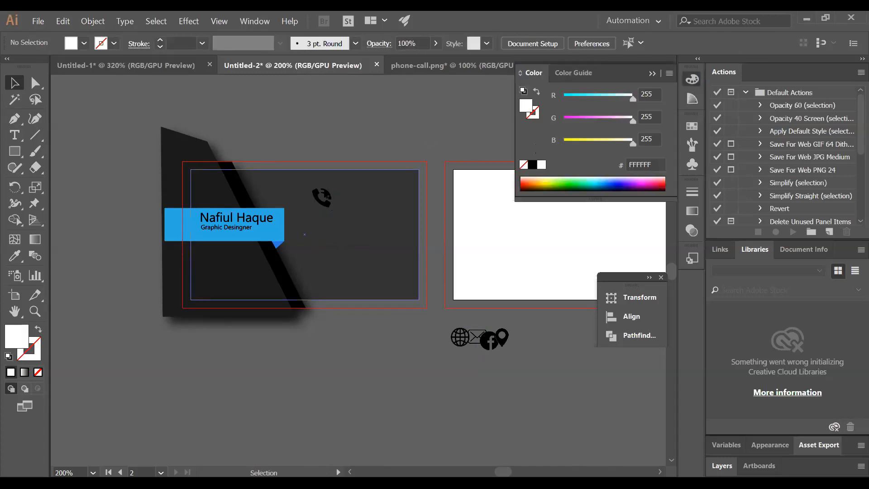
click(322, 197)
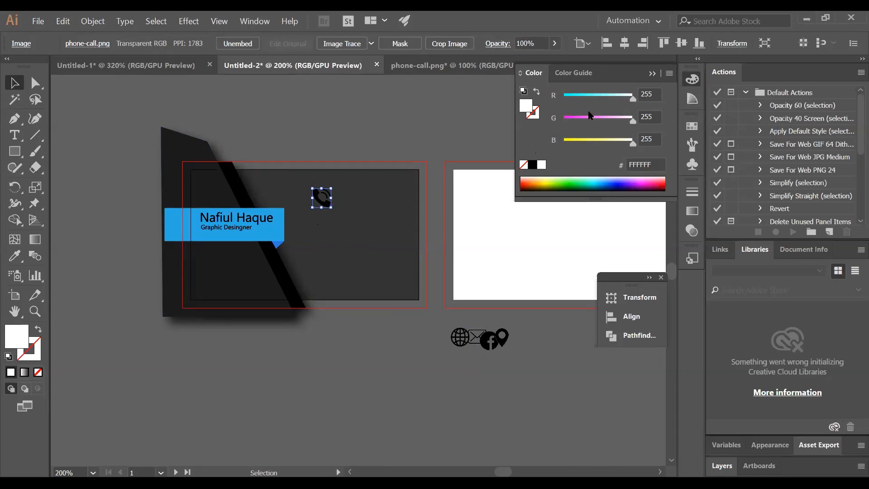
Pick white from the Color Guide, close the colour panel, and reselect the phone-call image
click(692, 98)
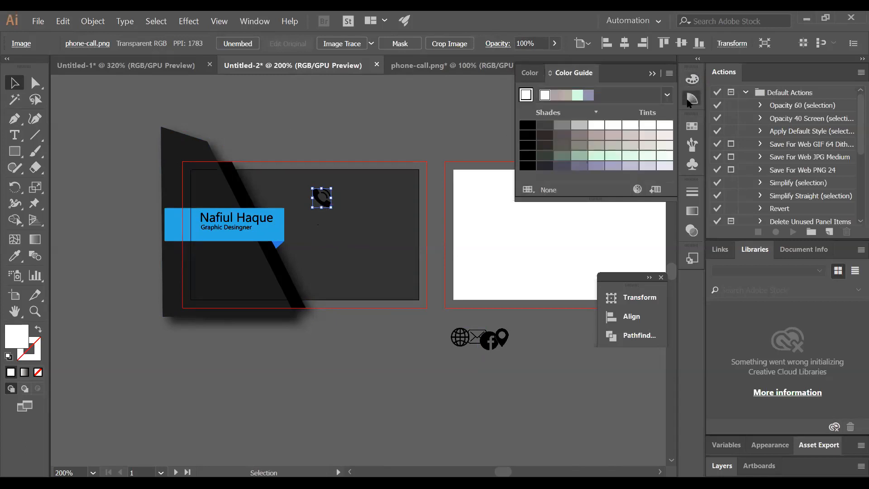
click(597, 125)
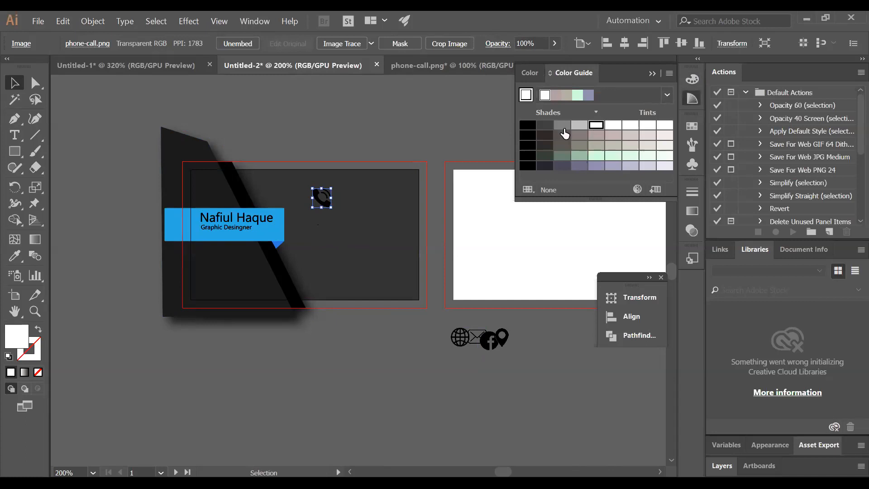
click(476, 106)
click(652, 73)
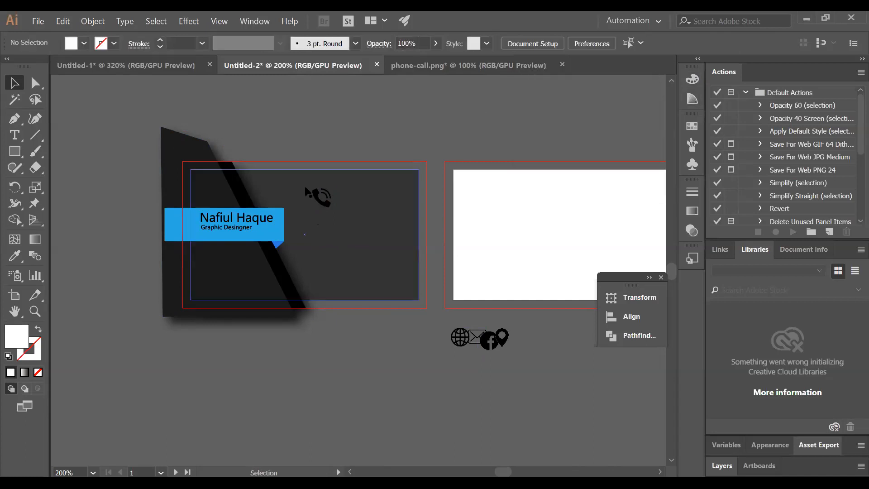
click(321, 198)
click(243, 45)
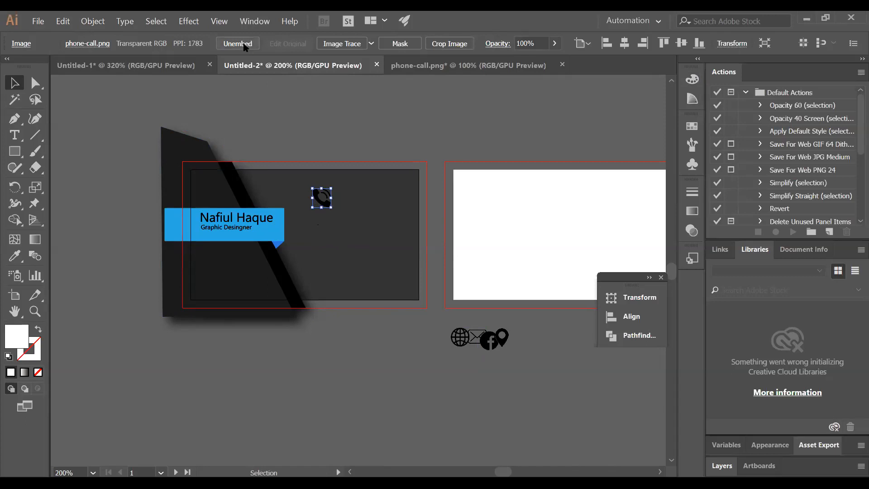
Skip unembedding, Image Trace and expand the phone-call image, then move it below the card
click(244, 44)
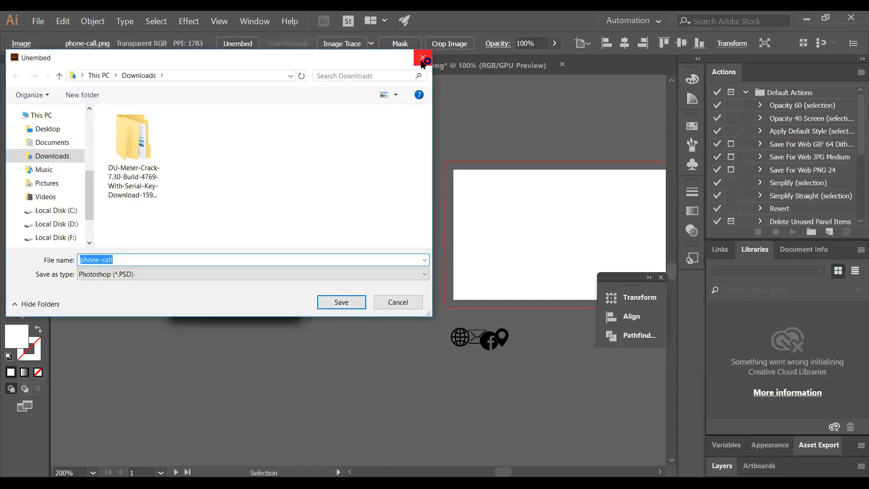
key(Return)
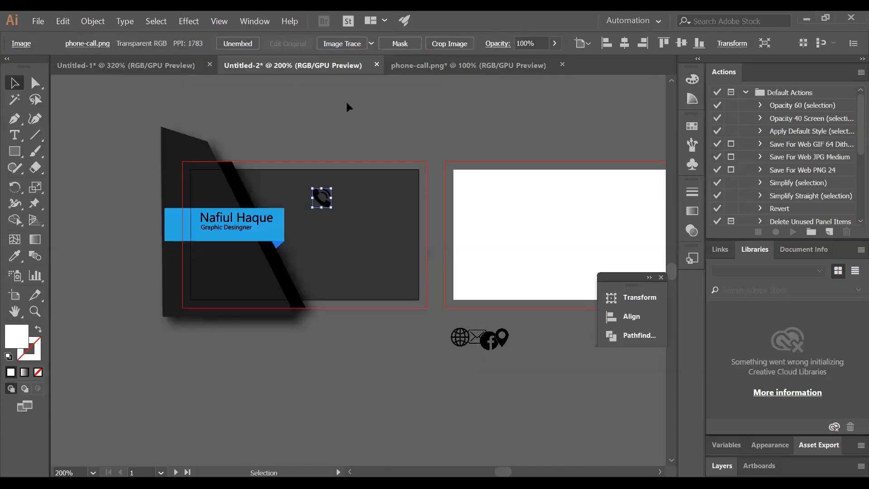
click(347, 49)
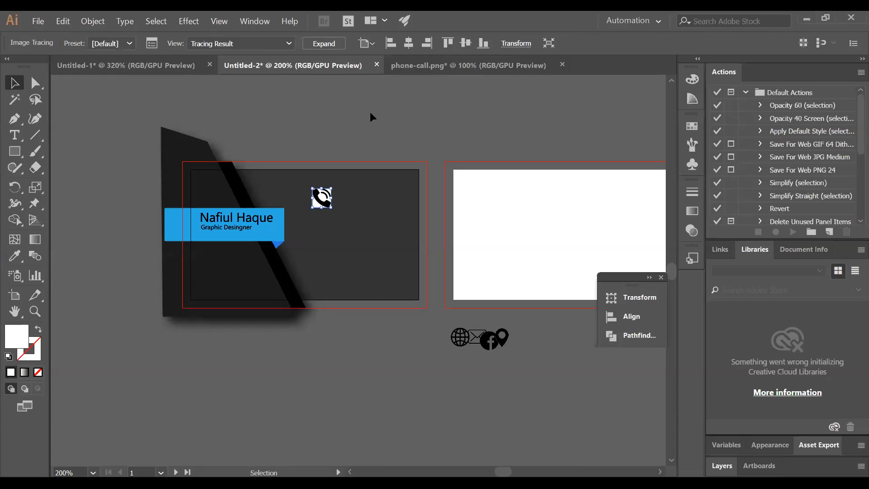
click(323, 45)
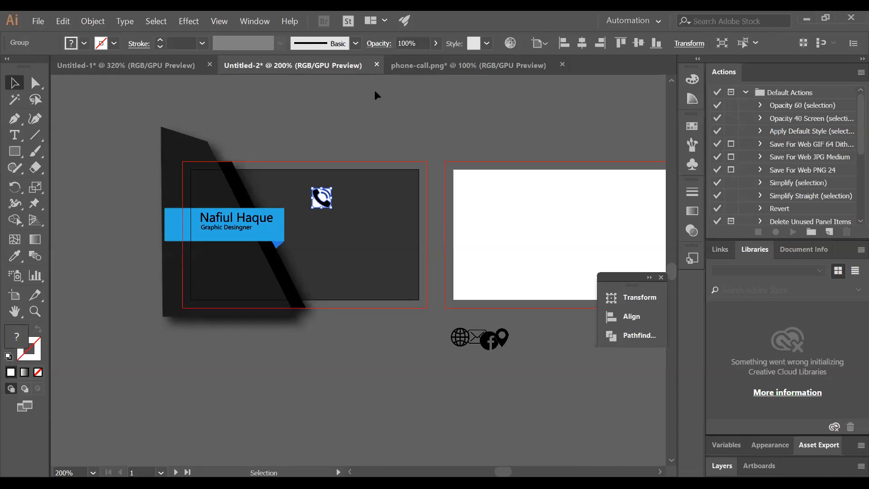
drag(322, 190, 381, 360)
Ungroup the traced phone icon into its separate parts
right_click(381, 361)
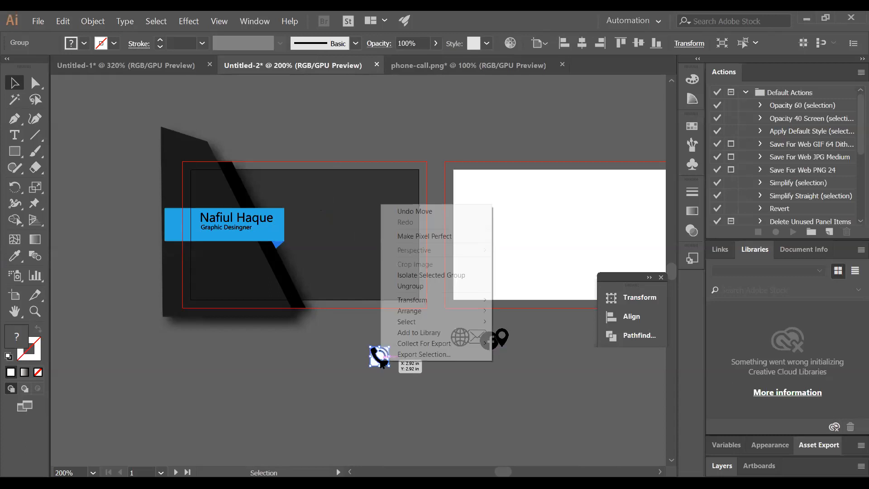
click(412, 286)
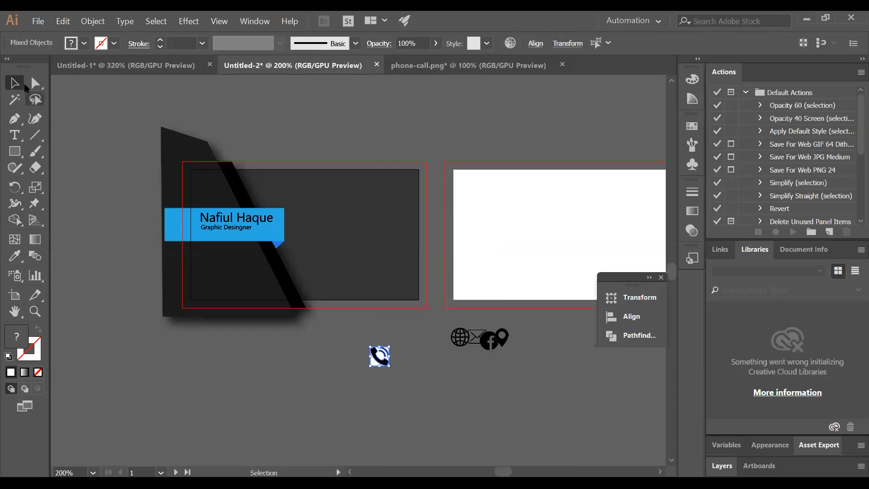
key(a)
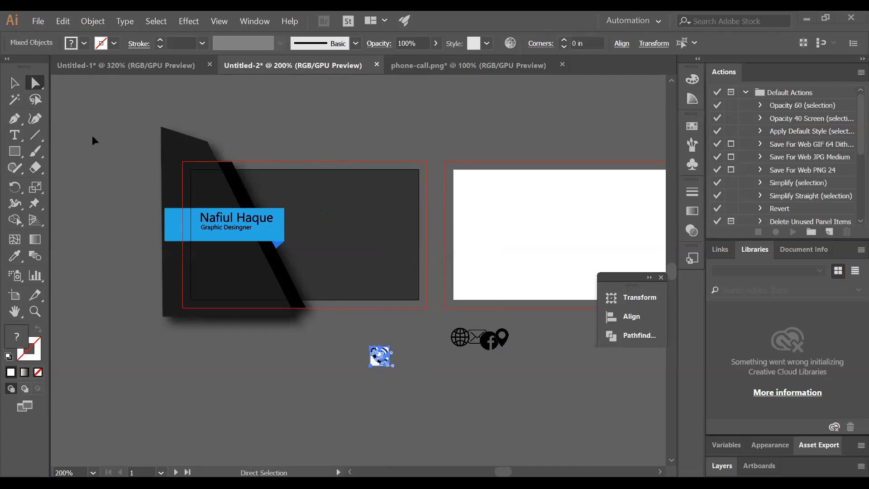
click(15, 84)
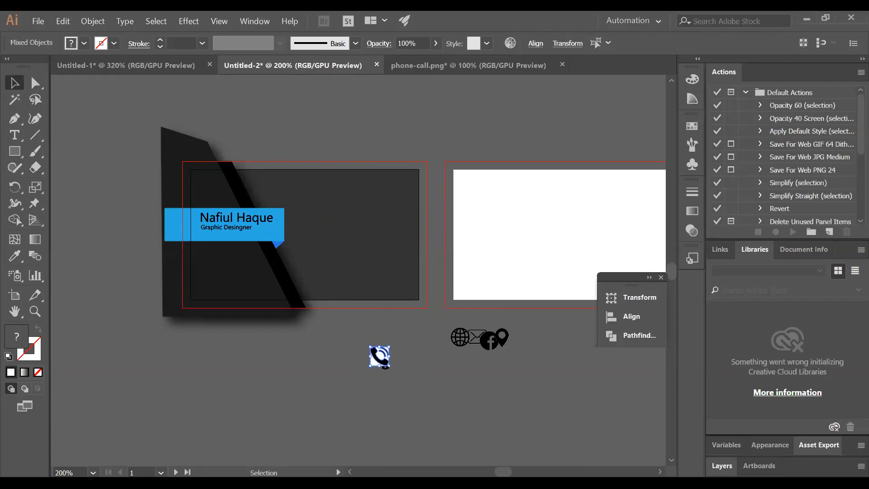
drag(379, 358, 417, 360)
right_click(414, 360)
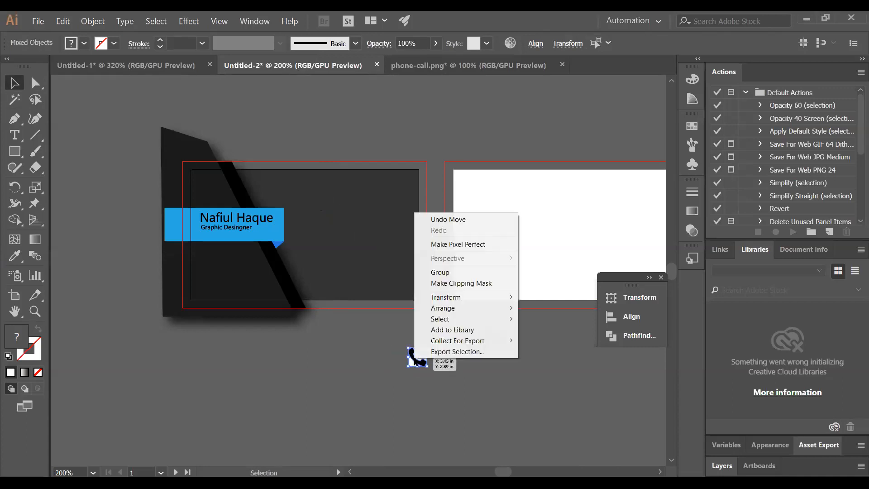
click(465, 273)
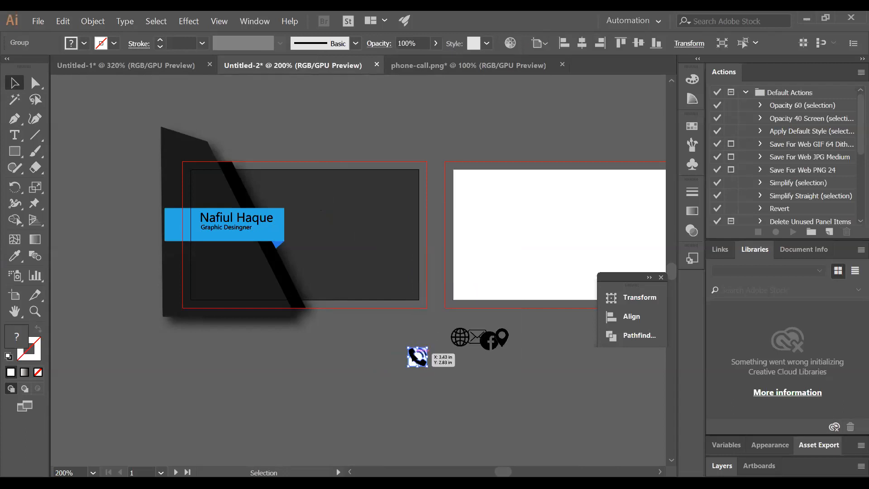
right_click(413, 351)
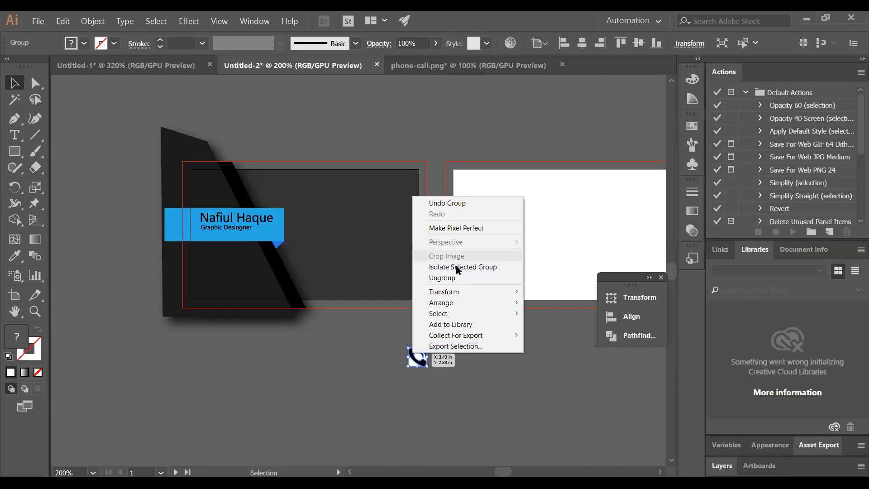
click(434, 278)
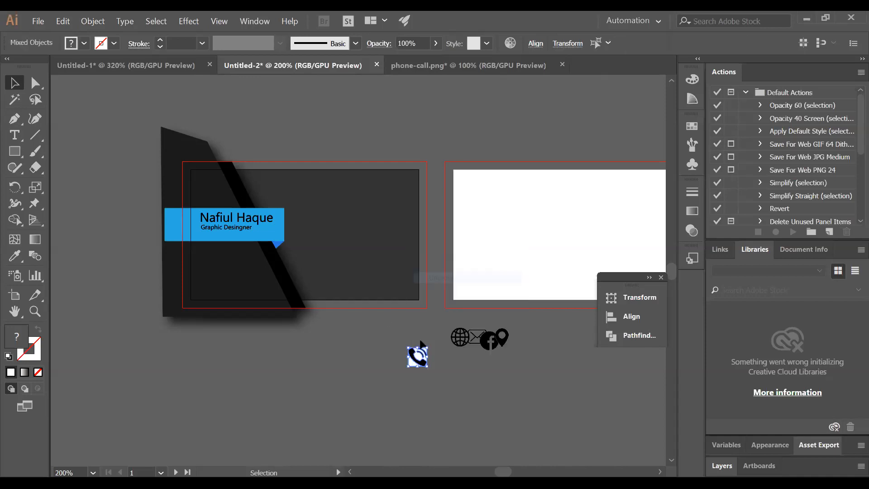
Try pulling the handset and wave pieces leftward, then undo those moves
click(416, 356)
drag(412, 357, 362, 359)
drag(423, 357, 369, 357)
click(420, 355)
drag(421, 355, 373, 349)
key(ctrl+z)
key(ctrl+z)
key(ctrl+z)
key(ctrl+z)
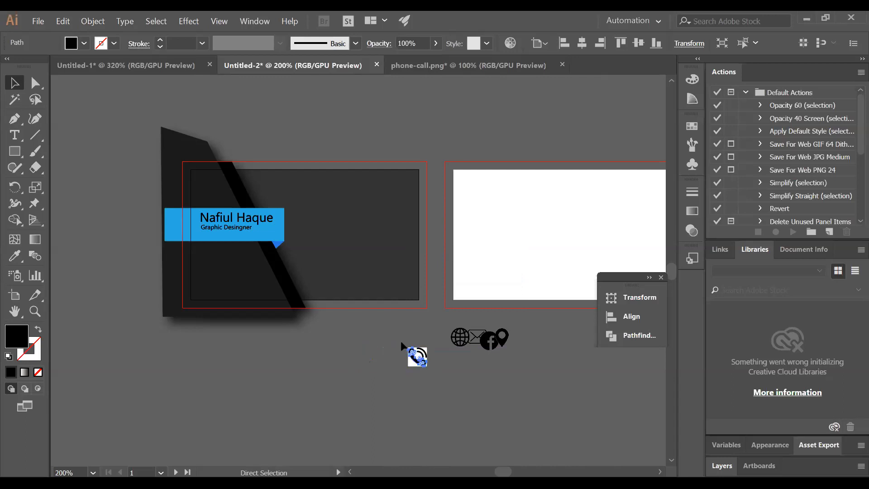
click(387, 348)
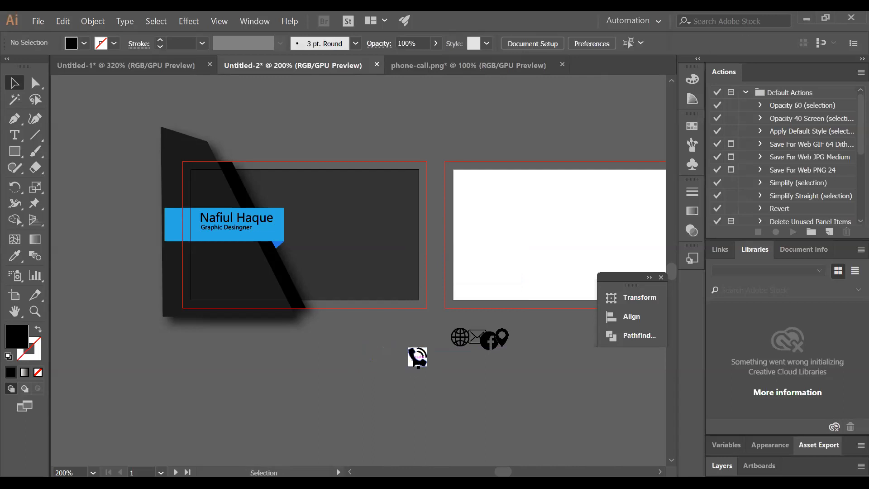
Group the handset and waves and move them left, off the white square
shift+click(424, 353)
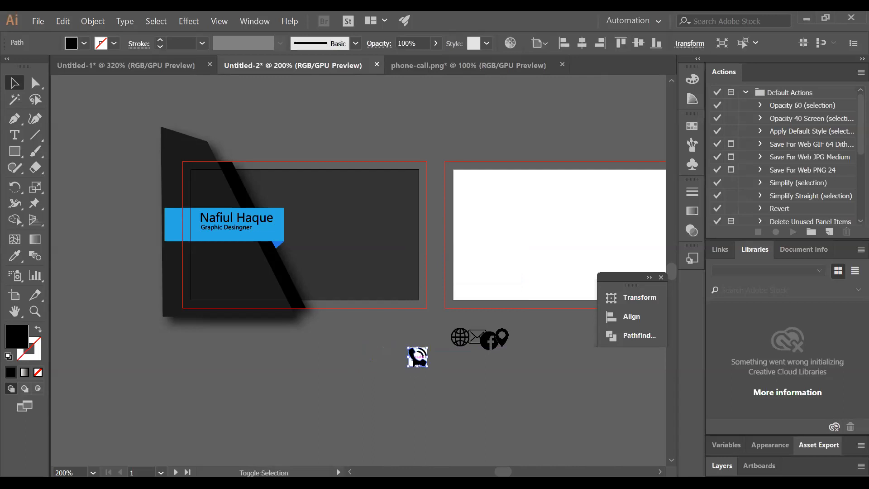
shift+click(424, 351)
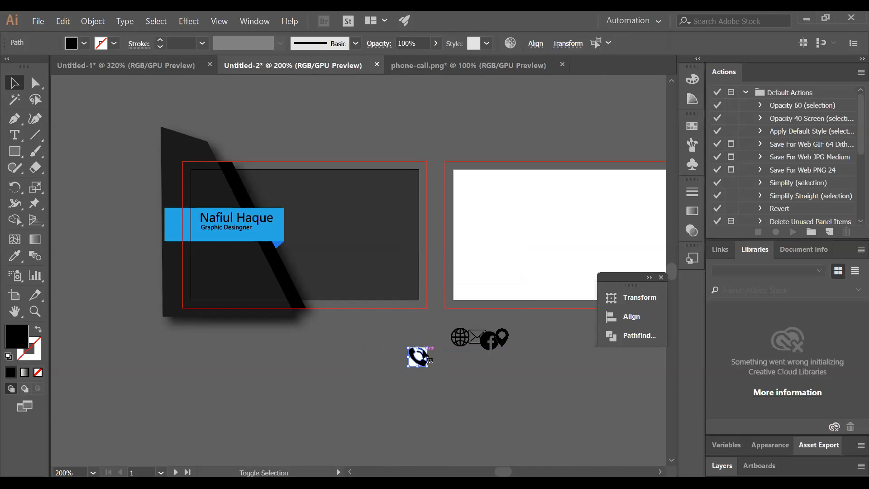
right_click(424, 352)
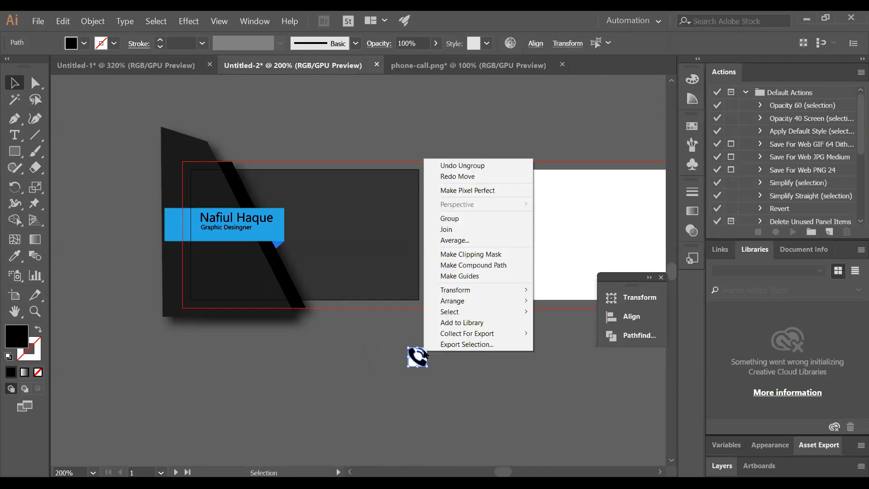
click(451, 219)
drag(416, 359, 375, 358)
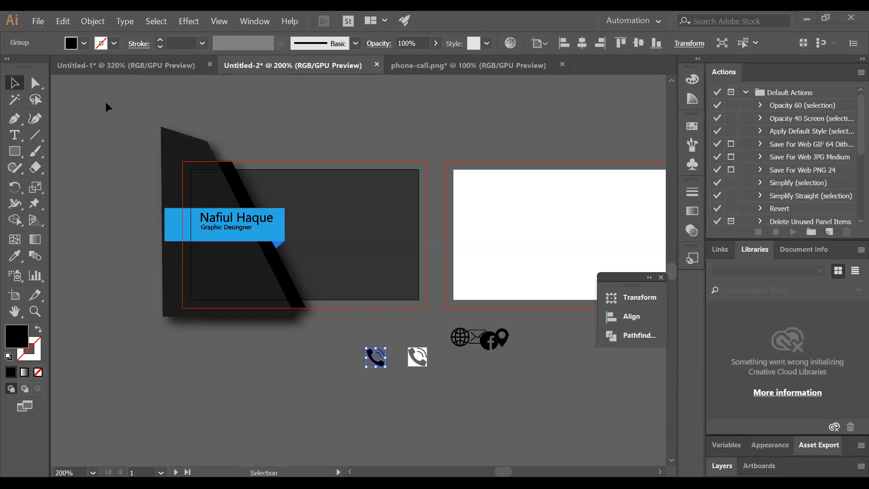
Fill the phone icon white and move it to the top of the card
click(83, 44)
click(28, 66)
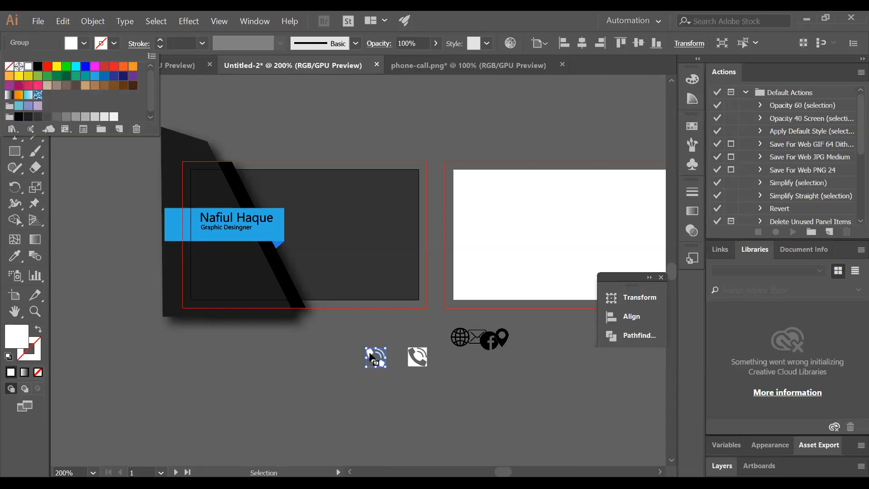
drag(371, 356, 334, 208)
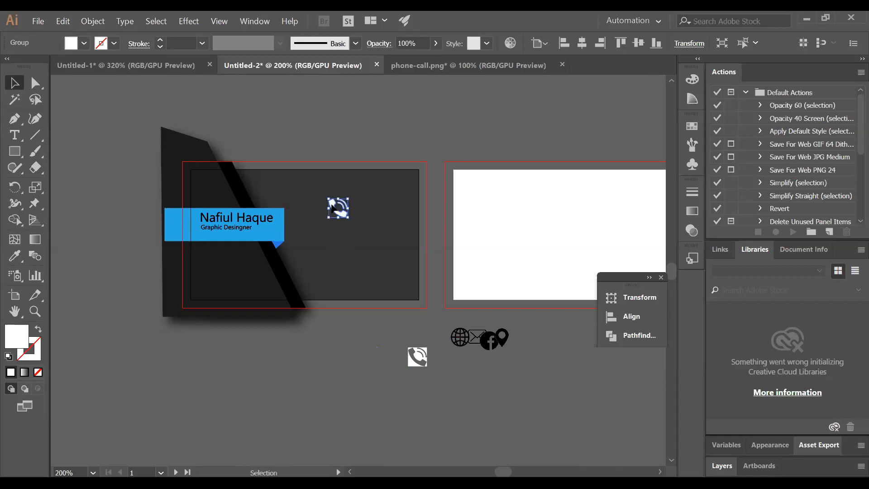
right_click(333, 208)
click(321, 352)
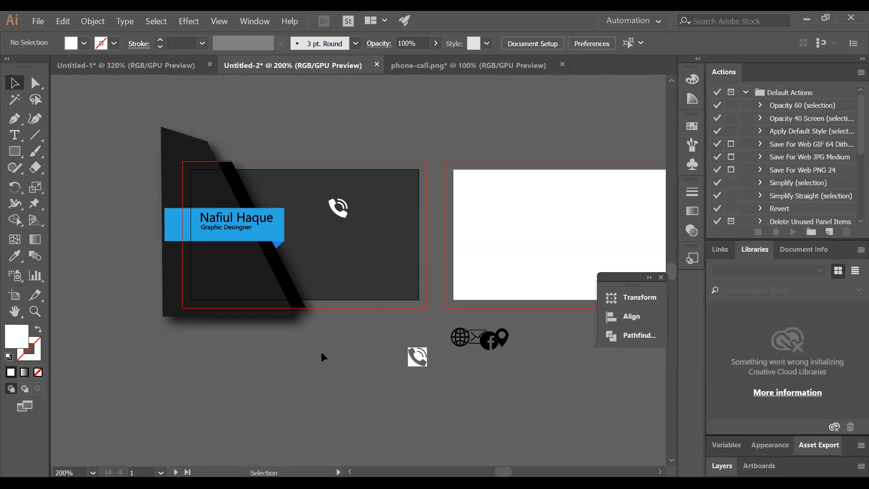
Draw a small circle at the phone icon and eyedrop the name banner's blue into it
click(16, 151)
drag(77, 189, 77, 185)
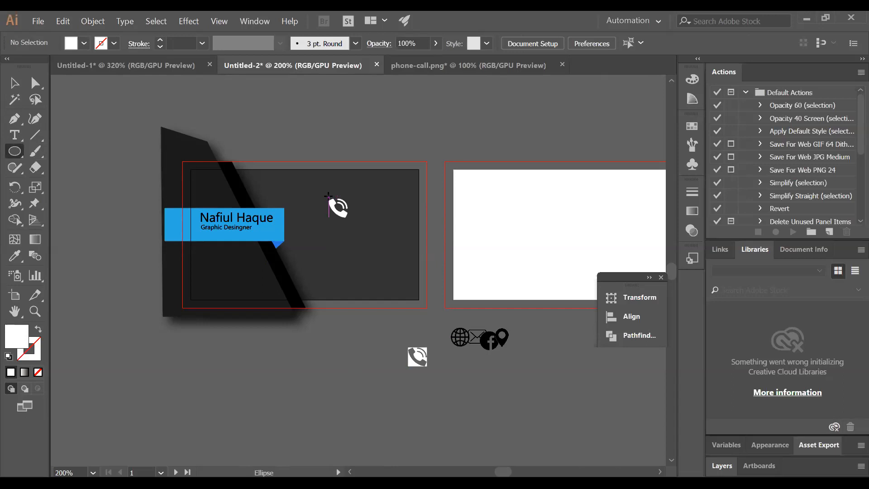
mouse_move(328, 196)
mouse_down()
mouse_move(333, 202)
mouse_move(325, 188)
mouse_move(331, 210)
mouse_up()
click(14, 83)
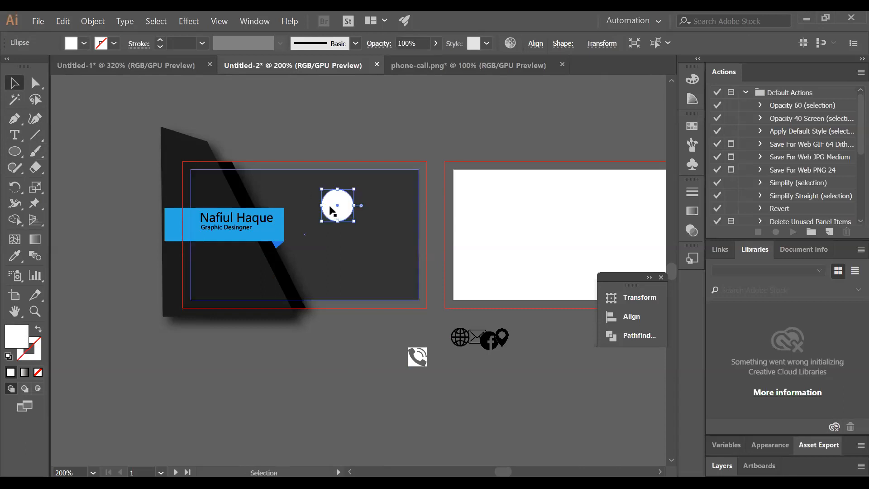
click(84, 43)
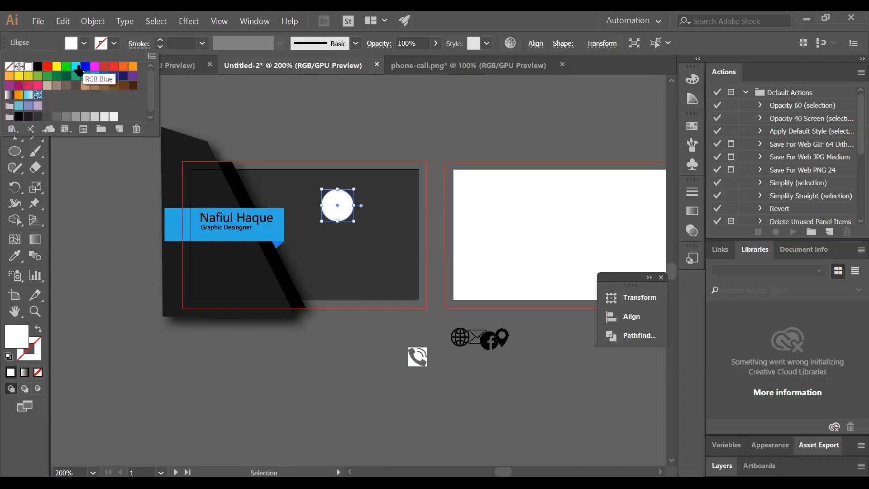
click(76, 66)
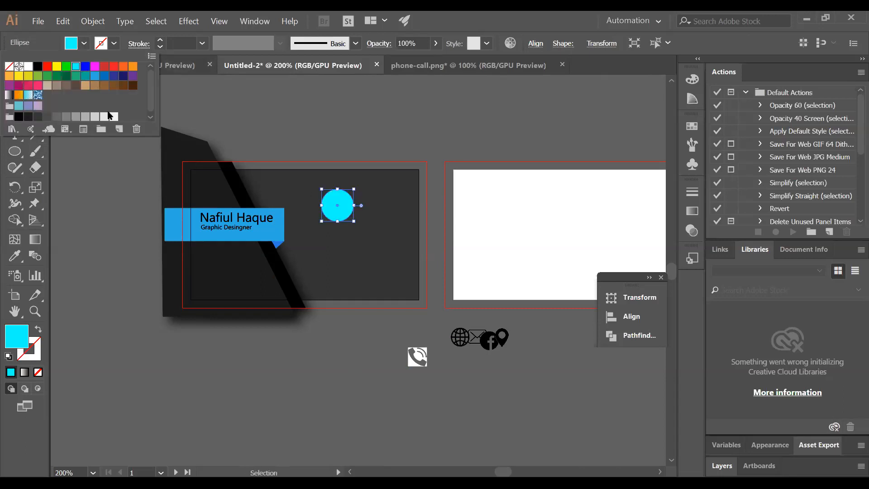
click(102, 171)
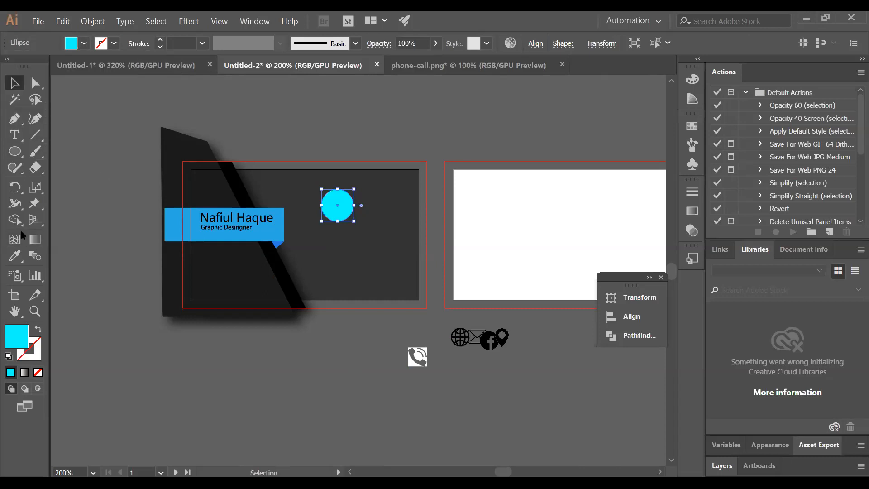
click(15, 256)
click(177, 225)
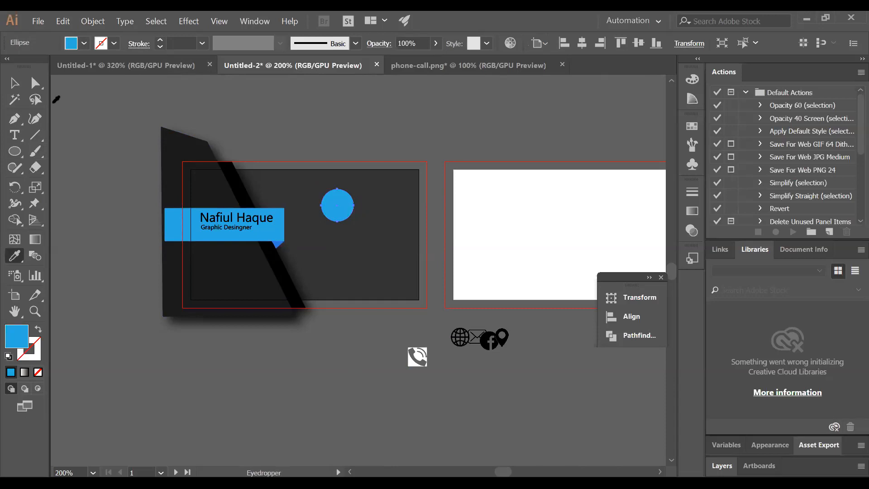
click(12, 84)
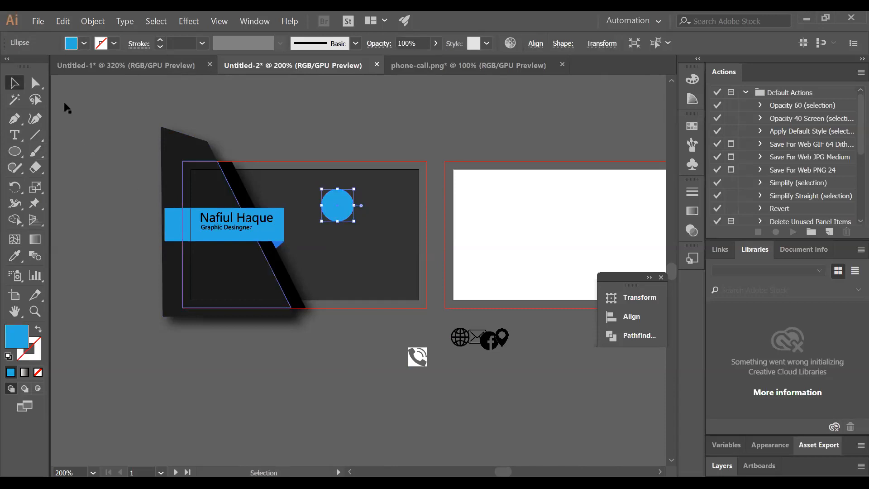
Send the blue circle to the back and undo an accidental card move
right_click(333, 204)
mouse_move(418, 355)
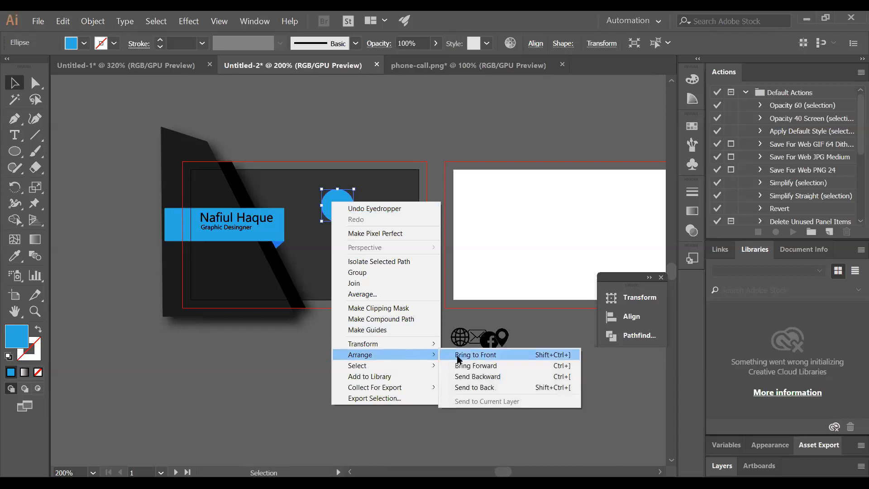
click(477, 387)
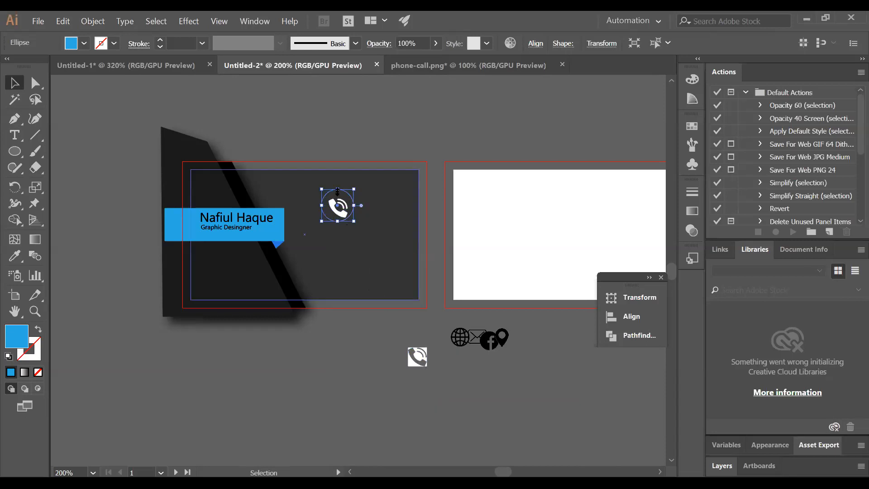
drag(337, 195, 336, 172)
key(ctrl+z)
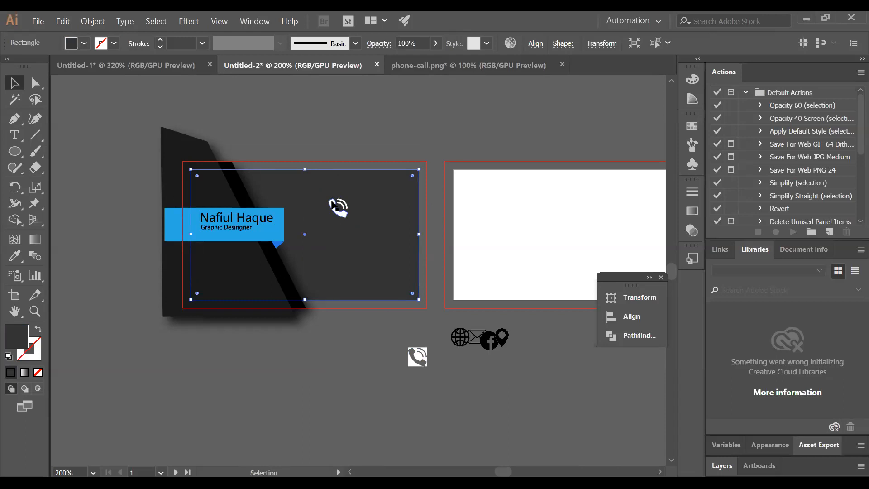
right_click(341, 362)
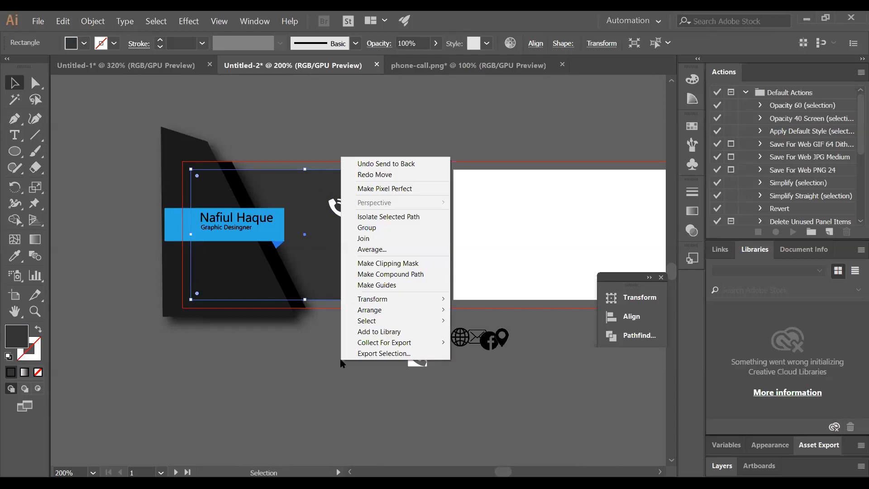
click(317, 351)
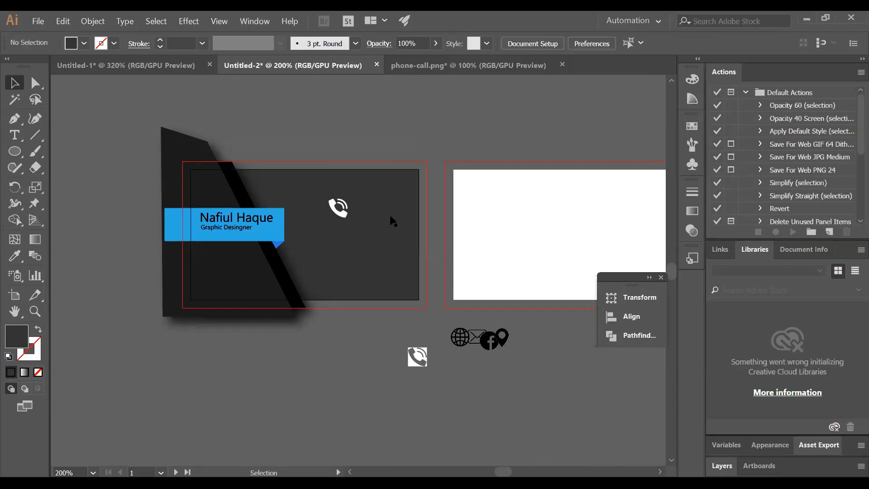
Move the blue circle above the card and put the card rectangle back in place
drag(388, 221, 387, 274)
drag(342, 208, 395, 141)
drag(352, 253, 382, 132)
click(425, 131)
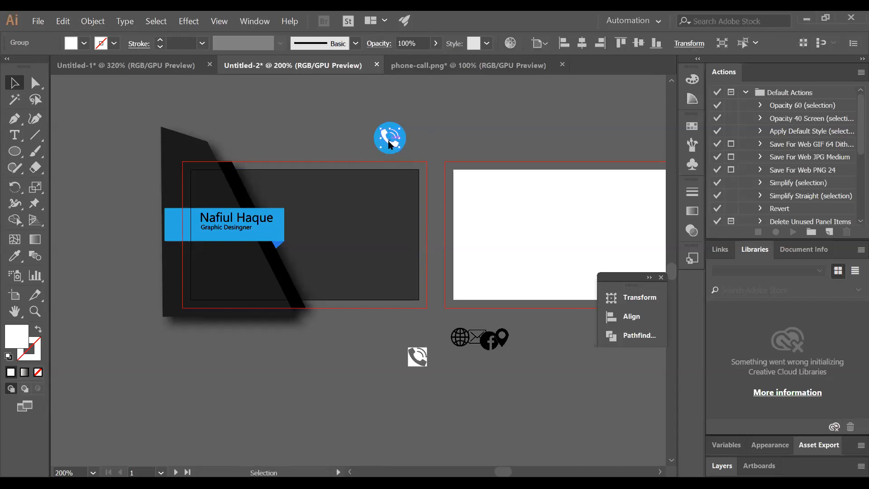
Bring the white phone in front of the blue circle and group the two
right_click(389, 142)
mouse_move(493, 248)
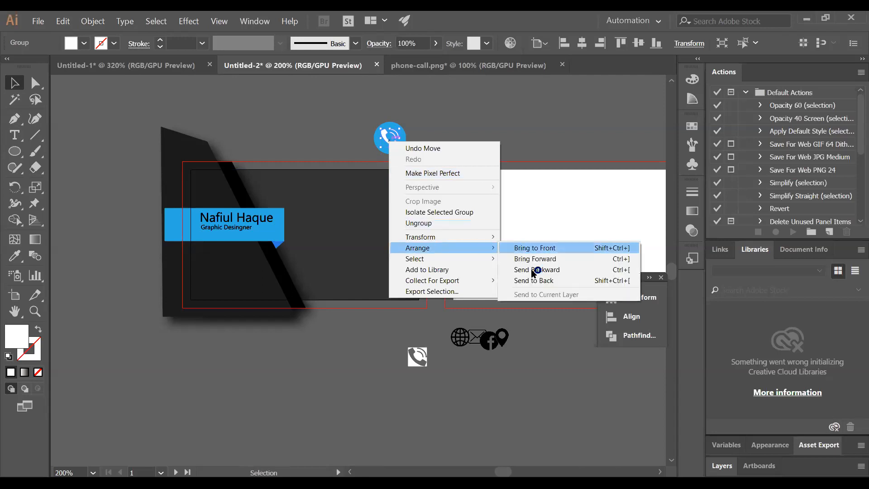
click(544, 248)
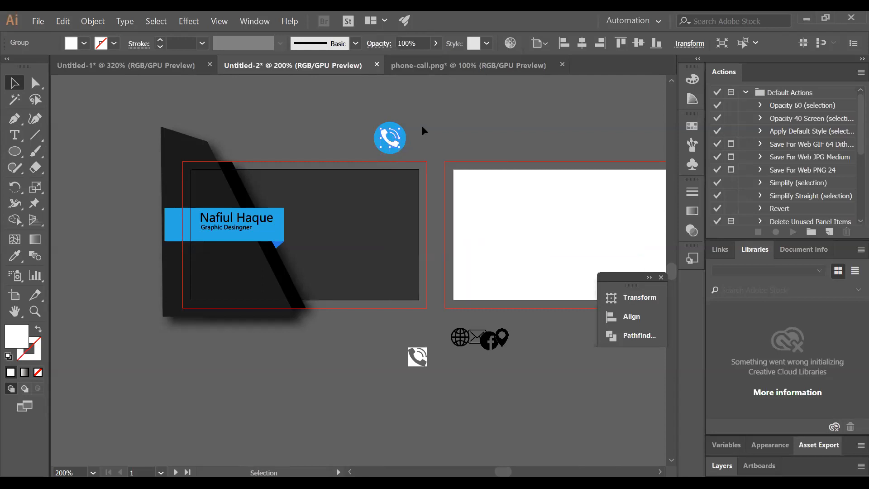
click(421, 126)
drag(419, 150, 396, 140)
right_click(397, 140)
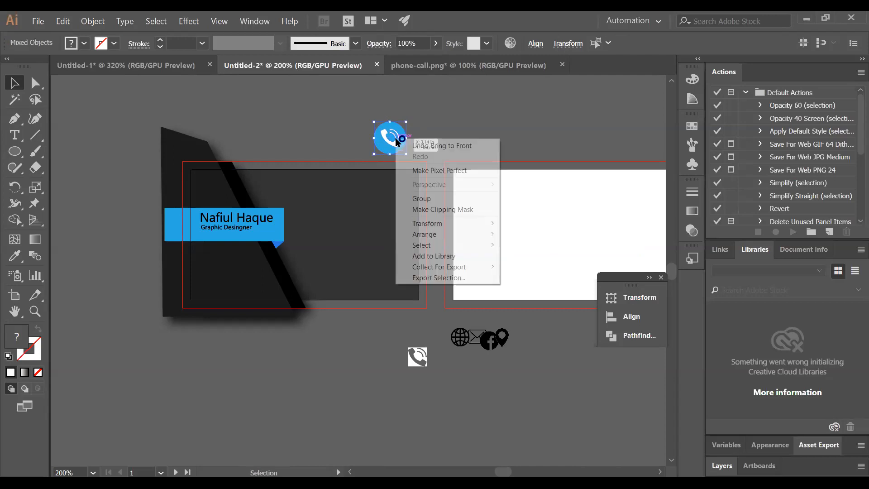
click(447, 141)
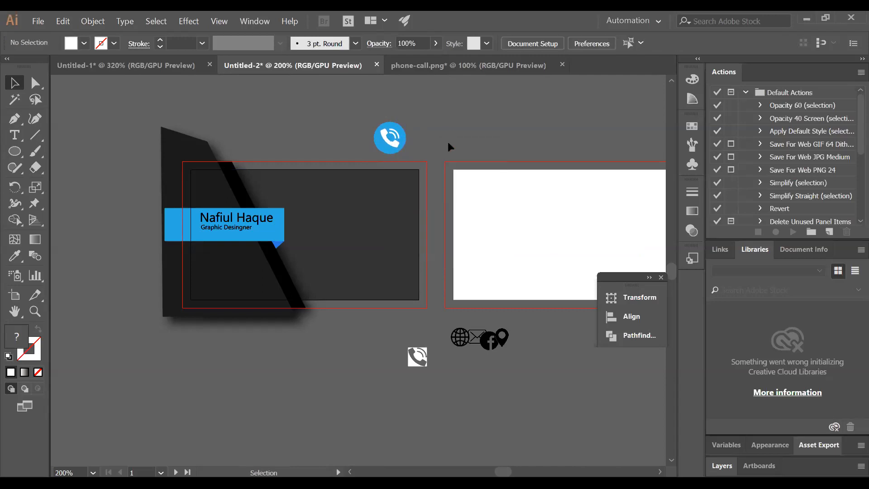
Scale the grouped icon to 0.38 in, move it onto the card, and bring it to front
click(384, 128)
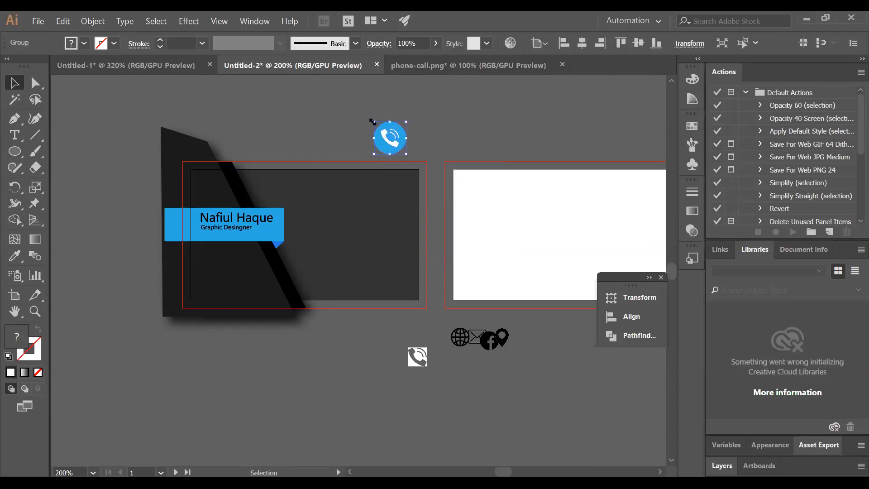
drag(372, 121, 378, 125)
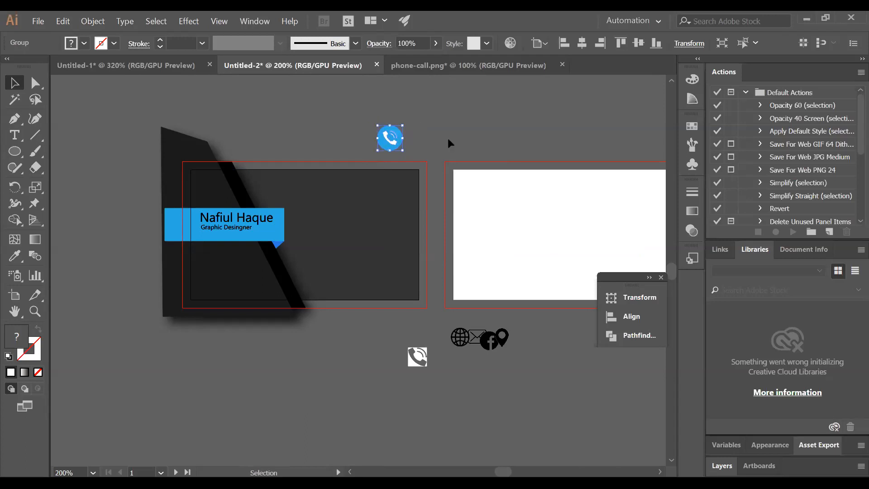
click(447, 138)
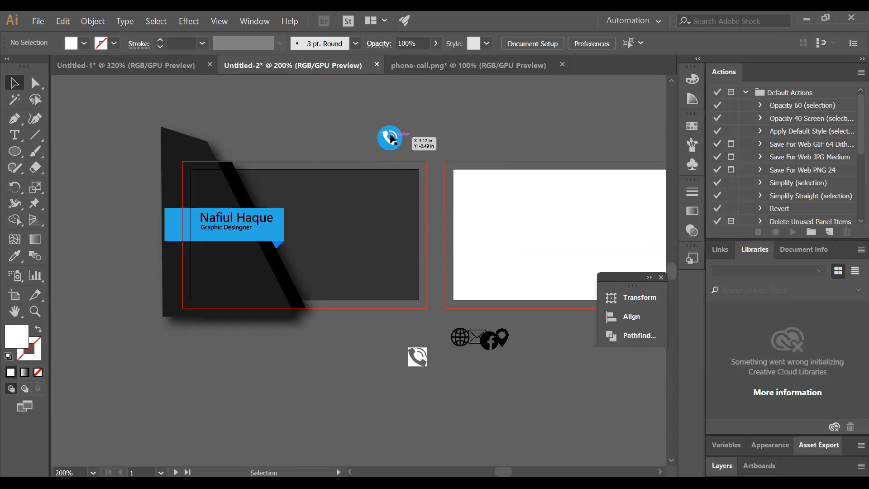
drag(387, 127, 321, 186)
right_click(321, 186)
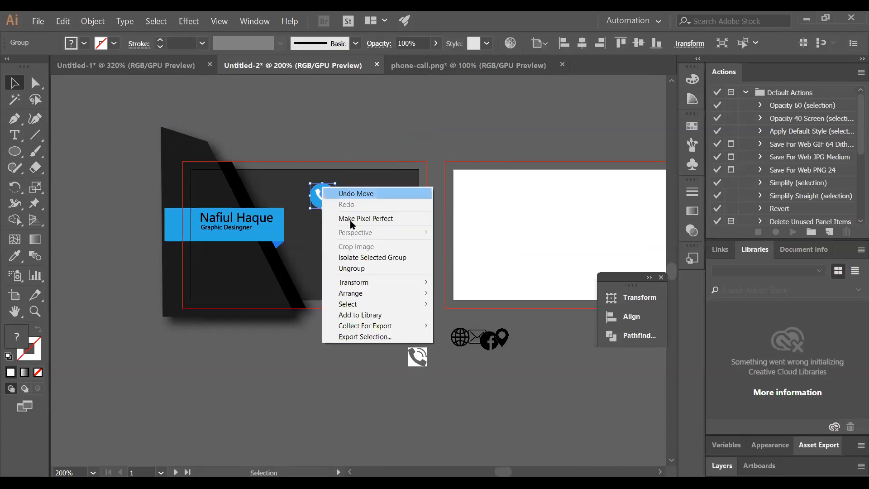
mouse_move(406, 294)
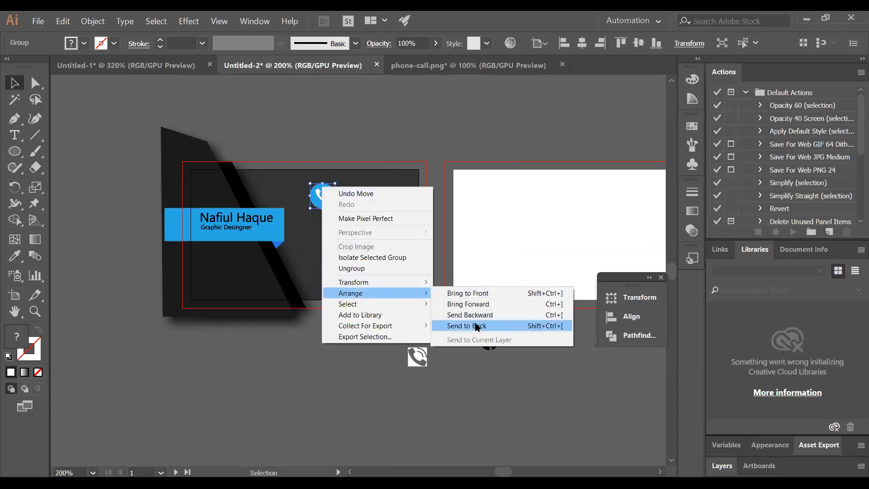
click(457, 293)
click(354, 140)
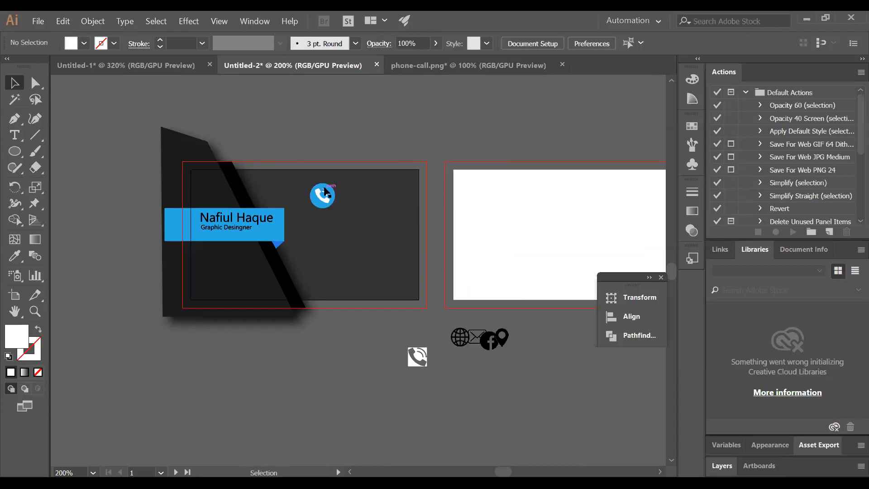
drag(324, 189, 324, 238)
Alt-drag a copy of the phone icon straight down, then repeat it twice with Ctrl+D
key(ctrl+z)
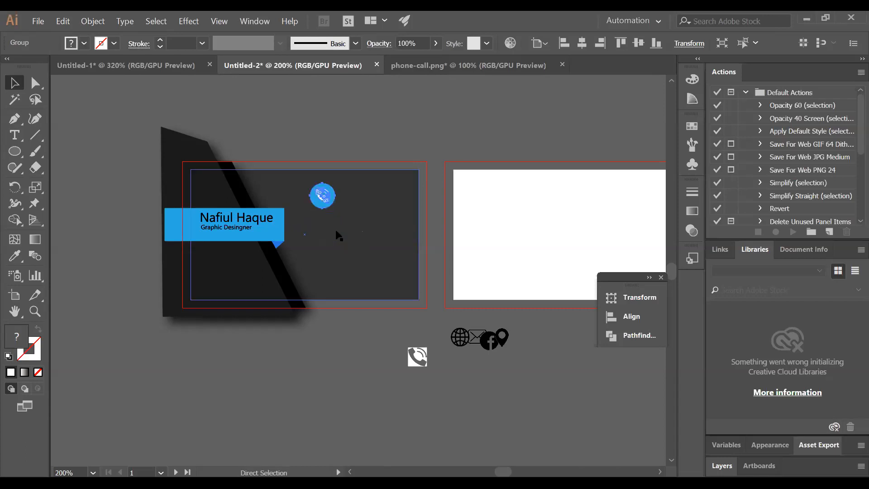
drag(330, 206, 330, 238)
click(360, 134)
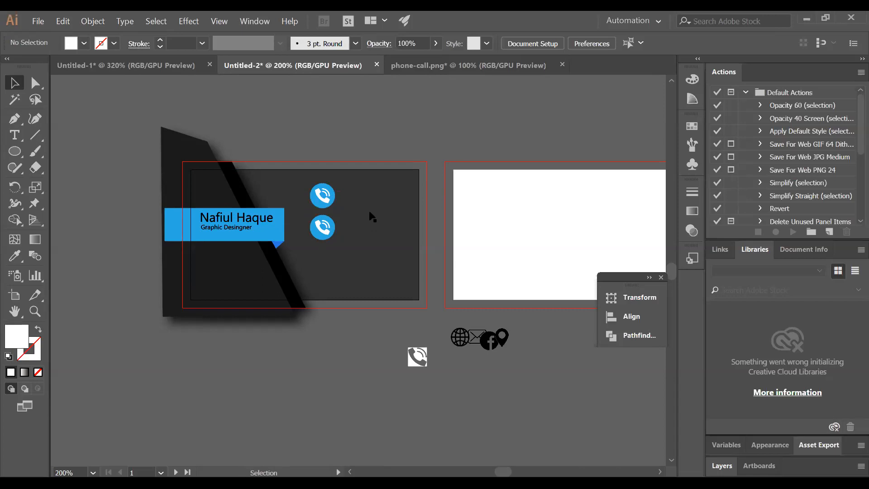
click(327, 233)
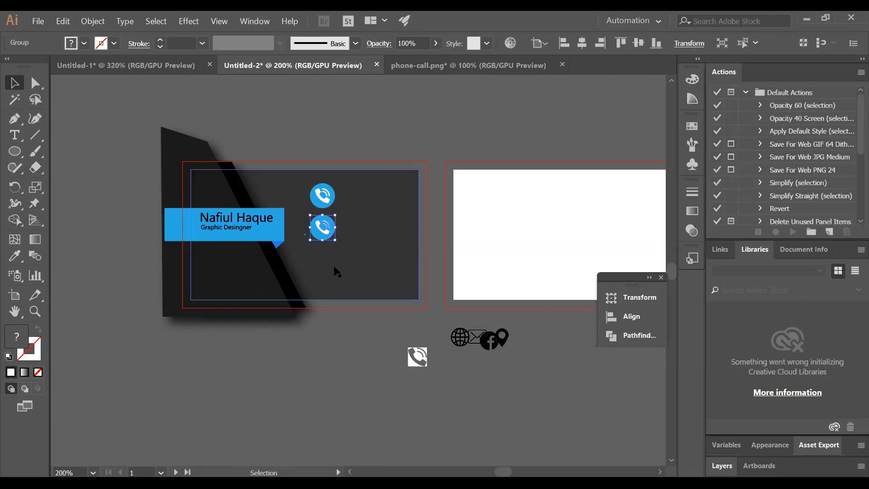
key(ctrl+d)
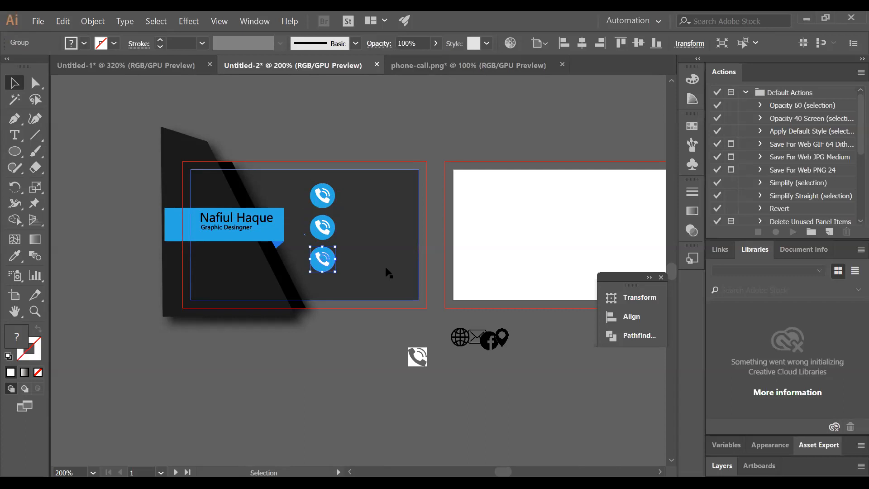
key(ctrl+d)
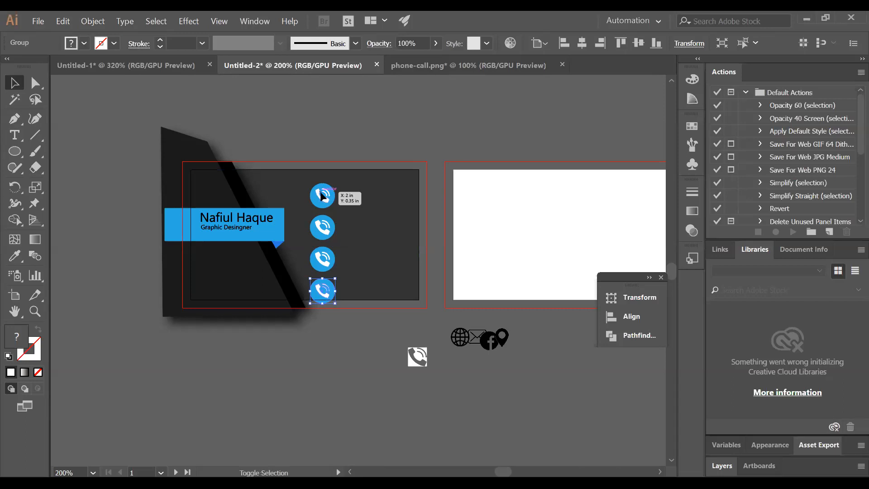
Select the whole phone icon column, squeeze it to a shorter height, and deselect it
shift+click(327, 195)
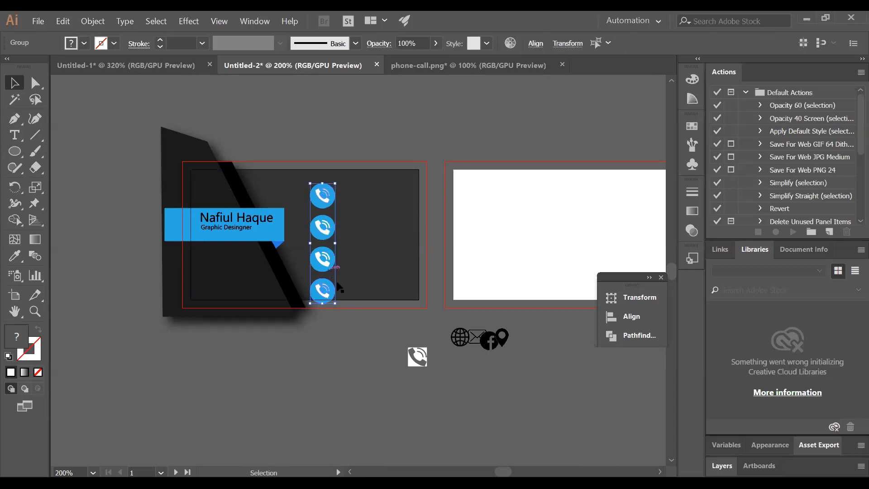
drag(335, 302, 334, 296)
drag(323, 198, 322, 185)
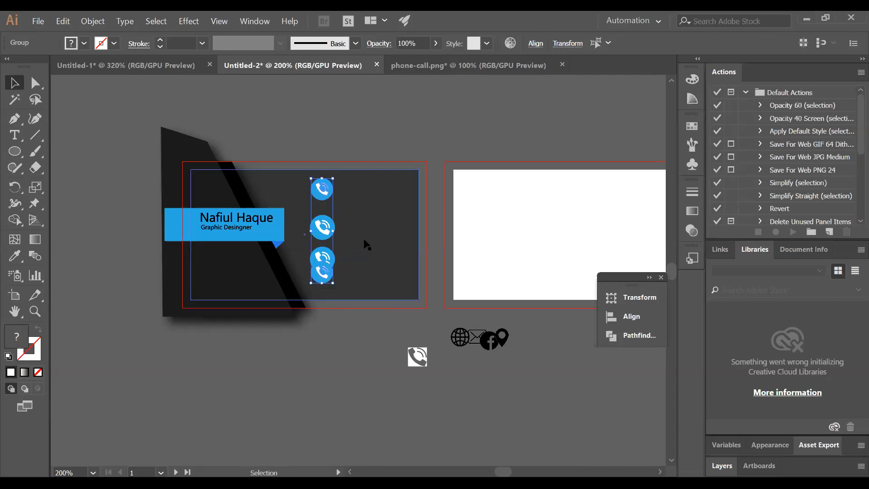
key(ctrl+z)
key(ctrl+z)
key(ctrl+z)
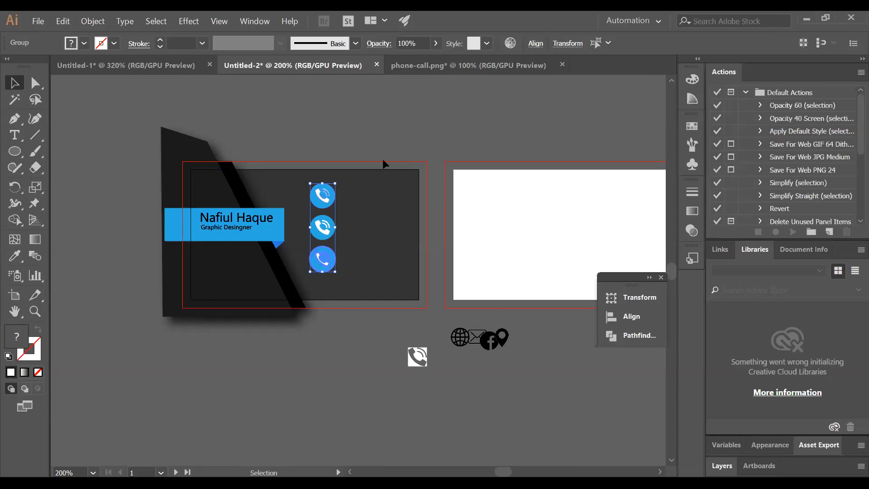
click(387, 138)
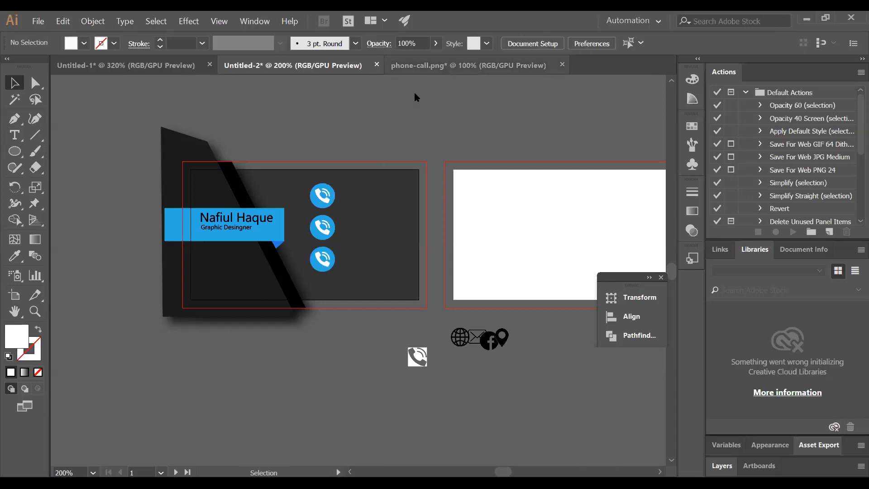
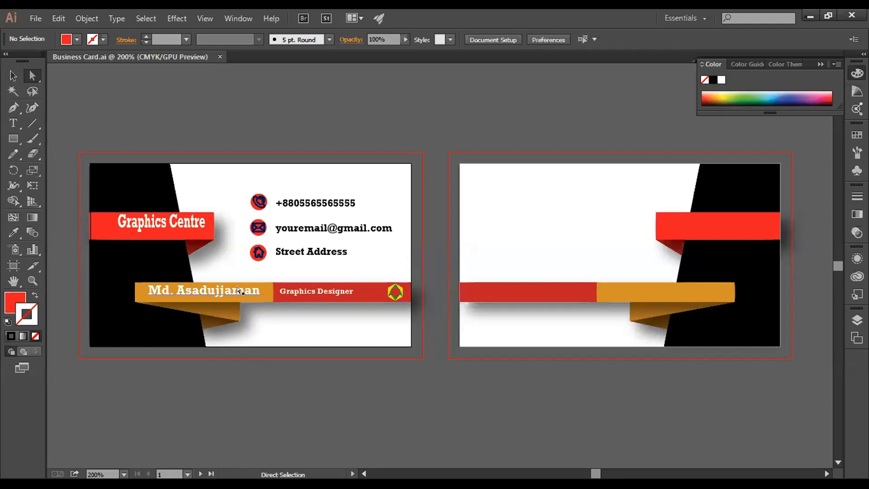
Select the orange name bar on its own, undo back to both bars, then deselect them
click(265, 299)
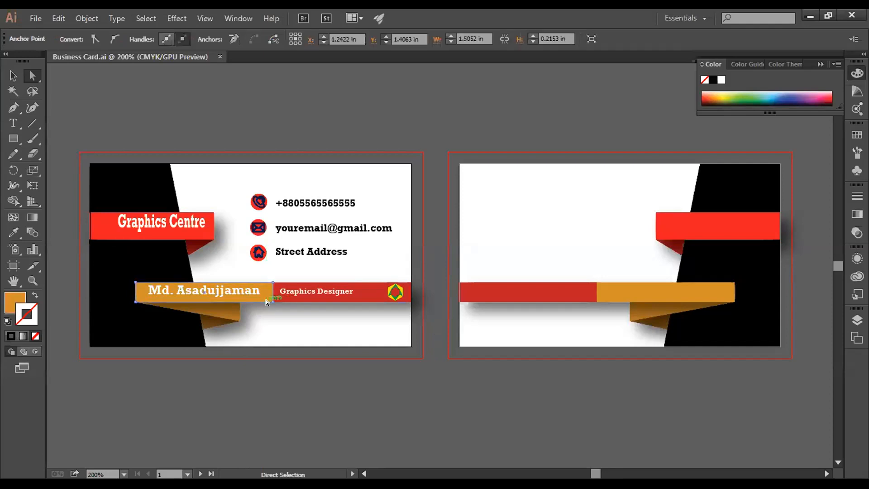
key(alt)
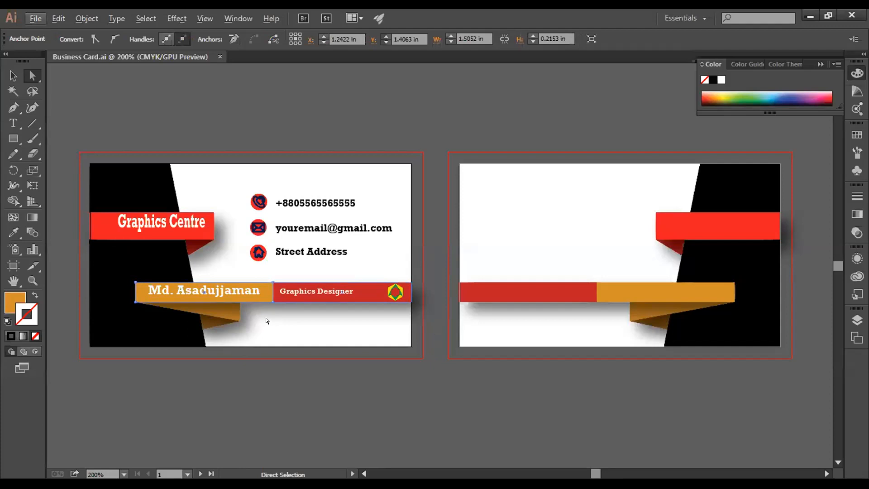
click(255, 299)
key(ctrl+z)
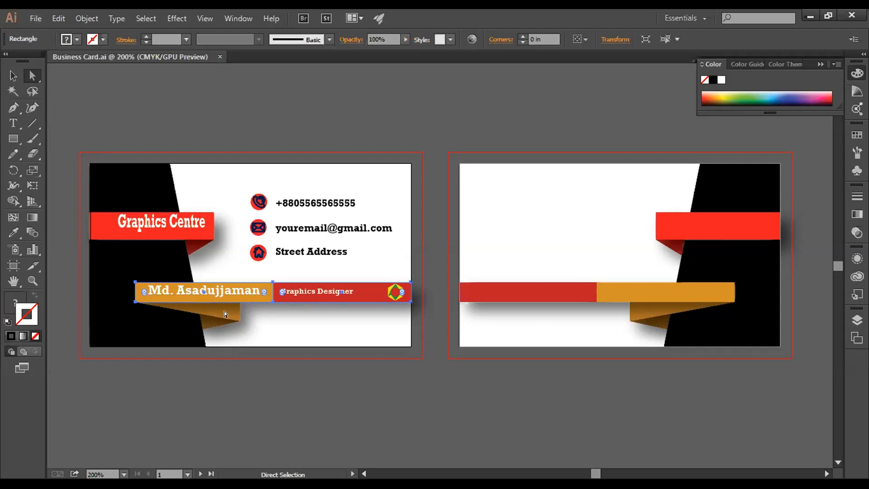
click(235, 262)
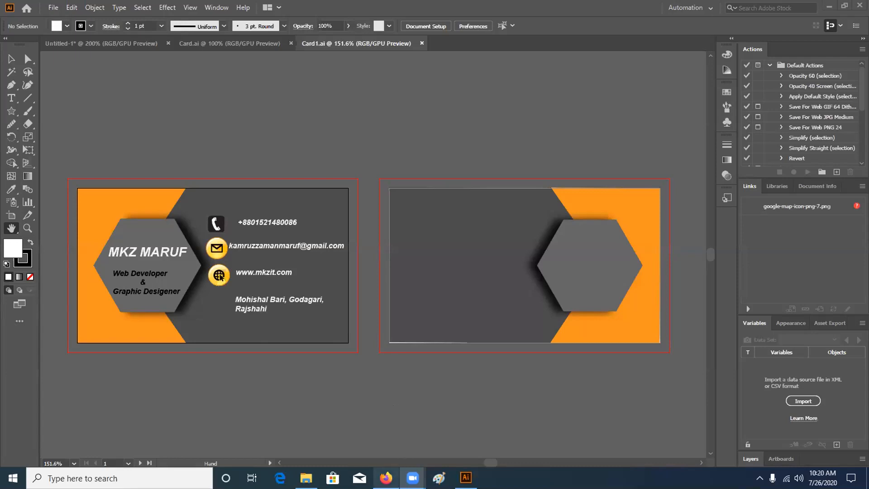
Restore the Firefox window playing the Illustrator business-card tutorial
click(386, 477)
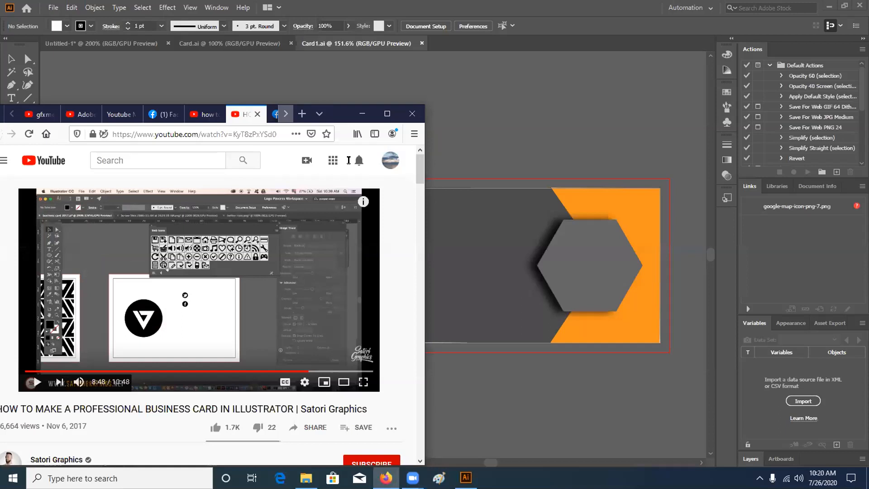
Switch to the freelancer dashboard tab and move the browser window to the top of the screen
click(286, 114)
click(257, 114)
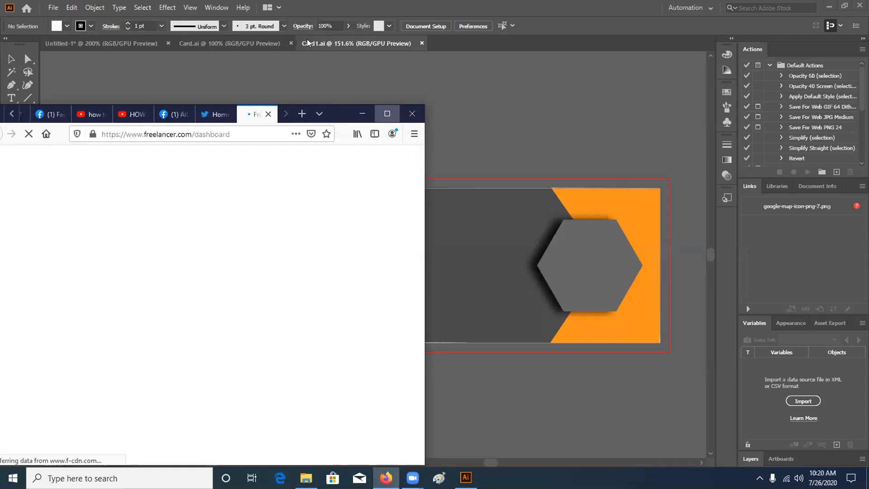
drag(299, 115, 309, 42)
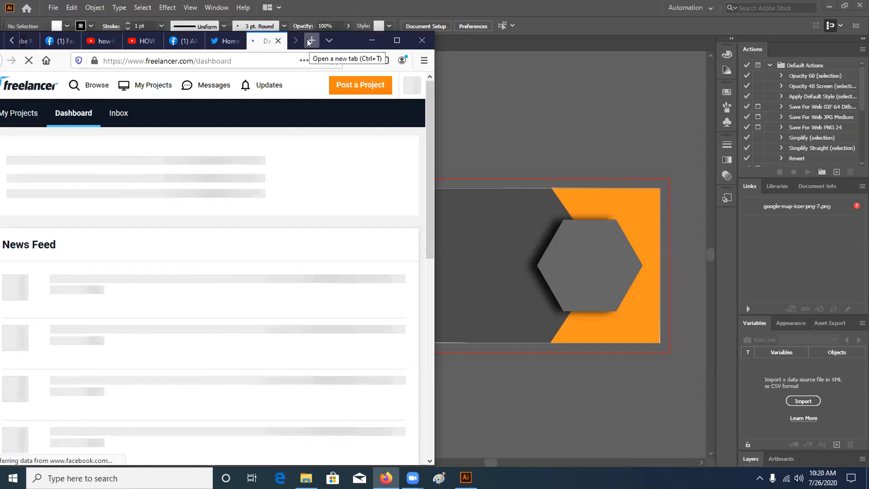
Open a new tab with fiver.com in the address bar, then preview the Zoom meeting windows
click(307, 40)
text(fiver.com)
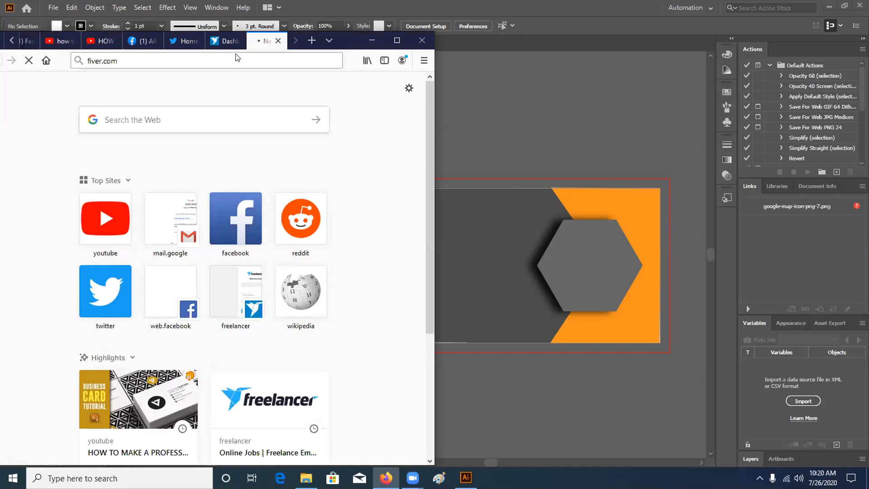
click(412, 478)
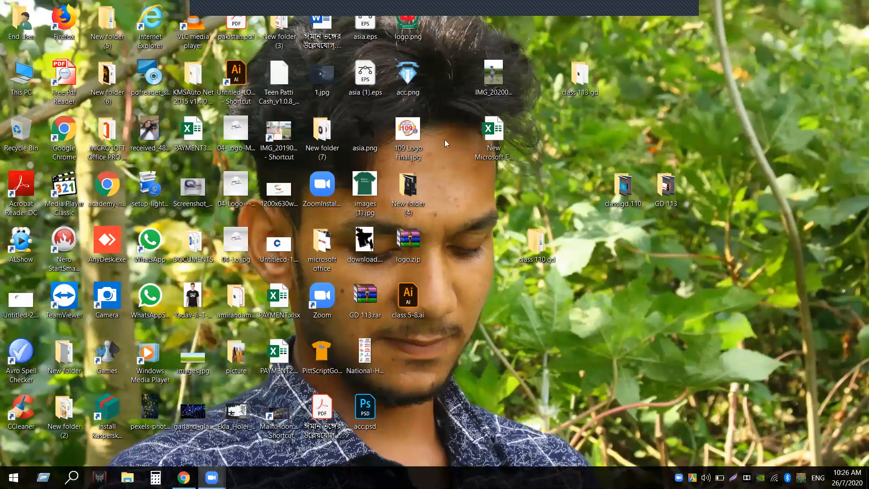
Try opening class 5-8.ai, dismiss the Open With prompt, and launch Adobe Illustrator 2019 from Start
double_click(409, 299)
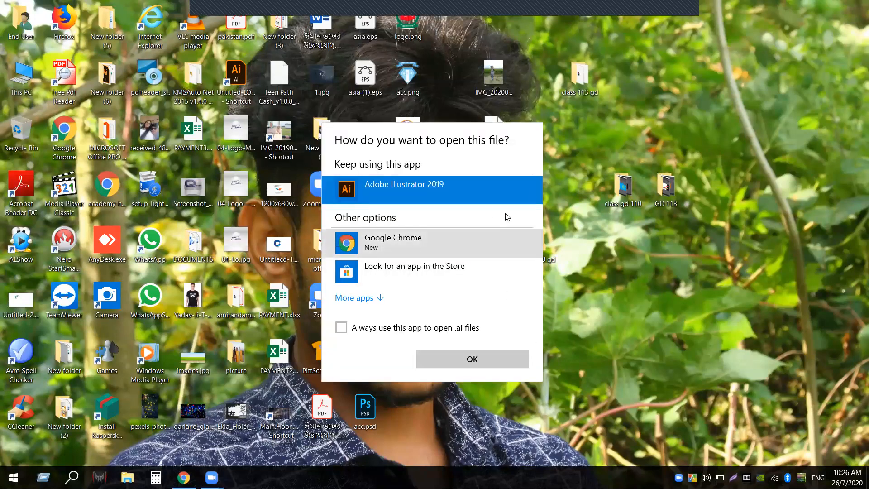
click(617, 124)
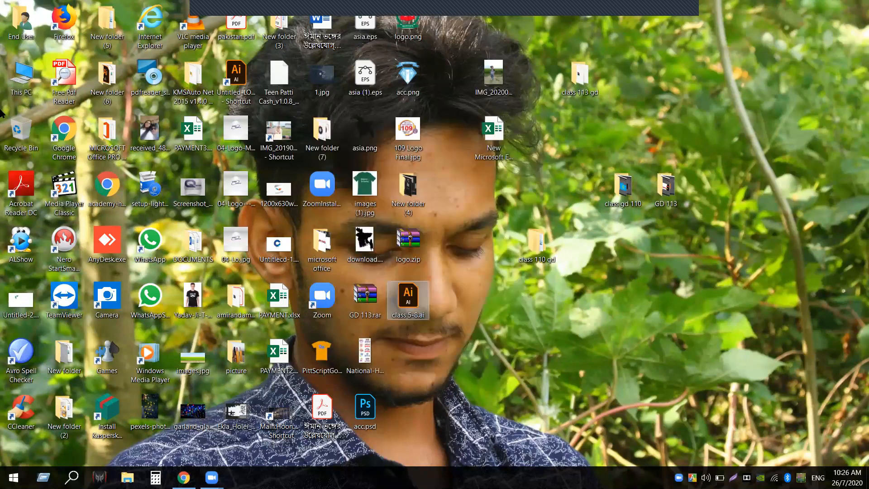
click(13, 477)
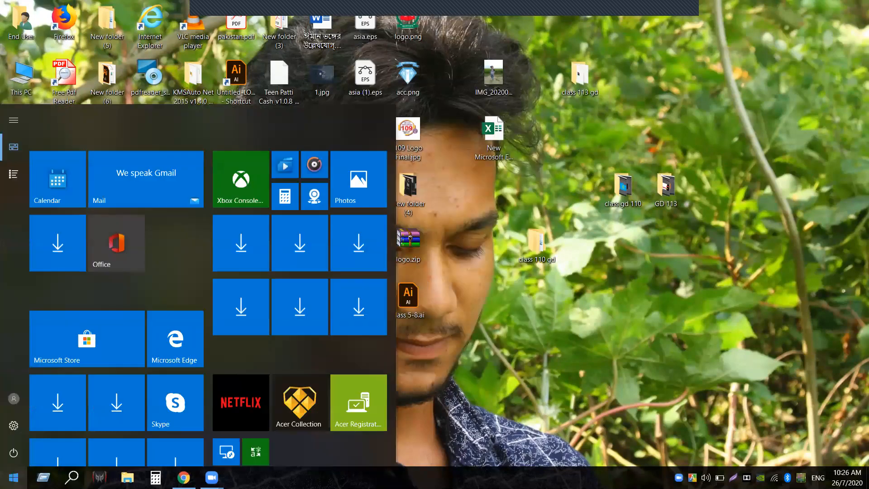
mouse_move(18, 124)
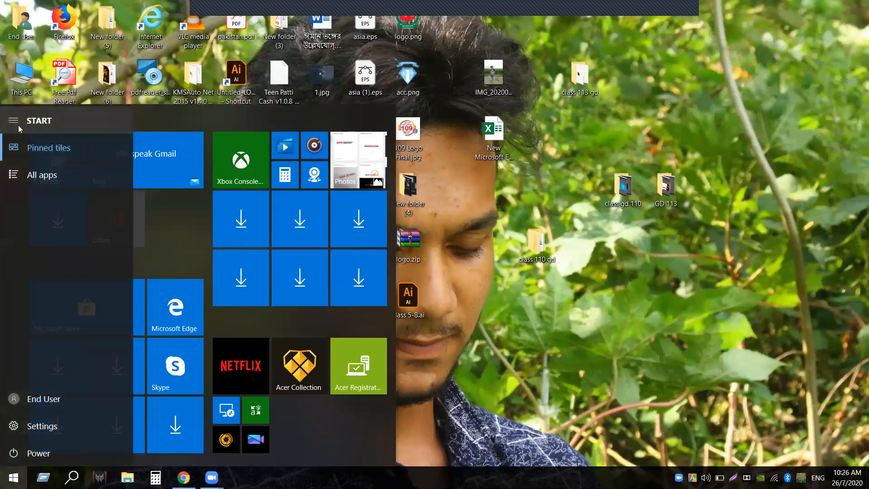
click(54, 172)
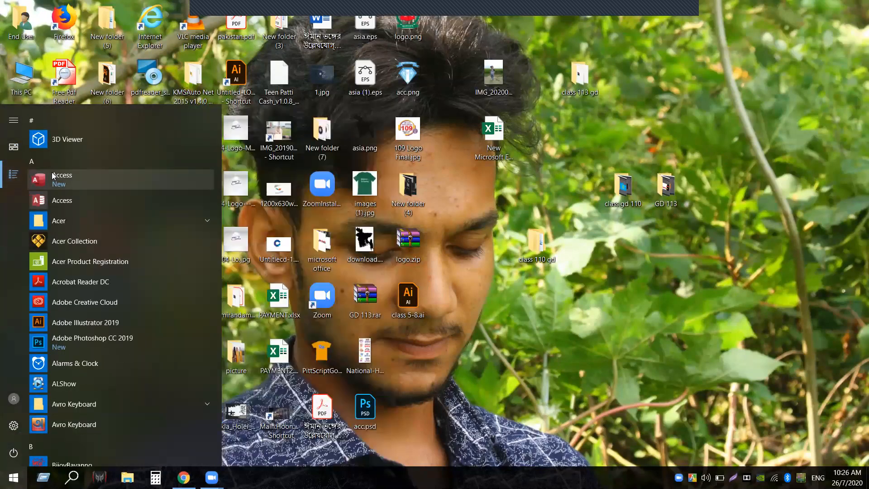
click(68, 325)
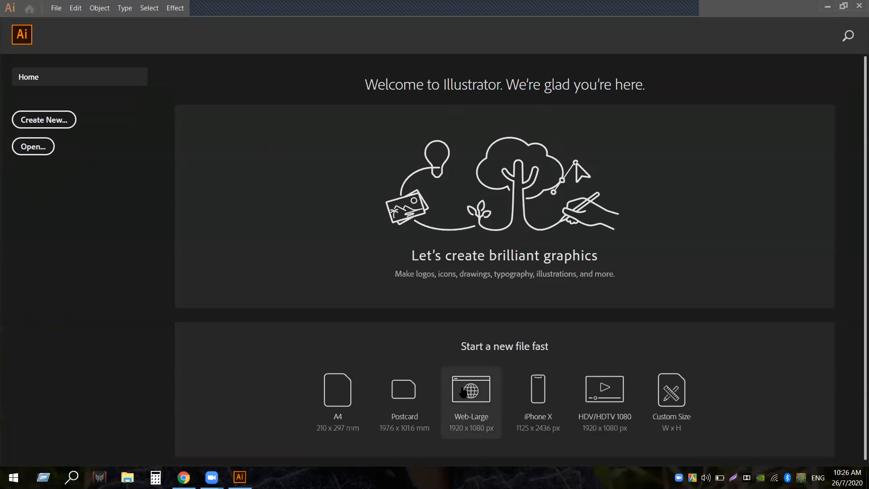
Create a Web-Large 1920 x 1080 document, cancel a second new-document setup, and pan the artboard into view
click(463, 392)
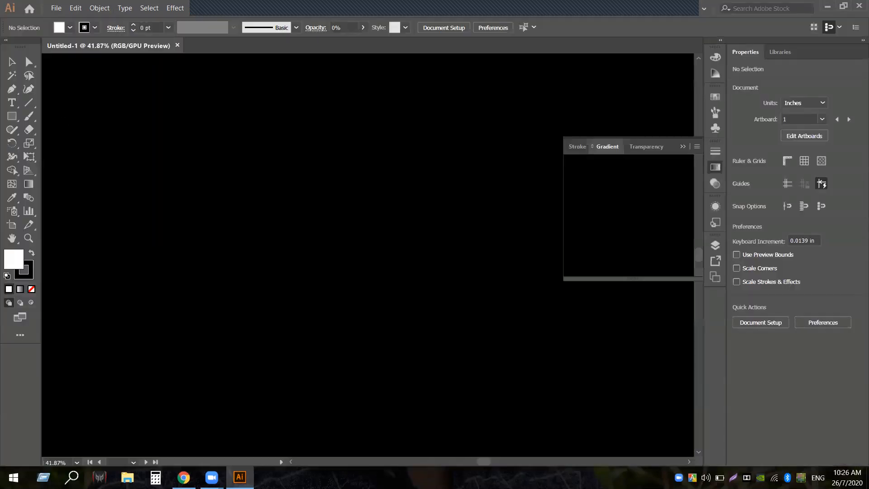
key(ctrl+n)
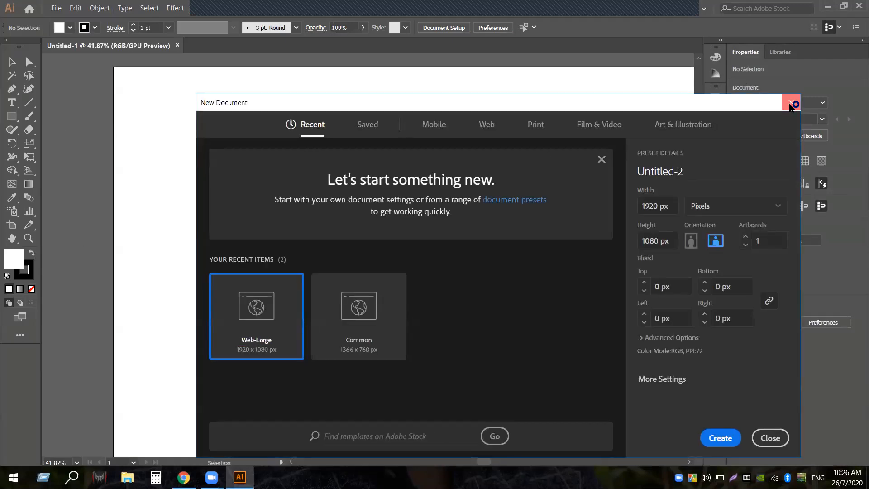
click(790, 105)
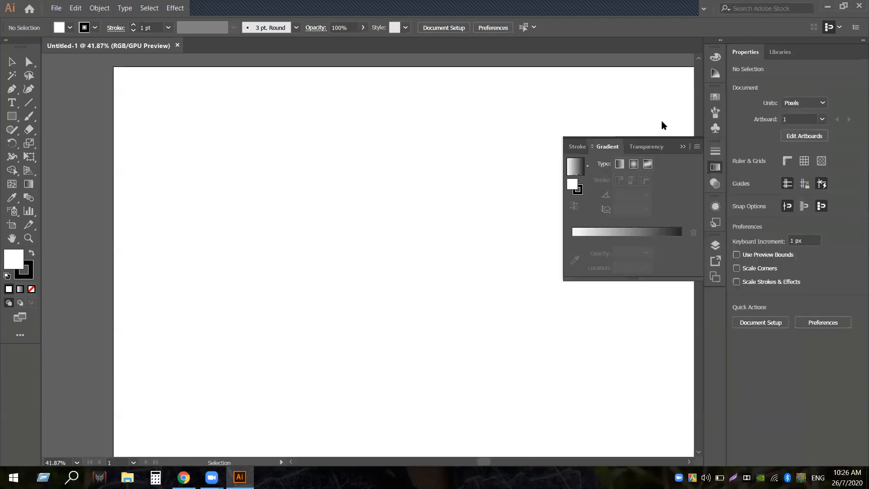
click(12, 225)
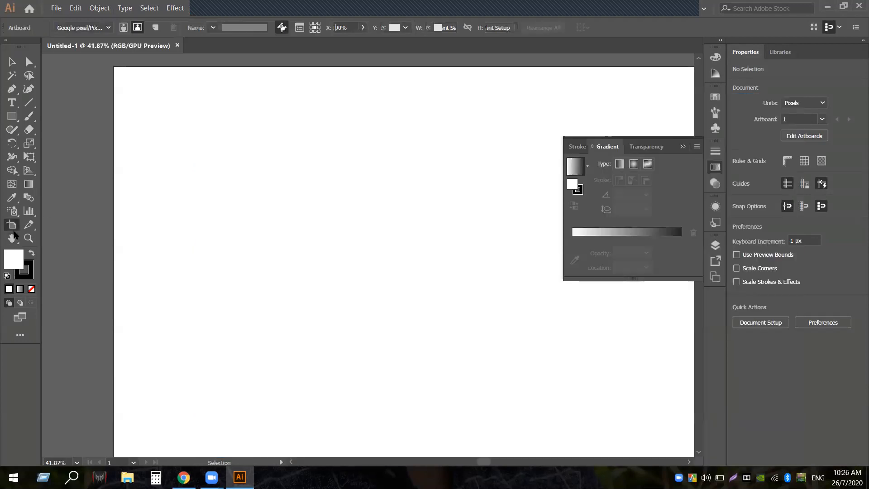
click(11, 237)
drag(379, 256, 311, 243)
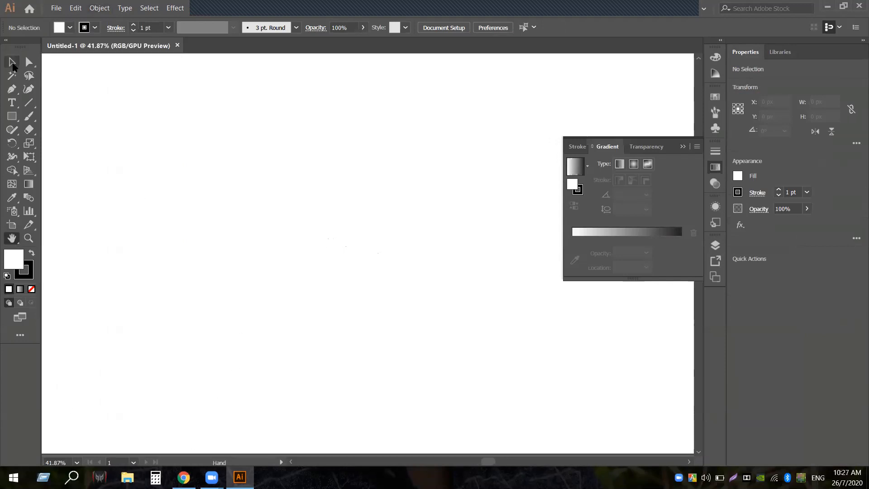
click(13, 64)
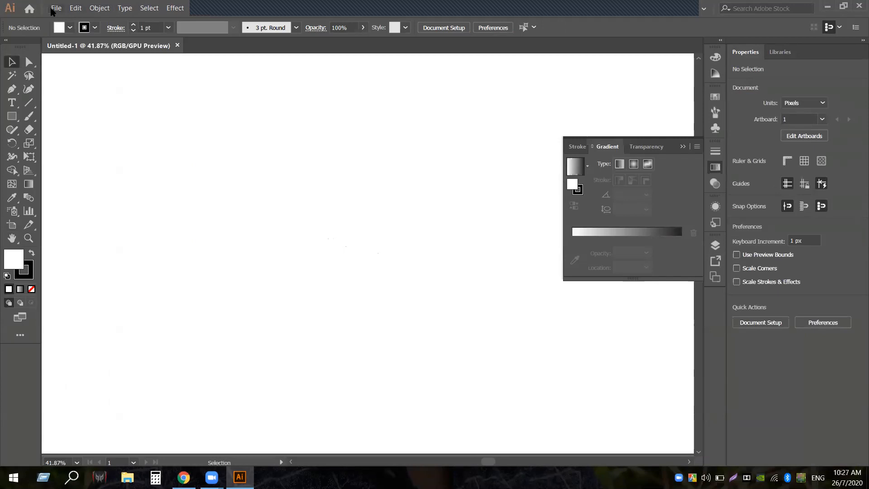
Open the photo IMG_20191106_172653_1.jpg
click(54, 9)
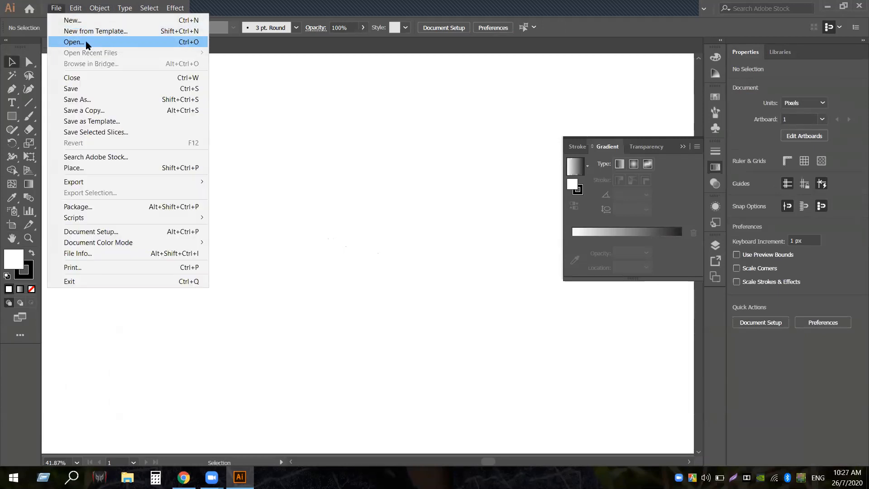
click(86, 41)
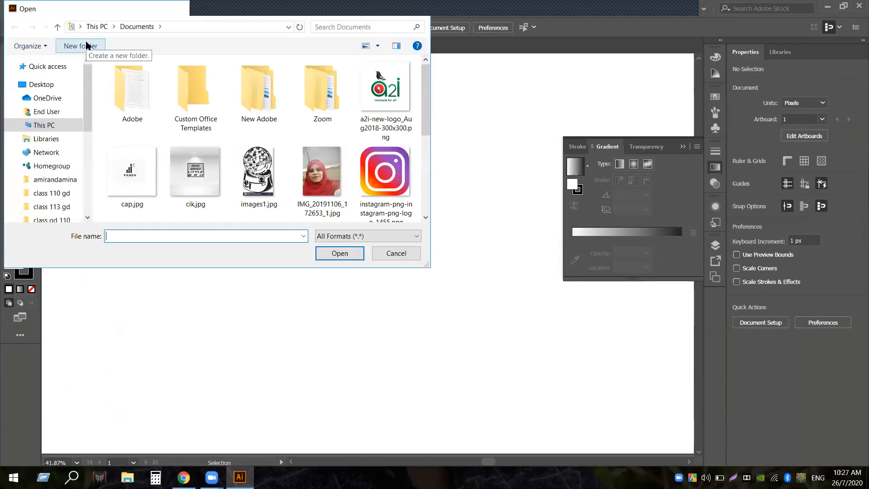
click(332, 189)
click(340, 254)
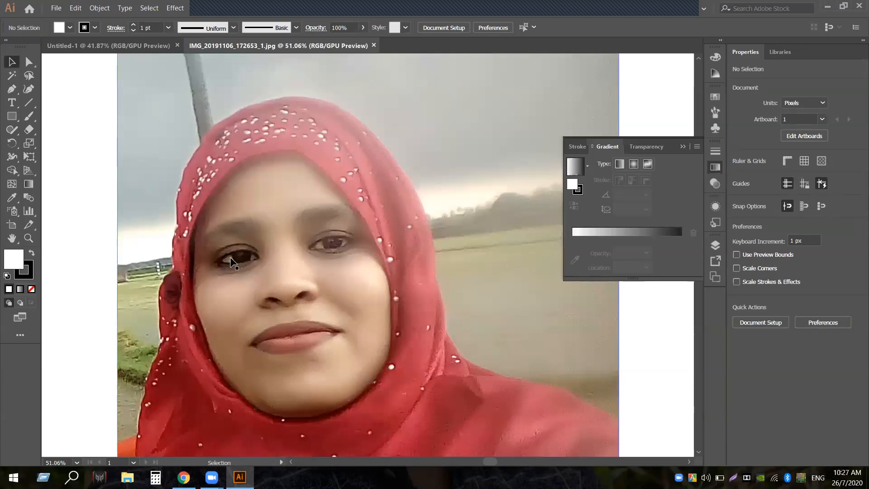
Scale the photo down to about 402 x 530 px and move it up-left on the artboard
scroll(231, 261, up, 5)
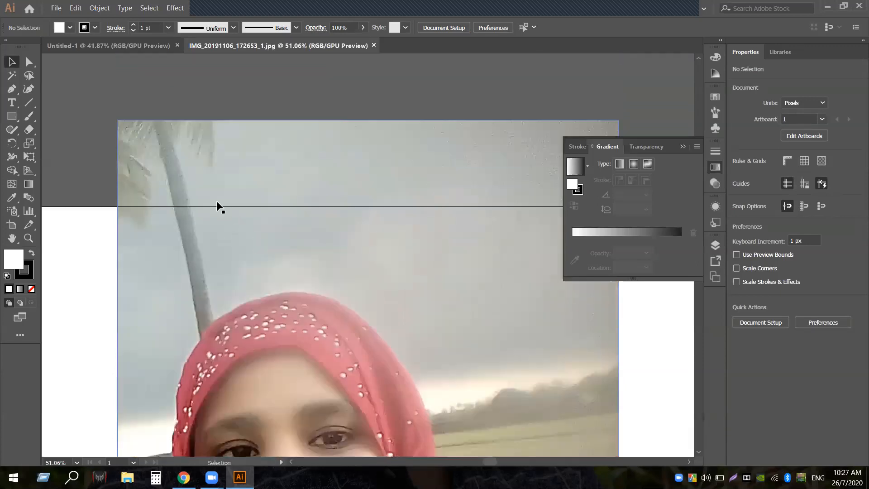
click(120, 122)
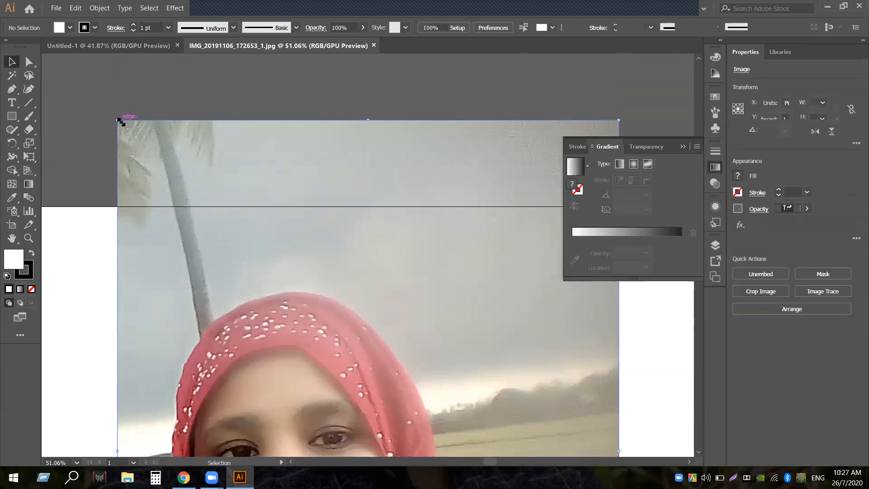
drag(120, 121, 292, 332)
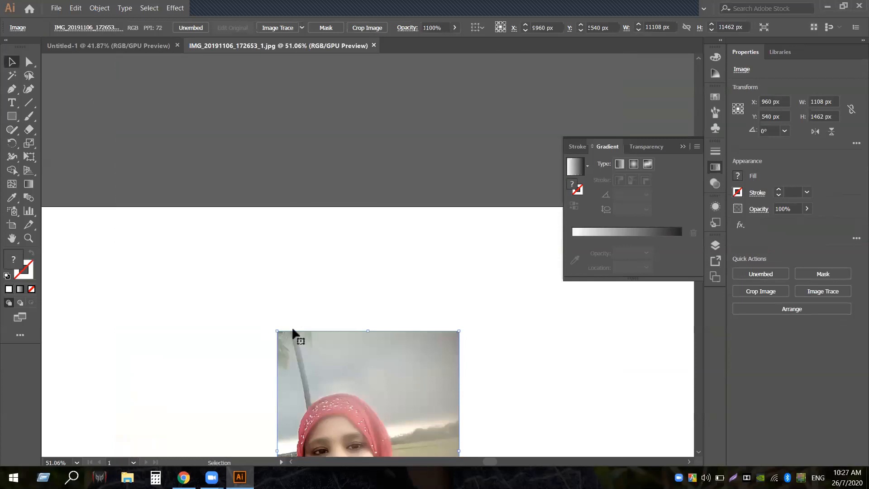
scroll(371, 332, down, 4)
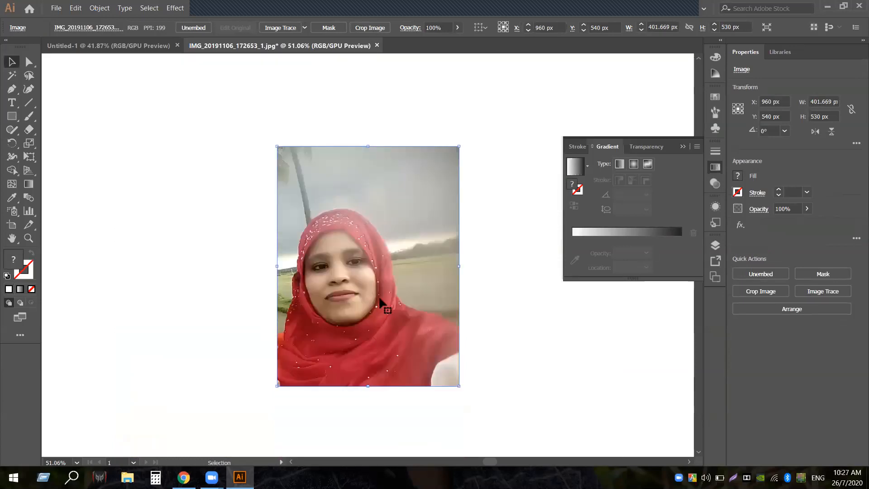
drag(380, 301, 467, 226)
click(77, 114)
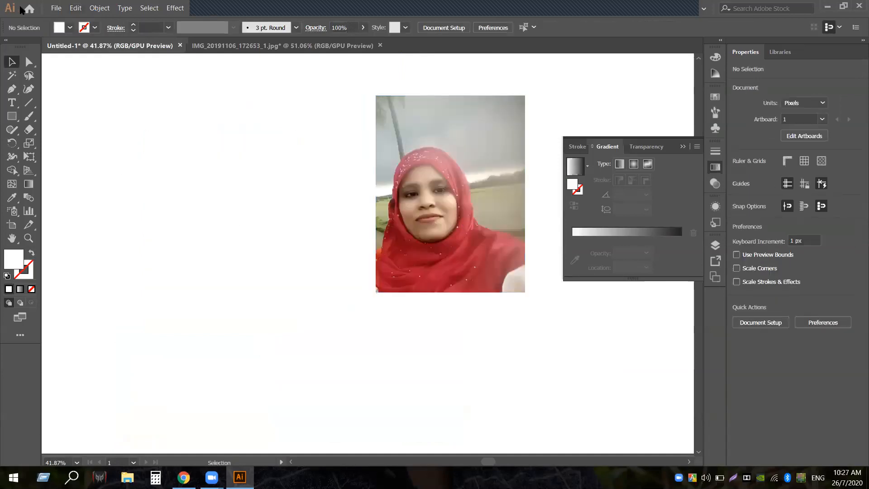
Place a linked copy of IMG_20191106_172653_1.jpg onto the Untitled-1 artboard
click(56, 8)
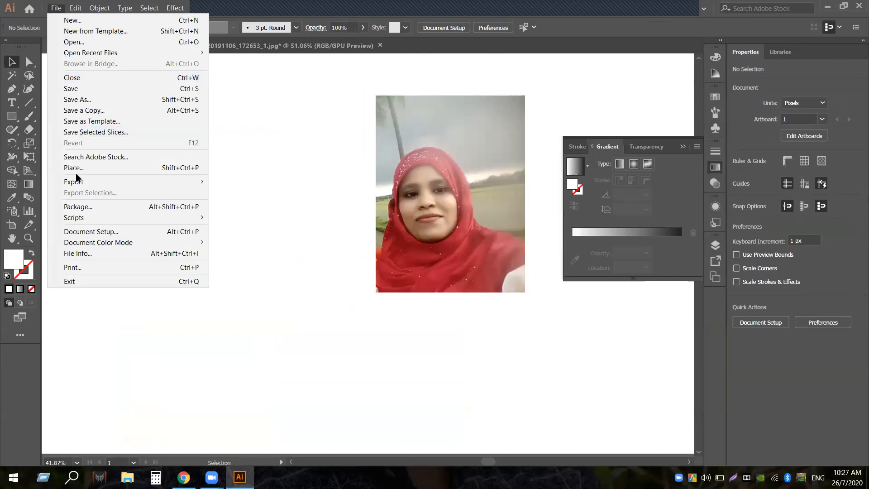
mouse_move(80, 183)
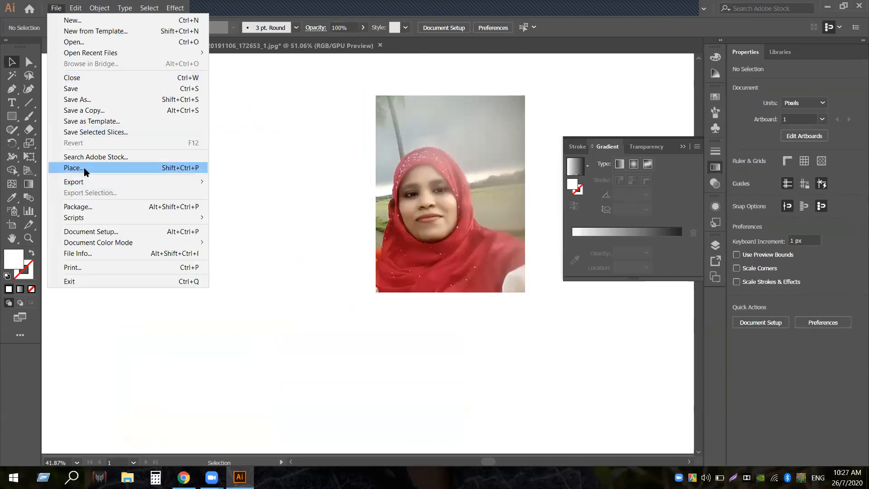
click(84, 167)
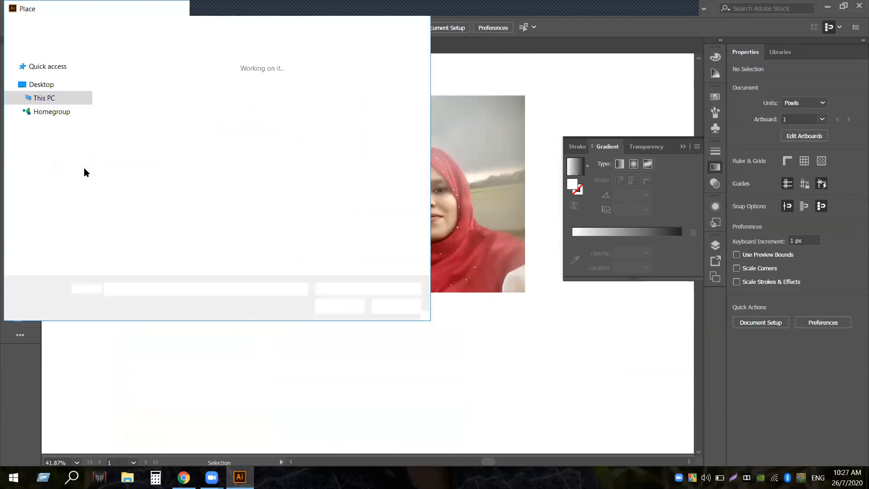
click(307, 188)
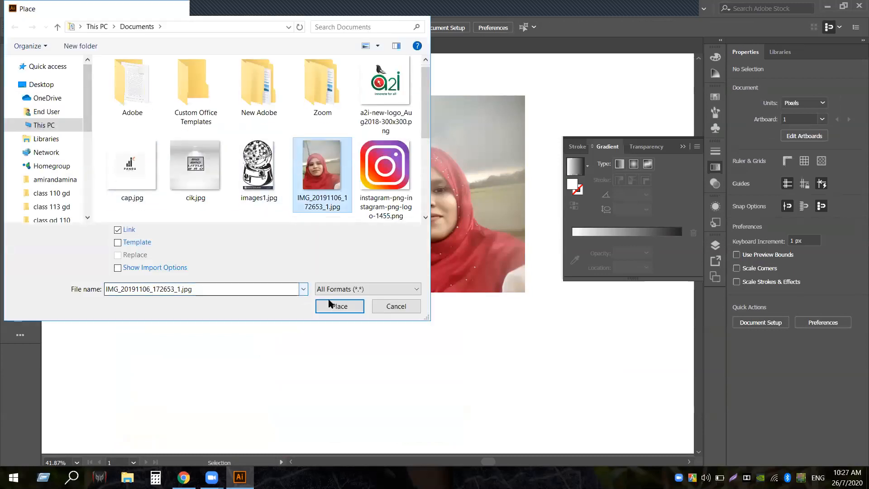
click(335, 305)
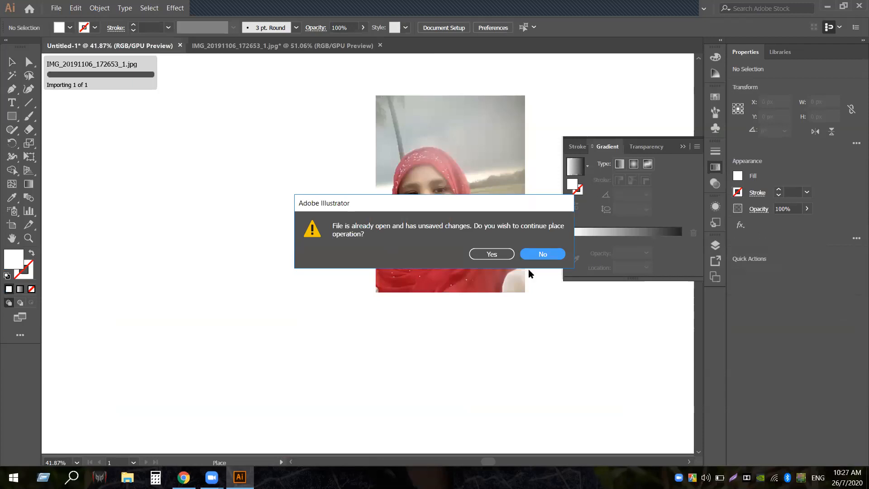
click(488, 255)
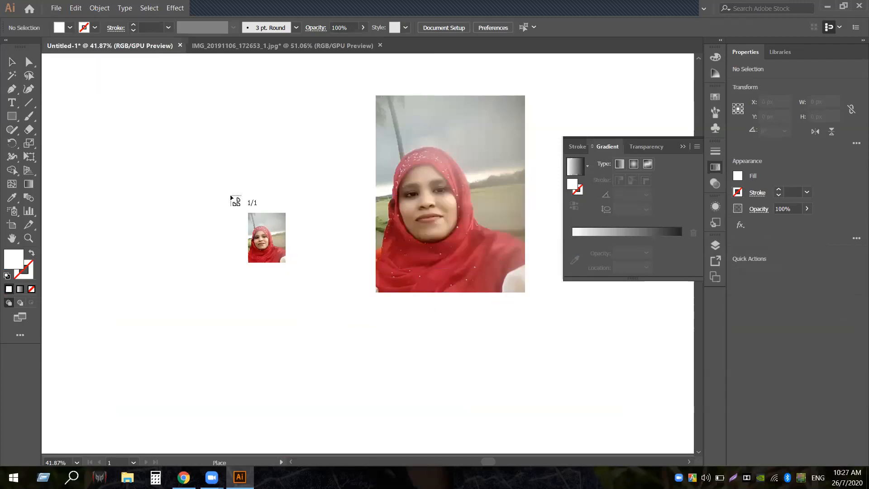
click(190, 170)
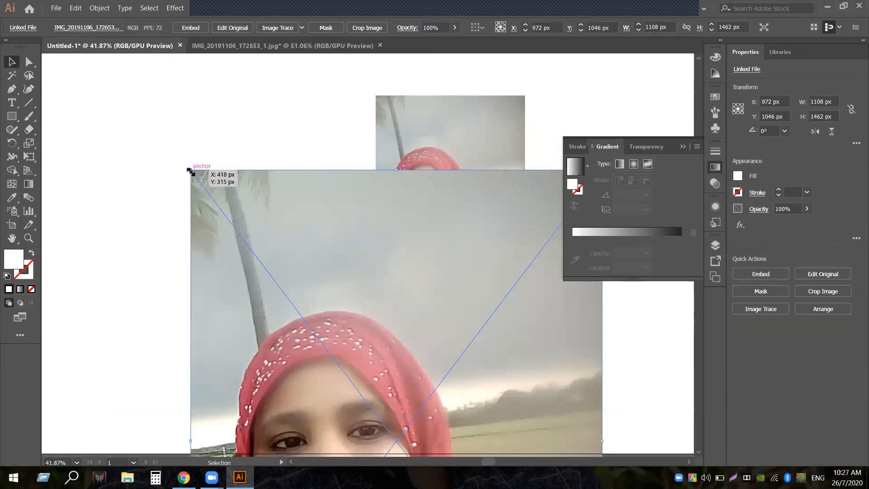
Shrink the placed copy, position it left of the first photo, and close the Gradient panel
drag(190, 171, 304, 320)
drag(400, 400, 233, 199)
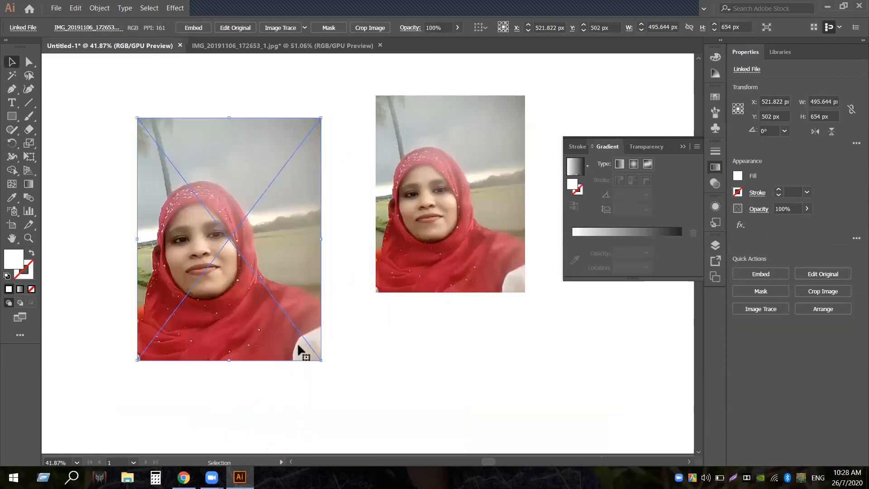
drag(321, 360, 278, 305)
click(340, 371)
drag(230, 247, 233, 205)
click(311, 305)
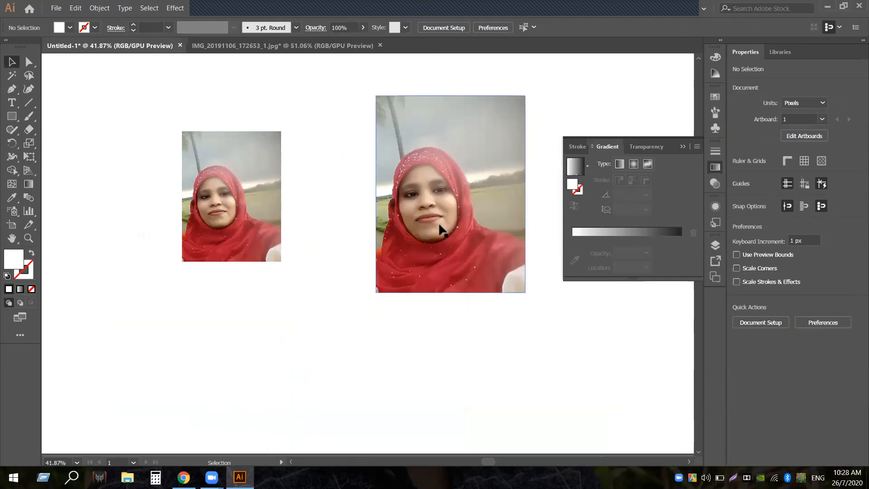
click(682, 147)
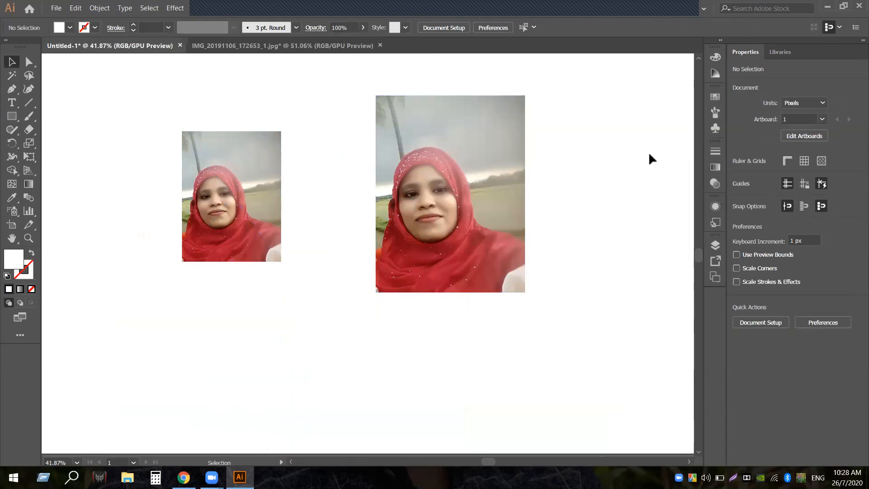
In the IMG document, scale the photo down to 316.788 x 418 px
click(360, 46)
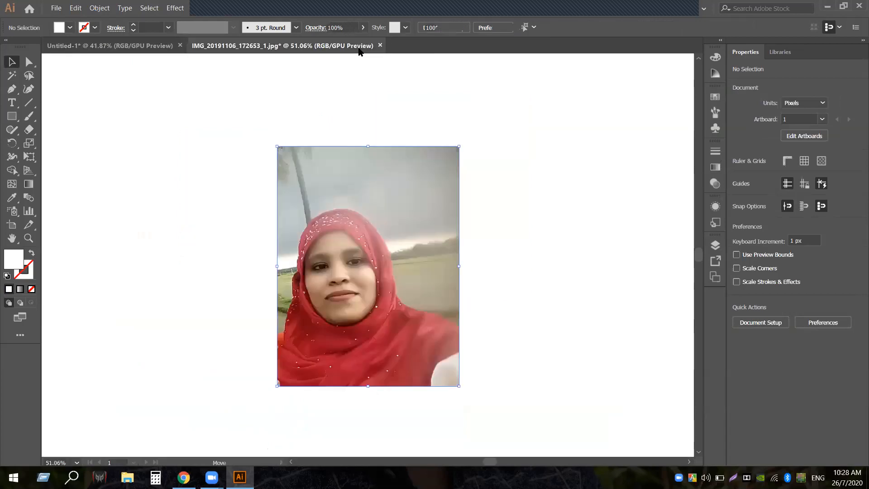
click(387, 306)
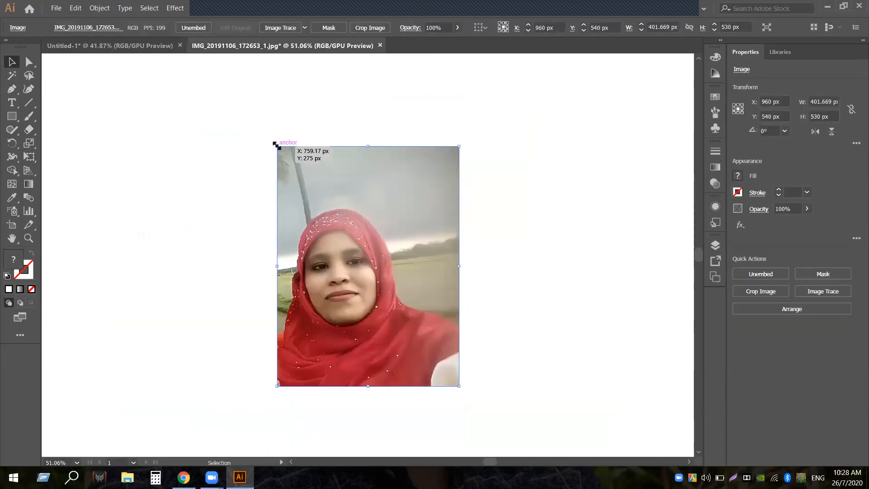
drag(277, 146, 297, 172)
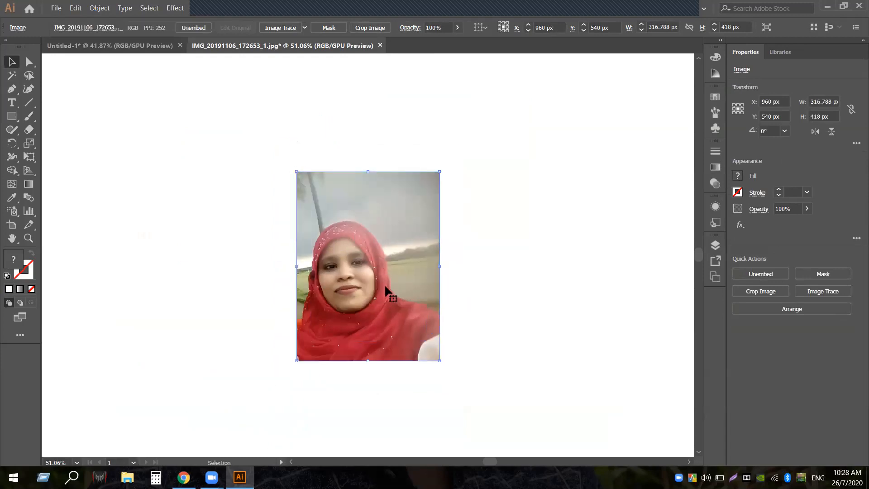
Drag the scaled photo into Untitled-1 so it sits between the other two photos
drag(358, 287, 142, 48)
click(141, 47)
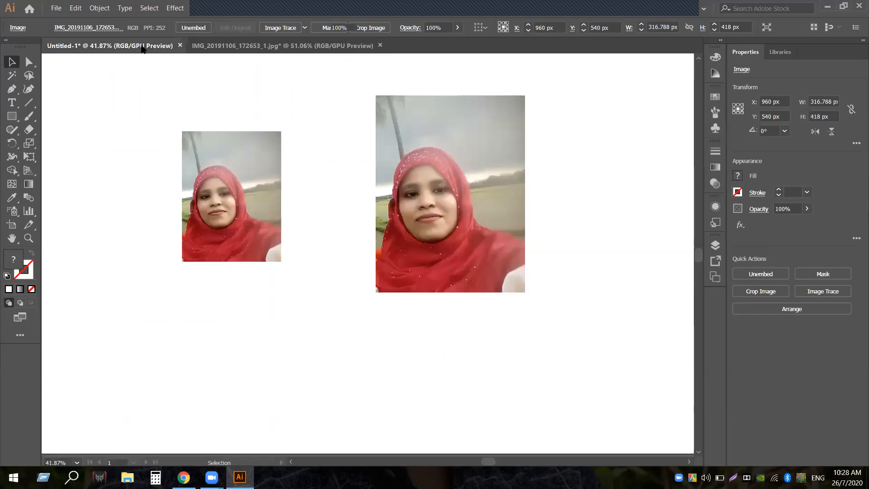
click(378, 323)
click(335, 45)
drag(365, 300, 331, 243)
Select all three photos in Untitled-1, then delete the photo in the IMG document and close it
click(304, 325)
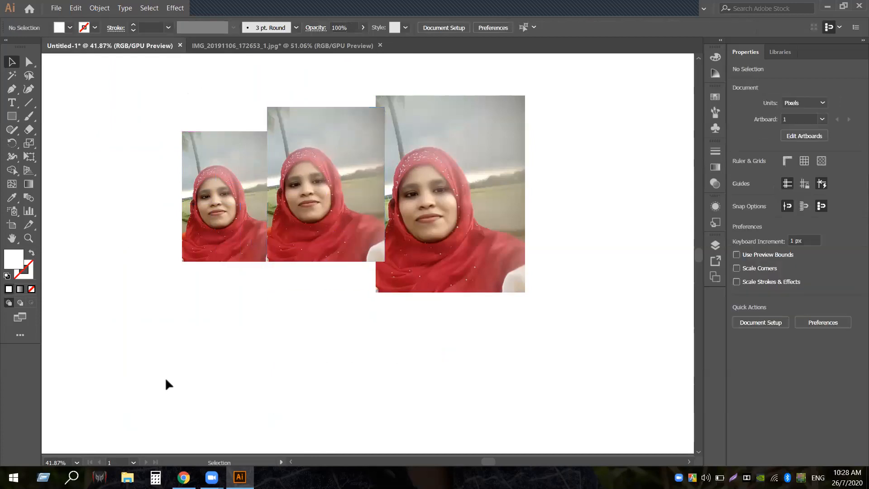
mouse_move(146, 337)
mouse_down()
mouse_move(510, 196)
mouse_move(504, 208)
mouse_up()
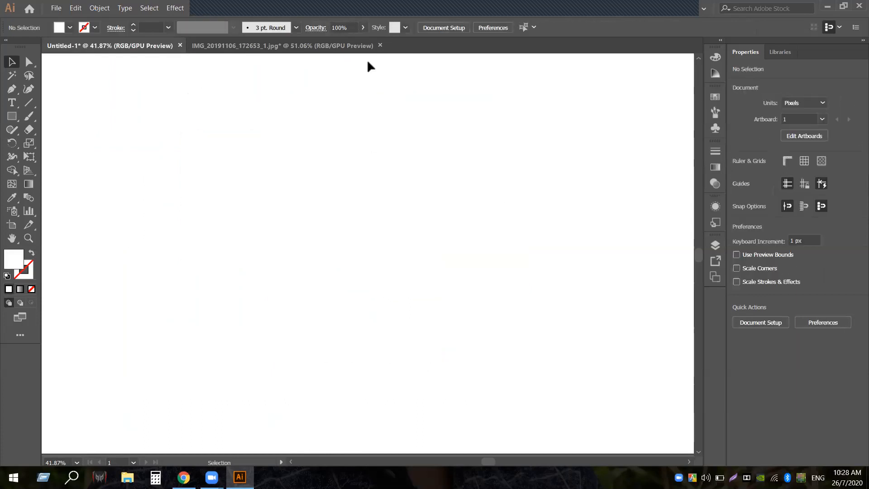
click(355, 44)
drag(245, 188, 448, 334)
key(Delete)
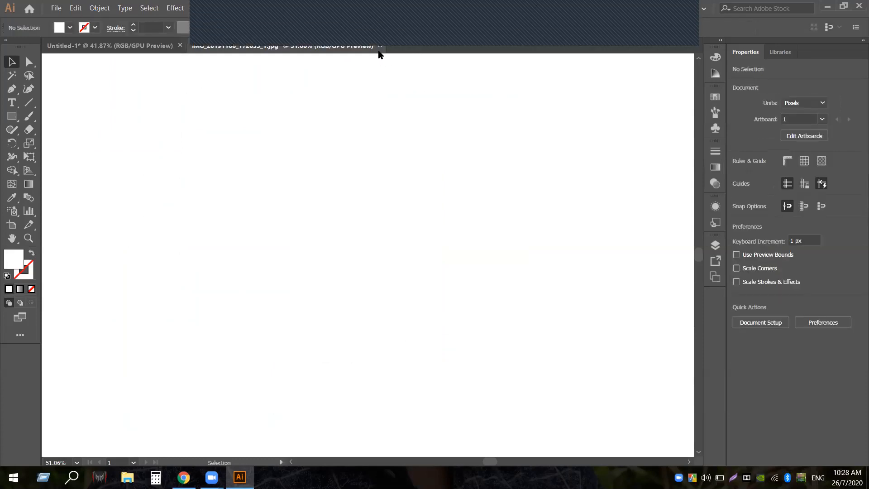
click(380, 47)
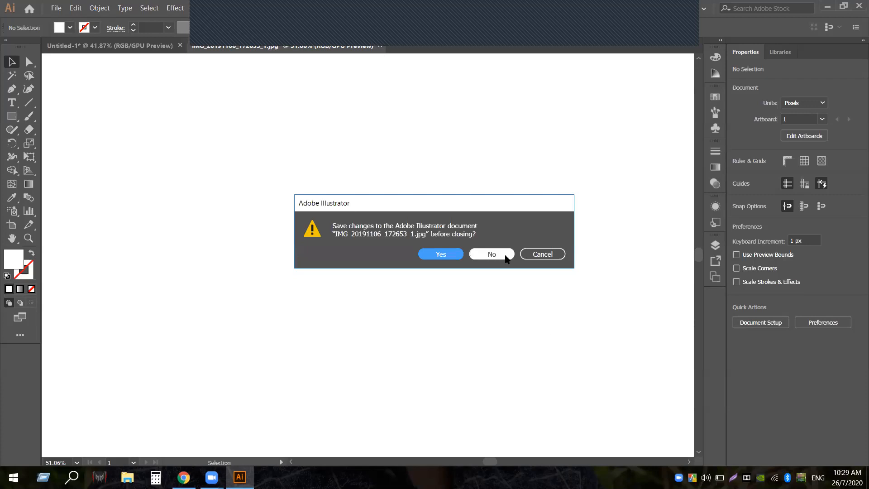
Close the IMG document without saving and zoom Untitled-1 out to 33.33%
click(494, 255)
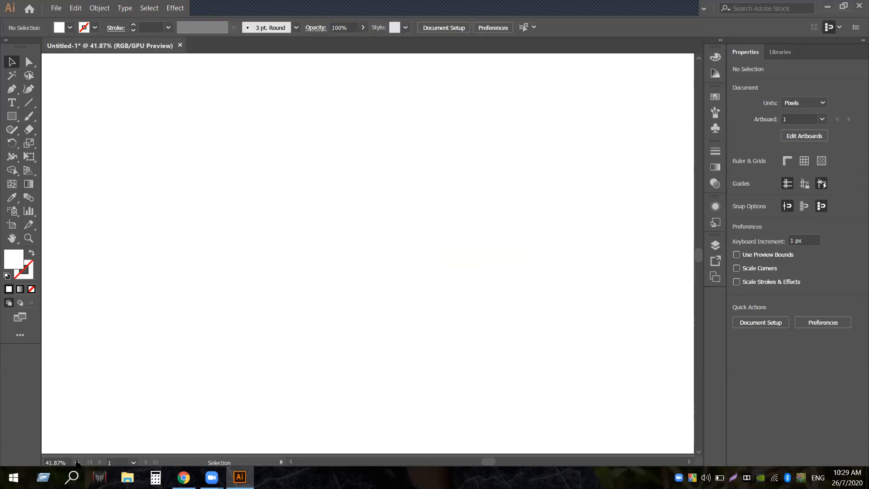
click(77, 462)
click(113, 337)
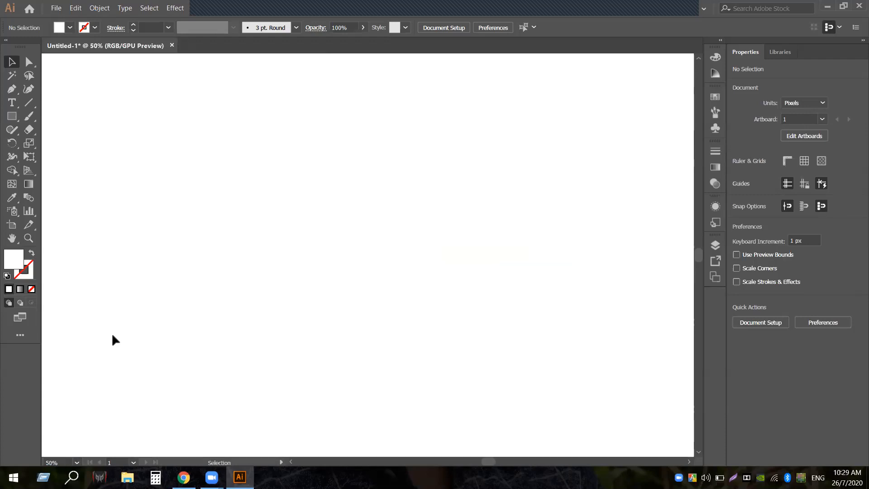
click(77, 462)
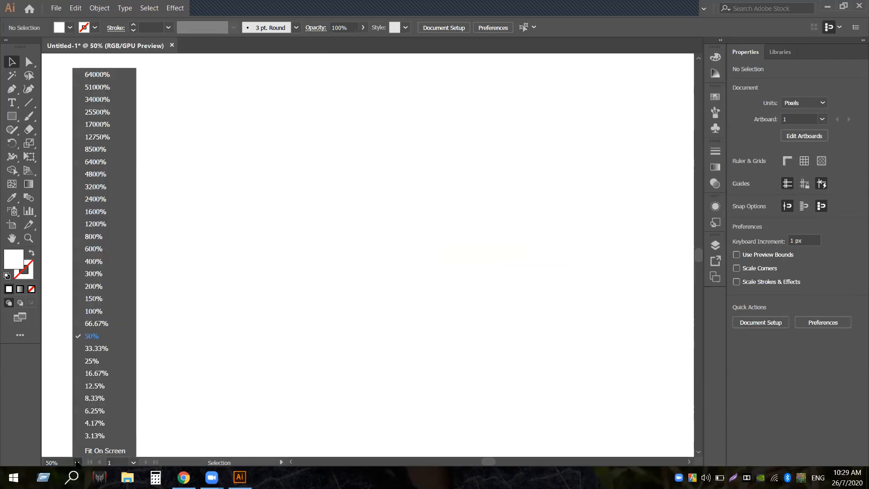
click(119, 349)
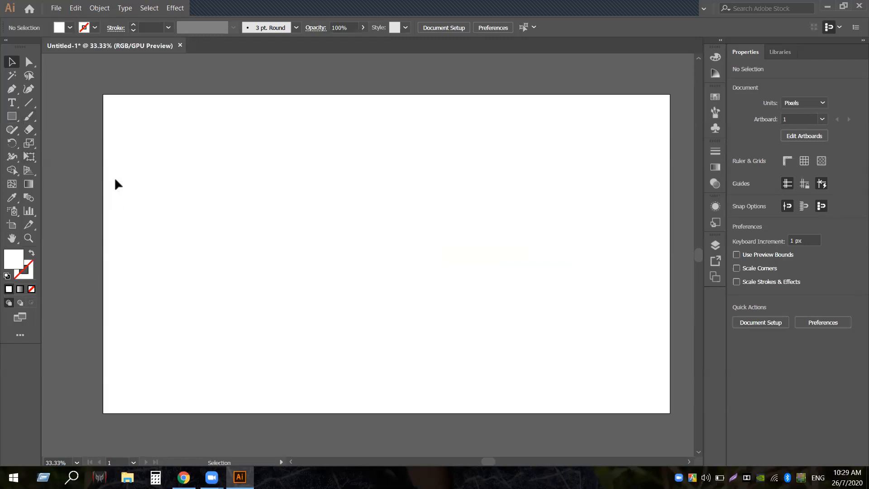
Nudge the artboard view slightly and choose the Ellipse Tool from the Rectangle flyout
click(12, 238)
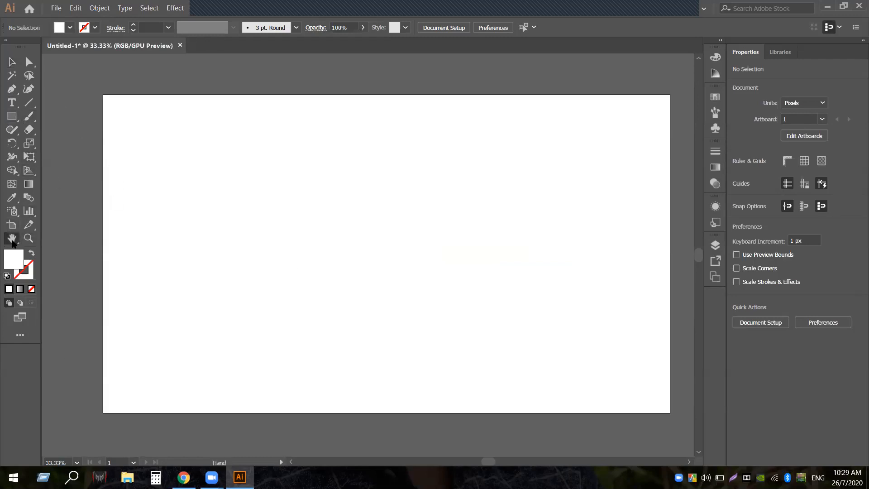
drag(337, 220, 328, 213)
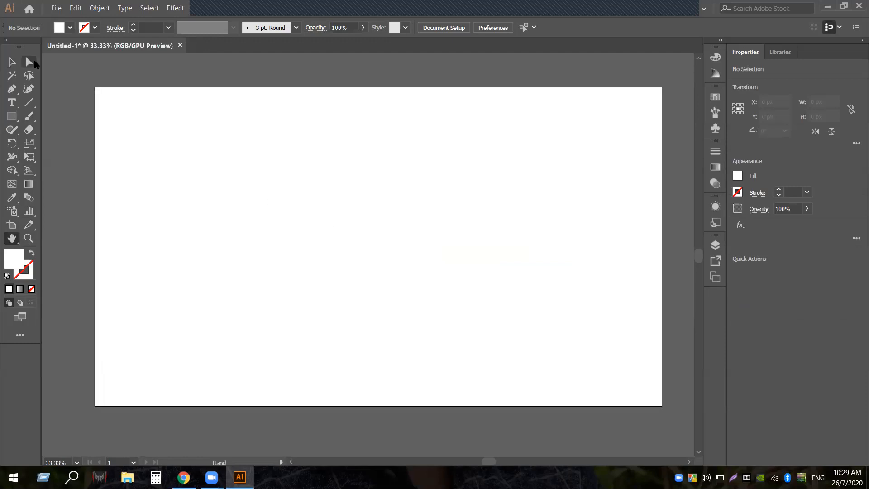
click(11, 61)
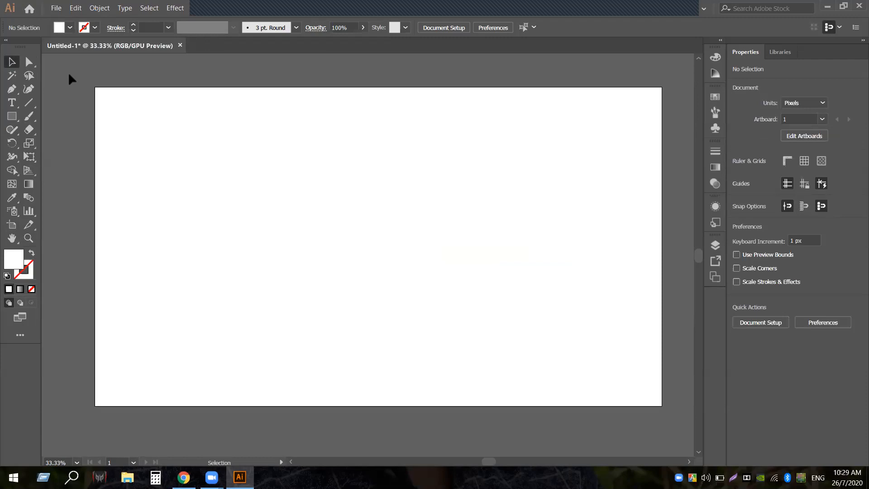
mouse_move(460, 6)
click(12, 116)
click(45, 144)
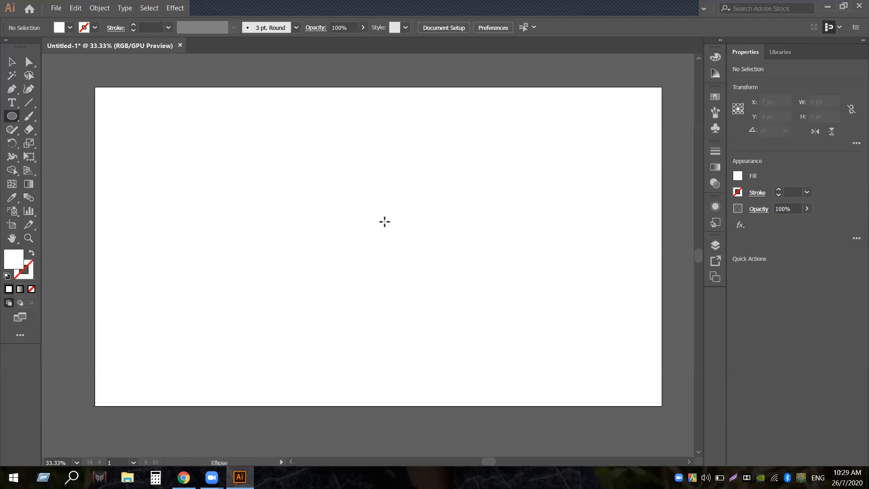
Draw a 640 px circle from the artboard centre and fill it with brown
drag(384, 221, 427, 316)
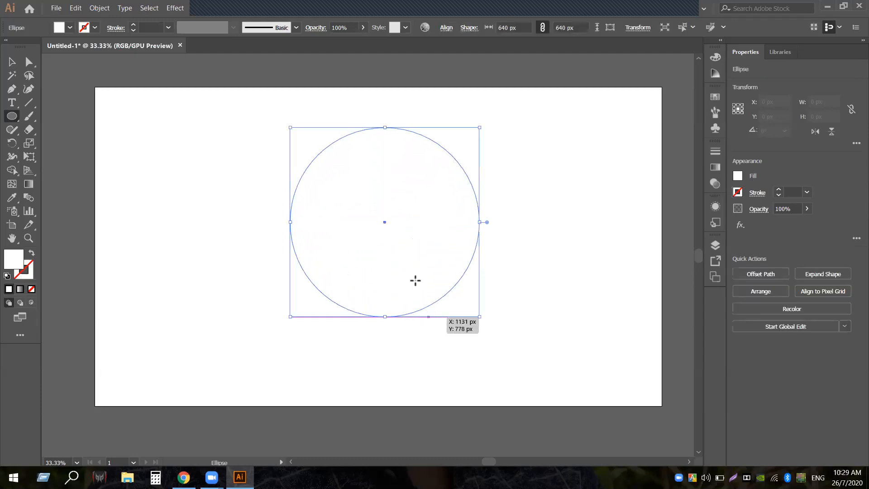
click(70, 28)
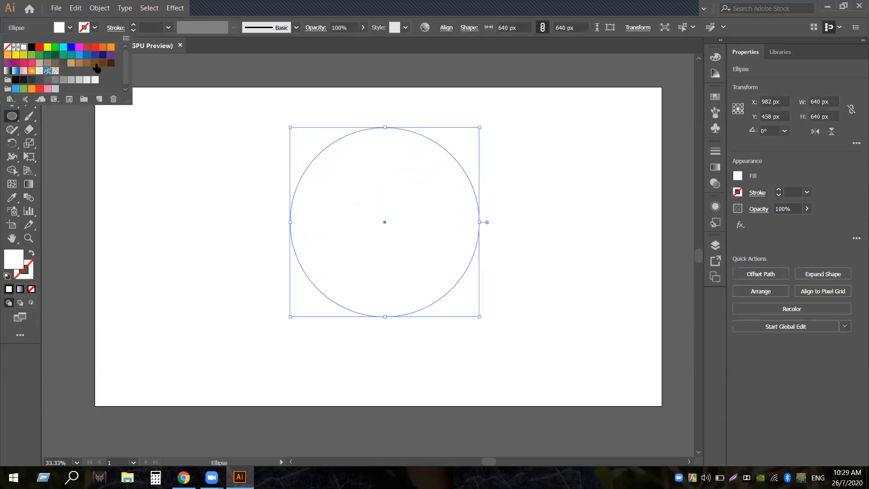
click(95, 62)
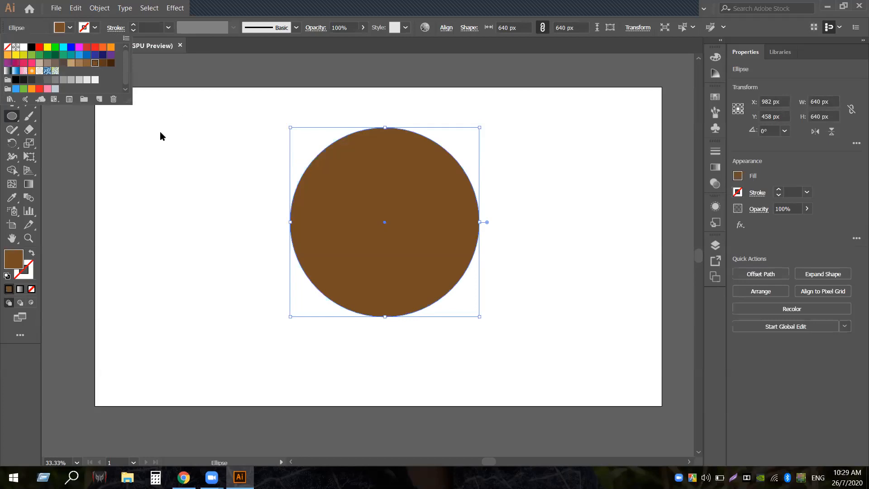
key(Escape)
click(12, 61)
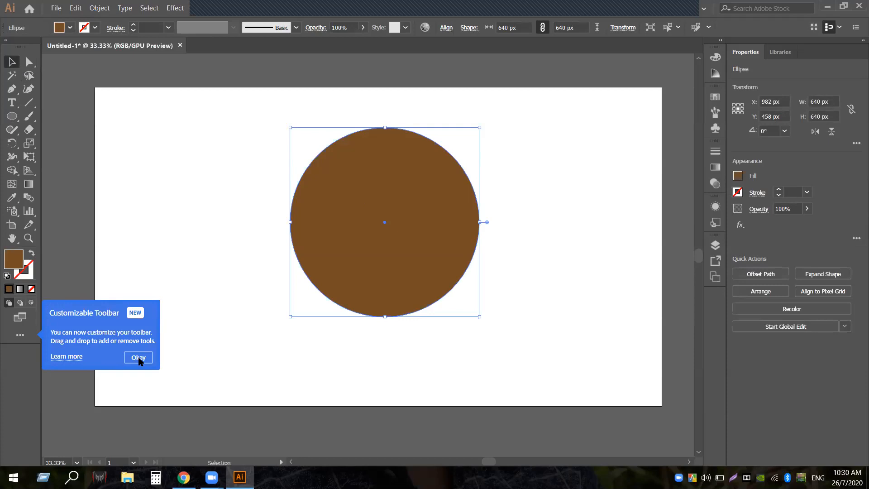
Dismiss the toolbar customisation tip and paste a copy of the circle in front
click(138, 357)
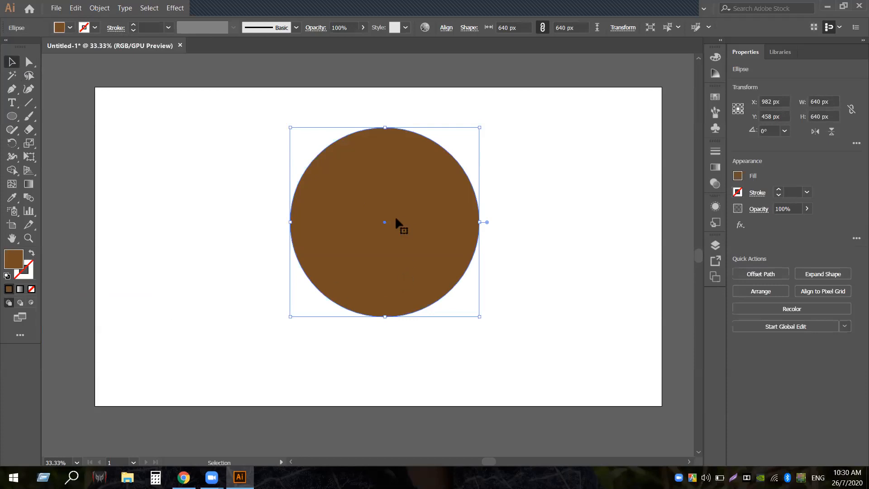
key(ctrl+c)
key(ctrl+f)
key(shift)
Draw a 260 px circle centred inside the brown disc and fill it blue
drag(479, 125, 450, 184)
click(70, 27)
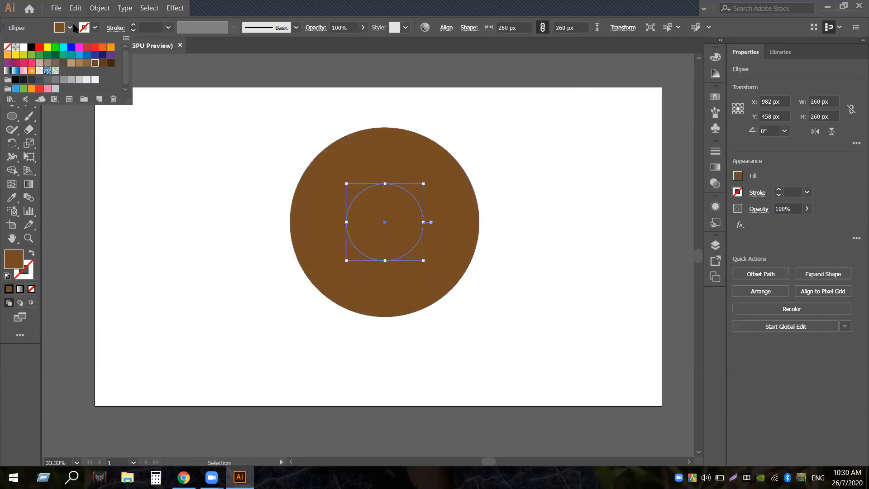
click(71, 47)
click(260, 153)
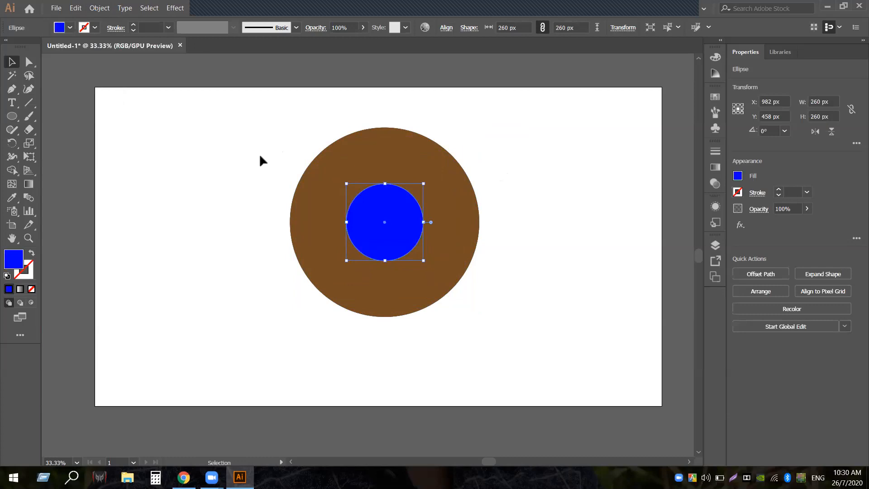
click(238, 158)
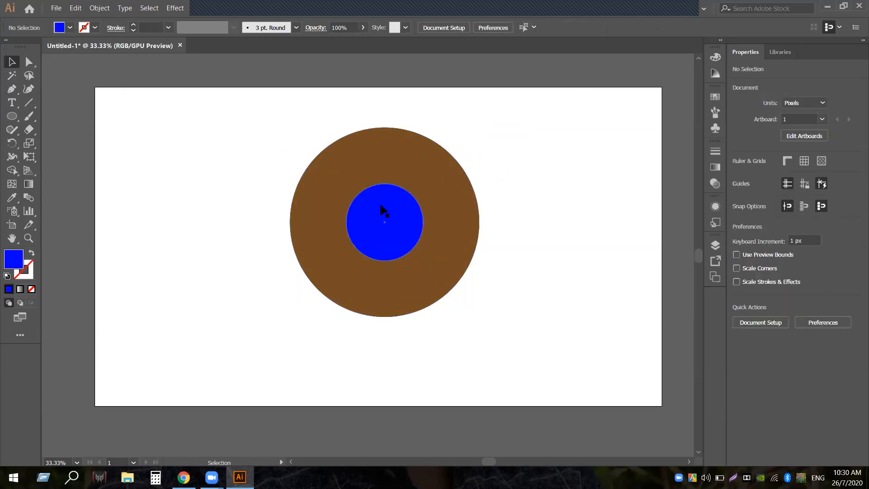
Copy the blue circle to the artboard's right edge and enlarge it to 460 px
click(386, 229)
drag(389, 231, 596, 255)
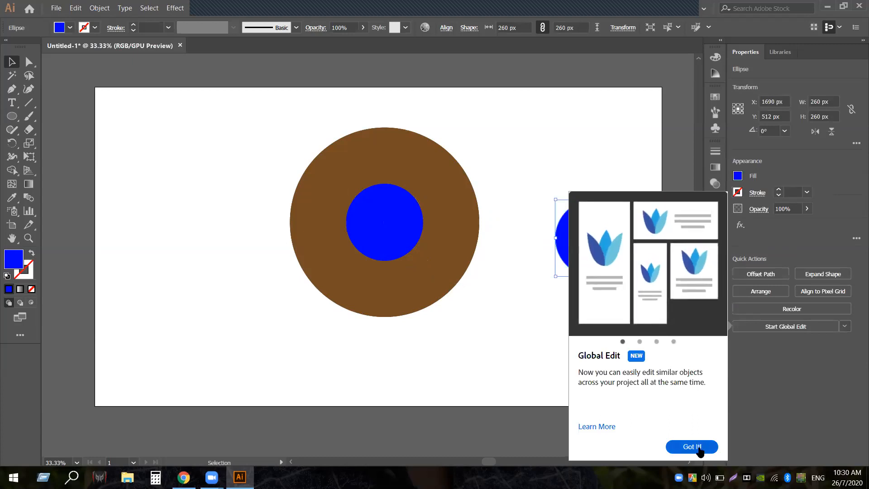
click(691, 447)
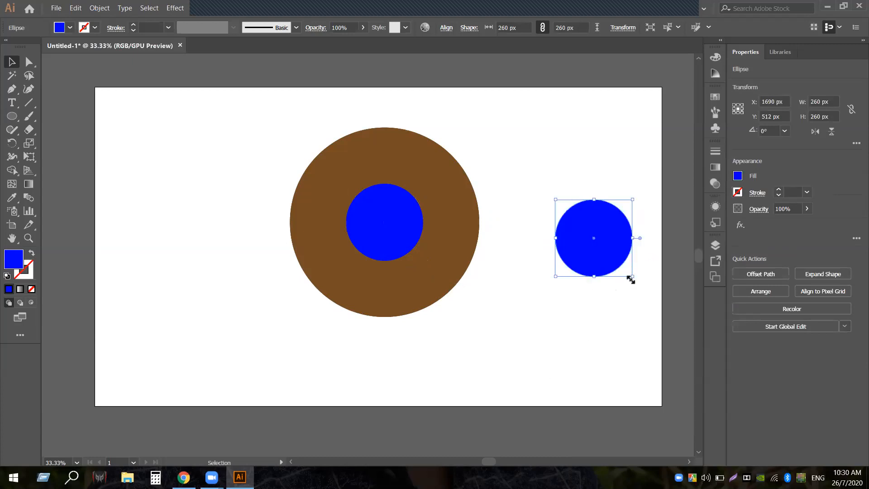
drag(631, 276, 661, 386)
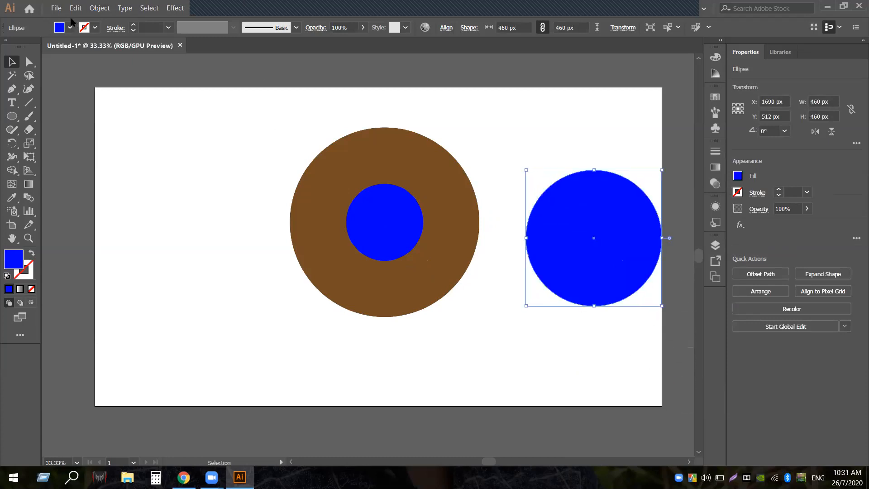
Remove the right circle's fill and give it a 2 pt black stroke
click(70, 27)
click(8, 46)
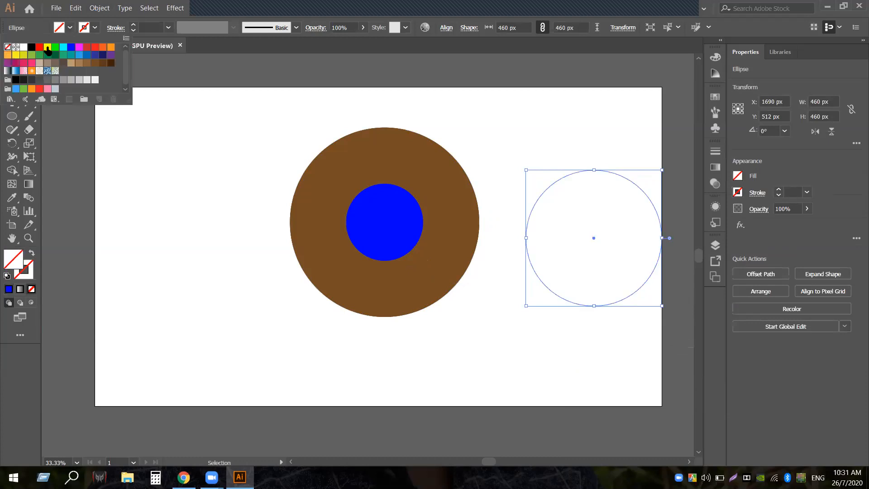
click(96, 28)
click(95, 28)
click(31, 46)
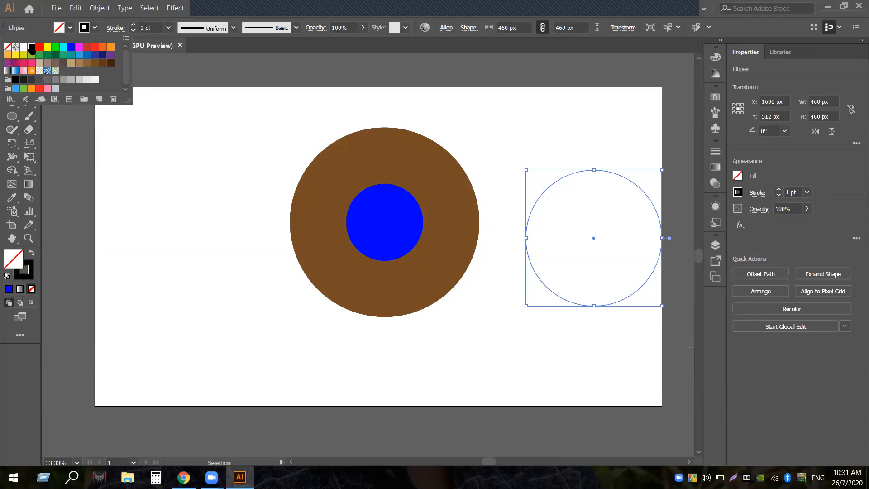
click(132, 26)
click(156, 119)
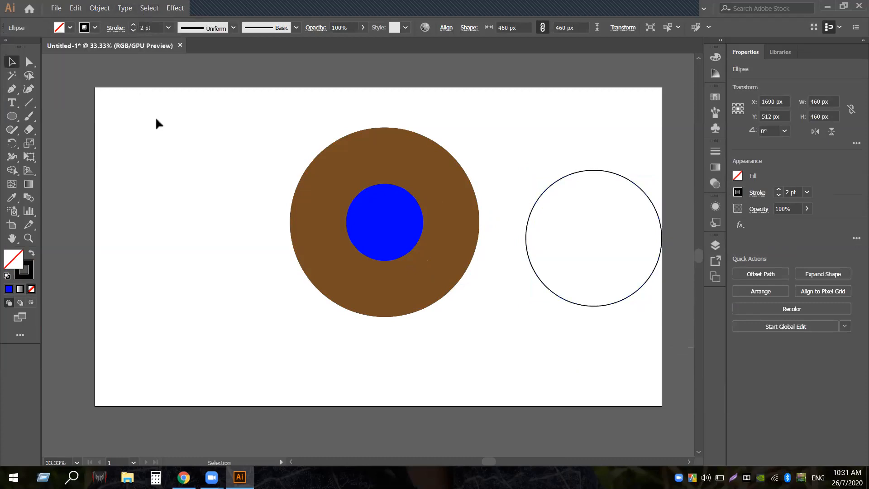
Enlarge the outlined circle to 490 px, move it over the brown disc, and duplicate it up-right
drag(590, 169, 571, 199)
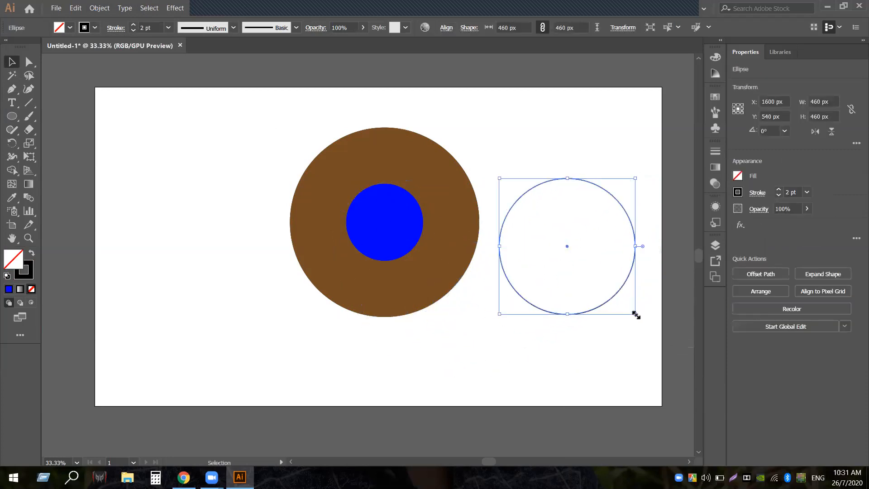
mouse_move(635, 313)
mouse_down()
mouse_move(649, 331)
mouse_move(640, 320)
mouse_up()
click(576, 353)
drag(609, 186, 435, 196)
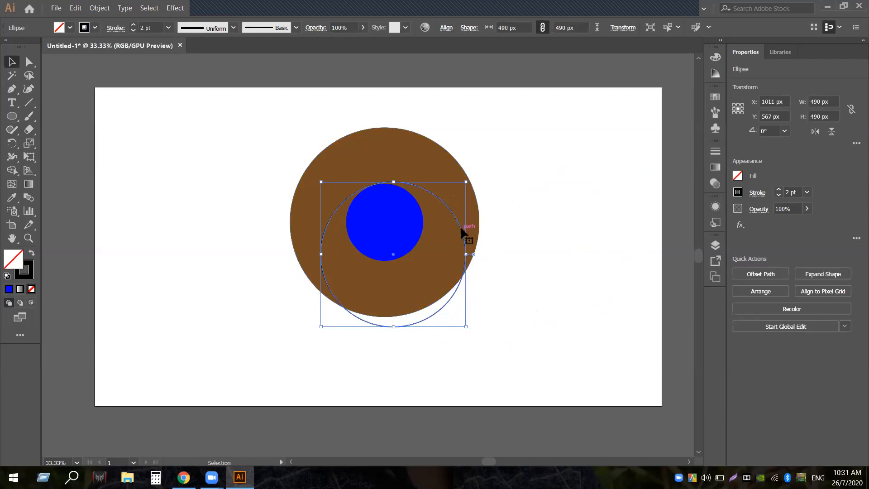
drag(462, 229, 481, 180)
Change the upper-right circle's stroke to white
click(527, 180)
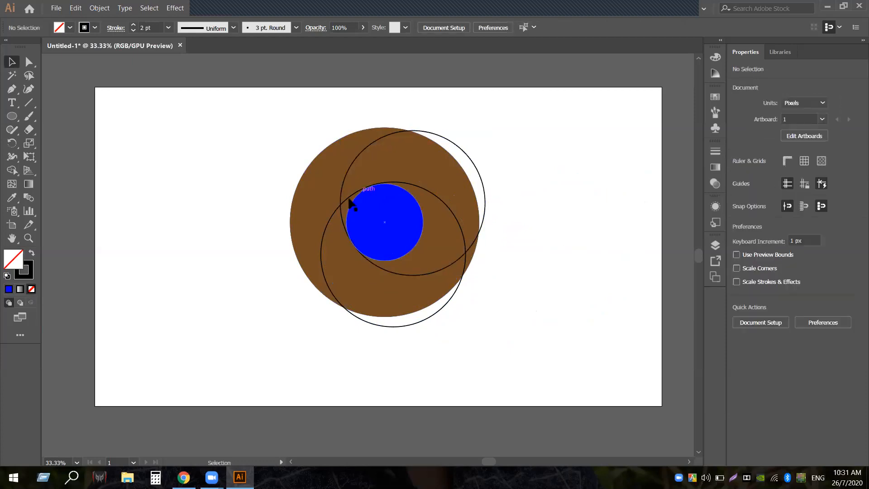
click(342, 220)
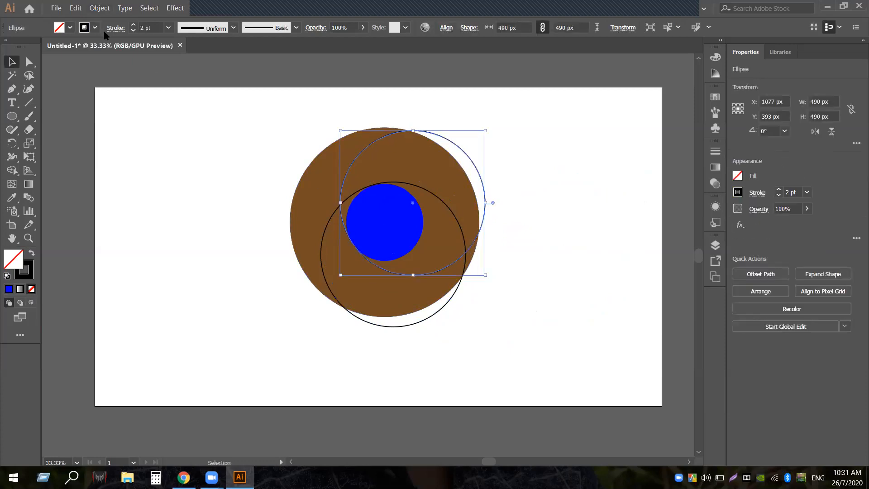
click(95, 28)
click(23, 48)
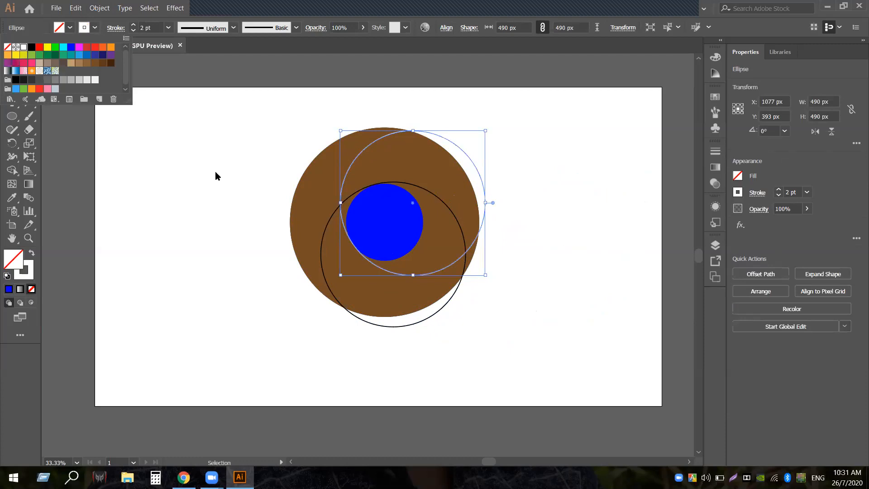
click(216, 171)
Change the lower circle's stroke to white as well, then check both circles together
click(206, 164)
click(353, 315)
click(95, 29)
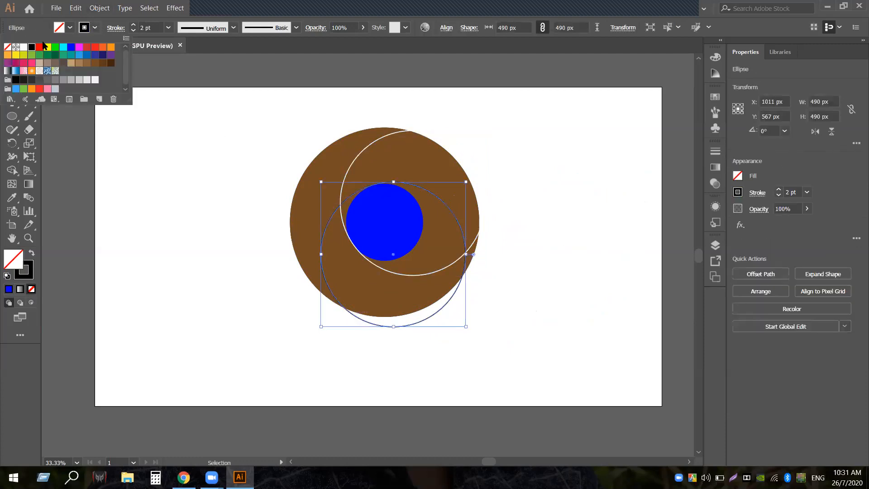
click(23, 47)
click(196, 186)
drag(214, 133, 509, 301)
click(491, 325)
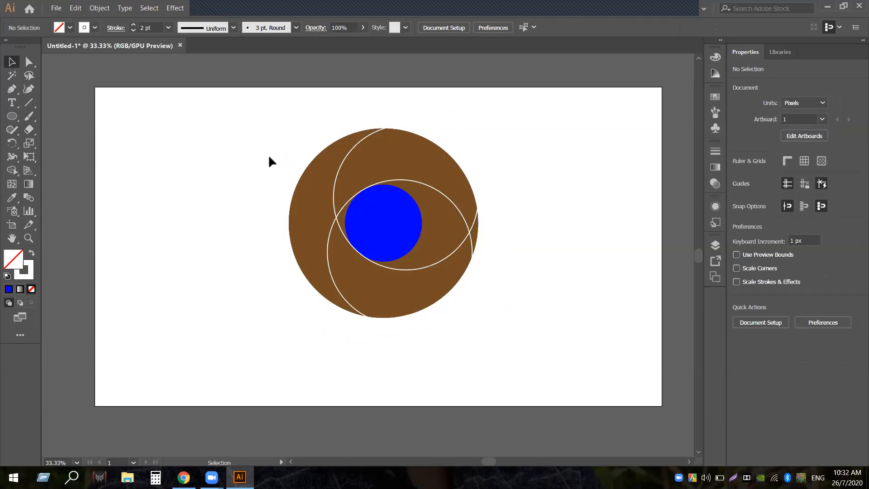
Select all the circles and switch to Outline view
drag(266, 107, 543, 320)
key(a)
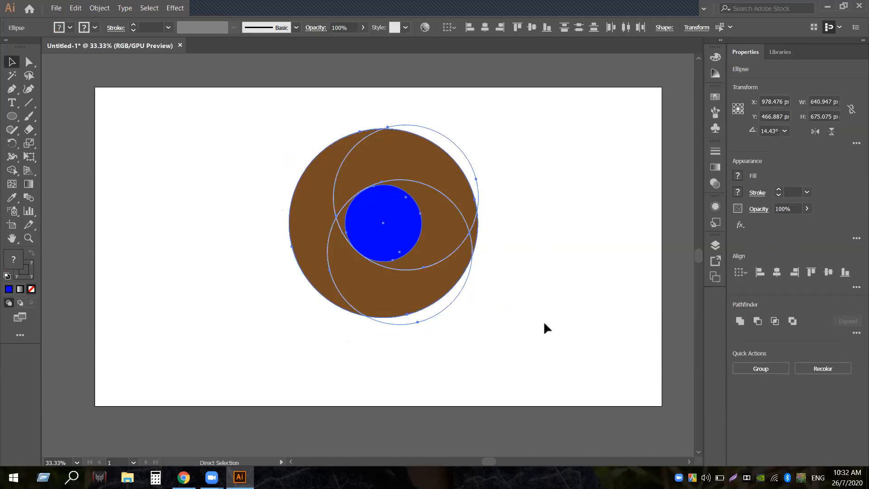
key(ctrl+y)
key(v)
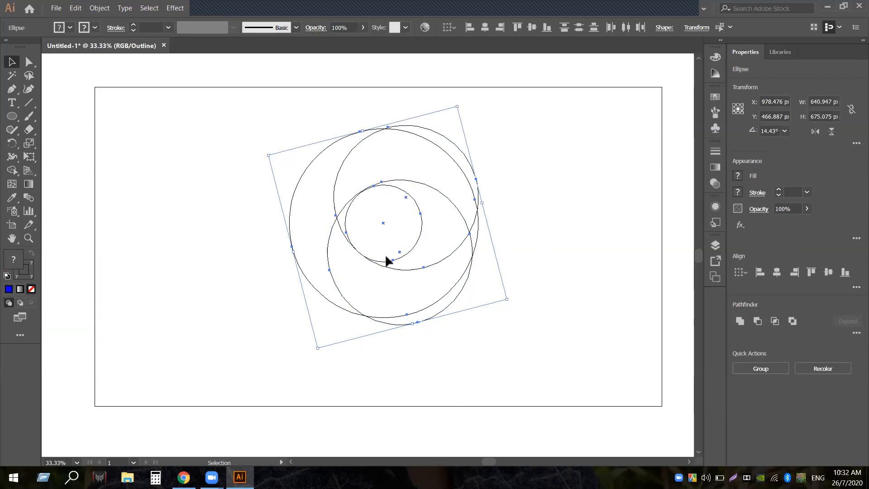
click(417, 179)
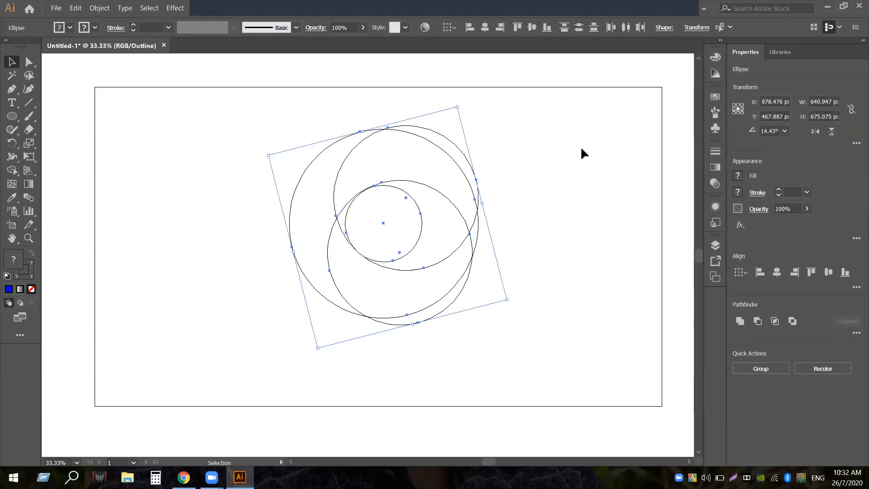
click(463, 338)
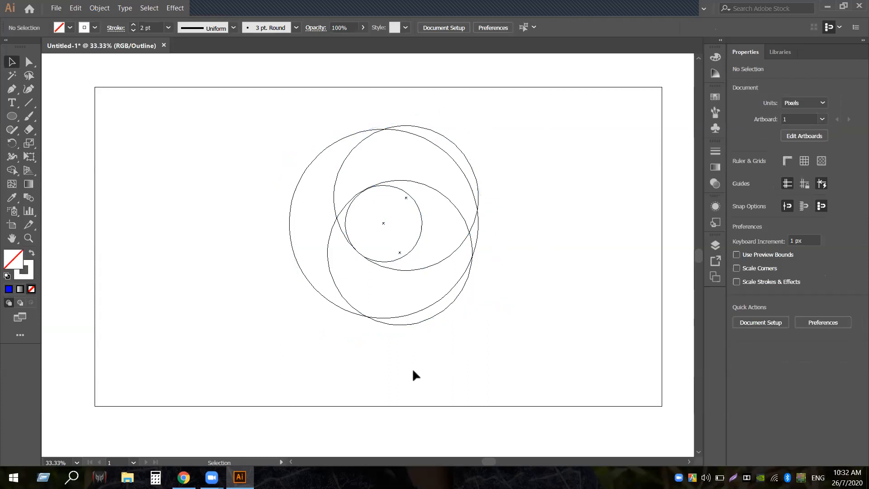
drag(258, 138, 261, 222)
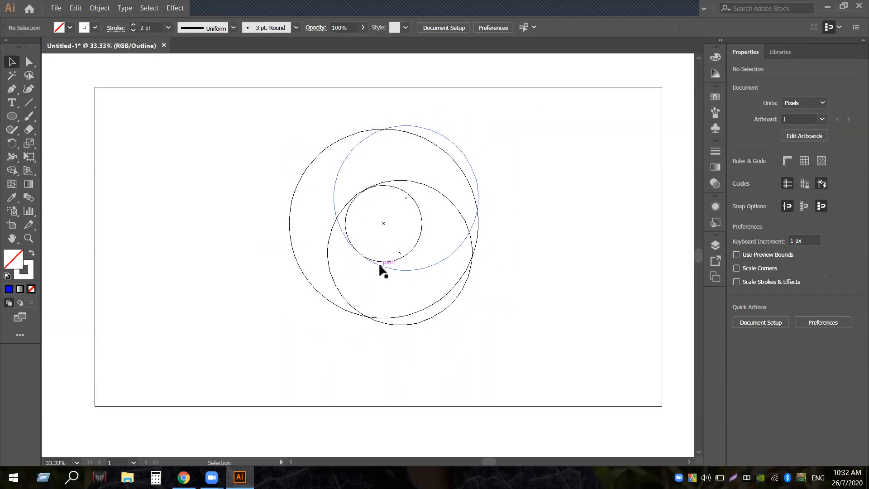
Nudge the upper and lower outlined circles down 1 px each
click(382, 266)
key(Down)
key(Down)
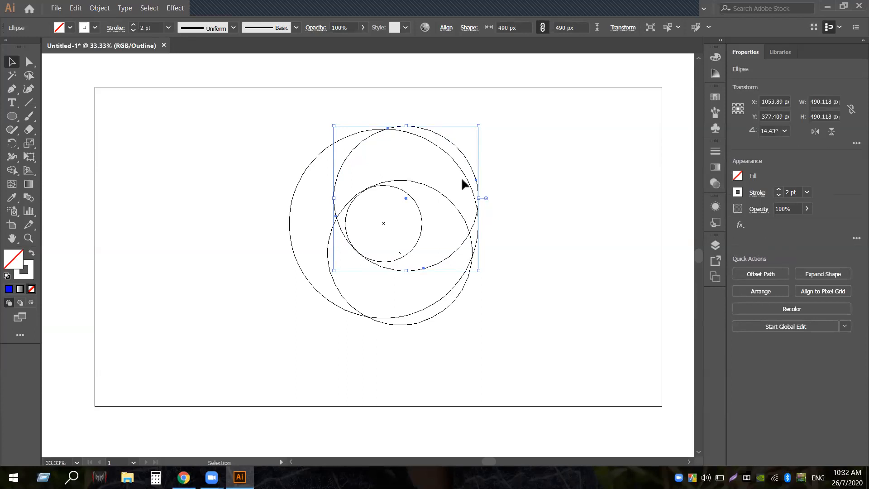
click(420, 182)
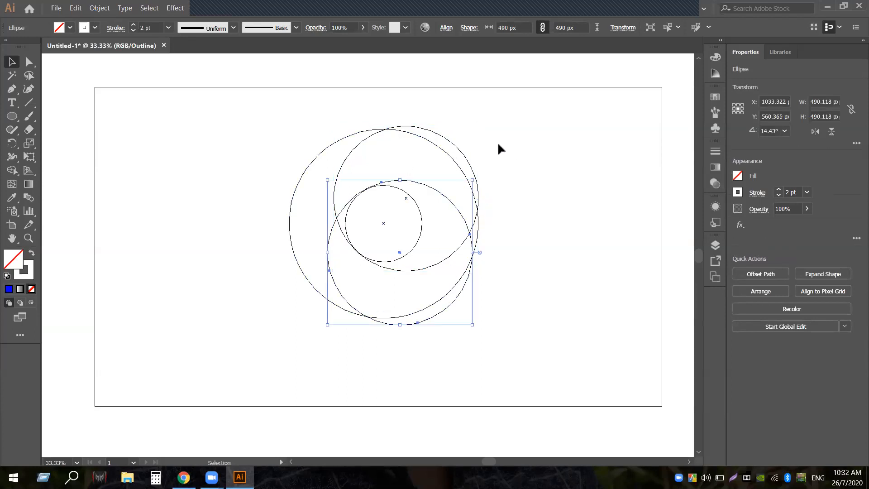
key(Down)
click(235, 195)
Return to Preview and select all the circles again
drag(296, 208, 586, 328)
key(a)
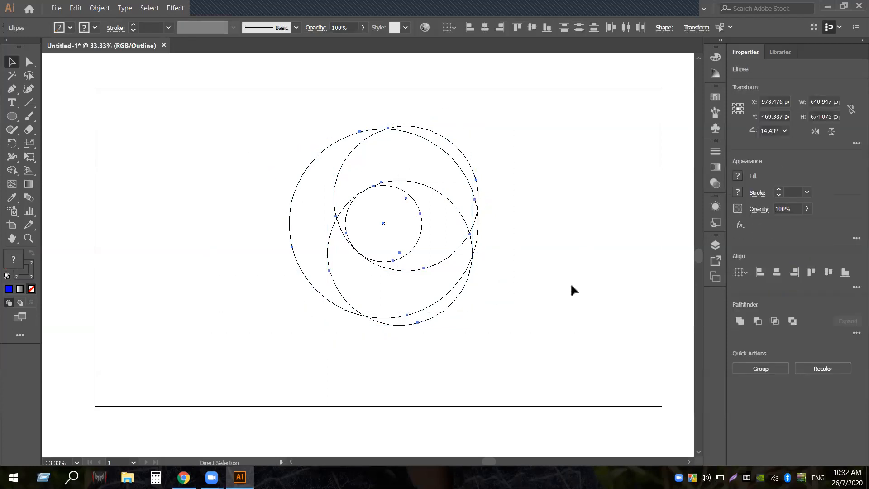
key(ctrl+y)
key(v)
click(518, 330)
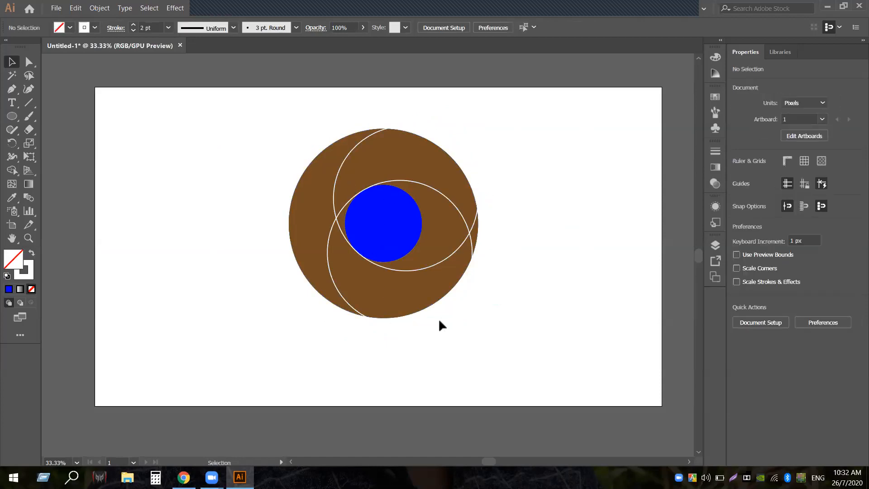
drag(268, 135, 521, 323)
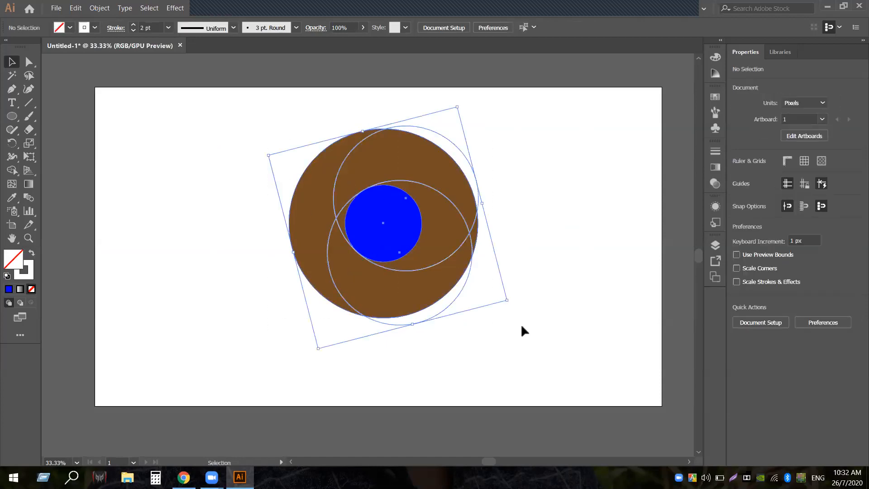
Open the Pathfinder panel and Divide the overlapping circles into pieces
click(231, 6)
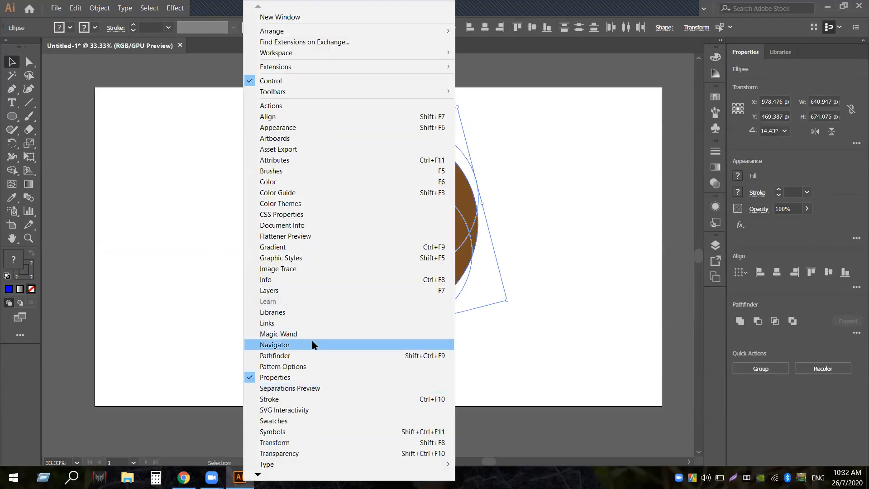
click(230, 11)
click(230, 11)
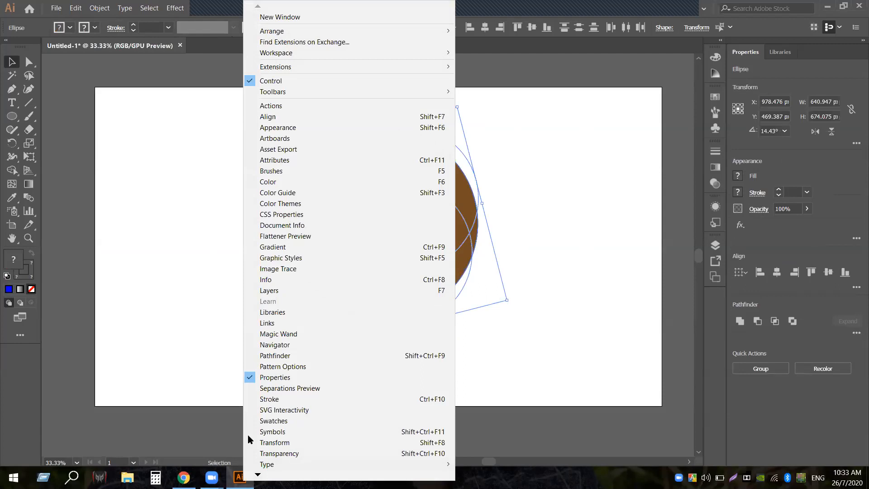
click(293, 355)
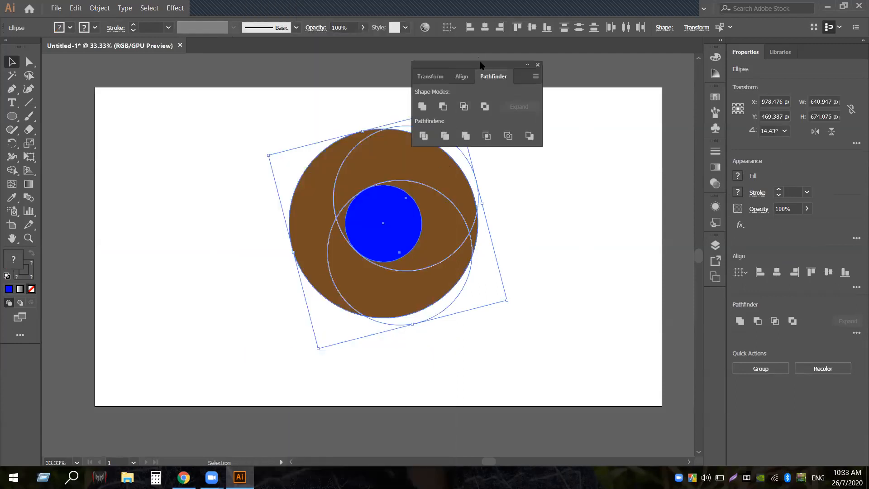
drag(480, 66, 602, 60)
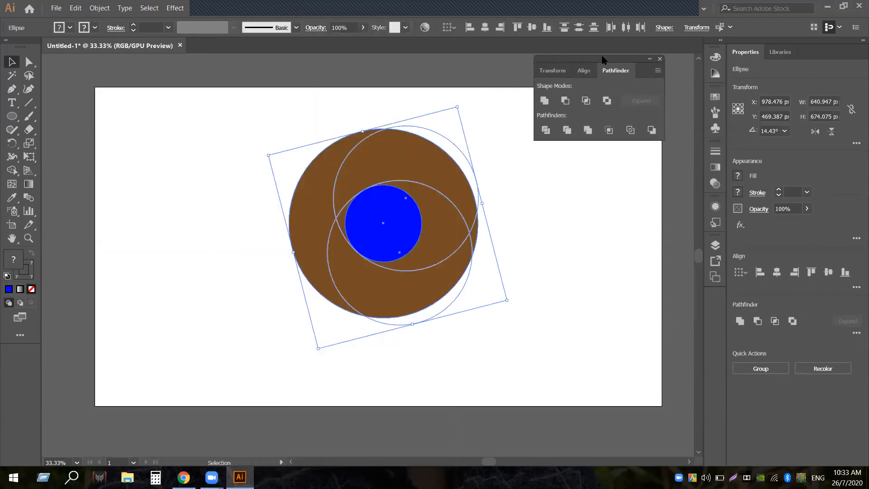
click(550, 131)
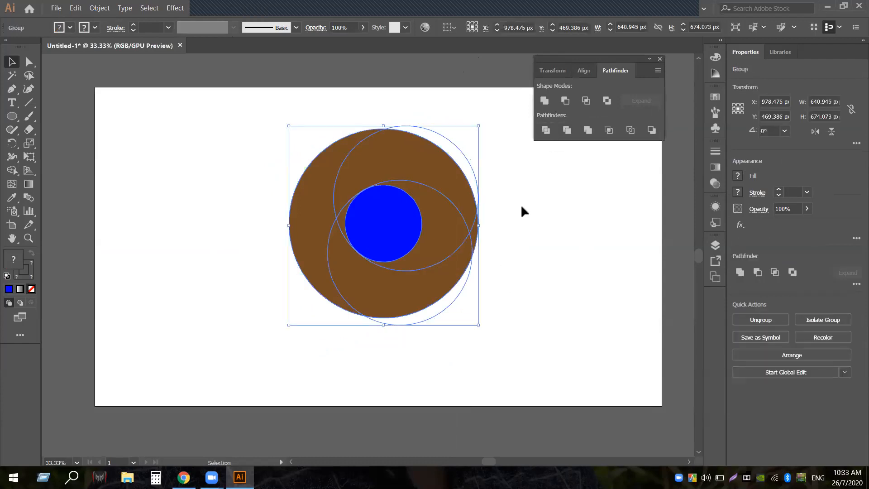
Select the divided group and ungroup its pieces
click(513, 239)
drag(240, 124, 486, 321)
right_click(358, 243)
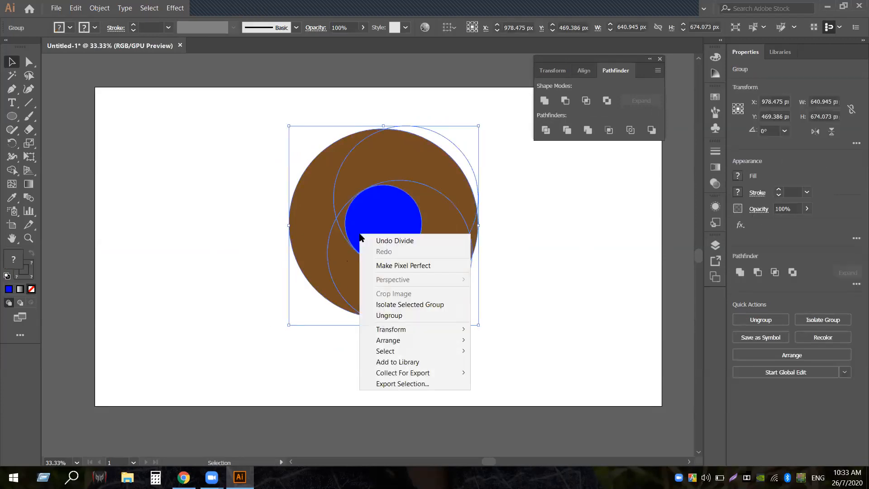
click(389, 315)
click(548, 283)
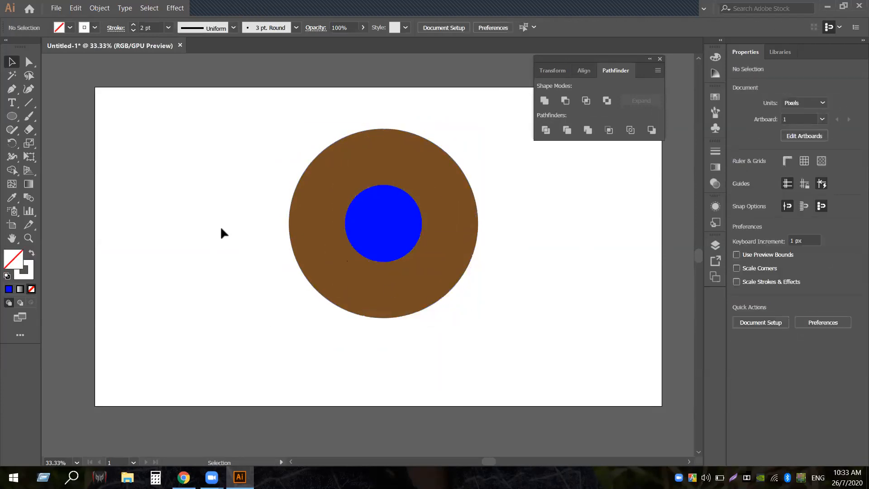
Pull the left, top, bottom and middle pieces apart, then undo the last move
drag(294, 225, 228, 222)
drag(365, 164, 365, 105)
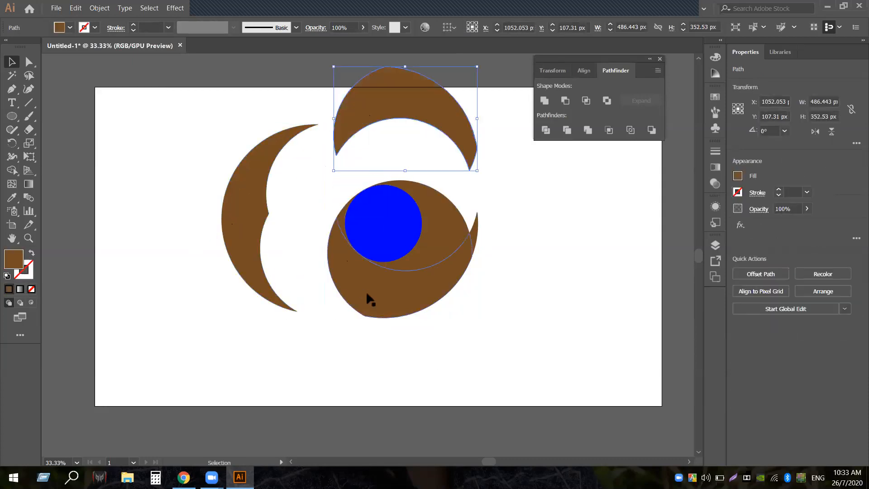
drag(377, 302, 375, 339)
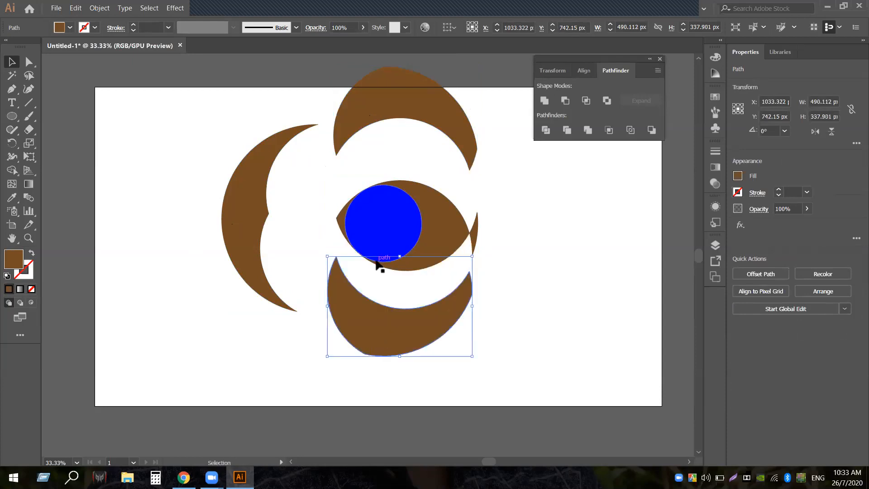
drag(448, 230, 481, 226)
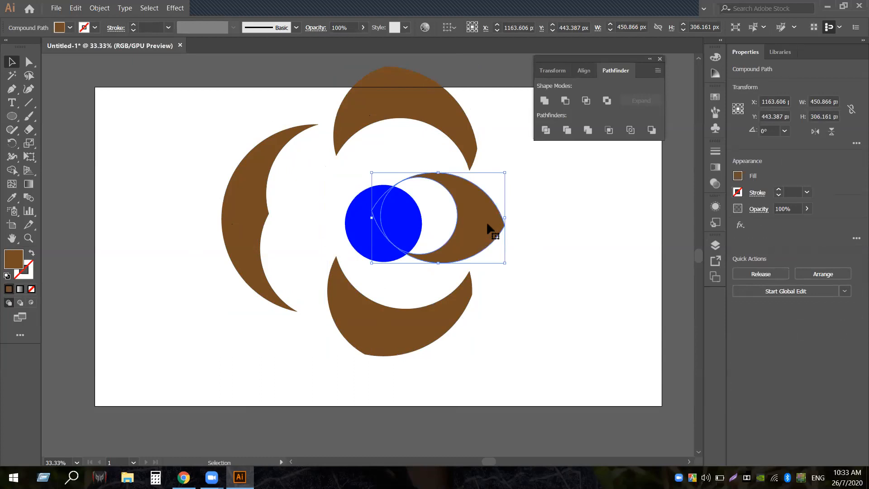
key(ctrl+z)
key(ctrl+z)
key(ctrl+z)
key(ctrl+z)
key(ctrl+z)
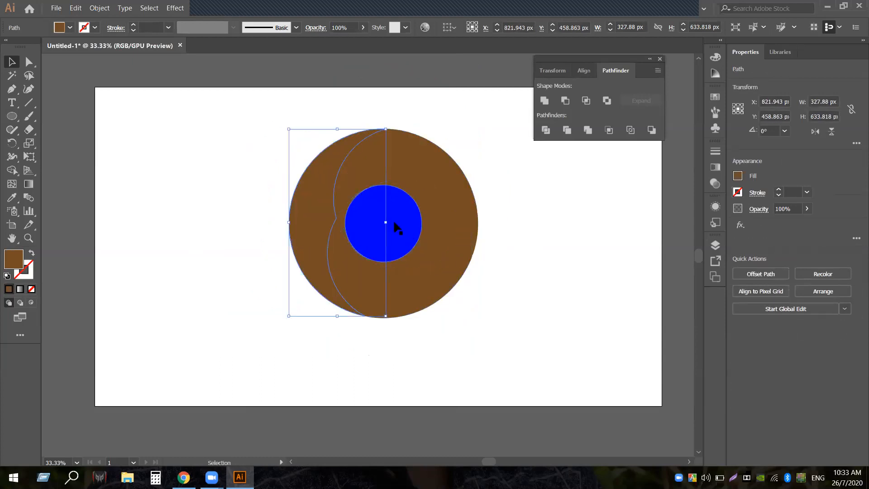
Undo back before the Divide, then nudge all circles down 1 px in Outline view
key(ctrl+z)
key(ctrl+z)
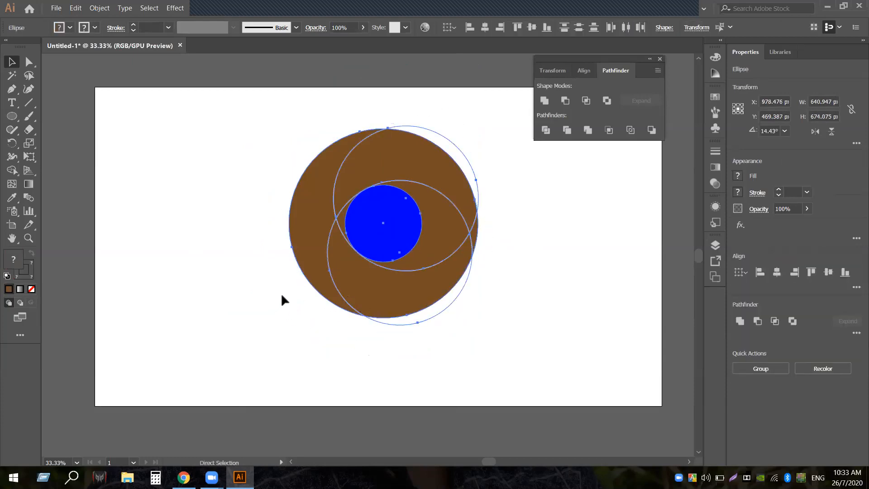
key(ctrl+z)
key(ctrl+z)
key(ctrl+z)
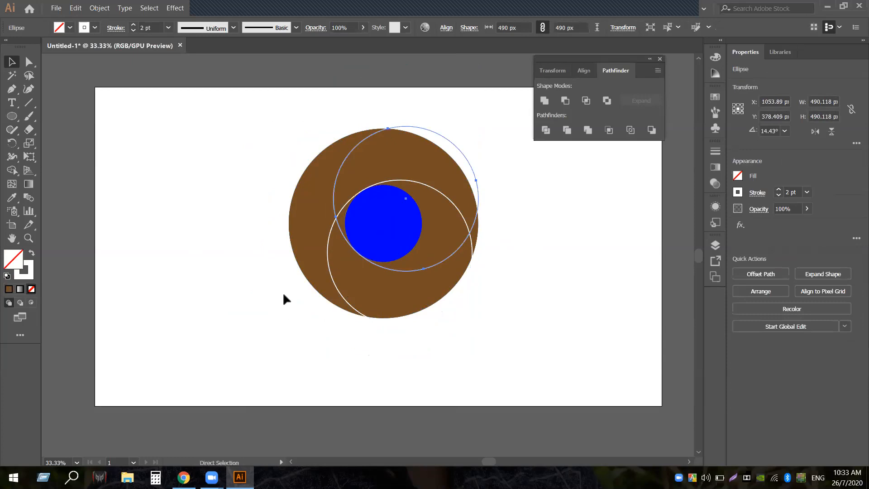
key(ctrl+z)
mouse_move(202, 151)
mouse_down()
mouse_move(234, 190)
mouse_move(475, 357)
mouse_move(506, 326)
mouse_up()
key(ctrl+y)
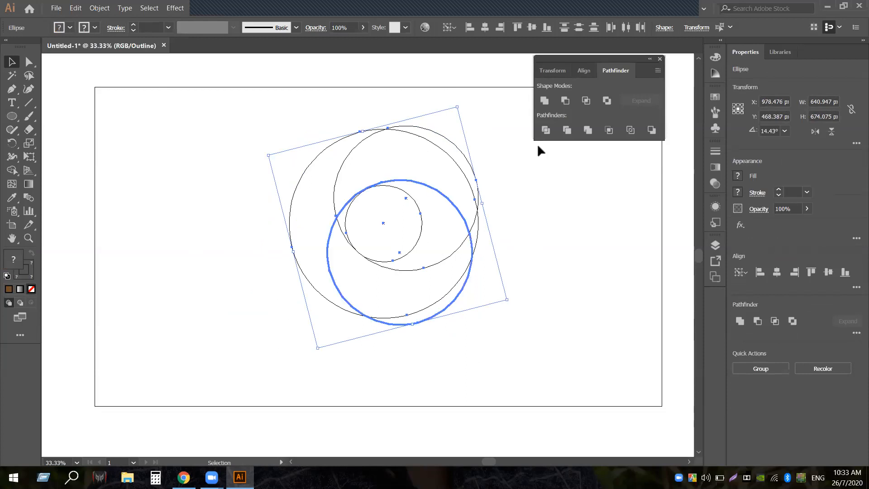
key(Down)
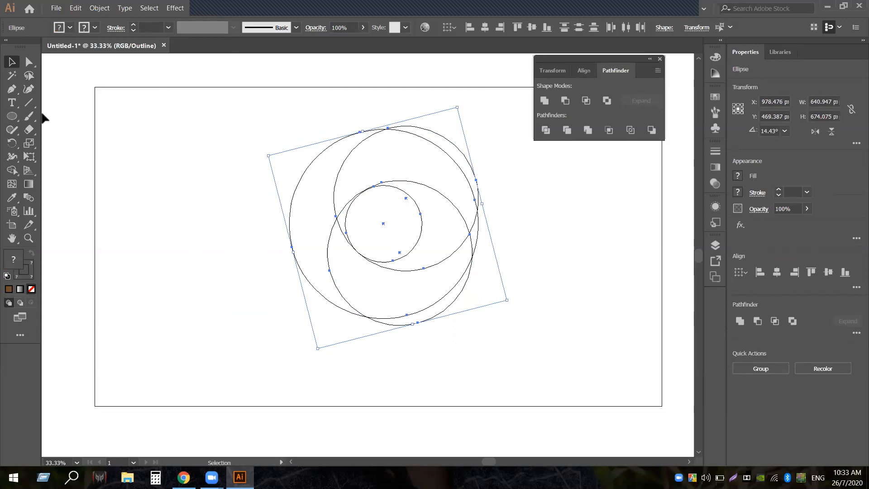
key(ctrl+y)
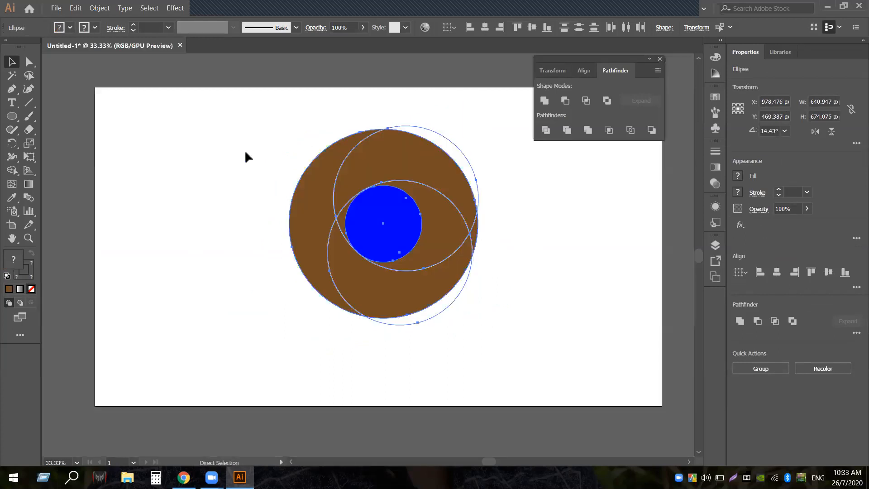
key(ctrl+shift+a)
Set the lower ellipse's stroke to 1 pt and reselect all the circles
click(462, 217)
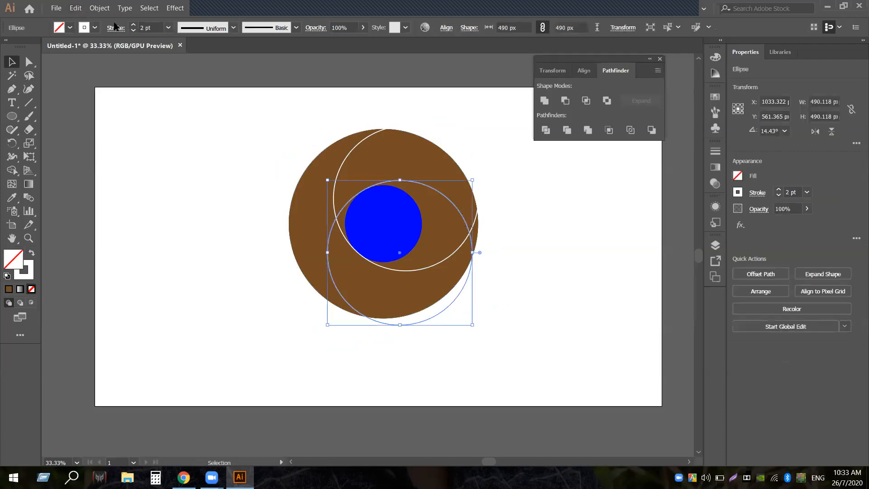
click(133, 26)
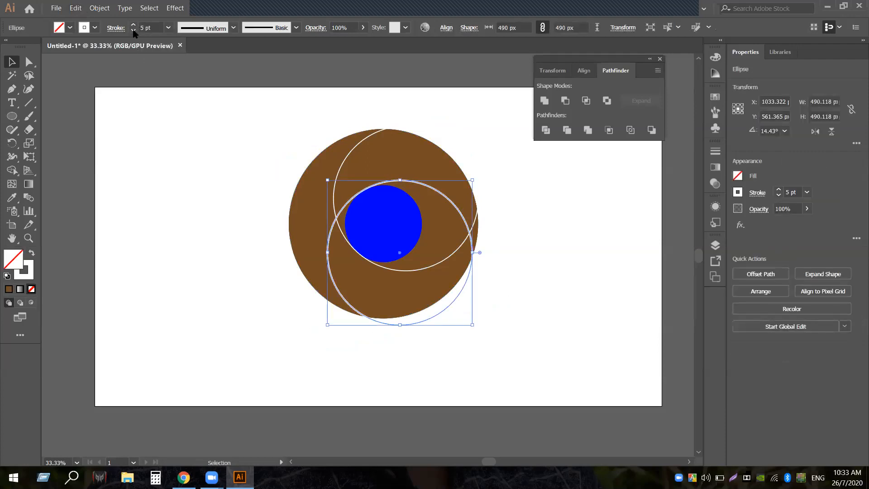
click(133, 30)
click(133, 30)
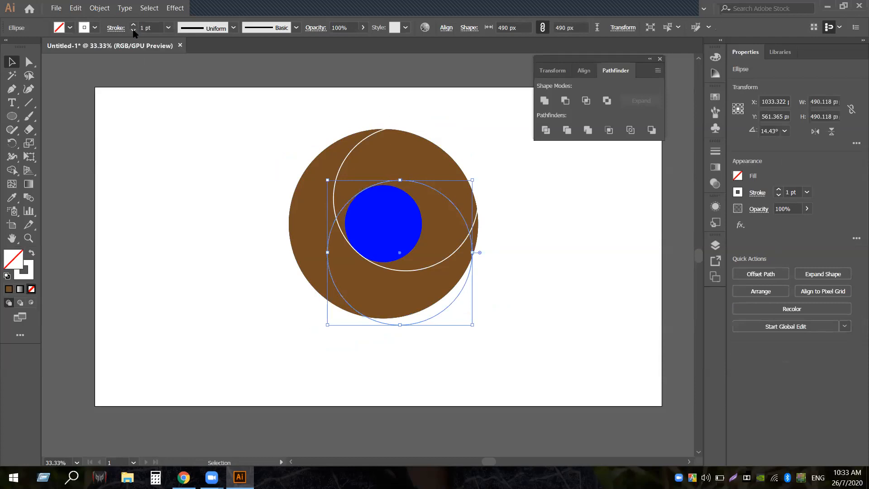
click(260, 299)
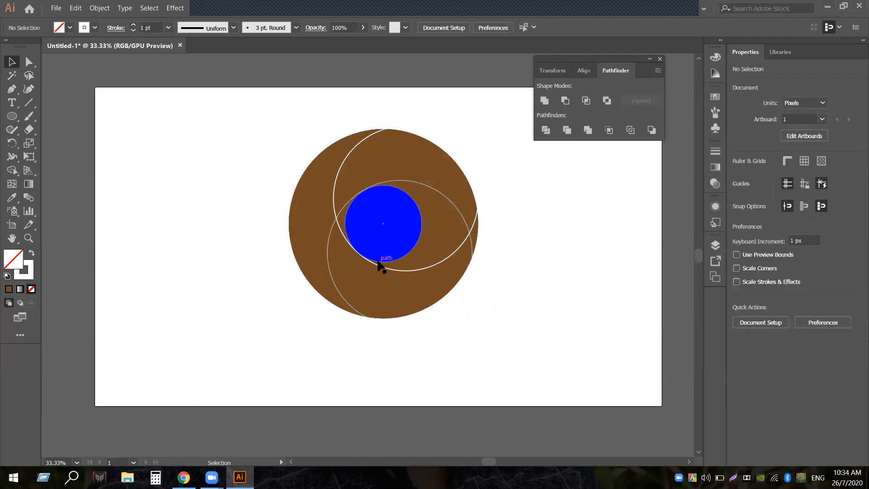
click(342, 257)
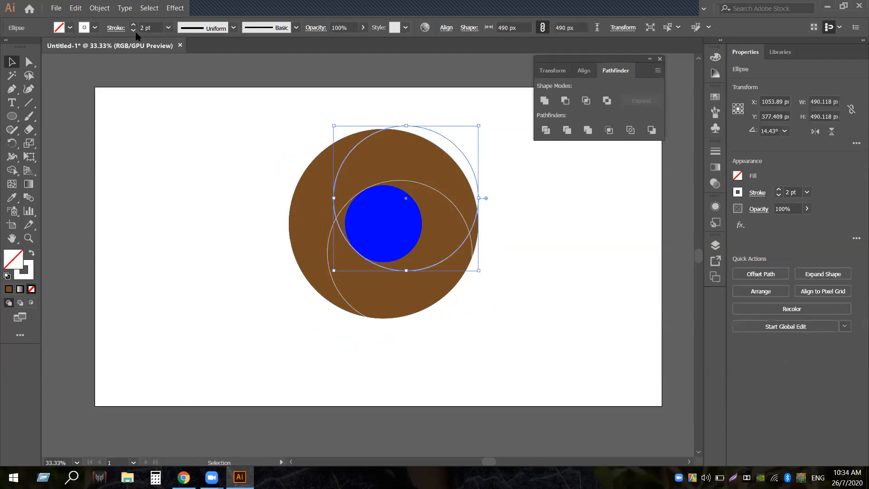
click(223, 163)
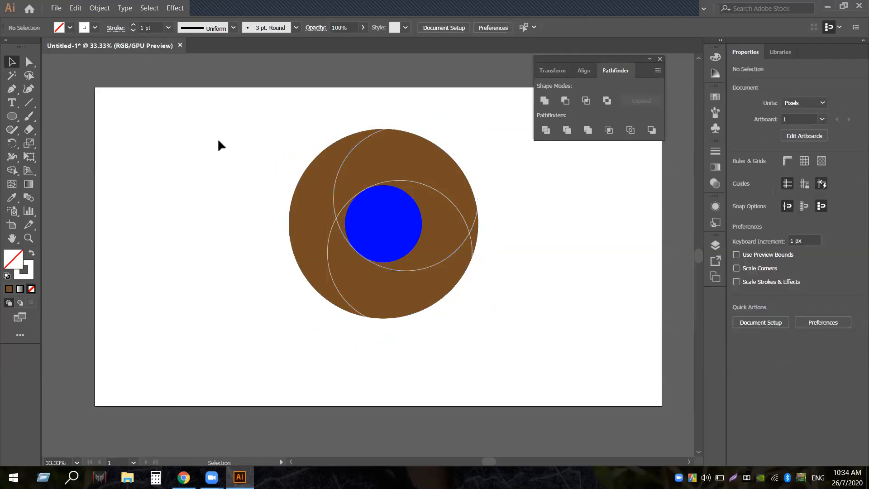
drag(430, 309, 484, 336)
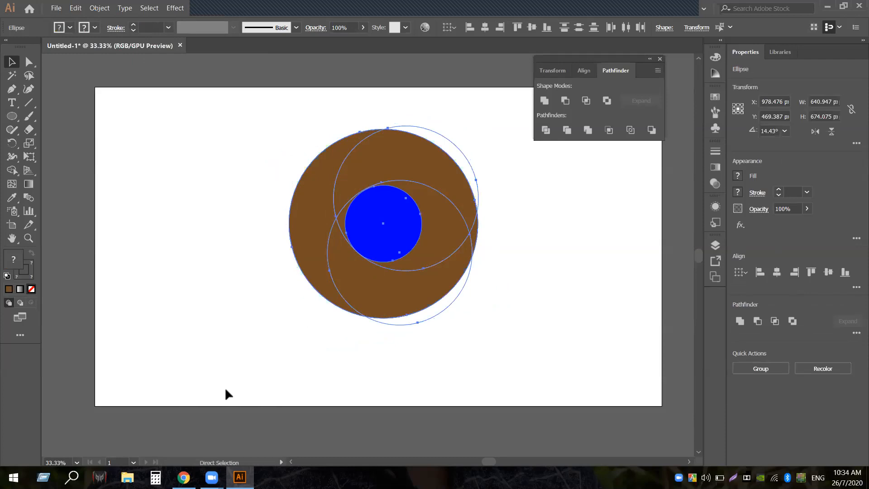
In Outline view, nudge the lower ellipse down and the upper ellipse up 1 px
key(ctrl+y)
click(451, 415)
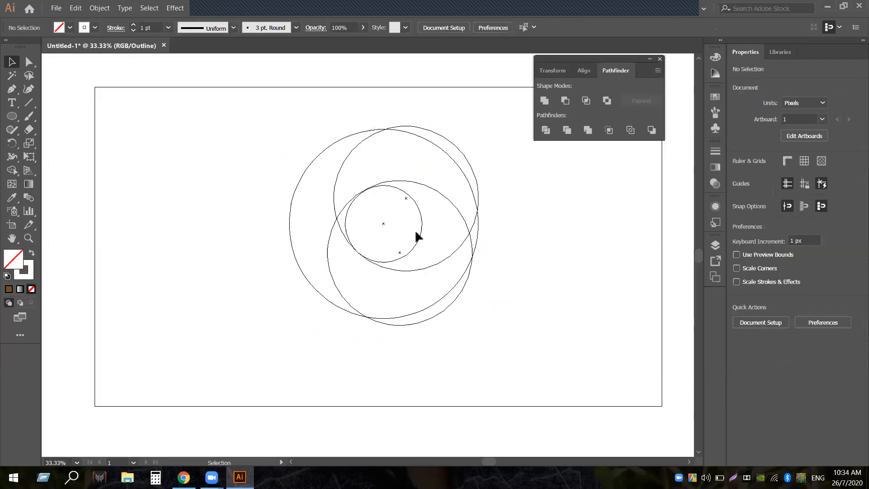
click(426, 183)
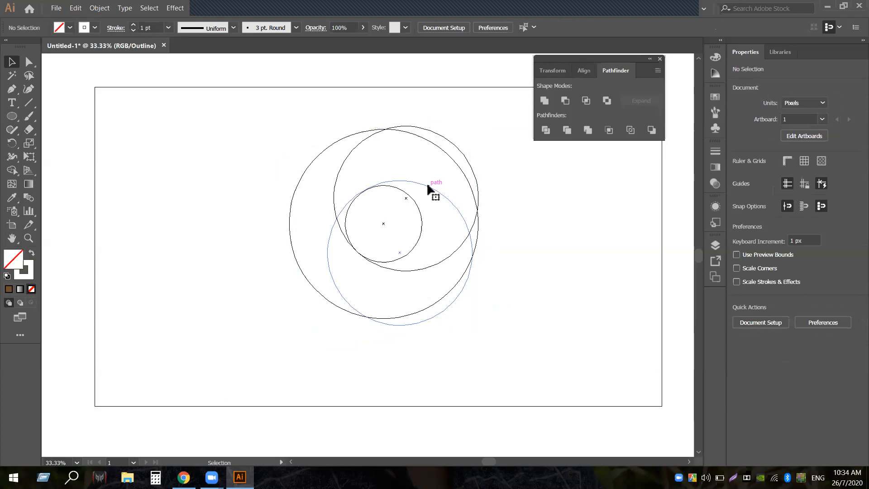
key(Down)
key(Down)
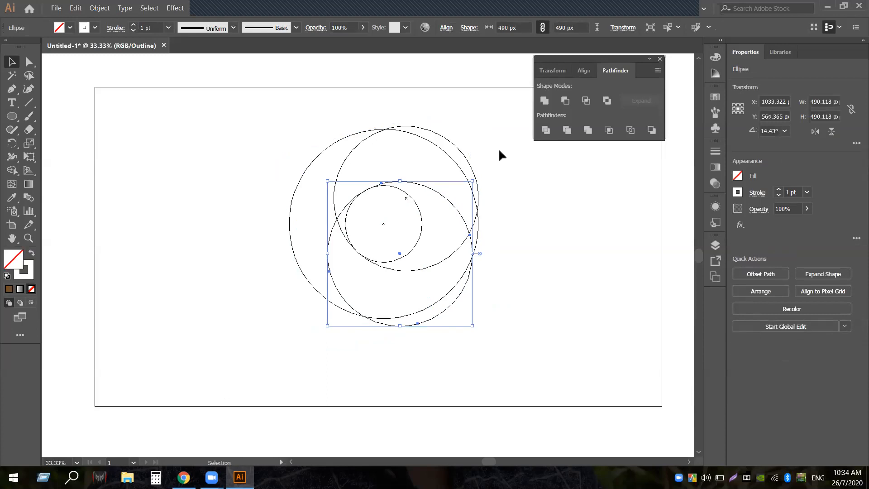
click(528, 269)
click(398, 270)
key(Up)
key(Up)
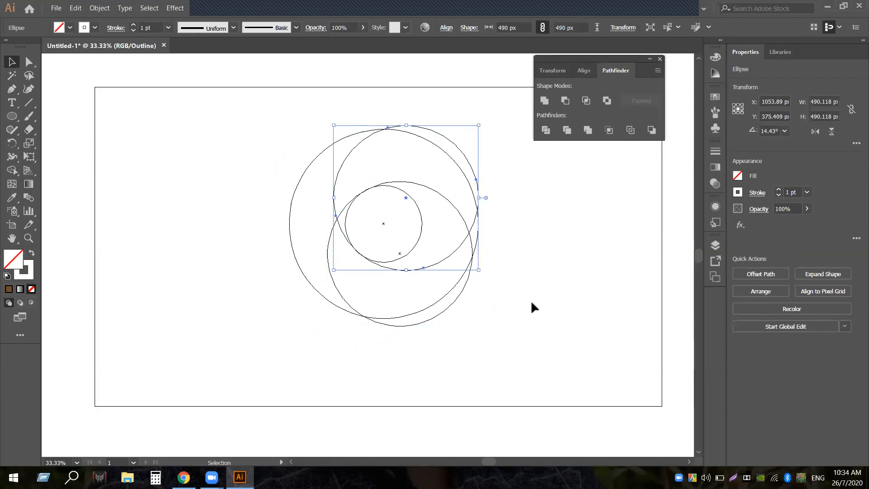
click(131, 194)
Return to Preview and select the brown circle and both ellipses together
drag(160, 140, 487, 351)
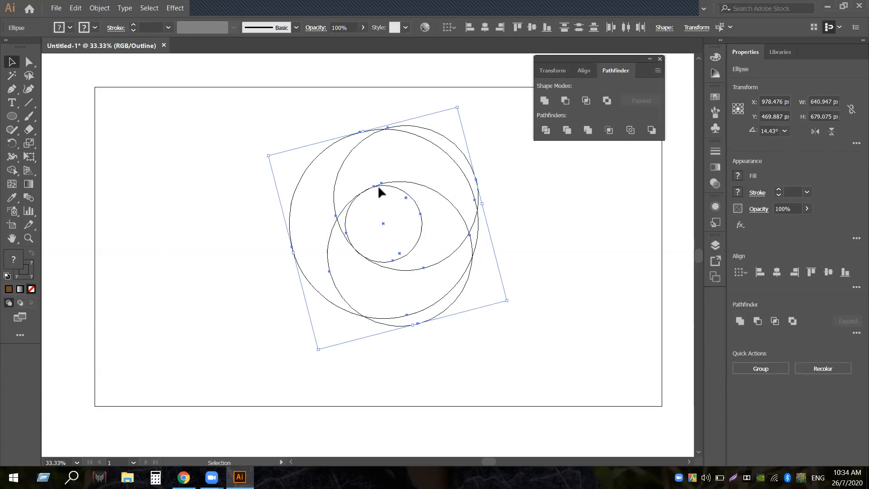
key(a)
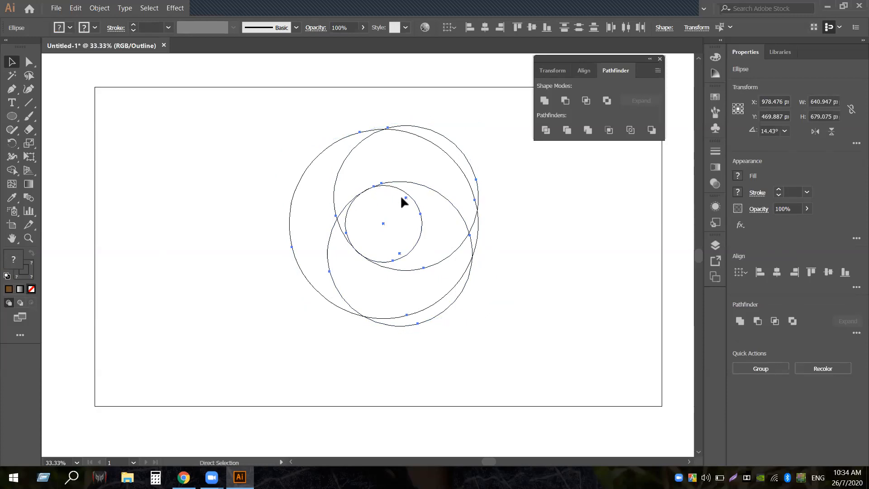
key(ctrl+y)
key(v)
click(211, 132)
drag(211, 132, 505, 333)
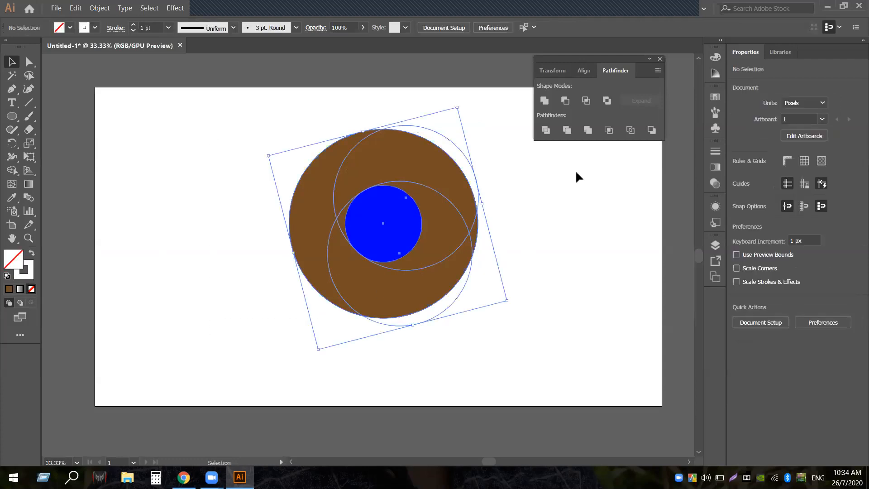
Divide the brown circle and ellipses with Pathfinder and ungroup the pieces
click(545, 130)
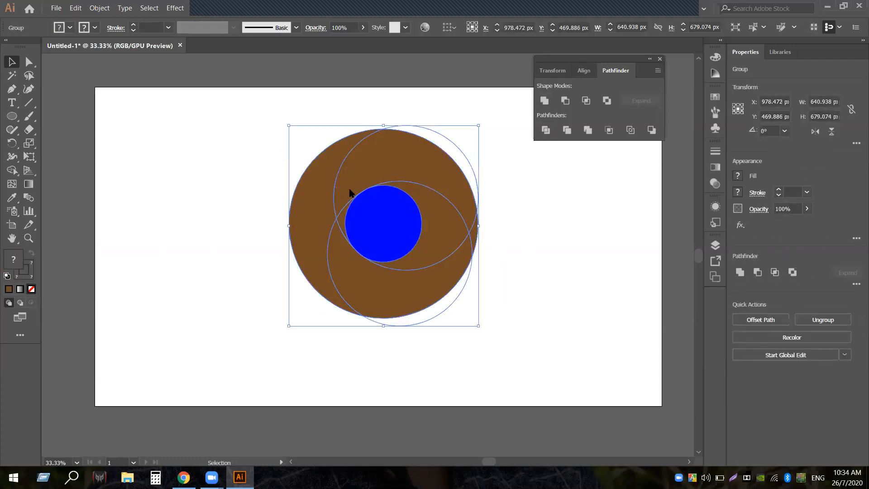
right_click(349, 192)
click(395, 273)
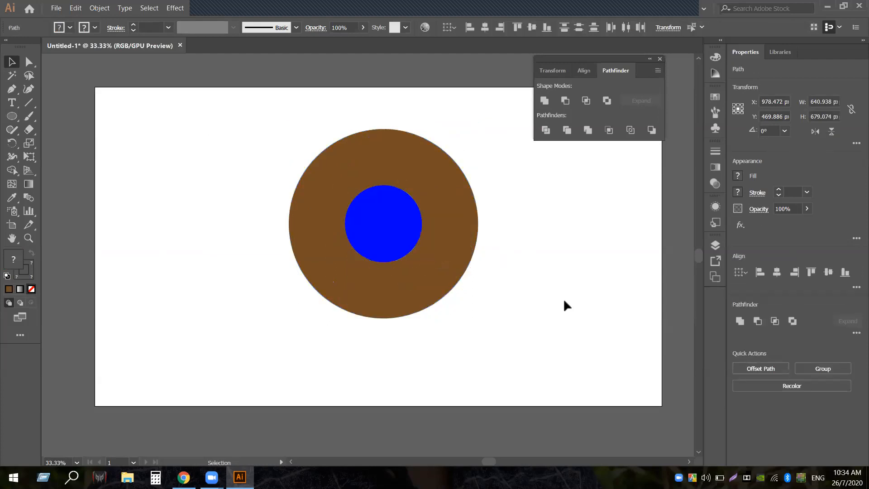
Pull the left, top and lower-right crescents apart to check them, then undo the moves
drag(317, 252, 267, 255)
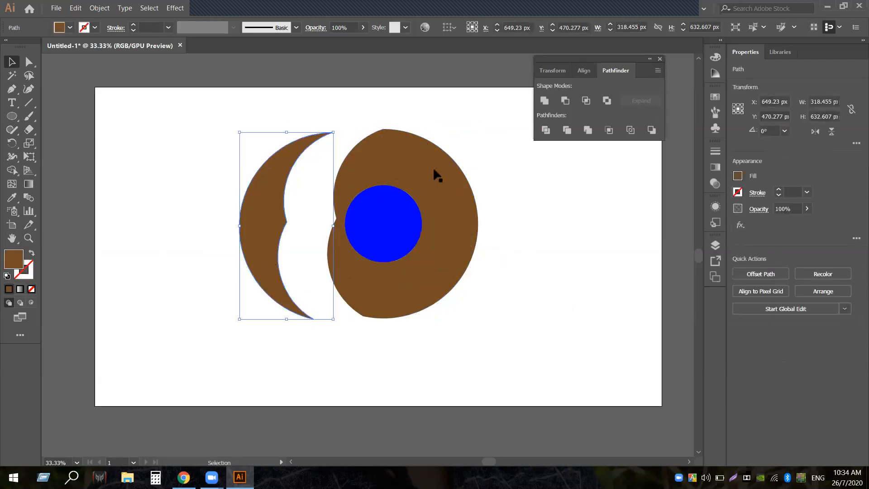
drag(430, 145, 429, 120)
drag(441, 219, 527, 245)
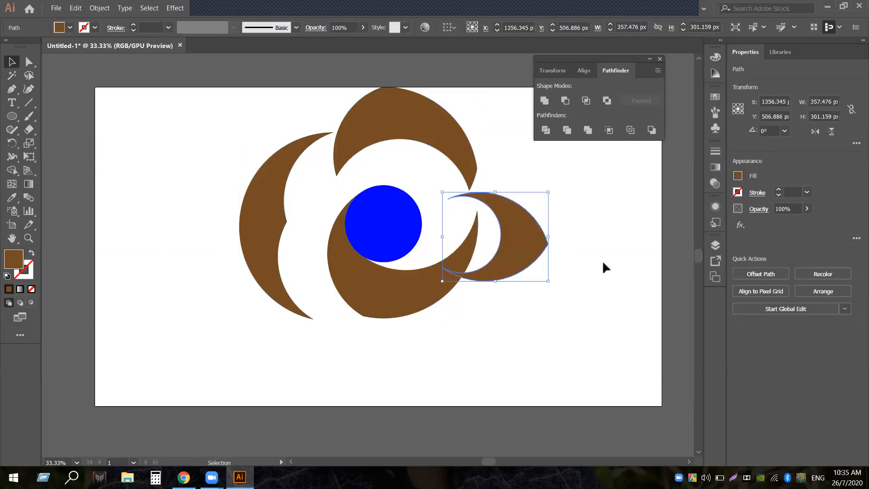
key(ctrl+z)
key(ctrl+z)
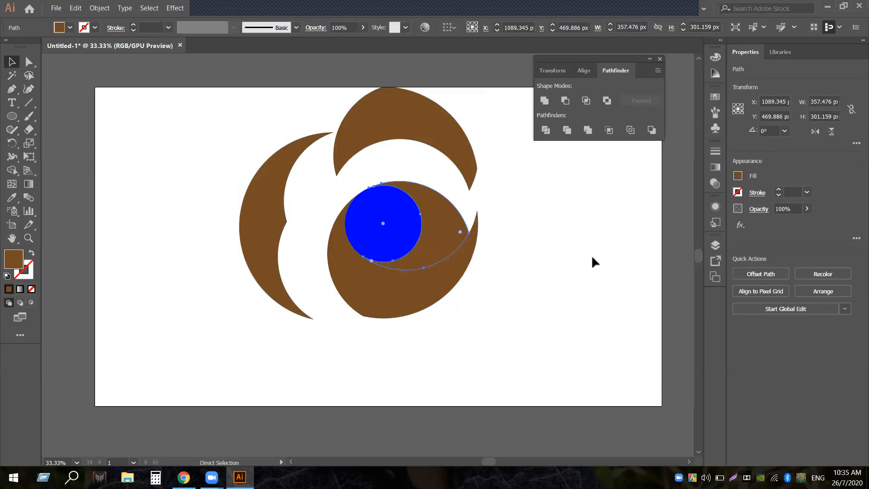
key(ctrl+z)
key(ctrl+z)
key(ctrl+z)
key(ctrl+z)
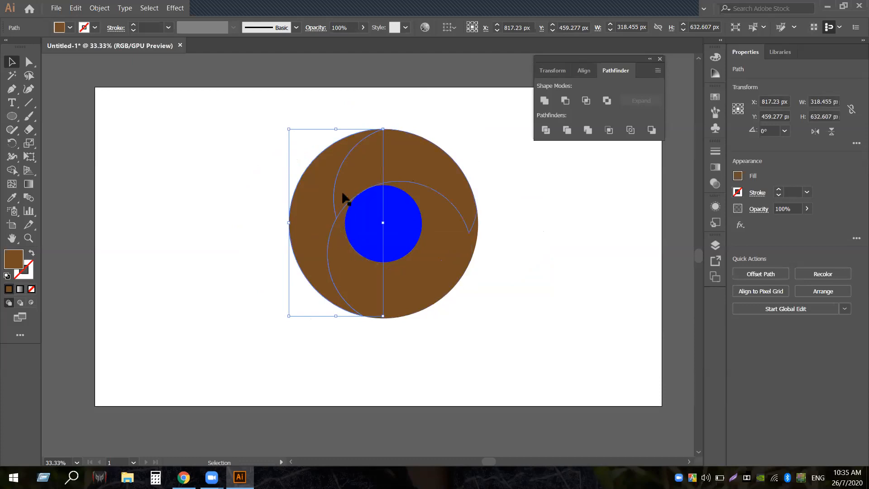
Merge the left and upper brown pieces into one with Pathfinder
click(432, 186)
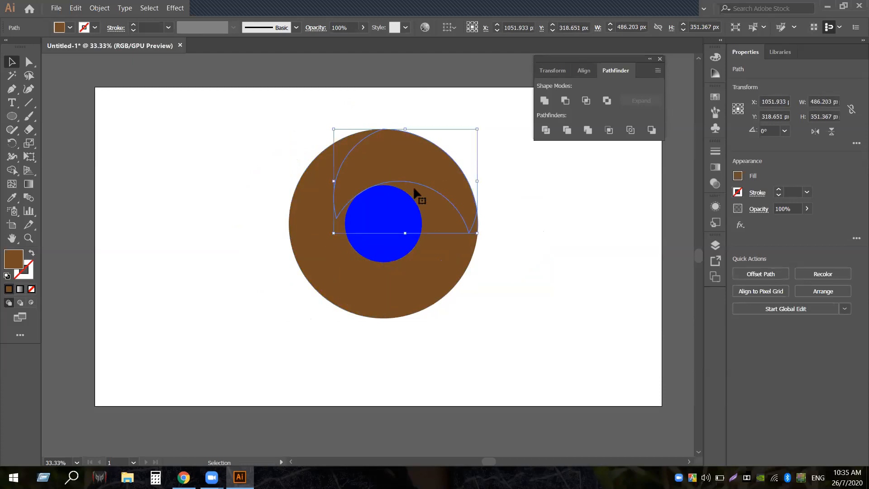
click(290, 236)
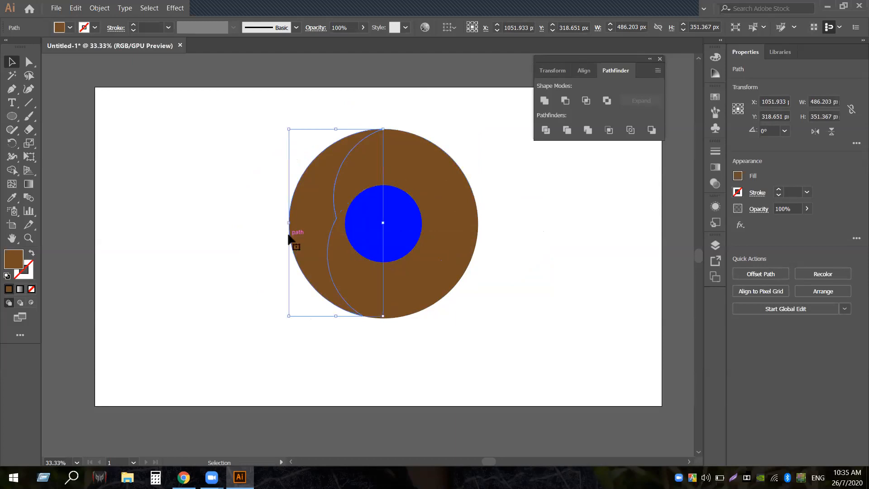
shift+click(453, 166)
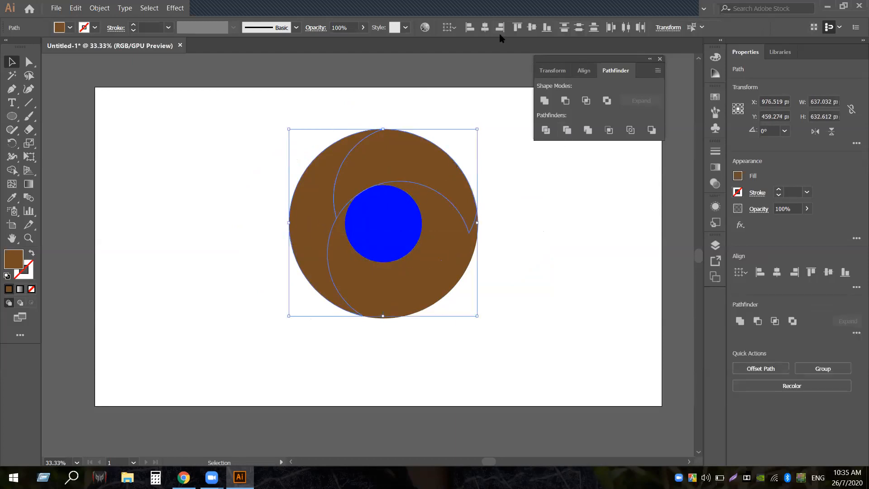
click(543, 104)
click(480, 353)
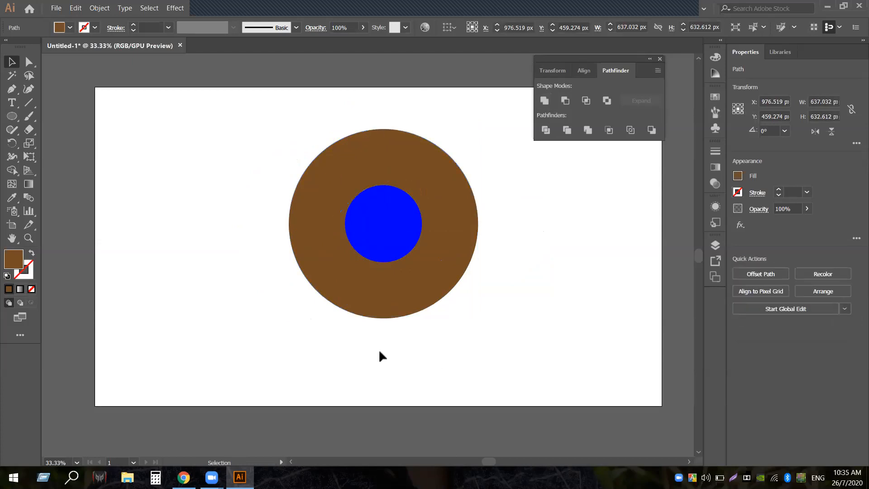
Combine the lower crescent piece with the other circle path
click(366, 318)
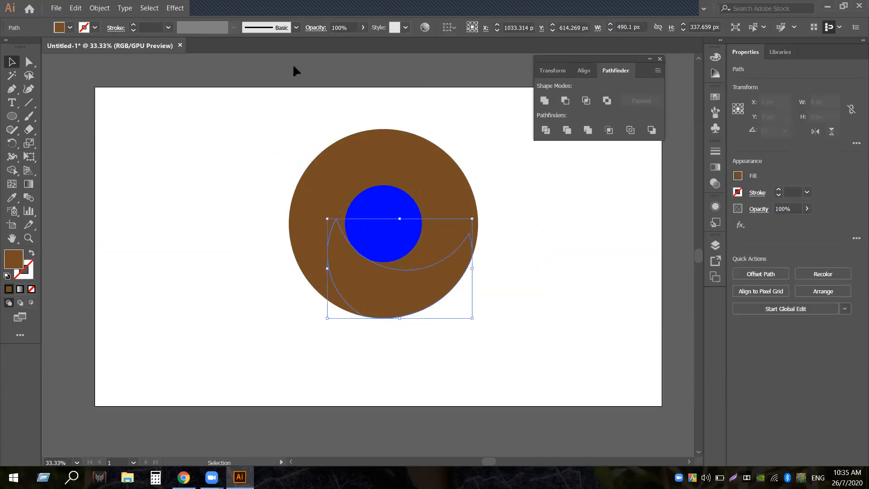
shift+click(342, 218)
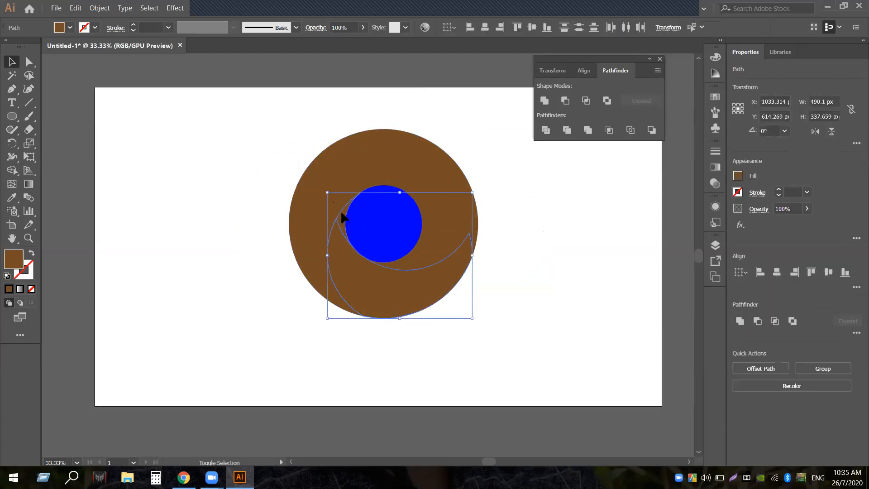
click(545, 101)
click(513, 210)
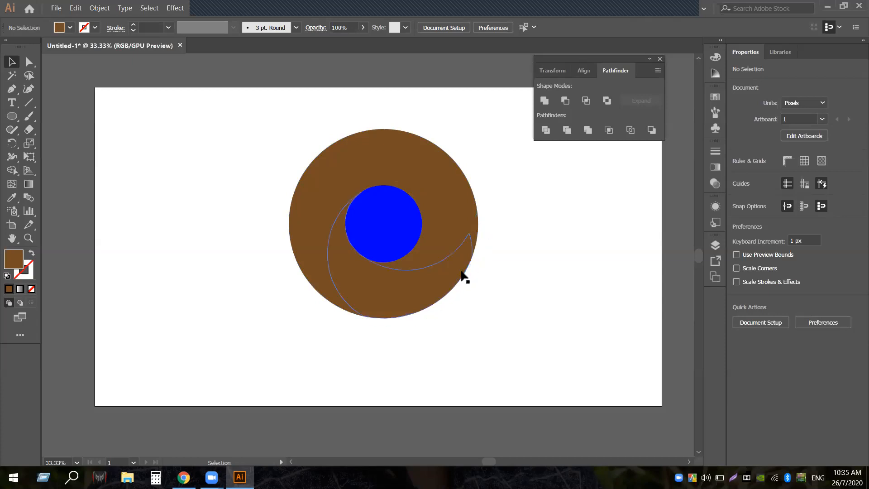
Check the resulting group of pieces with the Selection and Direct Selection tools
click(331, 278)
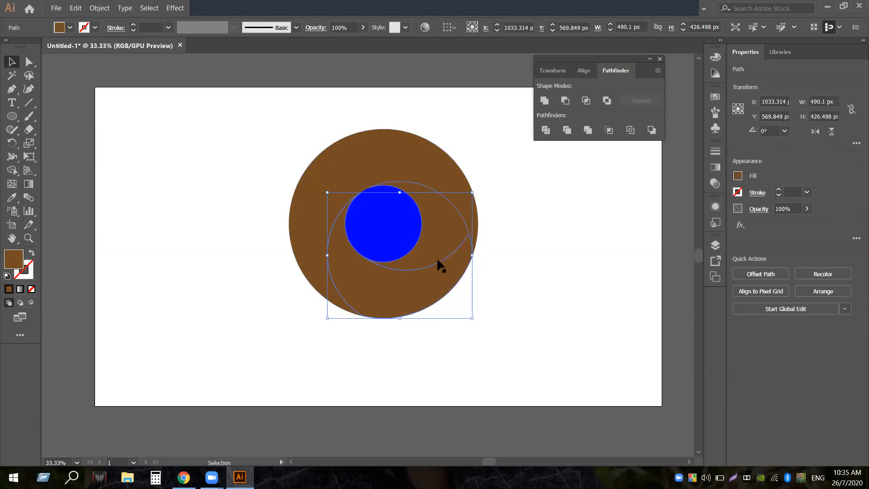
key(a)
key(v)
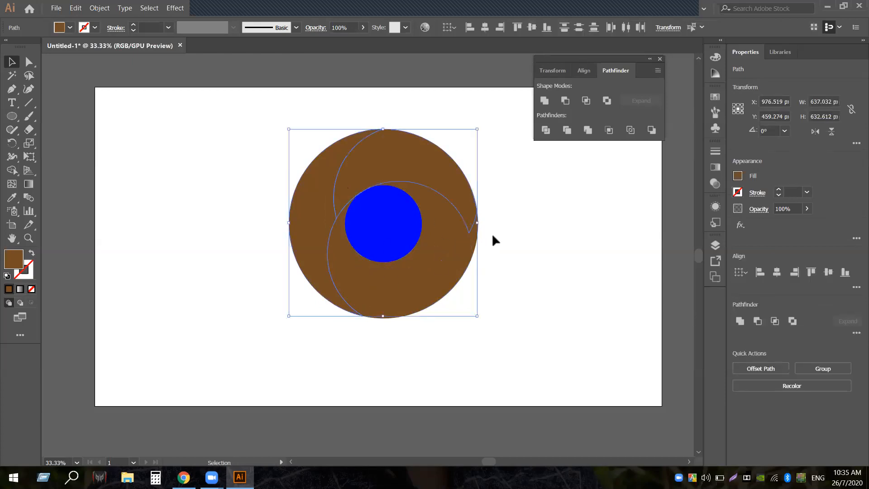
click(288, 303)
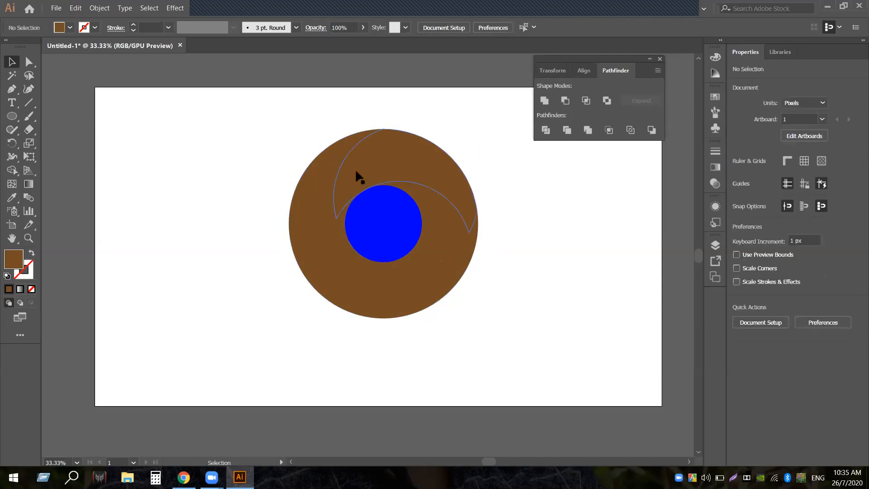
click(352, 168)
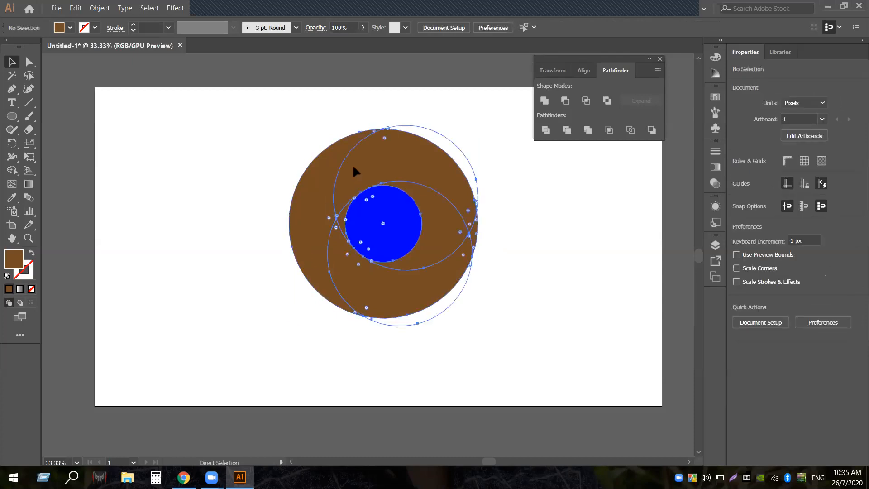
click(248, 226)
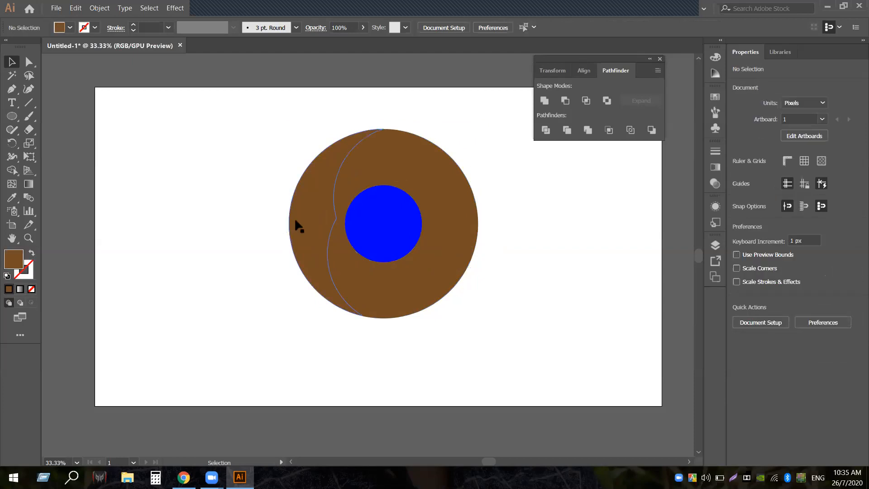
click(334, 213)
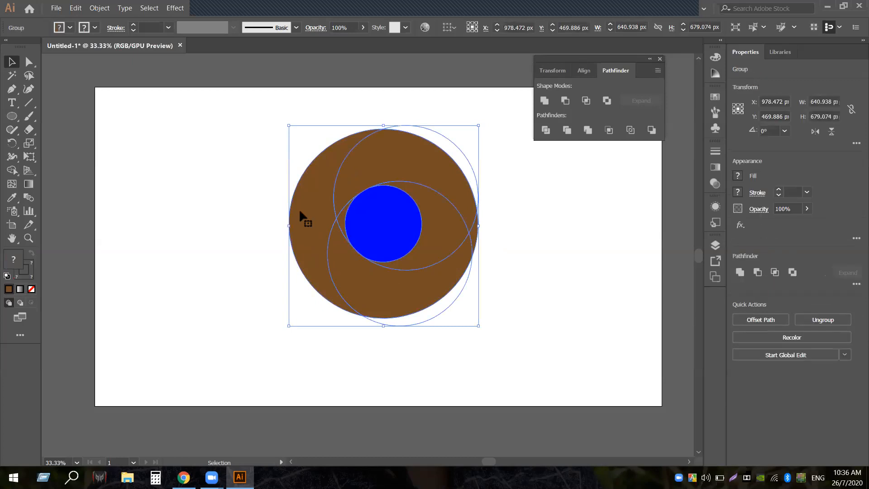
Ungroup the divided pieces and unite the left crescent with the right half of the circle
right_click(329, 195)
click(349, 275)
click(297, 273)
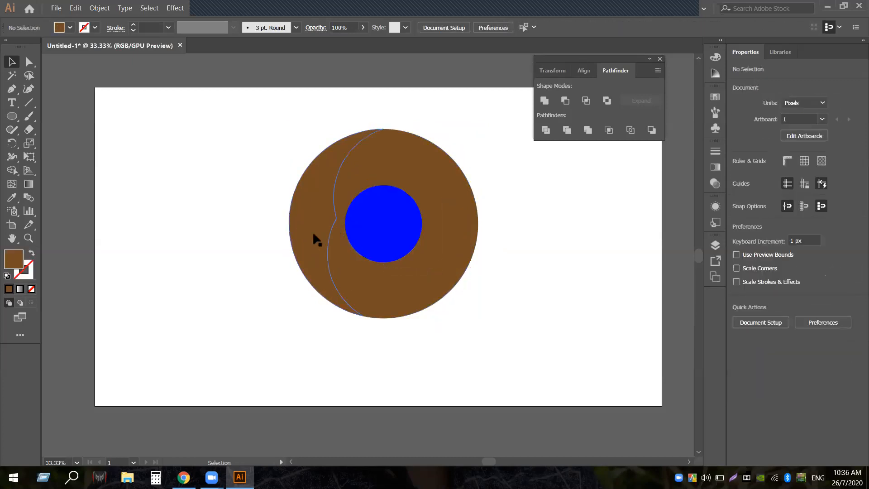
click(365, 186)
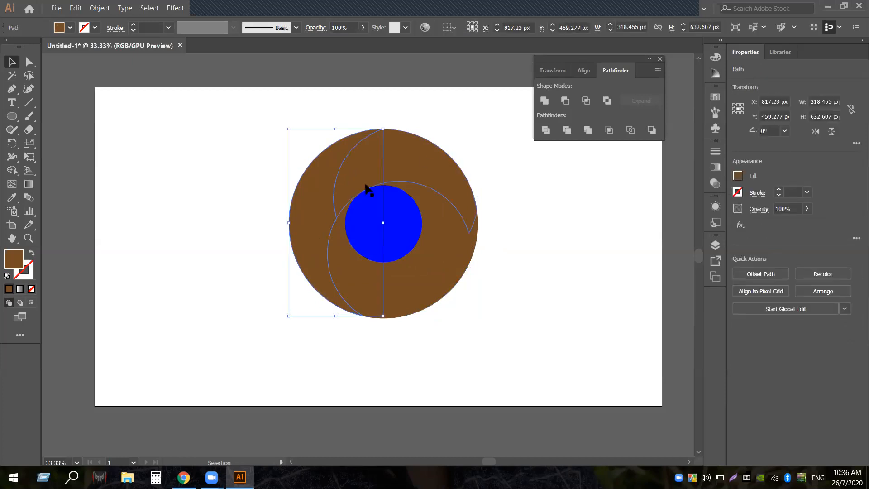
shift+click(431, 167)
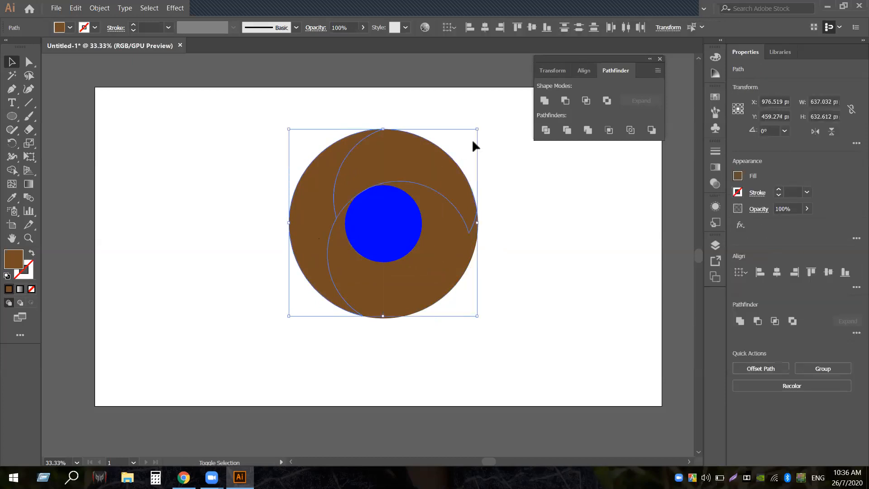
click(547, 100)
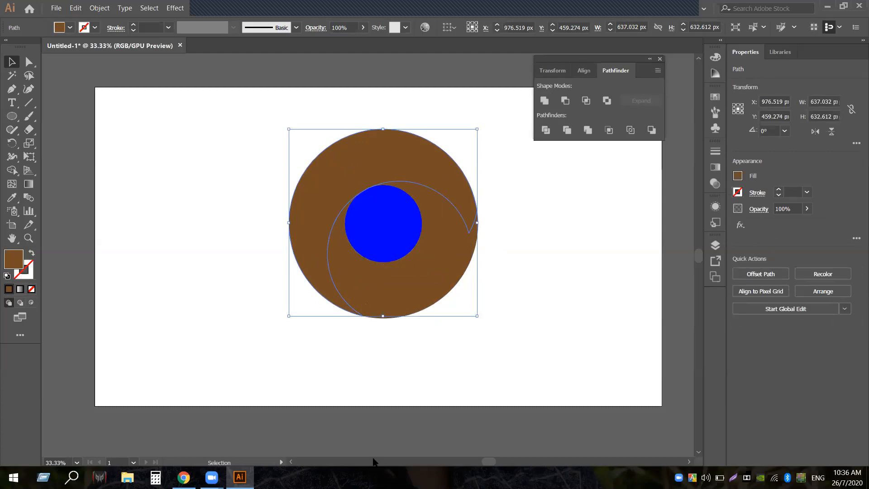
Unite the lower crescent piece with its neighbouring piece into one lens shape
click(382, 376)
click(362, 316)
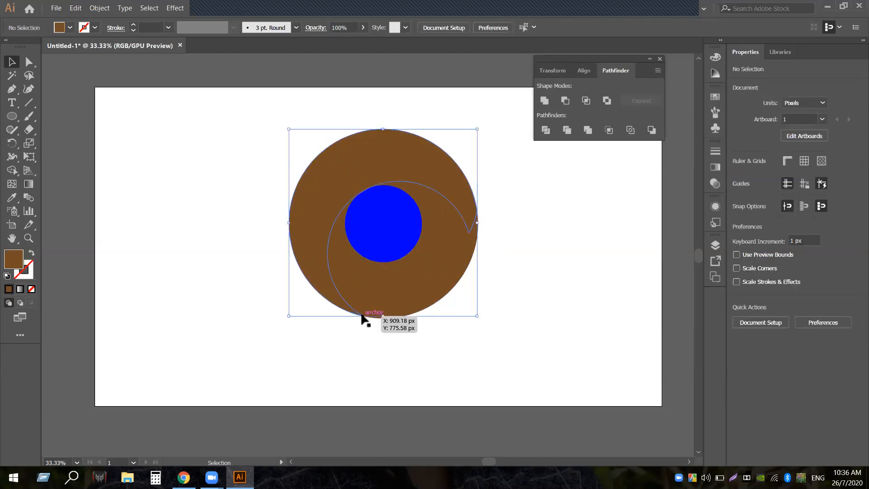
click(517, 312)
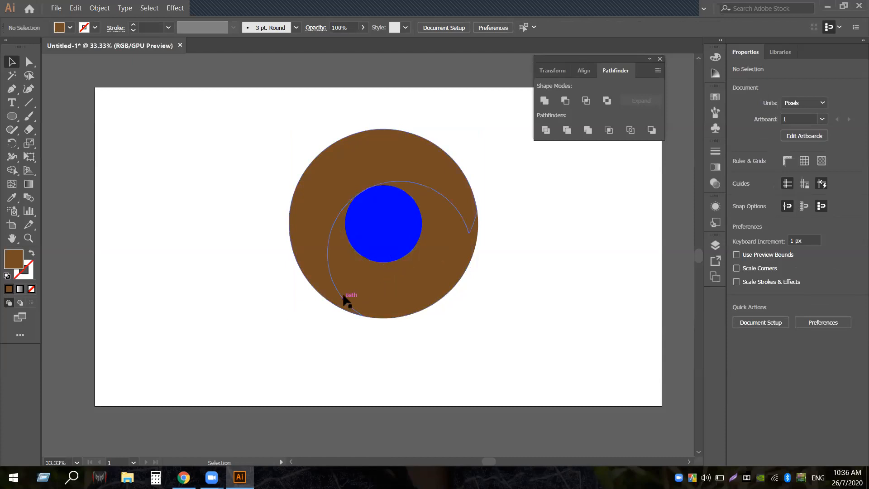
click(337, 228)
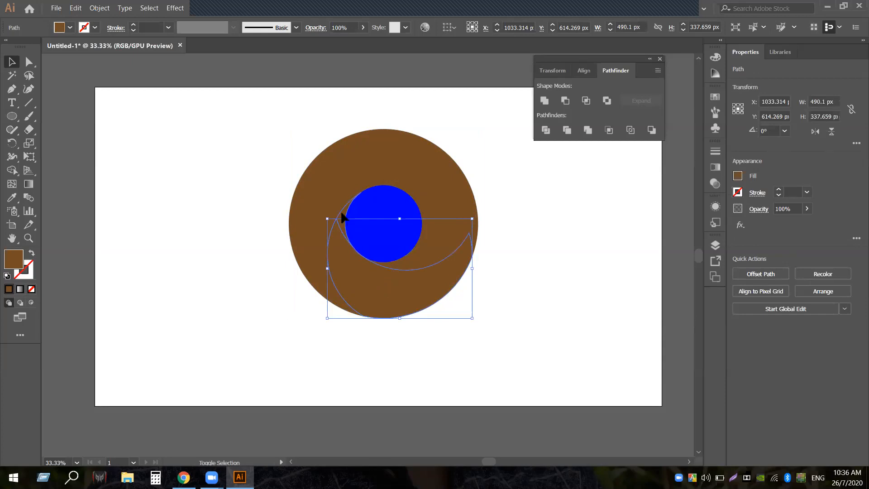
shift+click(398, 188)
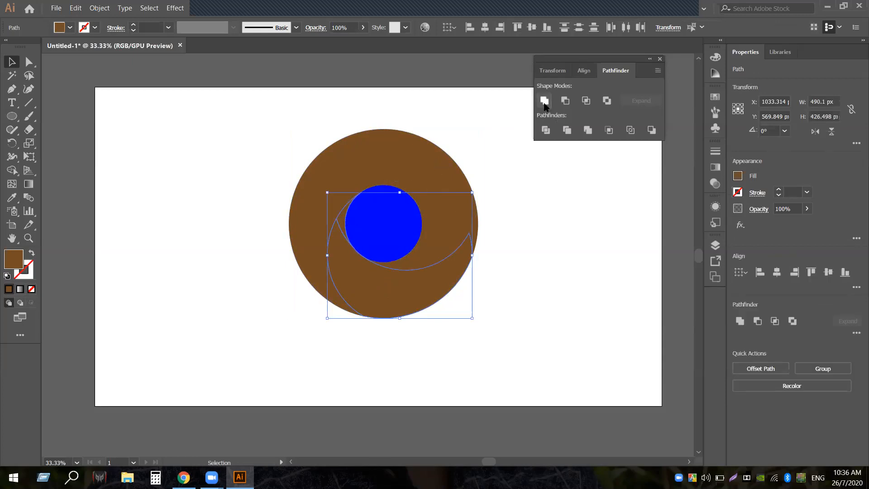
click(536, 253)
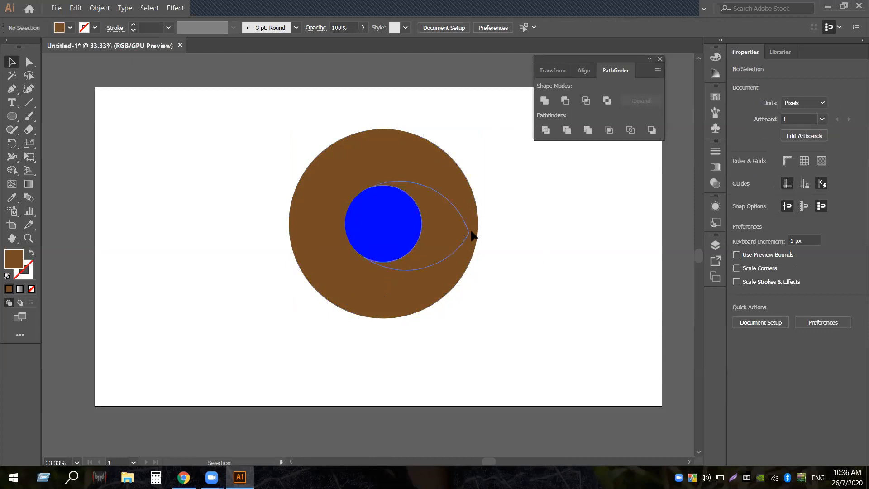
Pull the lens piece and a right-edge sliver out to inspect them, then undo the moves
drag(471, 234, 591, 237)
key(a)
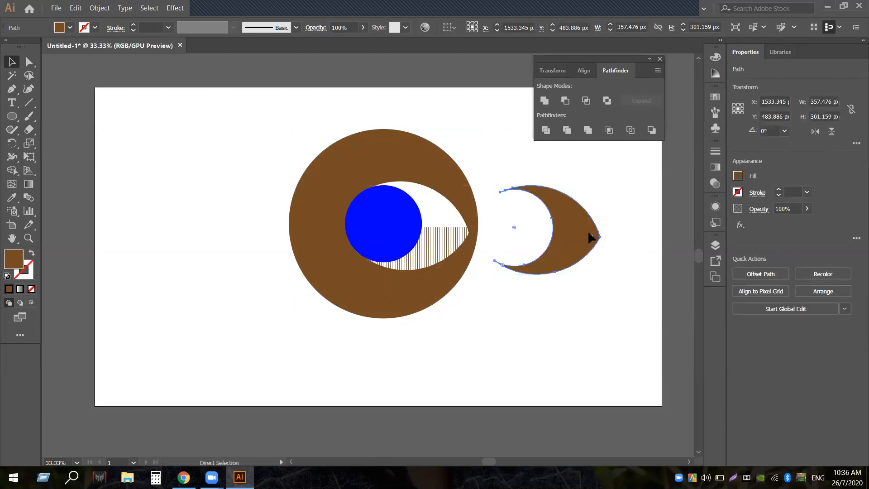
key(ctrl+z)
click(496, 233)
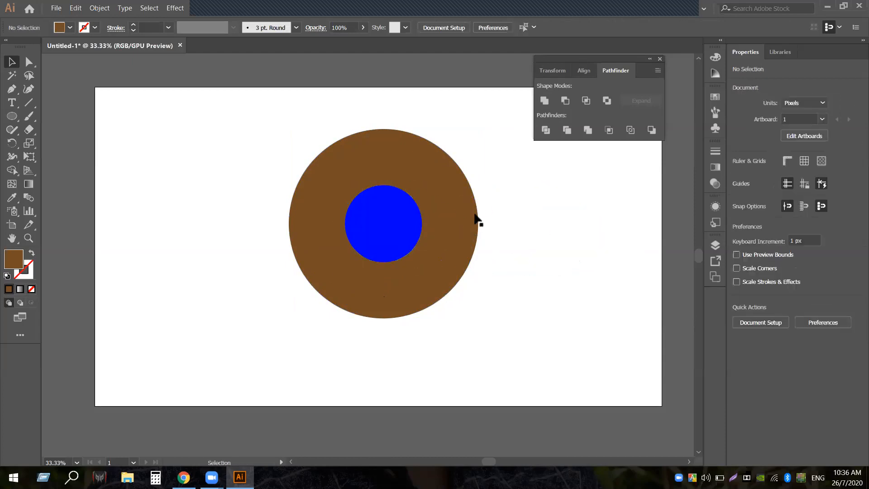
drag(474, 229, 567, 232)
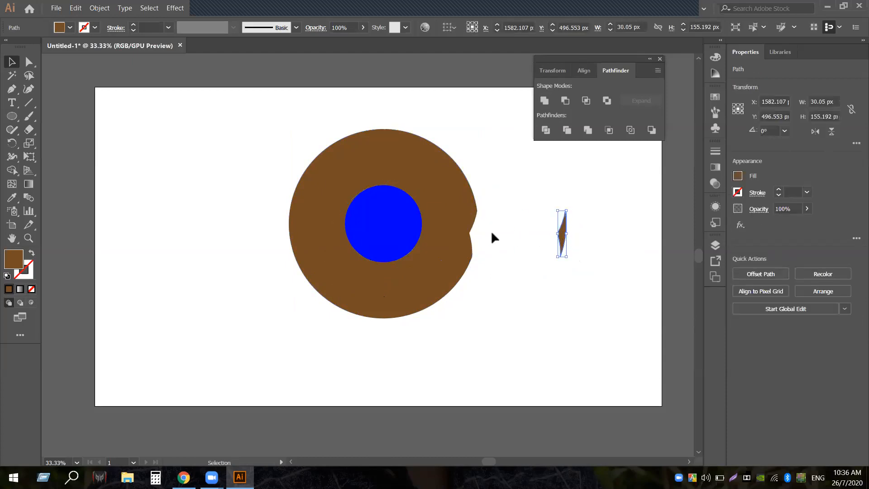
click(384, 220)
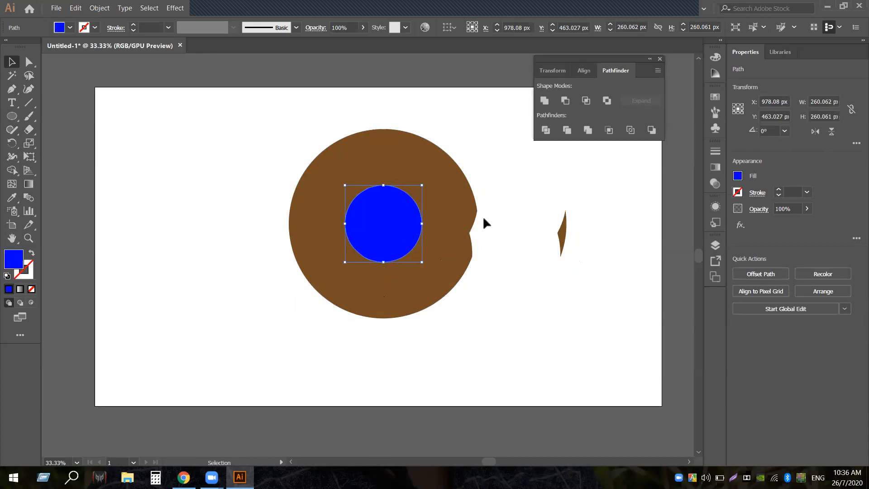
key(a)
key(ctrl+z)
key(v)
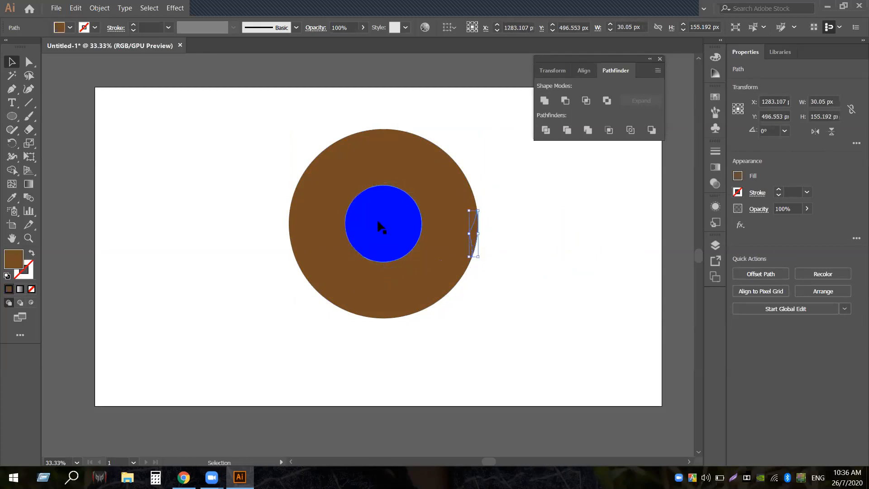
Delete the blue inner circle and draw a 308 × 108 px rectangle across the ring's right side
click(378, 223)
key(Delete)
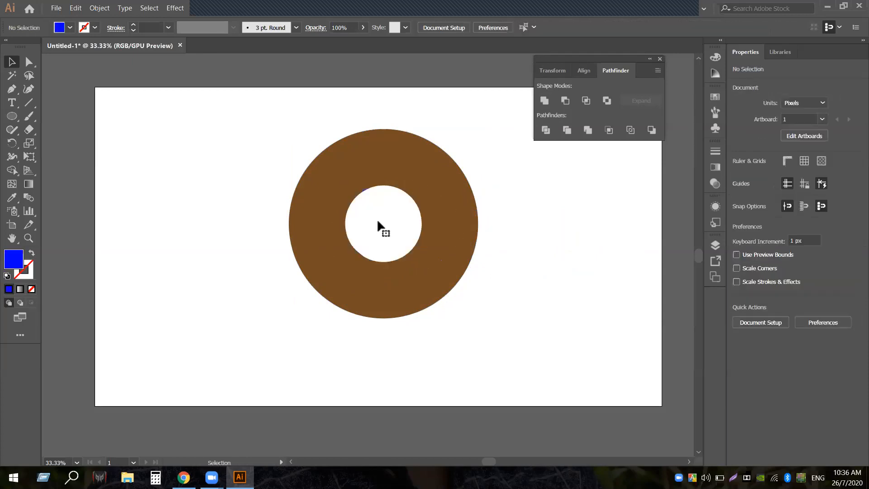
drag(12, 117, 68, 118)
drag(408, 216, 499, 248)
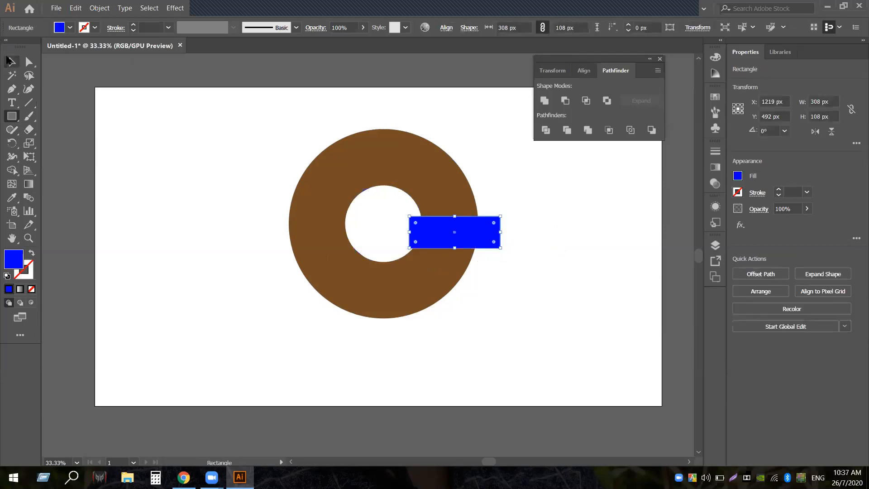
Cut a gap in the ring with the Shape Builder using the rectangle, then undo back to both shapes
click(11, 61)
drag(377, 206, 521, 253)
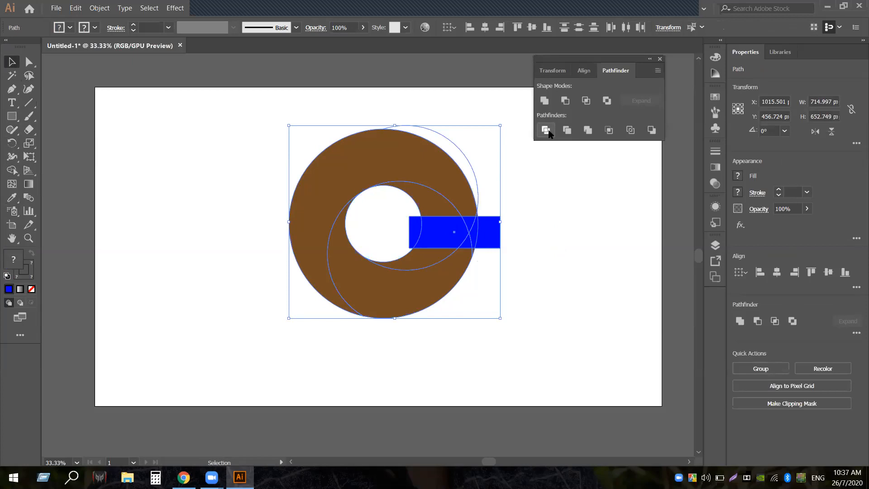
click(12, 170)
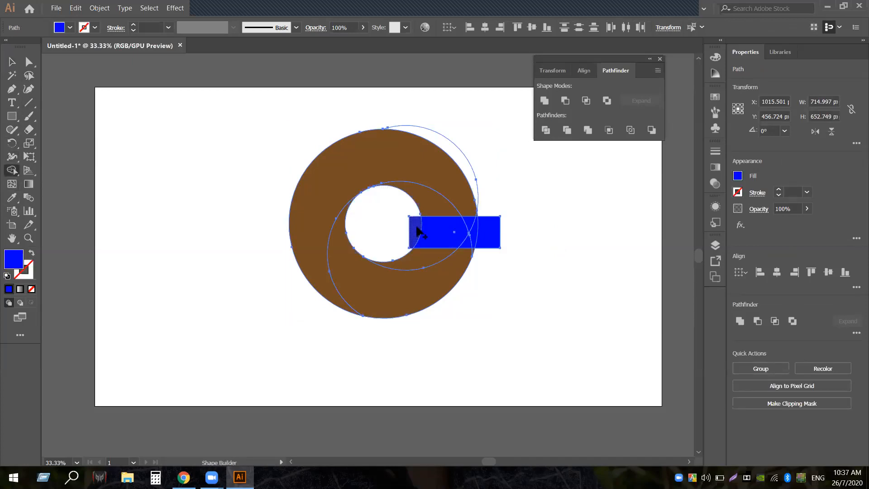
drag(417, 233, 512, 226)
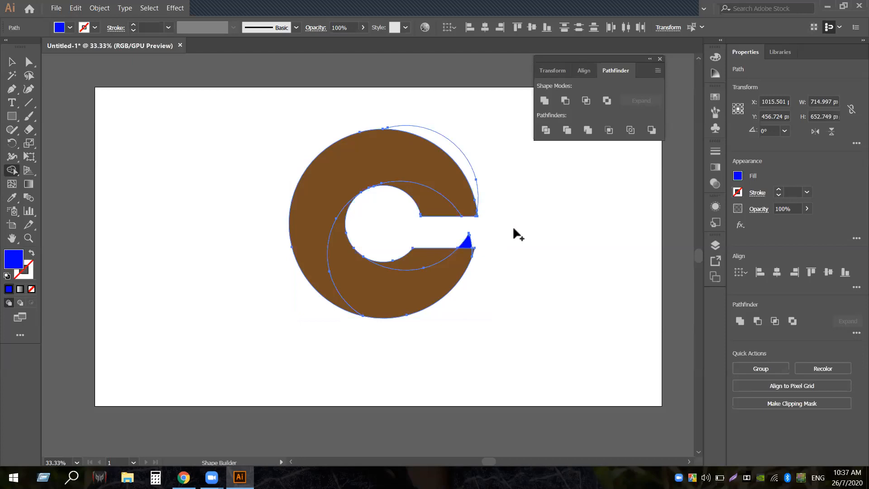
click(12, 62)
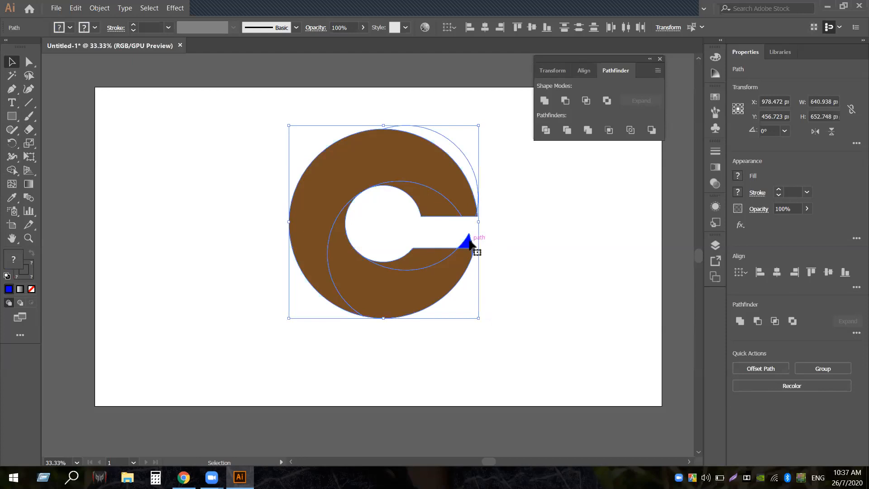
key(Delete)
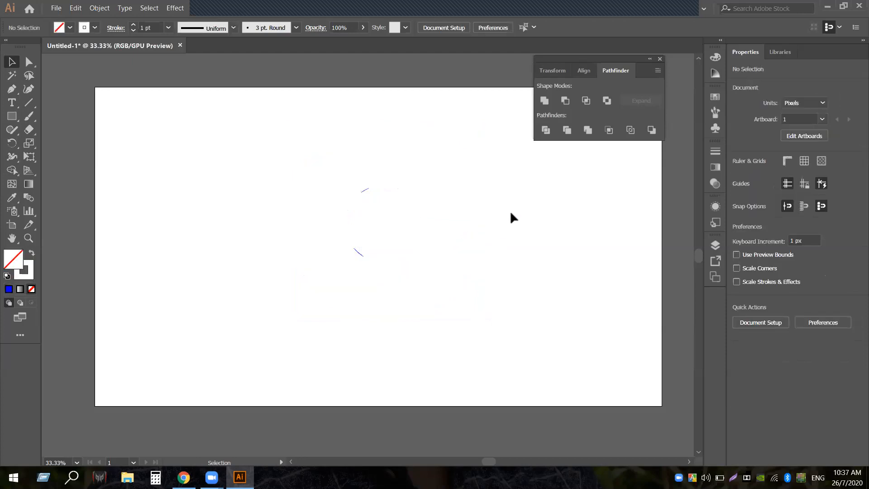
key(ctrl+z)
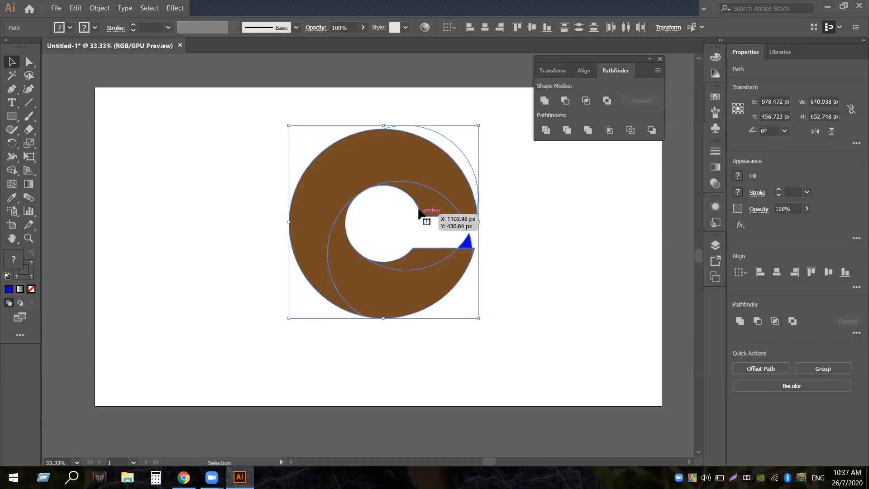
key(ctrl+z)
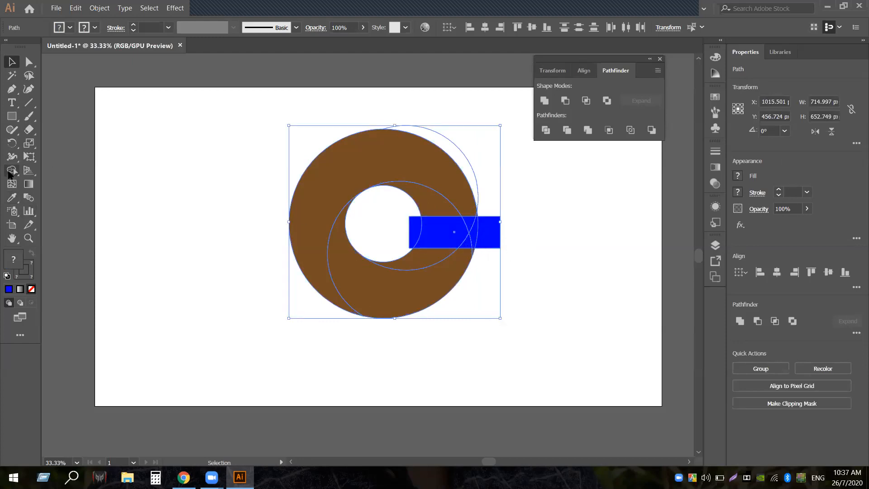
Remove the rectangle's regions from the ring again, inspect the ring's anchors, and undo the cut
click(11, 169)
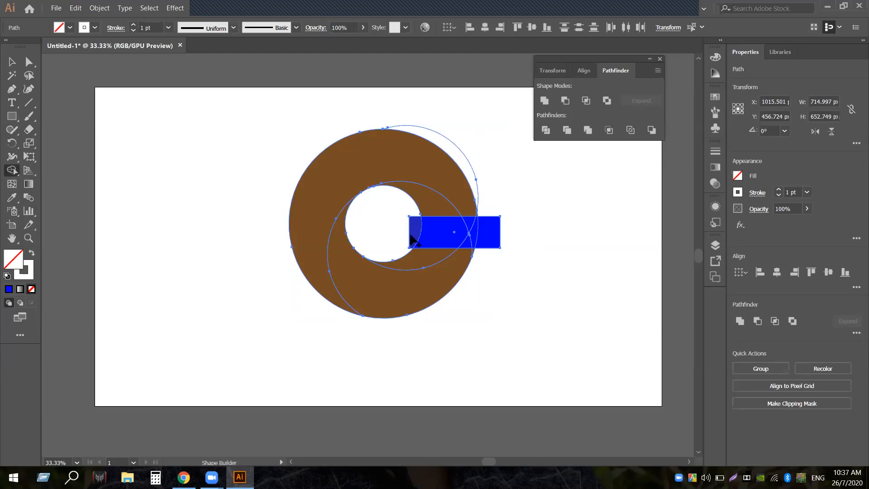
drag(412, 237, 536, 233)
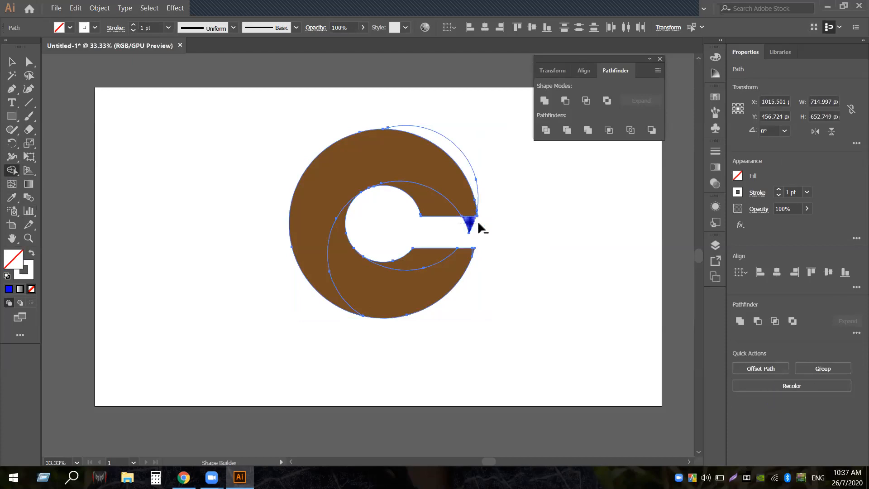
click(12, 62)
click(252, 235)
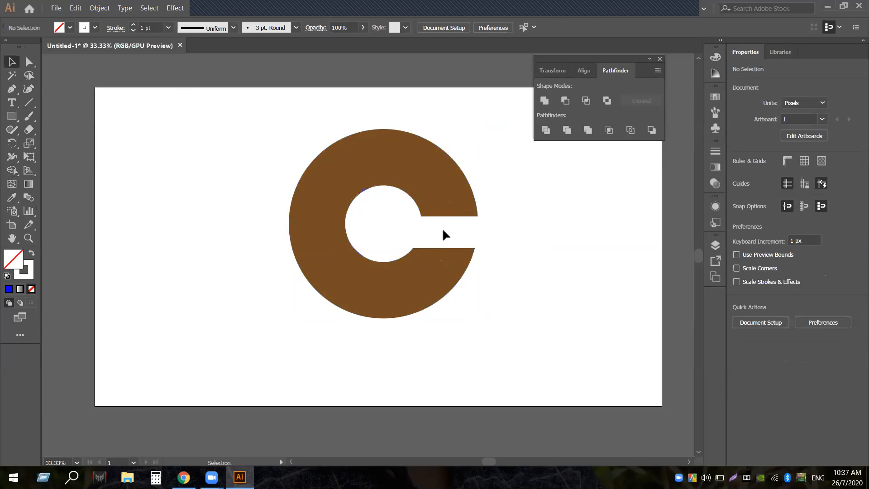
key(a)
click(409, 220)
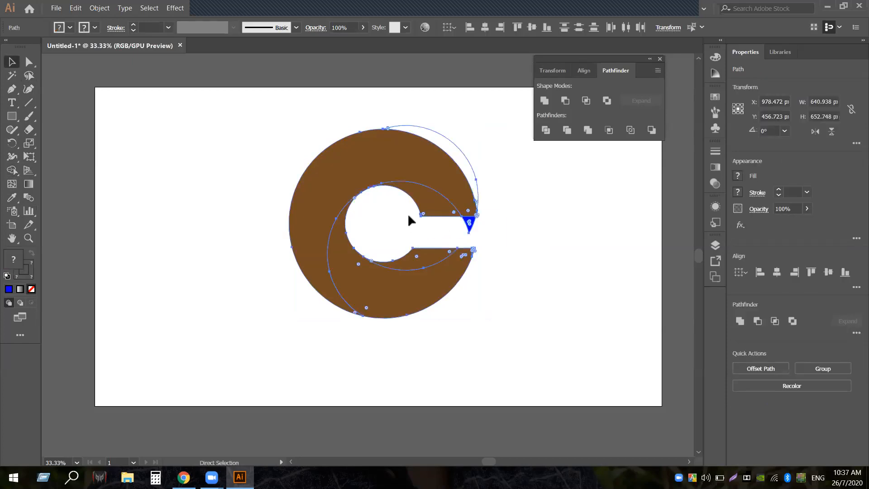
key(ctrl+z)
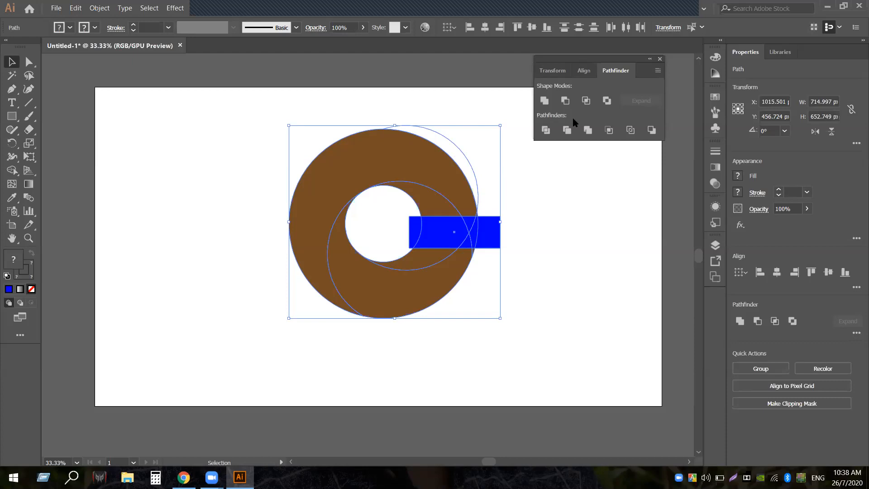
Divide the ring and rectangle with Pathfinder Divide and ungroup the resulting pieces
click(545, 131)
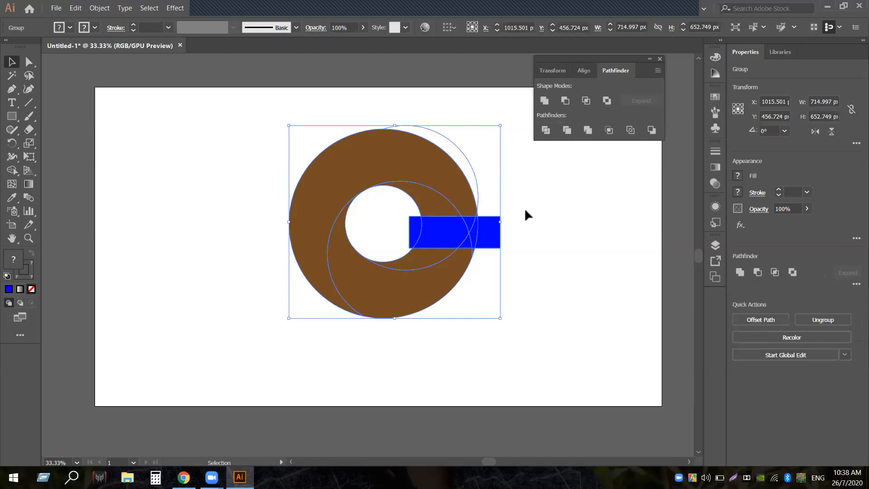
click(525, 211)
right_click(468, 226)
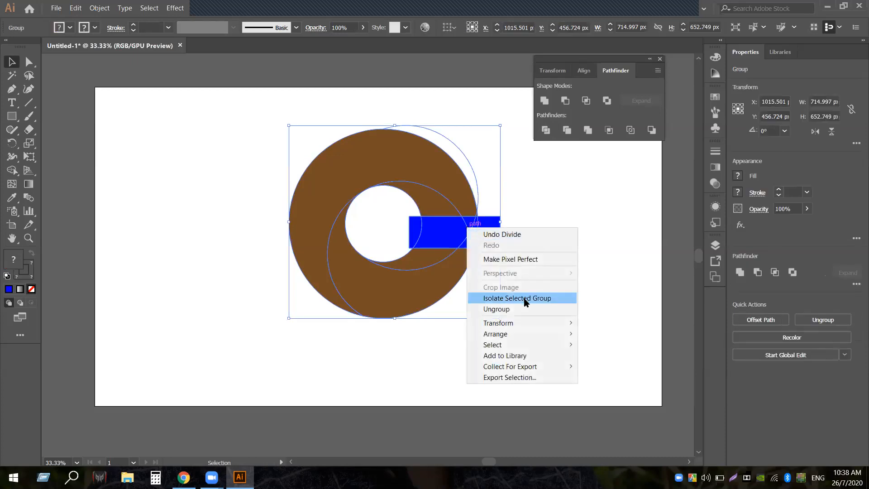
click(502, 308)
click(520, 267)
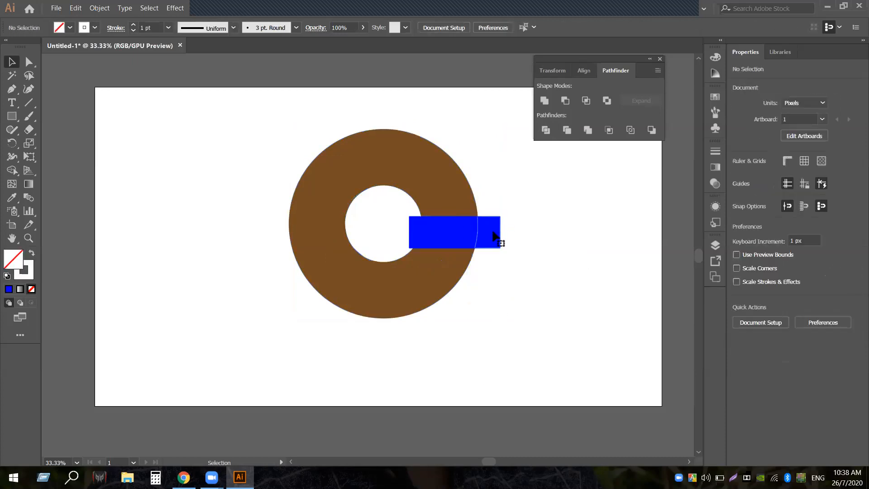
Delete every blue rectangle fragment outside, inside and along the edge of the ring
click(494, 236)
key(Delete)
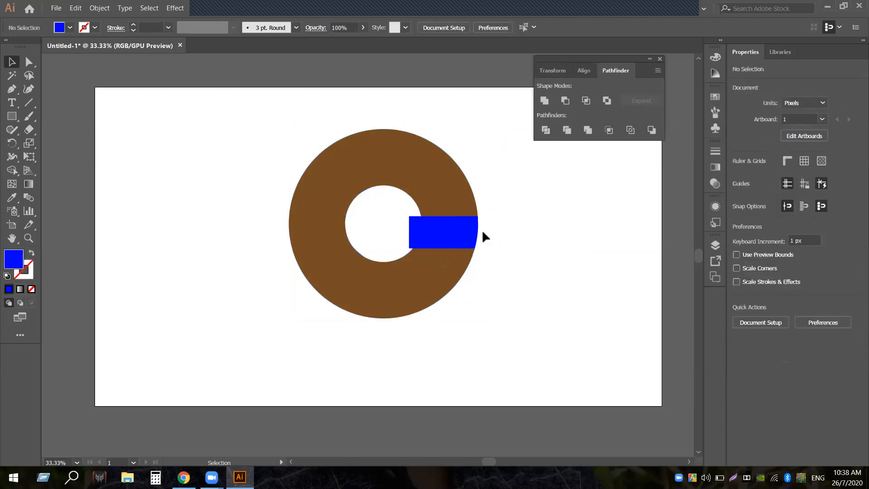
click(454, 238)
key(Delete)
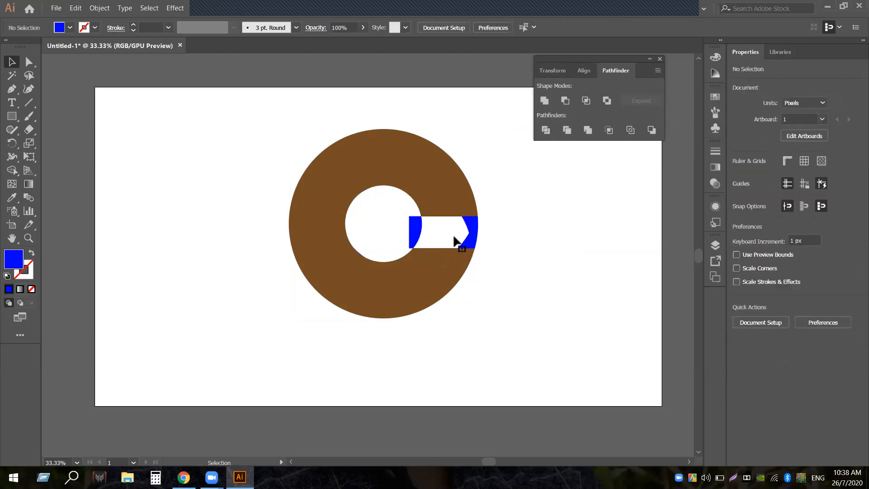
click(471, 227)
key(Delete)
click(476, 243)
click(475, 238)
click(466, 243)
key(Delete)
click(415, 231)
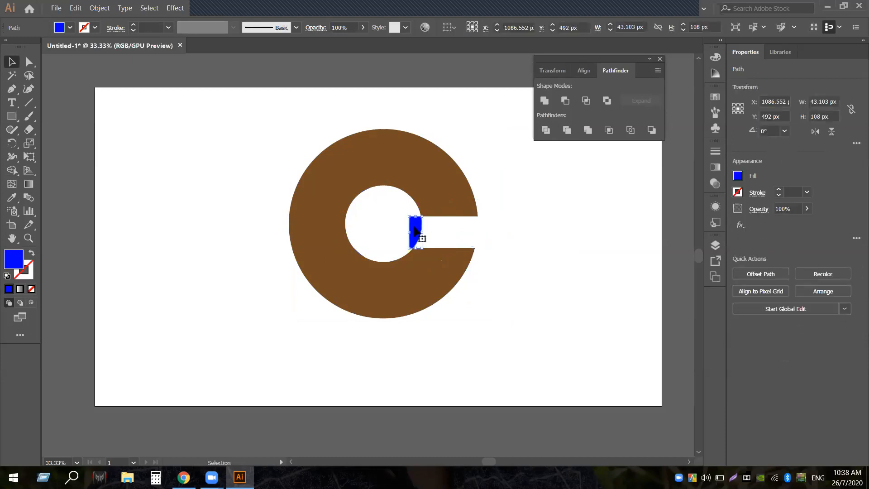
key(Delete)
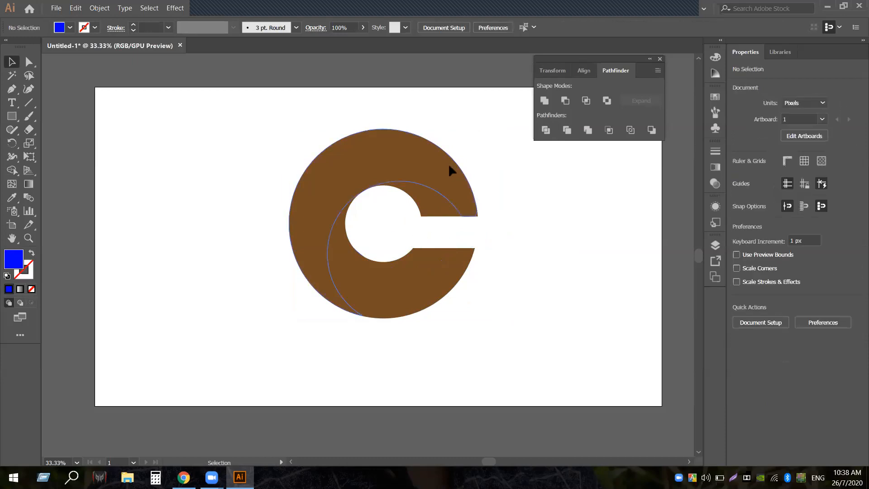
Fill the large outer brown piece with cyan
click(450, 167)
right_click(424, 188)
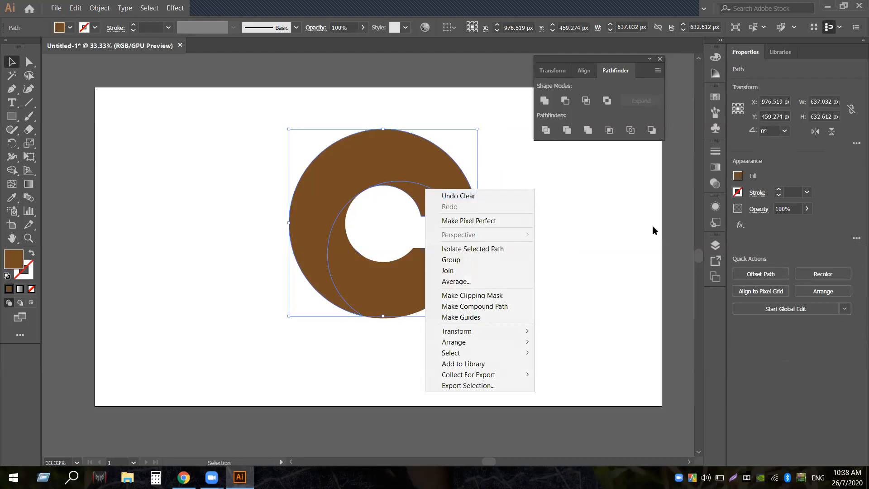
click(601, 231)
click(341, 162)
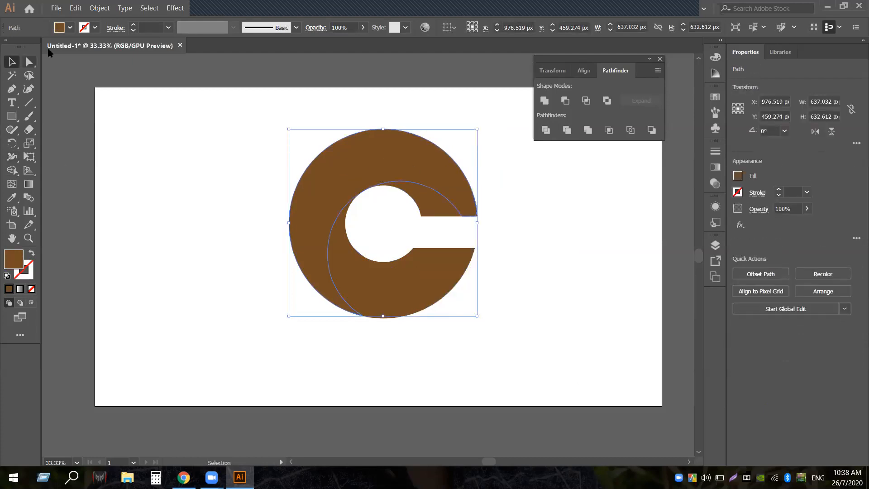
click(70, 28)
click(63, 47)
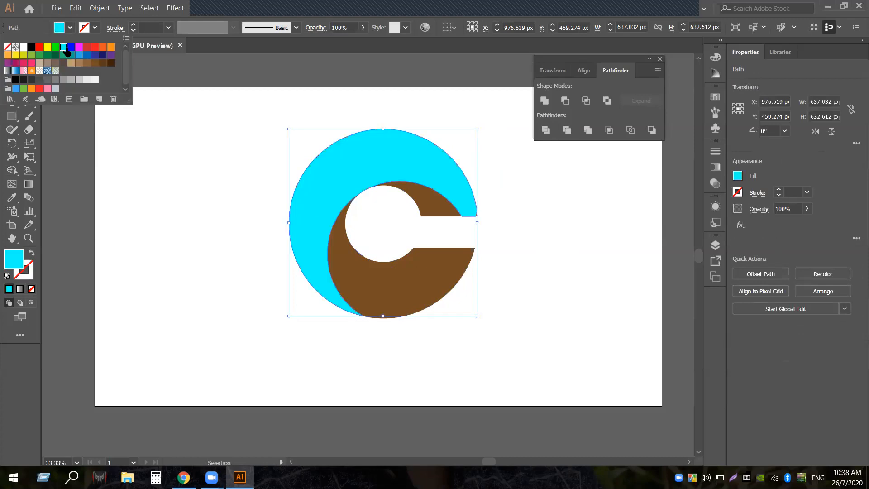
click(125, 173)
Fill the brown sliver above the hole with blue, leaving the cyan outer piece unchanged
click(436, 209)
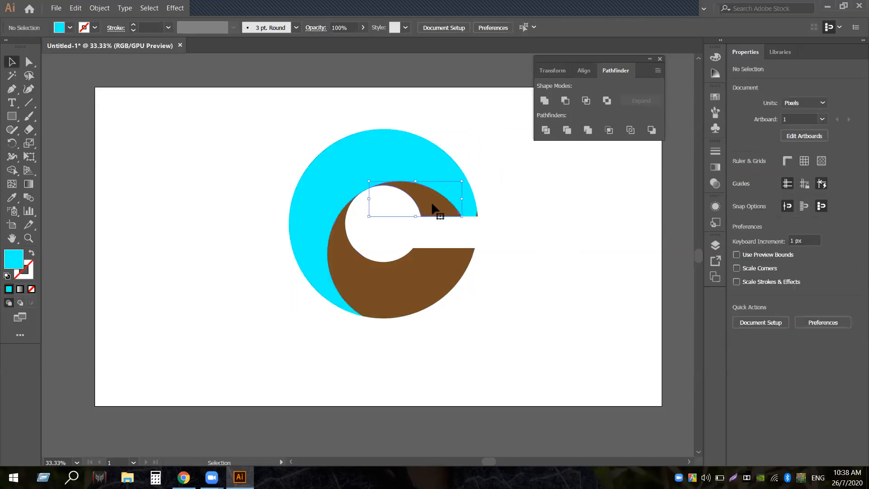
click(70, 28)
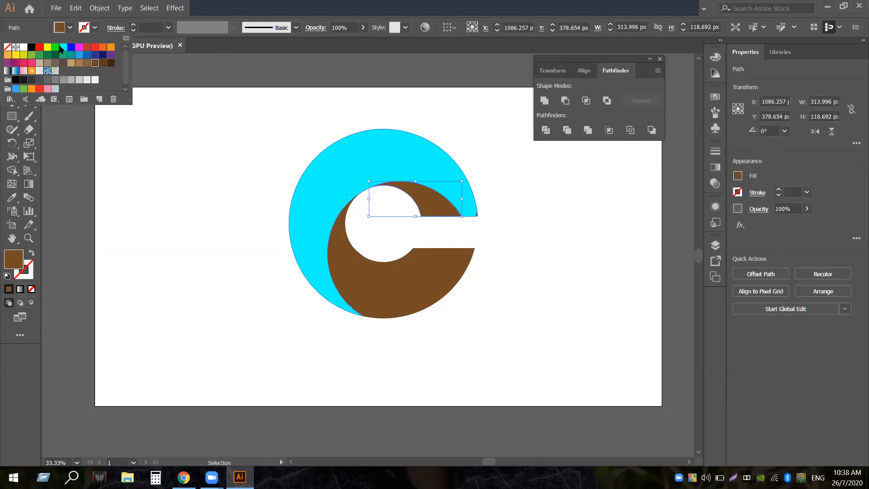
click(71, 48)
click(571, 215)
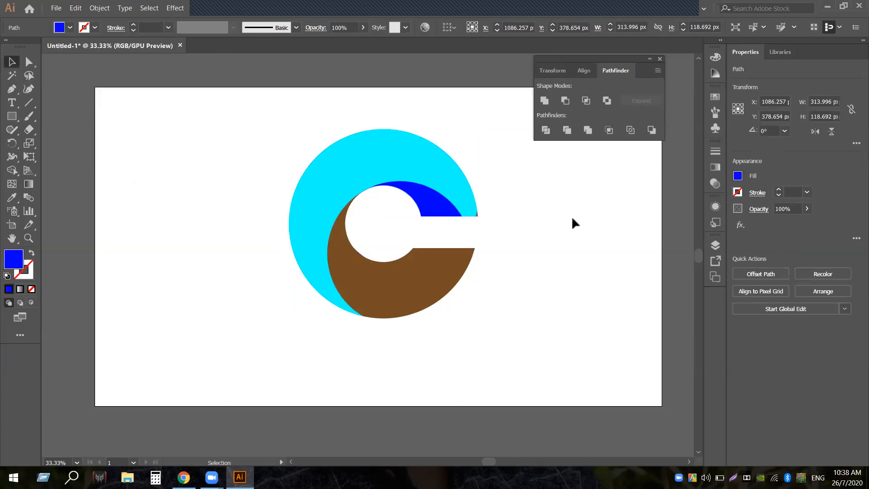
click(475, 212)
click(70, 27)
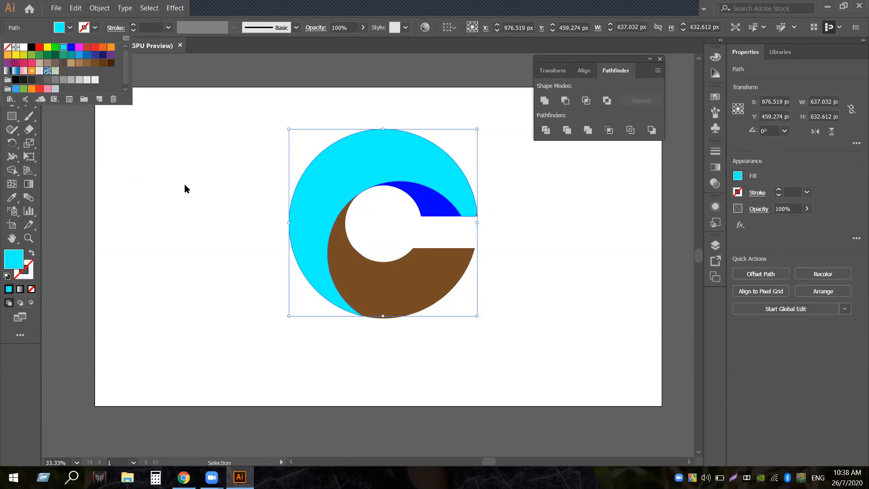
click(202, 193)
click(494, 206)
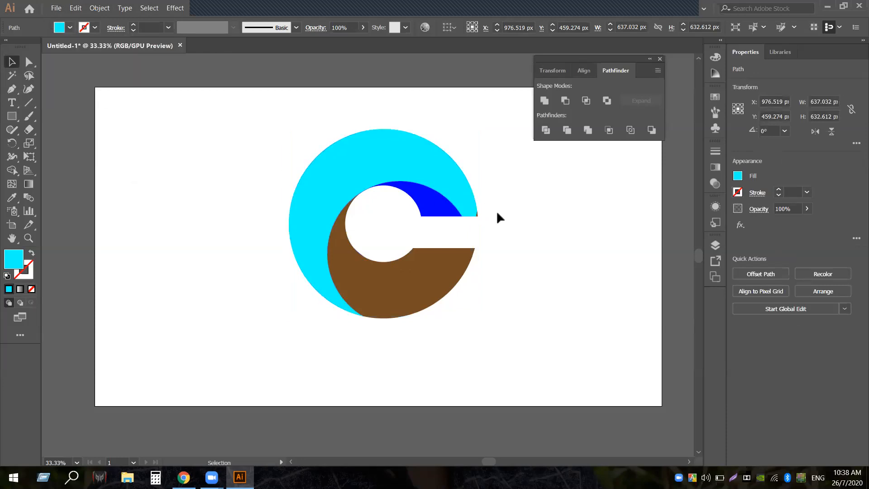
Copy the cyan colour onto the tiny sliver at the arc's edge with the Eyedropper
click(478, 216)
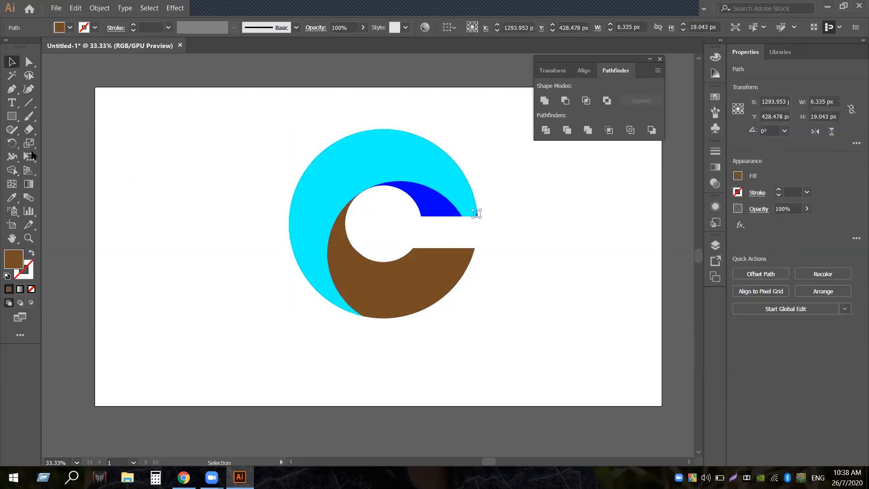
key(i)
click(457, 176)
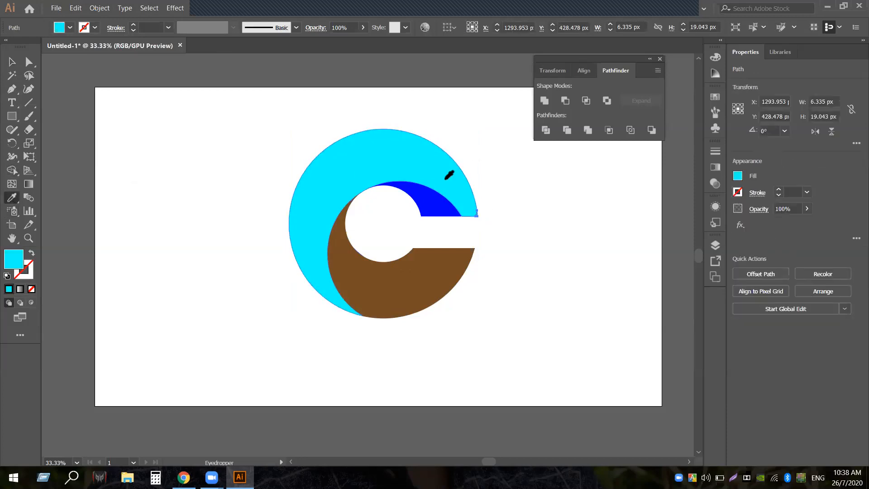
click(12, 61)
click(234, 209)
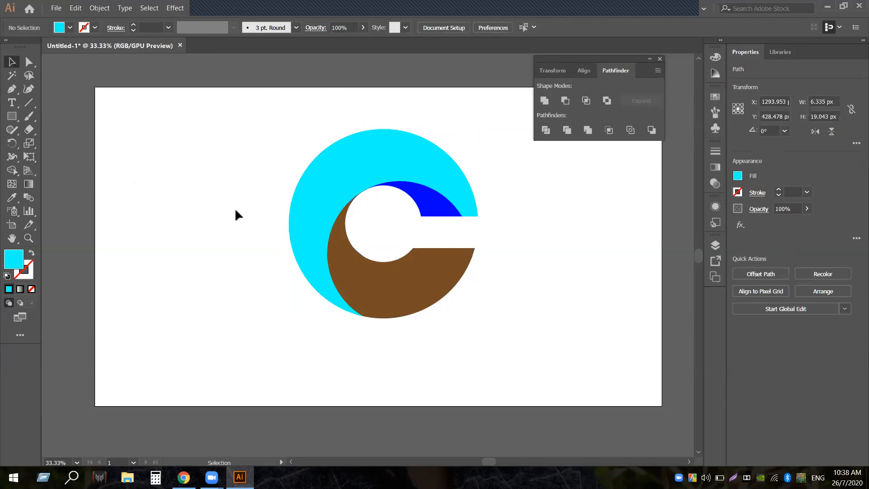
Fill the lower brown piece with medium blue
click(406, 280)
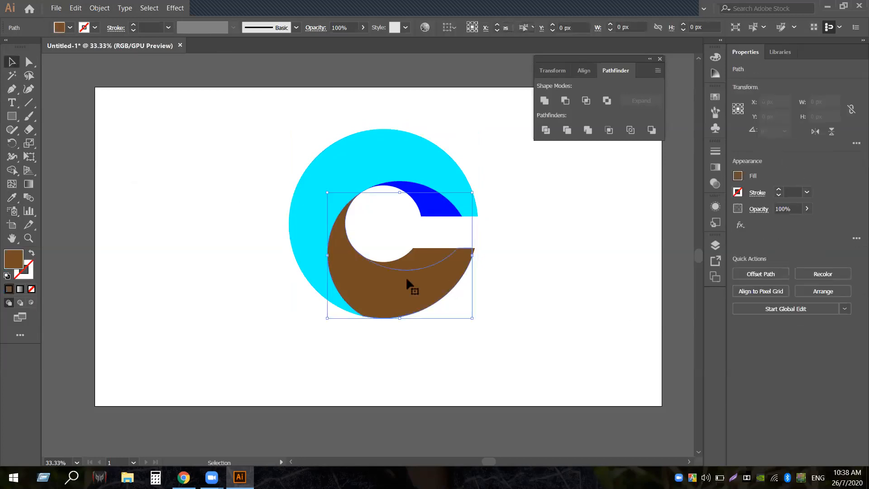
click(70, 28)
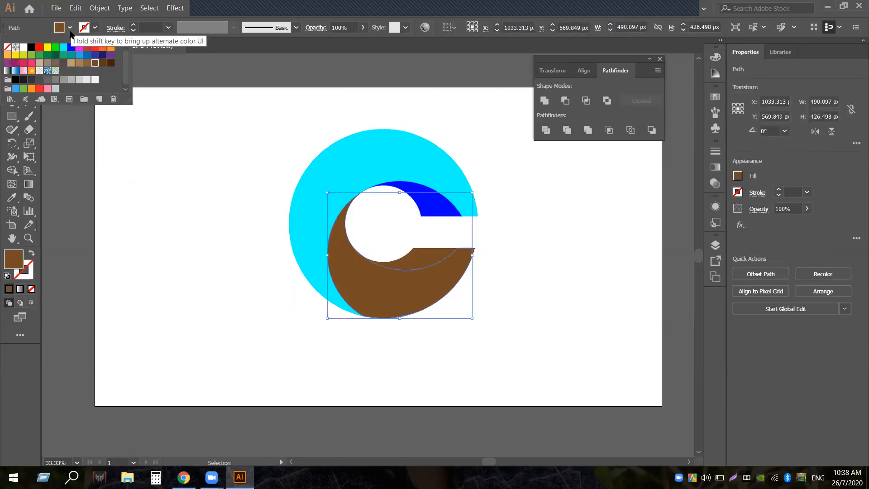
click(86, 55)
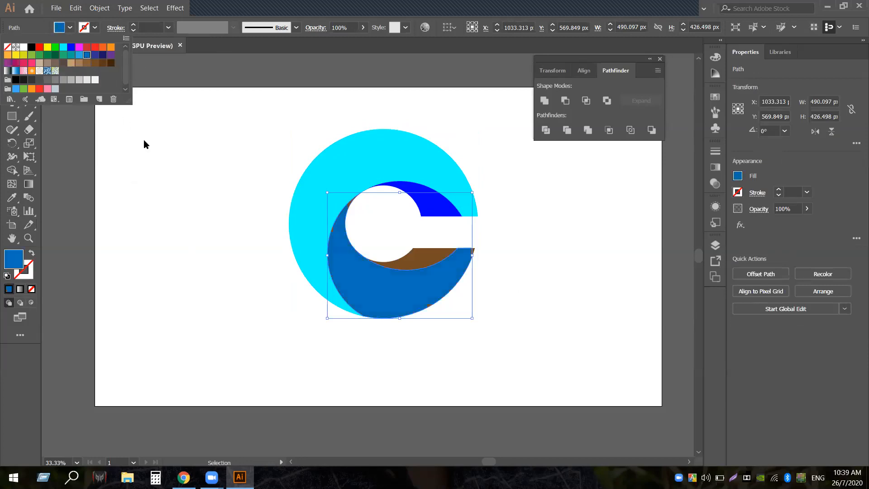
click(200, 360)
click(543, 249)
Copy the blue colour onto the brown sliver at the hook's tip with the Eyedropper
click(472, 250)
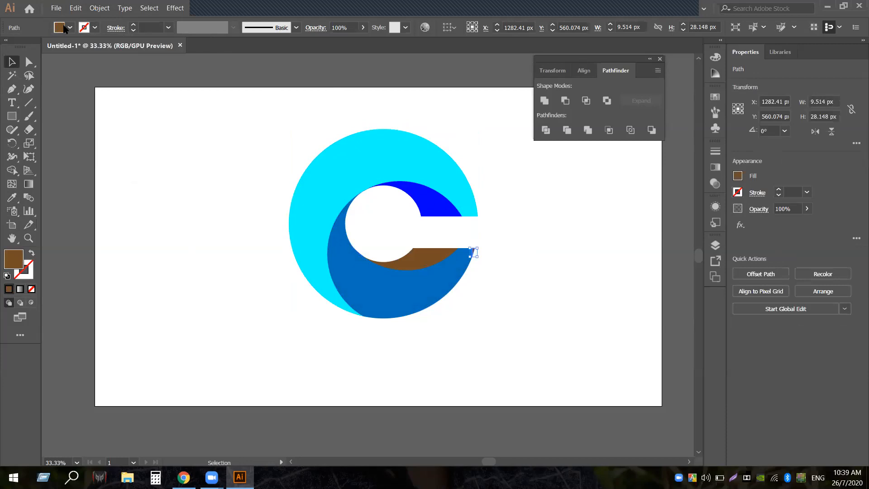
click(12, 197)
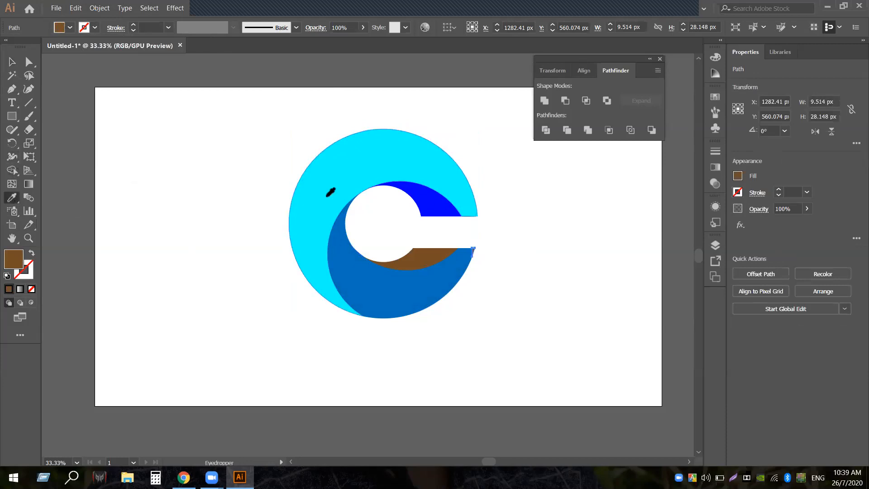
click(374, 276)
click(12, 62)
click(174, 211)
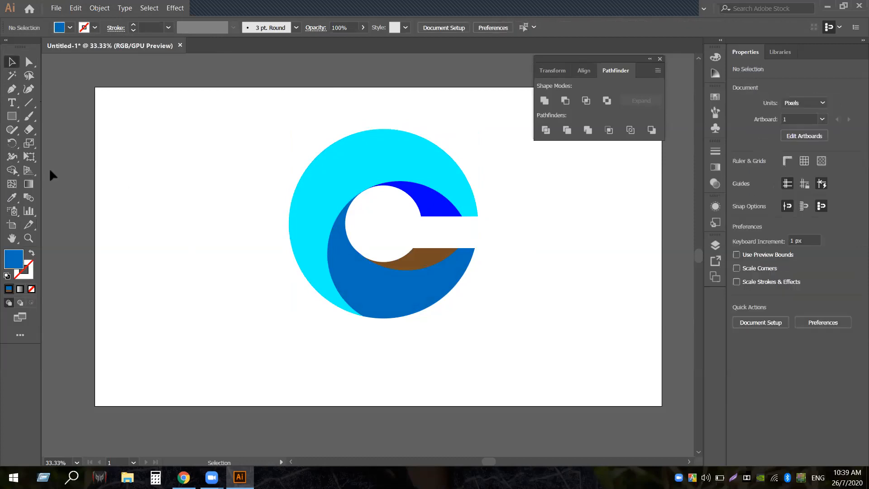
Fill the brown crescent under the hole with dark blue
click(416, 251)
click(70, 27)
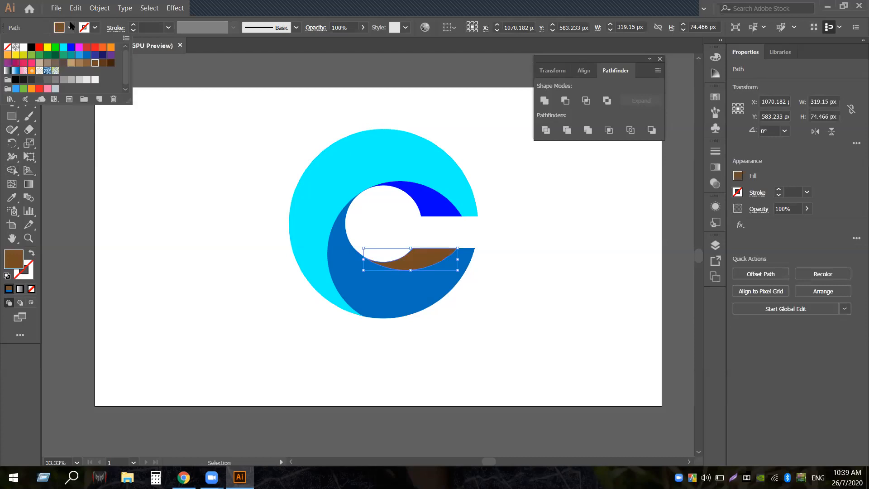
click(88, 55)
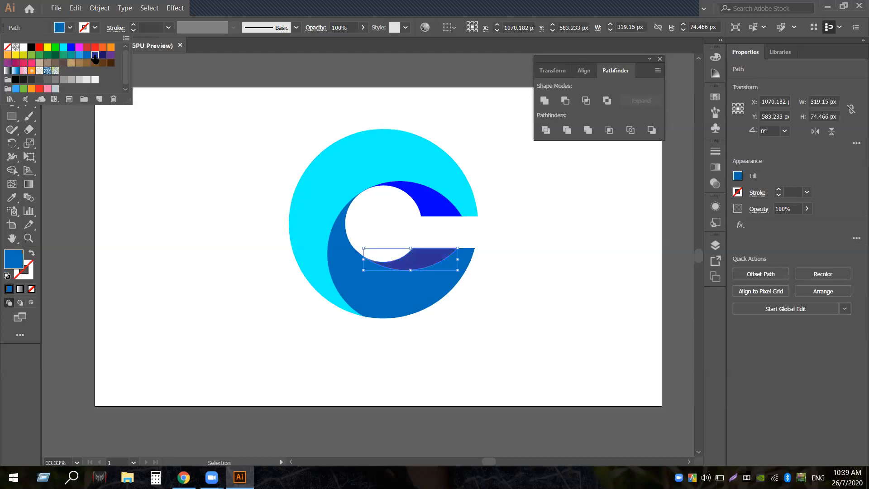
click(245, 192)
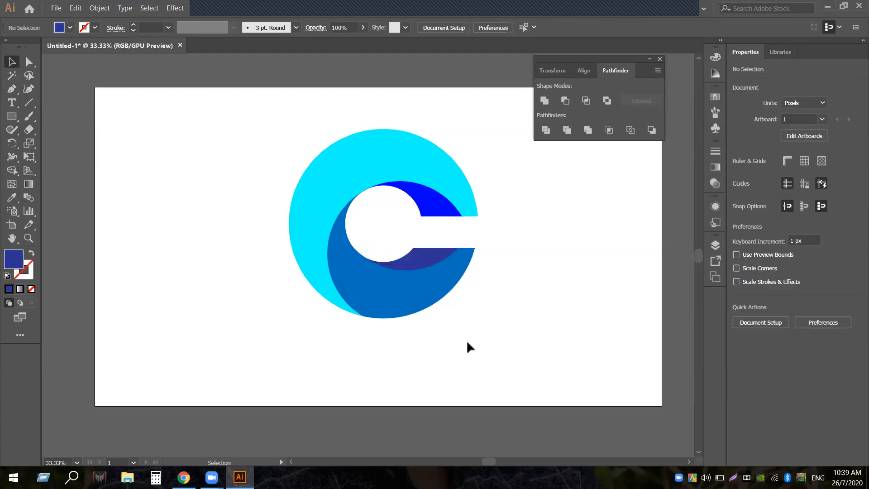
Test-select the logo's pieces, deselect them, and bring up the Gradient panel
drag(183, 140, 543, 357)
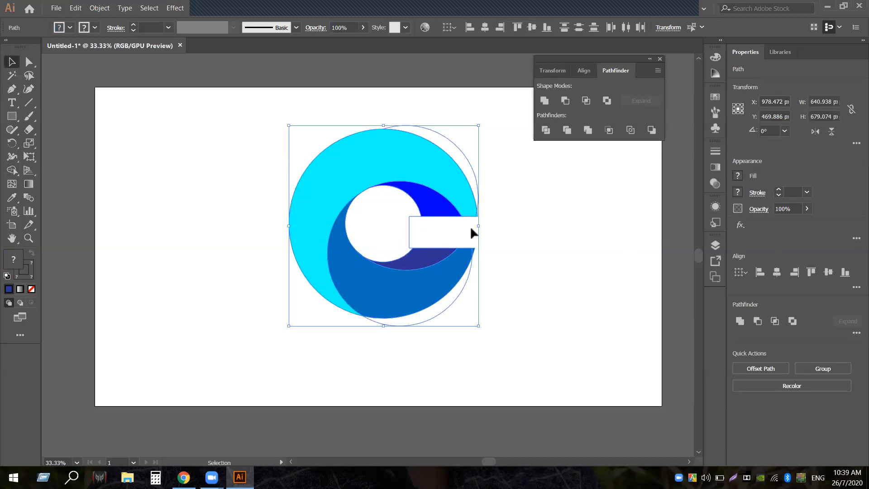
click(474, 270)
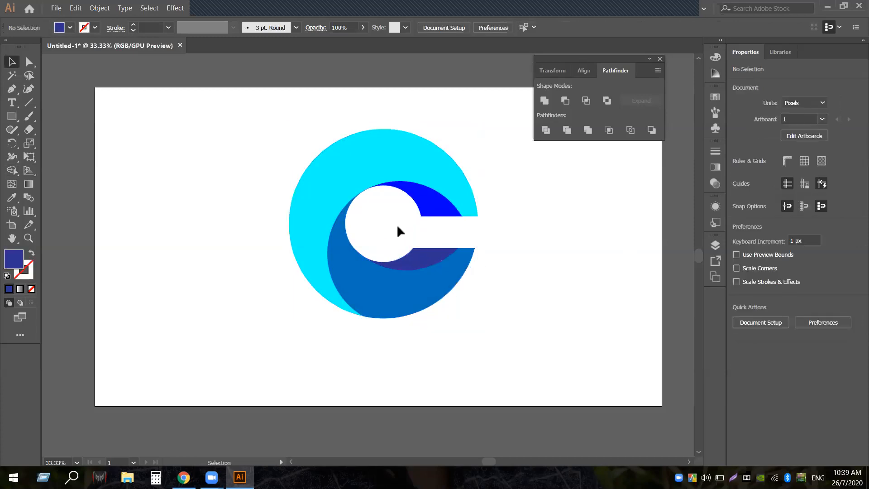
click(425, 230)
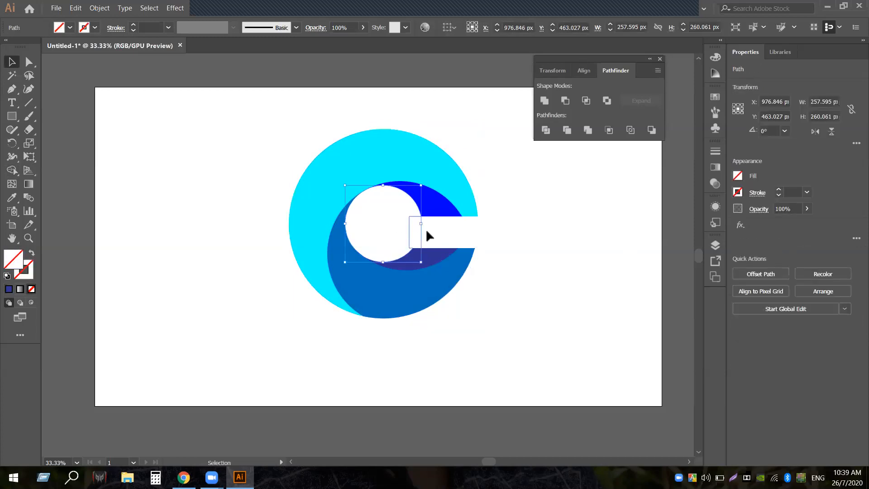
shift+click(456, 145)
shift+click(411, 323)
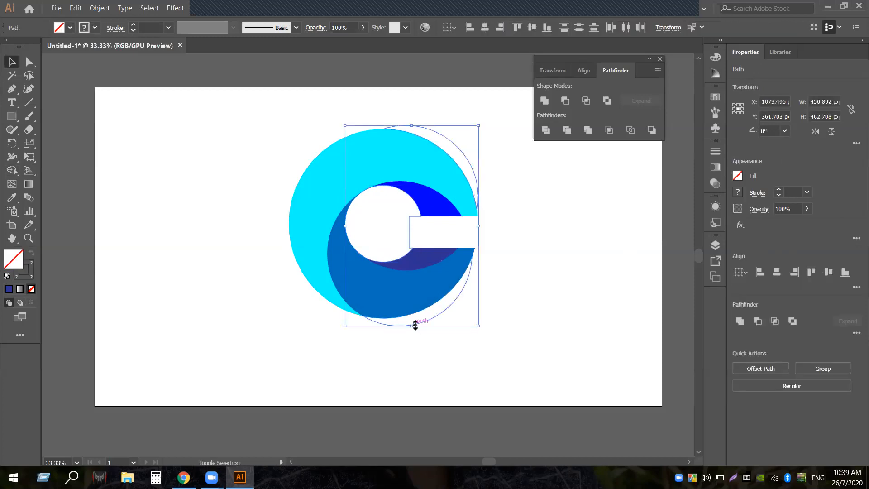
click(551, 282)
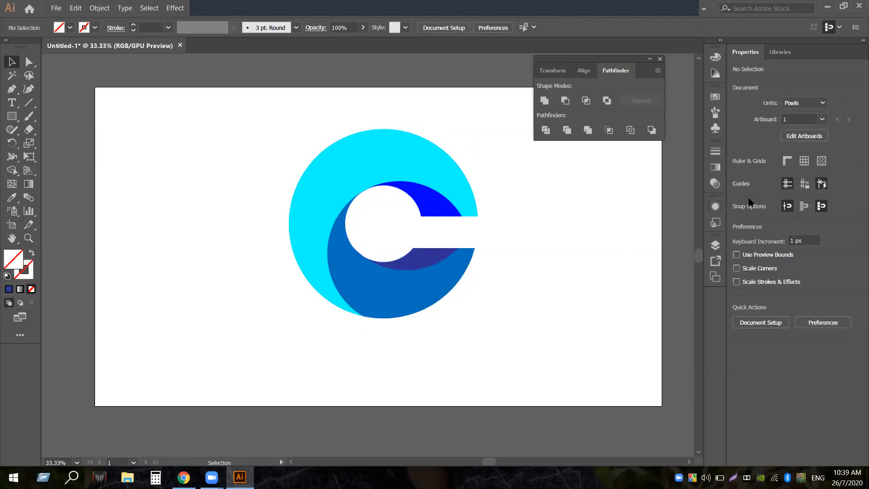
click(714, 167)
Switch the fill to a linear gradient and make its left stop blue
click(616, 232)
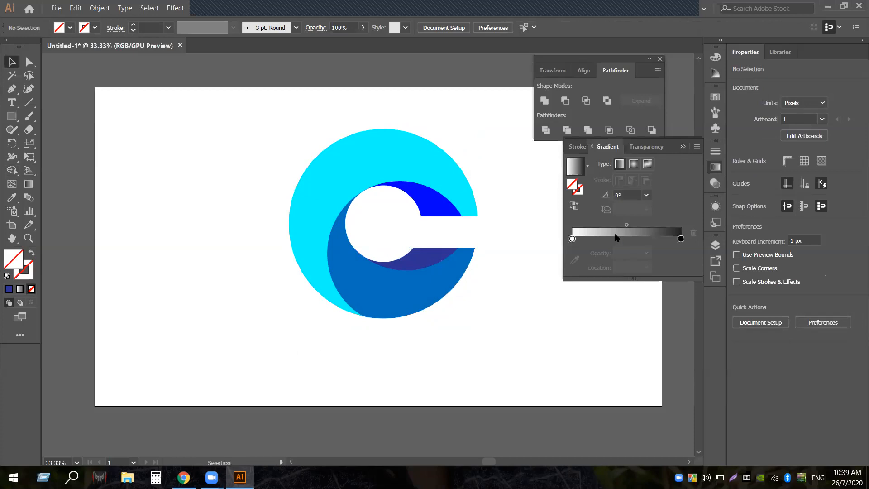
click(572, 239)
double_click(573, 239)
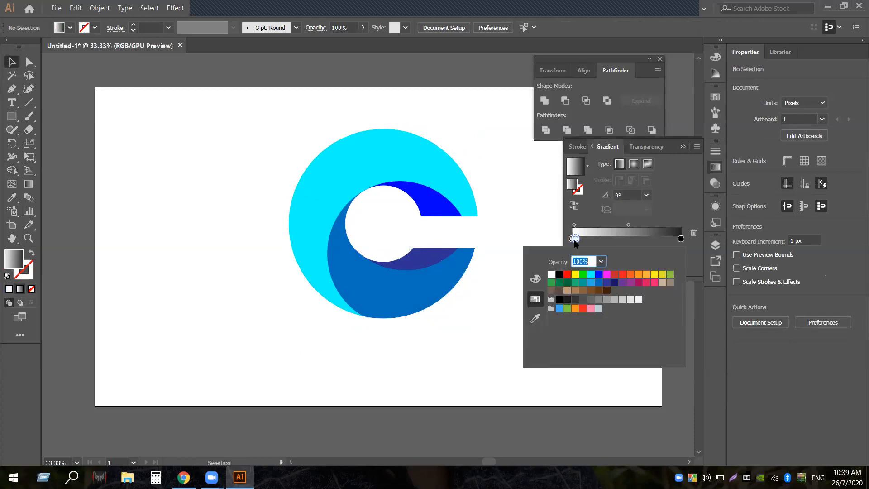
click(598, 282)
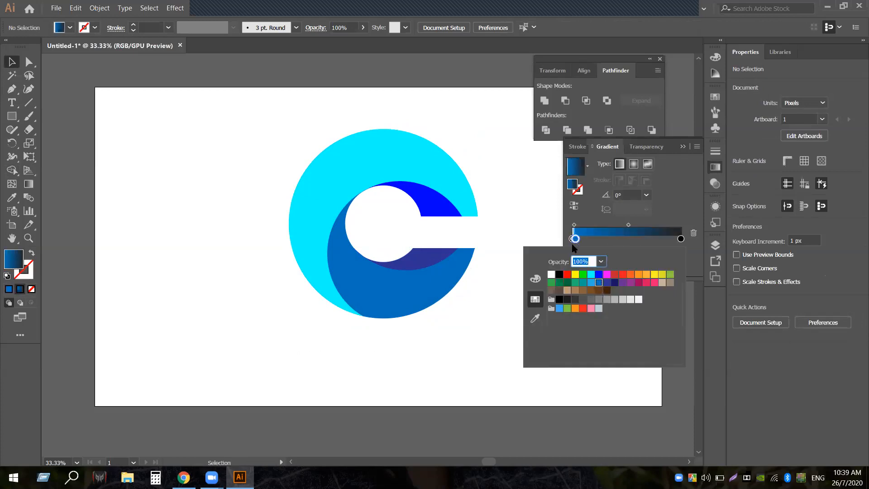
key(Escape)
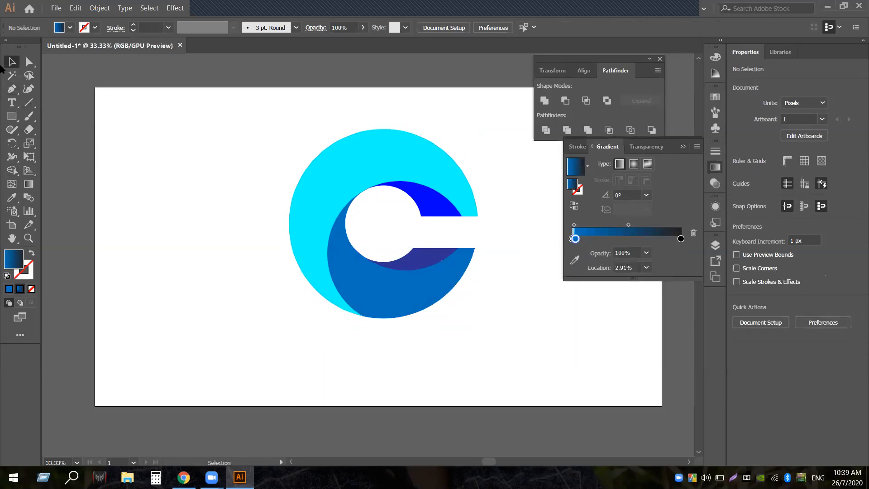
Apply the gradient to the cyan outer C, set the right stop teal, and move the blue stop to 49.85%
click(399, 153)
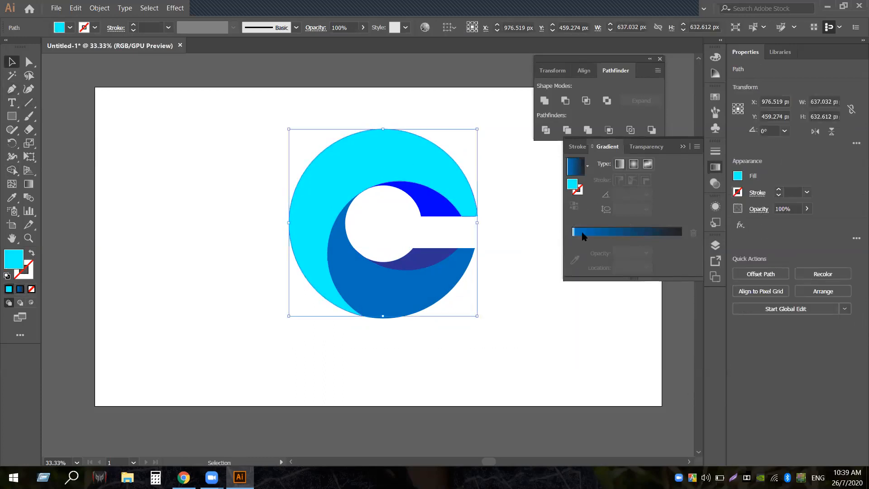
click(573, 244)
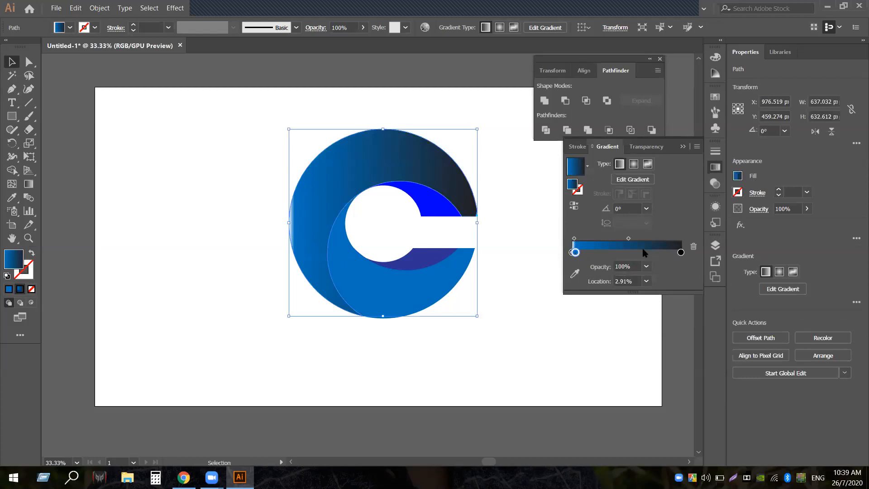
double_click(679, 253)
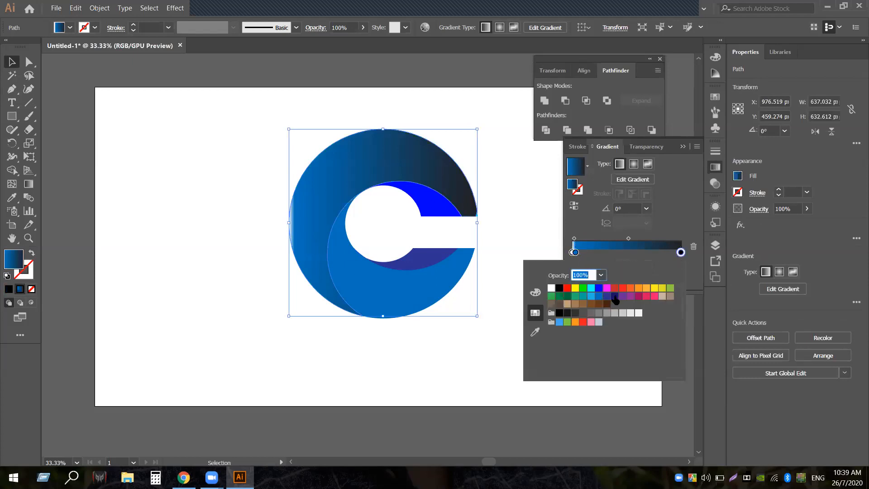
click(590, 296)
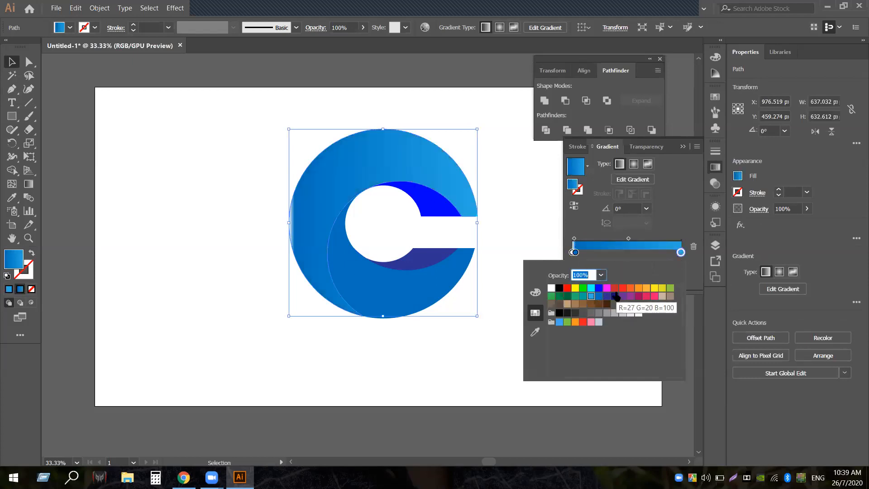
click(599, 288)
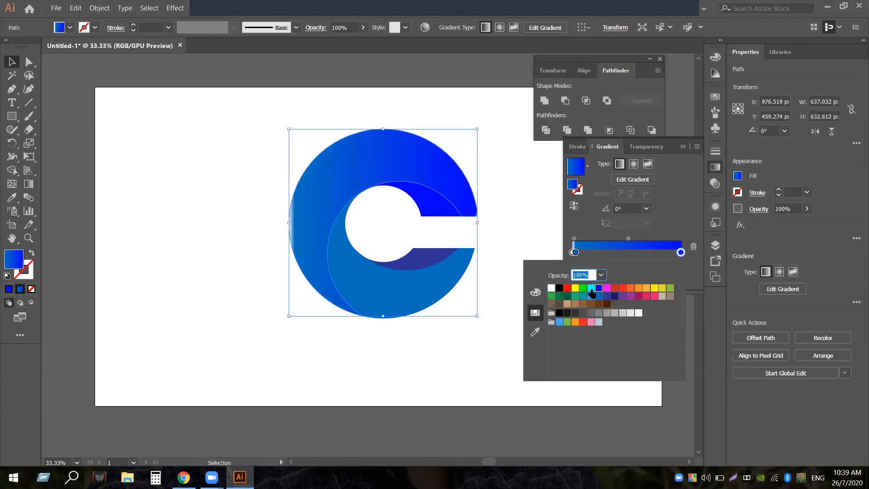
click(581, 296)
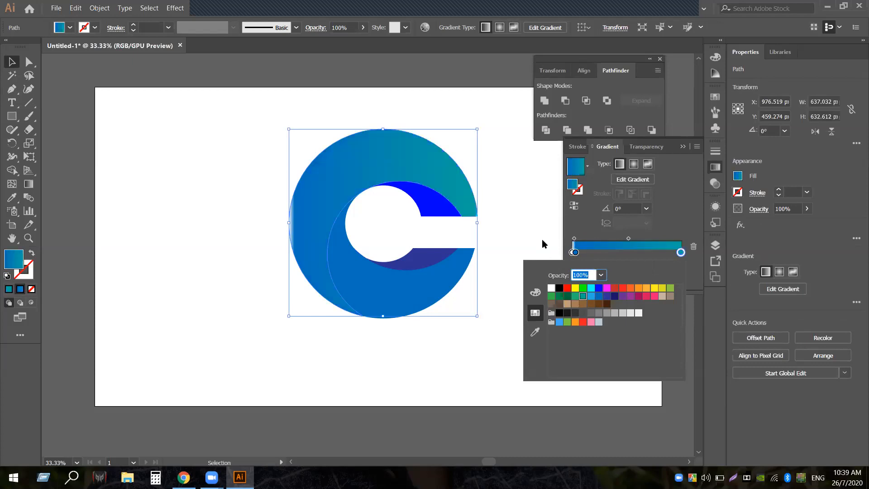
click(578, 256)
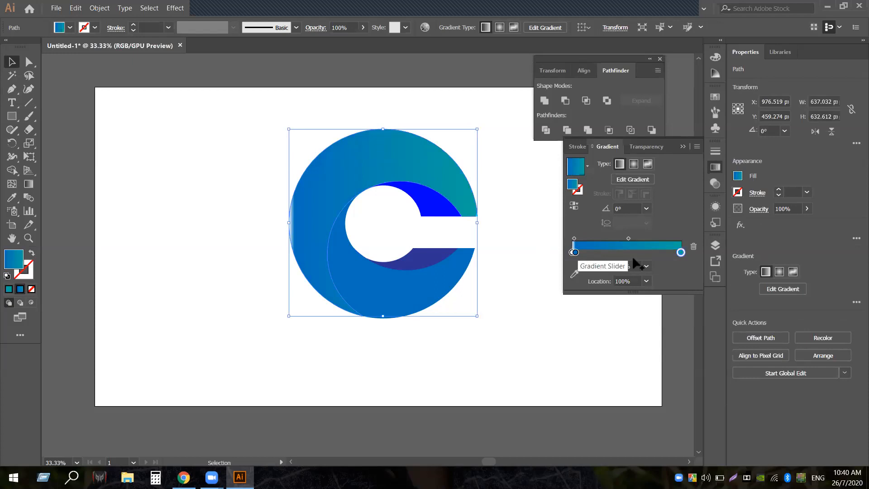
drag(575, 253, 627, 257)
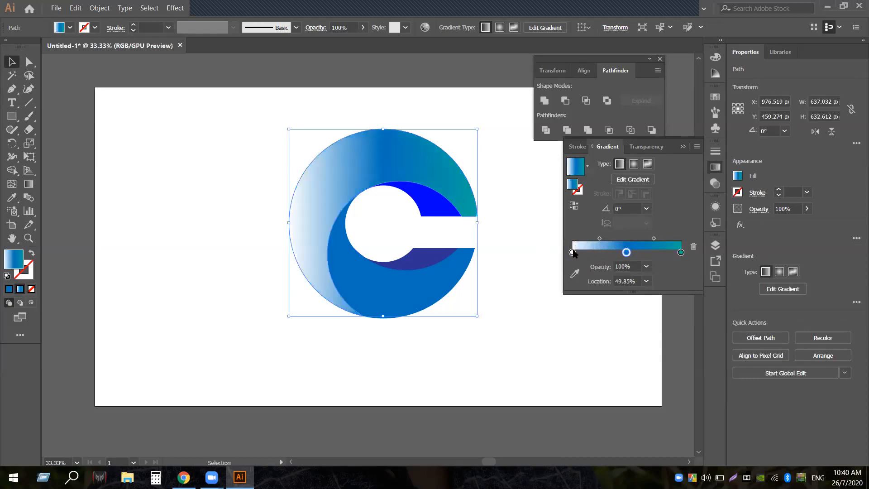
Set the gradient's new left stop to dark blue
click(572, 252)
double_click(573, 252)
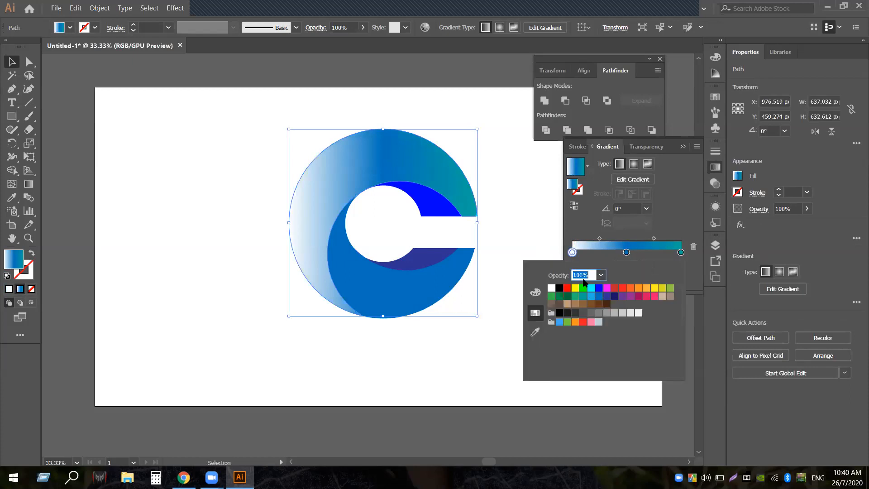
click(607, 296)
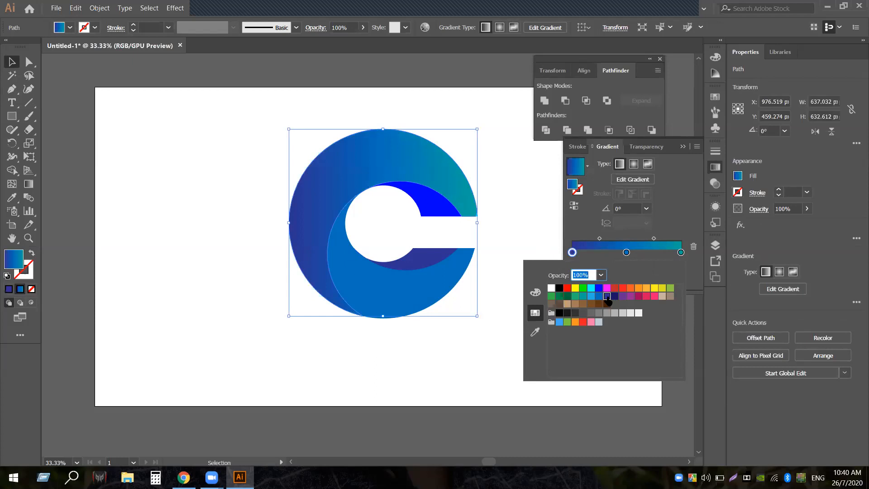
click(539, 230)
click(465, 228)
Apply the same dark-blue-to-teal gradient to the bright blue upper crescent
click(447, 212)
click(627, 235)
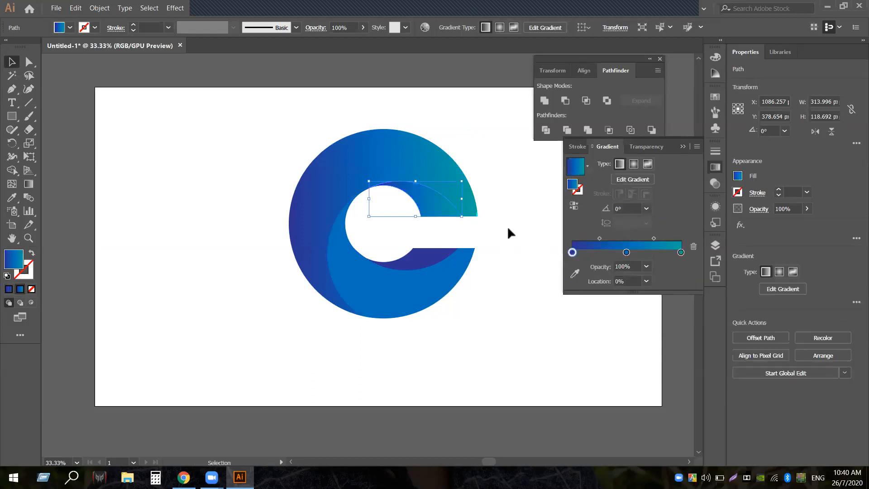
click(487, 223)
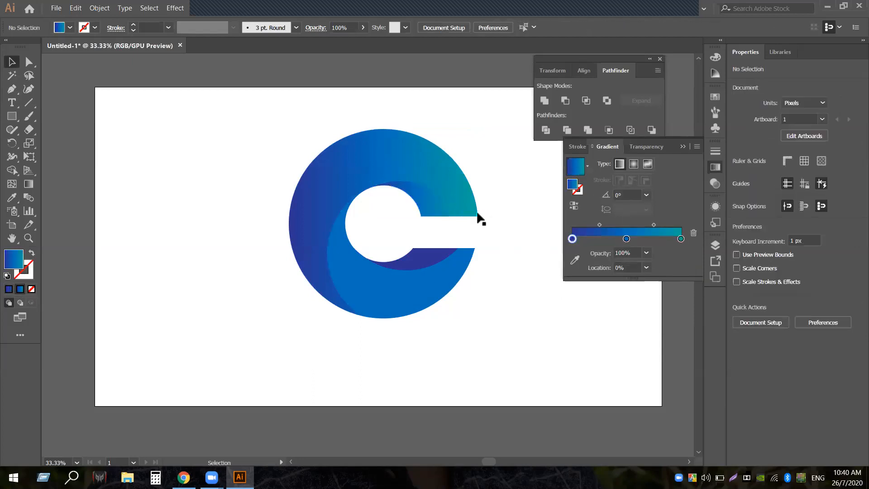
Eyedrop the C's blue-teal gradient onto the tiny cyan sliver at its edge
click(478, 215)
click(480, 216)
click(477, 213)
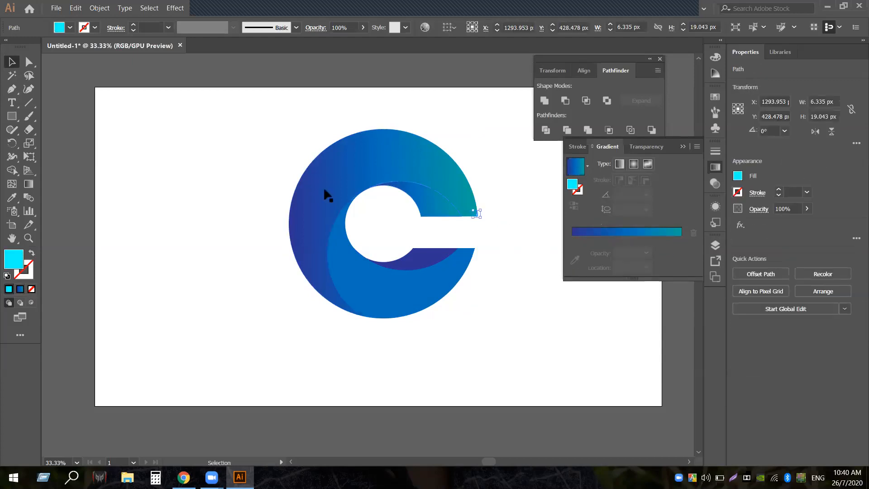
click(12, 197)
click(423, 169)
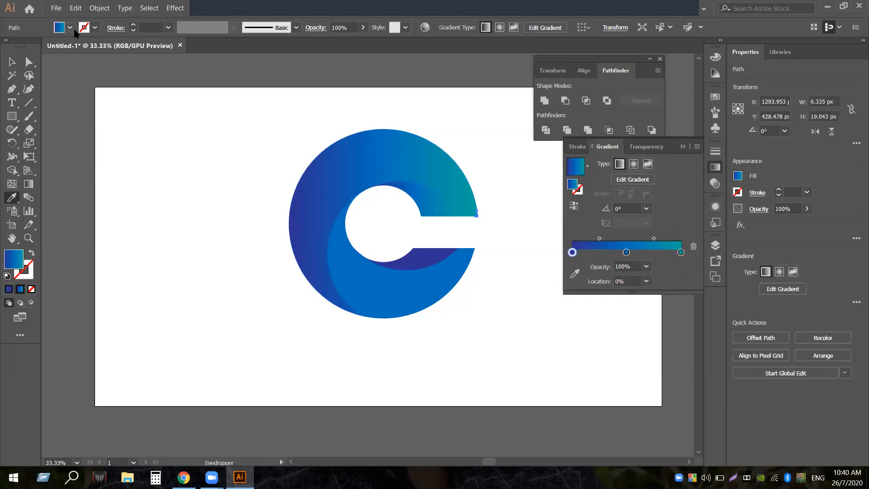
click(5, 64)
Apply the blue-teal gradient to the lower dark crescent
click(473, 262)
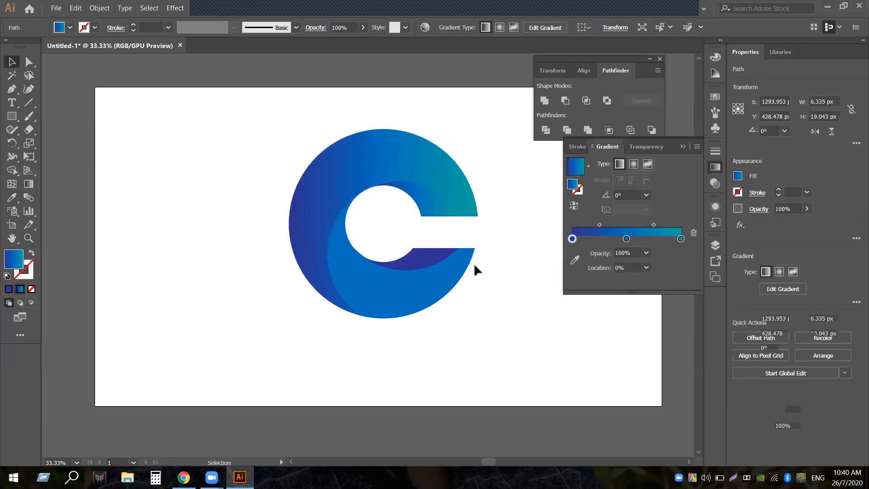
click(440, 257)
click(599, 232)
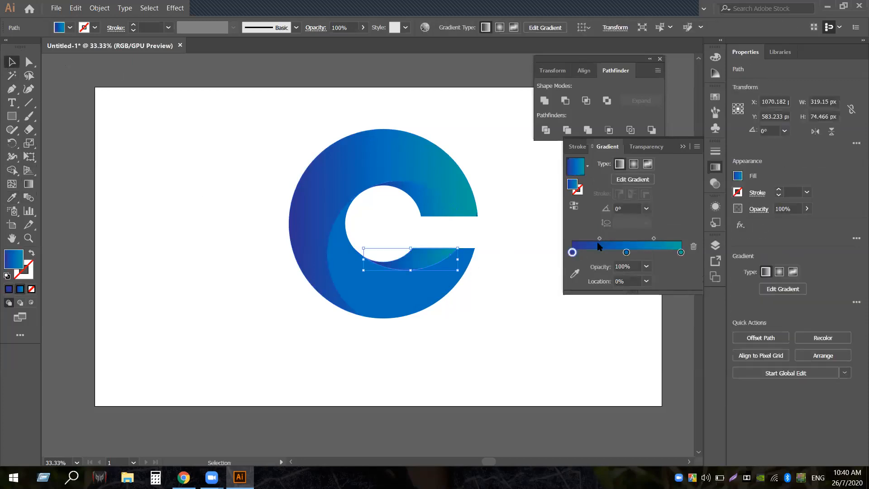
click(520, 281)
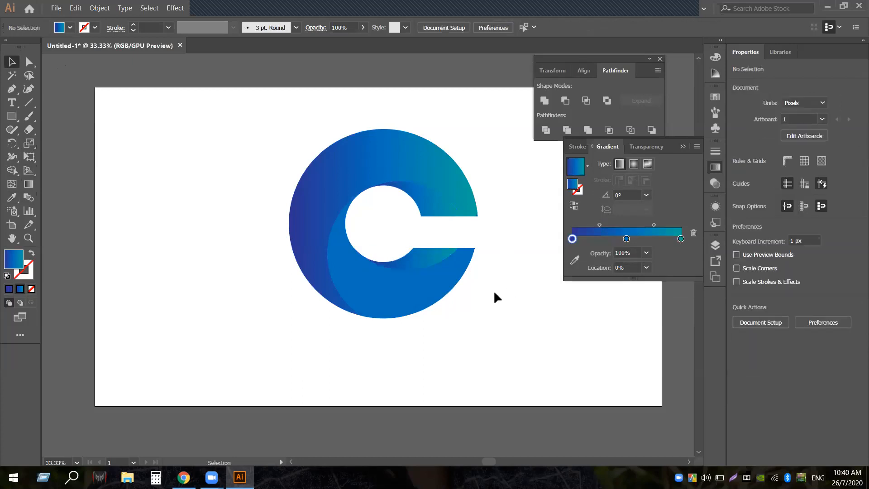
click(423, 284)
click(610, 231)
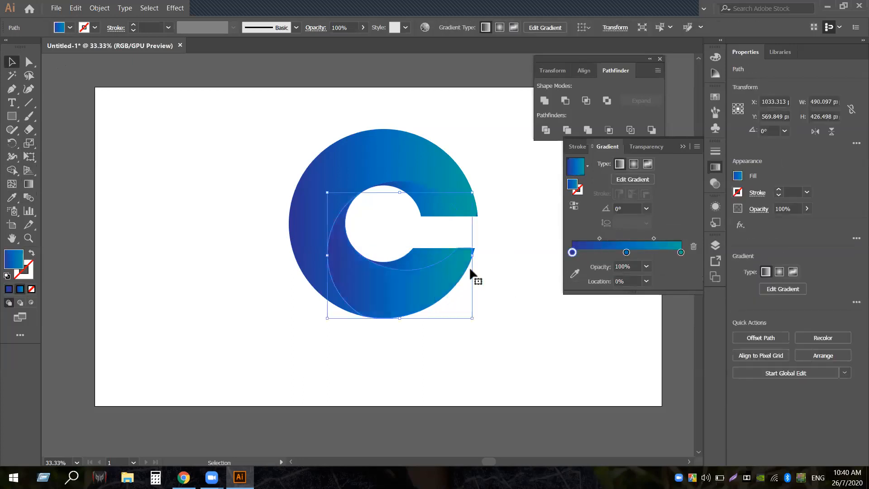
click(491, 267)
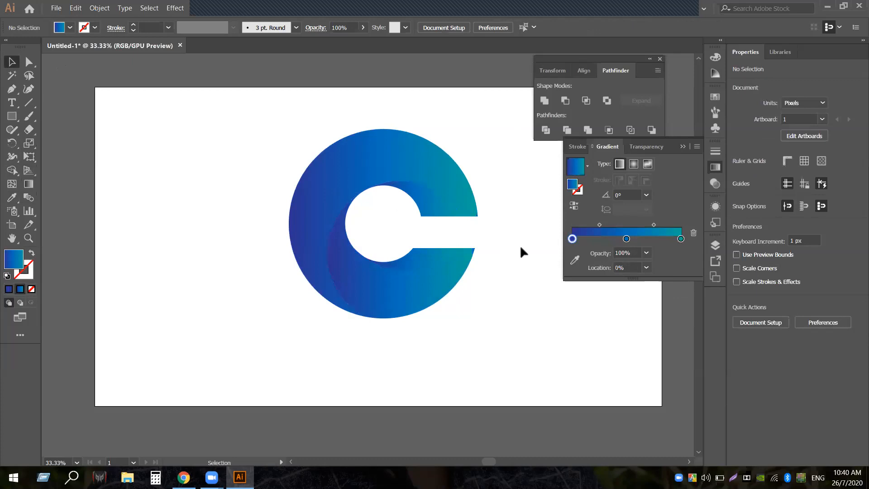
Copy the C's gradient onto the leftover sliver at the C's gap with the Eyedropper
click(476, 249)
click(474, 249)
click(11, 197)
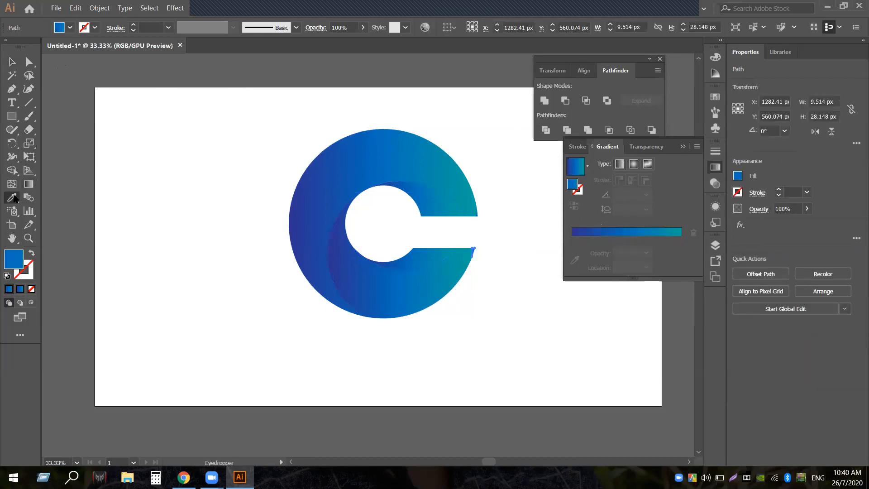
click(310, 229)
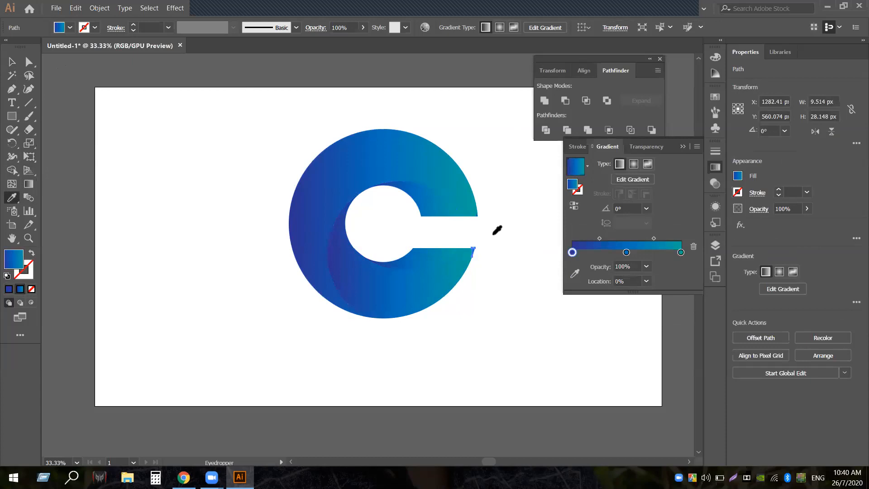
click(11, 61)
click(483, 213)
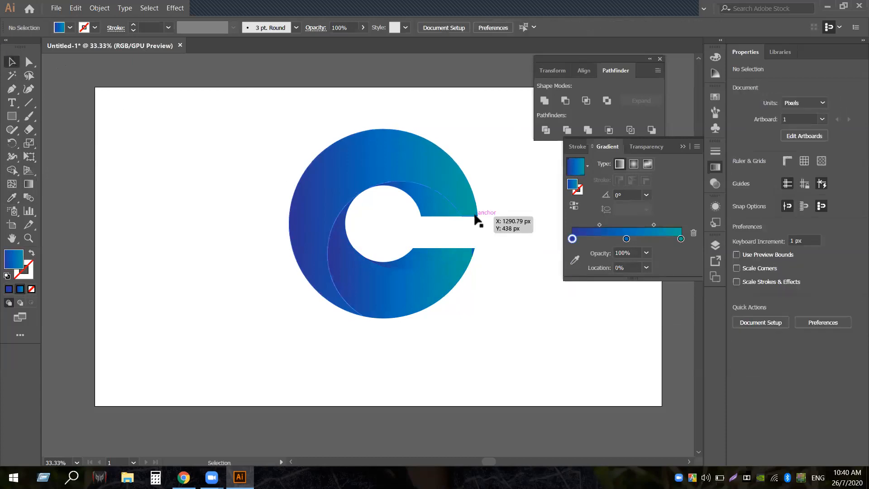
click(475, 213)
key(i)
click(12, 62)
click(475, 256)
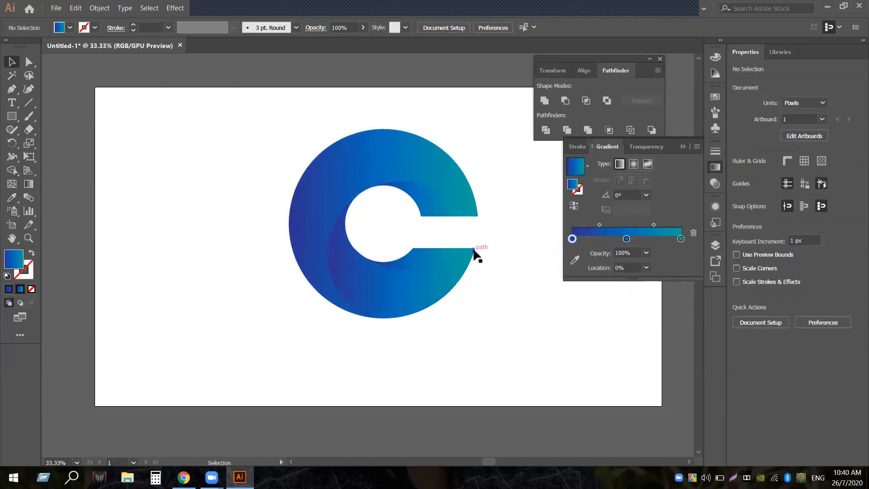
click(474, 252)
click(12, 197)
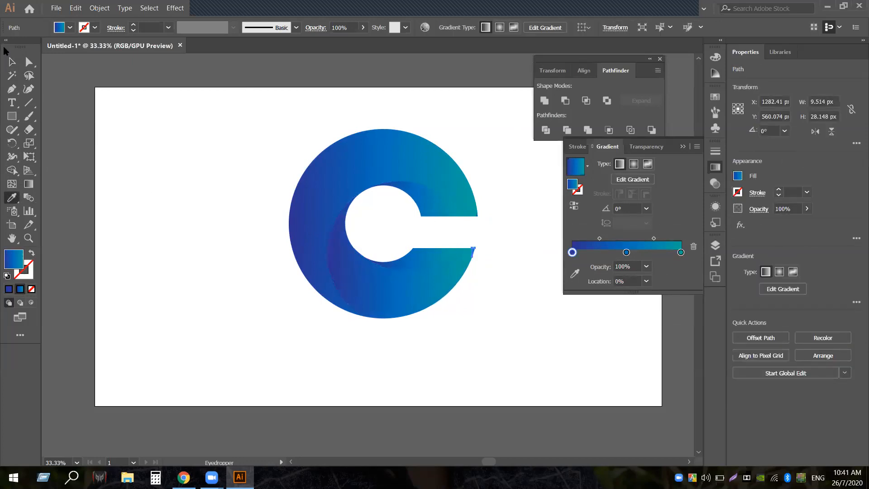
click(12, 61)
click(193, 187)
Scale the whole C down to about 519 px, group it, and move it up about 86 px
drag(299, 209, 511, 314)
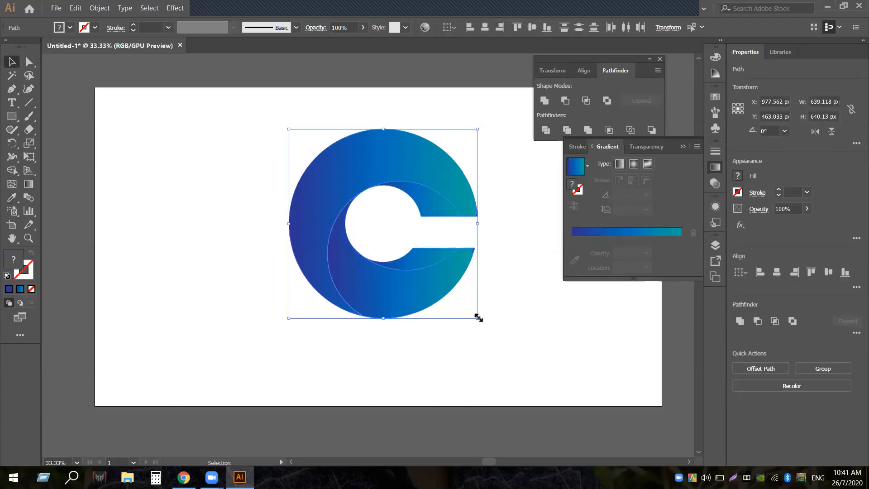
drag(477, 317, 460, 300)
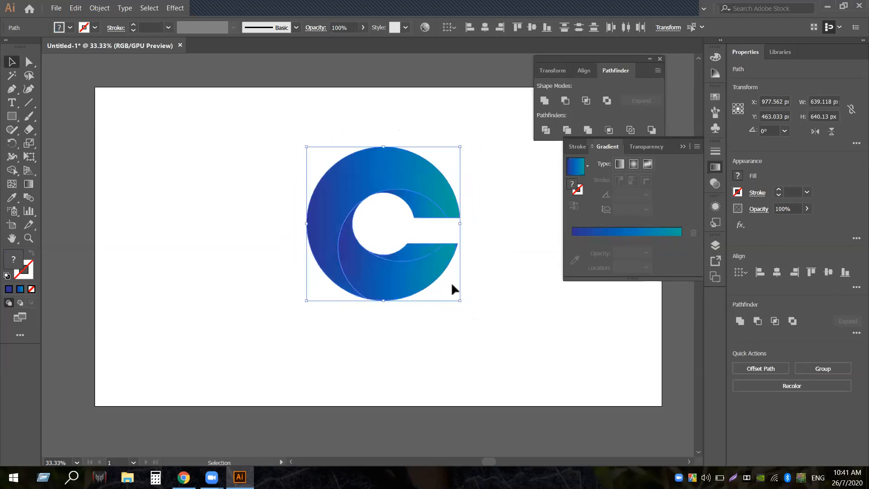
right_click(430, 194)
click(471, 260)
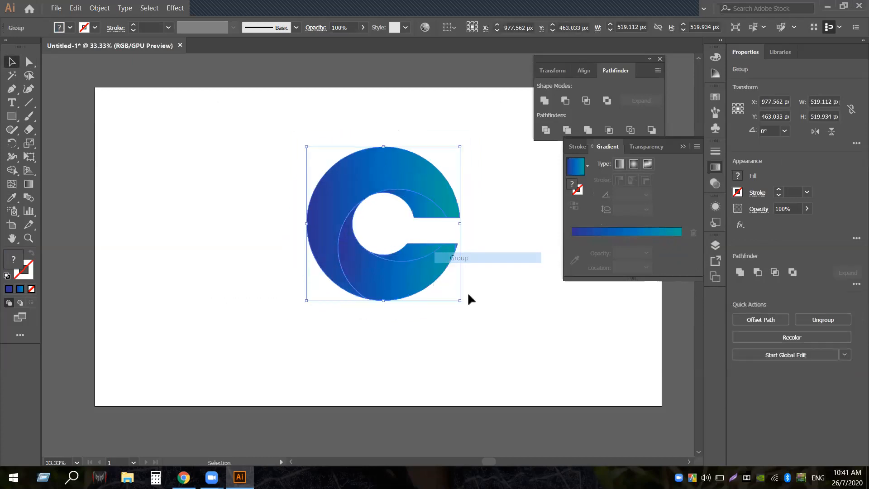
click(467, 291)
drag(441, 175, 439, 135)
click(500, 211)
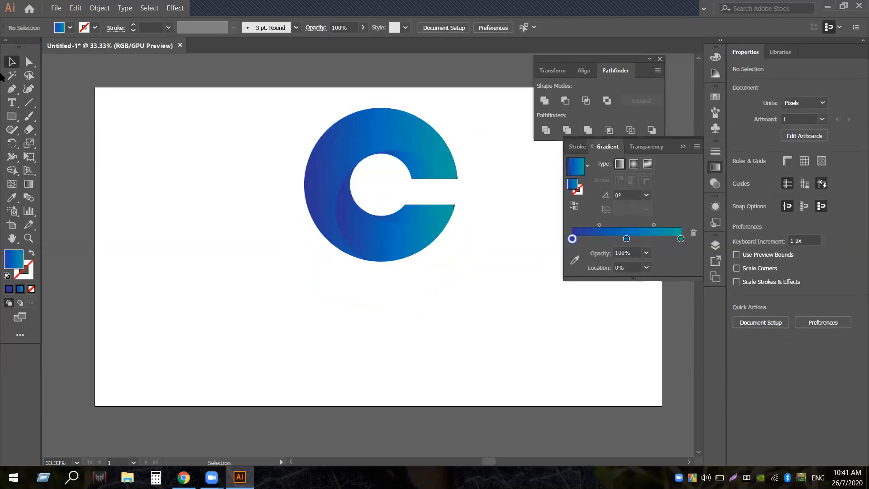
drag(12, 116, 63, 131)
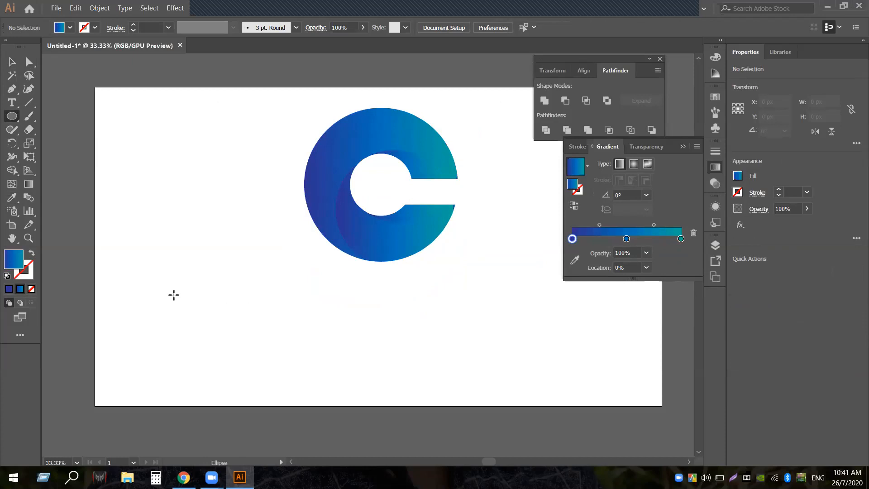
Draw a circle with the White, Black gradient and flatten it into a thin 472 × 60 px ellipse
drag(174, 295, 244, 312)
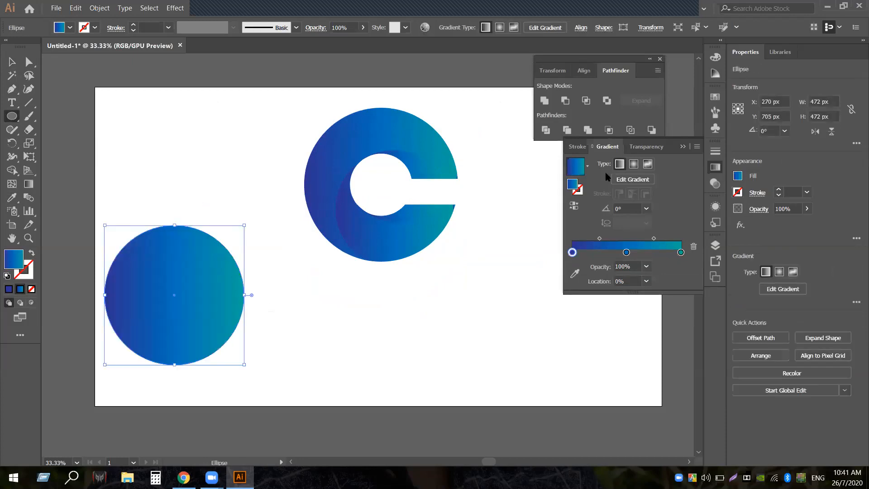
click(588, 166)
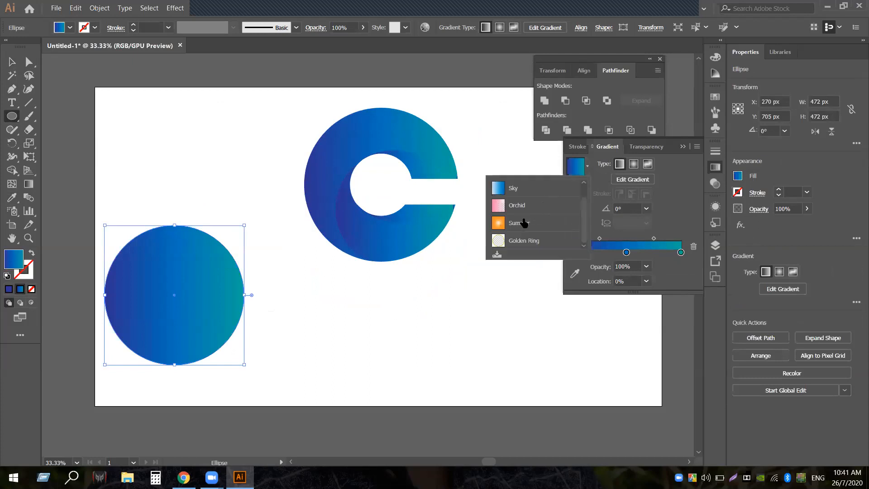
scroll(527, 202, up, 1)
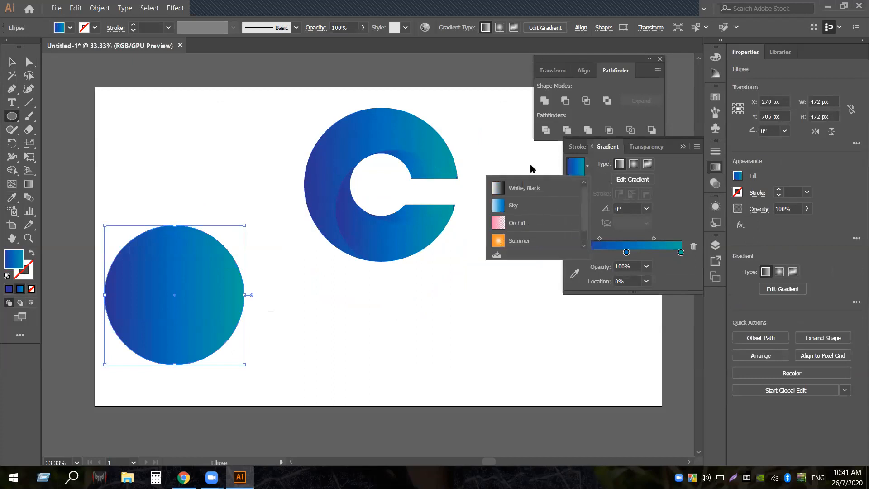
click(534, 189)
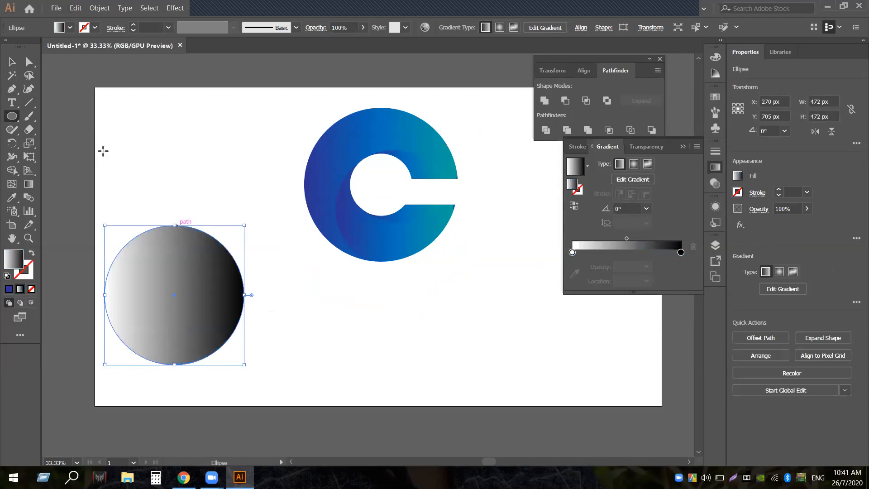
click(12, 63)
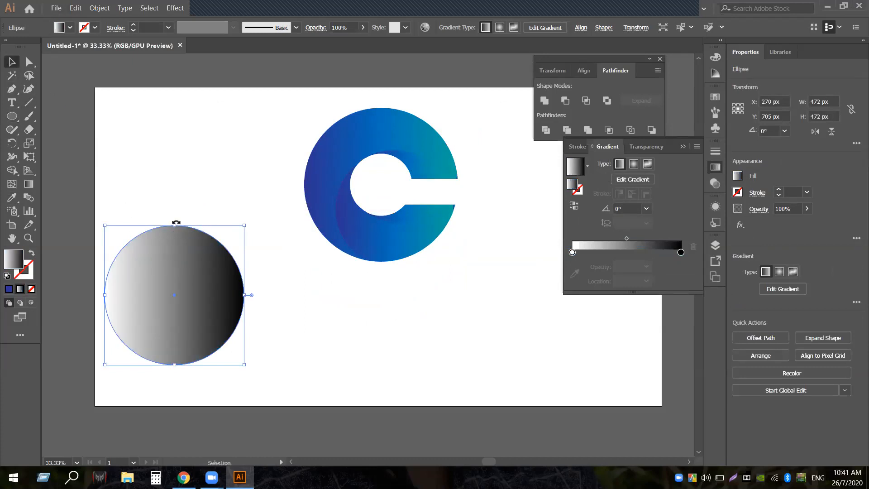
drag(176, 225, 421, 303)
Place the ellipse under the C, set the left stop to 0% opacity, and reverse the gradient
drag(573, 252, 576, 252)
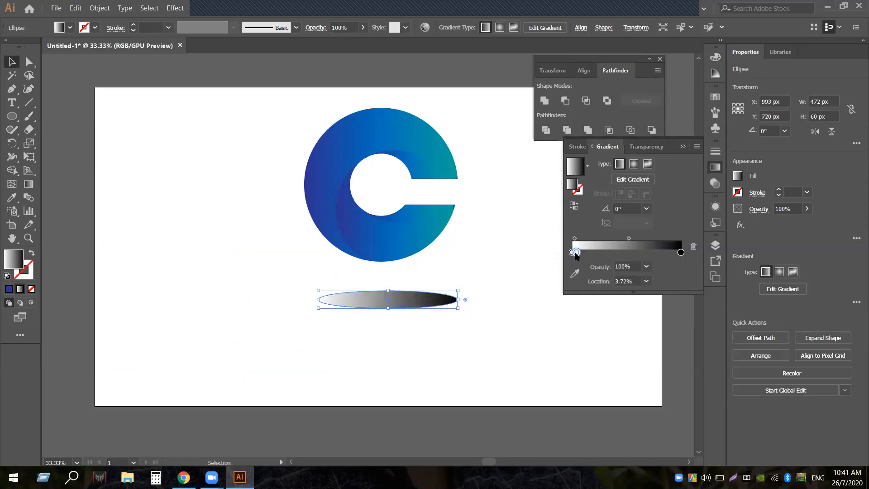
double_click(575, 252)
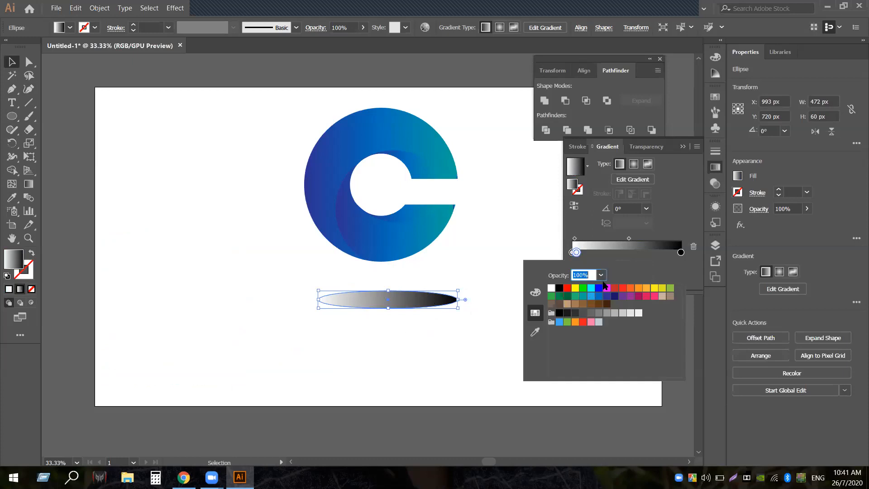
click(600, 275)
click(610, 287)
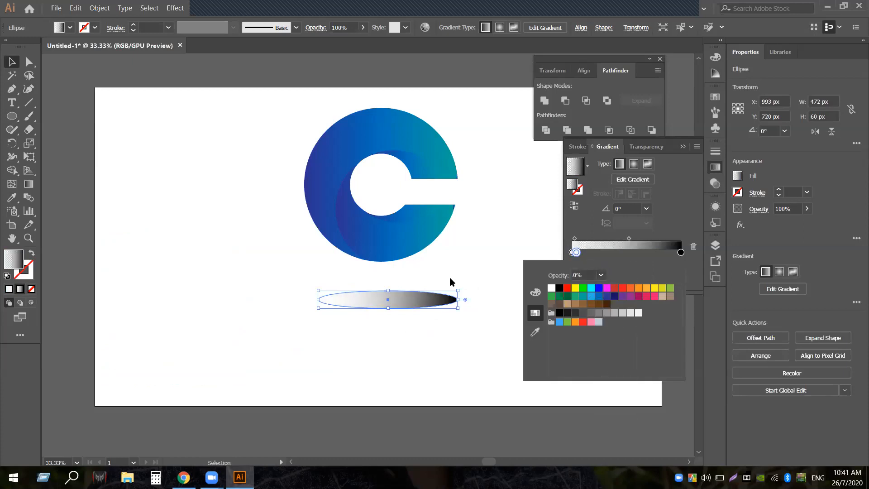
click(478, 266)
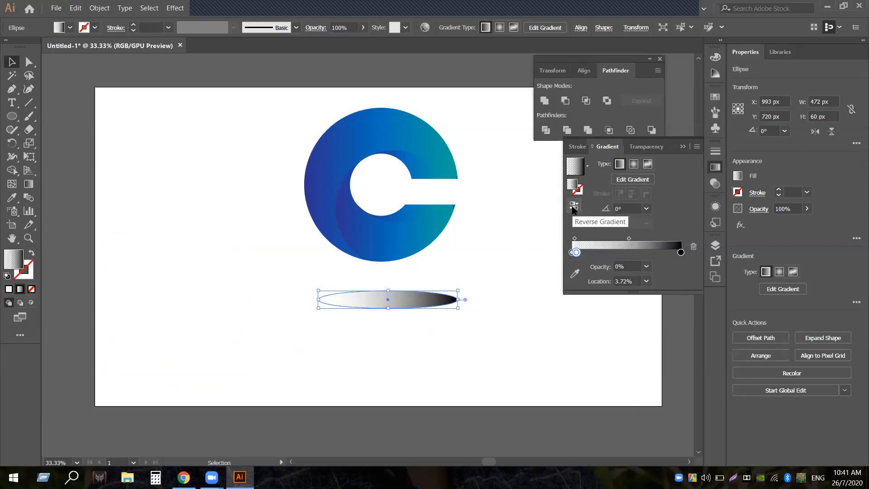
click(573, 208)
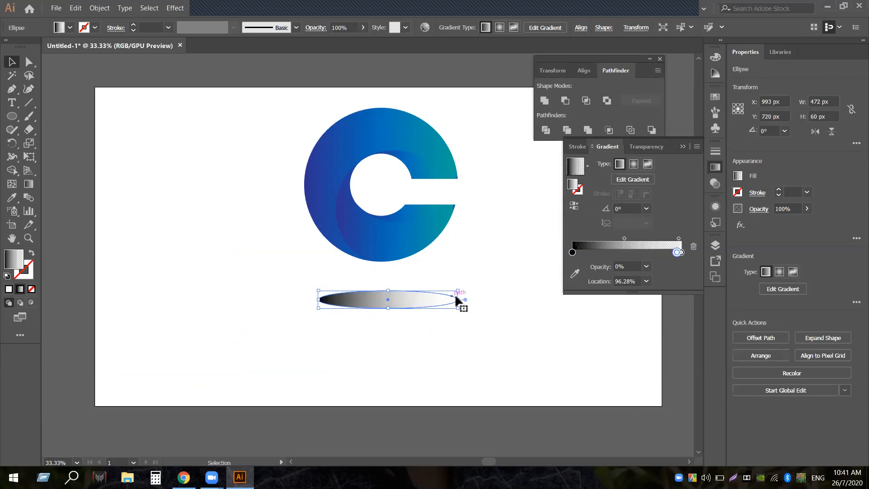
click(646, 180)
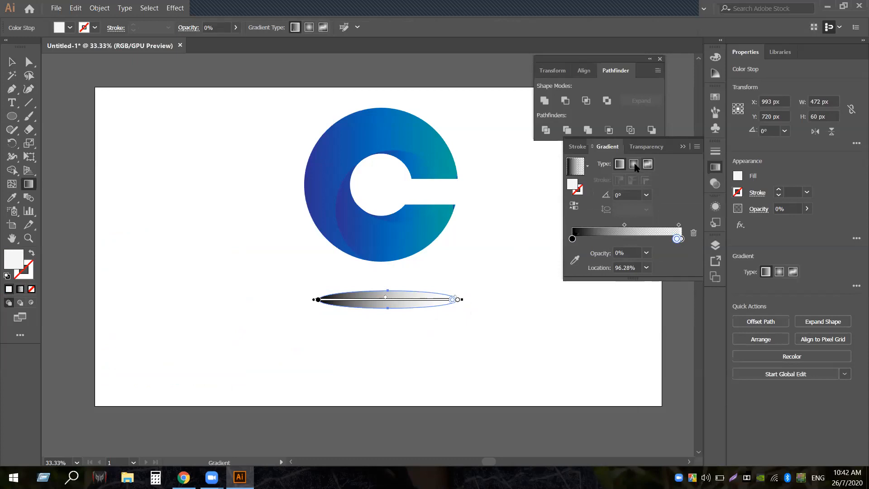
Make the ellipse a radial White, Black gradient and lower its opacity to 42%
click(633, 164)
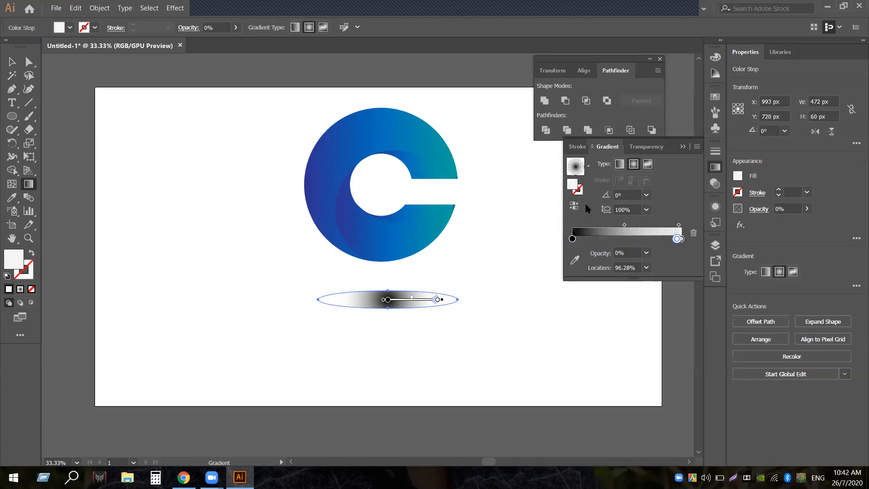
click(589, 165)
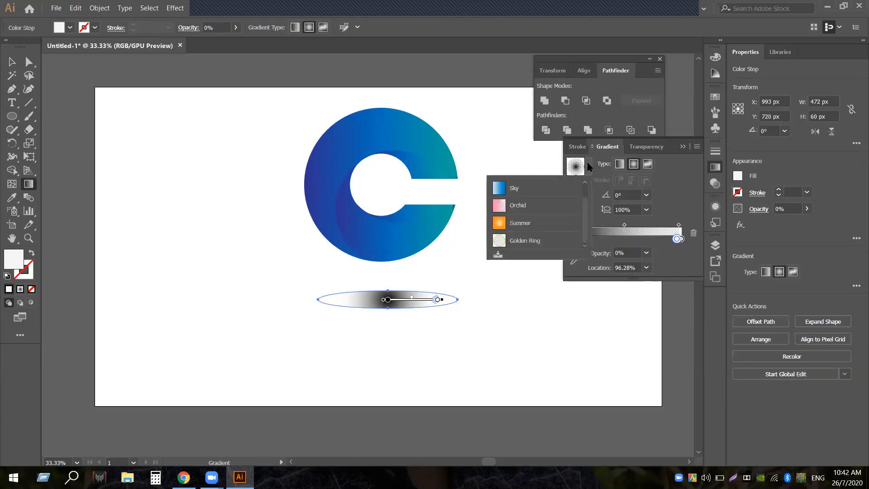
scroll(528, 188, up, 1)
click(528, 188)
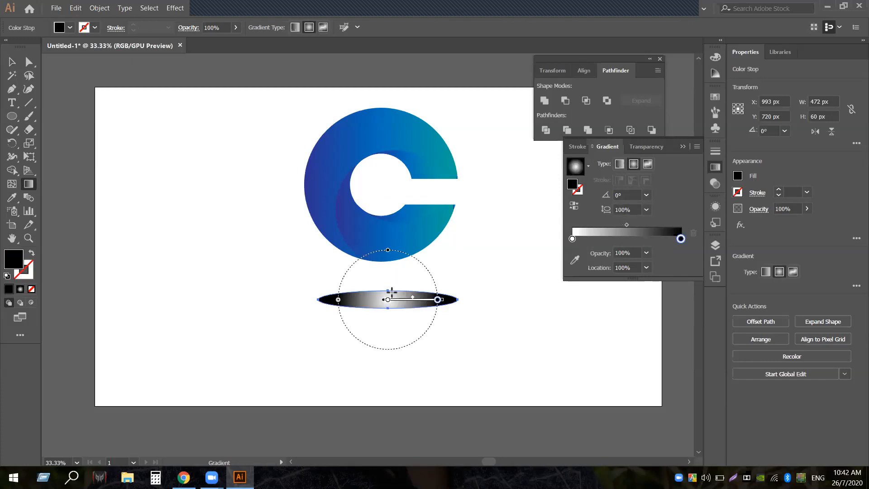
click(11, 62)
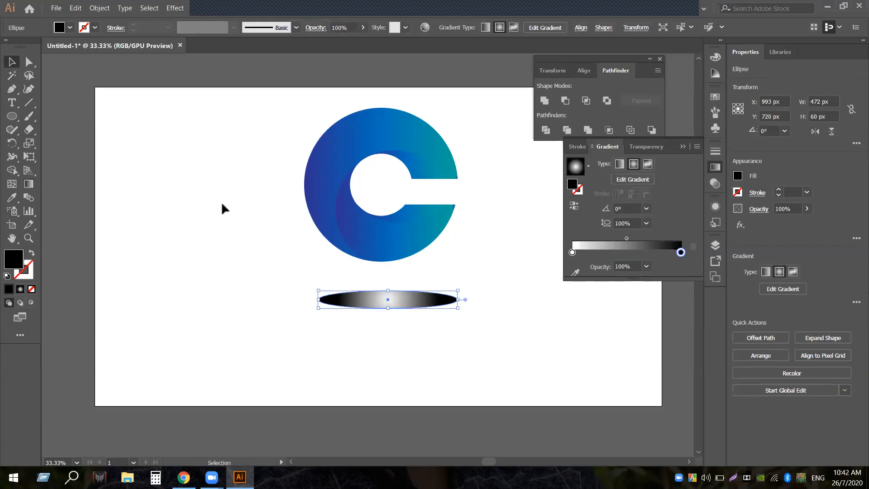
click(363, 28)
drag(362, 41, 325, 43)
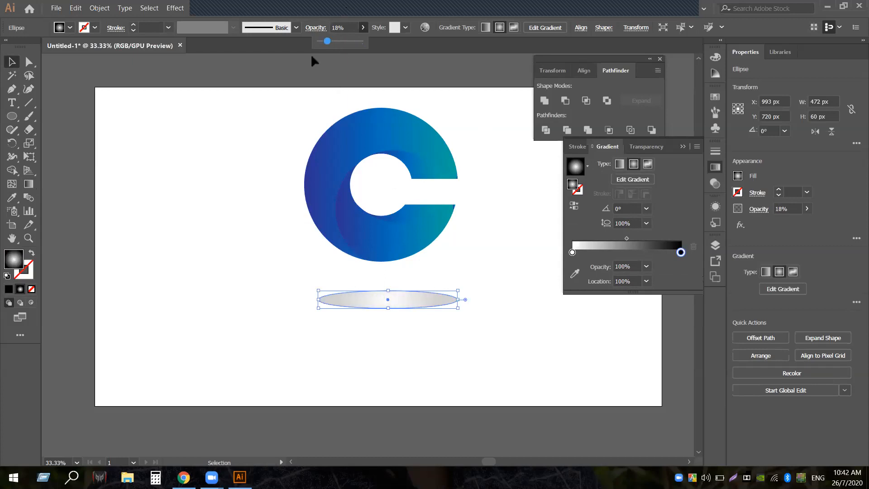
Set the shadow ellipse to 18% opacity and nudge it slightly left and up
click(345, 368)
mouse_move(387, 310)
mouse_down()
mouse_move(384, 295)
mouse_move(378, 310)
mouse_up()
drag(275, 133, 468, 320)
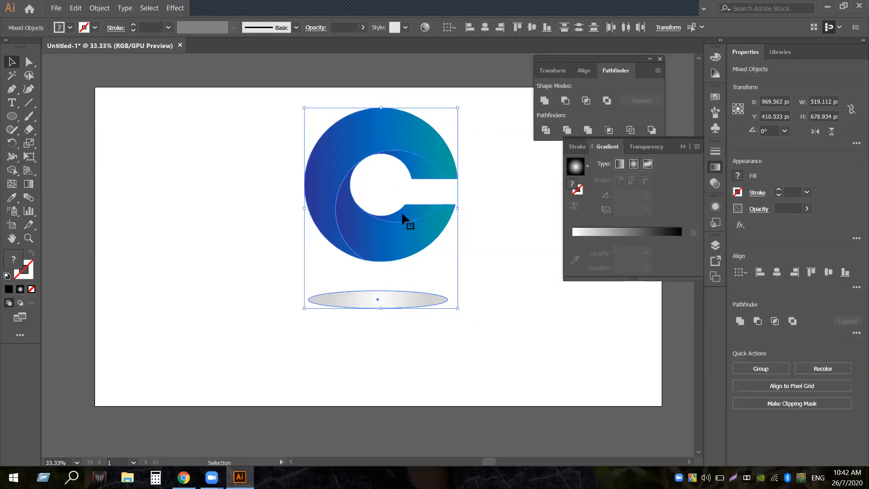
click(425, 340)
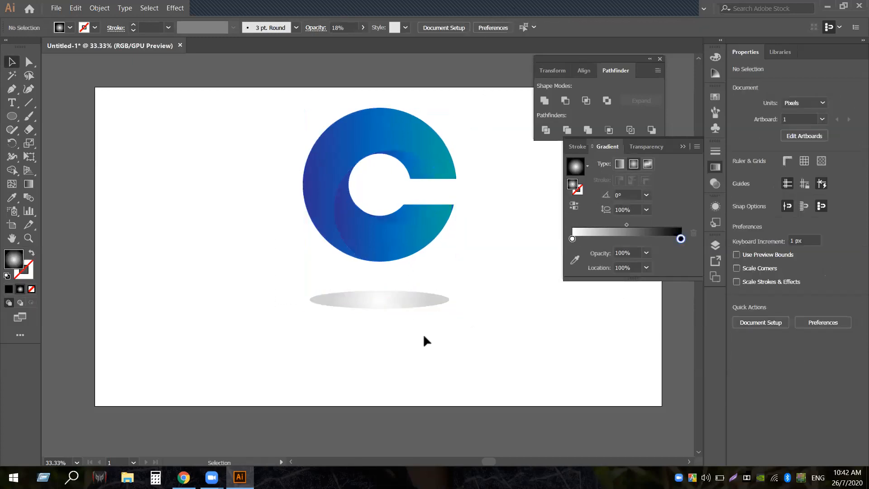
drag(420, 297, 419, 290)
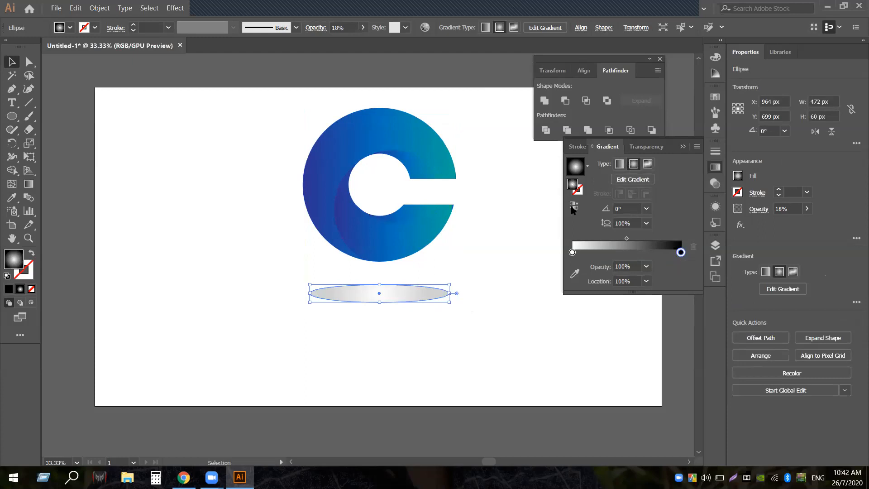
Keep the gradient white-to-black and set the left gradient stop's opacity to 0%
click(571, 207)
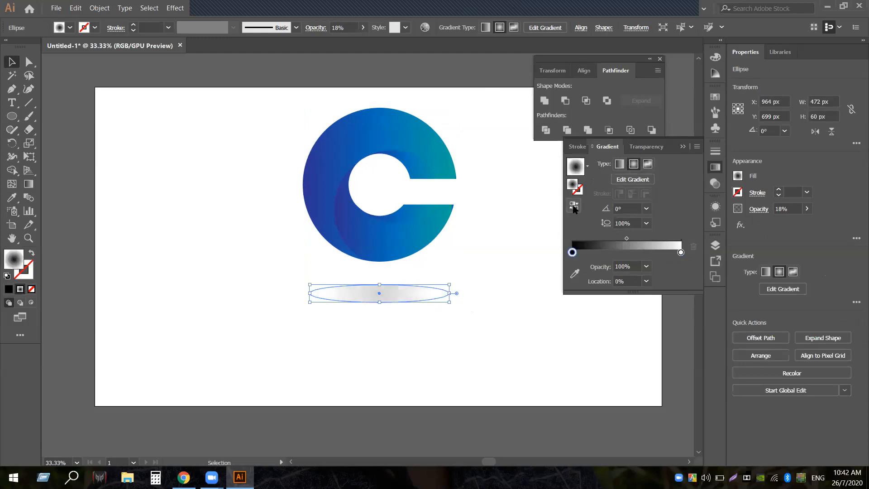
click(571, 207)
click(479, 292)
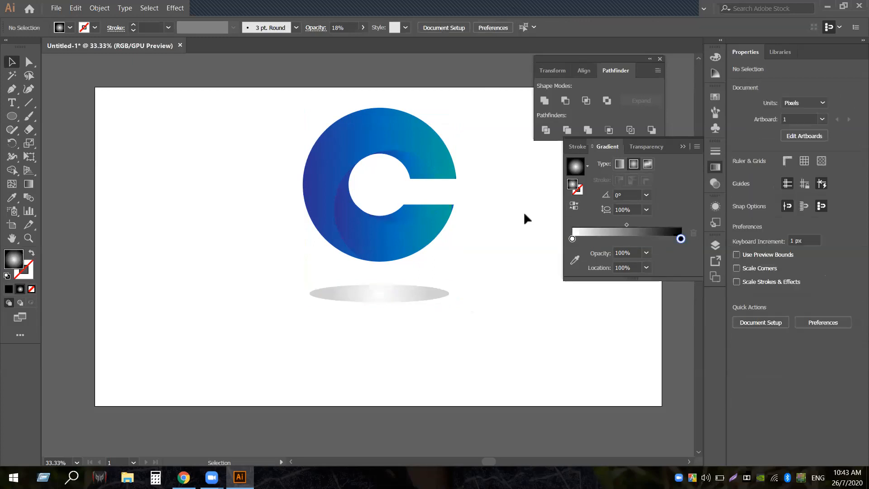
click(368, 300)
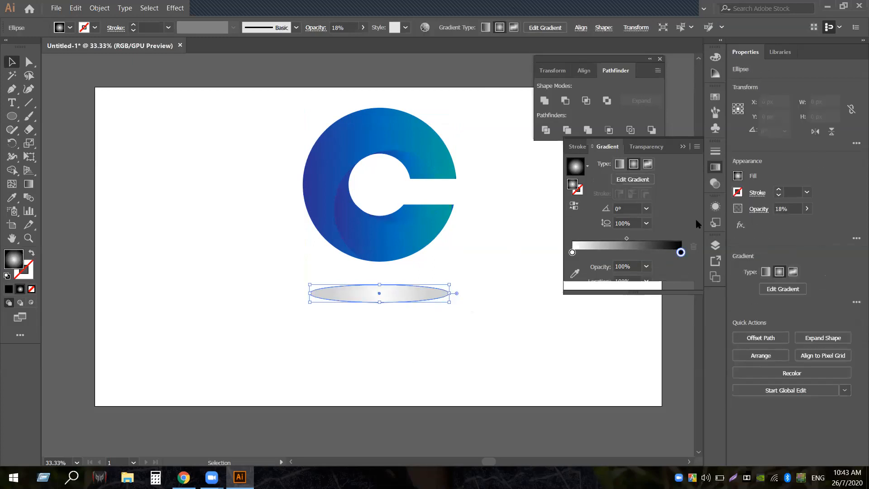
click(572, 252)
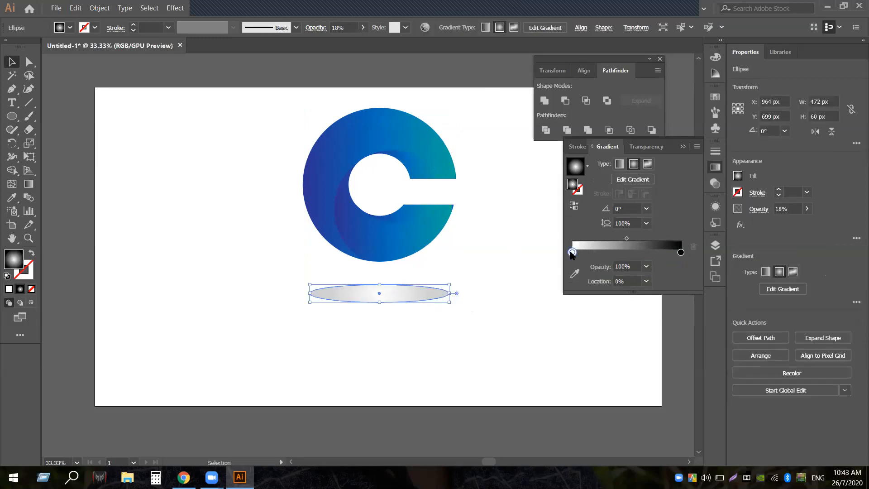
double_click(572, 252)
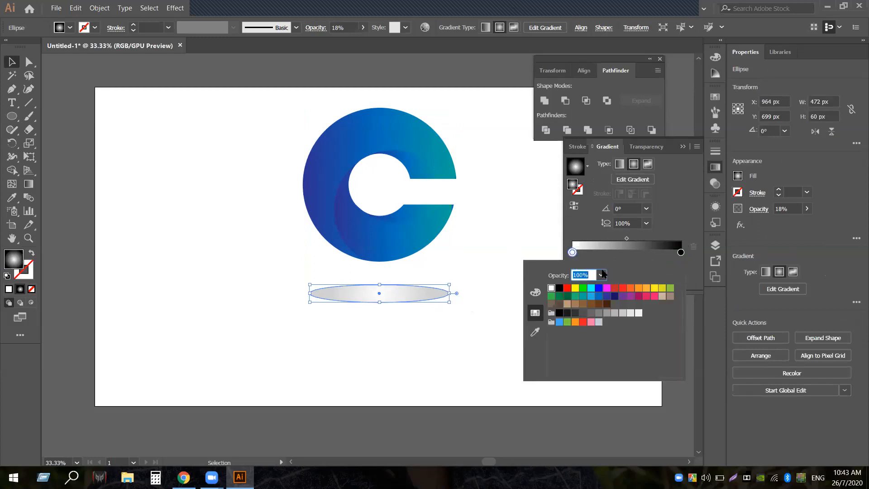
double_click(572, 252)
click(573, 255)
click(646, 266)
click(655, 281)
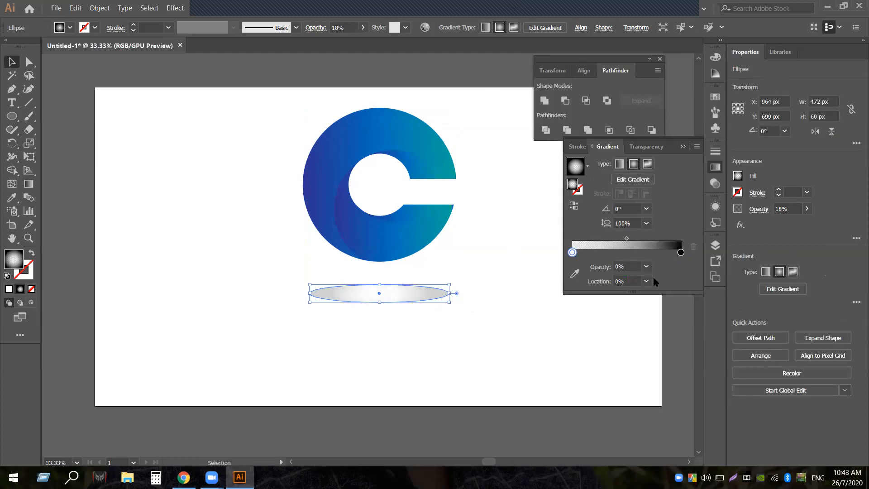
click(481, 265)
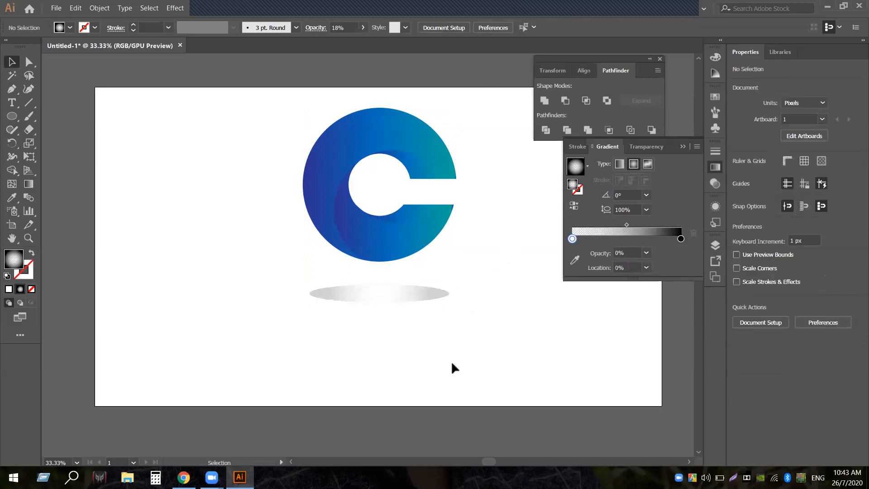
Drag the black stop in from 87.76% toward the start, sliding the transparent stop further in
click(434, 290)
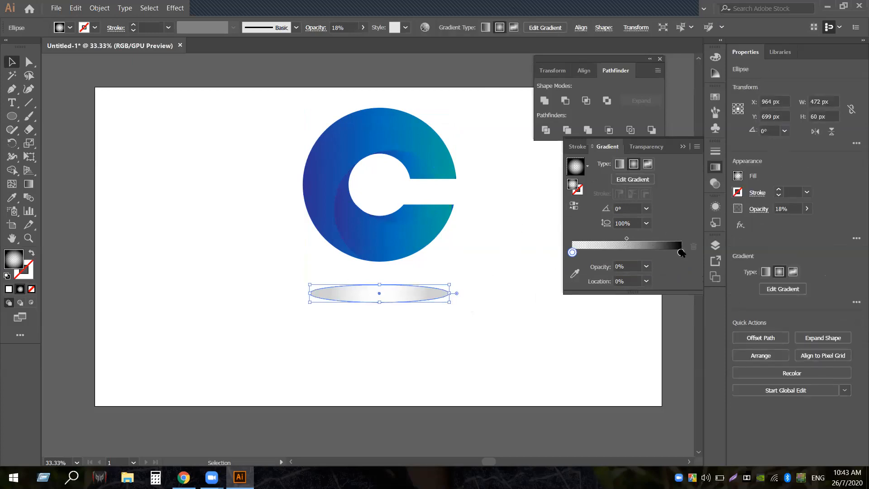
click(680, 252)
drag(680, 252, 636, 251)
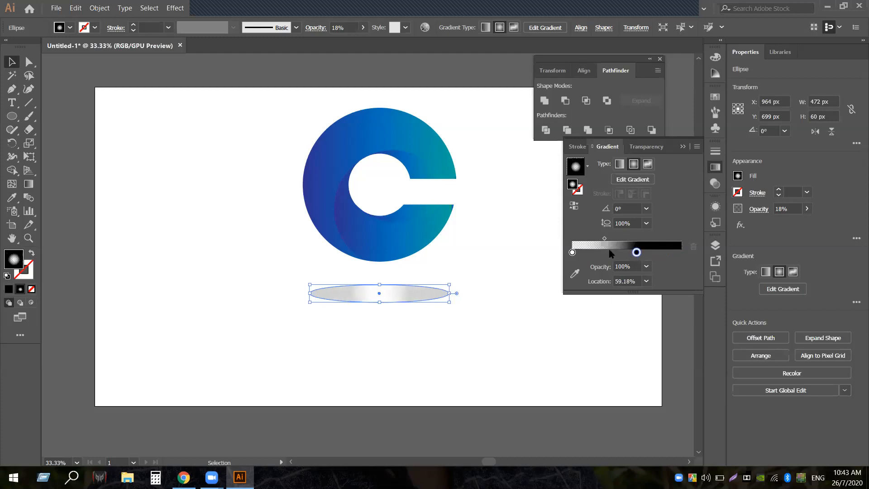
drag(572, 252, 552, 256)
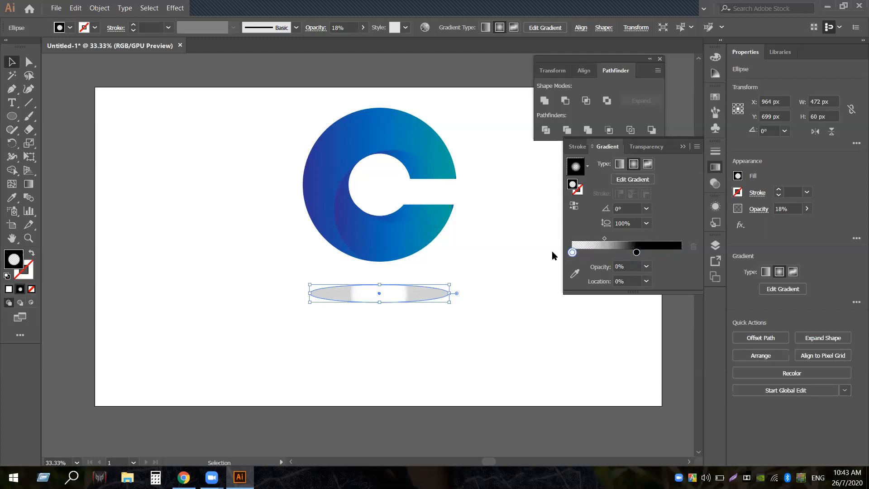
drag(636, 253, 572, 257)
Reverse the shadow's gradient colours and set its opacity to 21%
click(474, 252)
click(442, 294)
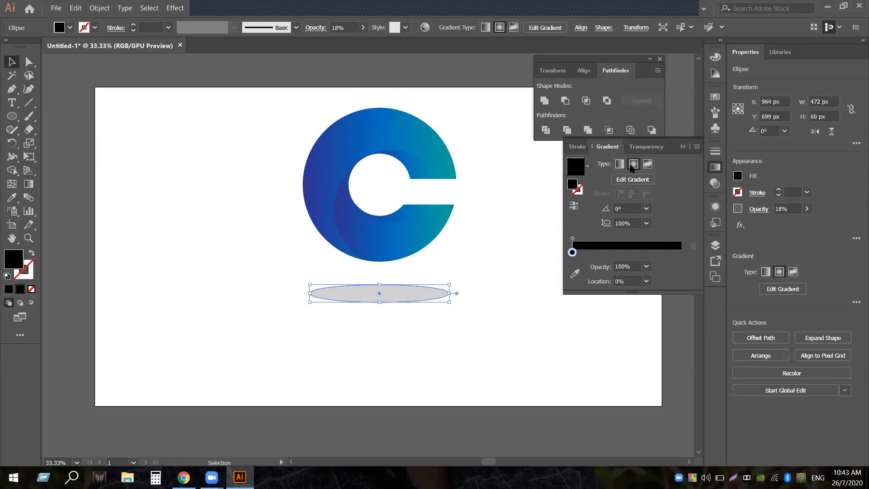
click(574, 205)
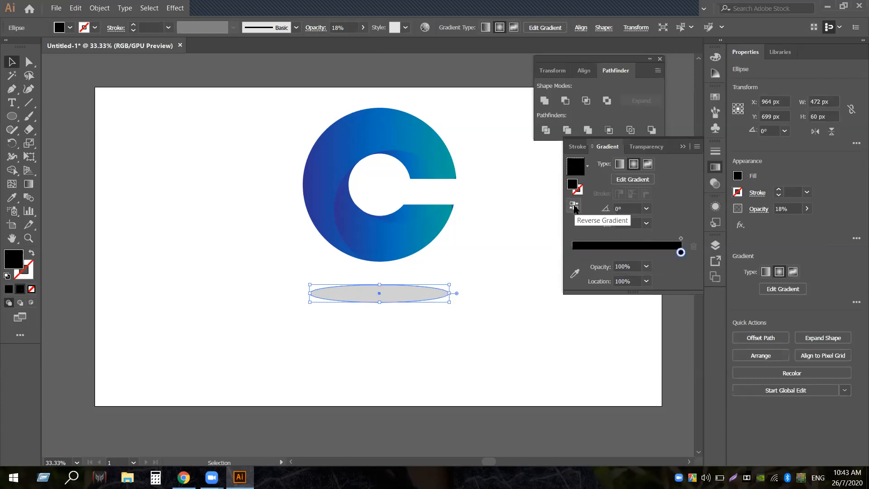
click(362, 29)
drag(325, 42, 328, 42)
click(490, 245)
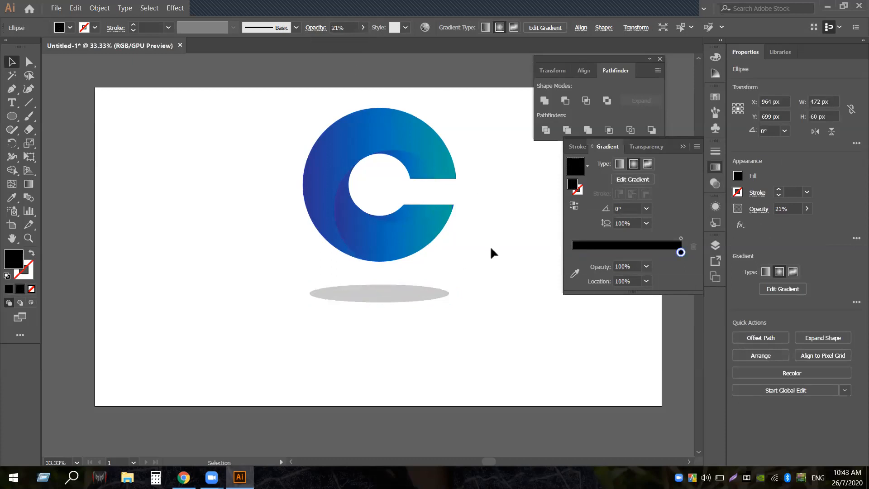
Give the ellipse a black-to-white radial gradient and move the black stop to 0%
drag(260, 111, 522, 326)
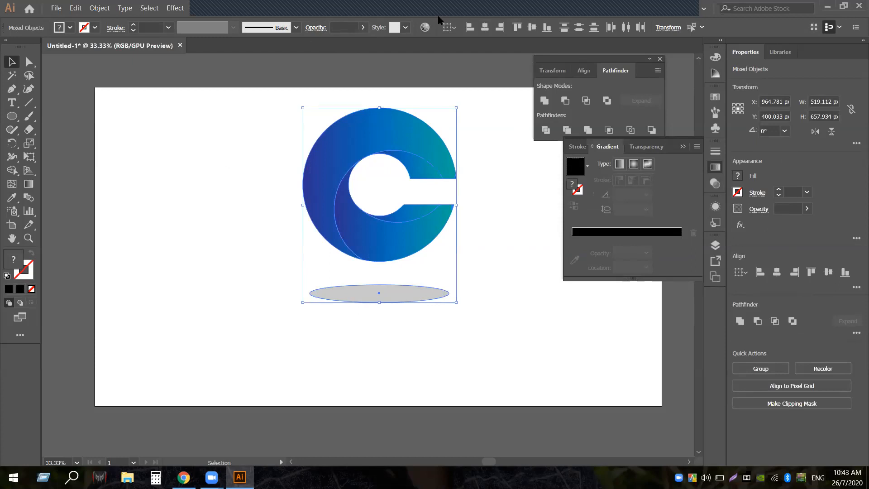
click(448, 255)
click(408, 293)
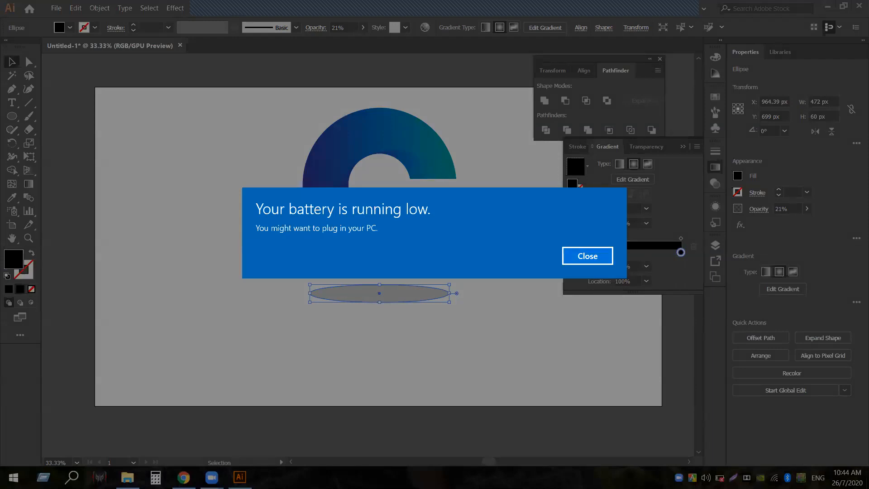
click(597, 256)
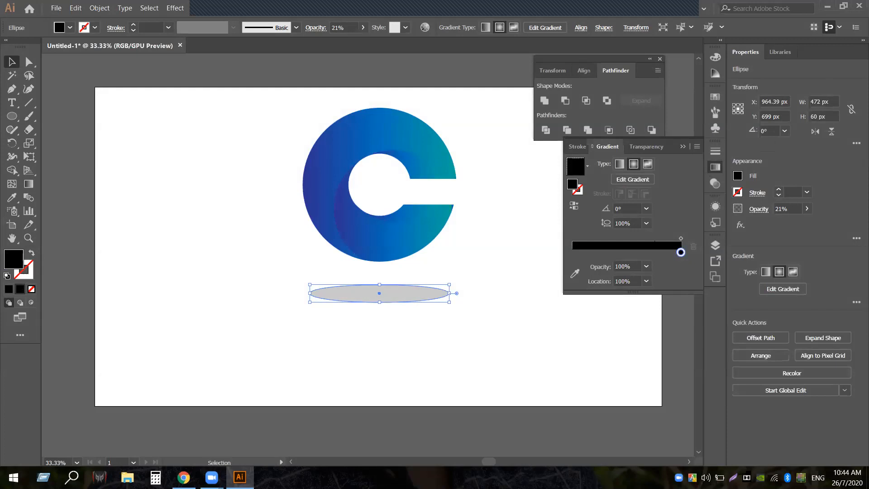
click(593, 250)
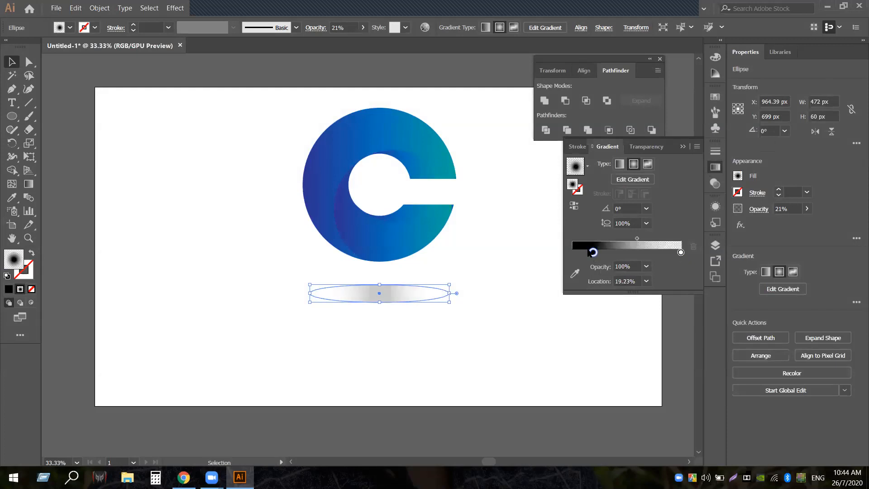
click(493, 264)
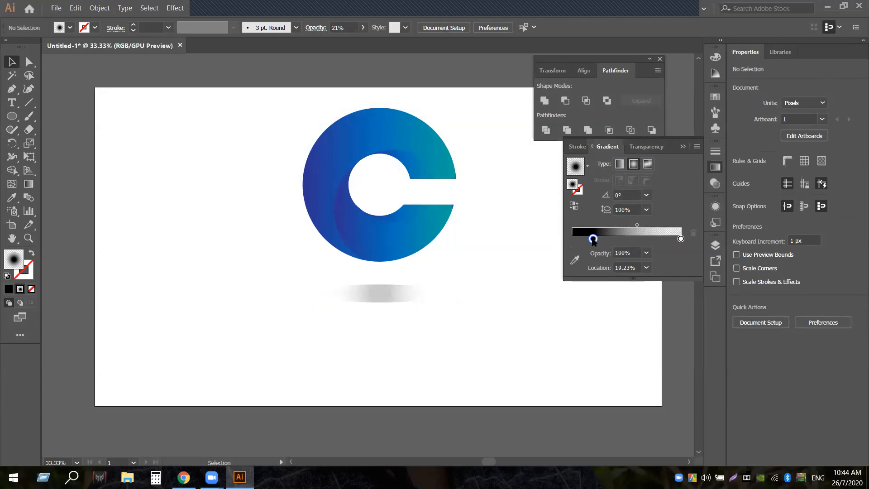
drag(593, 239, 538, 240)
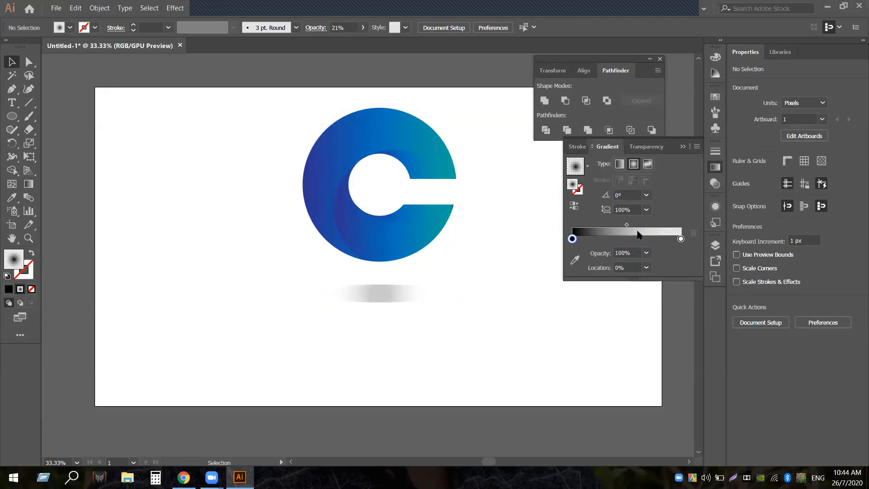
click(587, 165)
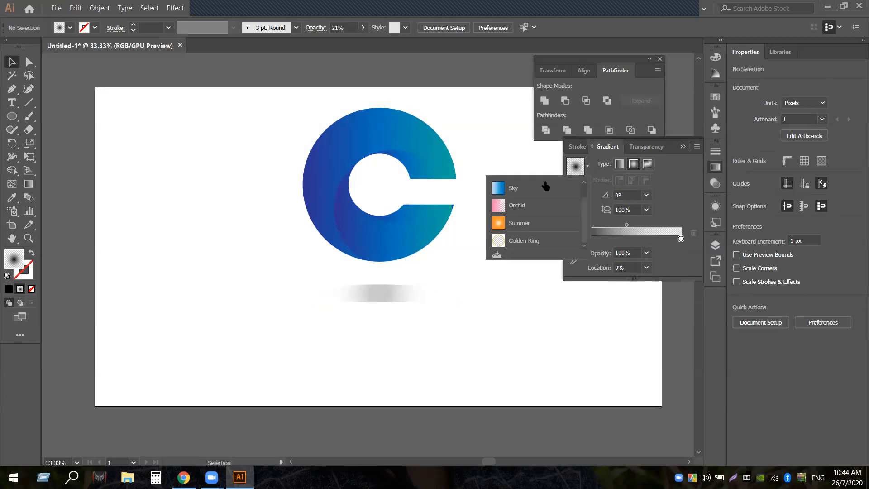
scroll(550, 212, up, 1)
click(526, 186)
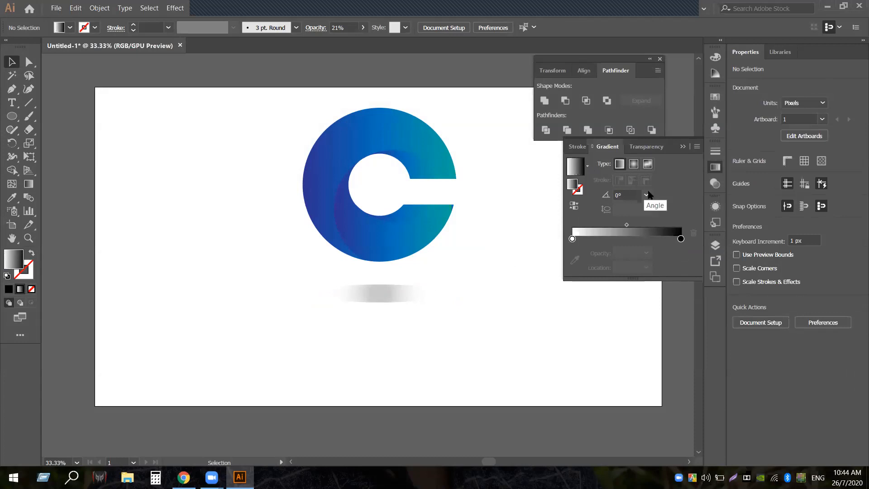
click(647, 195)
click(659, 324)
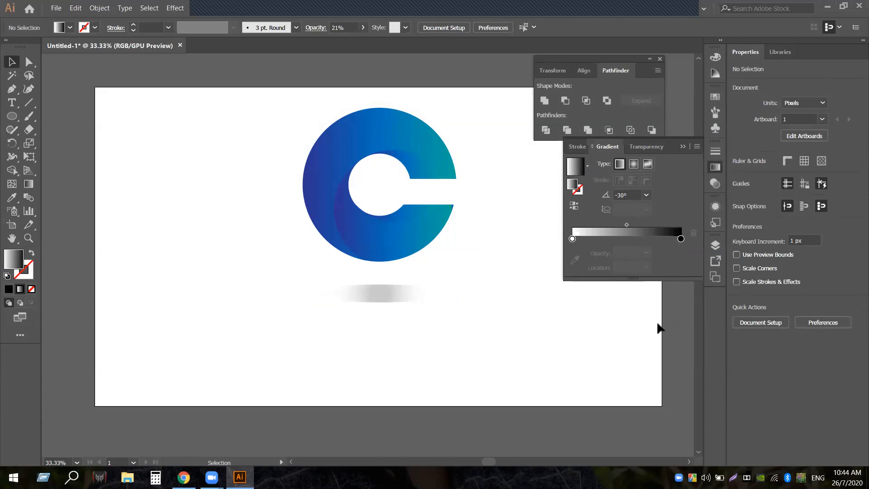
click(647, 195)
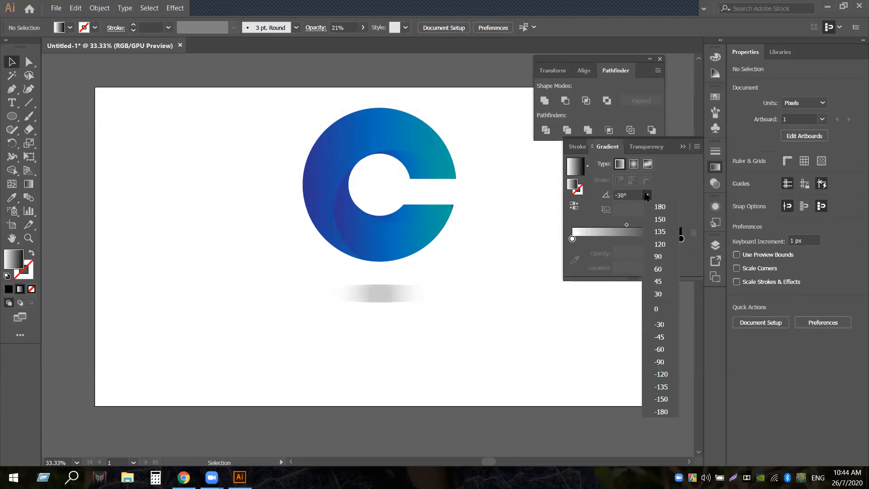
click(625, 178)
click(578, 146)
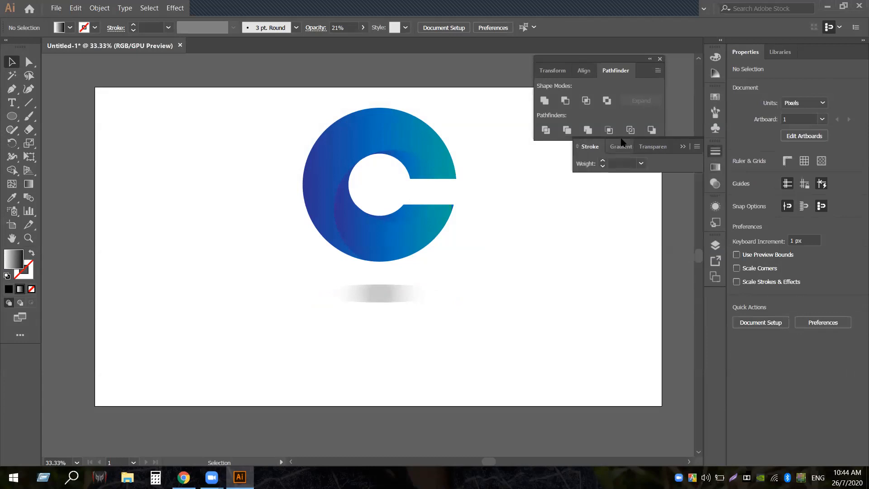
click(653, 147)
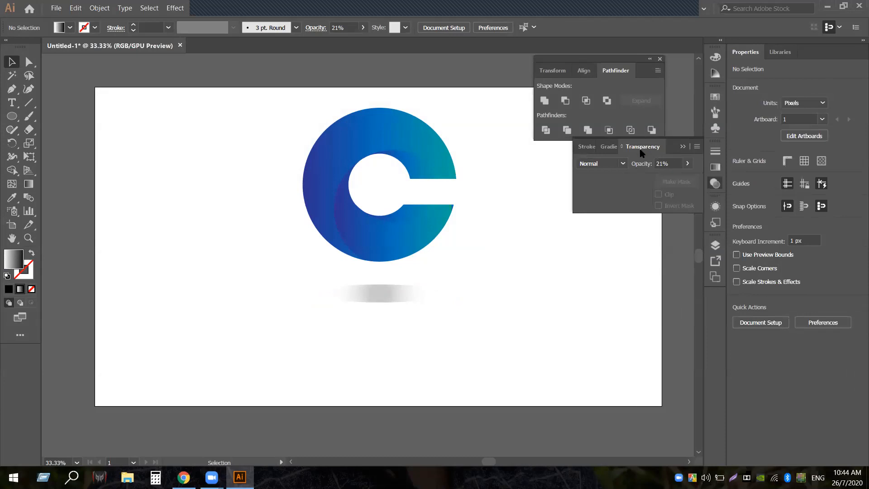
click(622, 163)
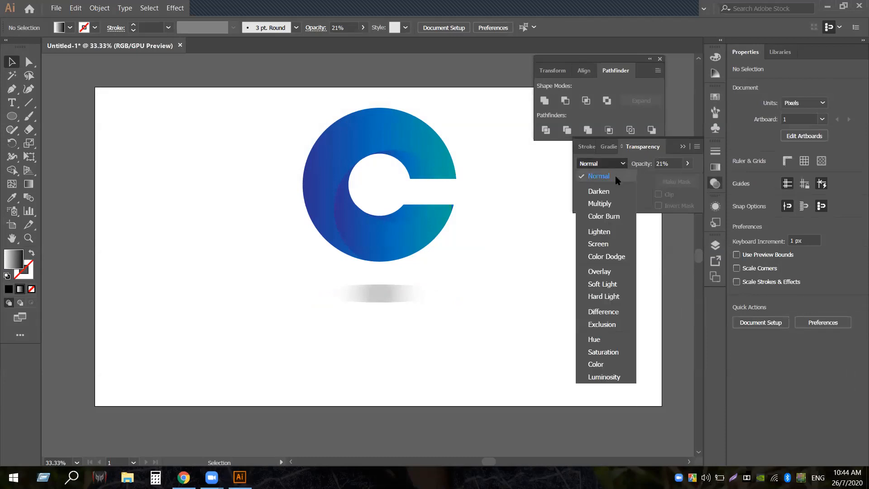
click(609, 176)
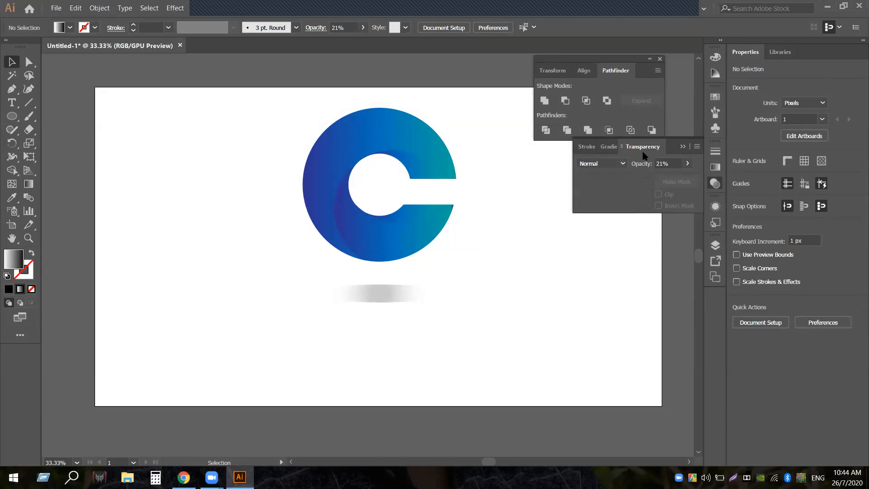
click(683, 147)
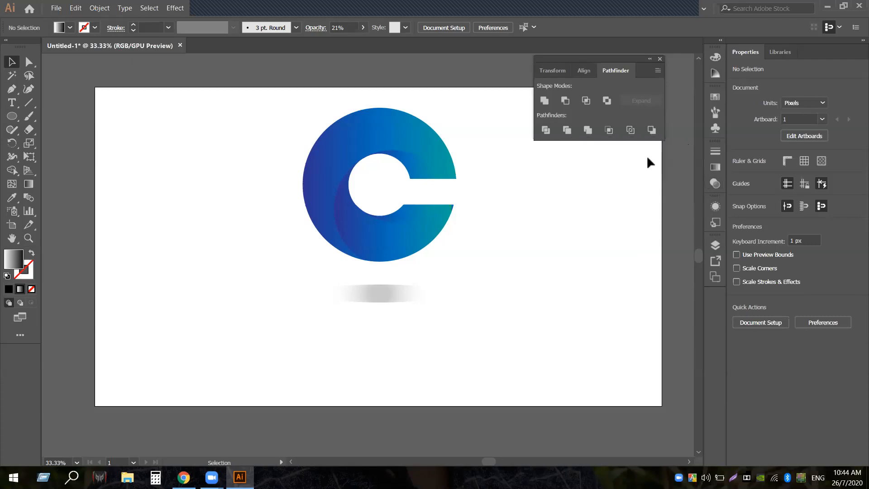
click(404, 288)
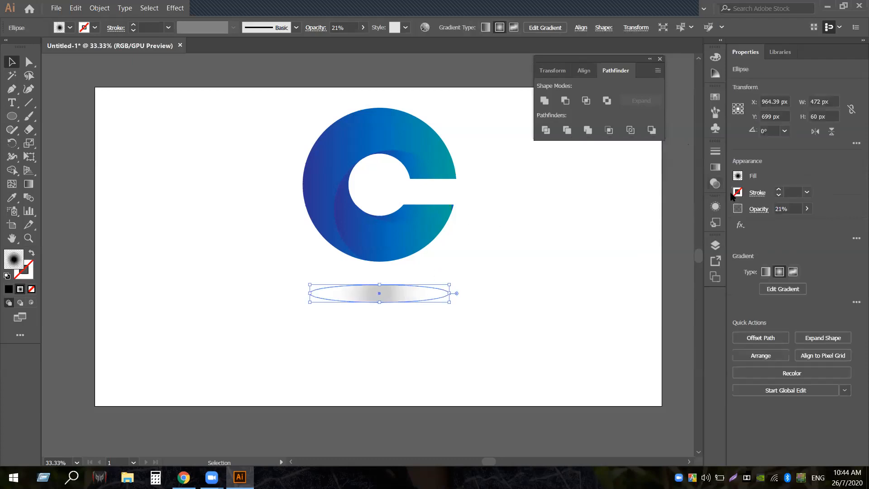
click(714, 167)
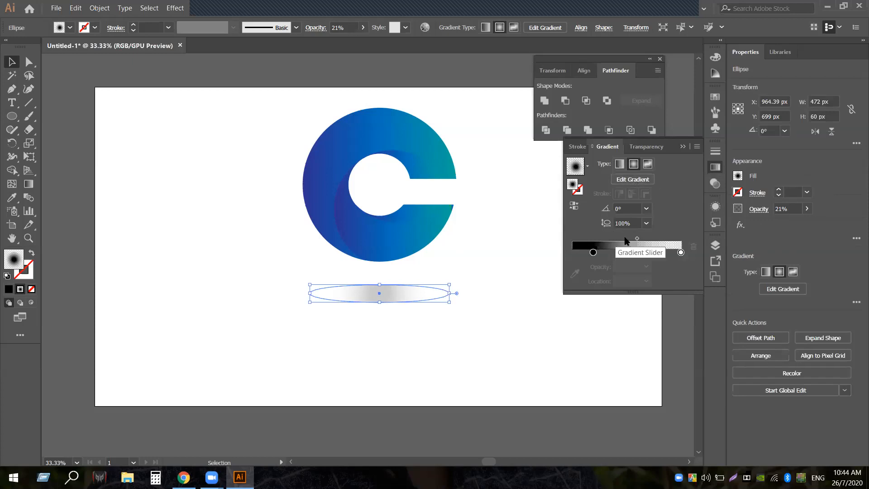
click(644, 180)
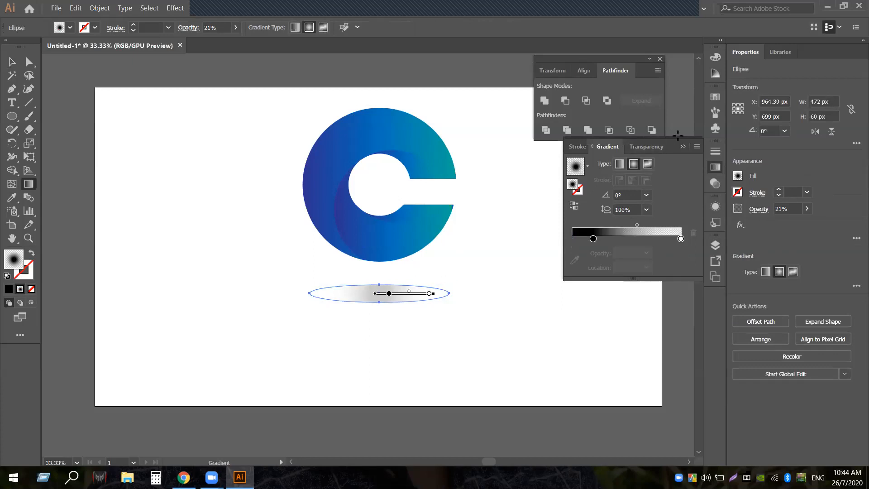
click(684, 148)
click(716, 168)
click(12, 63)
click(209, 224)
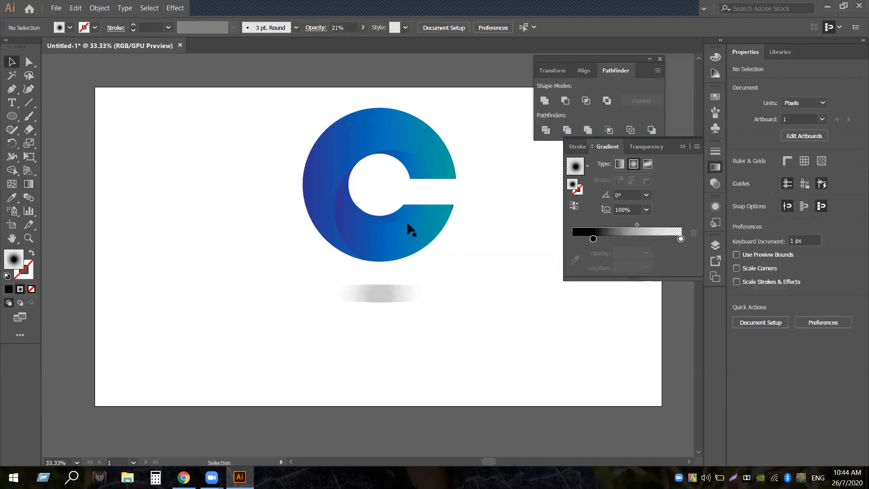
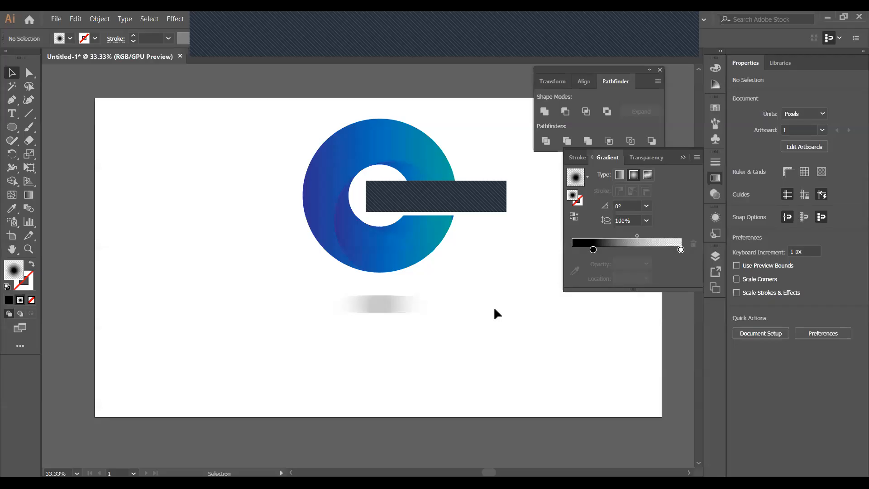
Select all pieces of the gradient C logo, scale it to 291×369 px, and park it top-left
drag(296, 141, 422, 266)
drag(362, 211, 128, 150)
click(200, 215)
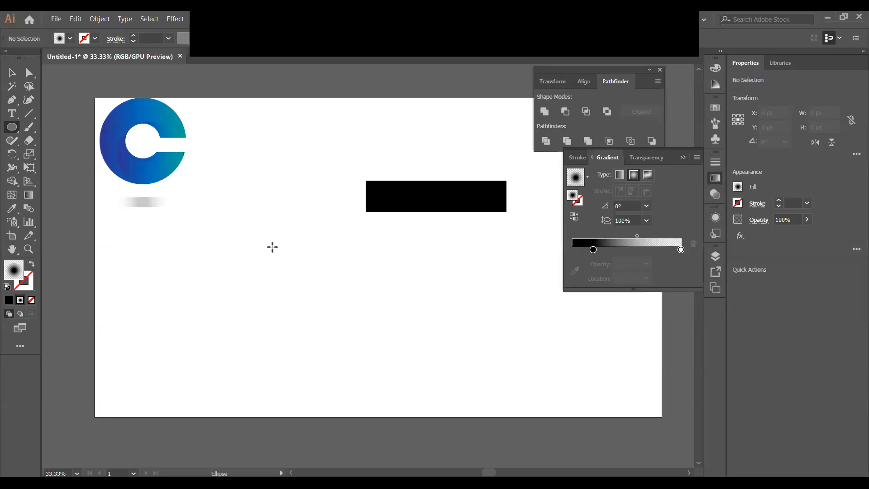
Draw a large 522 px circle and fill it with solid teal
drag(273, 247, 349, 324)
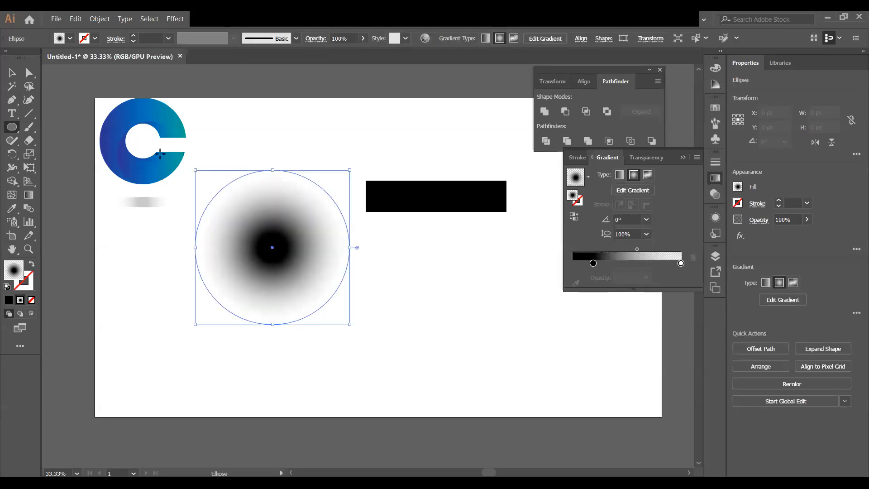
click(70, 39)
click(71, 66)
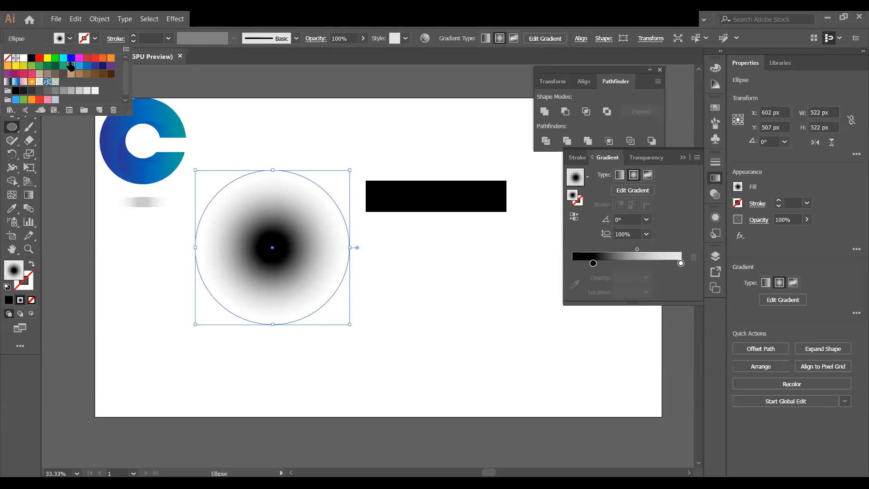
click(268, 146)
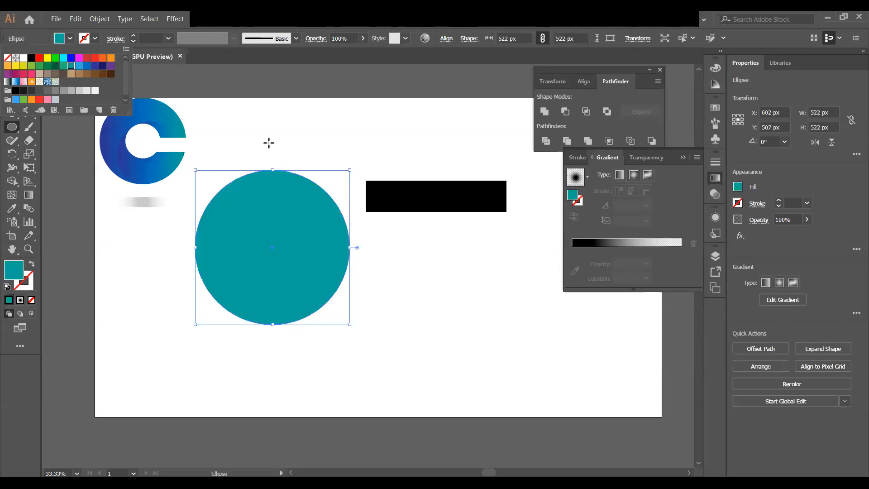
click(268, 146)
key(Escape)
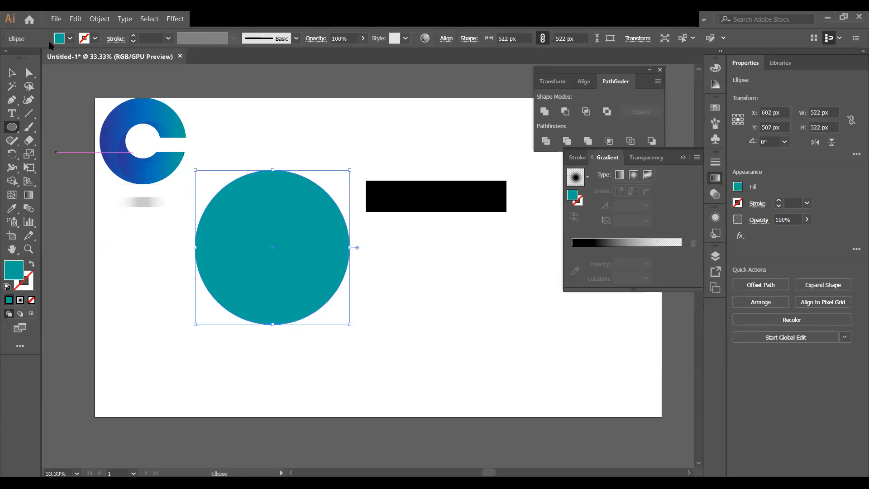
Make a concentric 248 px copy centred inside the teal circle
key(v)
key(a)
key(v)
key(a)
key(v)
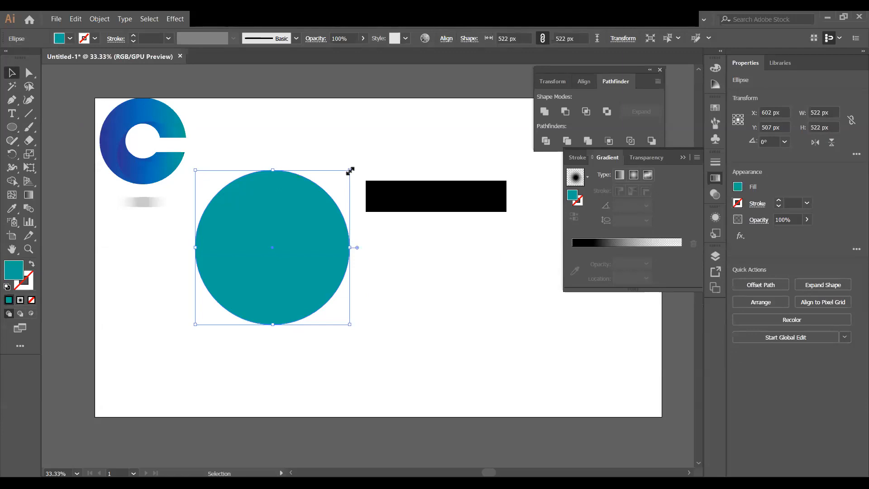
key(shift)
drag(350, 171, 334, 211)
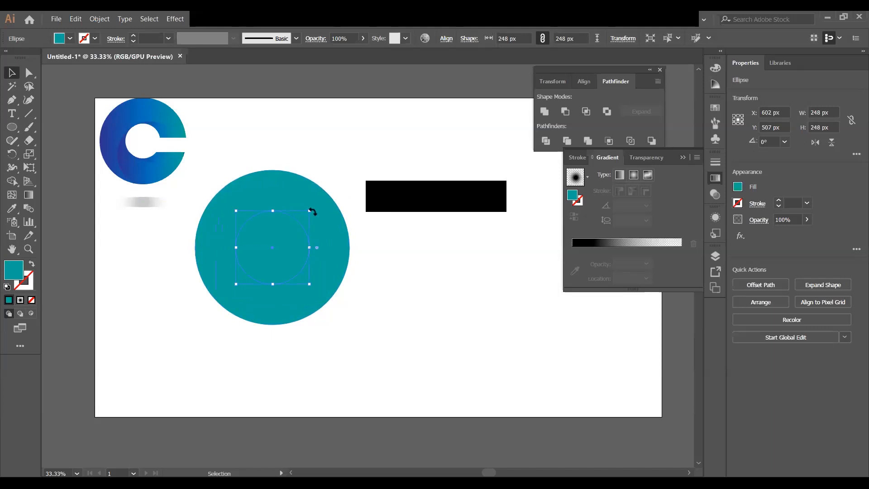
Fill the inner circle with a blue swatch
click(70, 39)
click(79, 65)
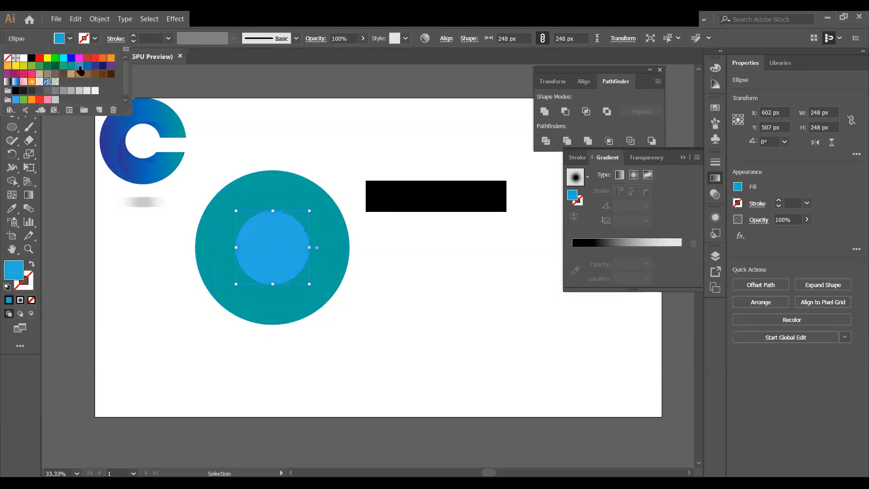
click(381, 166)
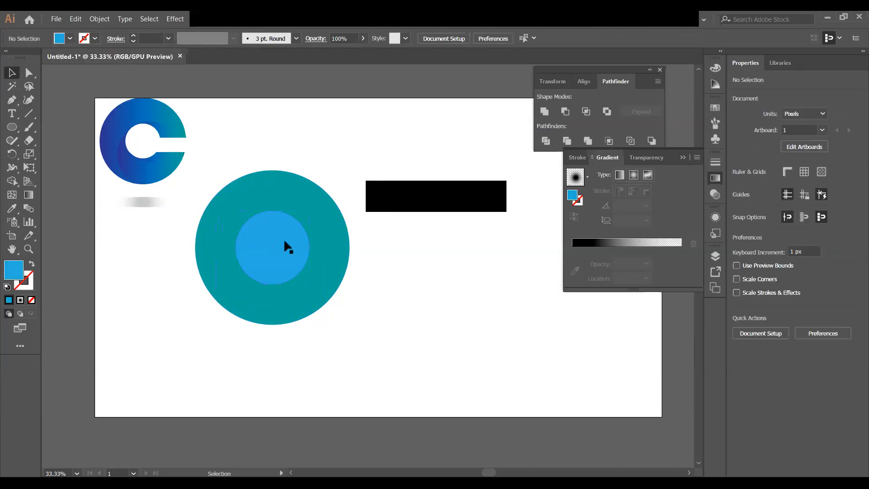
Copy the blue circle off to the right and enlarge it from its centre to 411 px
drag(279, 247, 439, 260)
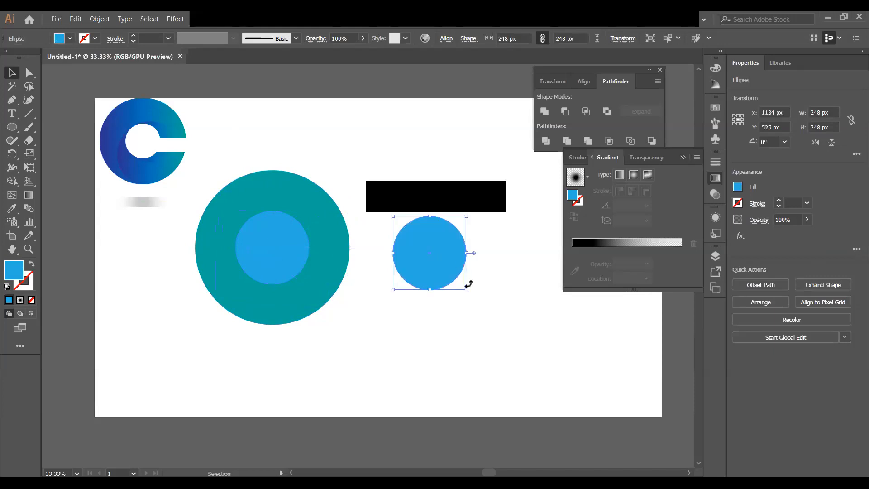
drag(467, 288, 497, 319)
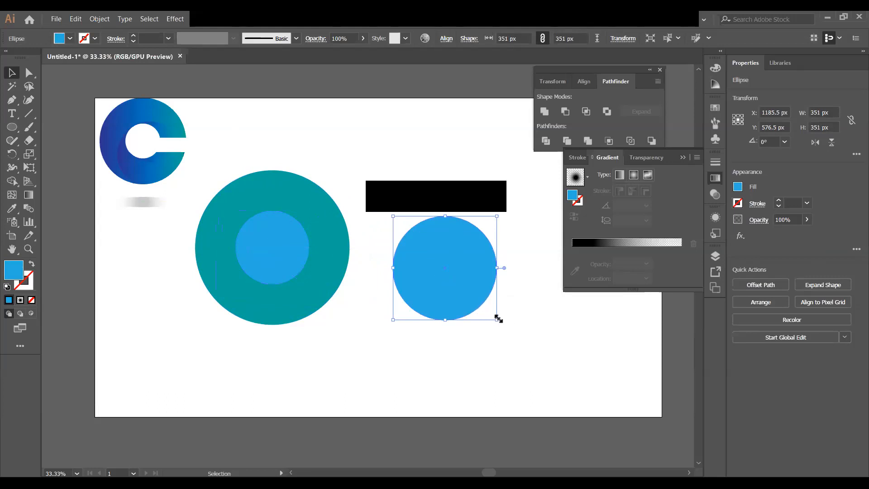
drag(498, 320, 507, 329)
drag(487, 294, 488, 294)
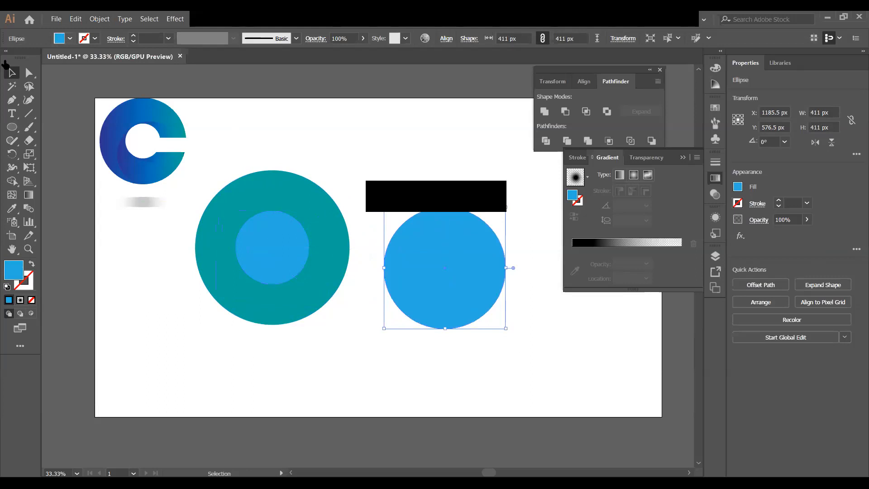
Give the copied circle no fill and a black 1 pt stroke
click(69, 38)
click(7, 57)
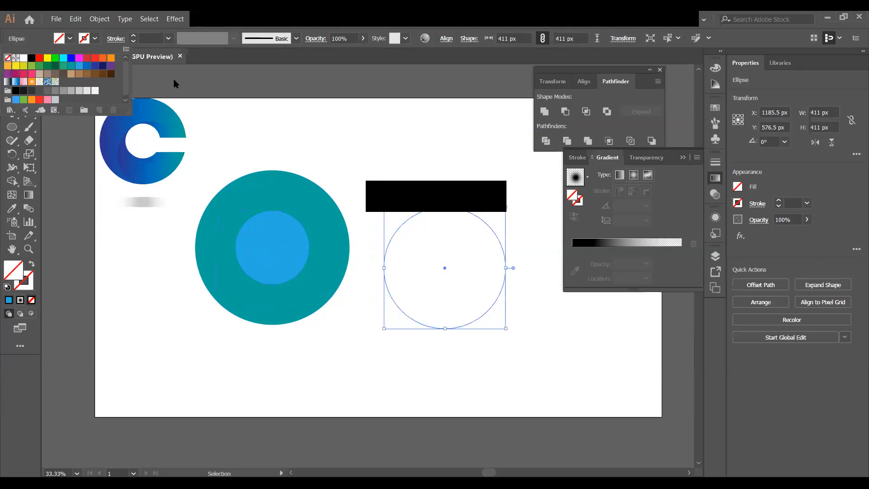
click(95, 38)
click(31, 57)
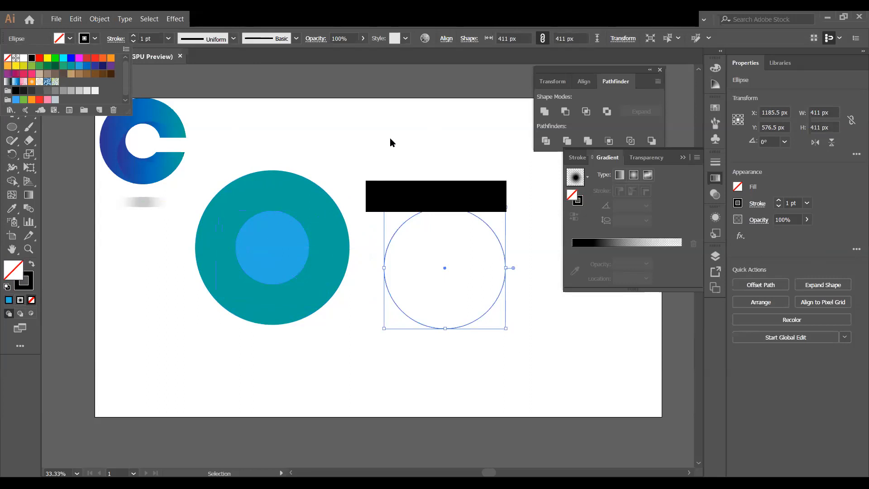
click(532, 203)
click(532, 203)
Move the outline circle over the teal ring, scale it to 467 px, and nudge it into place
drag(502, 243, 347, 243)
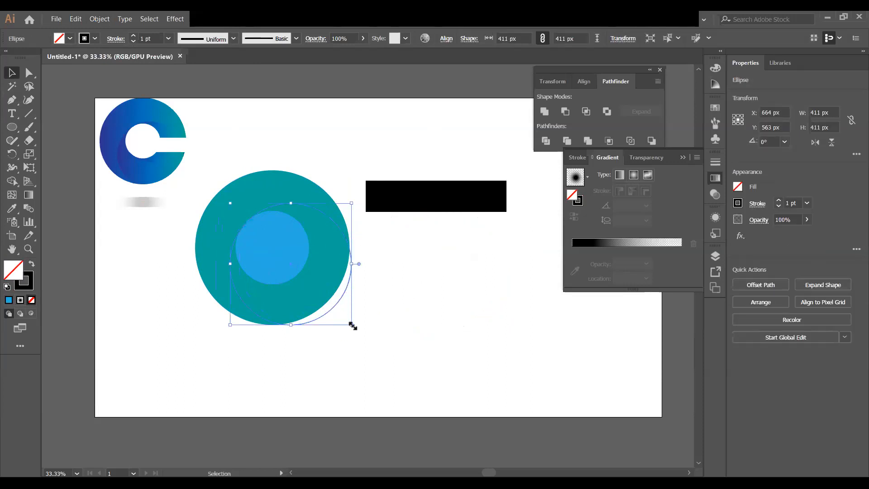
drag(352, 326, 361, 332)
key(Down)
key(Down)
key(Down)
key(Down)
key(Down)
key(Down)
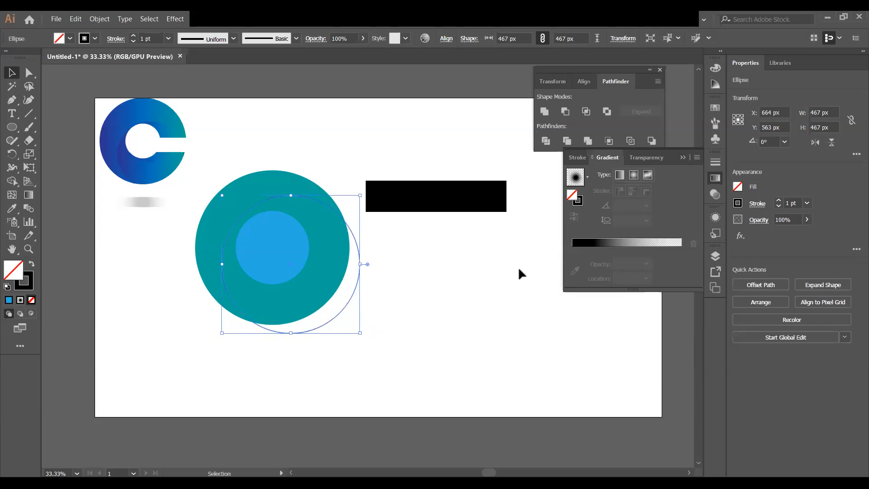
key(Down)
key(Down)
key(Down)
key(Down)
key(Down)
key(Down)
key(Down)
key(Down)
key(Down)
key(Down)
key(Down)
key(Down)
key(Down)
key(Down)
key(Down)
key(Down)
key(Down)
key(Down)
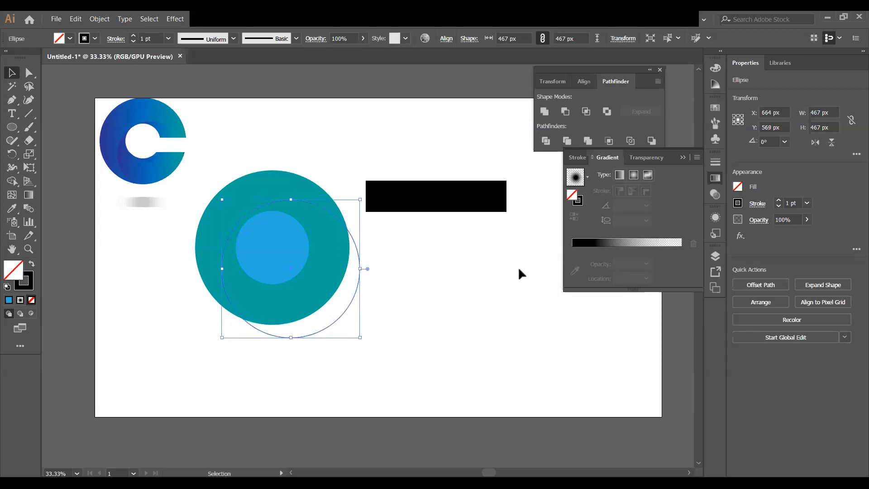
key(Up)
key(Up)
key(Up)
key(Up)
key(Up)
key(Up)
key(Up)
key(Up)
key(Up)
key(Up)
key(Up)
key(Up)
key(Up)
key(Up)
key(Up)
key(Up)
key(Up)
key(Up)
key(Up)
drag(355, 243, 368, 248)
click(398, 256)
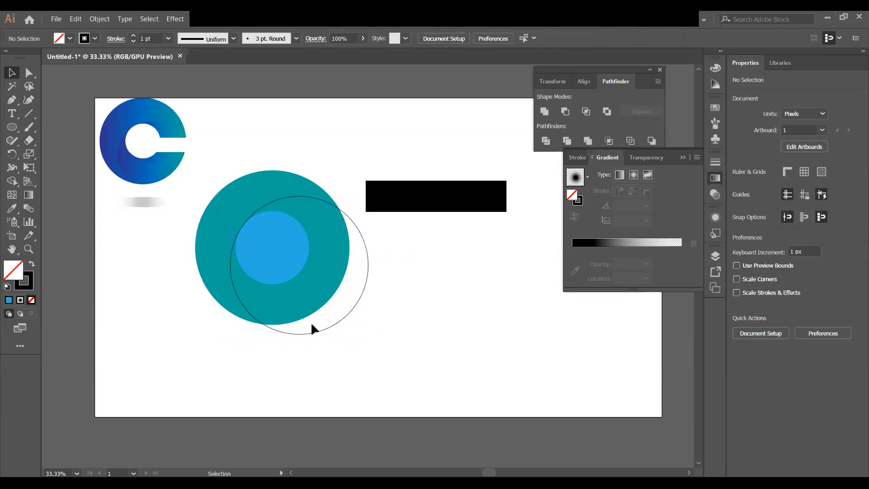
Duplicate the outline circle upward and slightly left
click(342, 318)
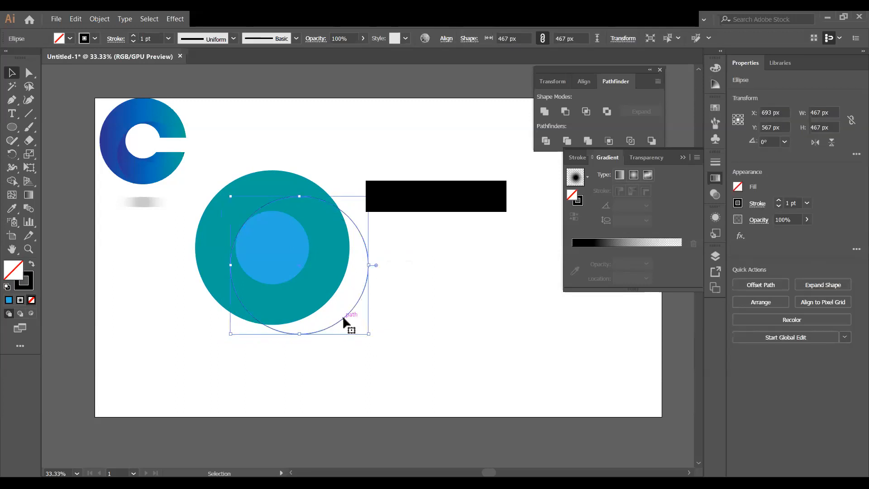
drag(345, 318, 338, 276)
click(380, 268)
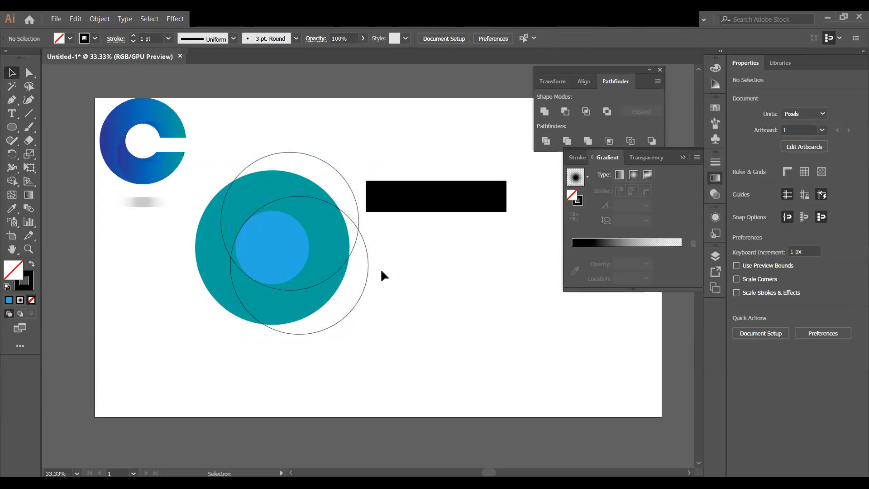
Nudge the upper outline circle up 2 px to Y 415, then view the circles in Outline mode
click(345, 179)
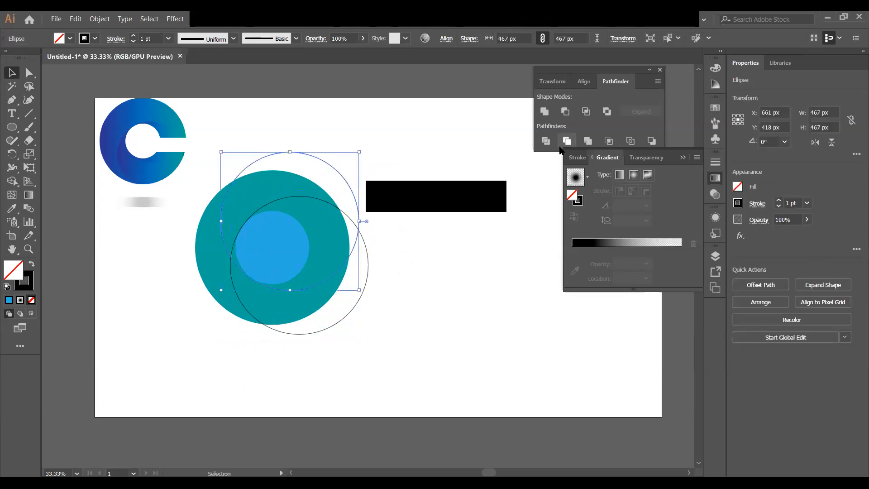
key(Up)
key(Up)
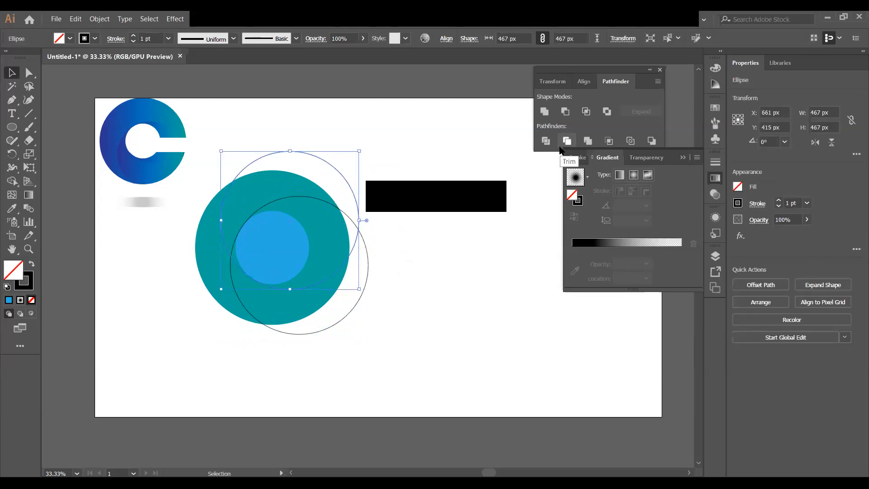
click(424, 272)
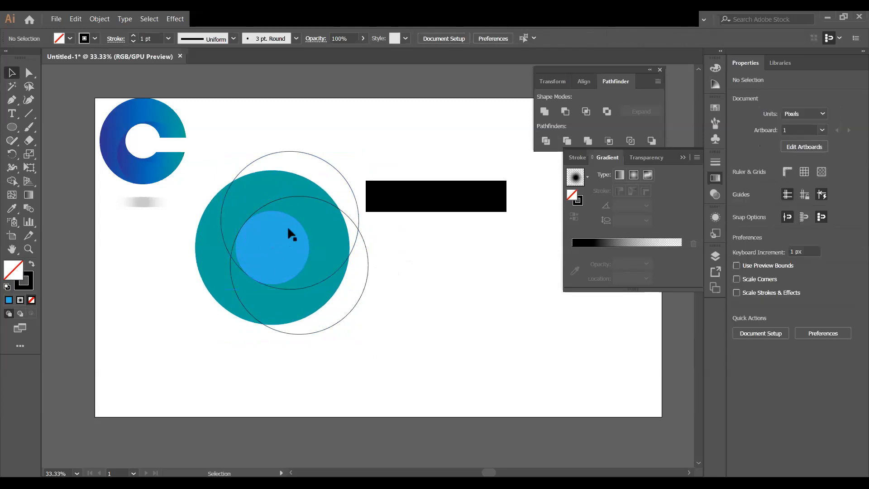
drag(190, 170, 455, 346)
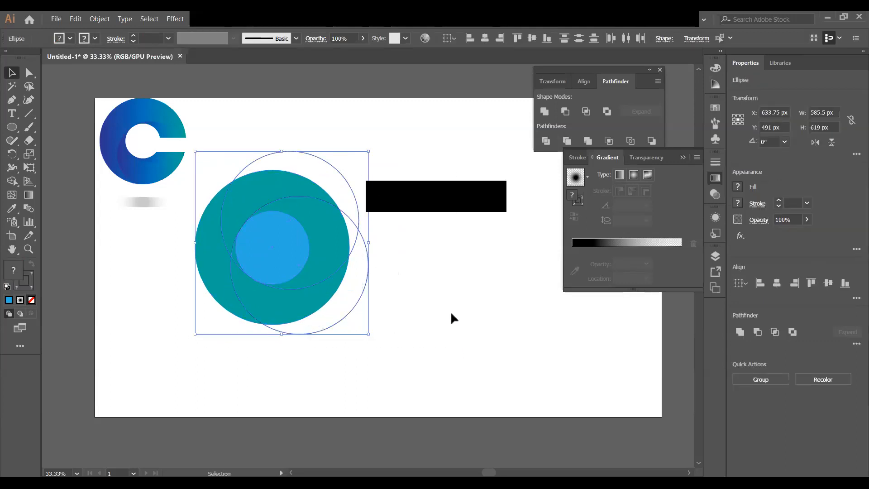
key(ctrl+y)
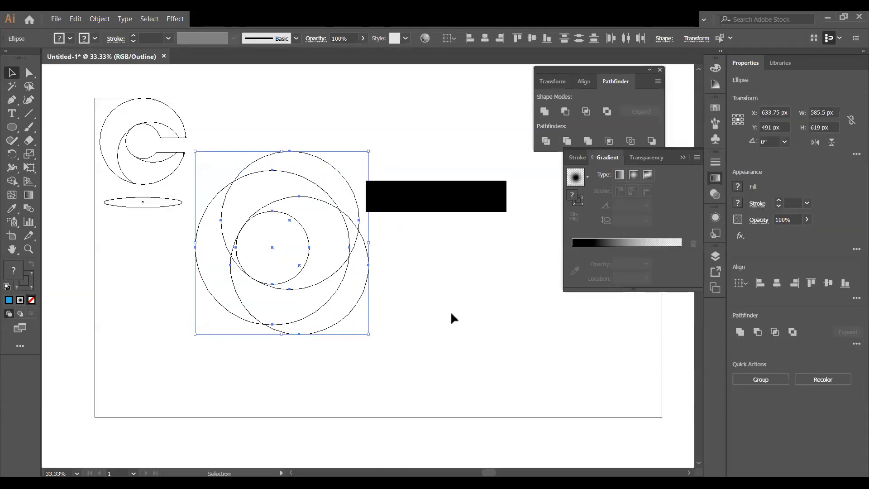
Select all the overlapping circles and switch from Outline back to Preview mode
click(450, 306)
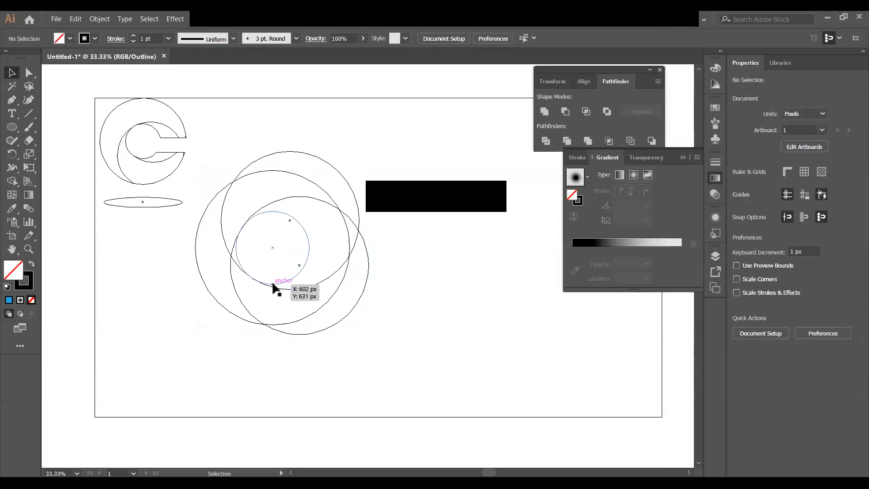
click(286, 289)
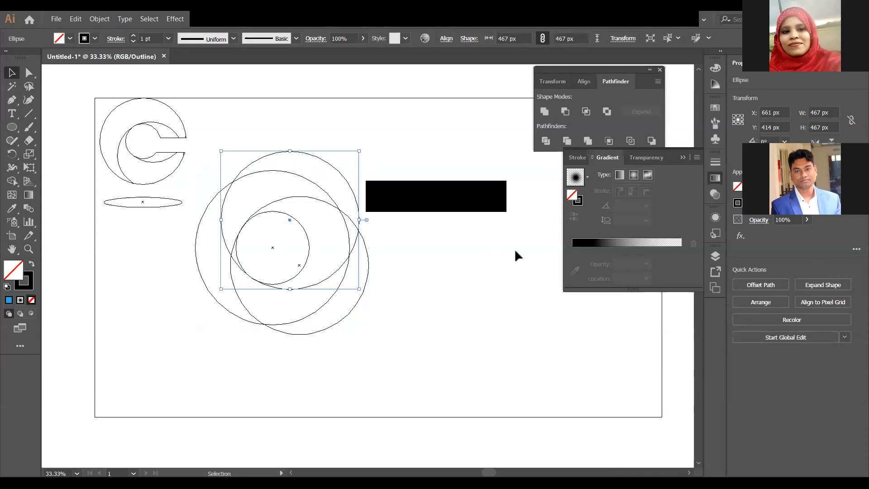
click(310, 295)
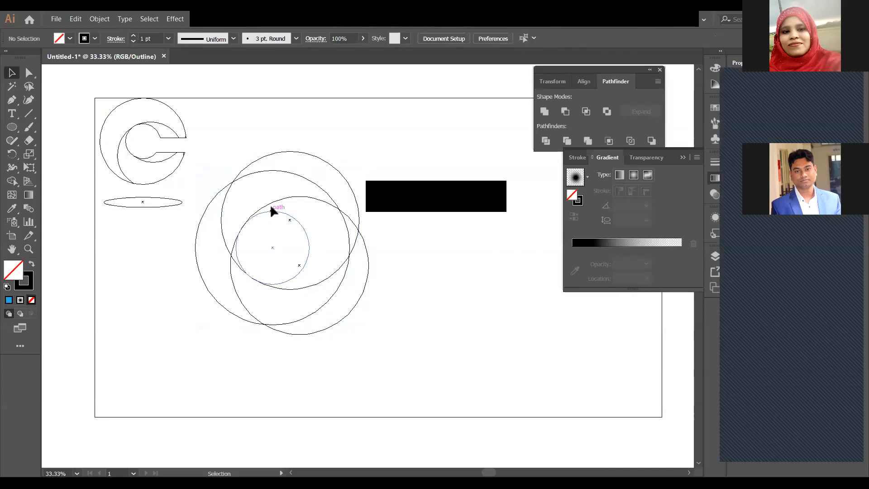
click(271, 199)
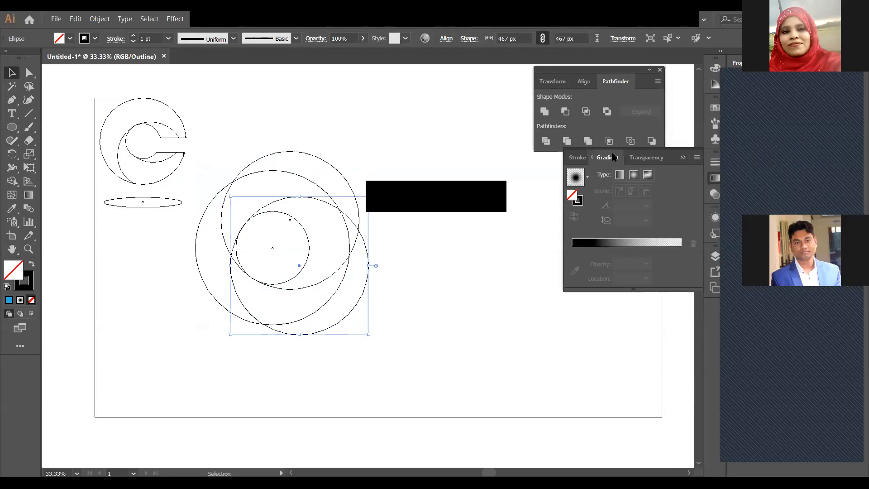
click(115, 283)
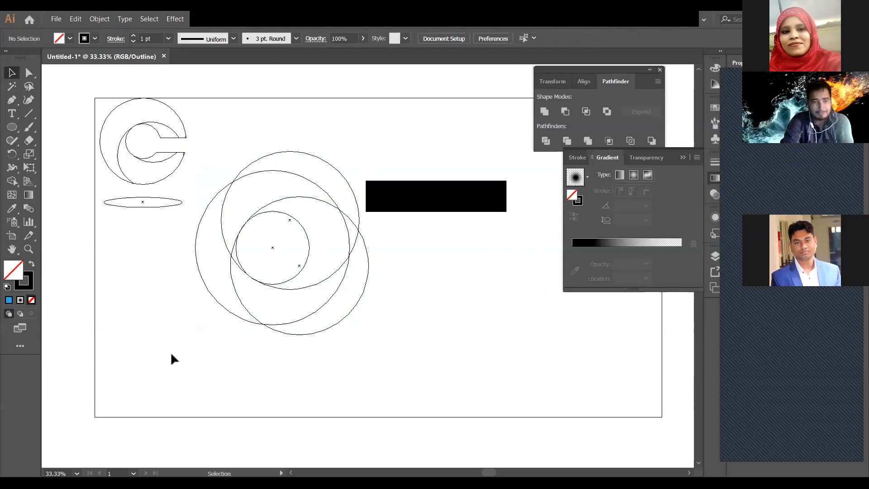
drag(200, 365, 425, 168)
key(ctrl+y)
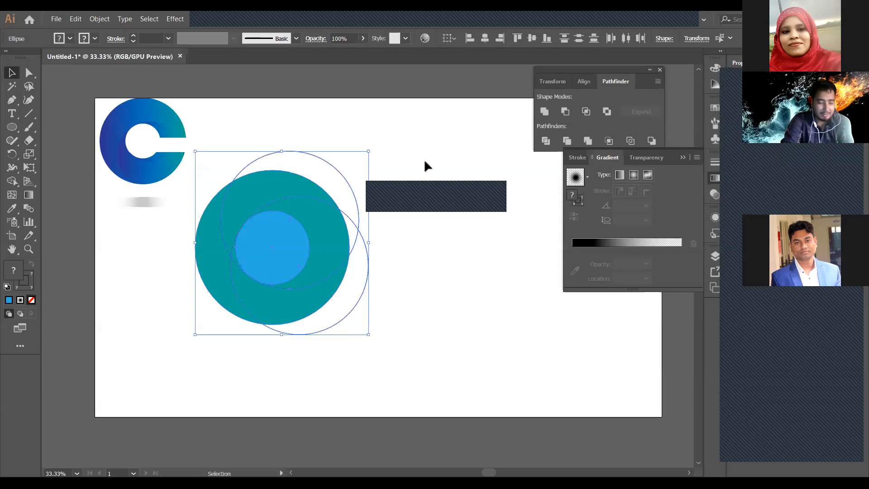
Group the first C with its shadow ellipse, shrink it to about 169×203 px, and move it upper right
mouse_move(147, 201)
mouse_down()
mouse_move(183, 168)
mouse_move(152, 156)
mouse_move(142, 178)
mouse_move(165, 163)
mouse_move(152, 194)
mouse_up()
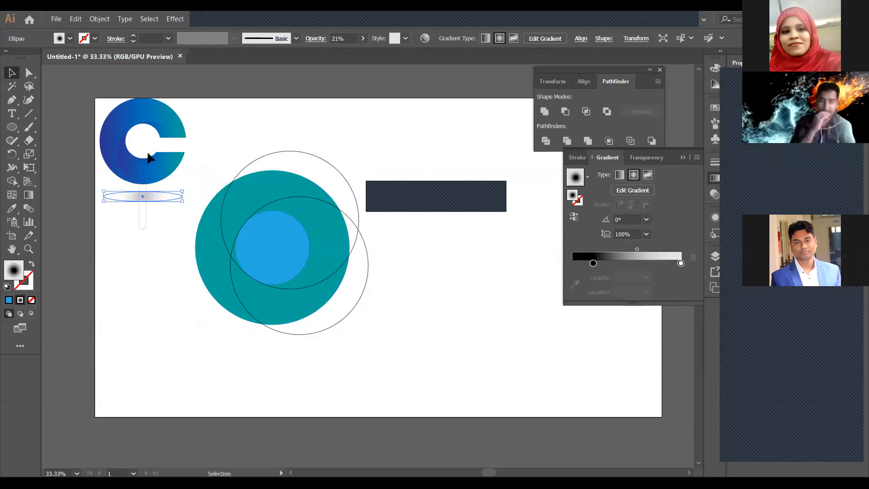
shift+click(164, 107)
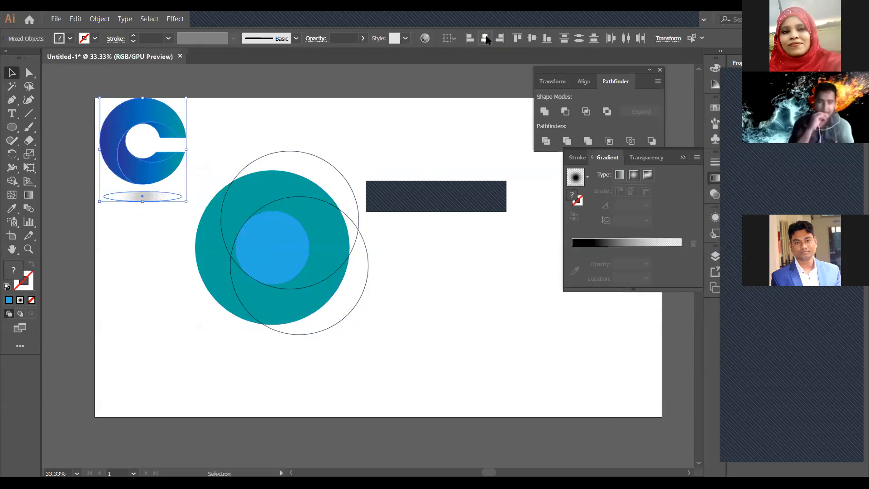
right_click(171, 117)
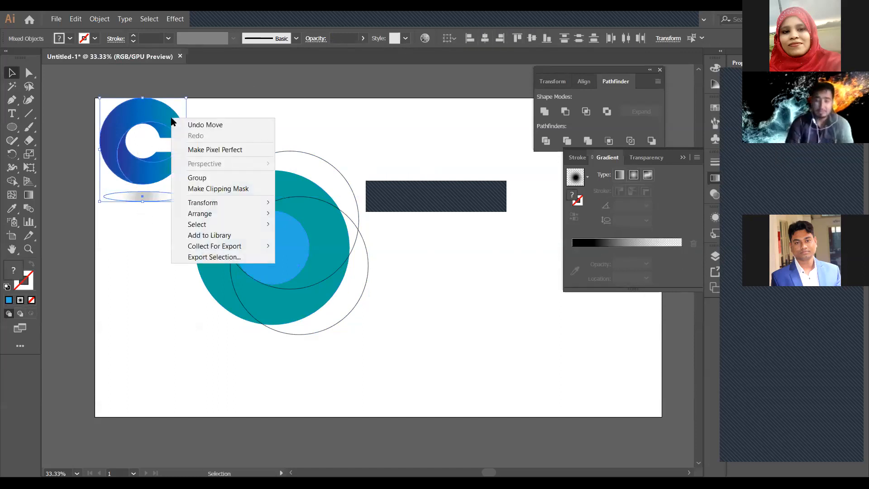
click(210, 176)
drag(189, 200, 484, 151)
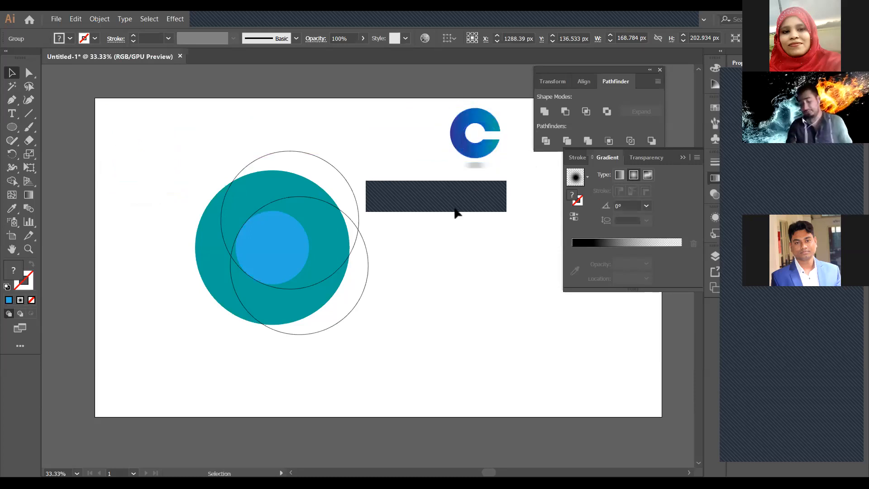
click(264, 142)
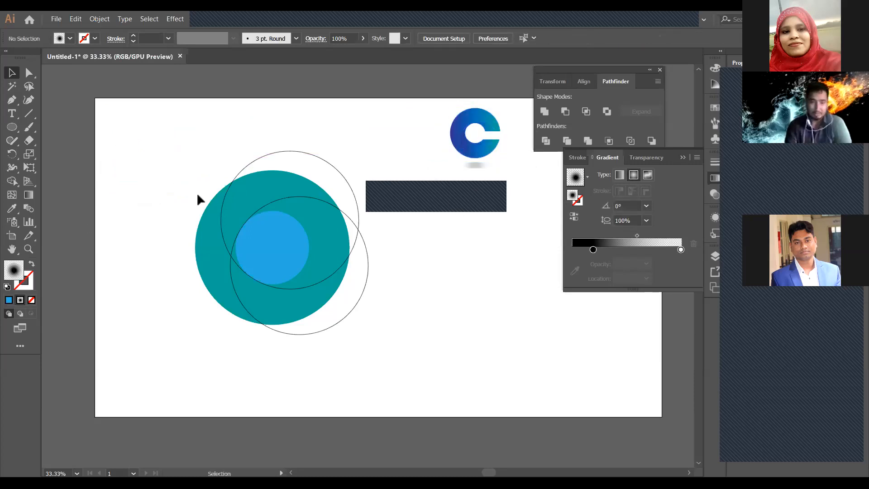
drag(167, 153, 369, 347)
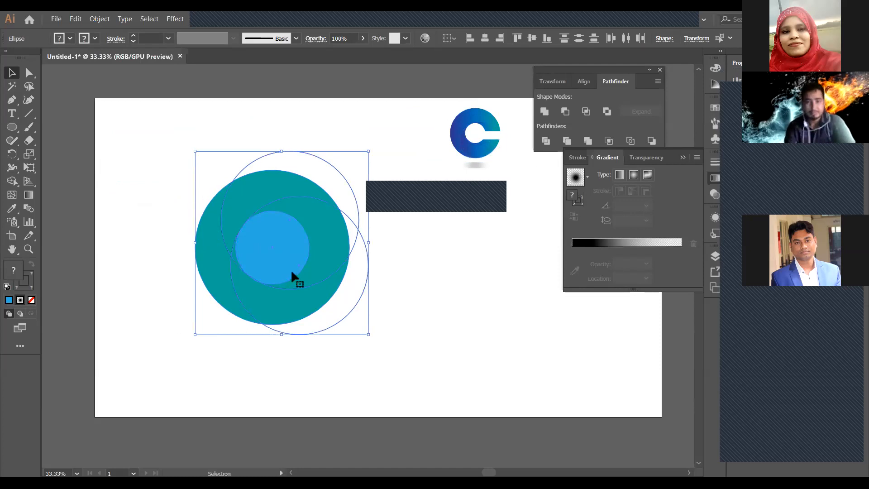
key(ctrl)
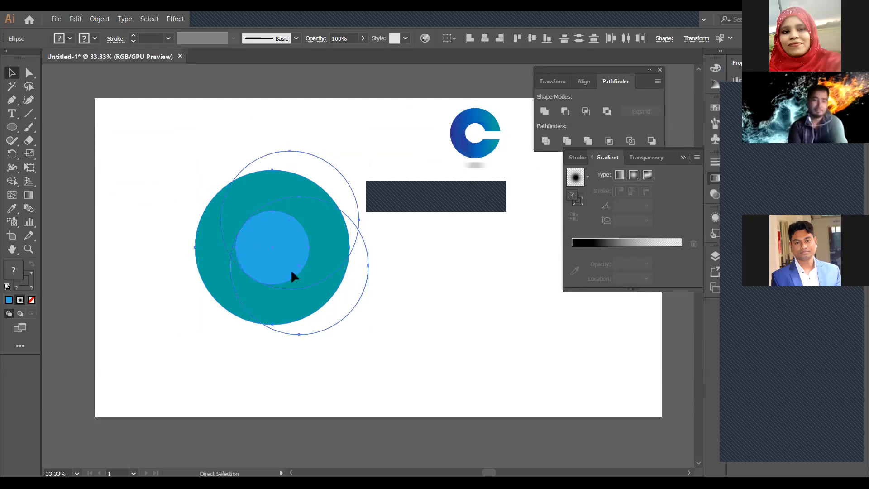
click(401, 278)
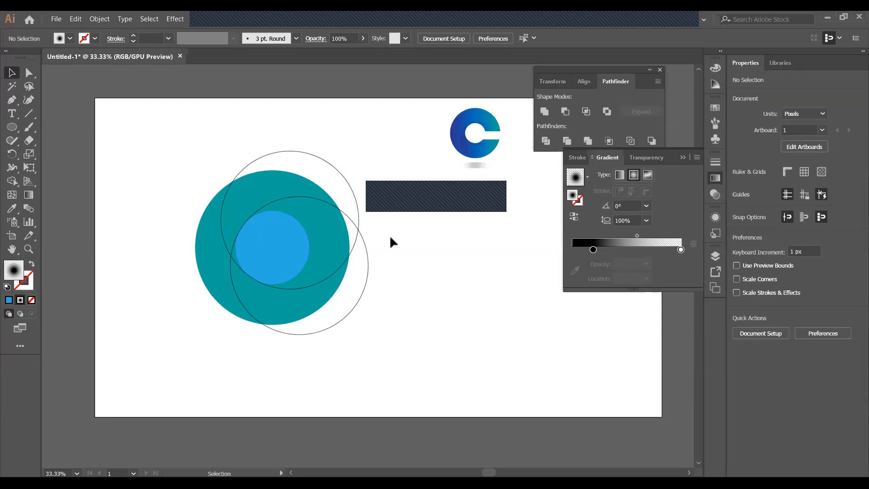
drag(334, 271, 513, 323)
drag(336, 319, 614, 401)
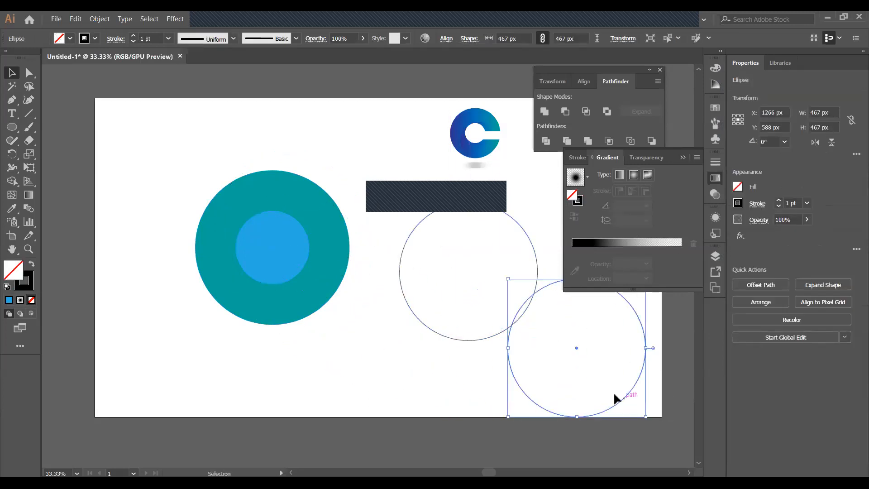
drag(274, 293, 163, 353)
drag(284, 252, 347, 258)
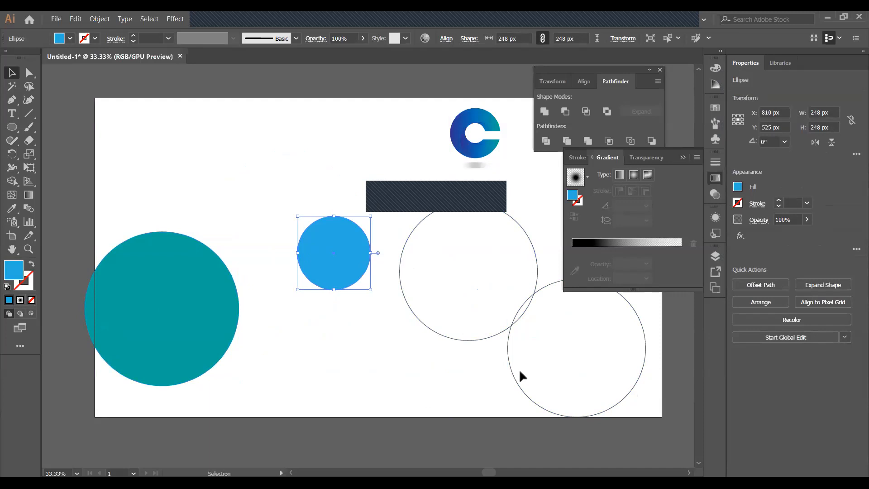
key(a)
key(ctrl+z)
key(ctrl+z)
key(ctrl+z)
key(ctrl+z)
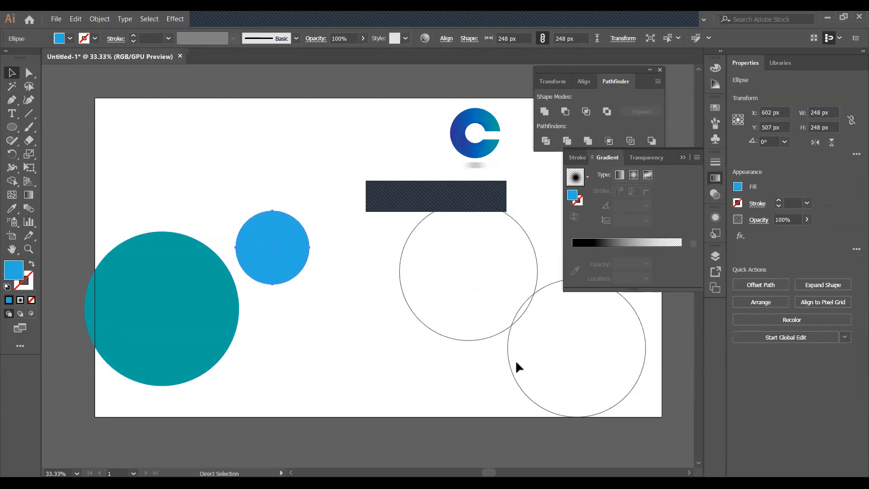
key(v)
key(ctrl+shift+a)
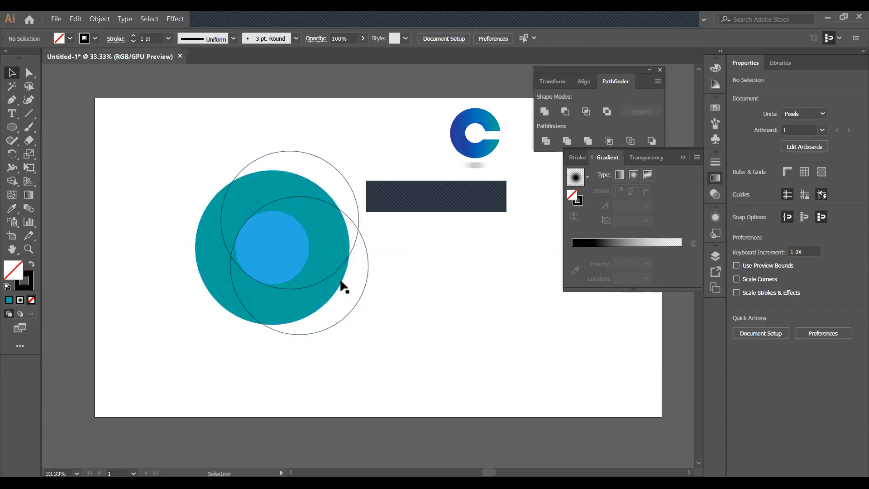
drag(337, 273, 602, 286)
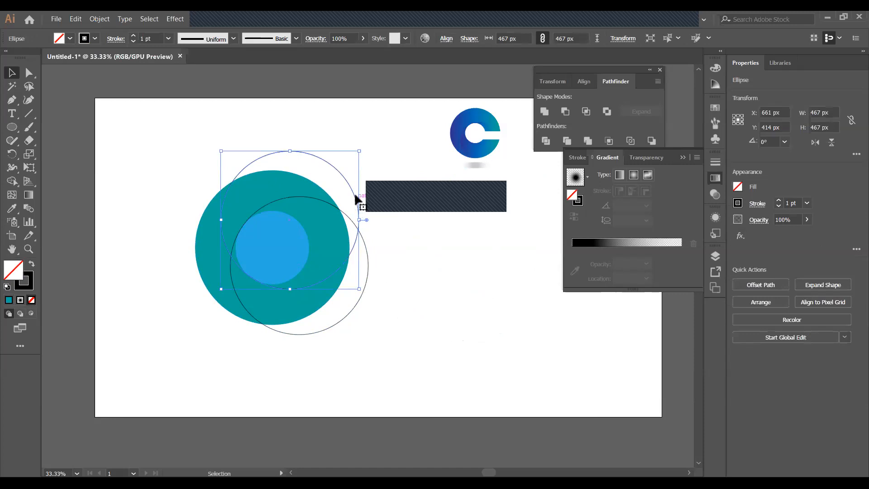
drag(355, 193, 528, 189)
mouse_move(361, 290)
mouse_down()
mouse_move(410, 353)
mouse_move(460, 359)
mouse_move(353, 295)
mouse_move(364, 287)
mouse_up()
click(458, 277)
drag(458, 280, 284, 287)
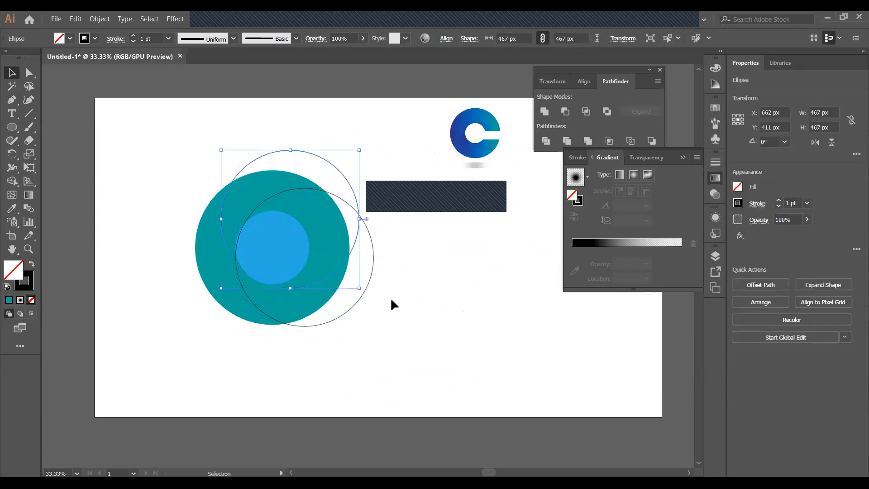
click(391, 298)
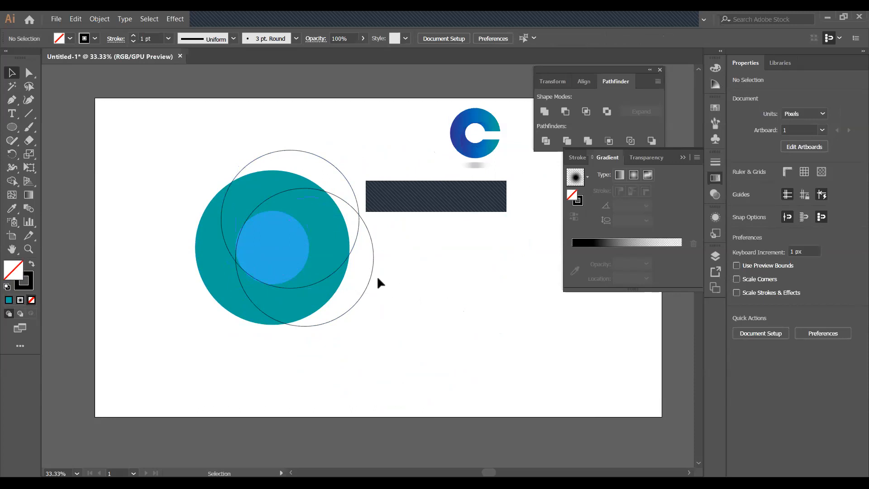
key(ctrl+z)
key(ctrl+z)
key(ctrl+z)
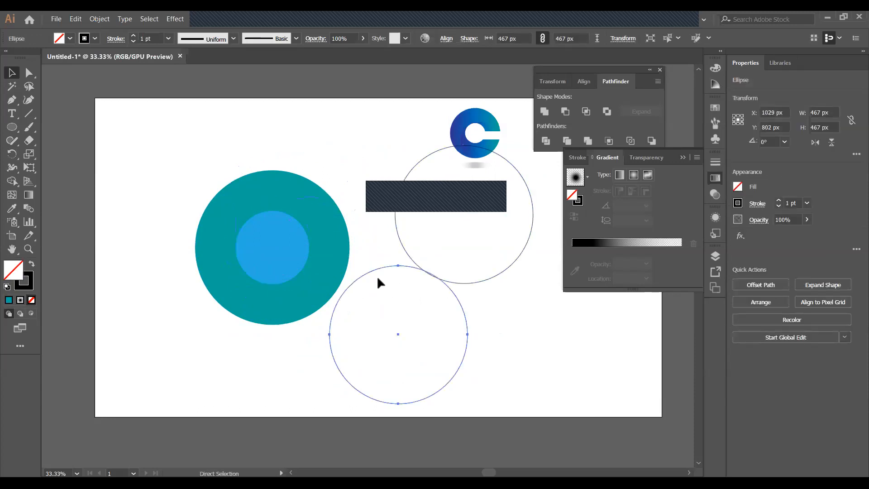
key(ctrl+shift+z)
click(383, 274)
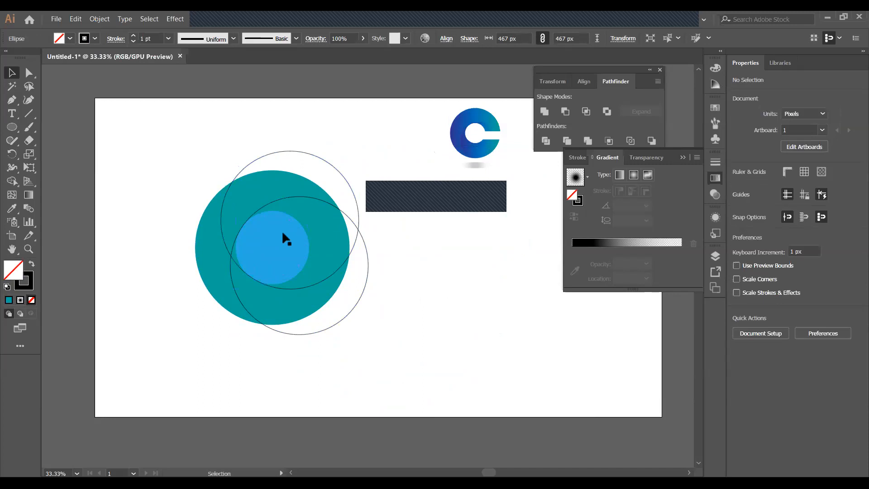
drag(167, 190, 371, 305)
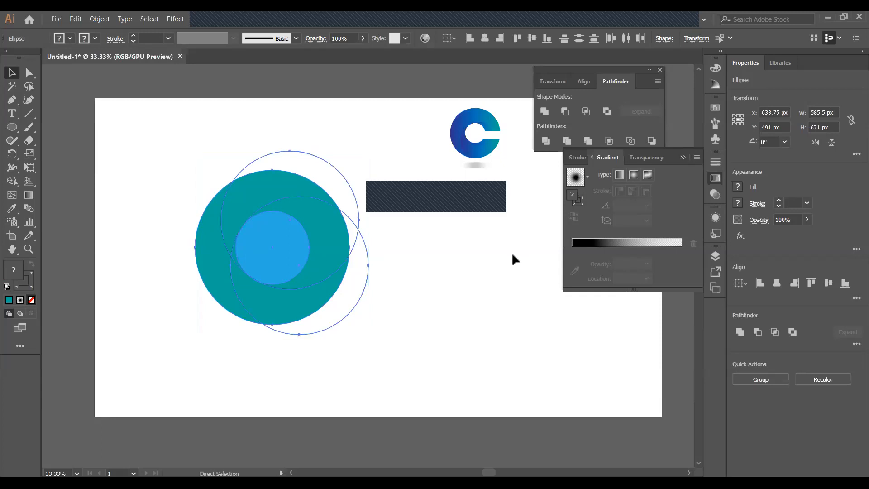
key(ctrl+y)
click(300, 288)
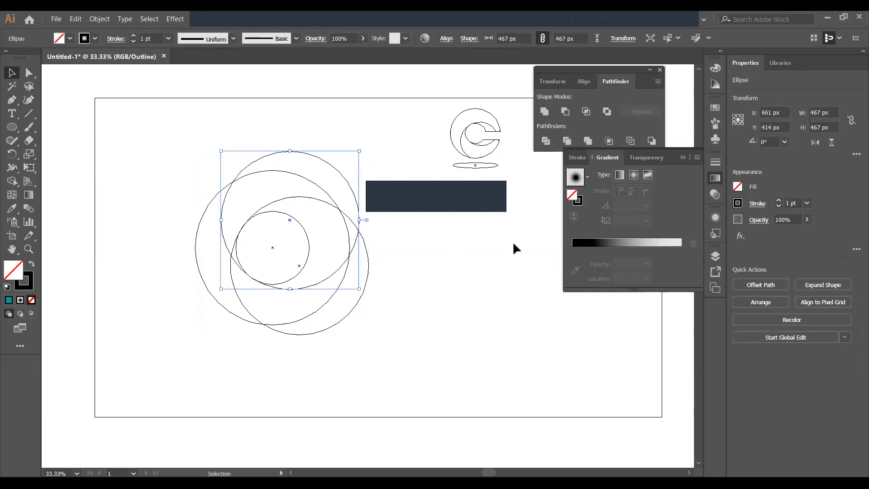
key(Up)
key(Down)
click(309, 223)
click(266, 204)
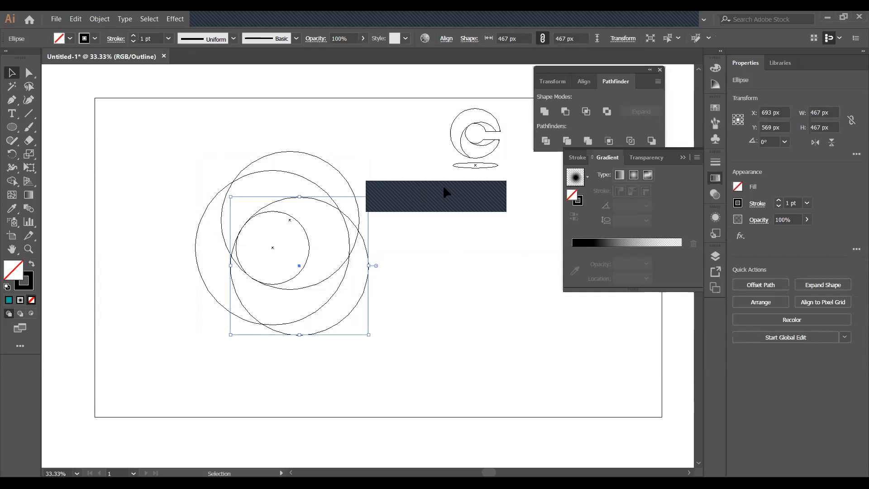
click(262, 380)
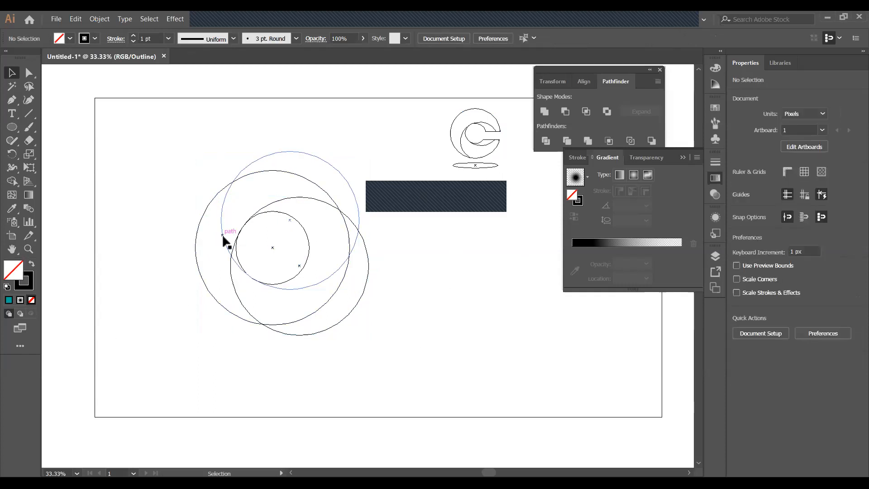
drag(140, 160, 514, 316)
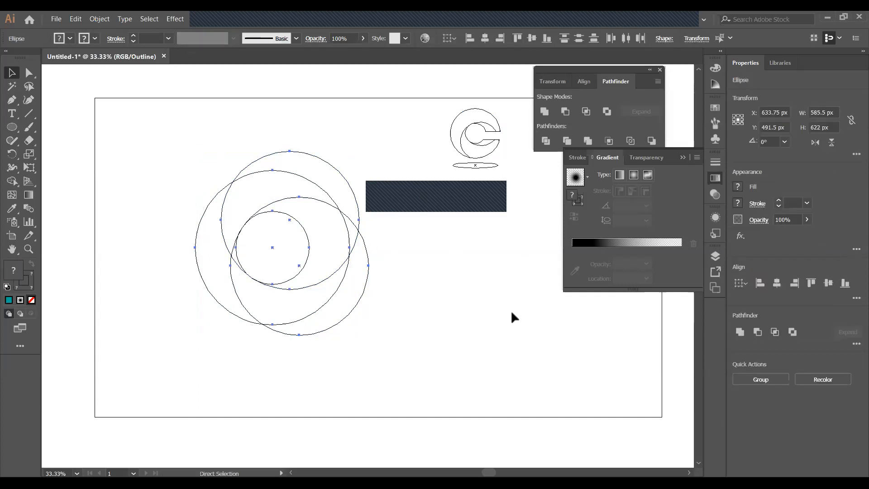
key(ctrl+y)
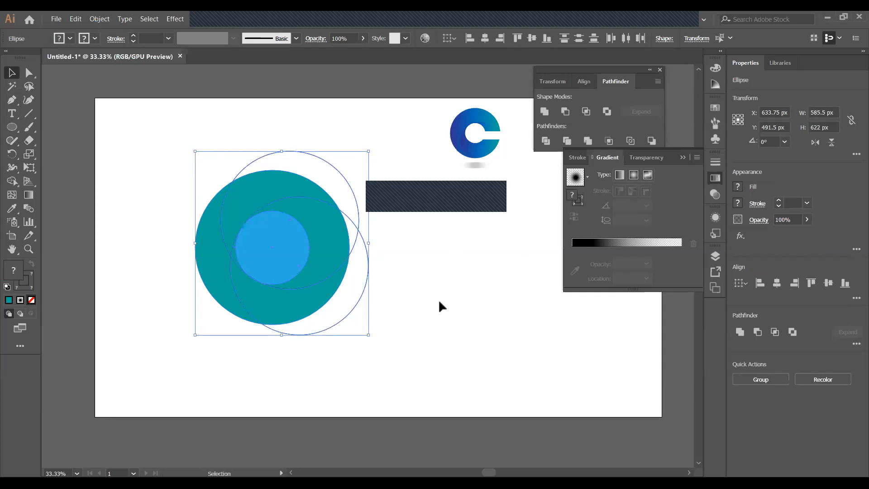
drag(142, 157, 393, 338)
click(546, 142)
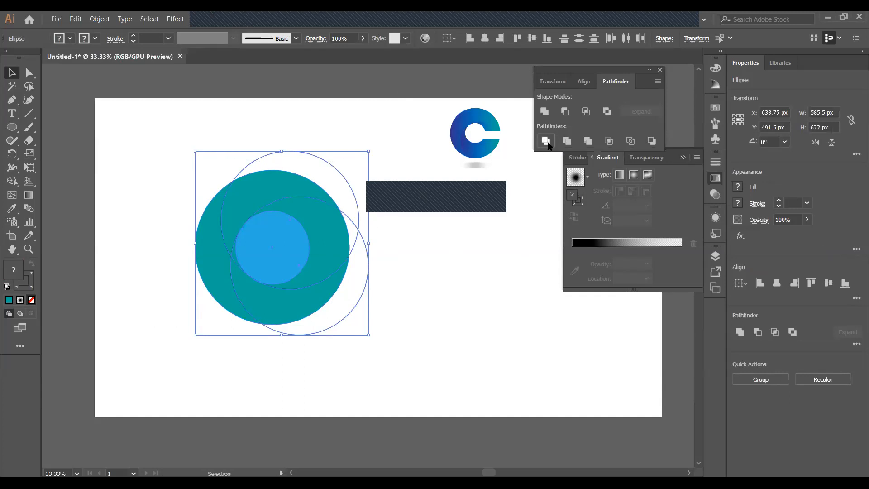
right_click(278, 234)
click(351, 316)
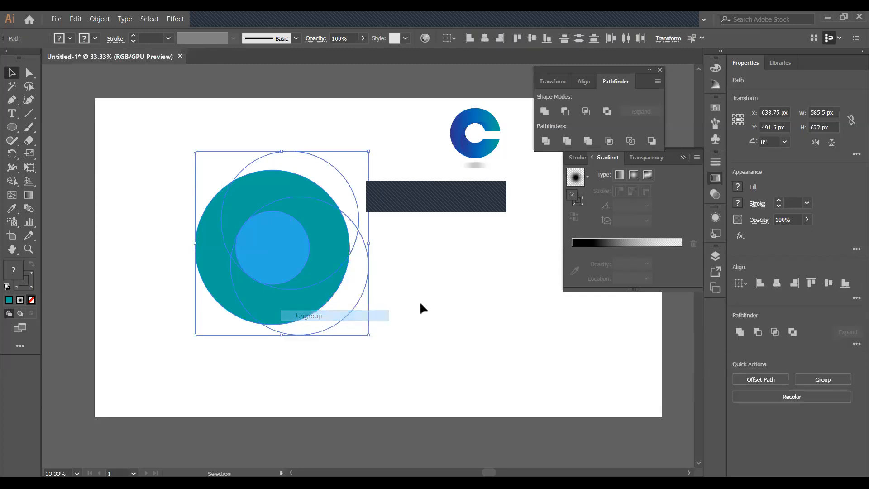
click(419, 306)
drag(213, 251, 142, 268)
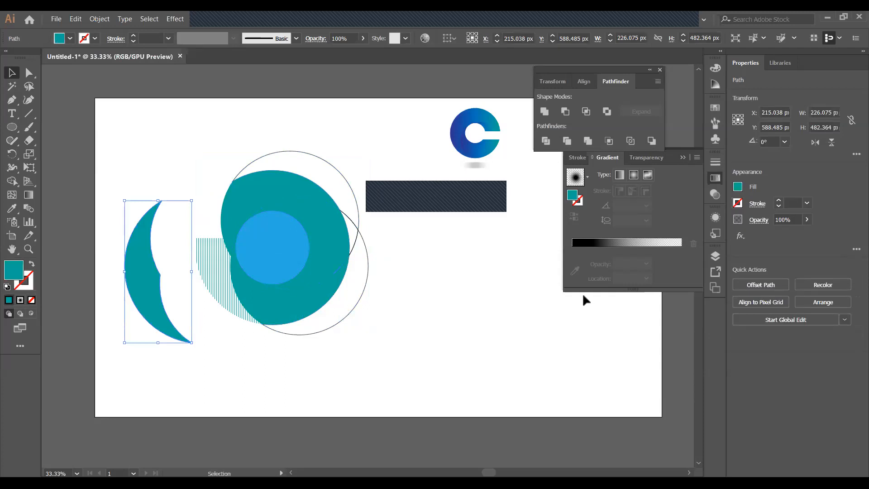
key(ctrl+z)
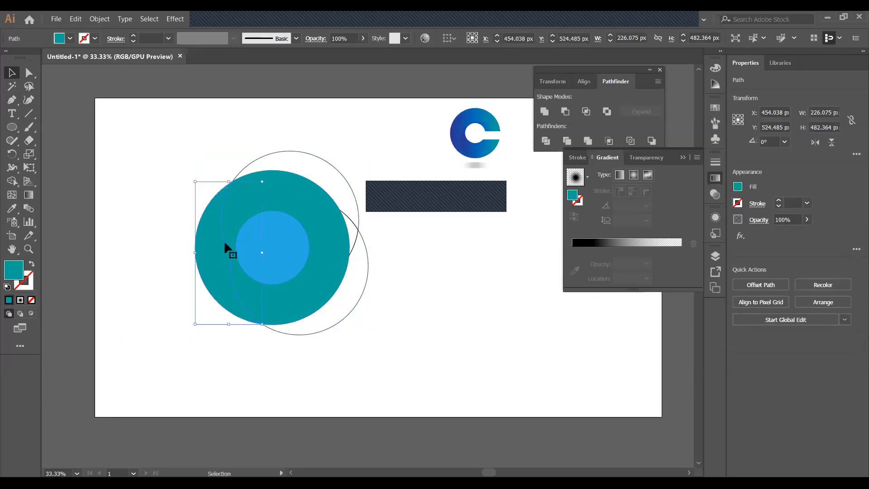
click(281, 191)
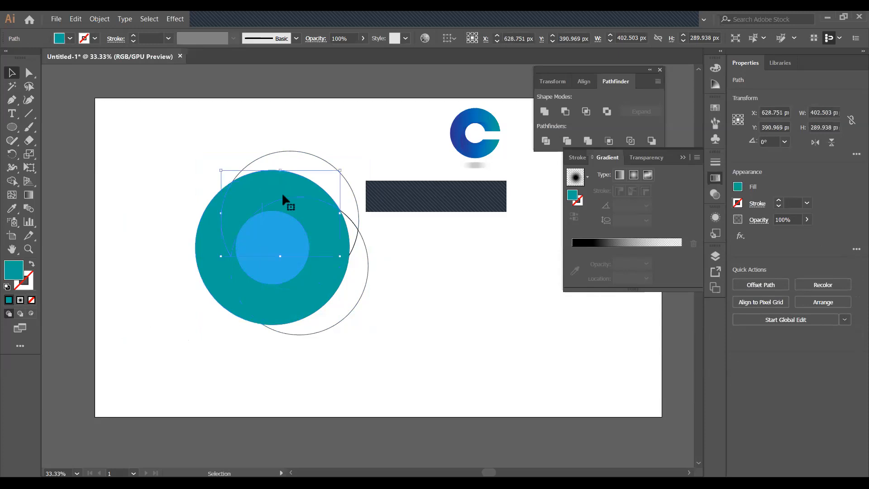
click(206, 261)
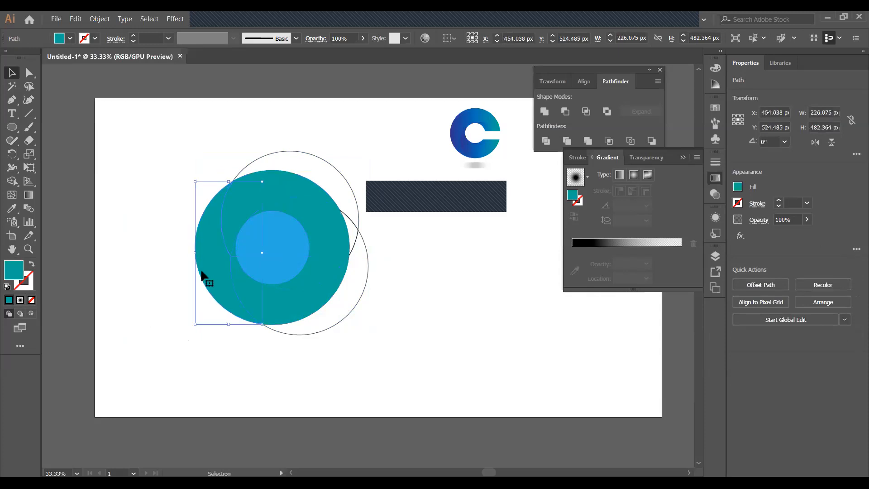
Group the teal circle pieces, then ungroup them again
shift+click(292, 193)
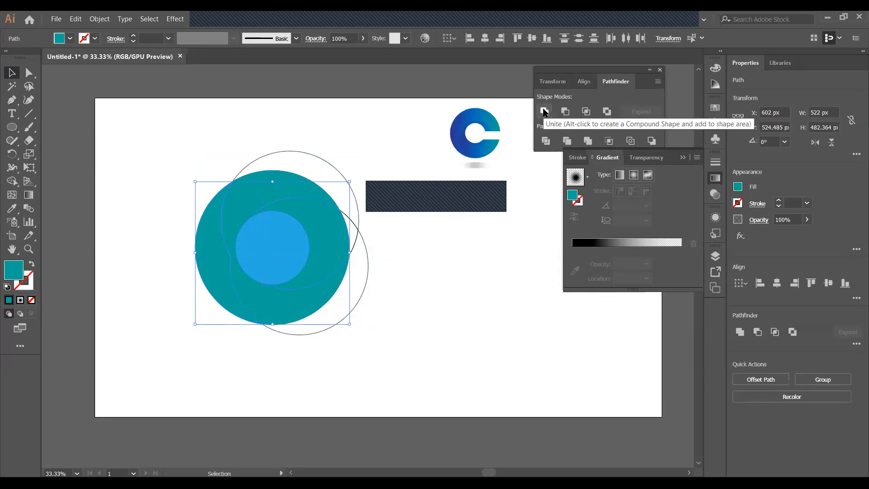
key(ctrl+g)
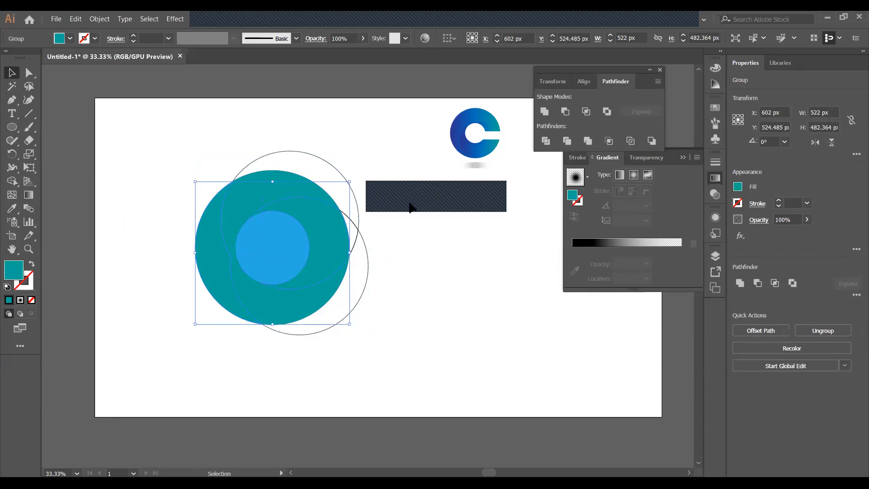
click(419, 214)
click(219, 219)
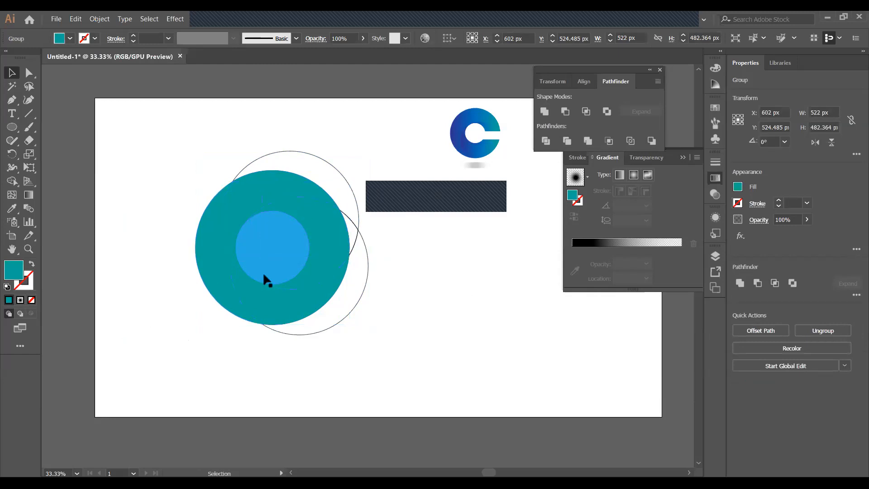
key(ctrl+shift+a)
right_click(232, 259)
click(379, 242)
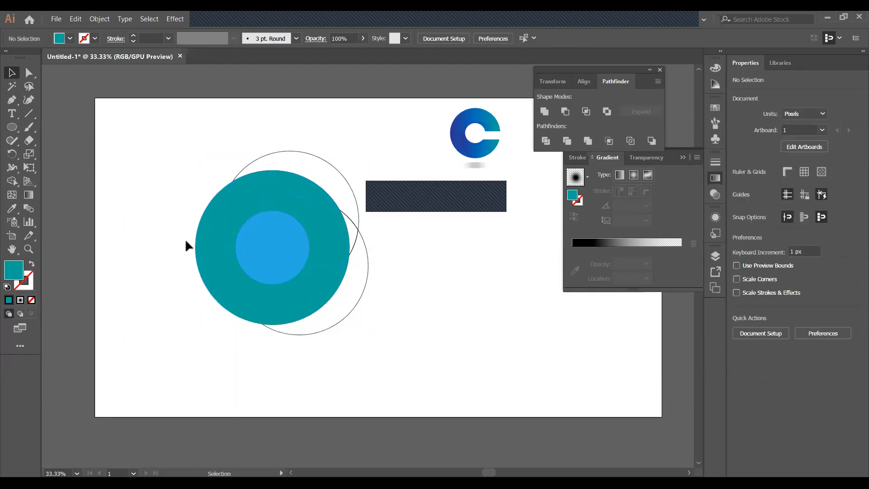
click(221, 230)
right_click(221, 231)
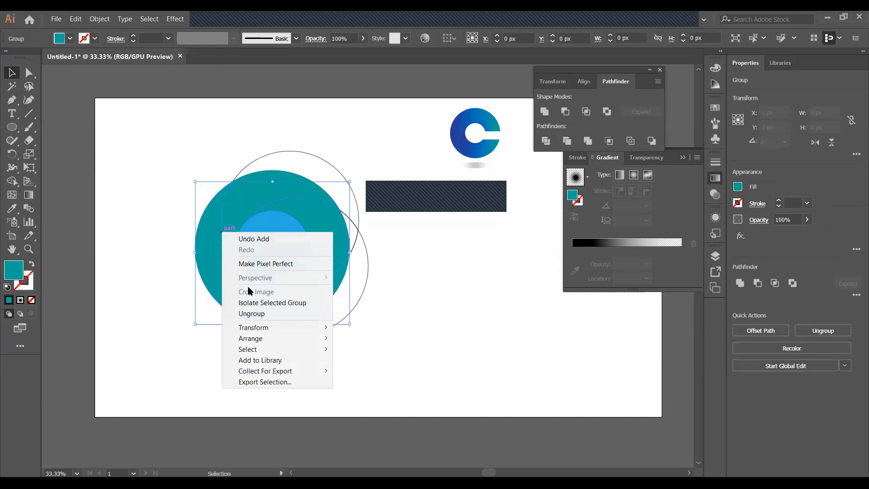
click(251, 313)
click(473, 279)
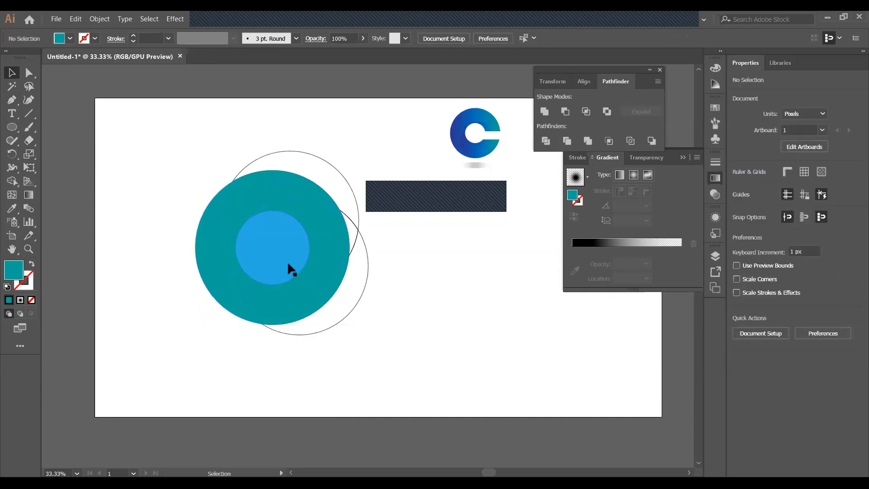
Group the two teal circle halves, unite them, then ungroup the result
click(227, 250)
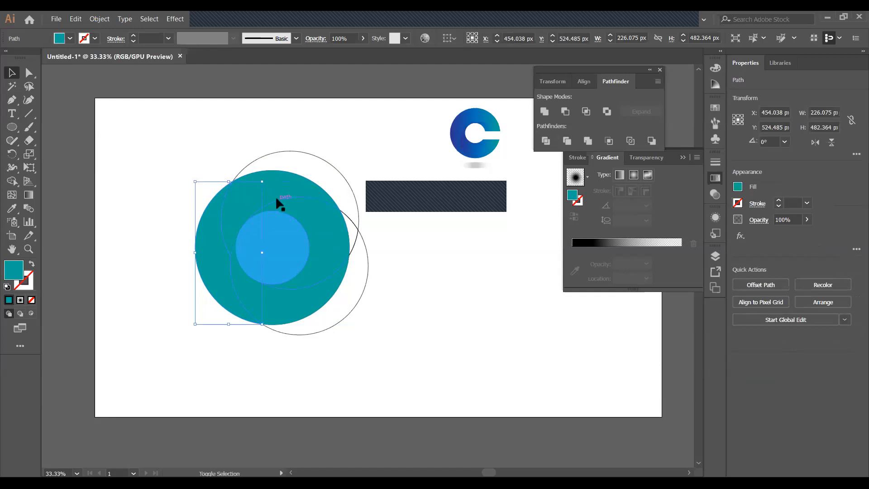
shift+click(277, 201)
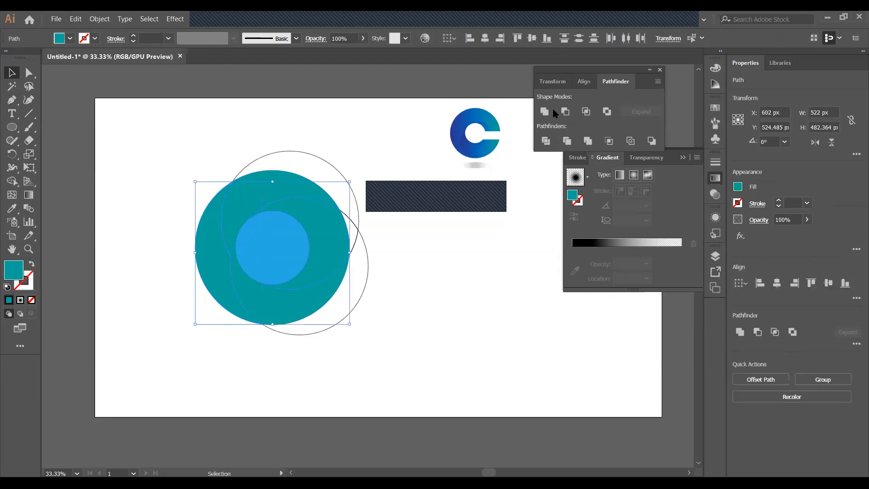
key(ctrl+g)
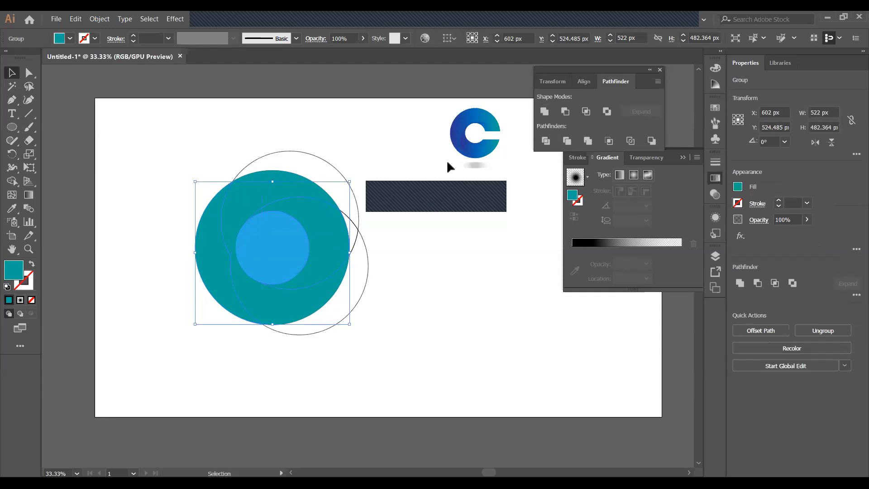
click(544, 111)
click(438, 214)
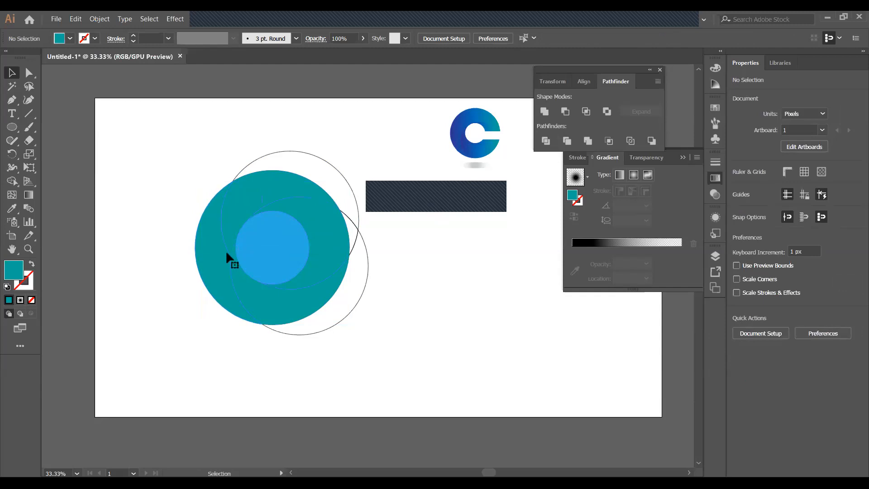
right_click(226, 253)
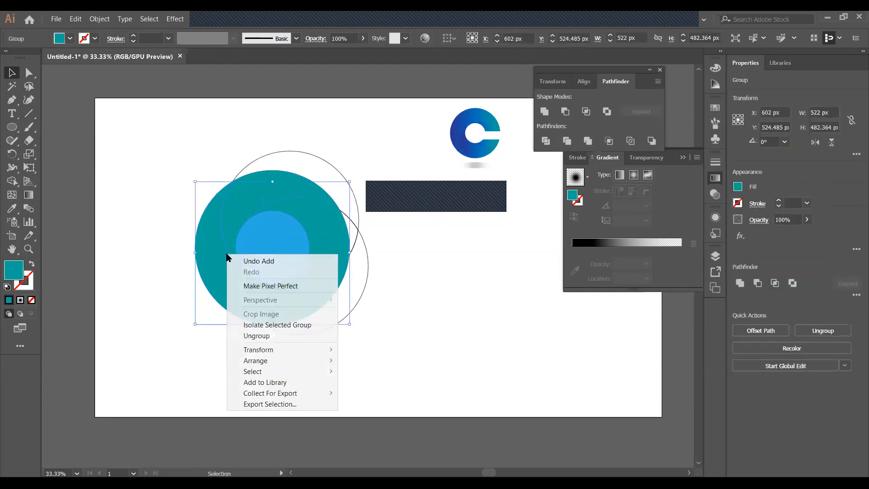
click(256, 336)
click(346, 302)
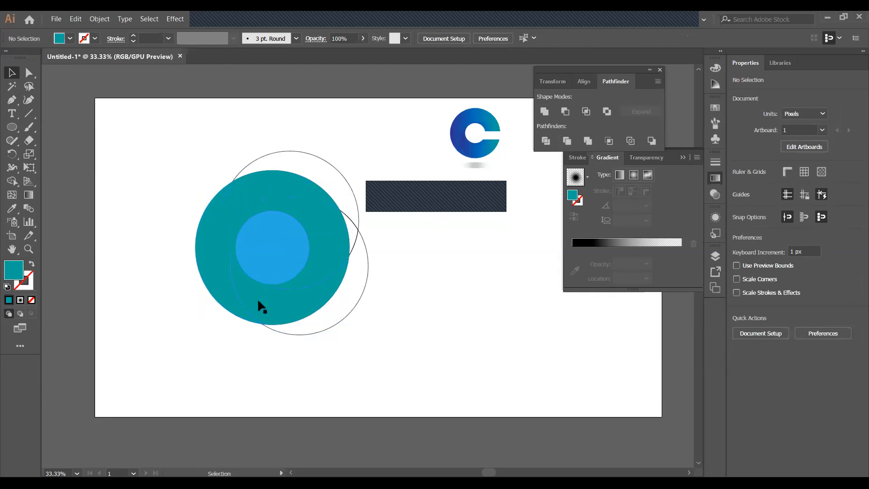
Regroup the left teal piece with the rest of the circle and check the group's selection
click(221, 241)
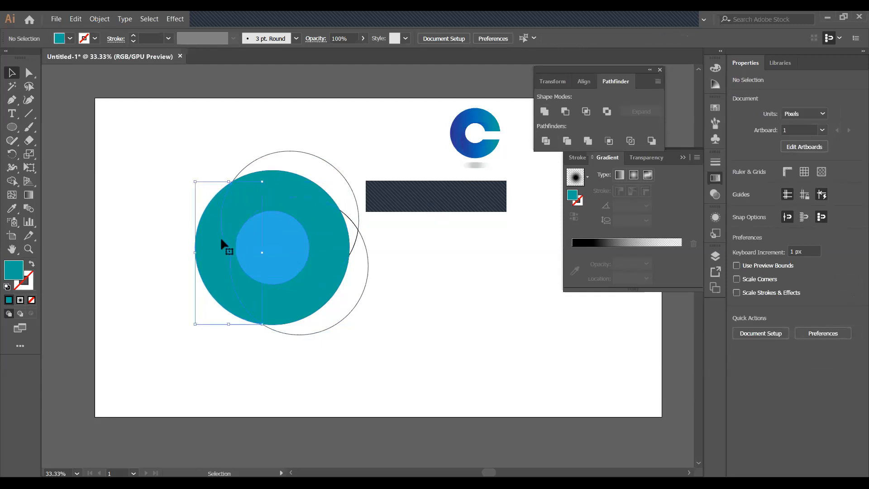
shift+click(277, 198)
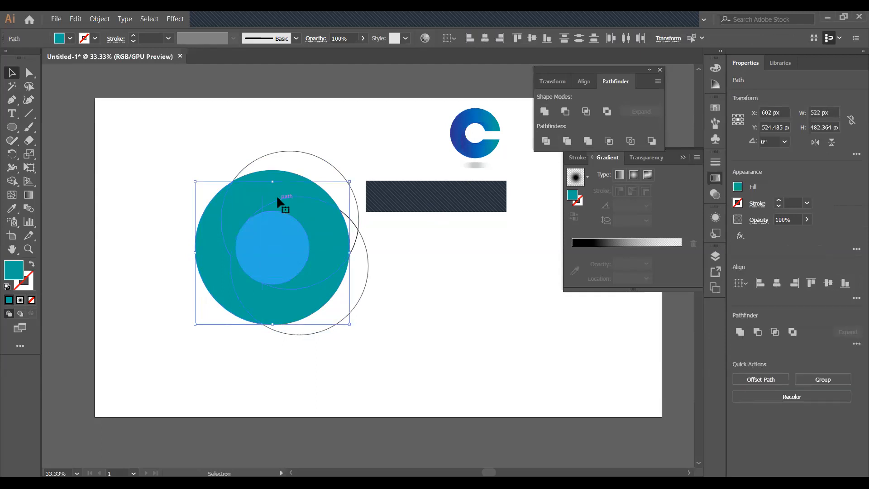
key(ctrl+g)
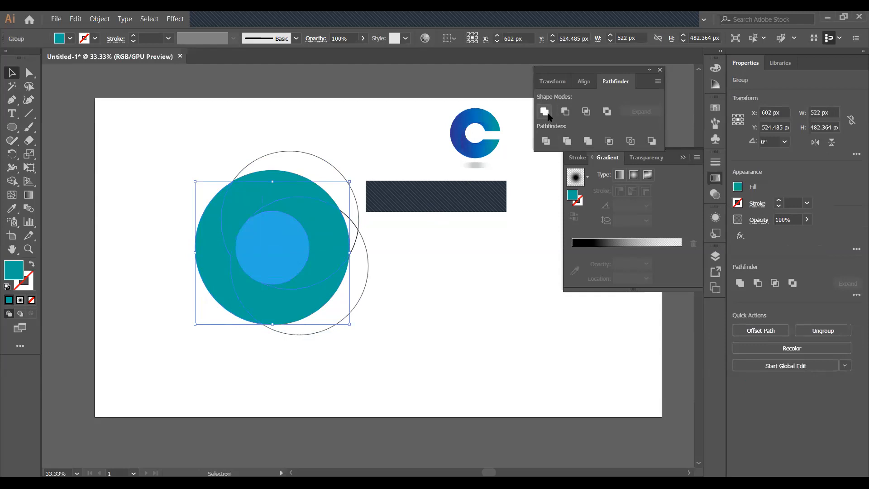
click(455, 189)
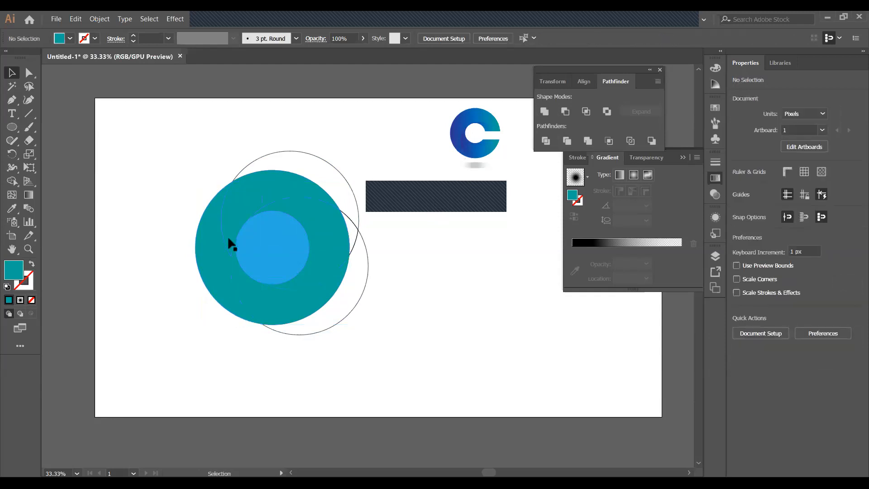
click(226, 256)
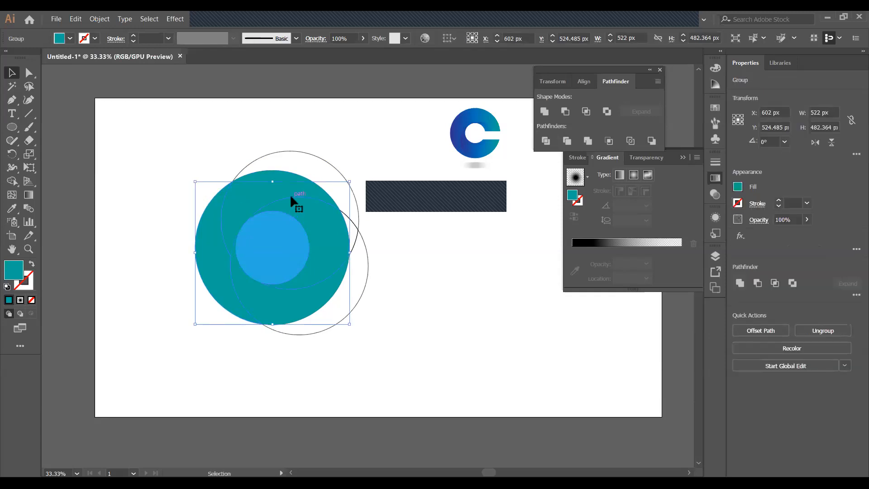
key(ctrl+shift+a)
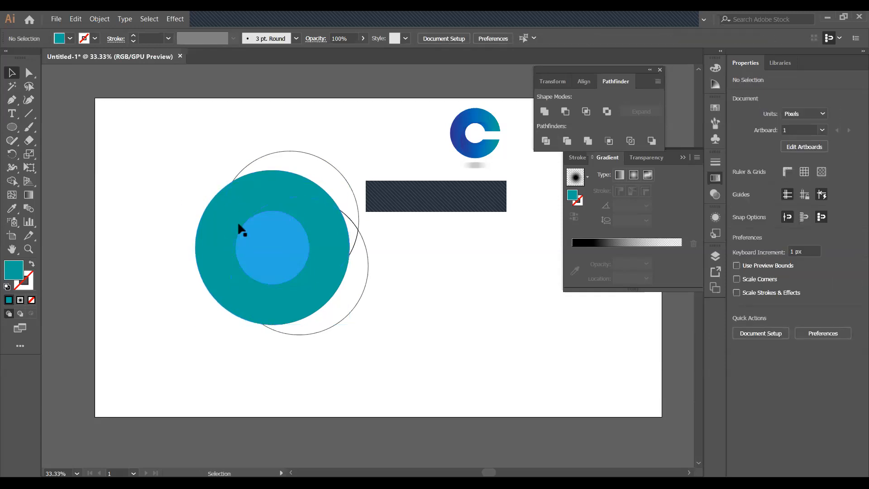
click(227, 260)
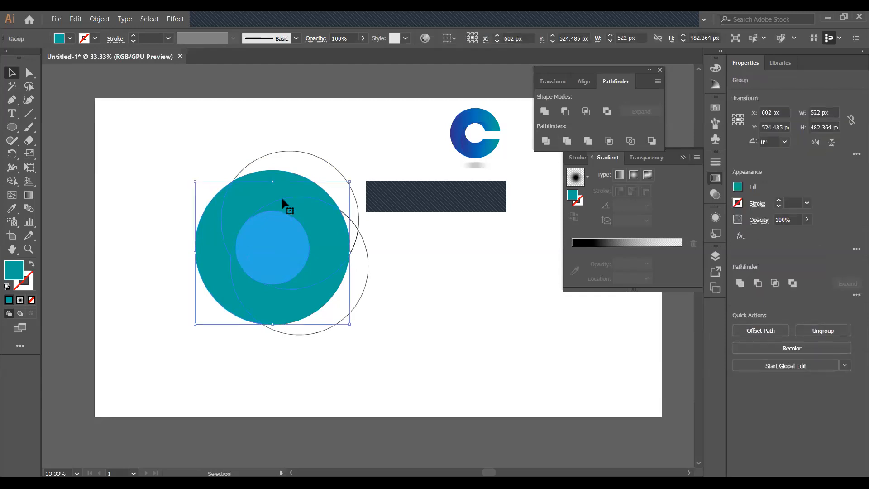
key(ctrl+shift+a)
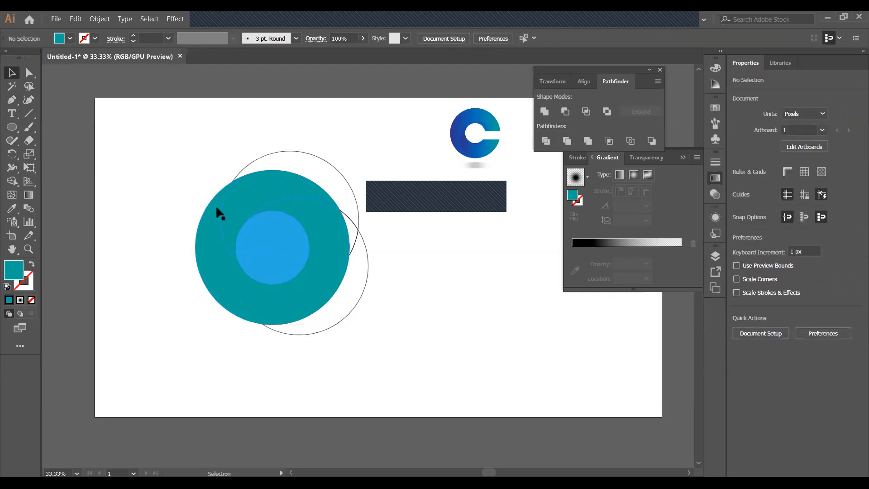
click(224, 246)
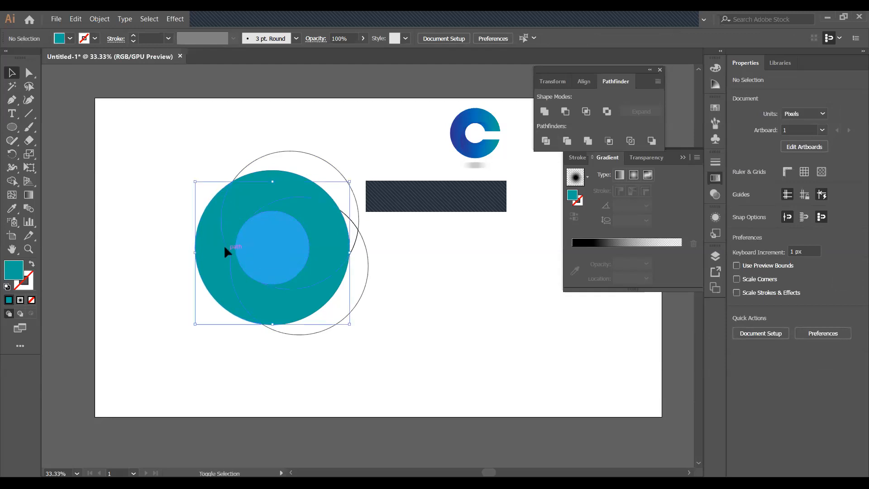
key(ctrl+shift+a)
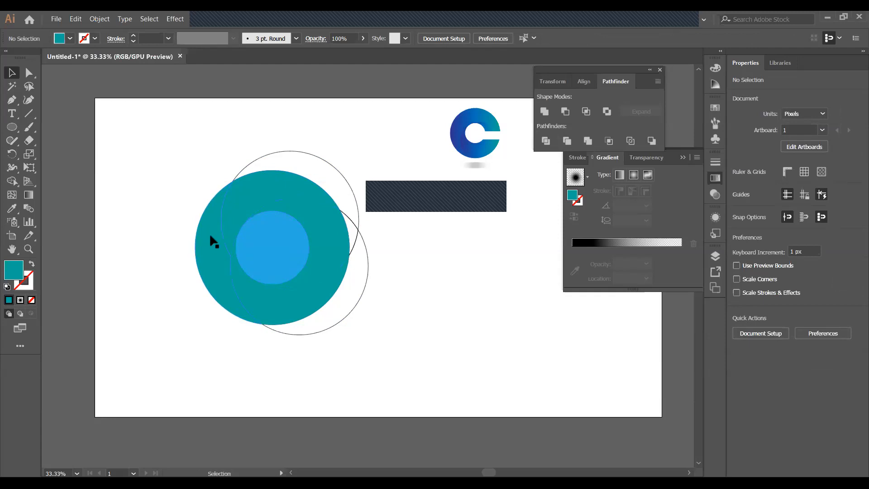
click(223, 236)
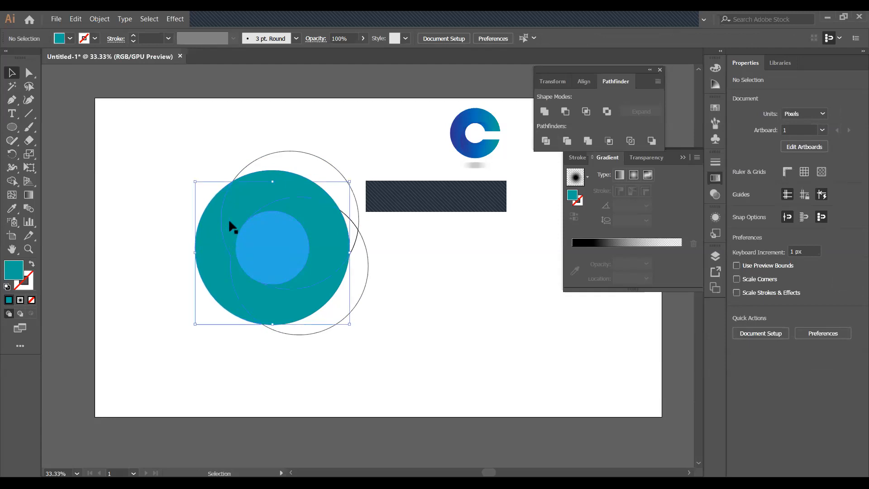
shift+click(266, 207)
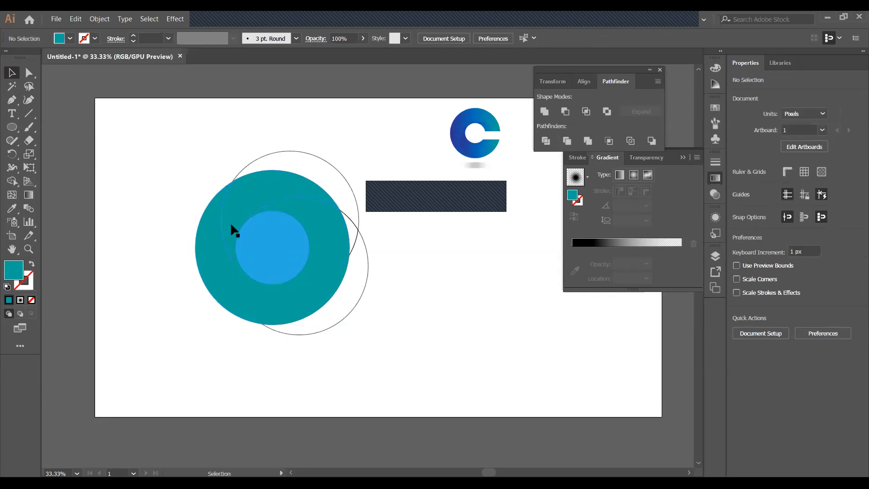
Unite the upper overlapping piece with the teal circle into one path and hide its edges
click(264, 179)
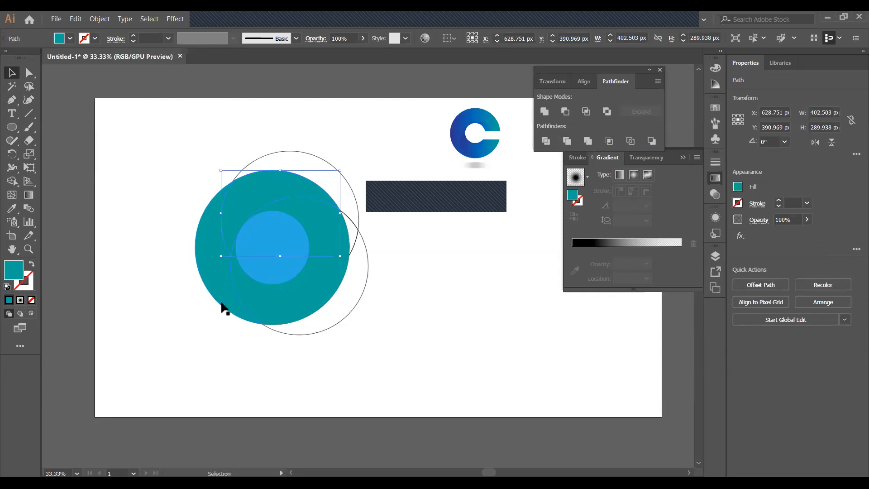
shift+click(228, 313)
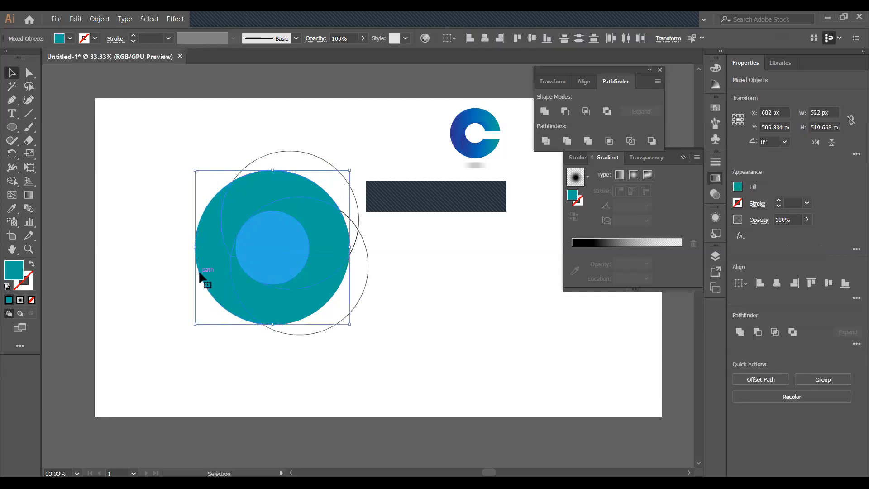
click(540, 114)
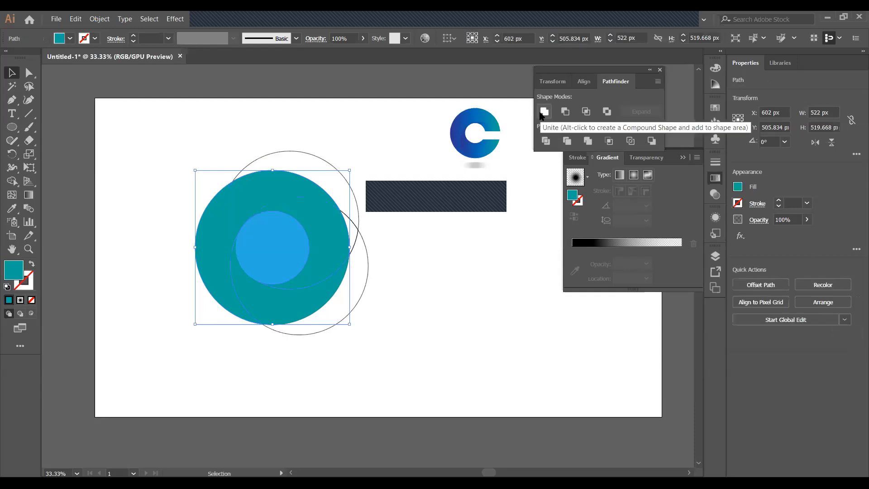
click(429, 235)
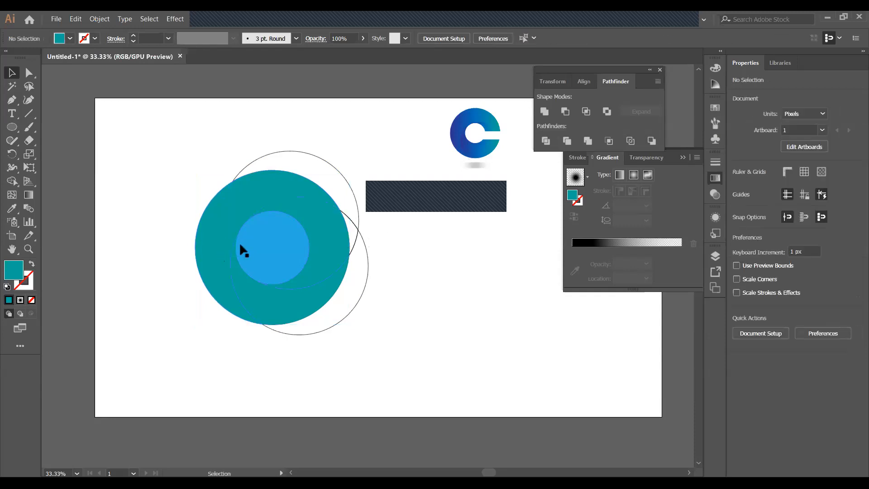
click(240, 299)
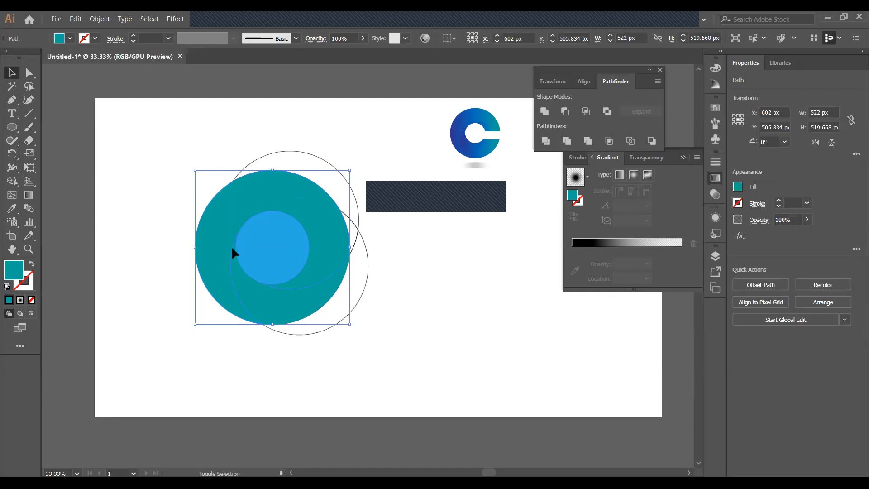
click(424, 253)
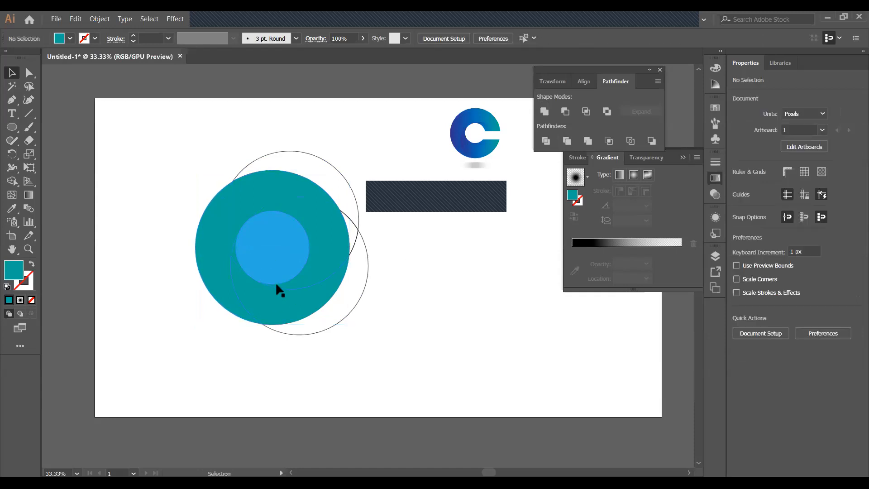
click(279, 287)
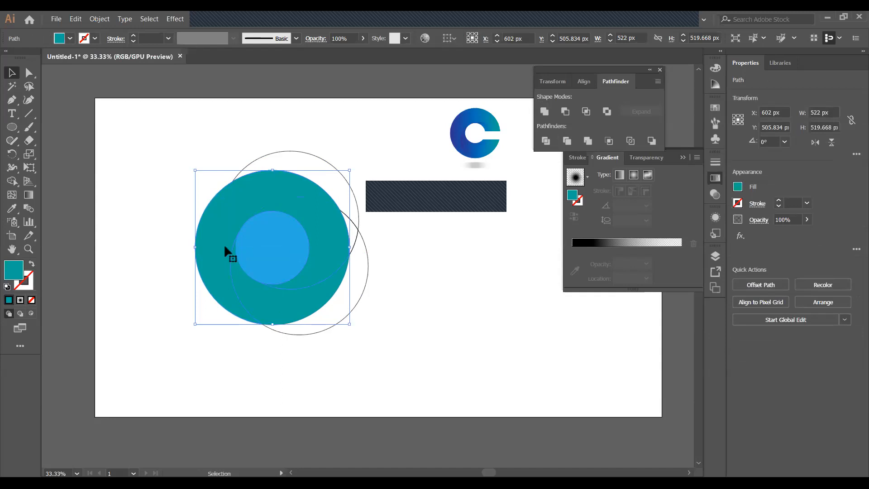
key(ctrl+h)
key(ctrl+shift+a)
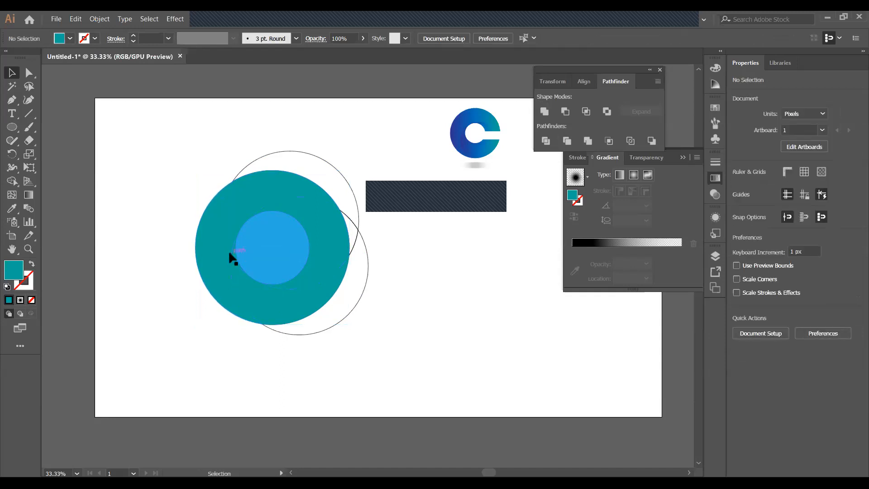
Unite the small stray path with the teal circle, then select the inner blue circle
click(231, 253)
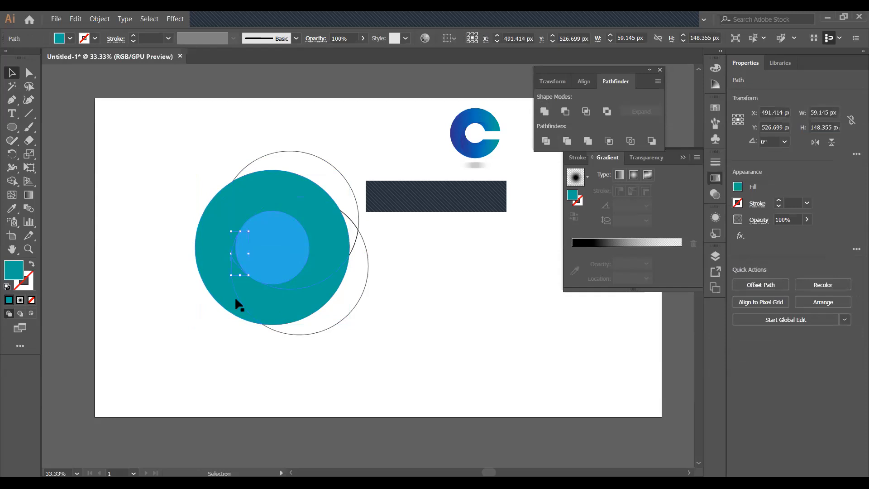
shift+click(249, 315)
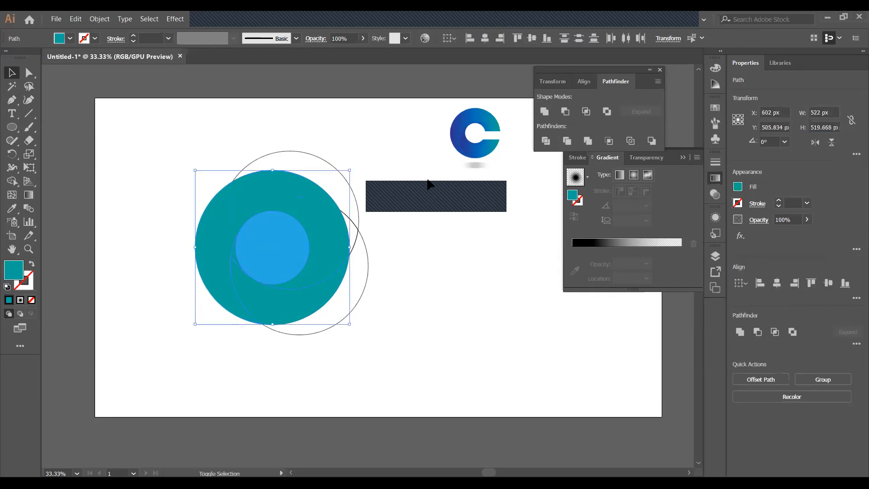
click(551, 116)
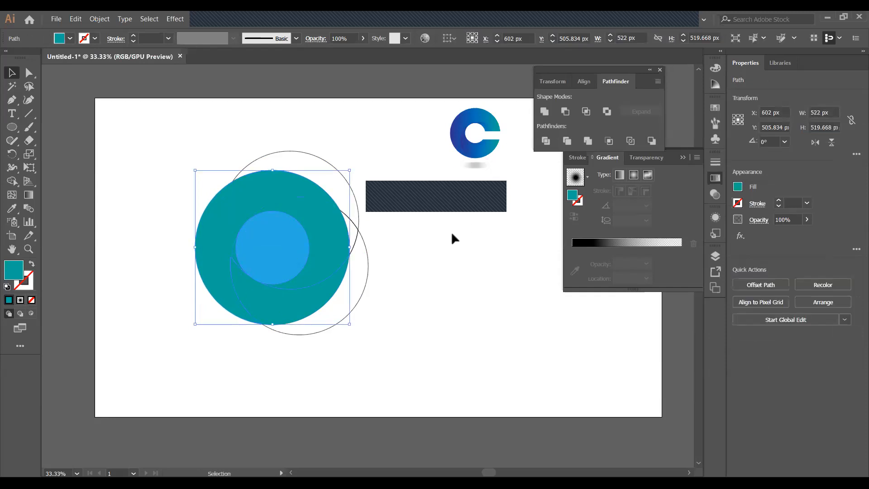
click(450, 230)
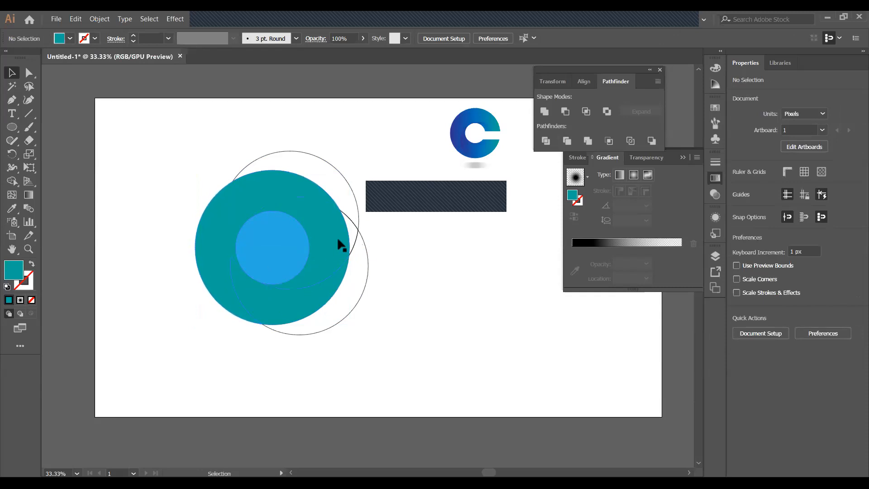
click(267, 252)
Delete the inner blue circle and draw a blue rectangle across the ring's right side
key(Delete)
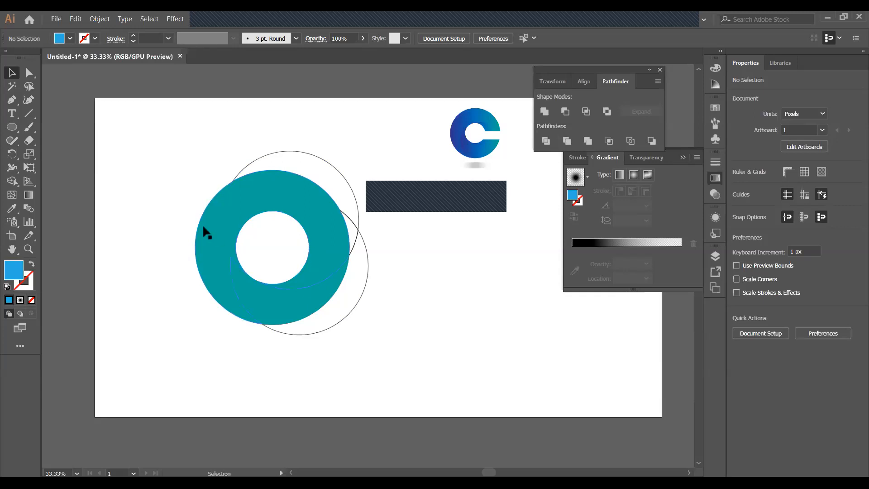
drag(6, 126, 49, 128)
drag(295, 238, 375, 263)
Adjust the rectangle to 268×97 px and select it together with the ring
click(9, 72)
drag(339, 253, 323, 240)
click(390, 245)
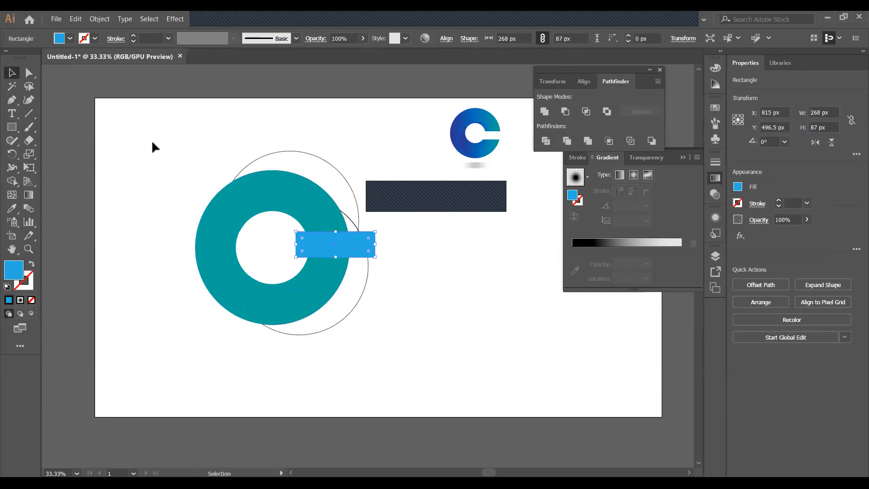
drag(336, 257, 337, 261)
drag(268, 230, 390, 257)
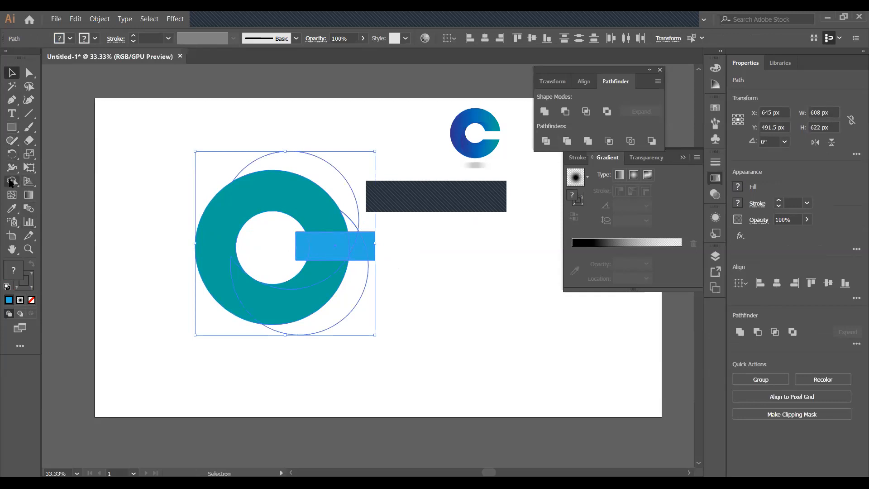
Erase the centre hole and rectangle regions with the Shape Builder, cutting the ring into a C
click(12, 181)
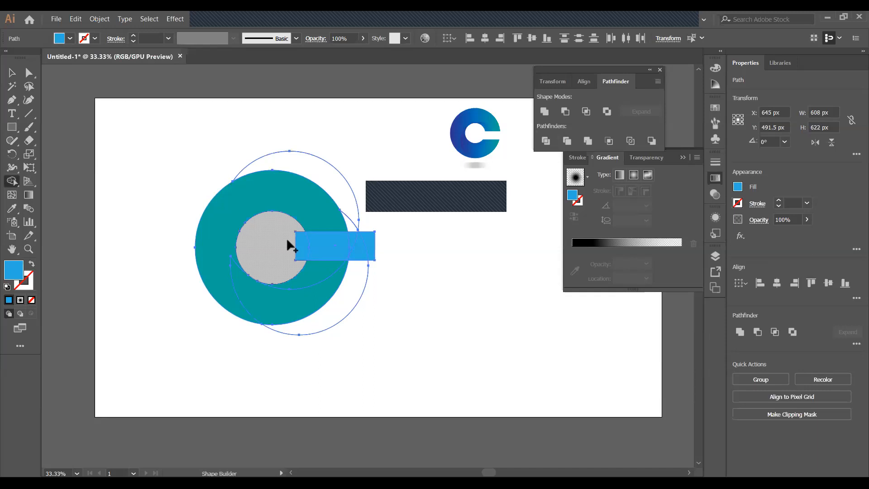
drag(290, 246, 401, 245)
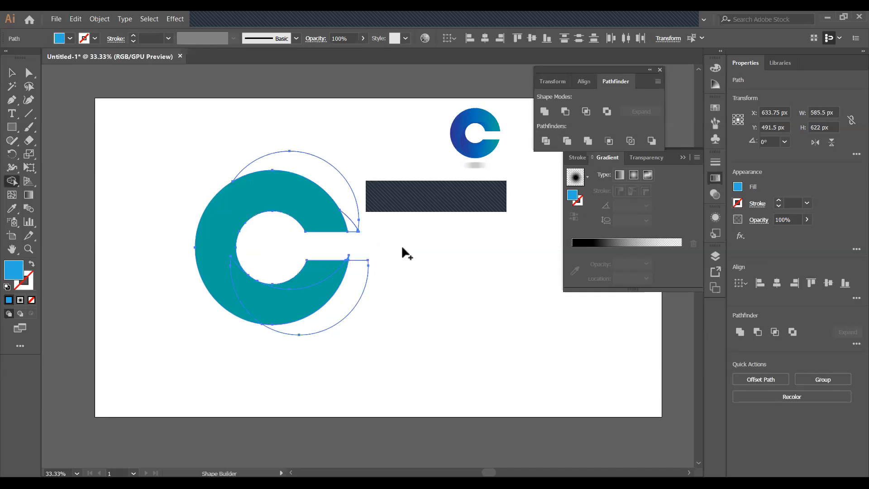
click(12, 73)
click(412, 221)
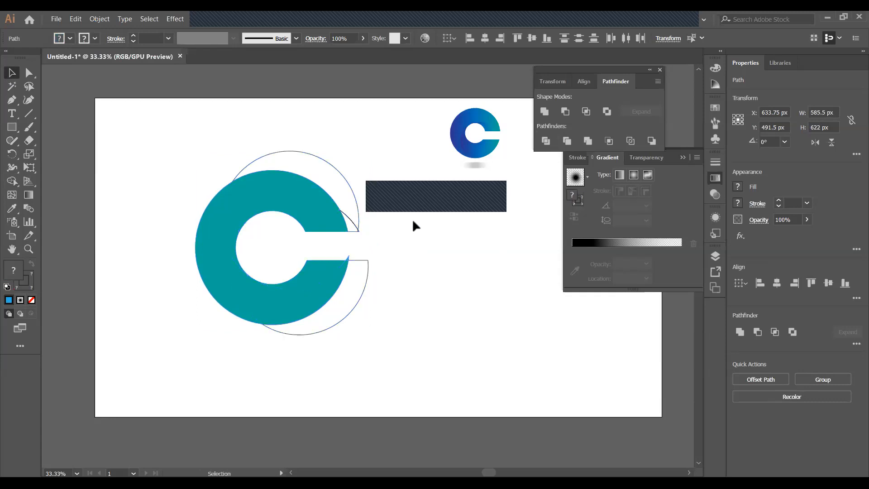
Erase the tiny blue sliver left at the C's notch with the Shape Builder
click(347, 261)
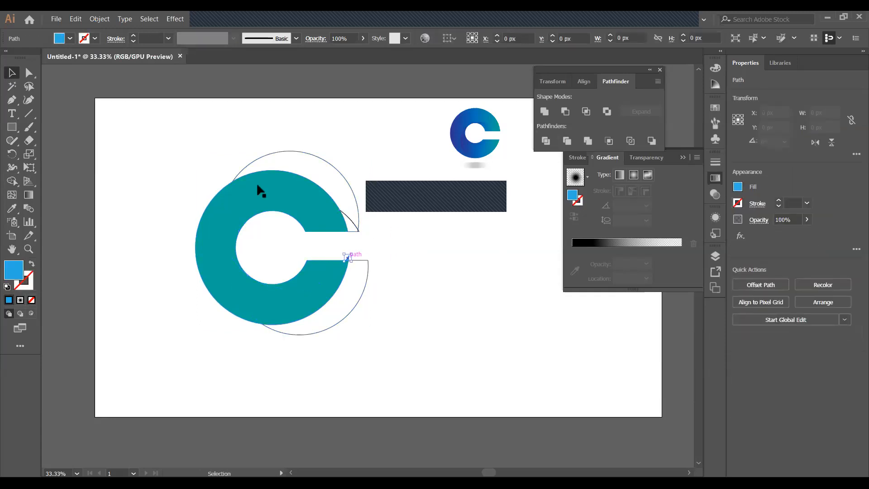
click(12, 181)
drag(347, 256, 369, 256)
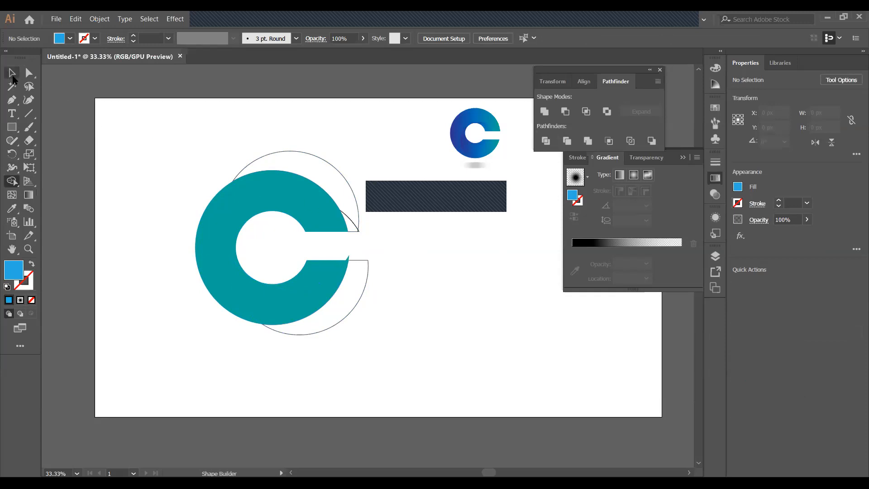
click(12, 72)
Inspect the crescent paths at the notch and delete the small leftover sliver
click(351, 259)
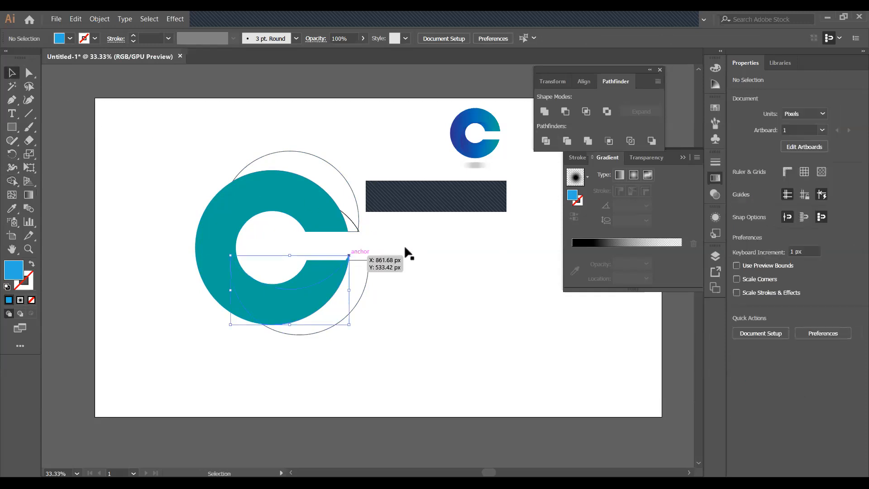
click(353, 256)
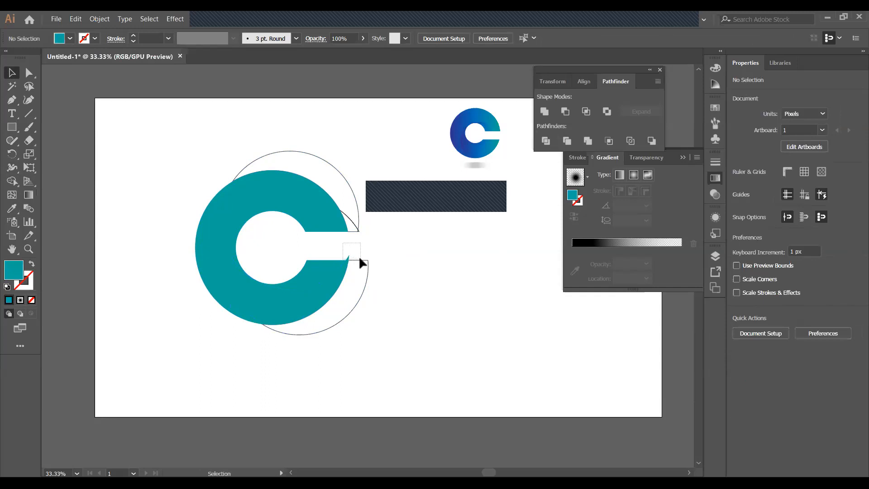
click(360, 256)
click(382, 240)
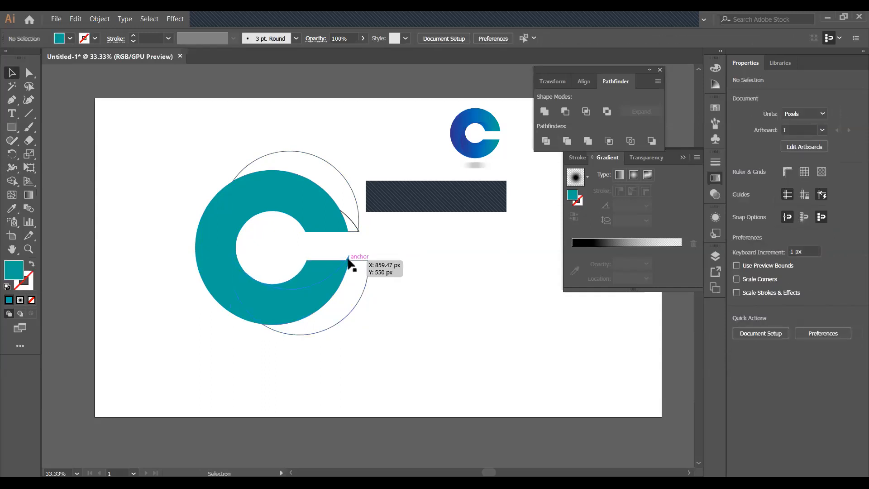
click(348, 260)
click(360, 243)
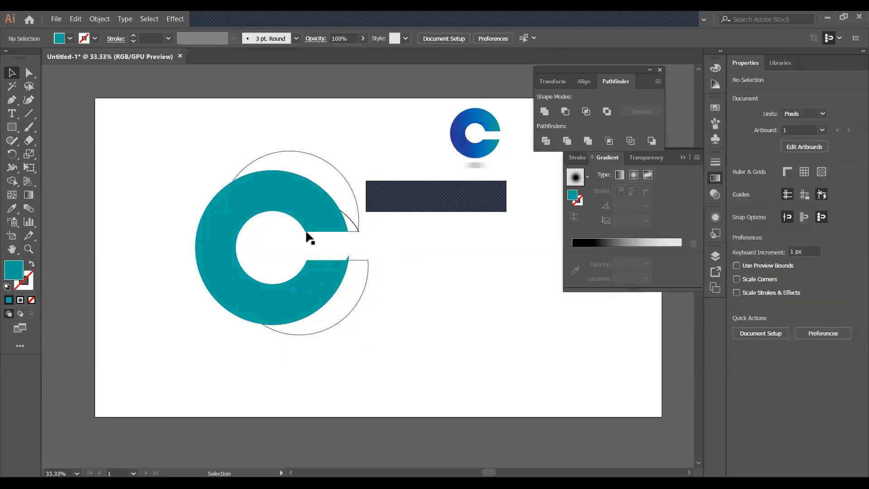
click(369, 257)
click(394, 251)
key(ctrl+z)
click(408, 238)
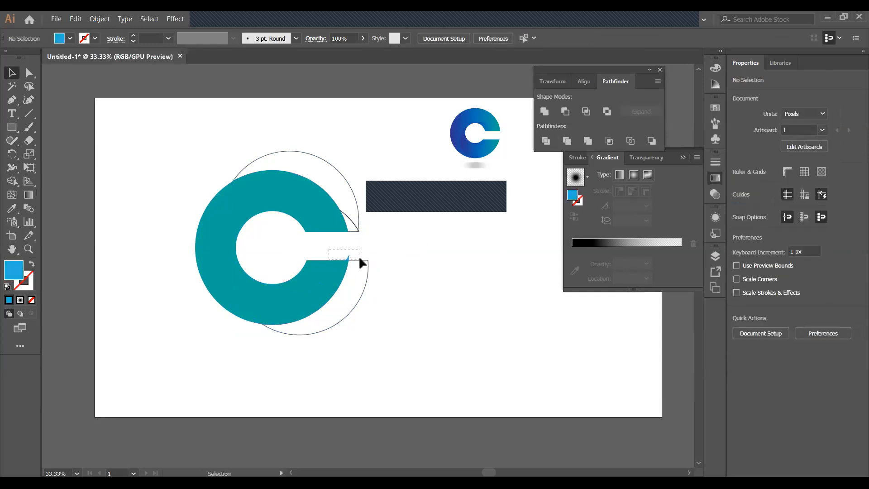
drag(360, 259, 360, 259)
click(413, 221)
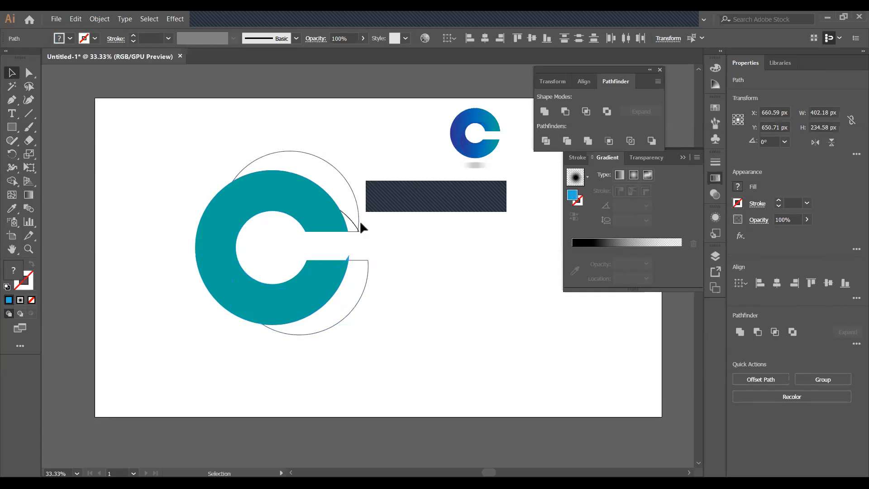
click(348, 260)
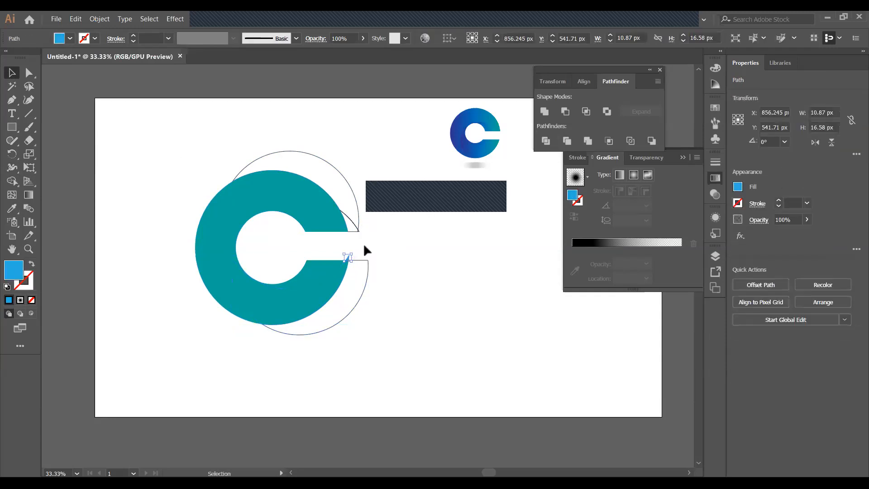
key(Delete)
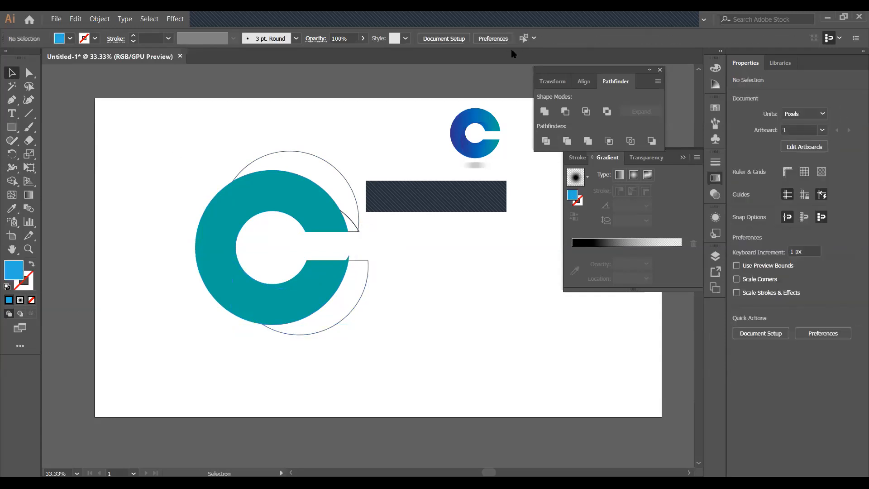
Check the teal C and the crescent path at the notch tip
click(348, 257)
click(353, 253)
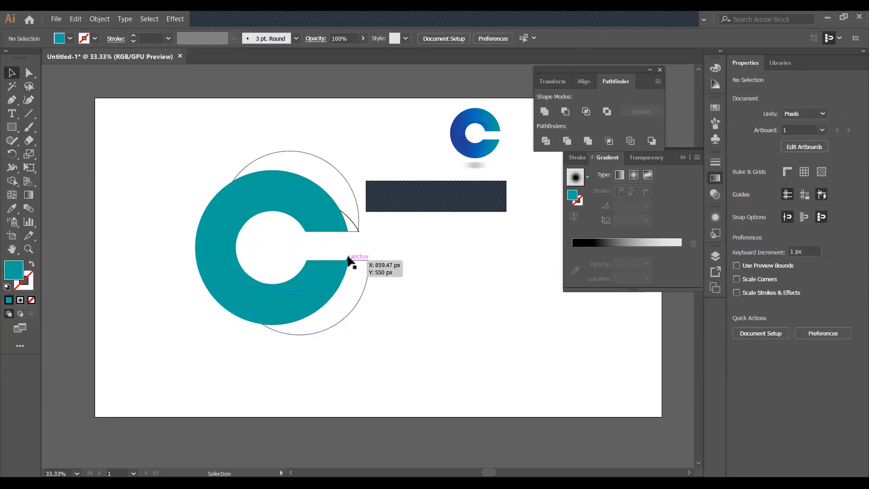
click(349, 256)
click(355, 250)
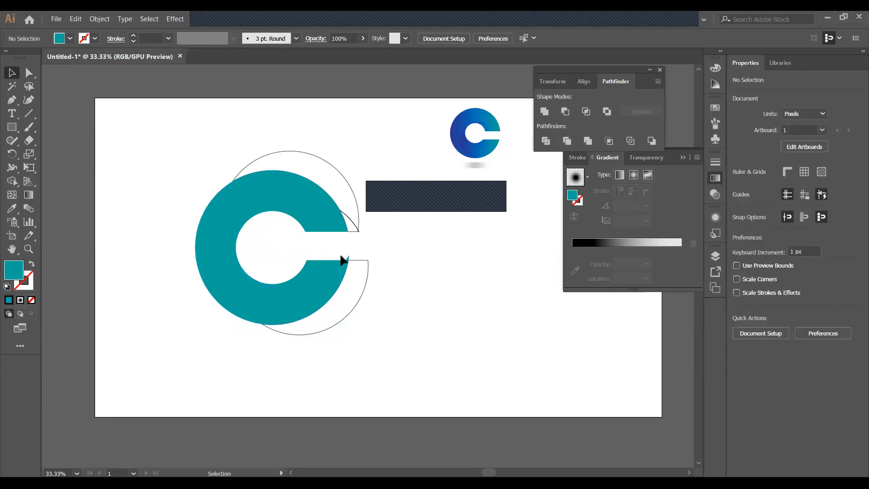
click(358, 255)
click(365, 250)
Draw a 214 px horizontal line along the teal piece's cut top edge
key(ctrl+plus)
key(ctrl+plus)
key(ctrl+plus)
key(ctrl+plus)
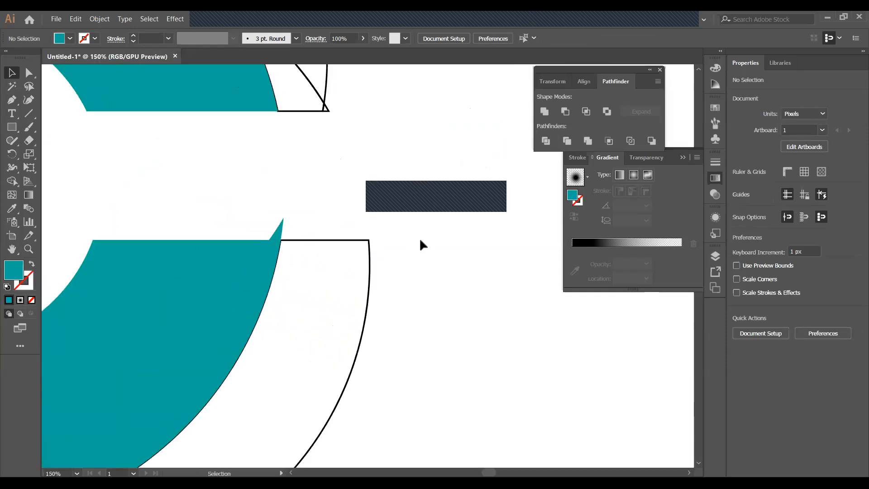
click(30, 112)
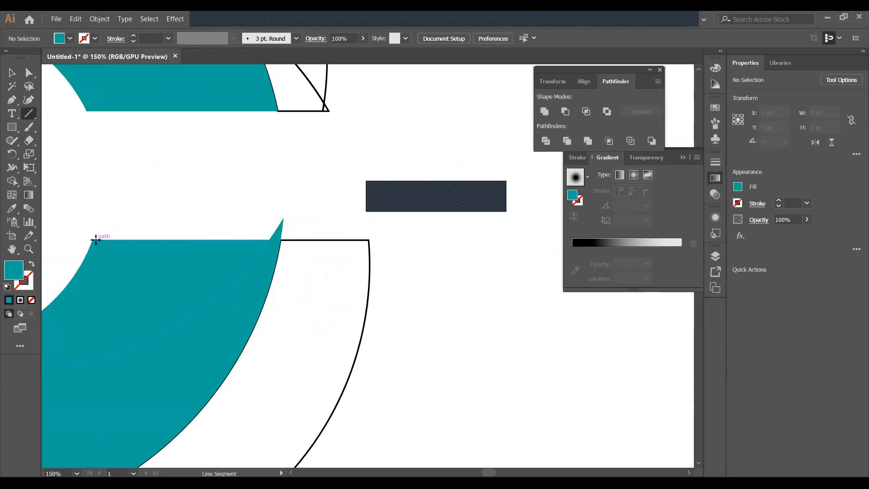
drag(94, 240, 377, 239)
click(17, 71)
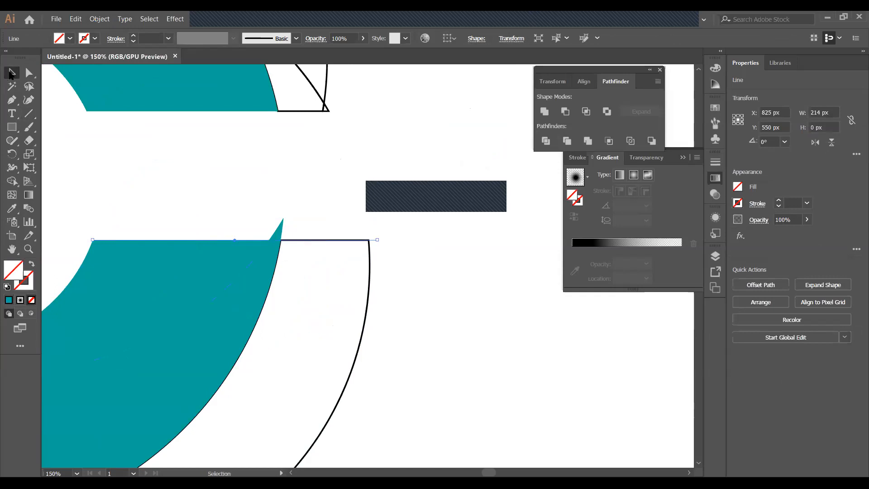
Nudge the new horizontal line and the teal shape's top edge slightly into place
drag(118, 147, 392, 236)
click(270, 208)
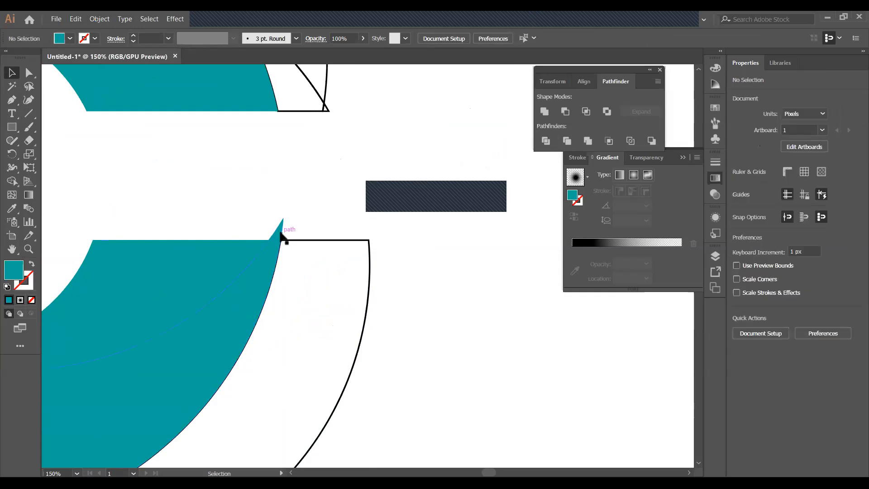
click(277, 230)
click(204, 225)
click(183, 241)
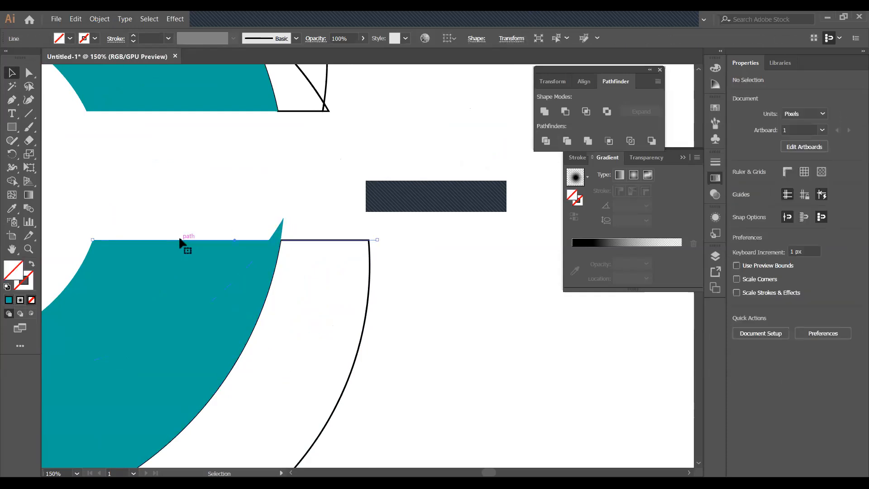
drag(304, 243, 307, 244)
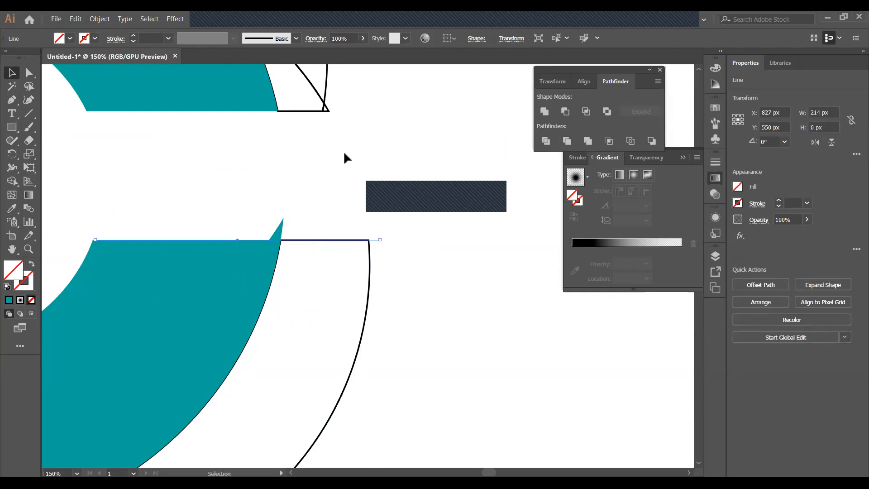
drag(254, 214, 293, 226)
click(293, 225)
click(277, 234)
click(272, 217)
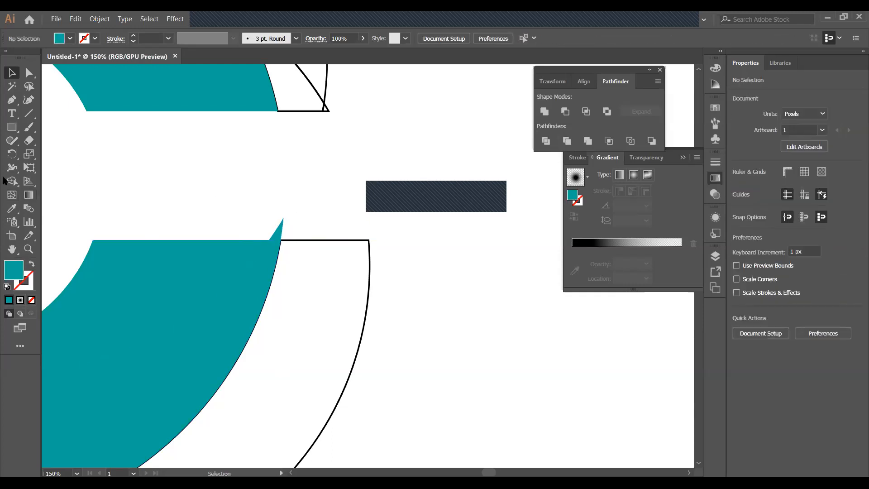
drag(295, 243, 287, 239)
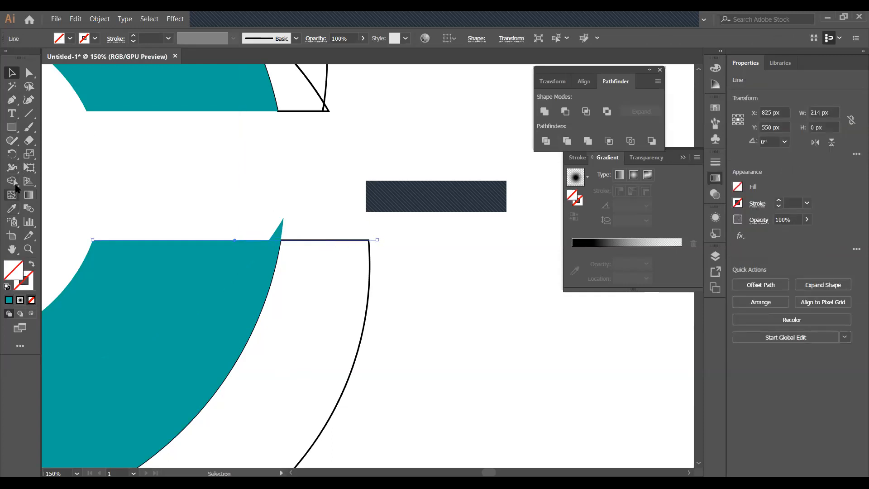
Merge the teal spike regions with Shape Builder, then zoom out to the whole artboard
click(12, 181)
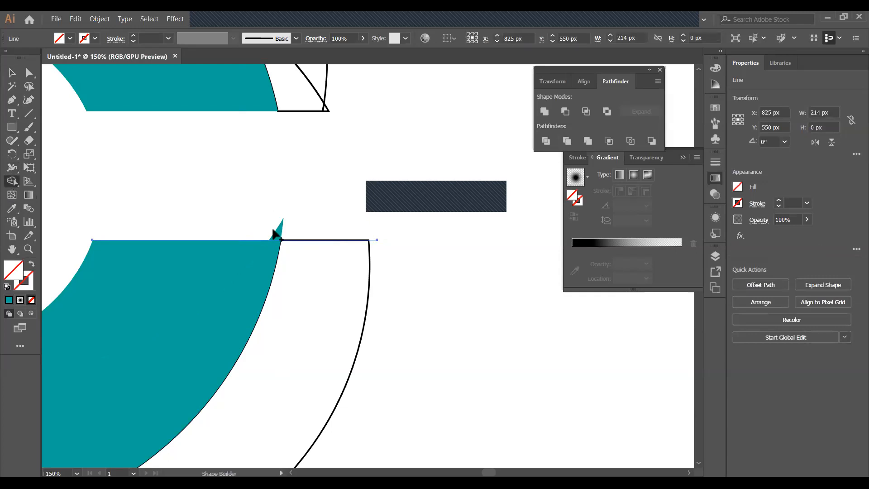
mouse_move(270, 225)
mouse_down()
mouse_move(317, 231)
mouse_move(297, 230)
mouse_up()
key(v)
click(307, 226)
click(307, 239)
click(316, 237)
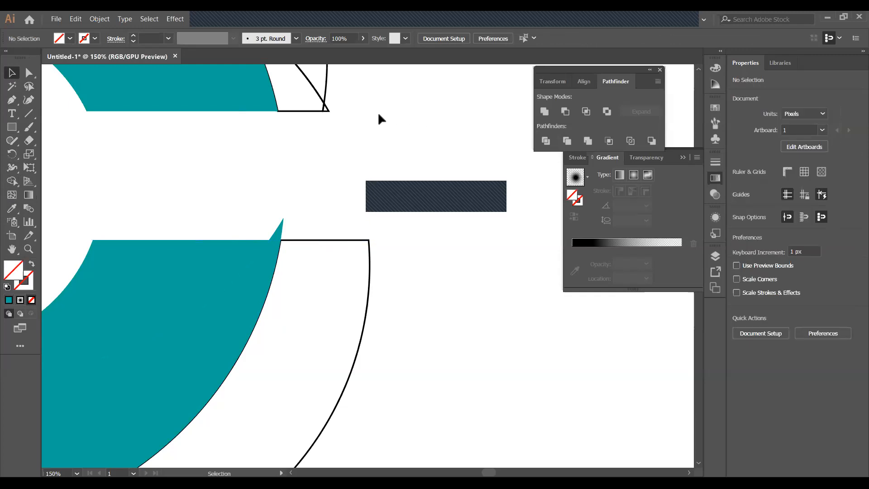
key(ctrl+minus)
key(ctrl+minus)
key(ctrl+minus)
key(ctrl+minus)
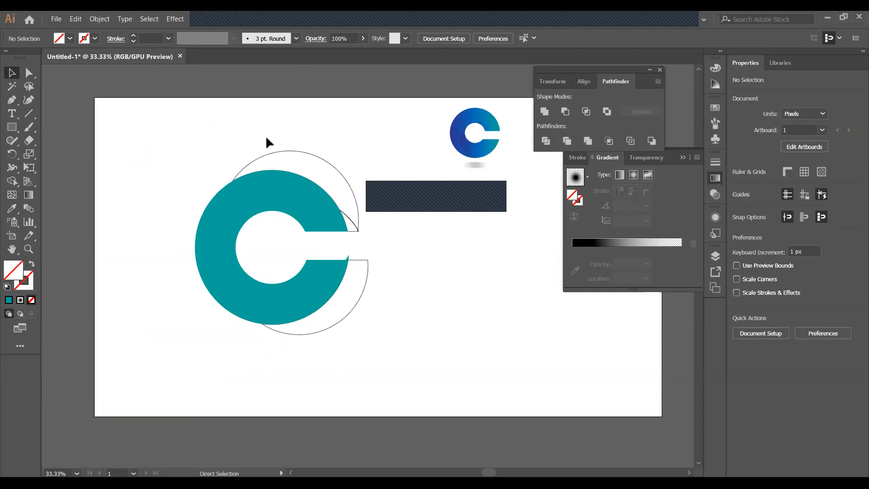
Undo back to the whole ring and select the ring, blue rectangle and lower circle
key(ctrl+z)
key(ctrl+z)
key(ctrl+z)
key(ctrl+z)
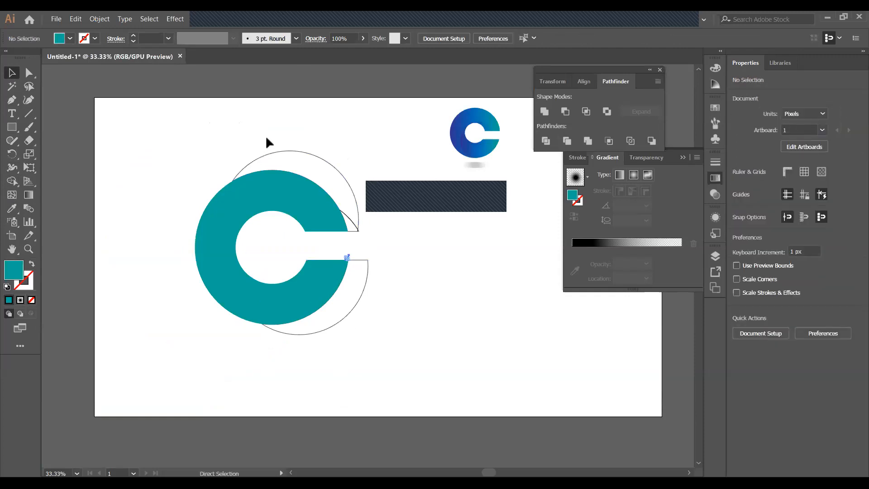
click(381, 231)
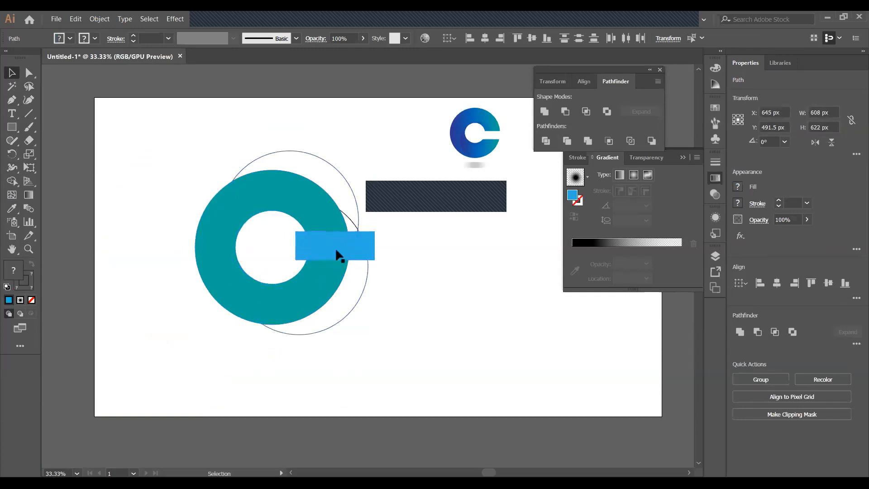
drag(150, 158, 379, 230)
drag(271, 229, 407, 260)
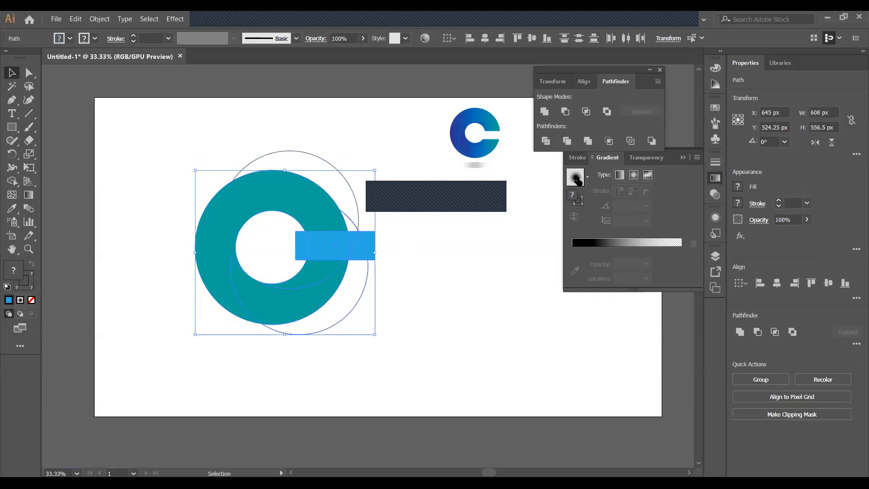
Divide the selected shapes along their overlaps and ungroup the resulting pieces
click(546, 141)
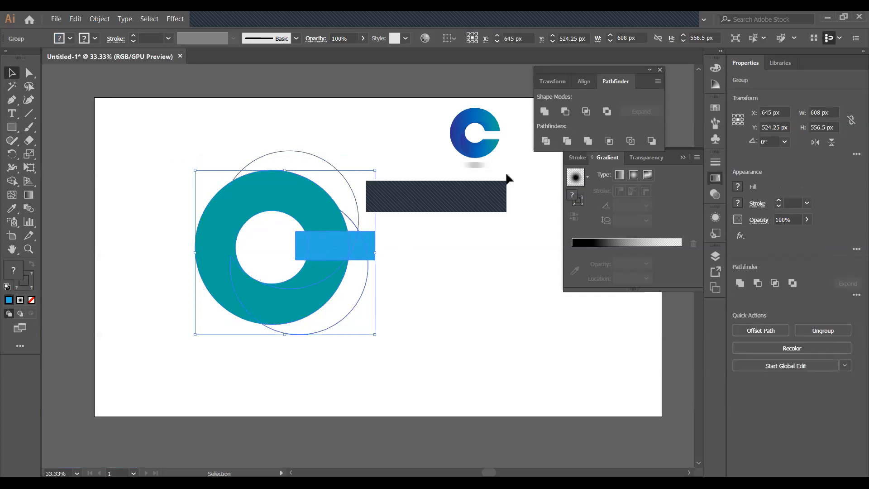
click(444, 228)
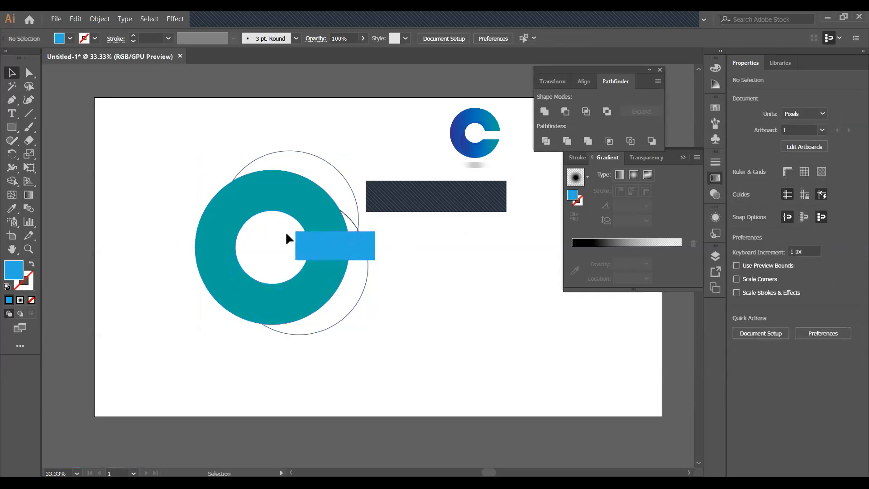
right_click(331, 241)
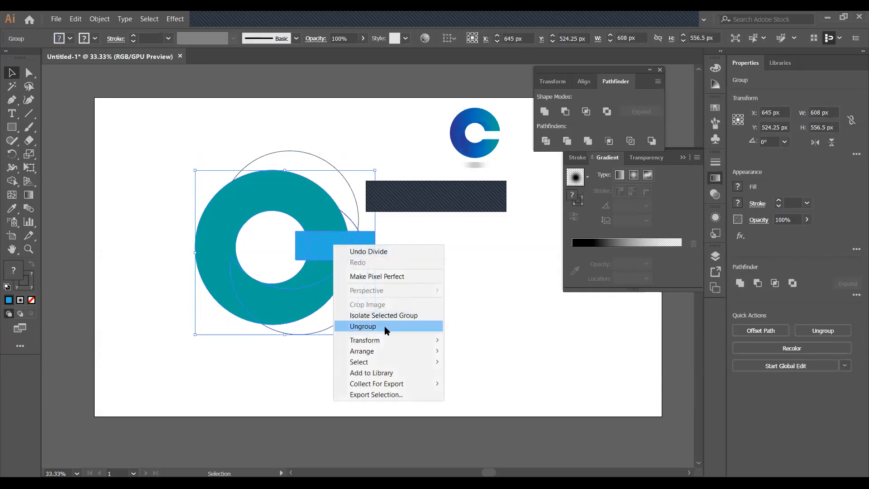
click(383, 326)
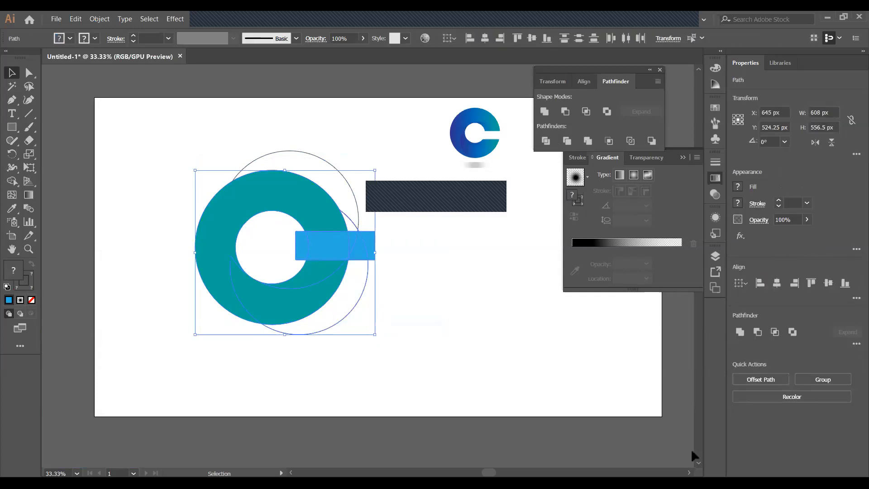
click(438, 254)
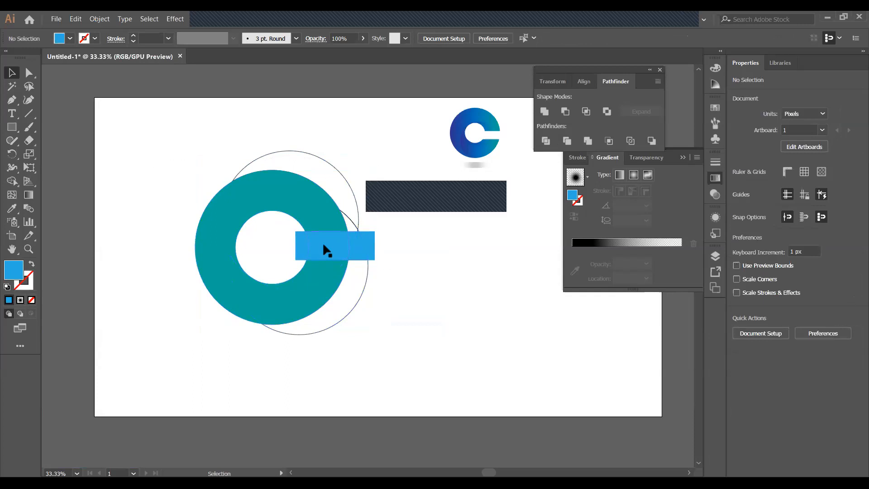
Delete the right end of the blue bar and its small leftover piece
click(324, 248)
click(323, 245)
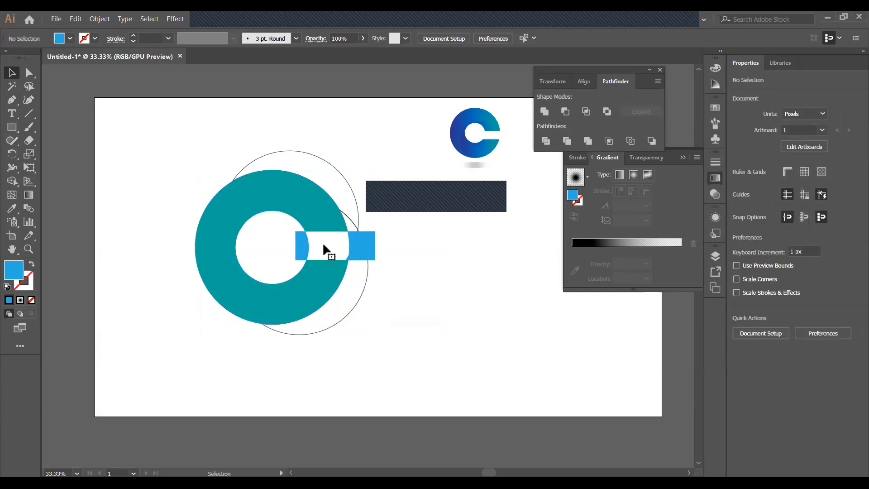
click(348, 259)
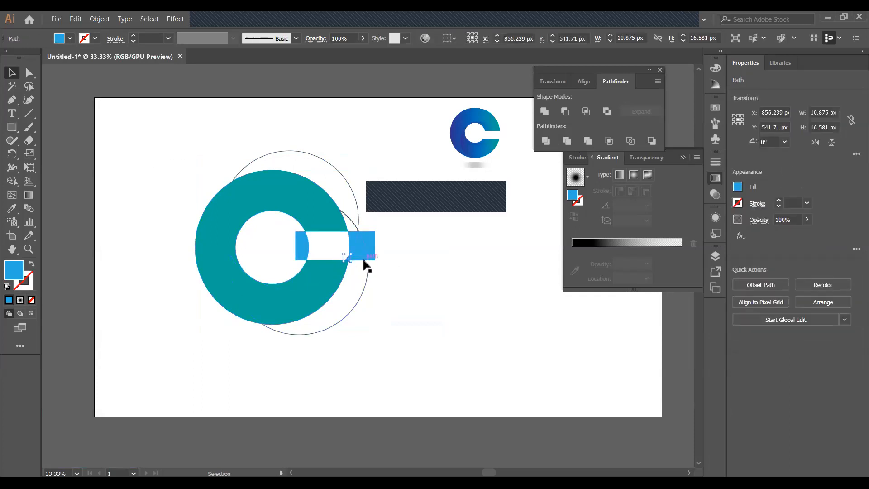
key(ctrl+shift+a)
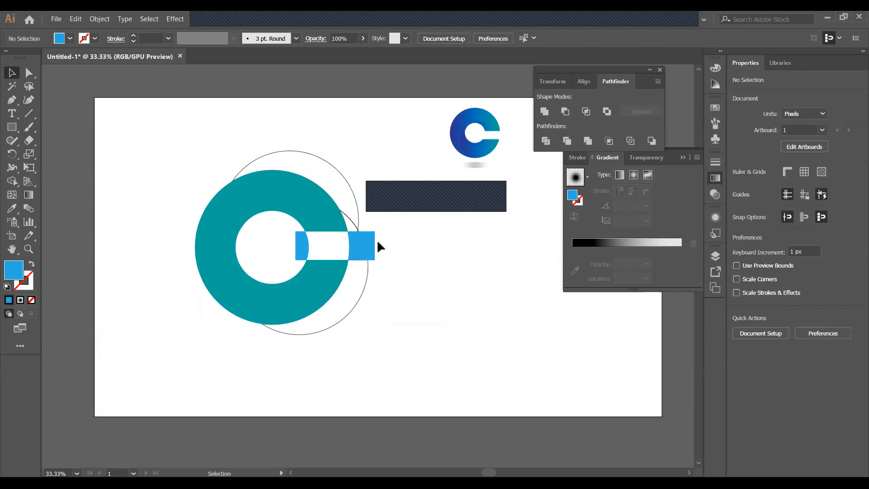
drag(334, 238, 381, 252)
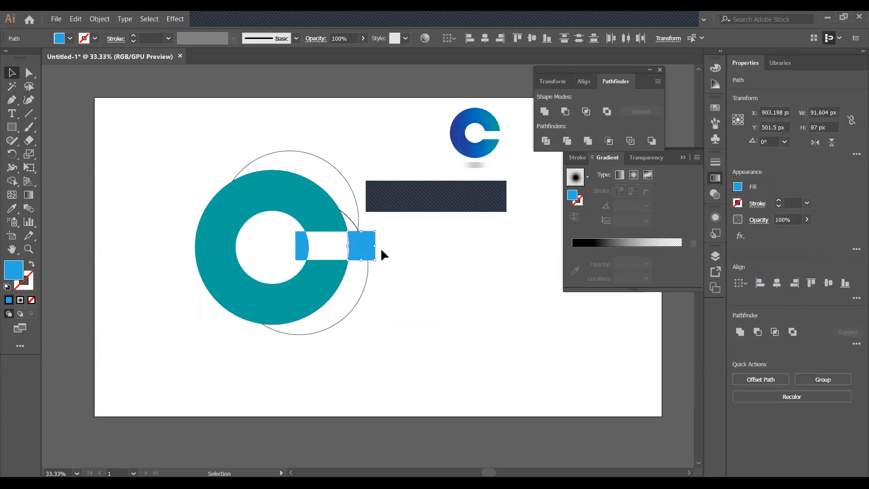
key(Delete)
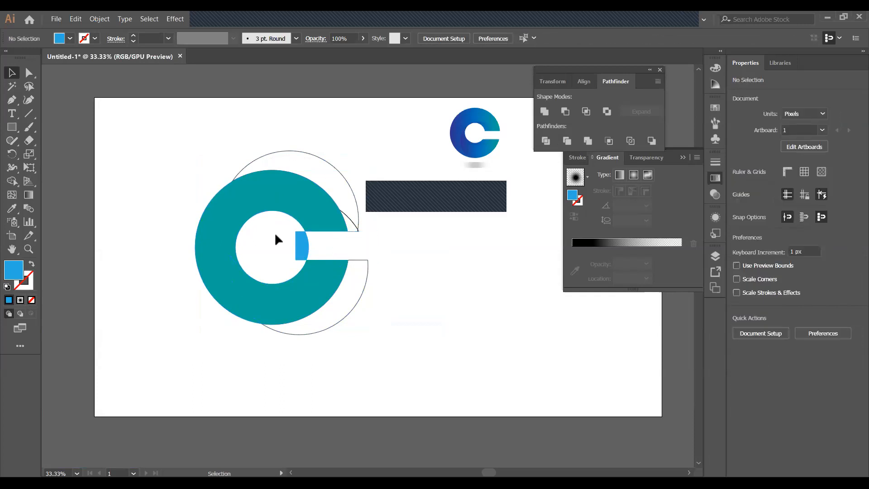
click(305, 247)
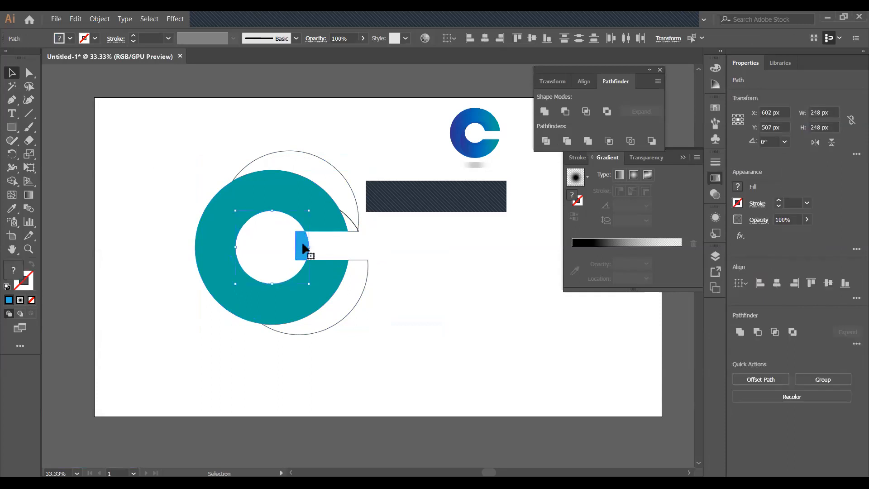
key(Delete)
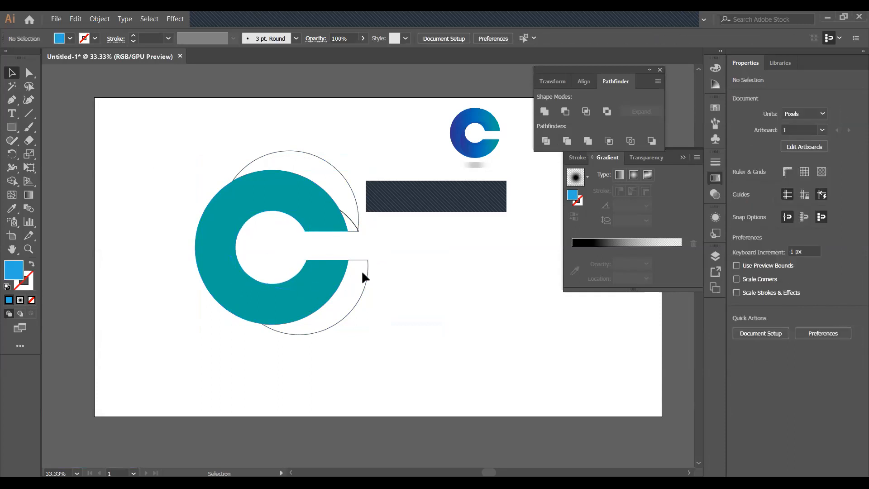
Delete the lower and upper outline arcs and the stray point beside the C's gap
drag(357, 285, 360, 294)
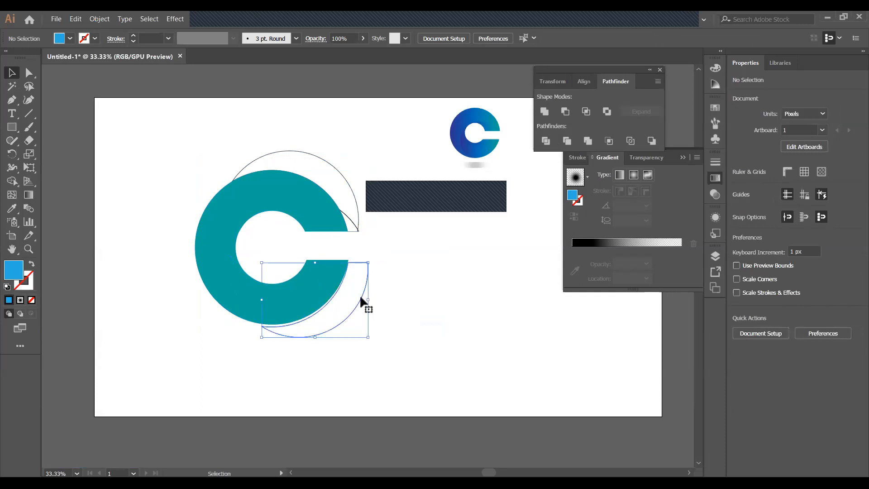
key(Delete)
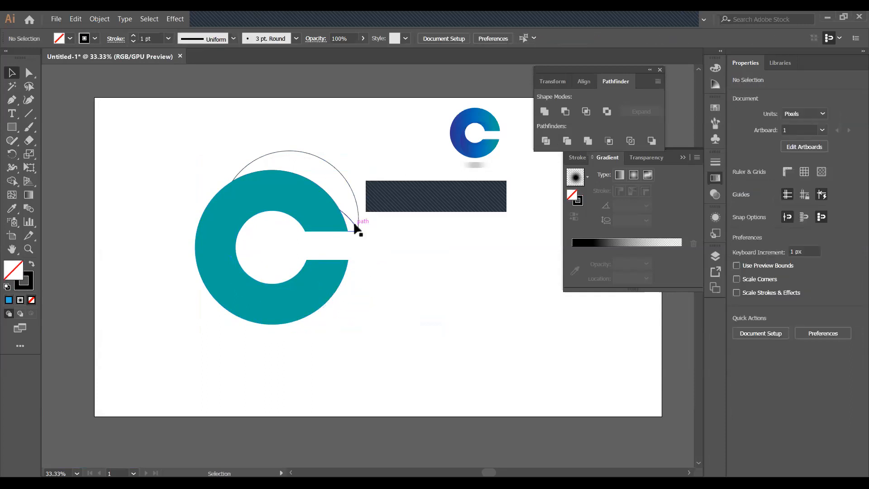
key(Delete)
click(358, 229)
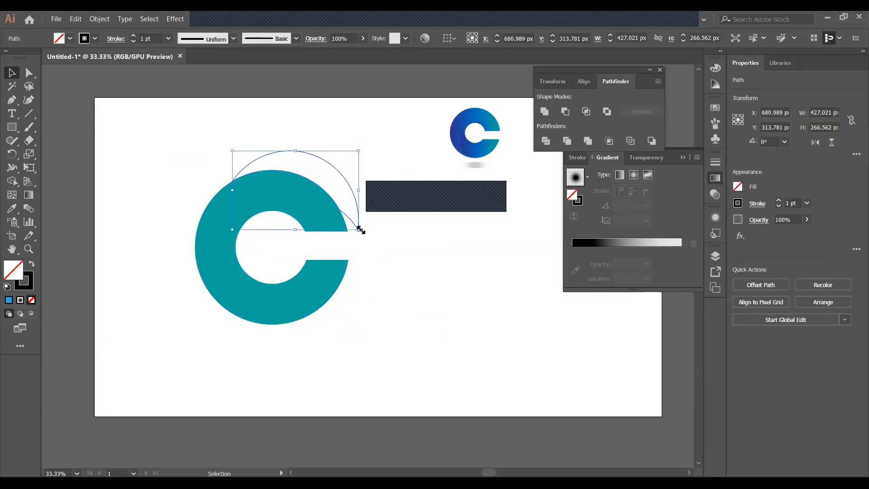
key(Delete)
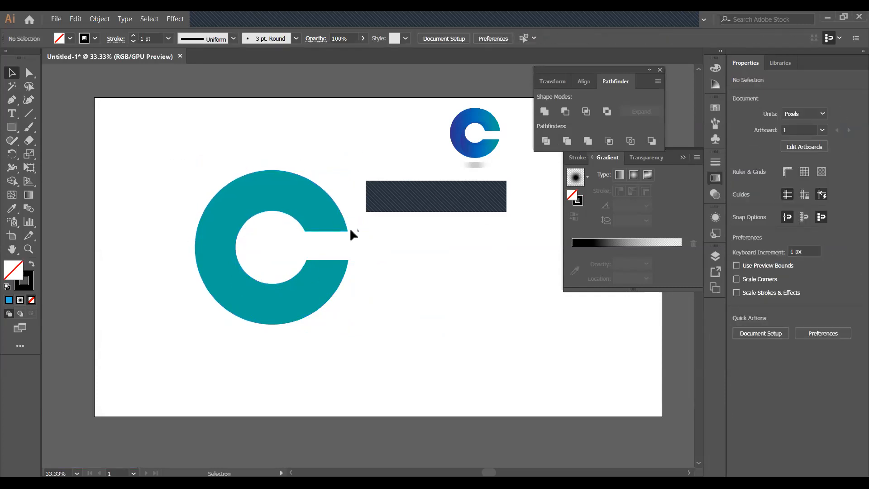
click(358, 230)
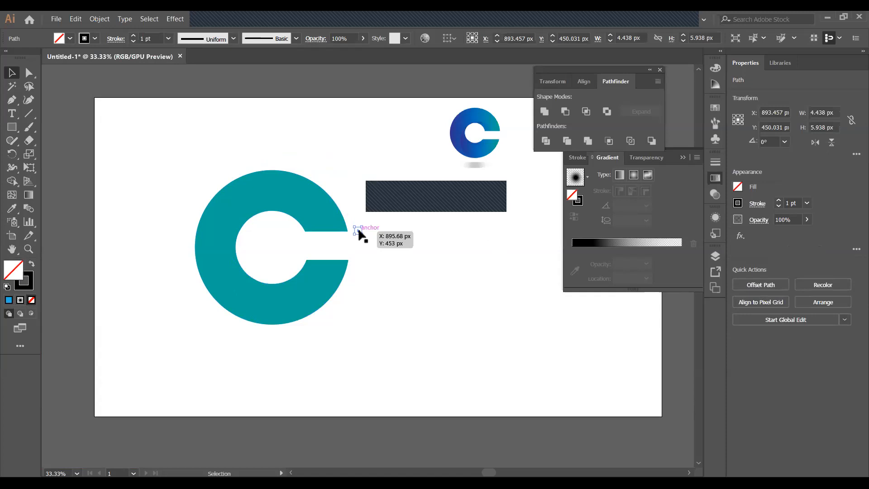
key(Delete)
Switch the fill to a gradient, reverse it, and apply the top blue gradient preset
click(605, 244)
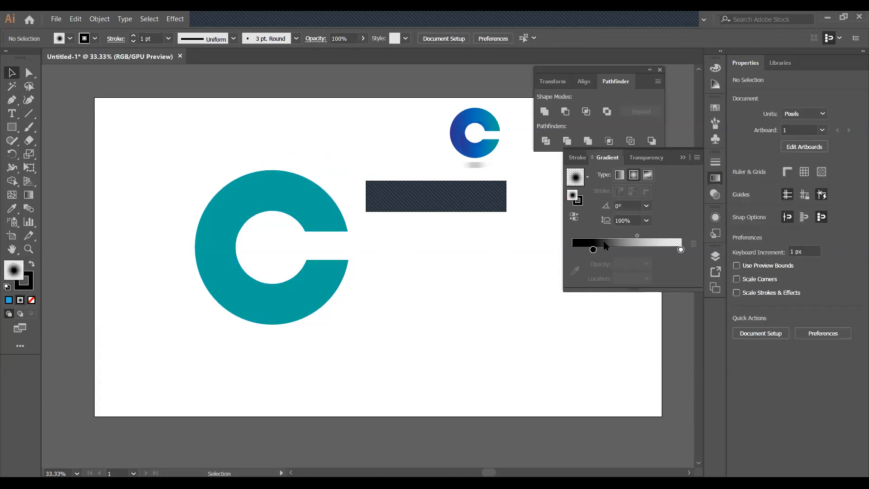
click(593, 250)
double_click(592, 249)
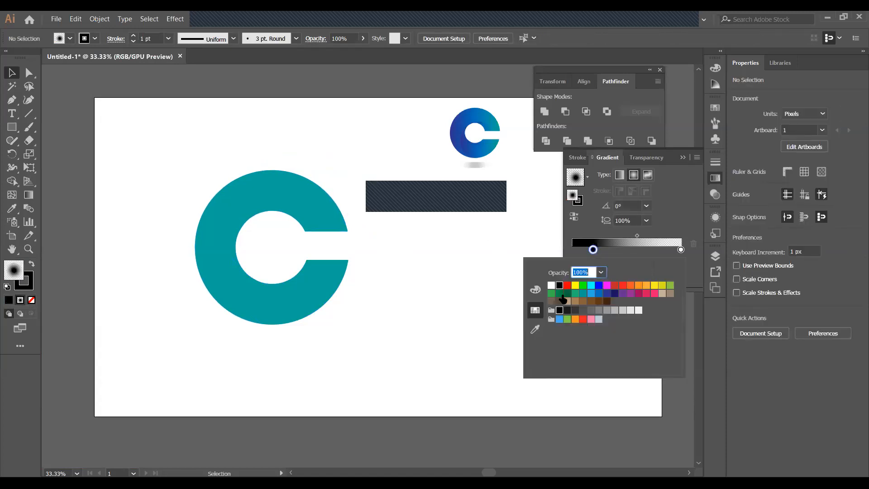
click(586, 176)
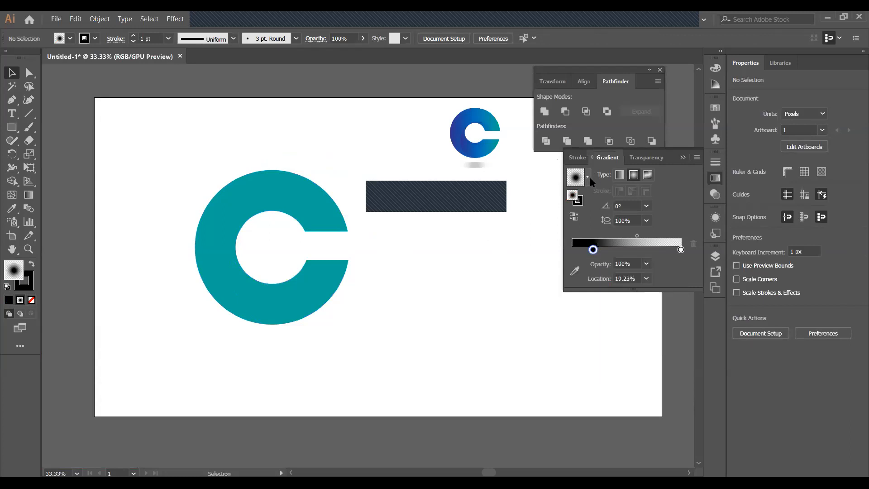
click(574, 216)
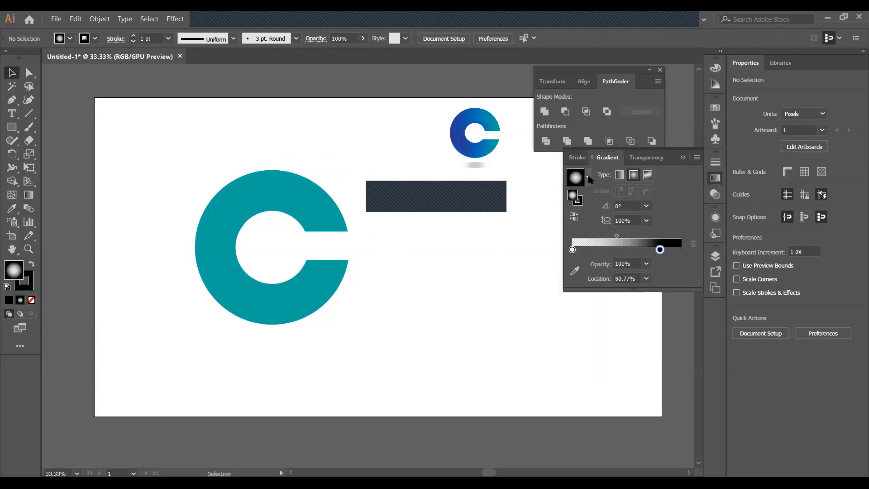
click(590, 179)
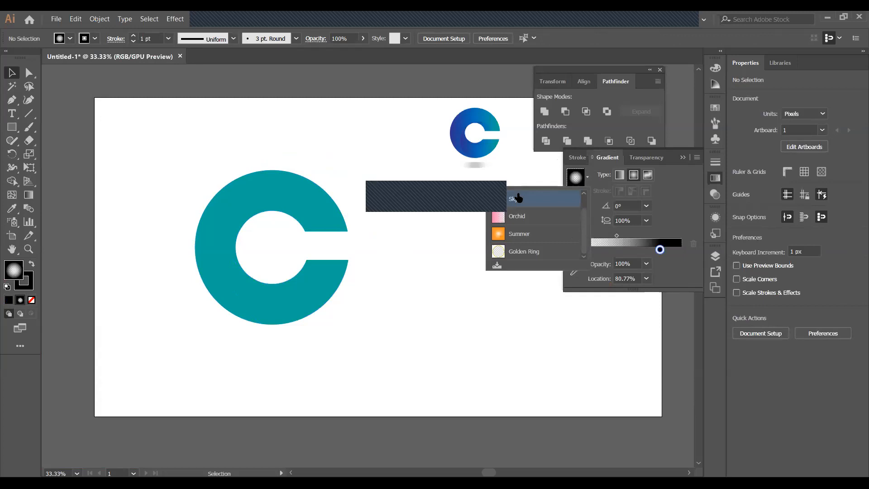
click(516, 198)
Eyedropper the small logo's blue-to-teal gradient onto the big teal C
click(317, 215)
right_click(321, 199)
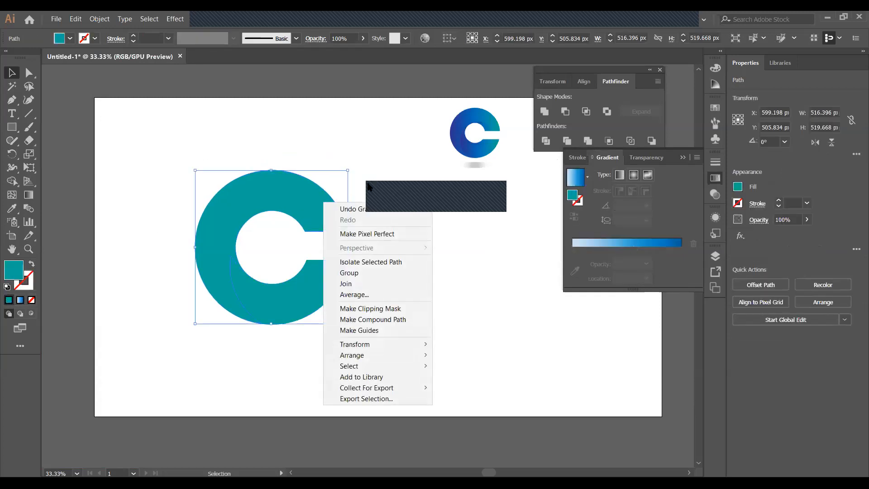
click(301, 202)
click(326, 202)
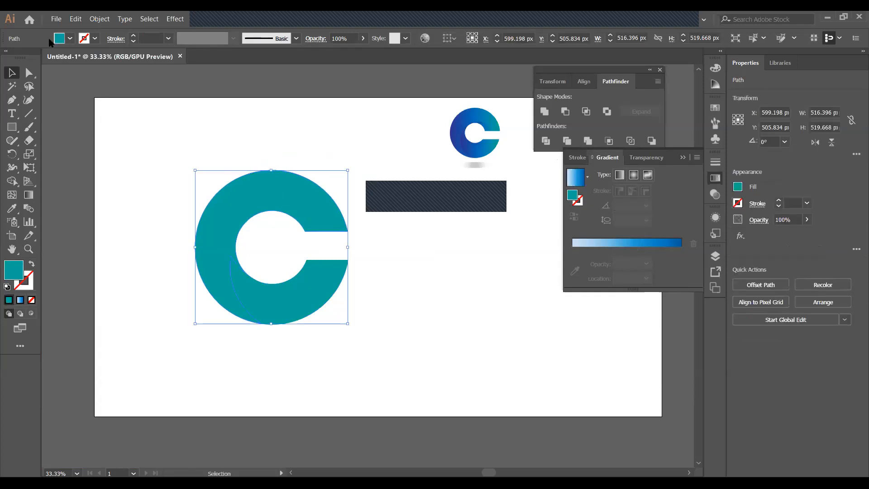
click(12, 208)
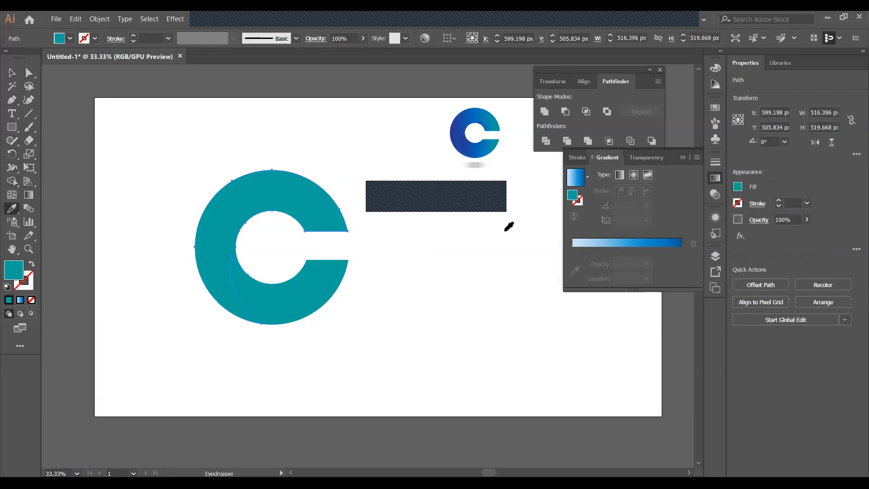
click(489, 118)
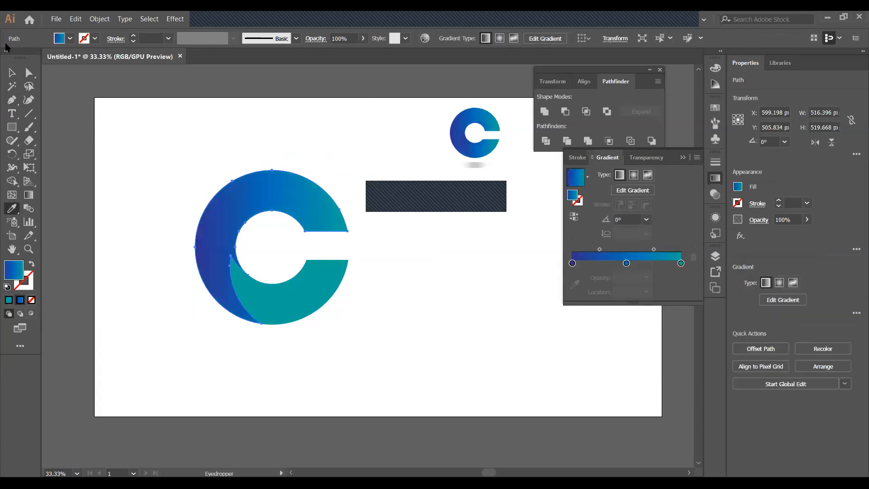
key(v)
Copy the small C's gradient onto the lower piece and the inner fold, then select all C paths
click(294, 300)
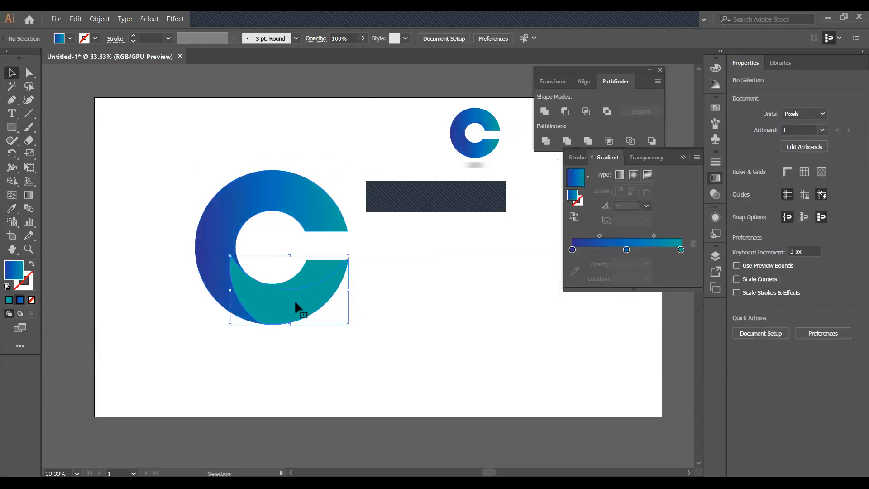
click(11, 208)
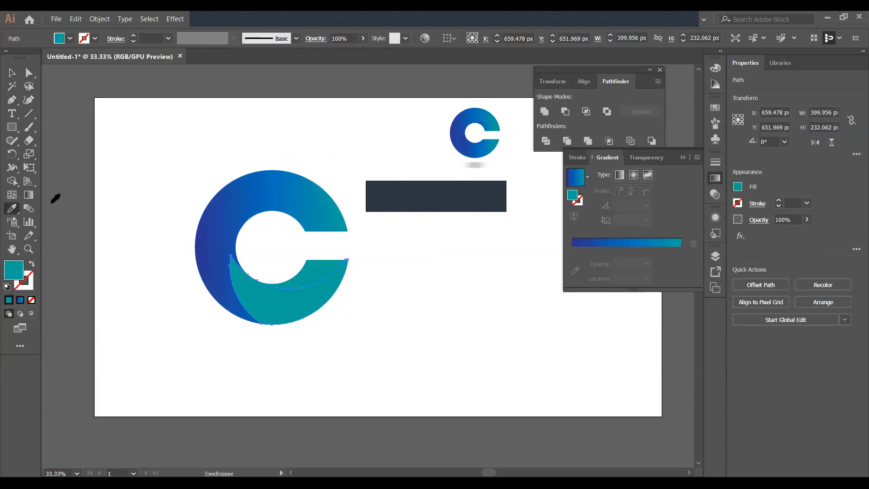
click(482, 151)
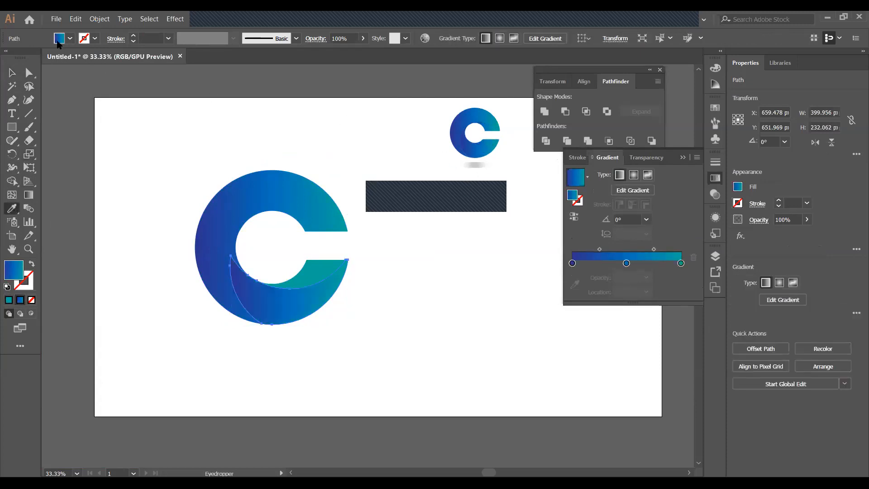
click(12, 72)
click(417, 245)
click(337, 267)
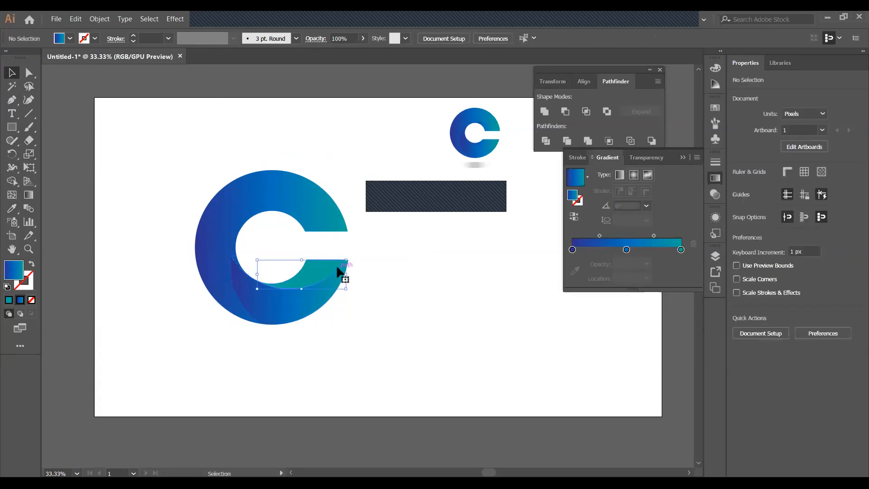
click(12, 208)
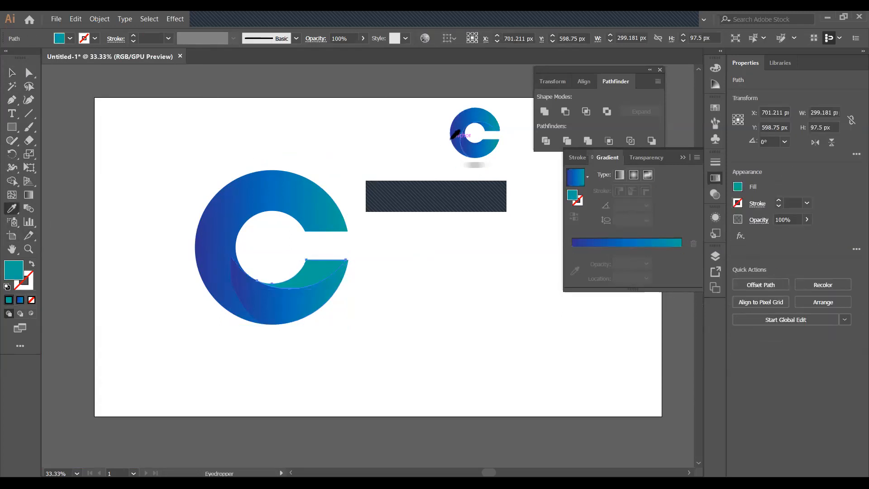
click(468, 129)
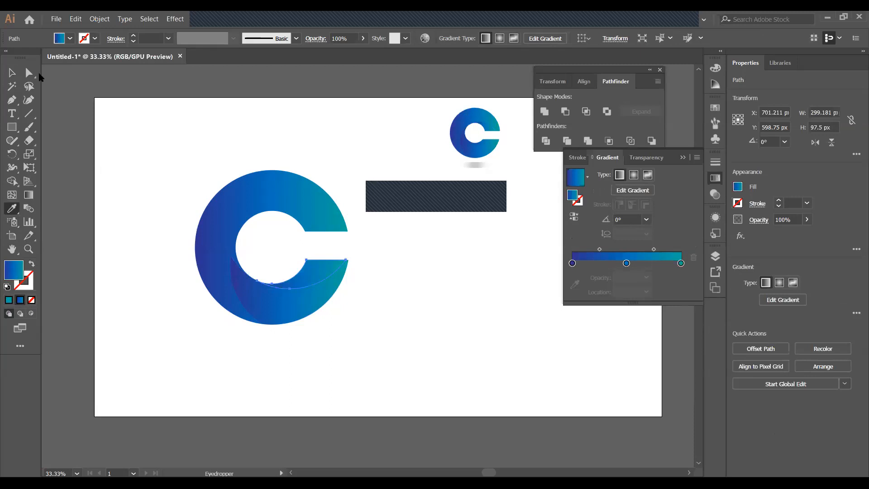
click(11, 73)
click(390, 290)
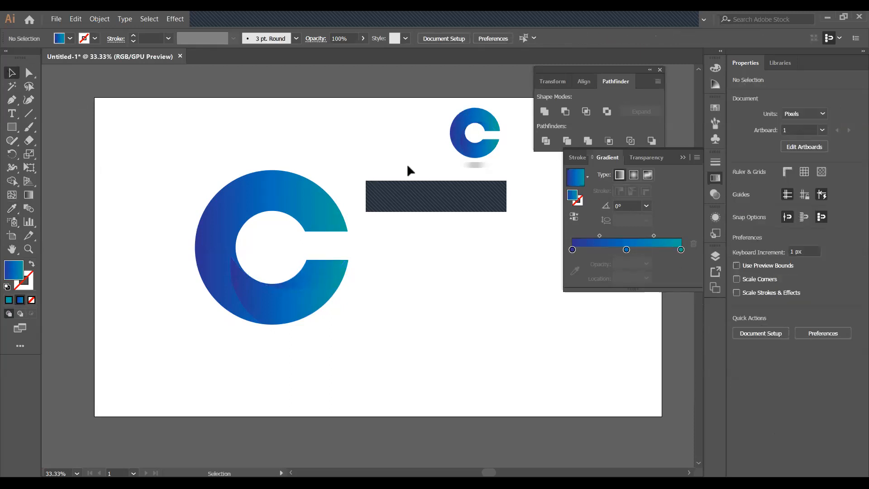
drag(183, 150, 349, 362)
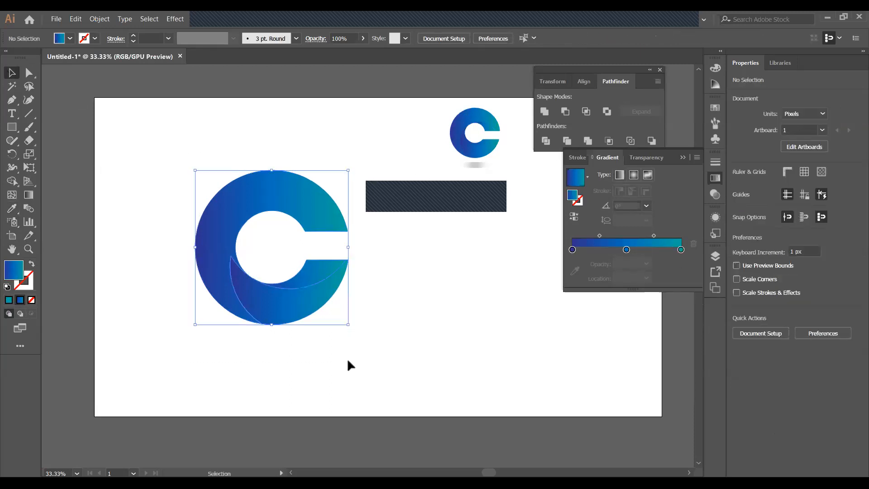
Select the outer C's paths and inspect the gradient's middle stop colour
click(365, 300)
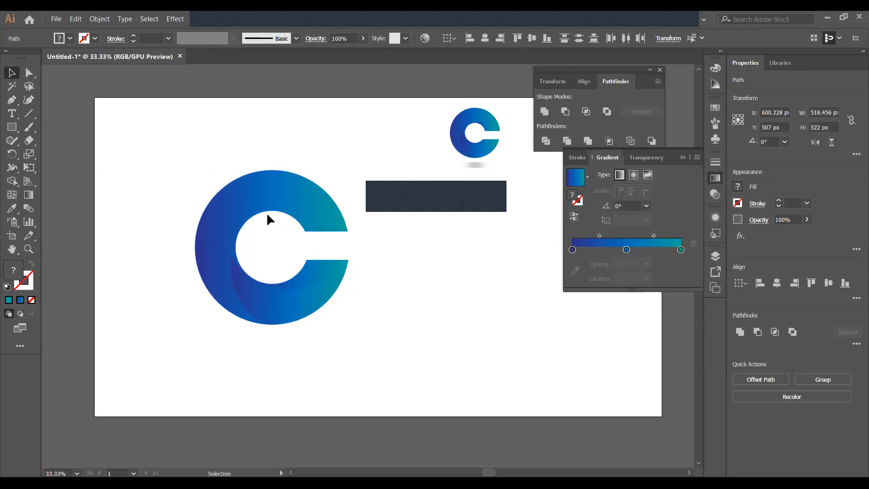
click(280, 205)
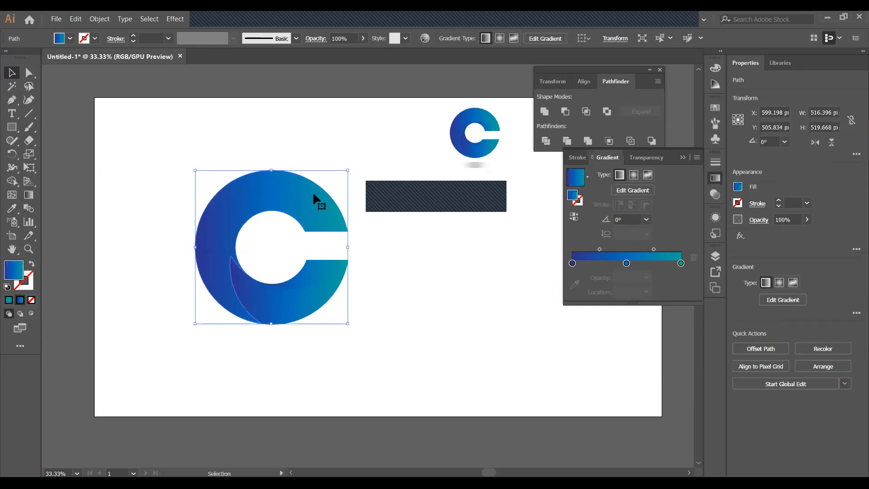
click(367, 218)
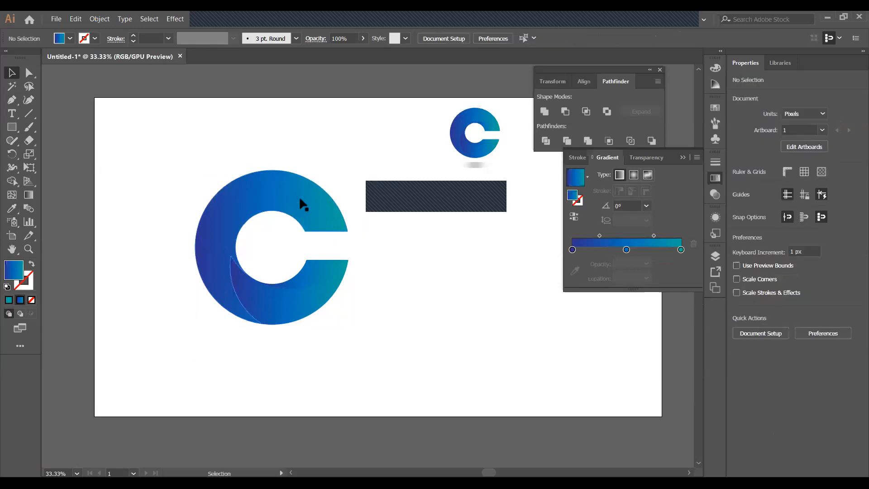
drag(223, 184, 319, 219)
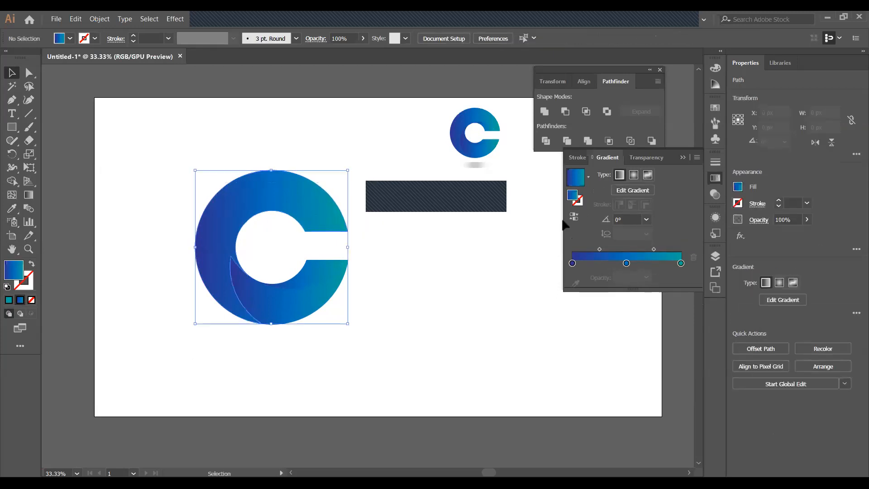
click(626, 263)
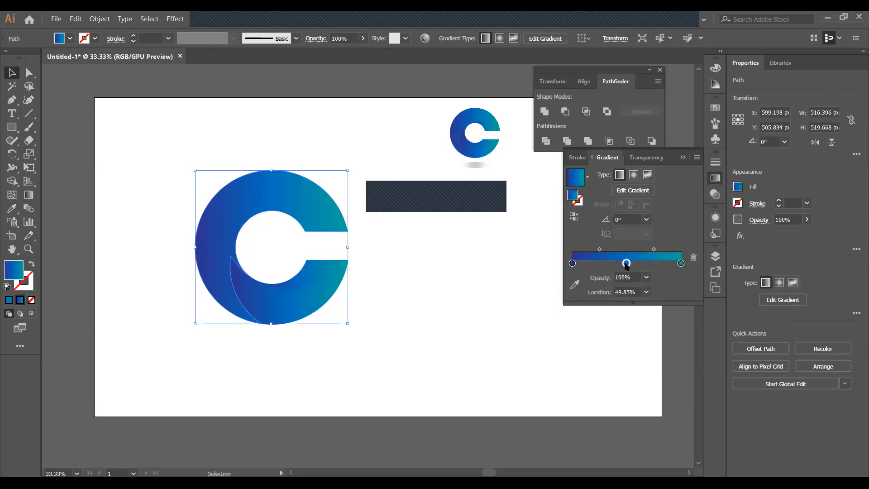
double_click(626, 262)
click(30, 194)
With the Gradient tool, remove the first stop and set blue to about 28%, teal about 78%
click(29, 195)
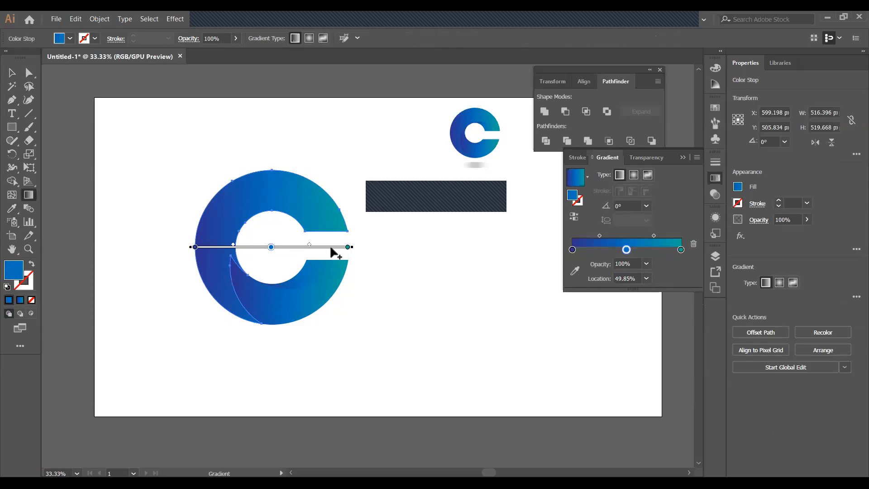
drag(348, 247, 295, 247)
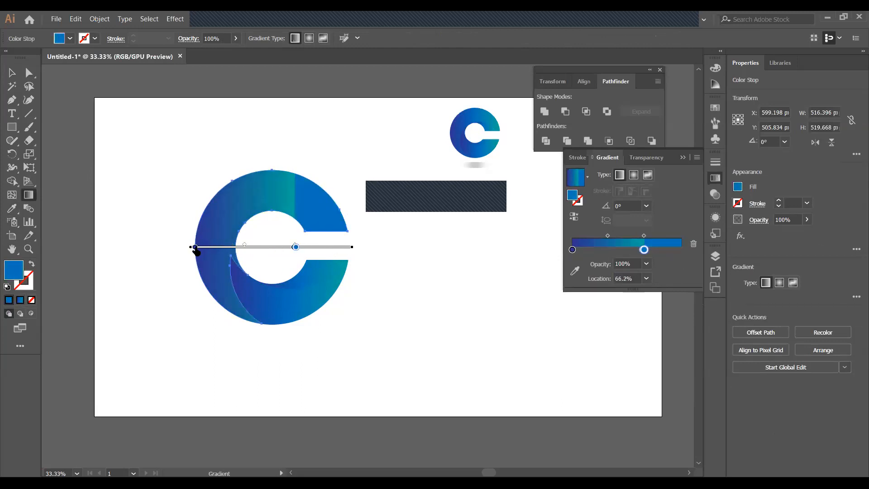
click(202, 247)
drag(202, 247, 213, 233)
click(295, 247)
drag(296, 248, 238, 246)
drag(294, 247, 314, 247)
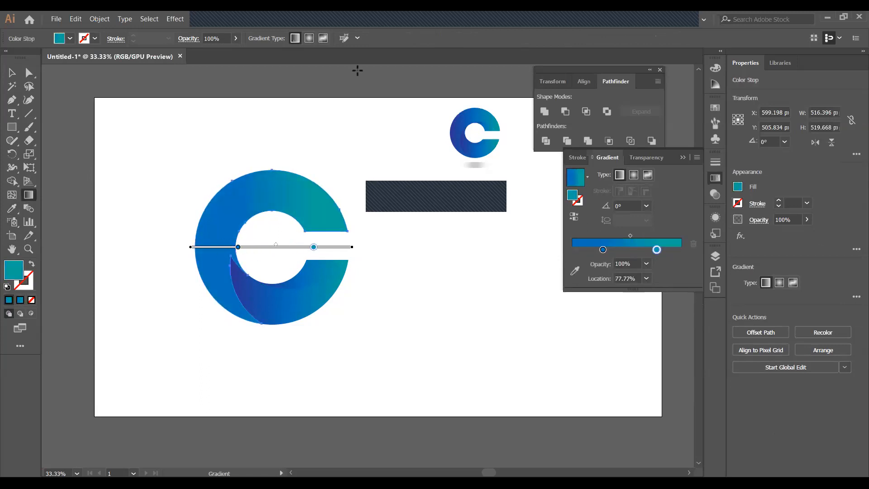
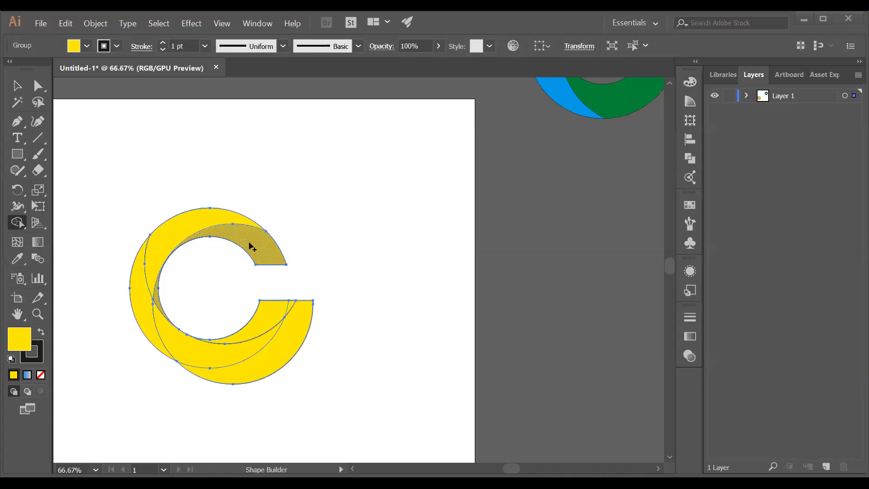
Undo the Shape Builder edits to restore the larger circle, protruding bar and hollow centre
scroll(159, 299, up, 3)
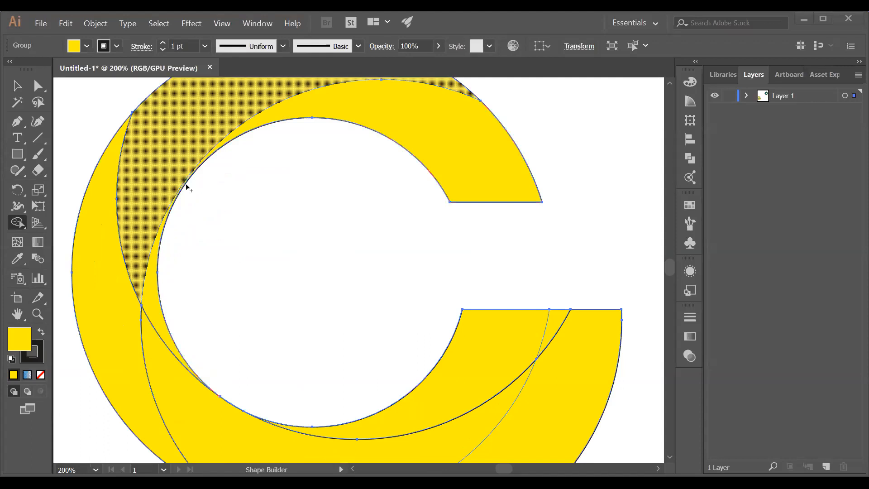
scroll(190, 187, down, 3)
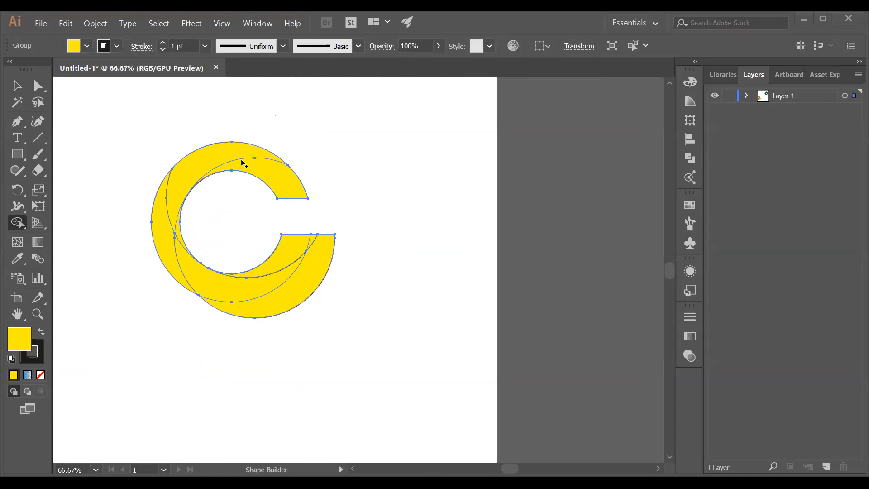
key(ctrl)
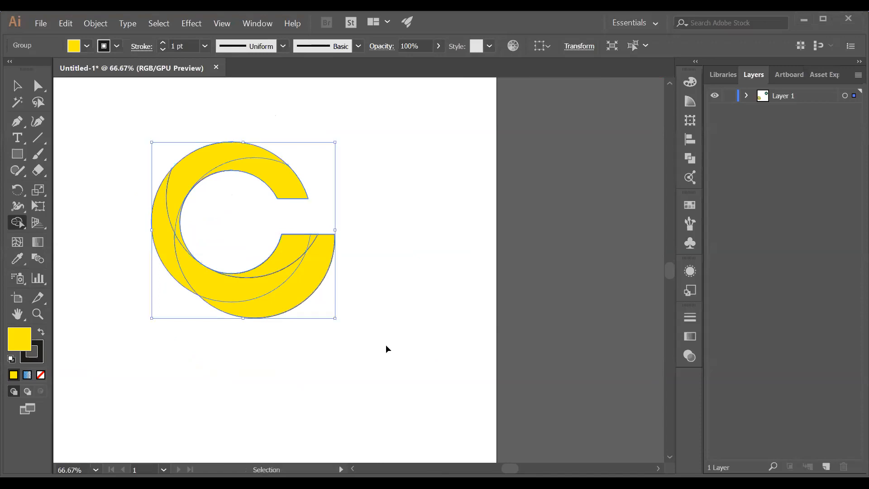
key(ctrl+z)
key(ctrl+z)
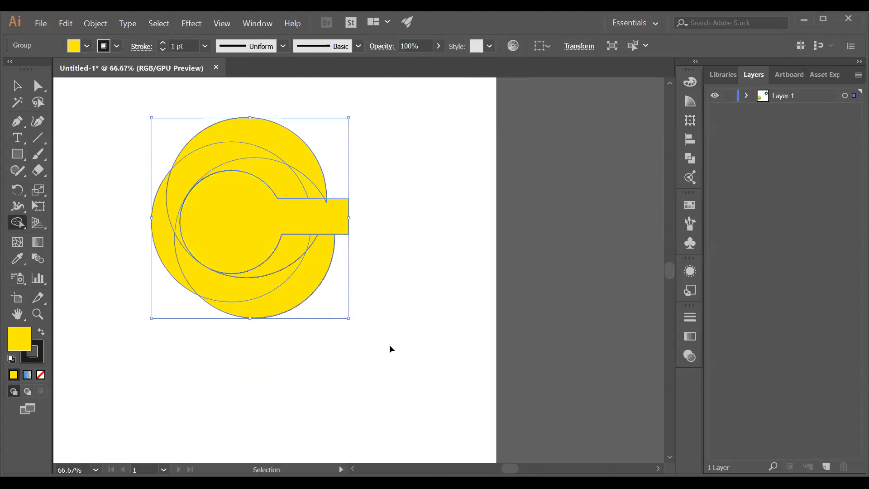
key(ctrl+z)
key(ctrl+z)
key(ctrl+z)
key(ctrl+z)
key(ctrl+z)
key(ctrl+z)
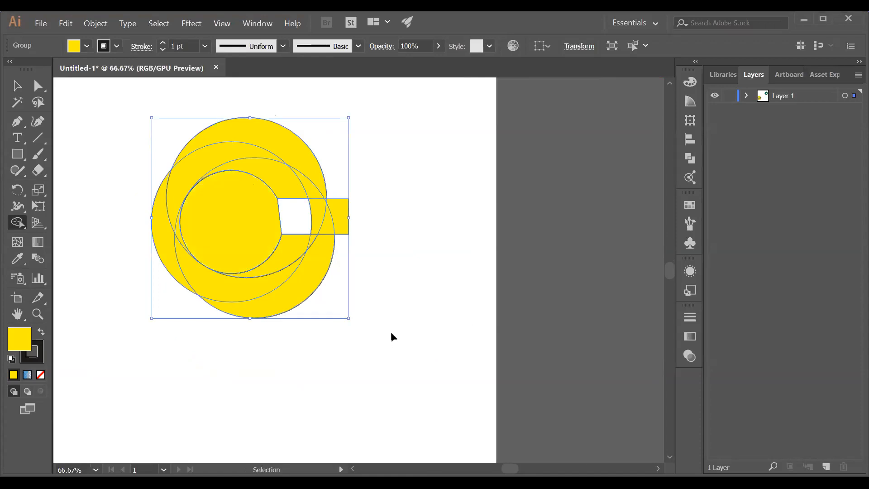
key(ctrl+z)
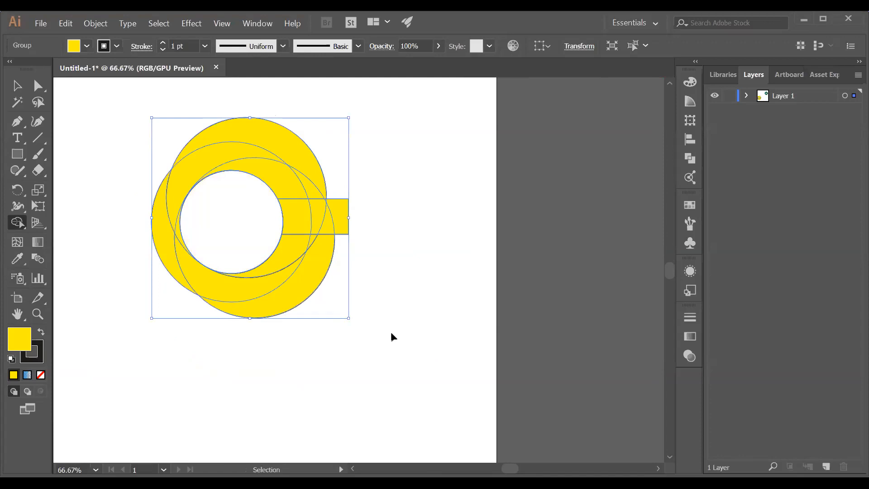
key(ctrl+z)
In Outline mode, nudge the selected paths slightly right, then deselect everything
click(231, 177)
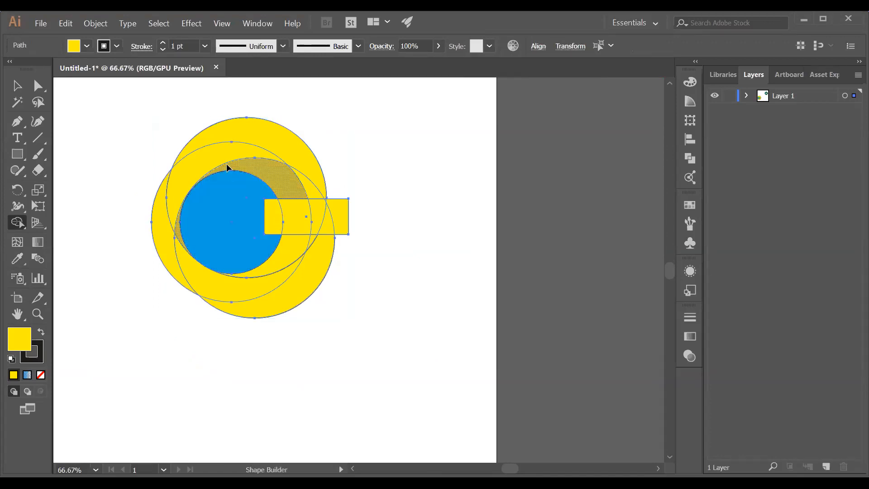
click(18, 87)
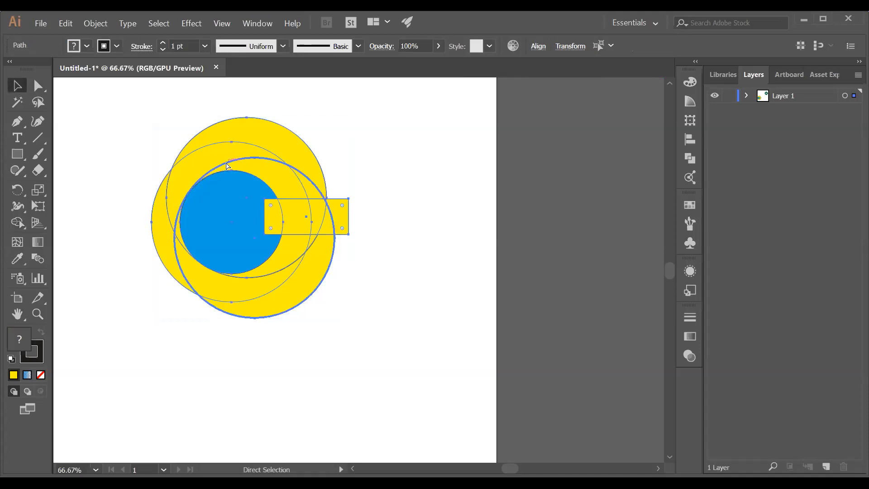
key(ctrl+y)
scroll(221, 170, up, 2)
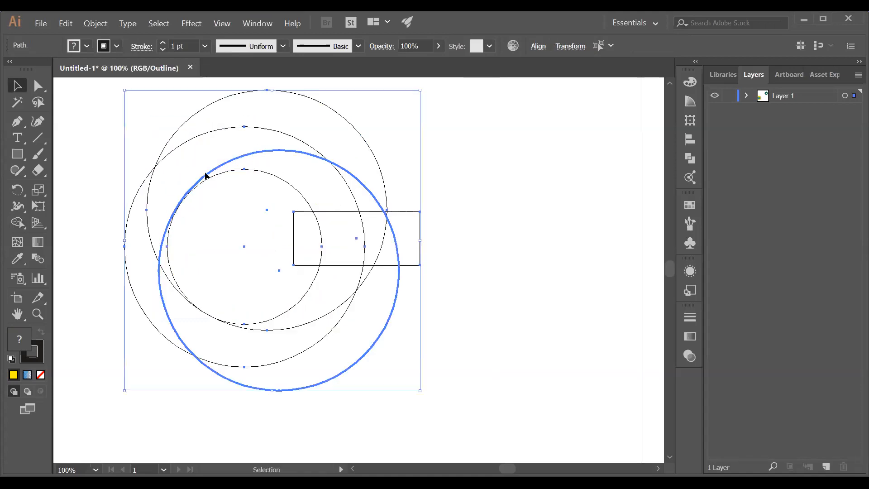
drag(226, 164, 246, 190)
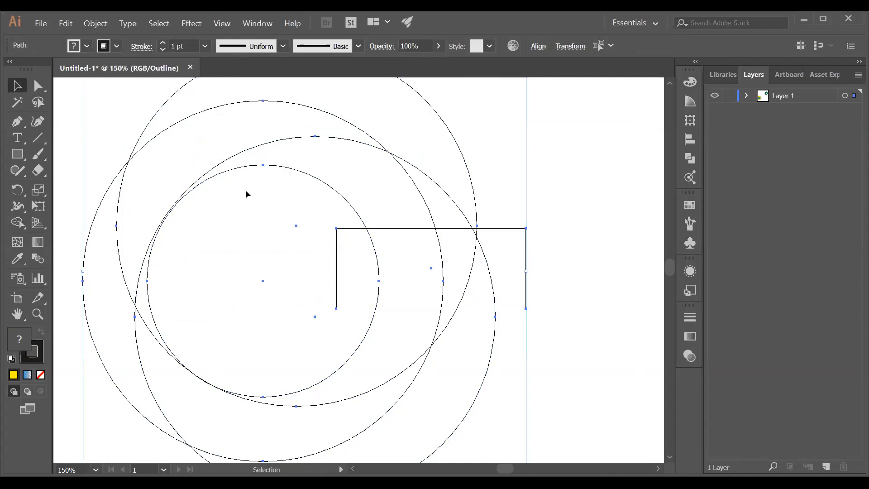
scroll(307, 189, down, 4)
key(ctrl+shift+a)
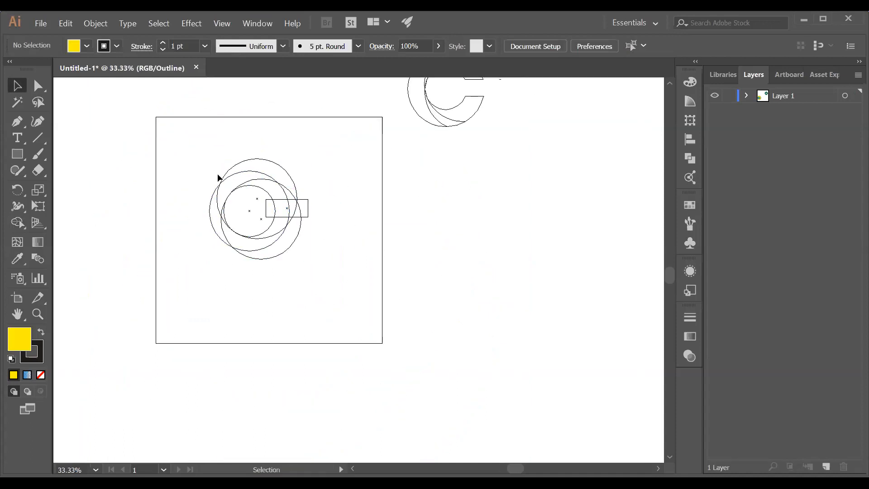
scroll(217, 177, up, 4)
Move the lower overlapping circle slightly down and right, then return to Preview
click(346, 175)
drag(348, 179, 348, 179)
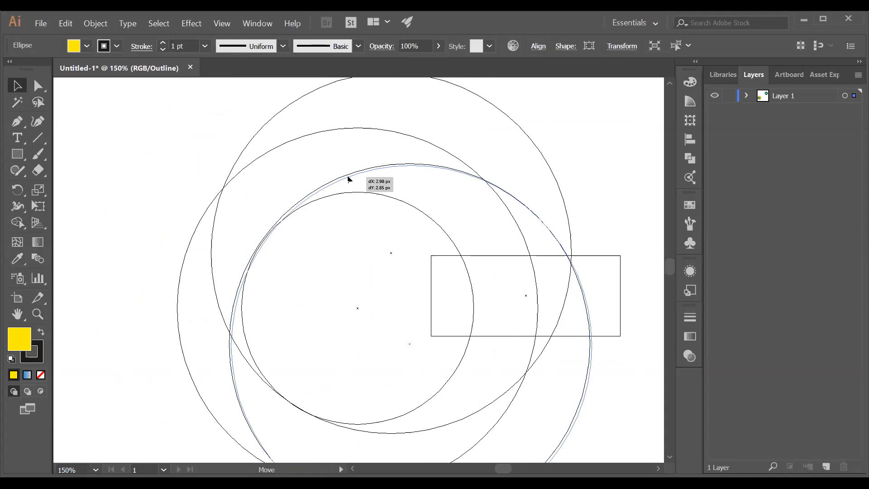
drag(348, 179, 349, 179)
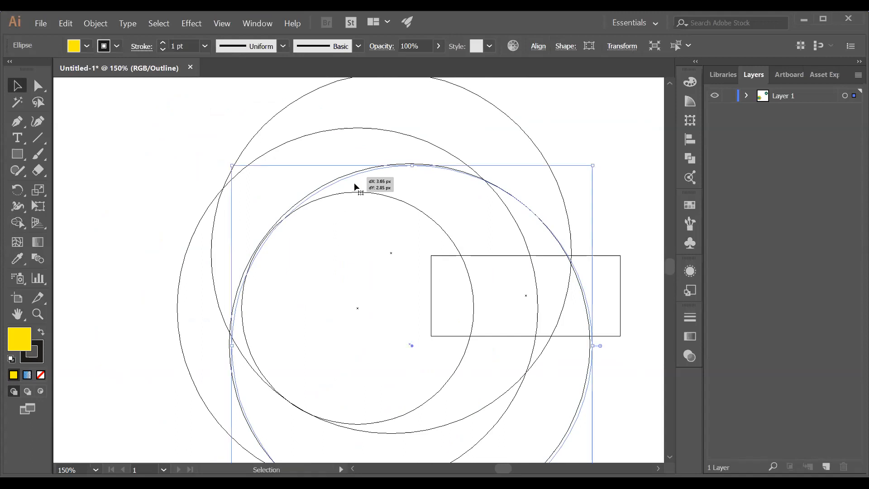
key(ctrl+z)
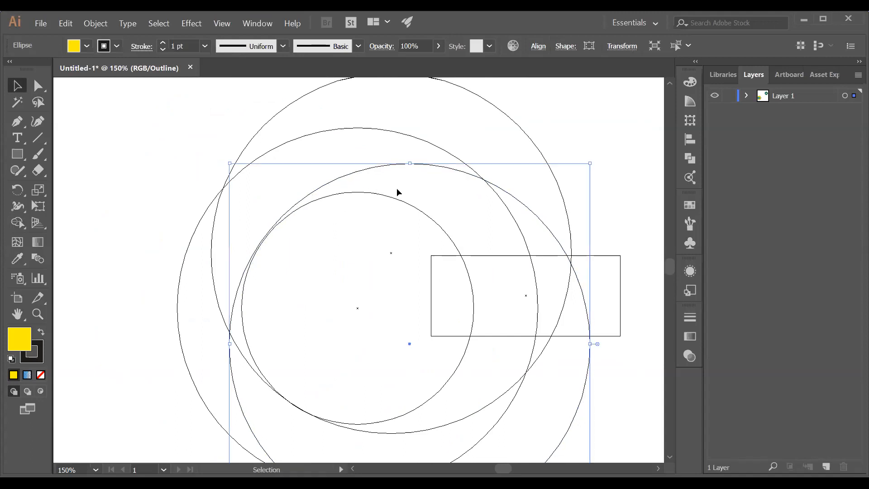
drag(369, 169, 371, 169)
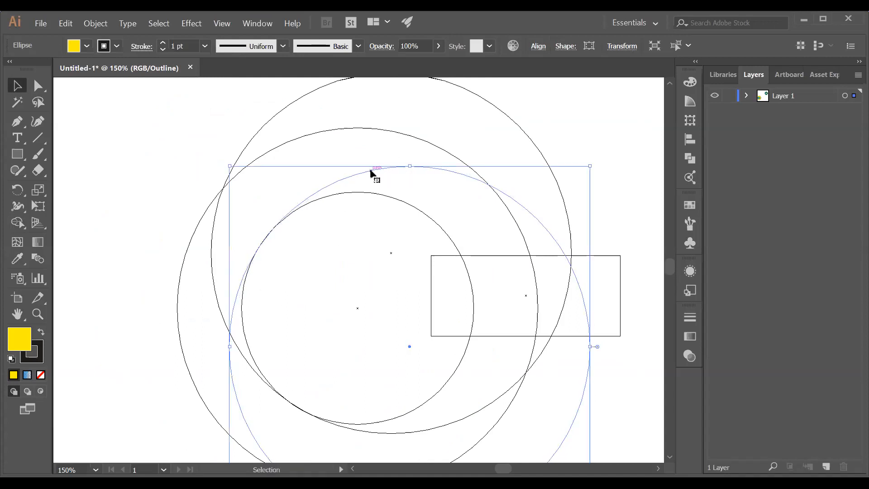
scroll(380, 189, down, 2)
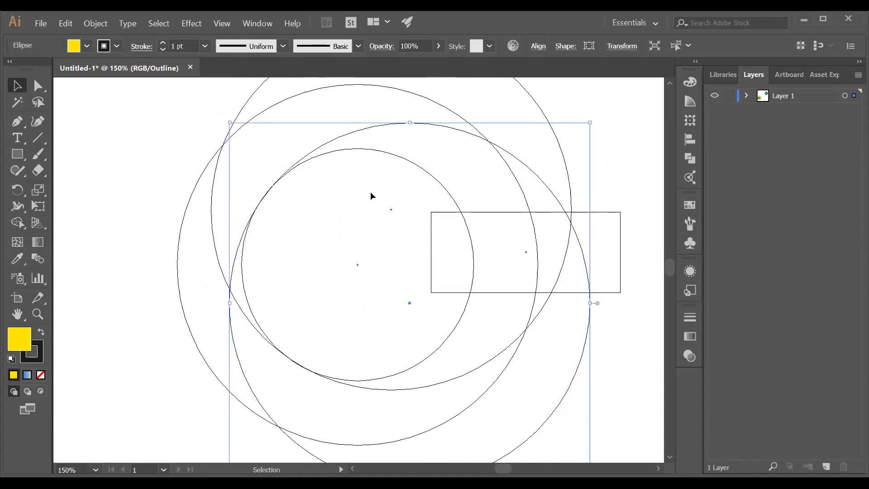
scroll(371, 258, down, 2)
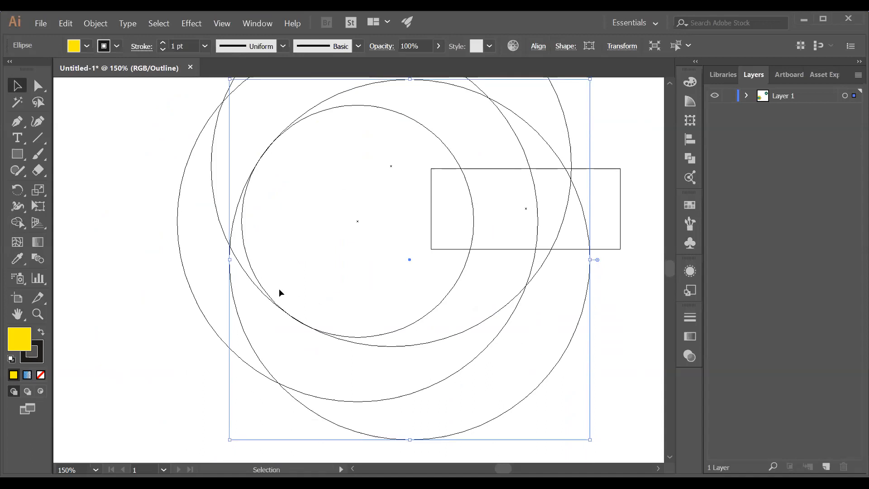
scroll(280, 289, down, 2)
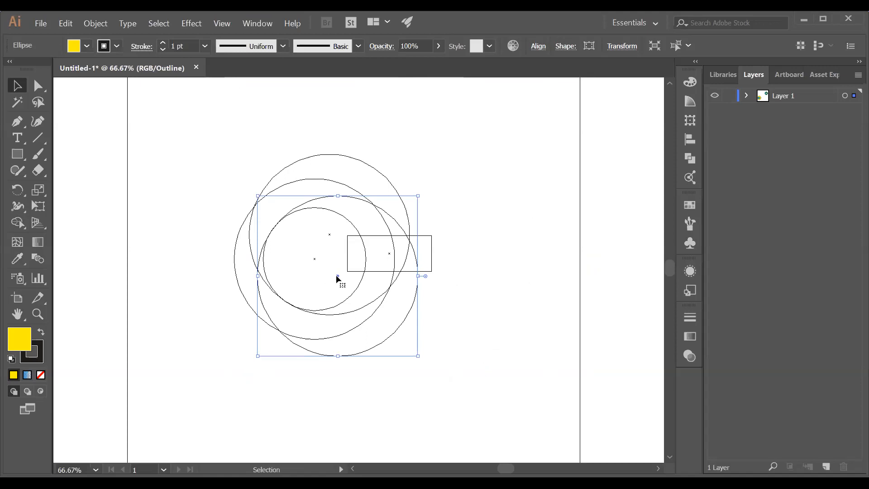
scroll(339, 278, up, 7)
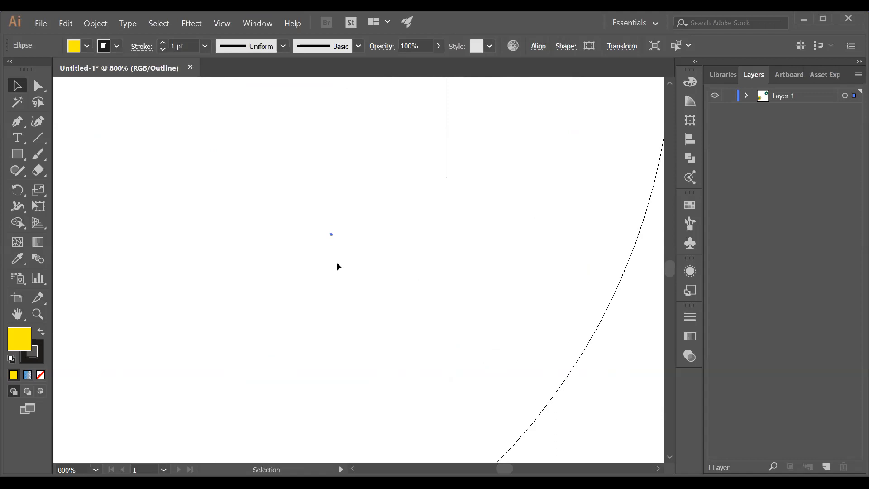
scroll(338, 245, down, 5)
scroll(341, 256, down, 3)
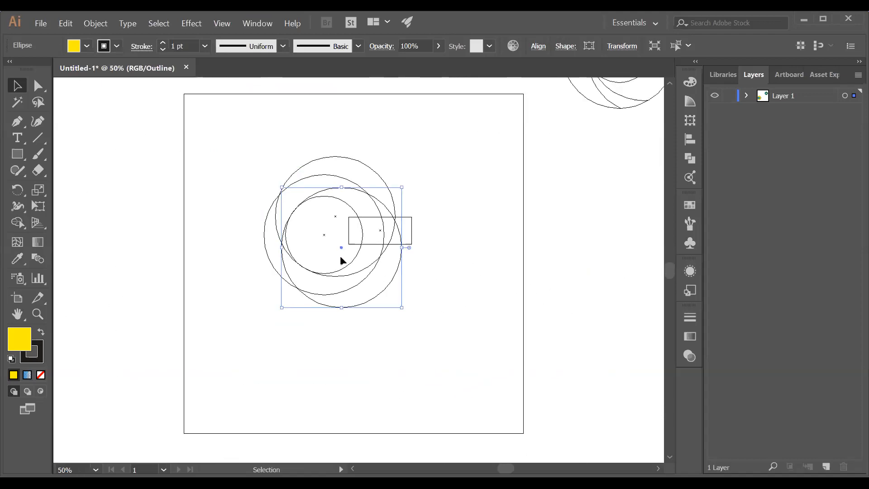
key(ctrl+y)
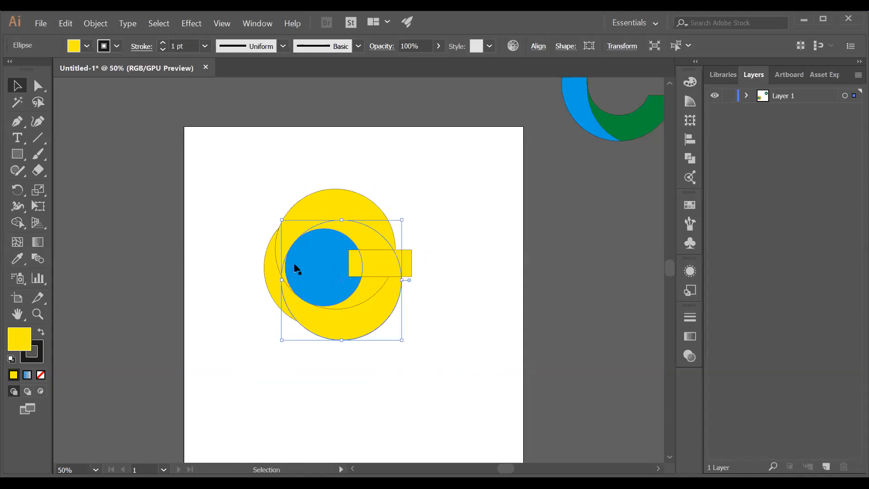
Select all the circles and the bar, then cut out the inner circle as a hole
scroll(295, 268, up, 1)
scroll(294, 269, up, 1)
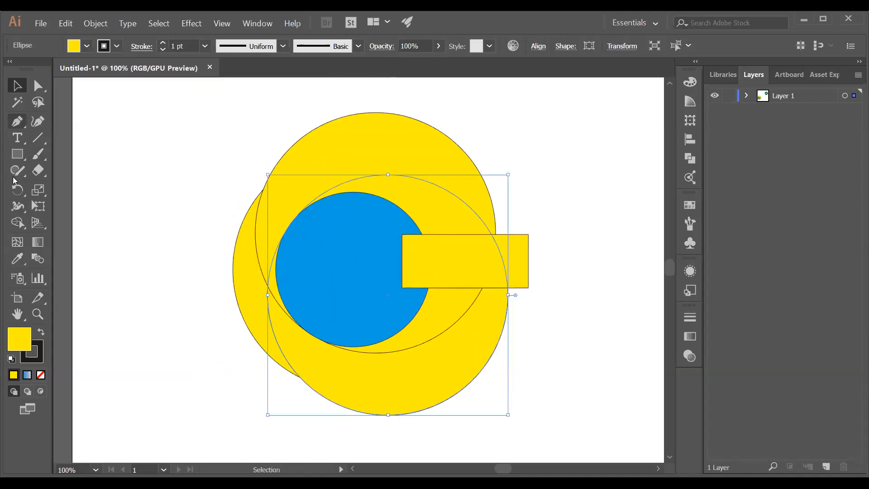
click(19, 228)
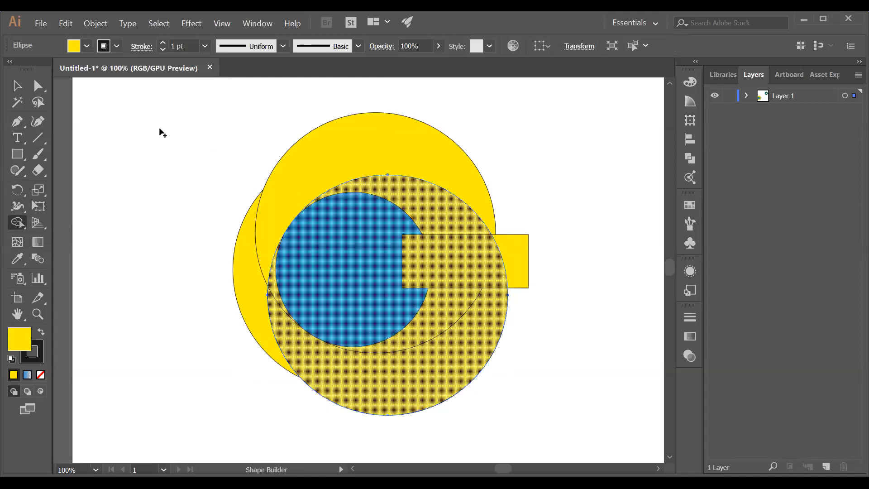
scroll(164, 177, down, 3)
key(v)
drag(183, 154, 308, 286)
click(18, 221)
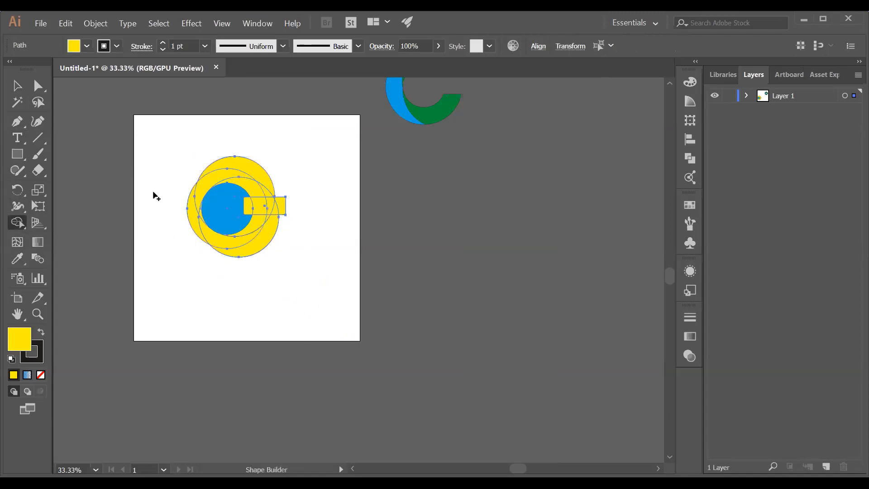
scroll(170, 189, up, 2)
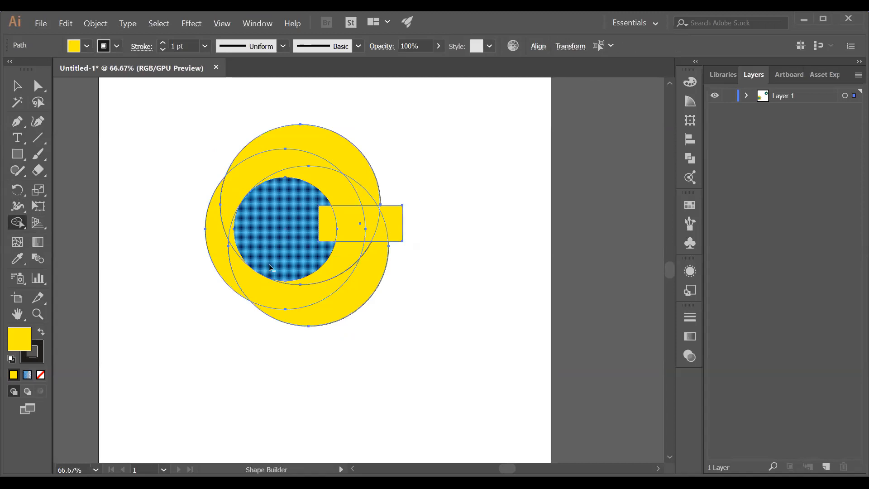
scroll(267, 253, up, 1)
click(256, 302)
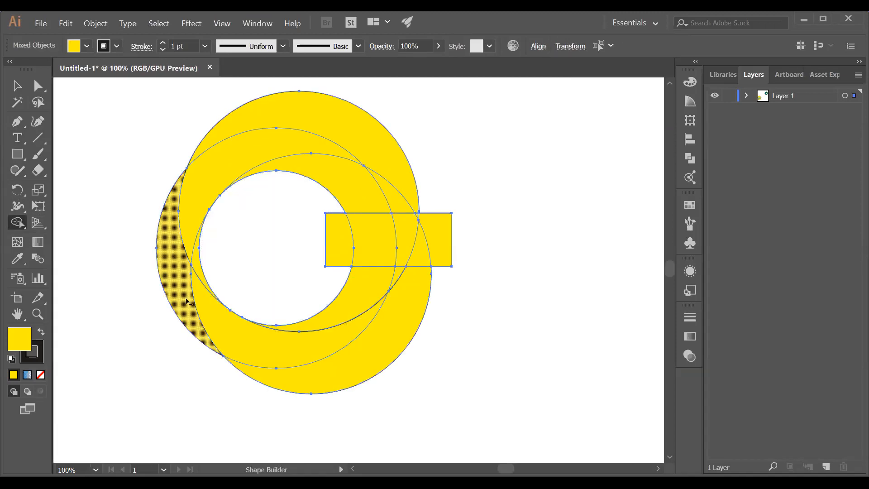
Remove the lower-right crescent and the large circle's top crescent regions
alt+click(354, 388)
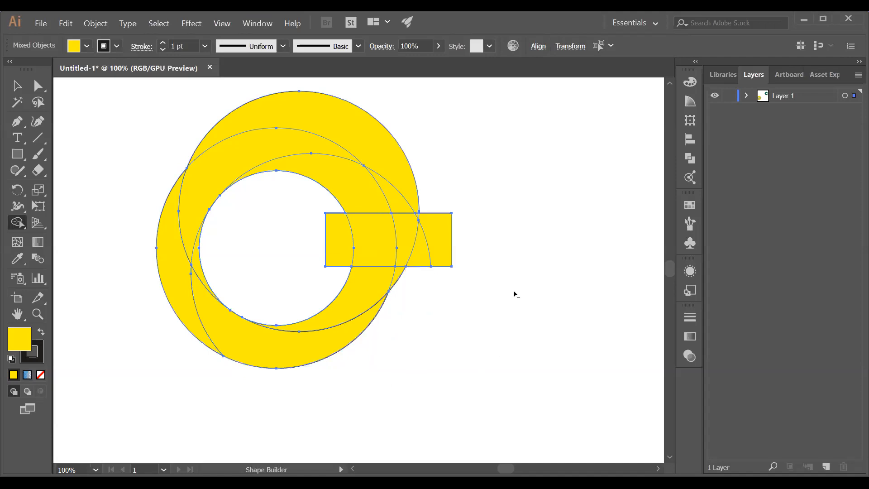
alt+click(367, 133)
key(ctrl+z)
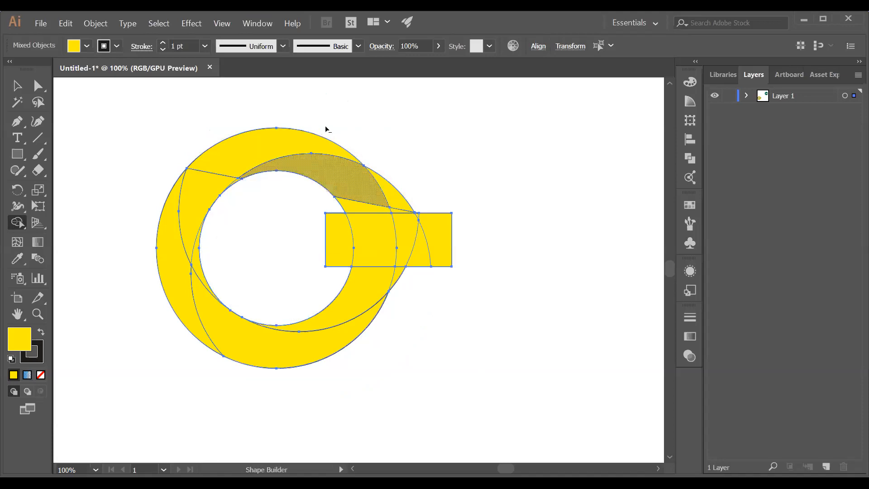
key(ctrl+z)
key(ctrl+z)
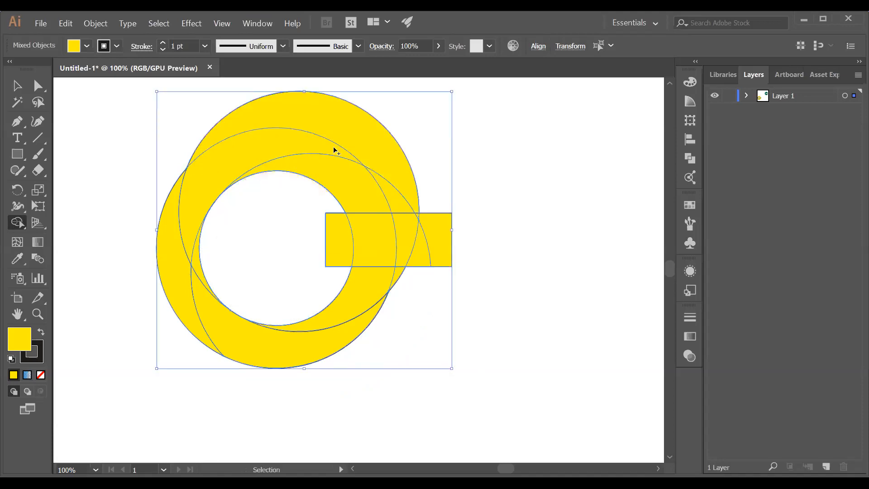
click(365, 125)
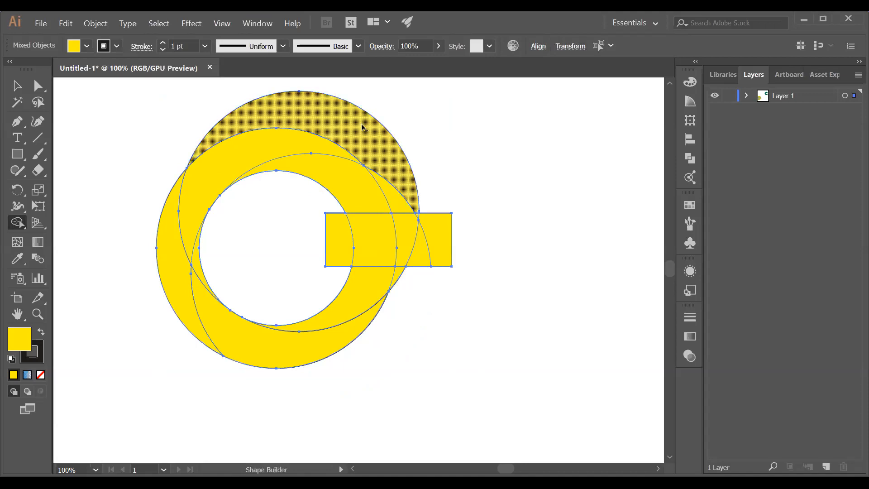
alt+click(365, 122)
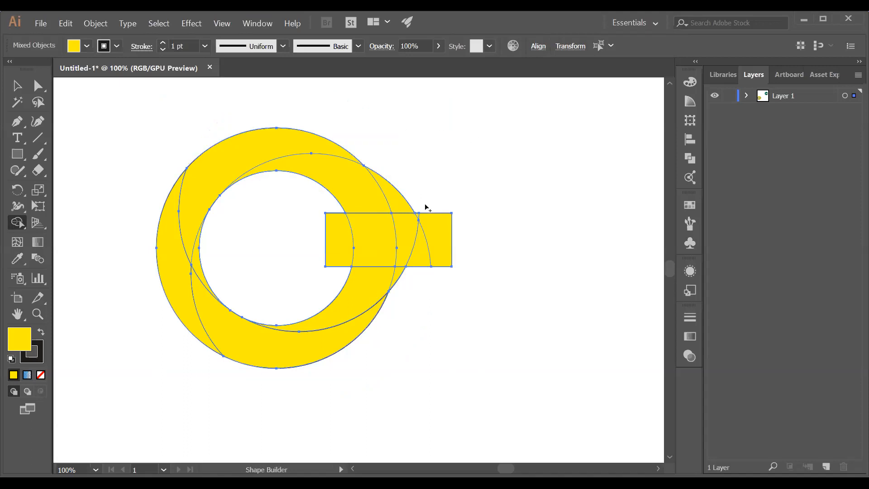
Delete the bar's protruding ends and ring slivers, then merge the left crescent with the upper band
alt+click(432, 240)
alt+click(423, 246)
alt+click(408, 233)
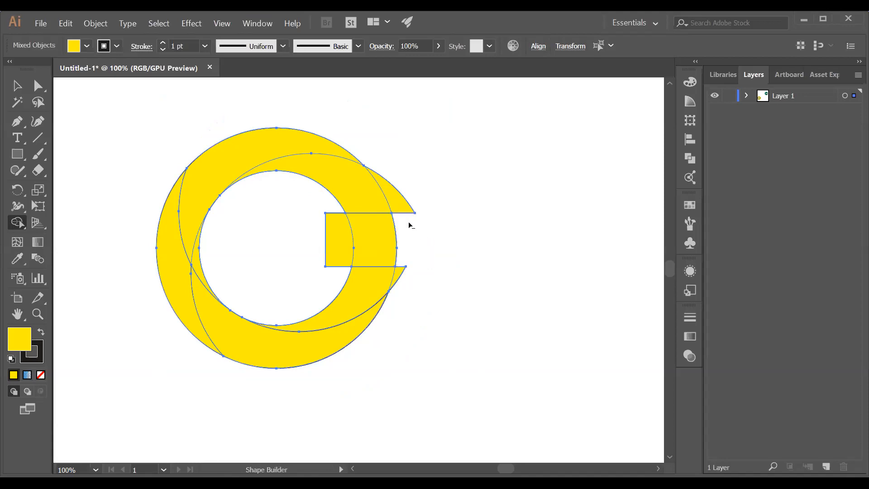
alt+click(378, 237)
alt+click(400, 206)
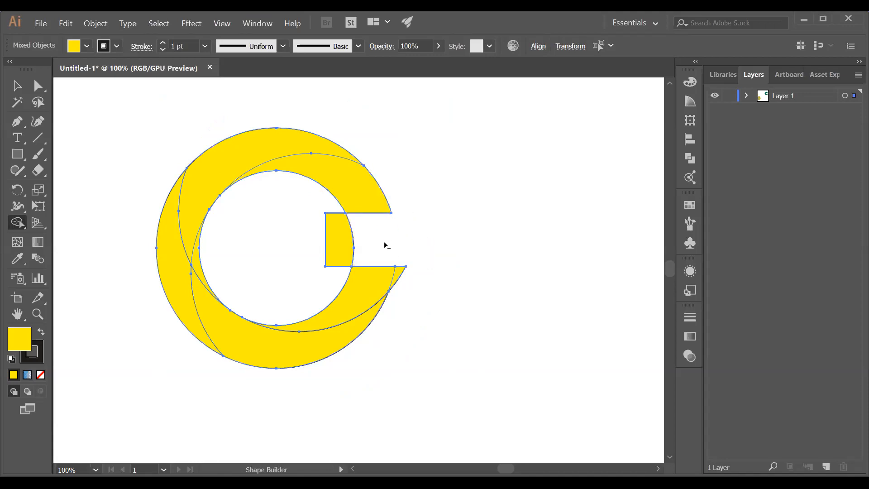
alt+click(339, 246)
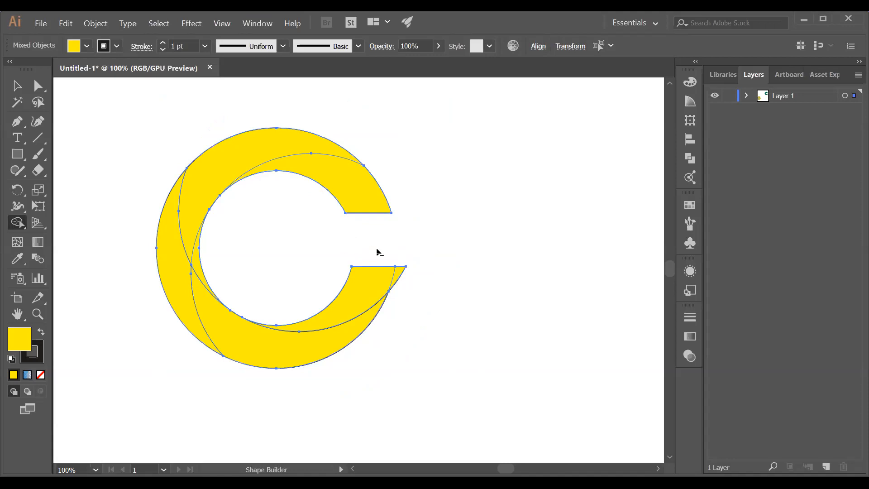
alt+click(401, 272)
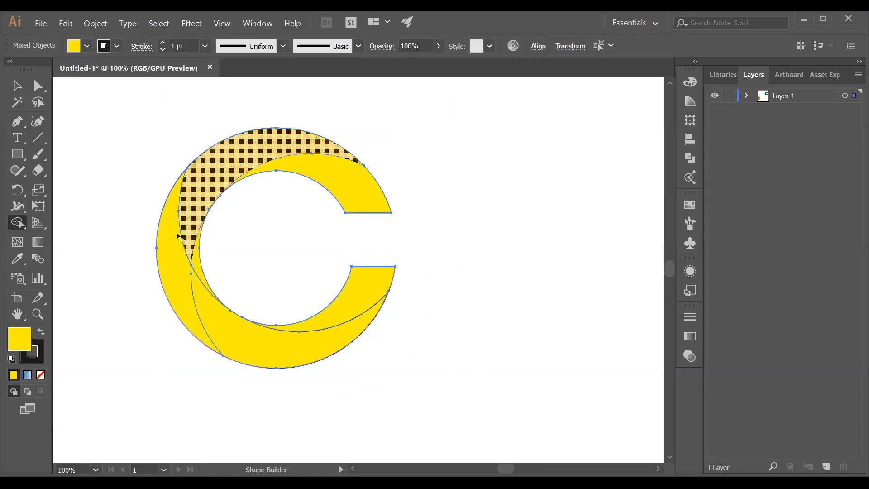
drag(179, 231, 183, 232)
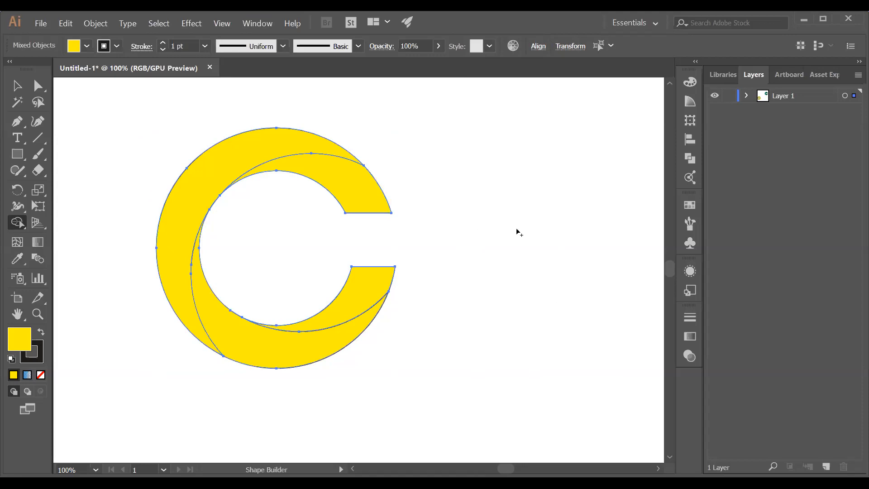
Apply a linear gradient fill to all pieces of the C
click(690, 337)
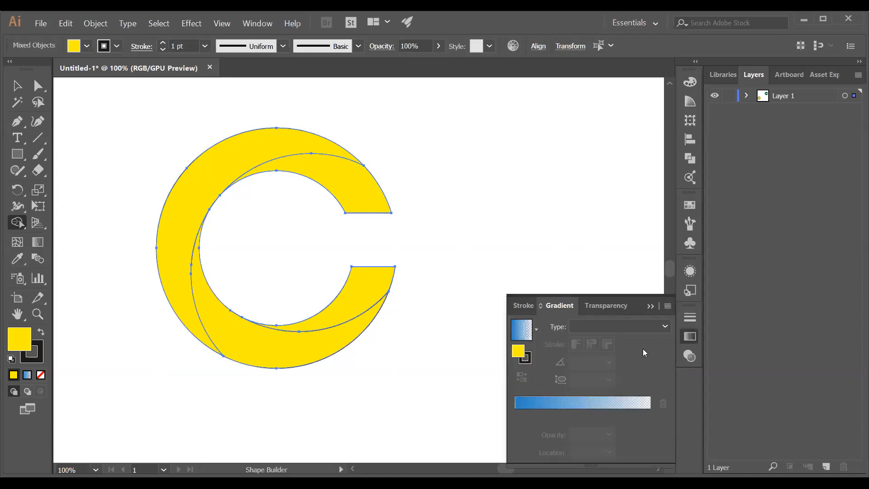
click(527, 333)
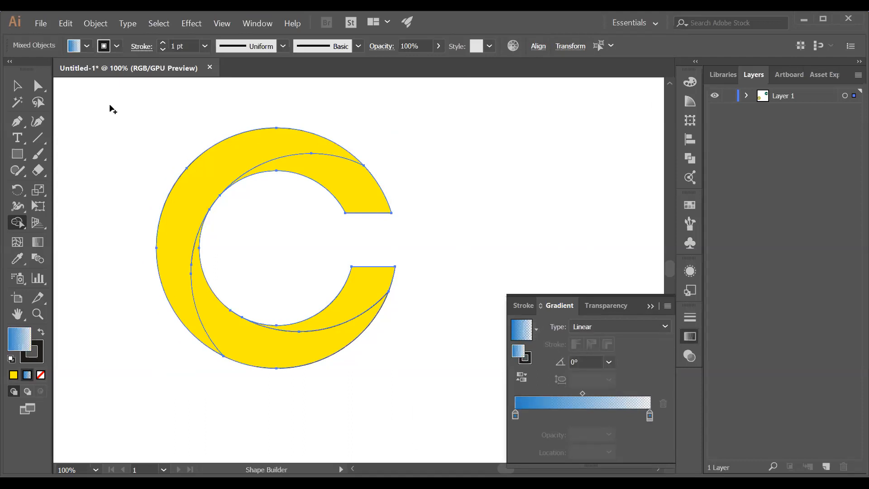
click(17, 86)
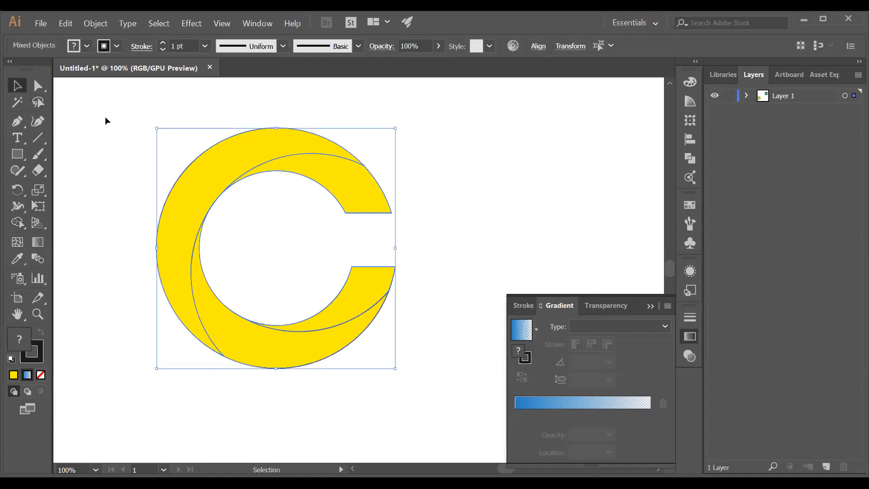
drag(114, 113, 421, 382)
key(period)
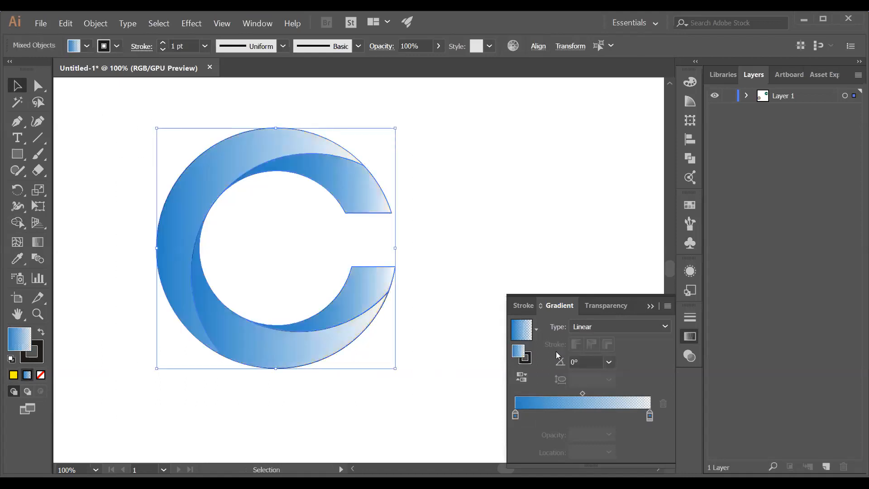
click(535, 333)
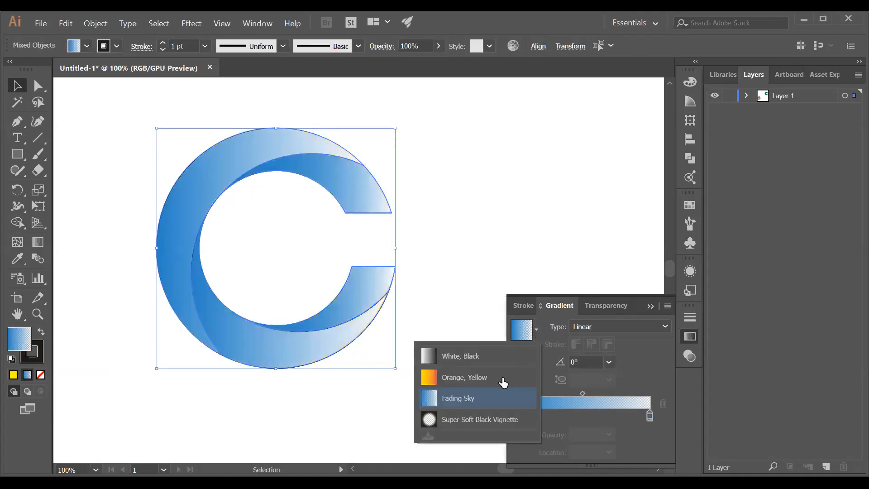
click(536, 334)
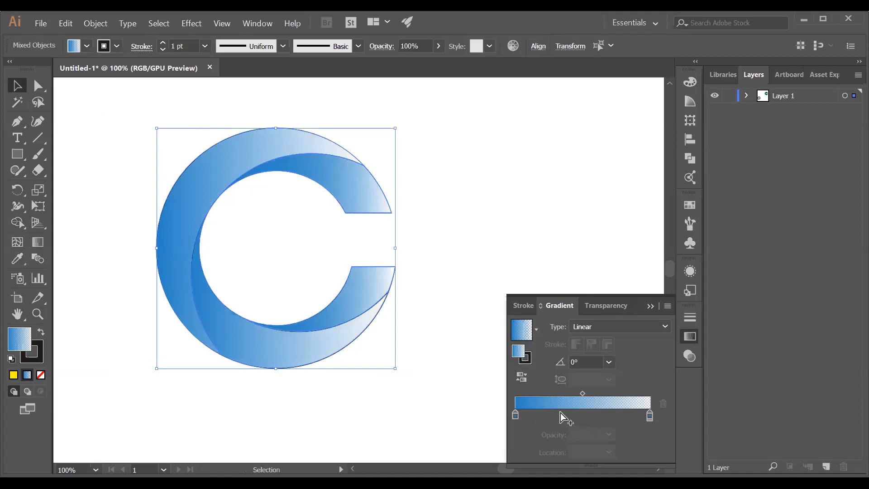
Set the gradient's start stop to deep blue 0008E9 and the end stop's opacity to 50%
click(516, 415)
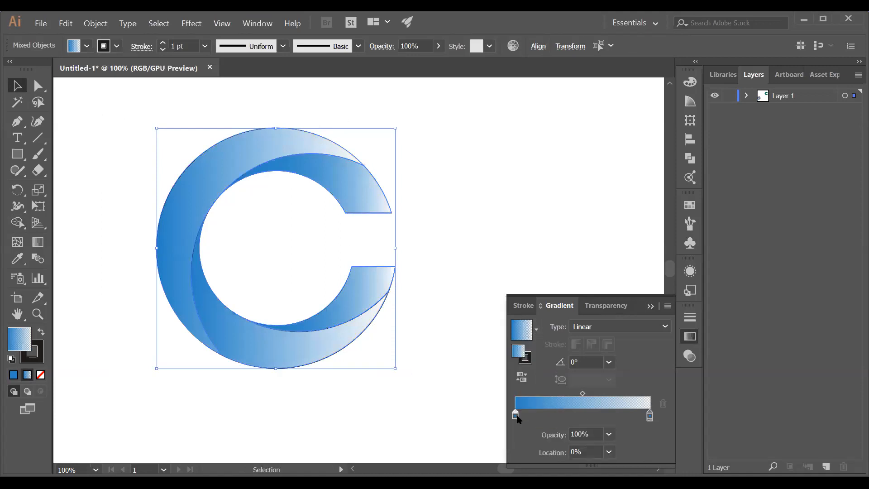
double_click(516, 414)
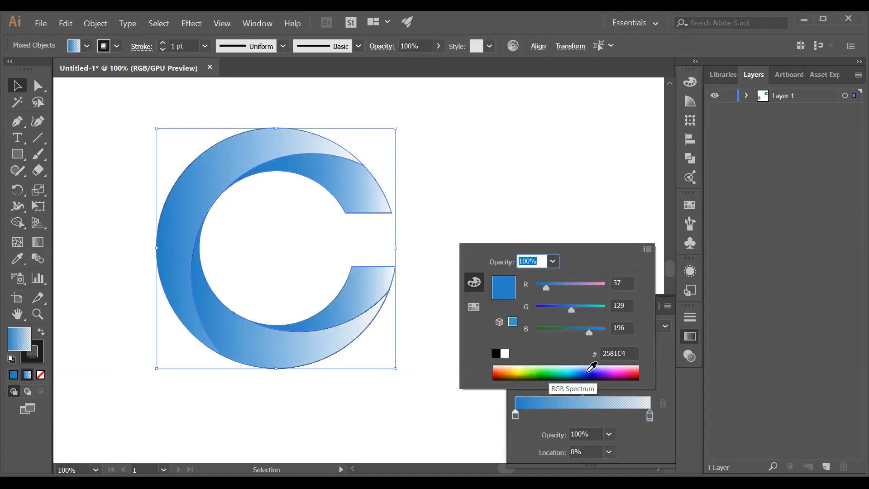
click(589, 370)
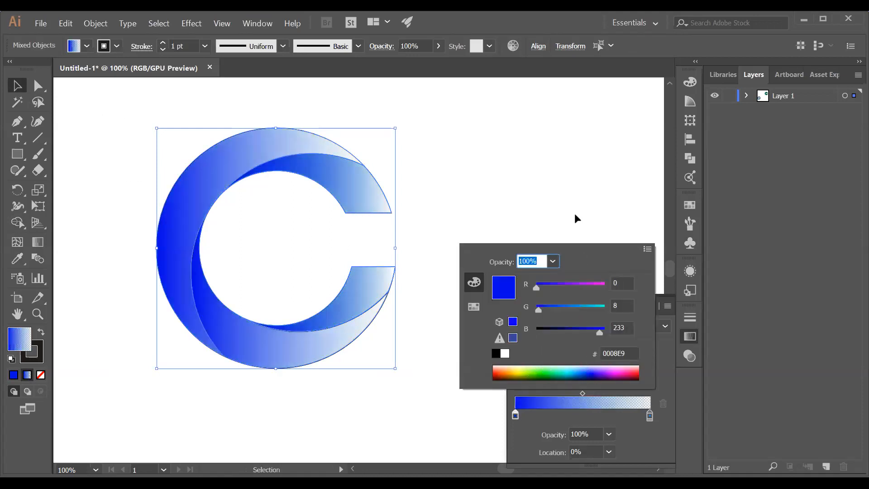
click(650, 415)
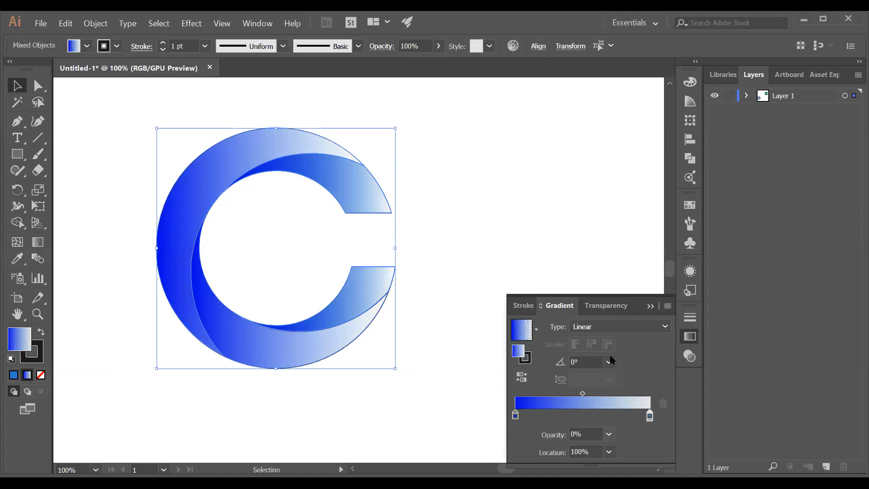
click(608, 434)
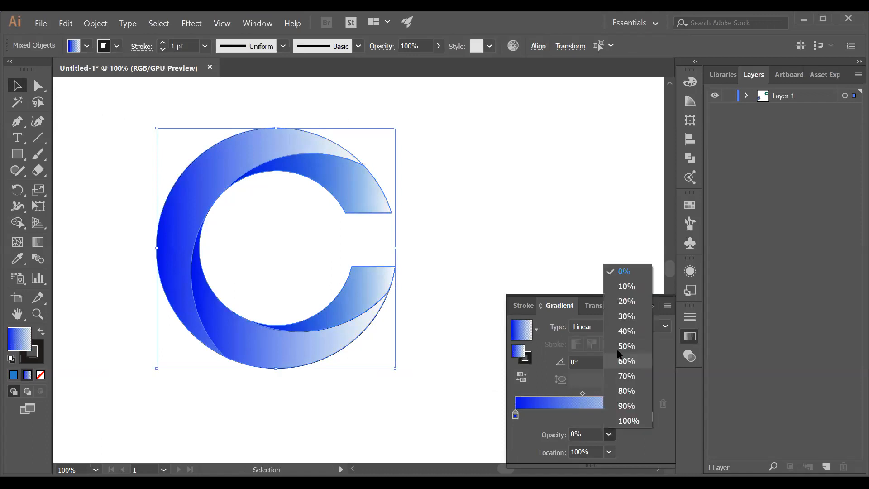
click(624, 346)
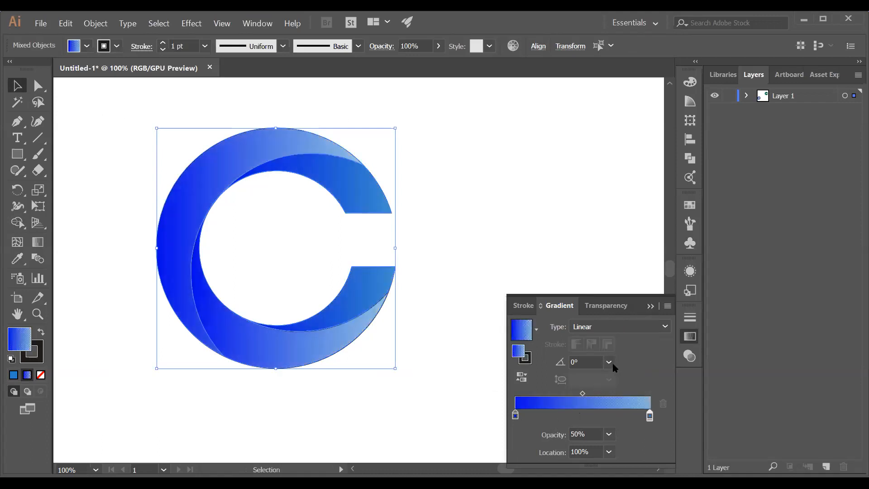
Marquee-select the C's pieces, set their stroke to None, then deselect on the empty artboard
click(337, 379)
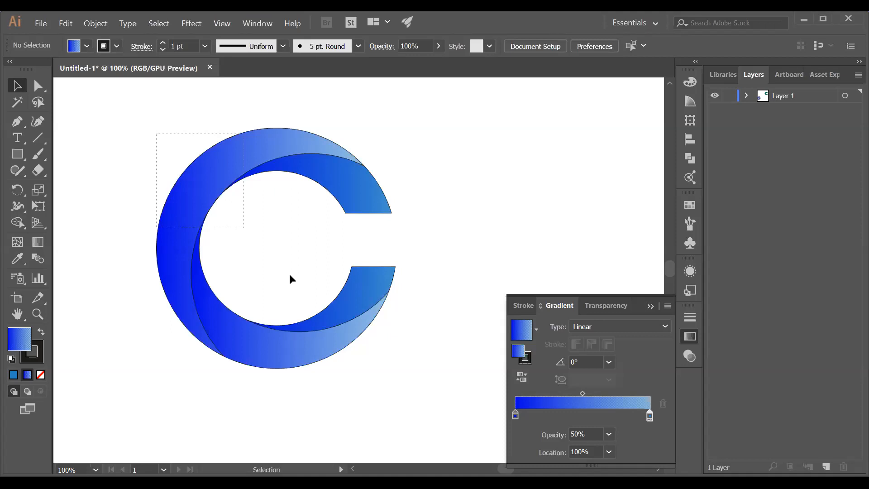
drag(289, 273, 360, 351)
drag(360, 352, 380, 317)
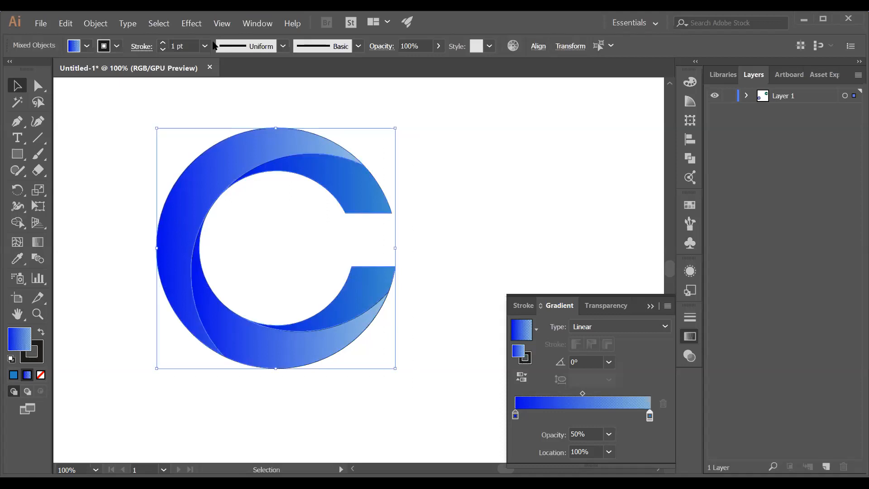
click(446, 80)
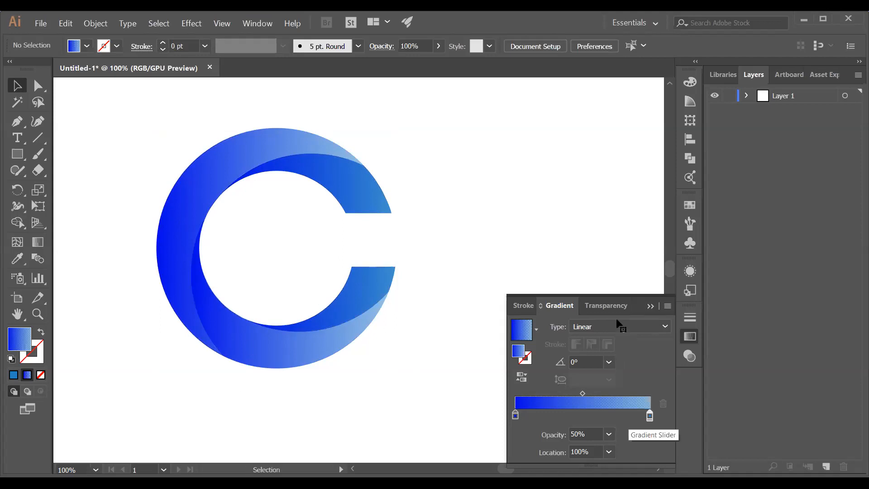
Try -45°, -30° and -90° on the lower dark piece's gradient, settling on 90°
click(365, 292)
click(608, 362)
click(623, 258)
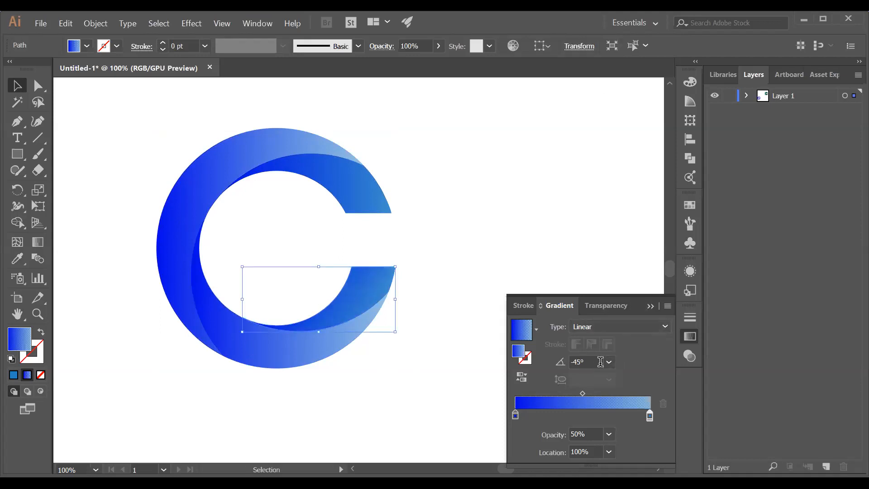
click(609, 362)
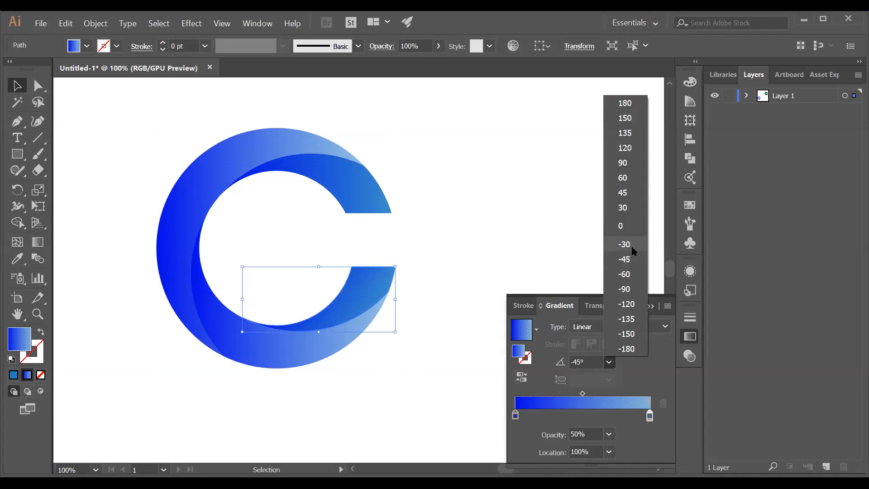
click(630, 244)
click(608, 362)
click(624, 288)
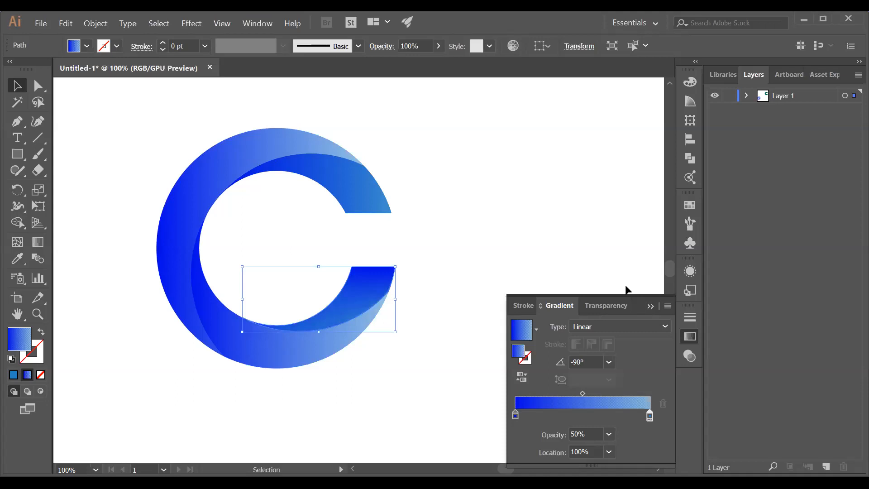
click(608, 362)
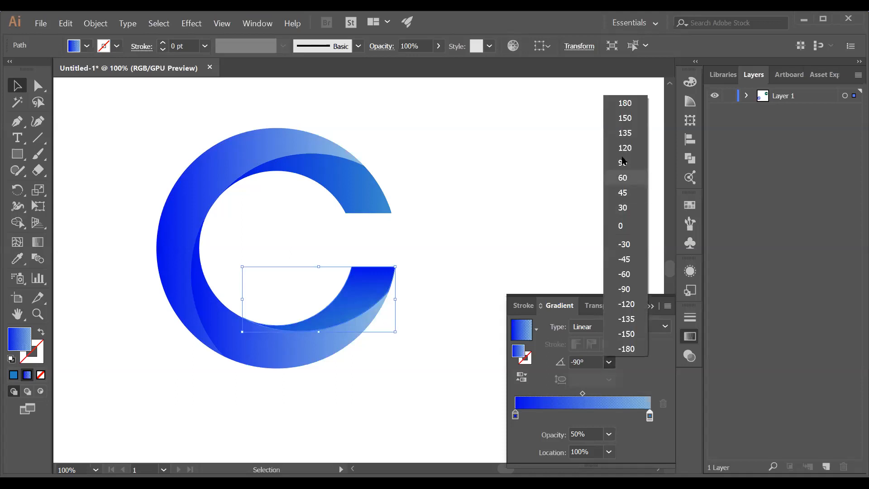
click(622, 164)
Set the larger lower crescent's gradient angle to -60°
click(358, 337)
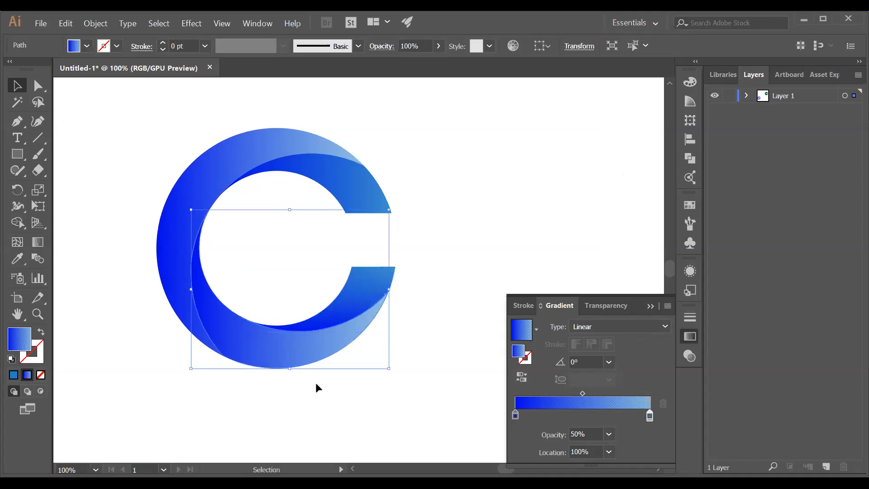
click(611, 362)
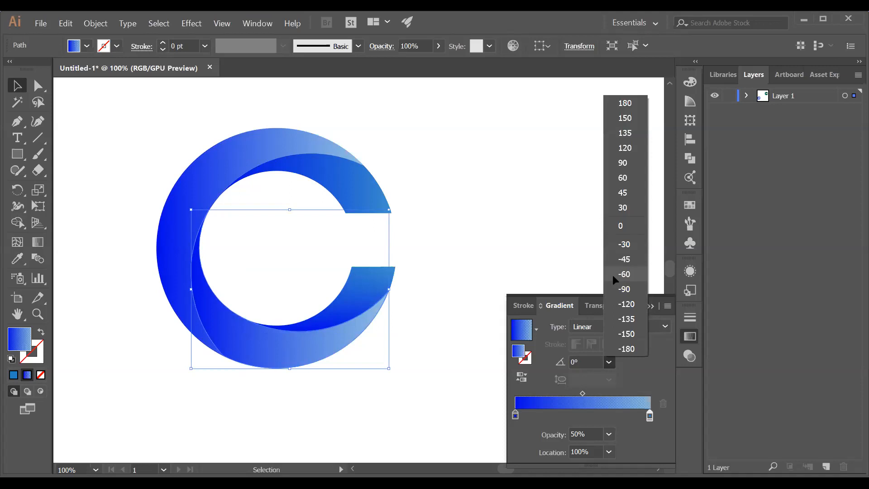
click(612, 275)
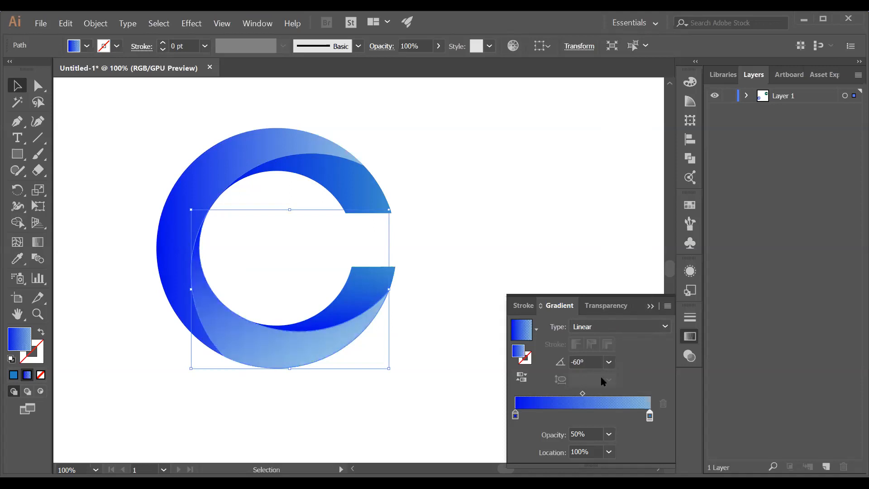
Select the C's upper arc and try gradient angles -60°, 90°, 120° and 45°
click(236, 152)
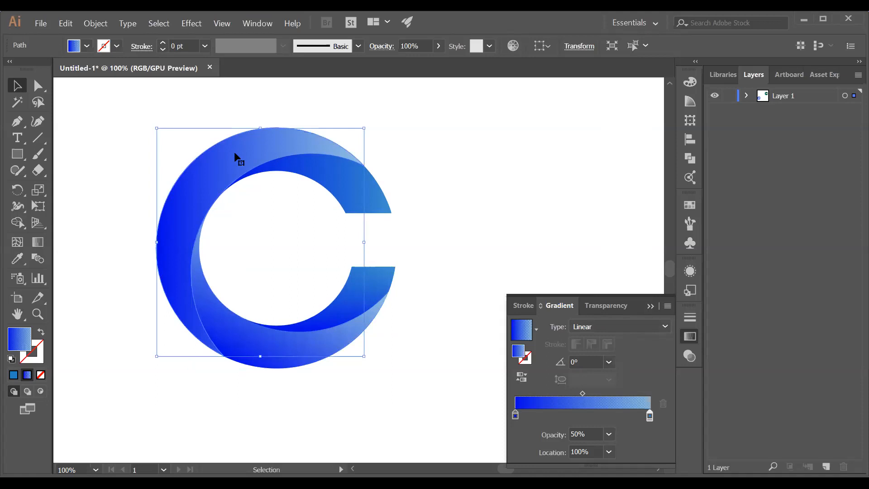
click(349, 186)
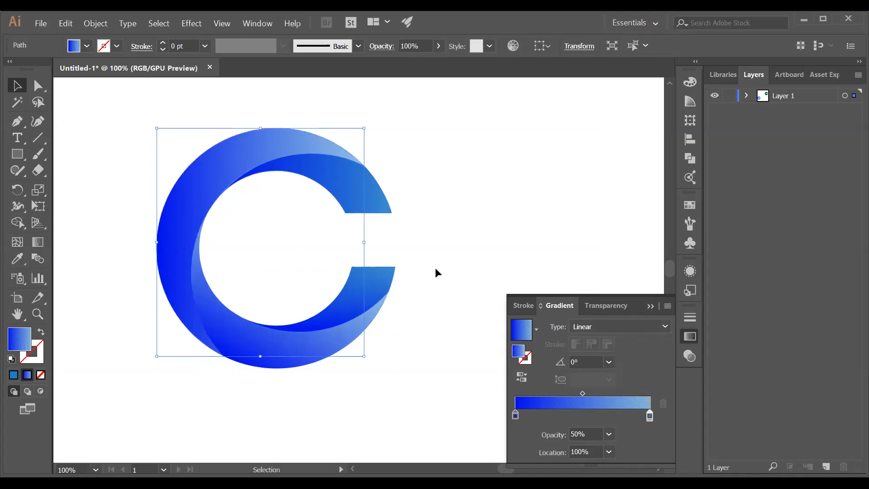
click(608, 364)
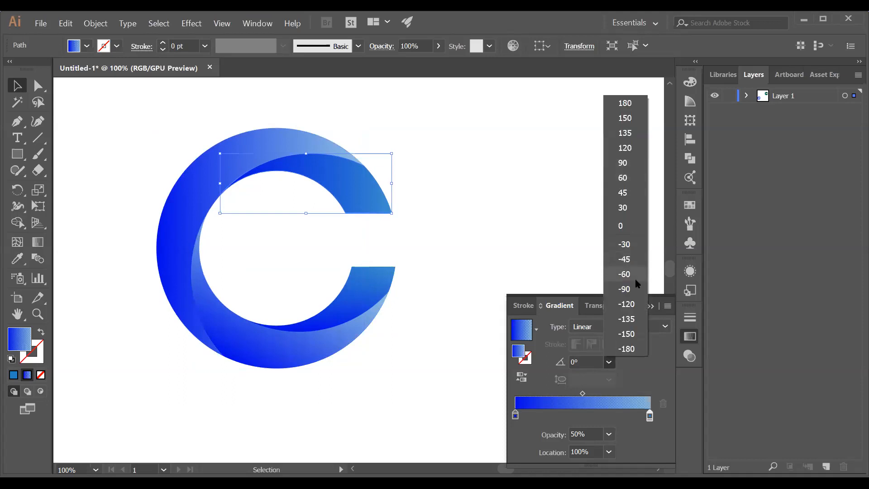
click(633, 276)
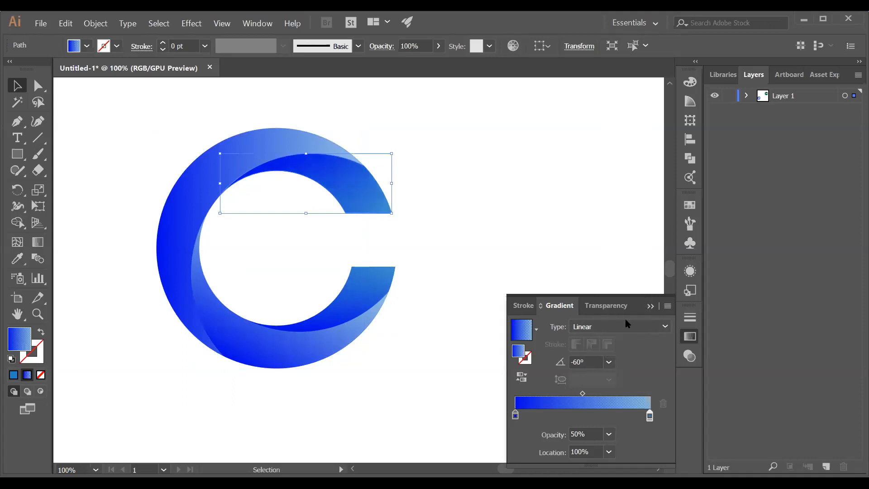
click(609, 362)
click(626, 163)
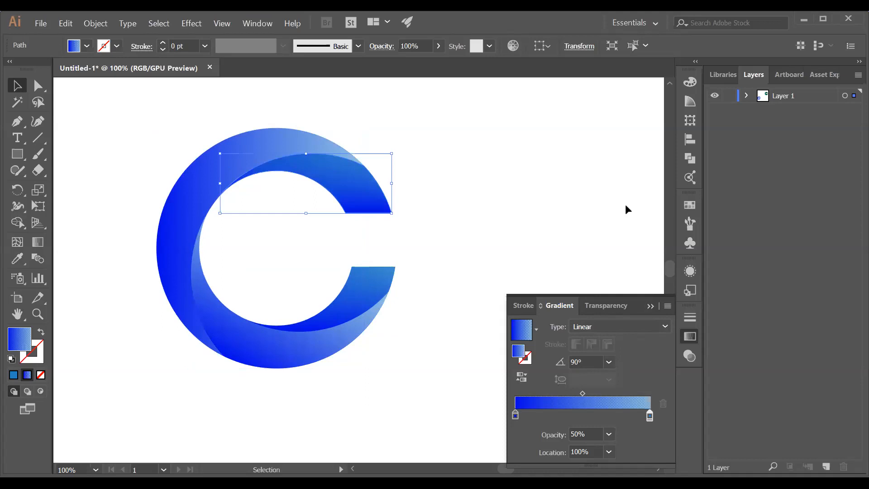
click(609, 362)
click(628, 148)
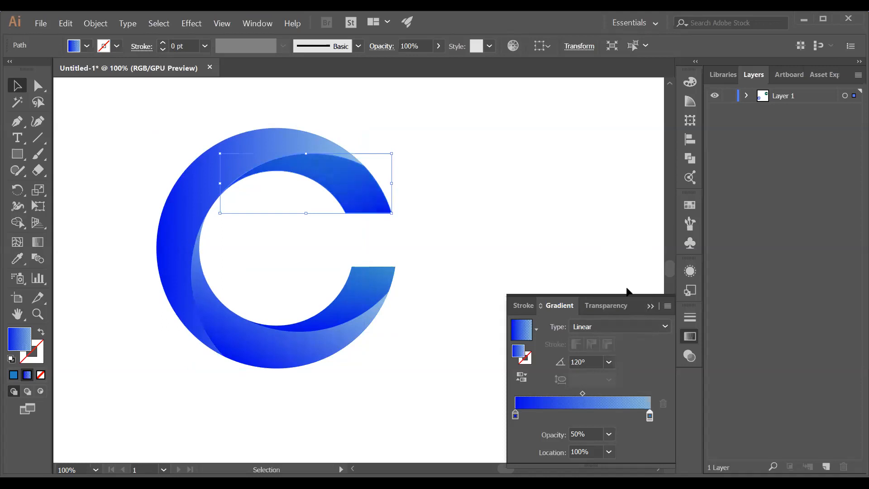
click(608, 362)
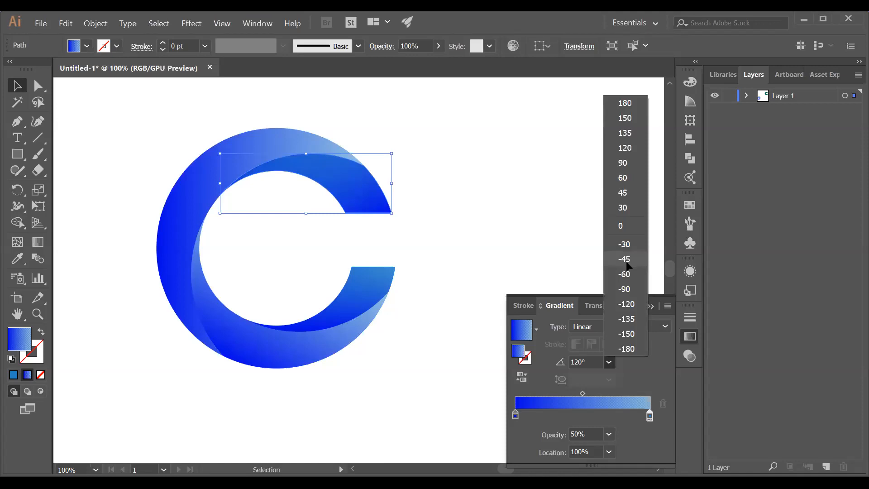
click(628, 260)
click(609, 362)
click(624, 194)
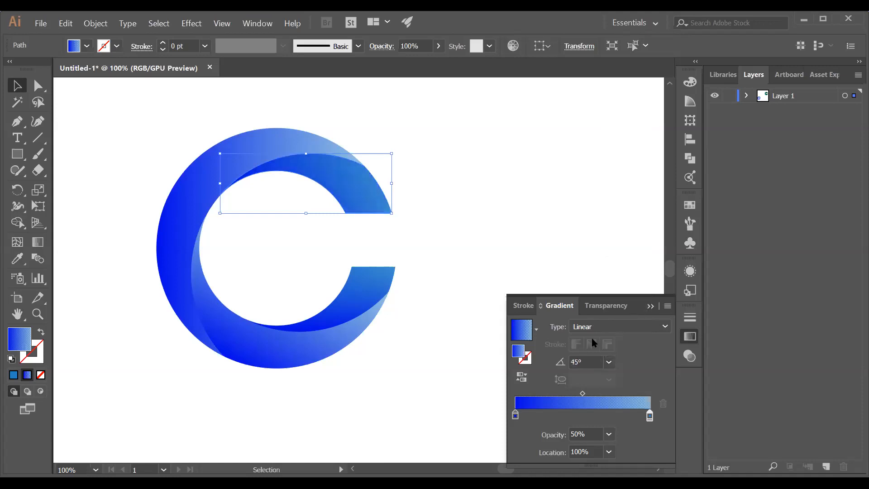
Compare 30° and 45° gradient angles, finally setting the upper arc to 60°
click(609, 362)
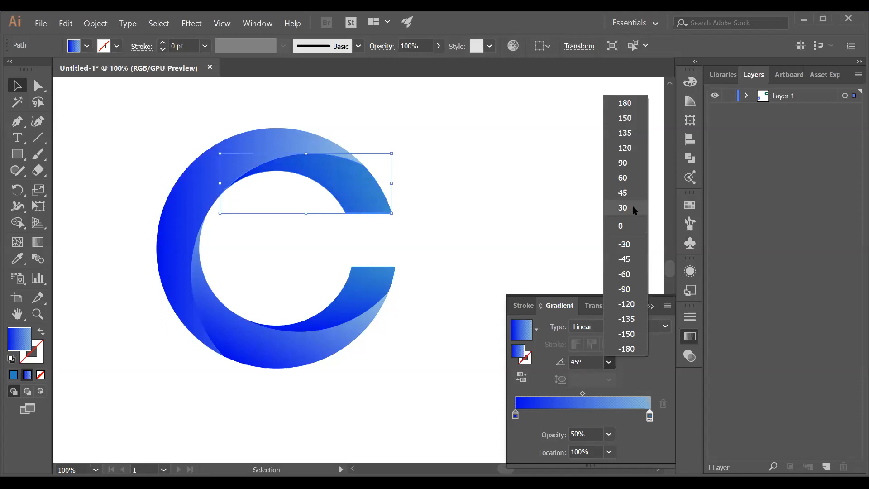
click(633, 208)
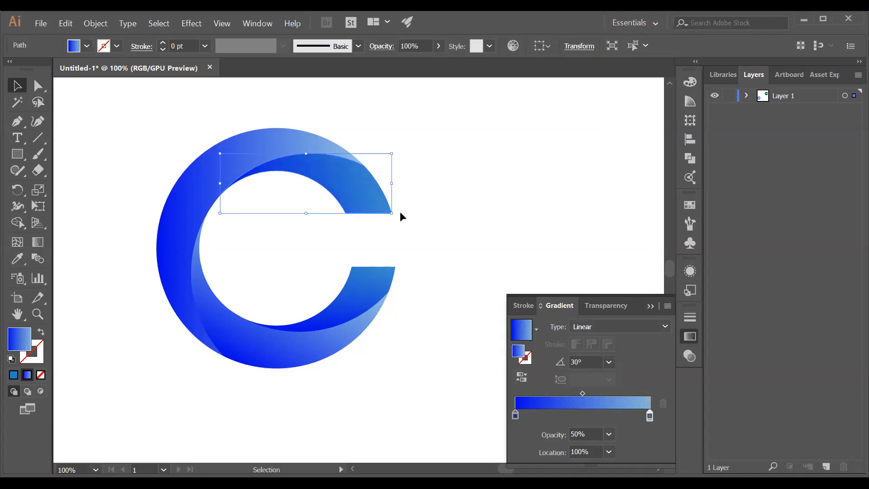
click(609, 361)
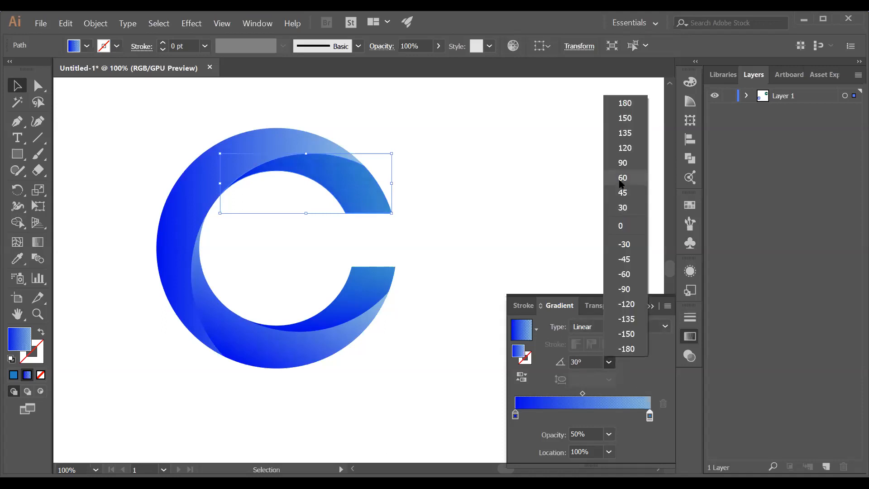
click(623, 192)
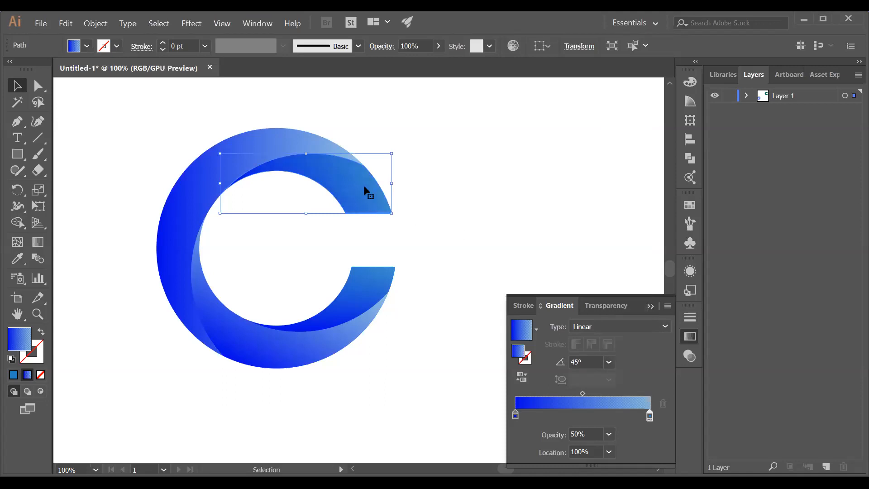
click(609, 362)
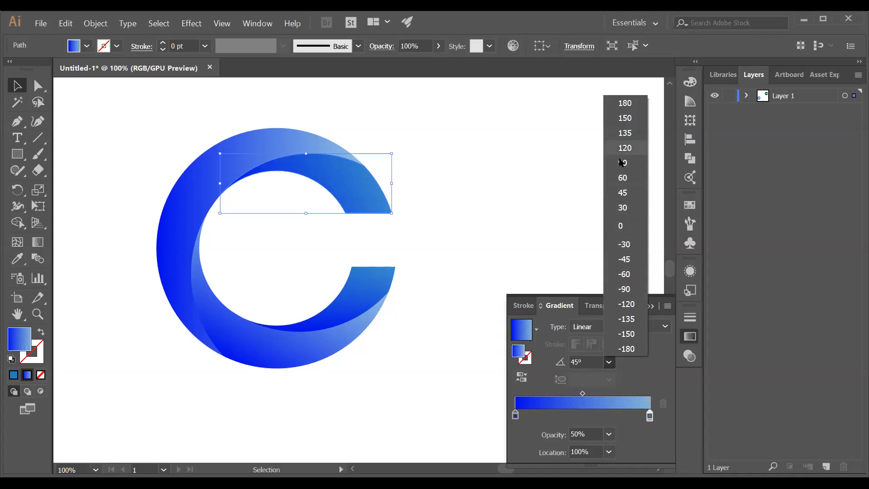
click(624, 181)
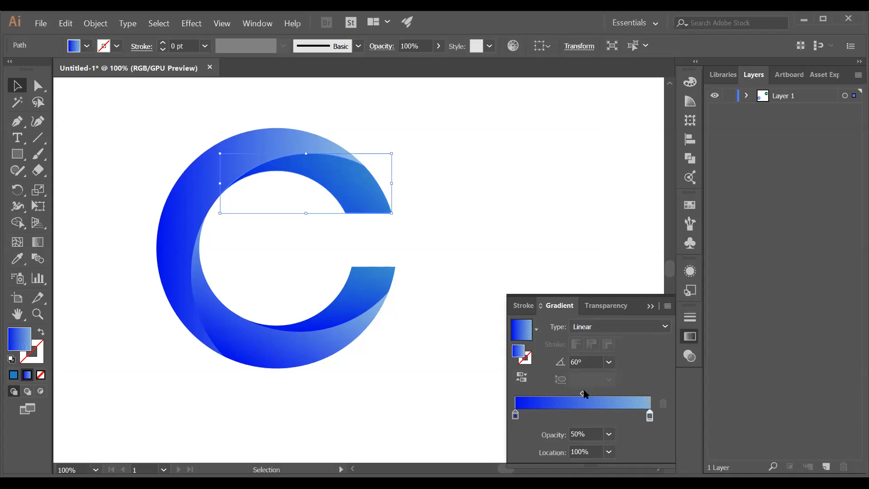
click(608, 363)
click(608, 363)
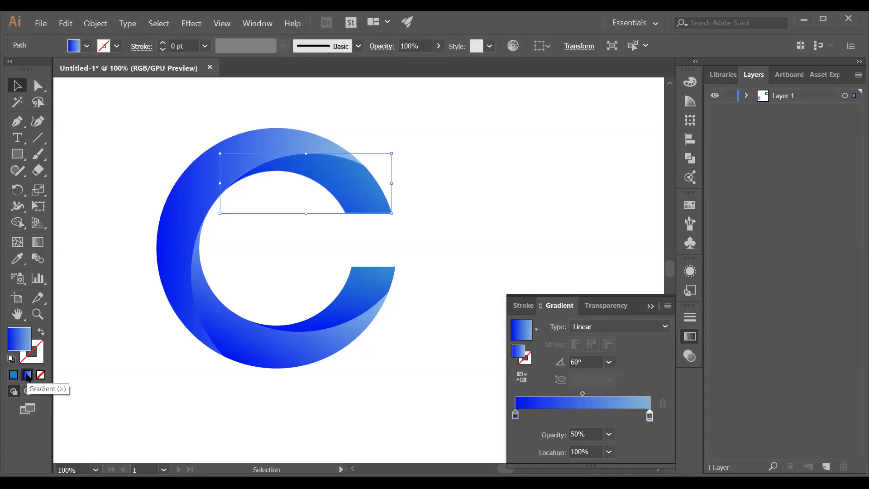
With the Gradient tool, reposition the upper arc's gradient line and its end point
click(41, 248)
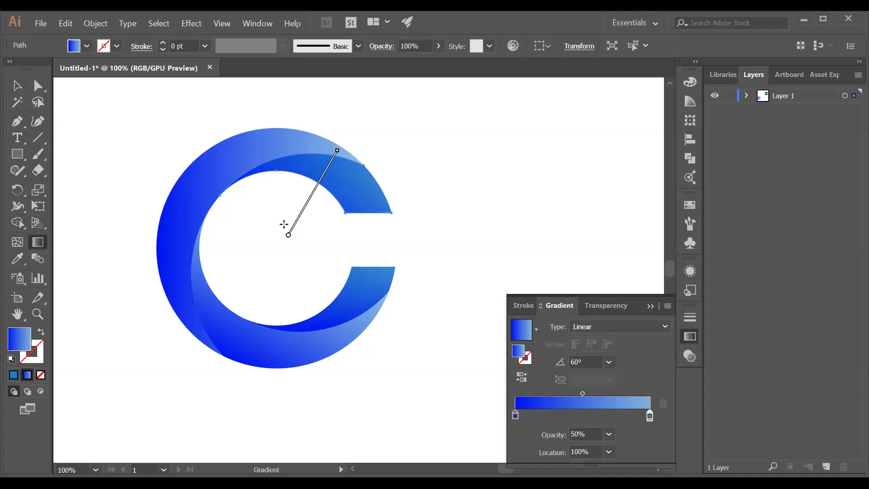
mouse_move(287, 236)
mouse_down()
mouse_move(300, 262)
mouse_move(285, 270)
mouse_up()
mouse_move(322, 178)
mouse_down()
mouse_move(333, 182)
mouse_move(361, 130)
mouse_move(304, 207)
mouse_move(371, 142)
mouse_move(346, 133)
mouse_up()
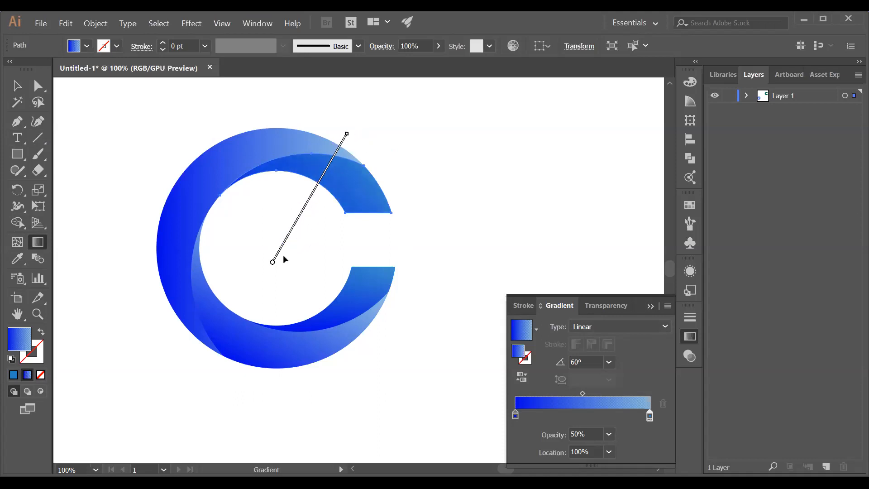
mouse_move(273, 261)
mouse_down()
mouse_move(301, 265)
mouse_move(276, 249)
mouse_move(304, 252)
mouse_move(284, 247)
mouse_up()
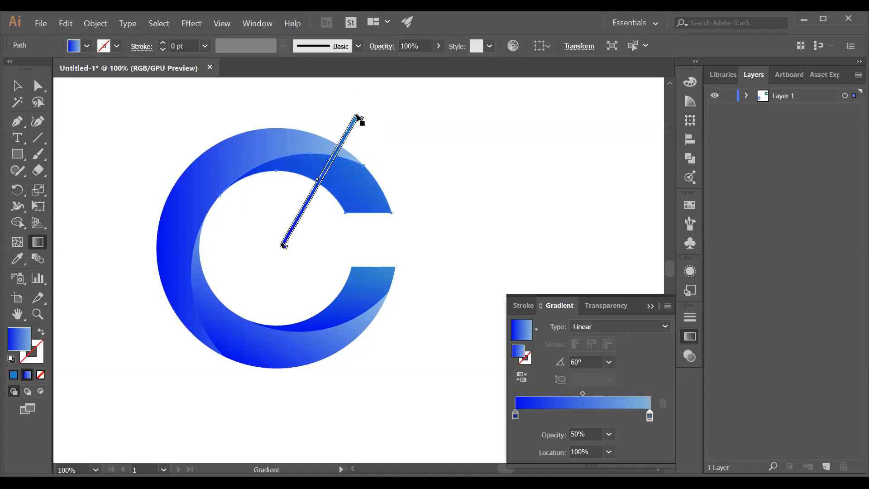
Rotate the arc's gradient down-right and reposition it, ending at -34.5°
drag(359, 116, 399, 176)
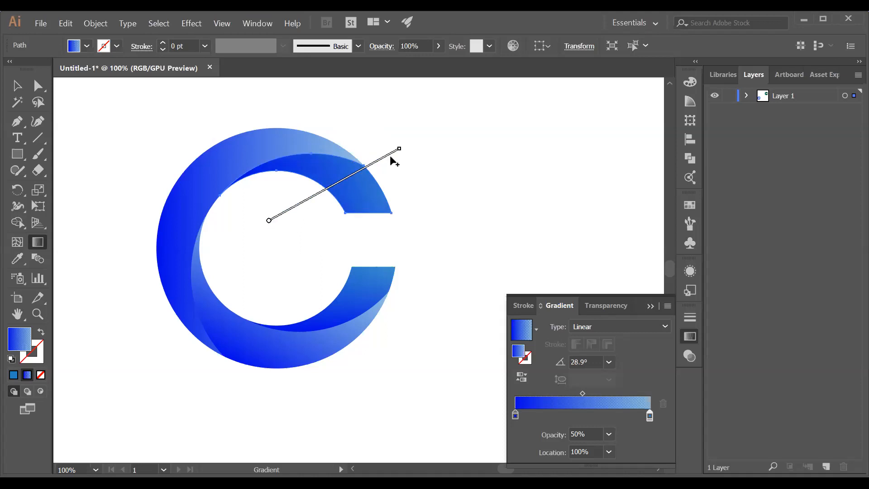
drag(405, 149, 419, 172)
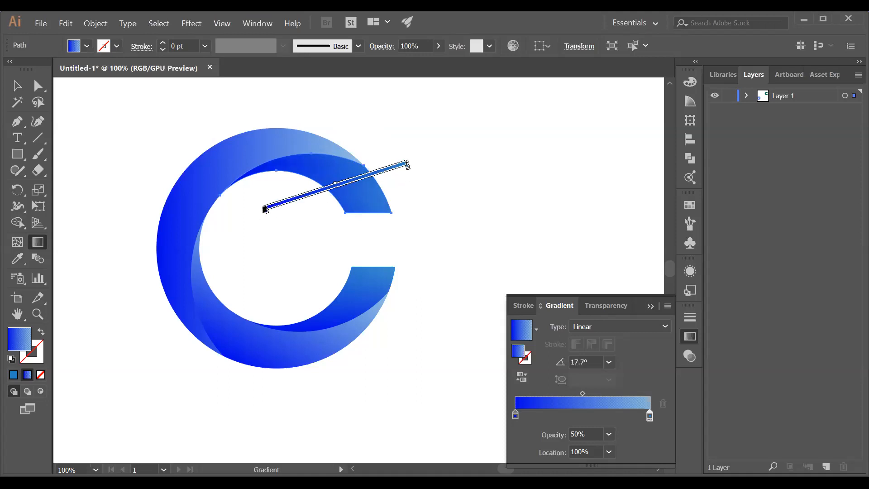
mouse_move(260, 208)
mouse_move(409, 162)
mouse_down()
mouse_move(421, 208)
mouse_move(368, 274)
mouse_up()
mouse_move(328, 205)
drag(328, 207, 337, 198)
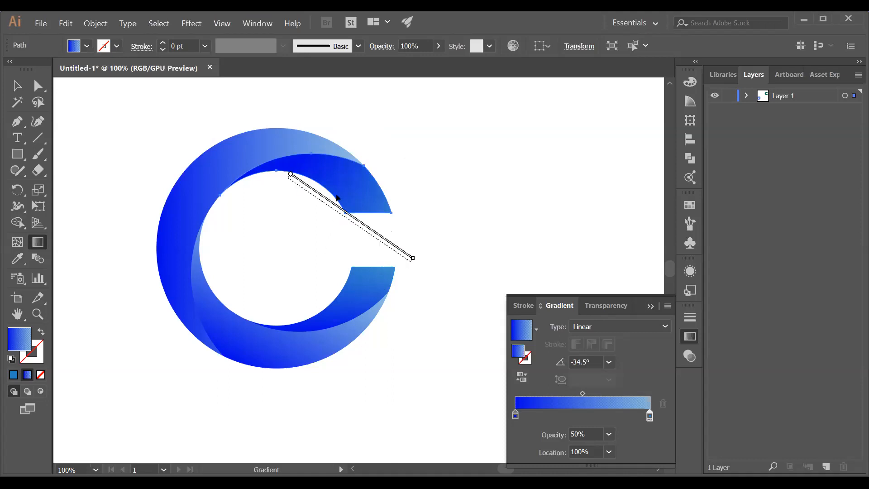
mouse_move(337, 197)
mouse_down()
mouse_move(342, 183)
mouse_move(346, 194)
mouse_up()
mouse_move(288, 175)
mouse_down()
mouse_move(305, 160)
mouse_move(300, 185)
mouse_up()
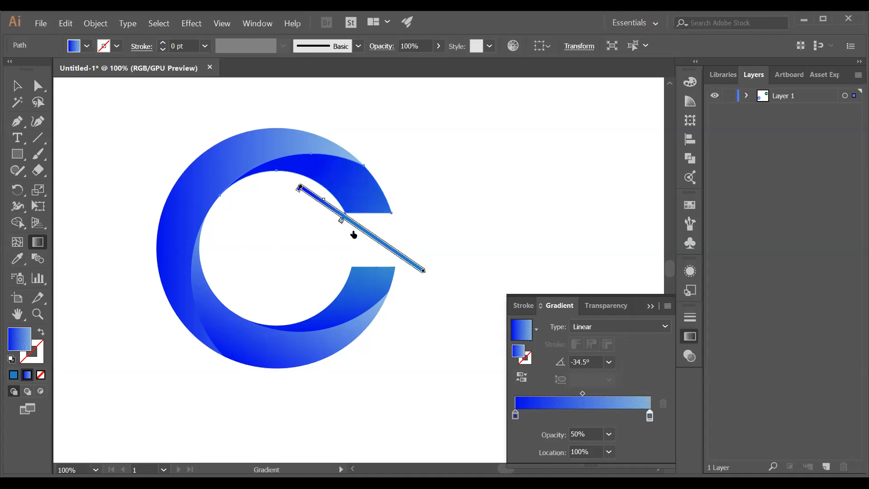
Adjust the arc's end stop and midpoint, then redraw a short 69.4° gradient for a lighter blue
drag(423, 270, 357, 231)
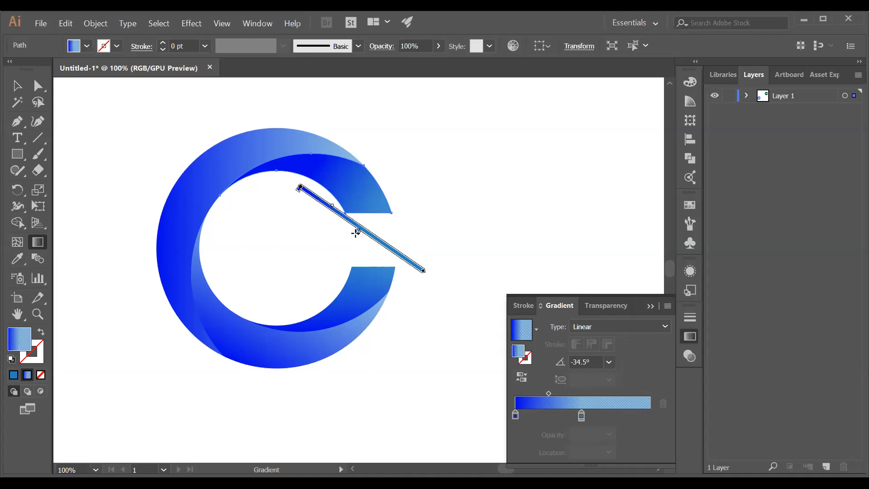
drag(357, 230, 341, 223)
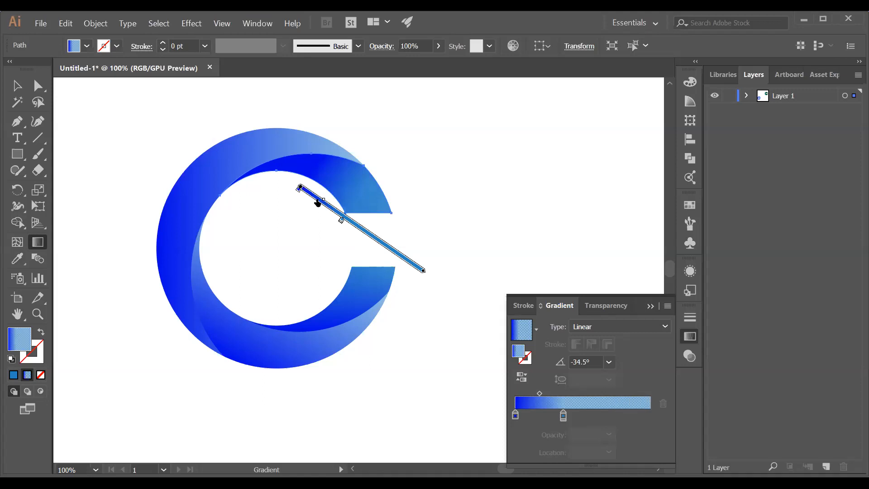
drag(313, 201, 315, 197)
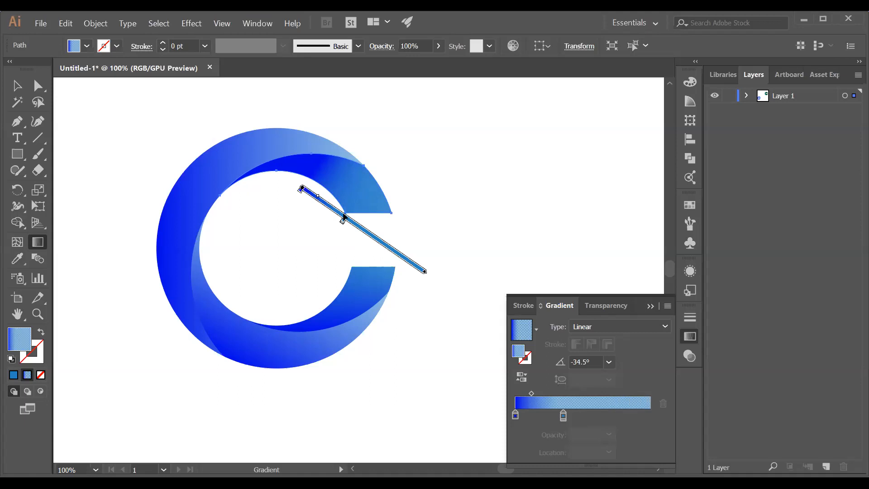
mouse_move(343, 219)
mouse_down()
mouse_move(369, 248)
mouse_move(394, 251)
mouse_up()
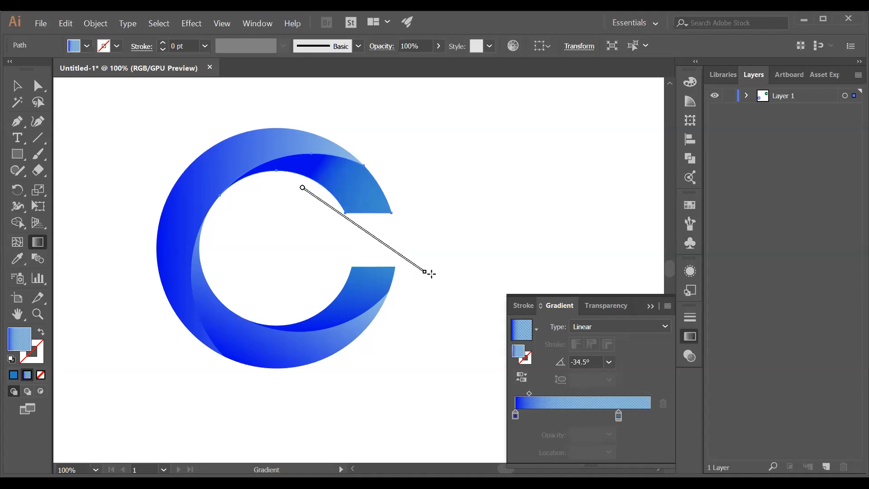
drag(298, 223, 301, 216)
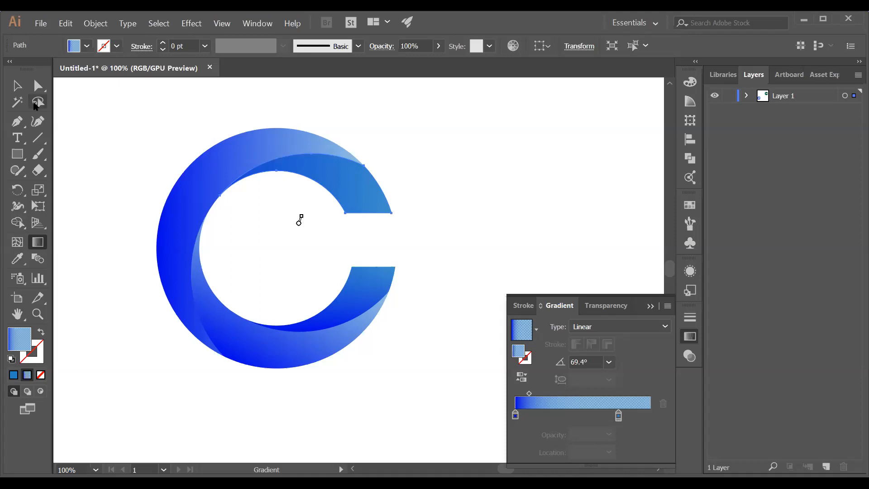
key(v)
click(532, 192)
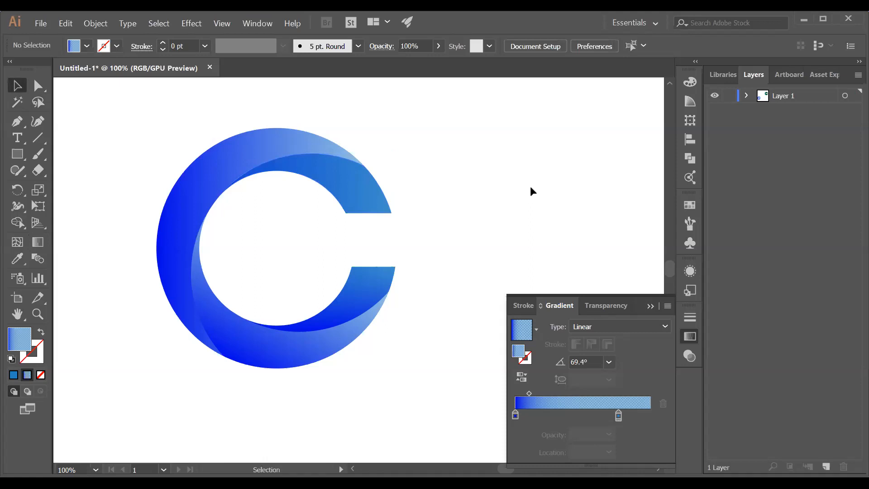
click(317, 167)
click(463, 219)
Close the floating Stroke/Gradient/Transparency panel group and switch to the Untitled-2 document
click(649, 306)
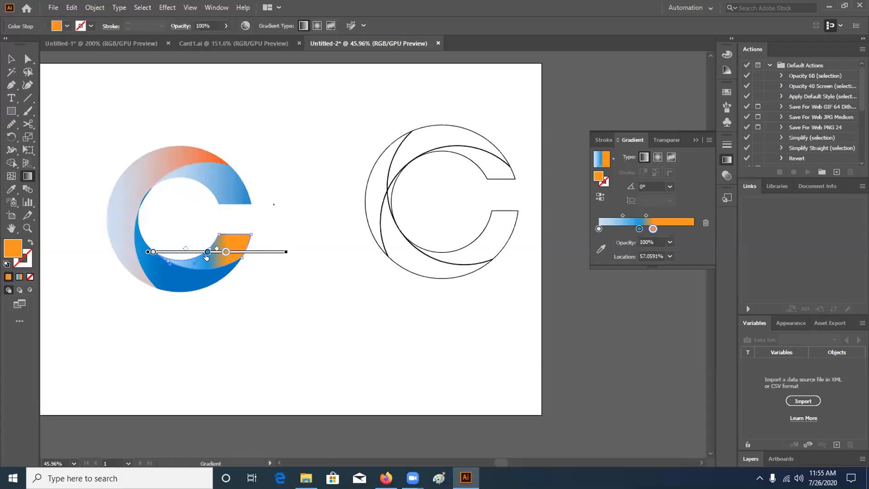
click(195, 252)
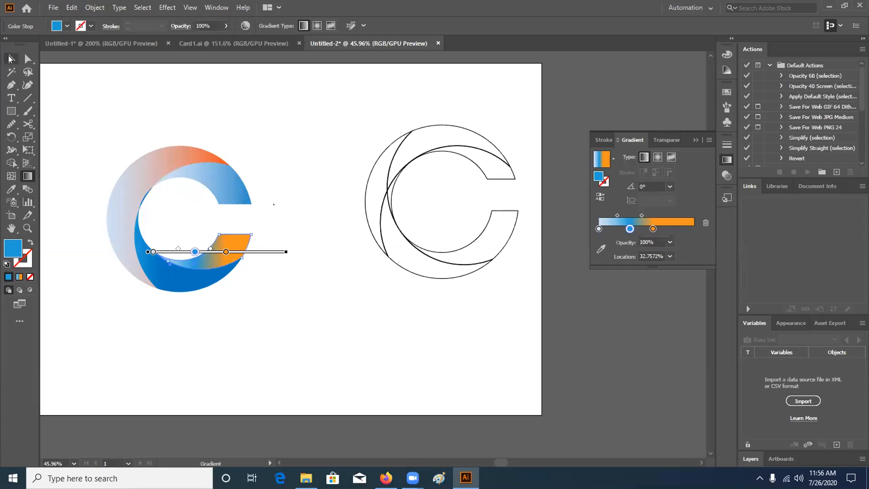
Widen the blue in the upper arc's gradient and recolour its end stop to light grey
click(9, 58)
click(213, 187)
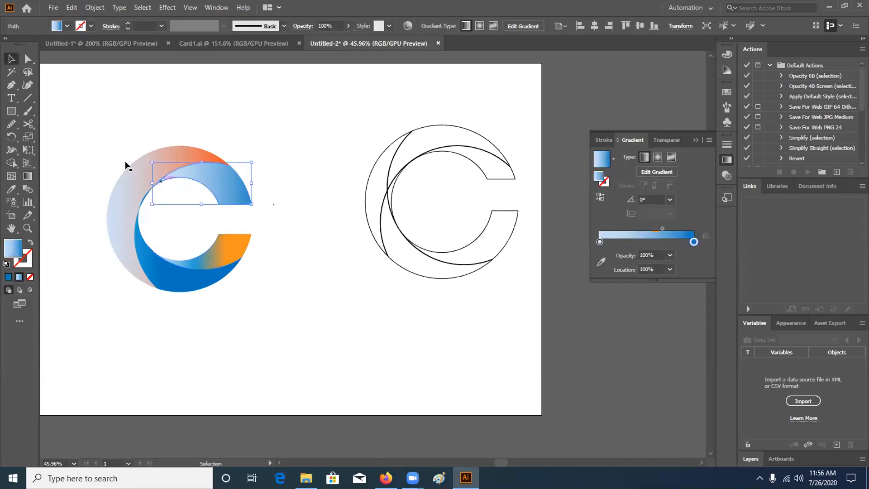
click(27, 176)
drag(262, 183, 223, 183)
double_click(223, 182)
click(591, 262)
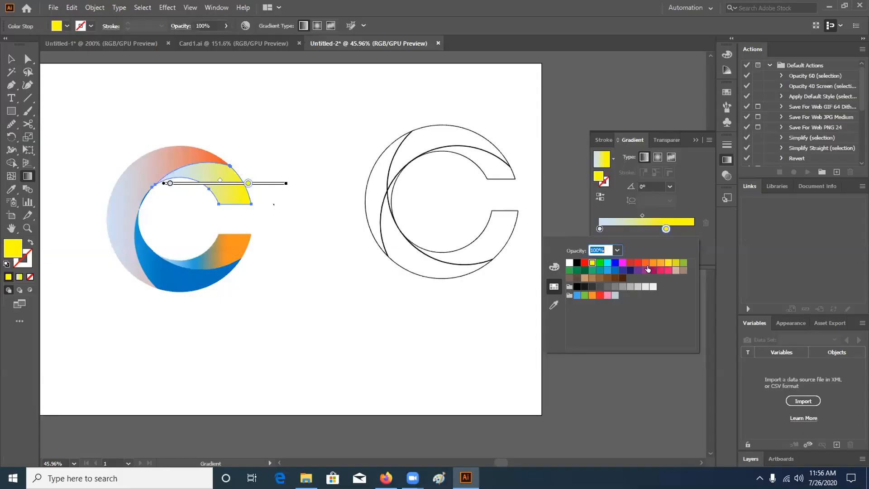
click(612, 287)
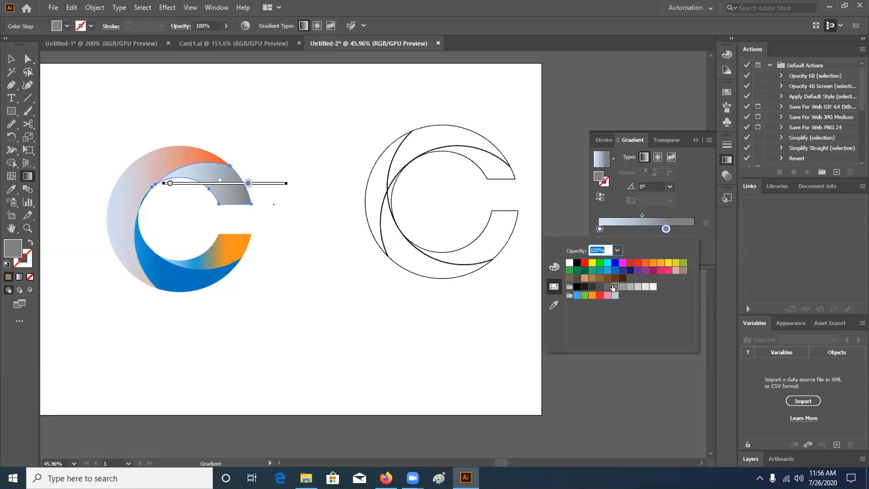
click(622, 287)
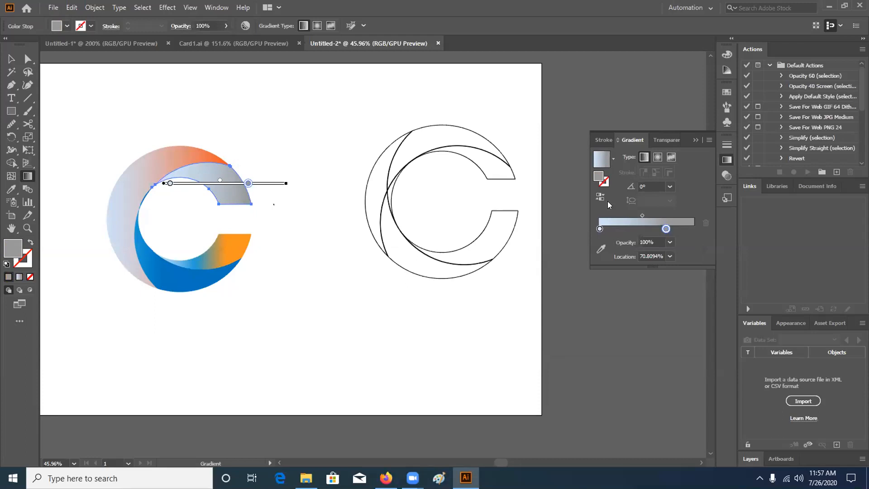
Change the upper band's right gradient stop to blue and push it further right
double_click(665, 229)
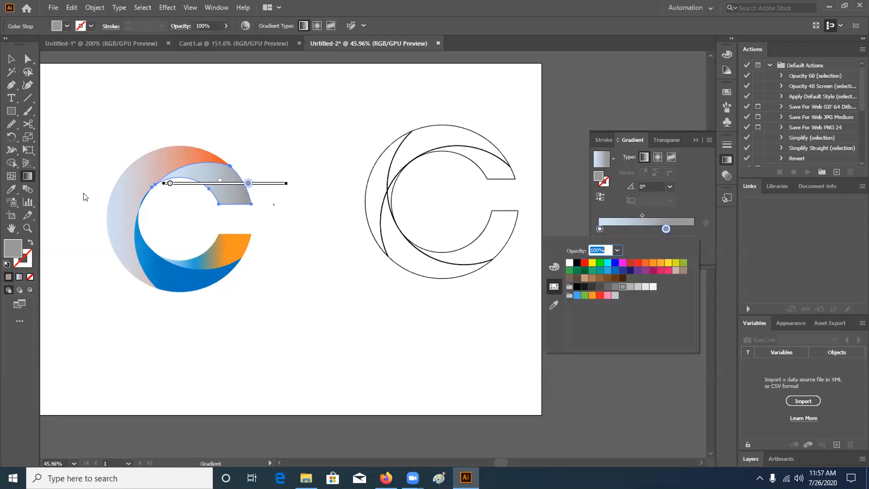
click(660, 262)
click(651, 263)
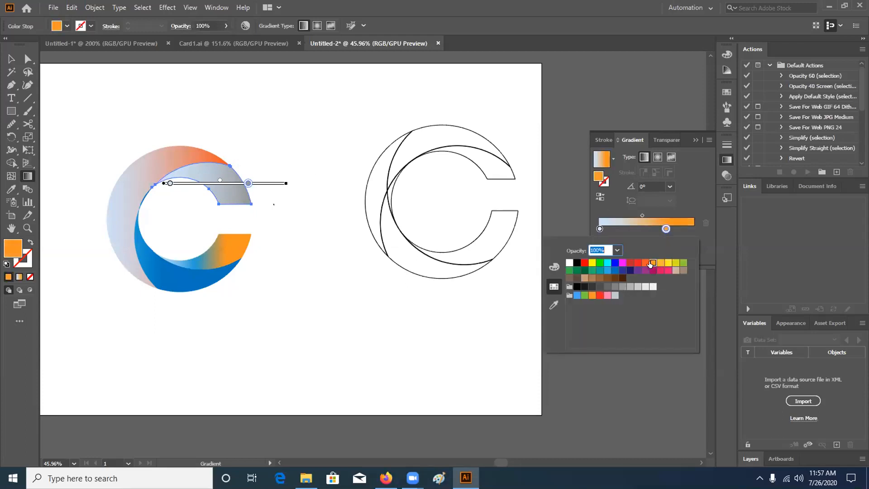
click(643, 263)
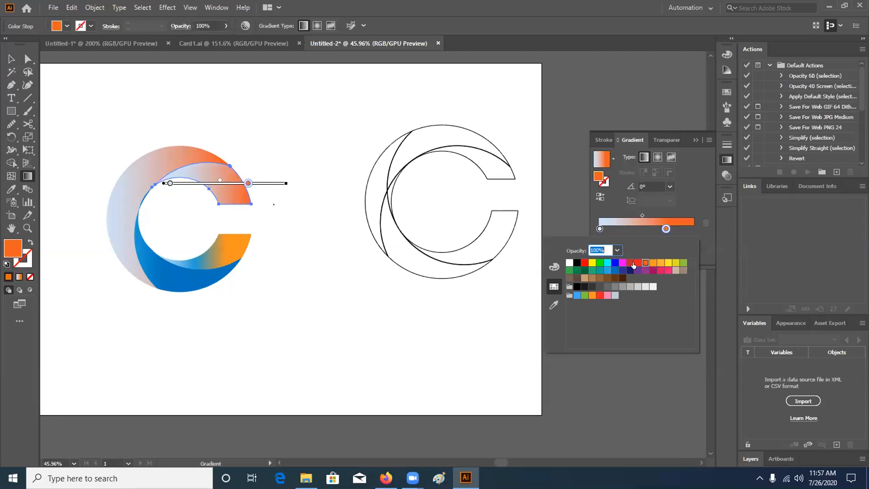
click(634, 264)
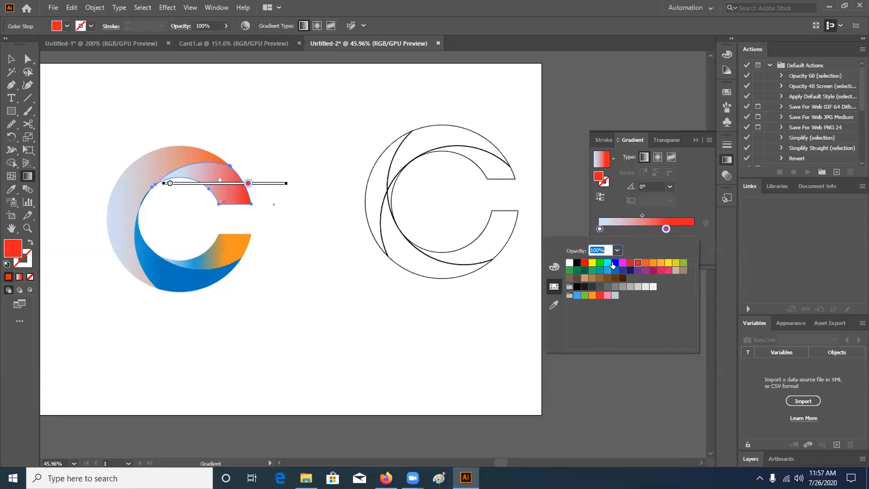
click(615, 263)
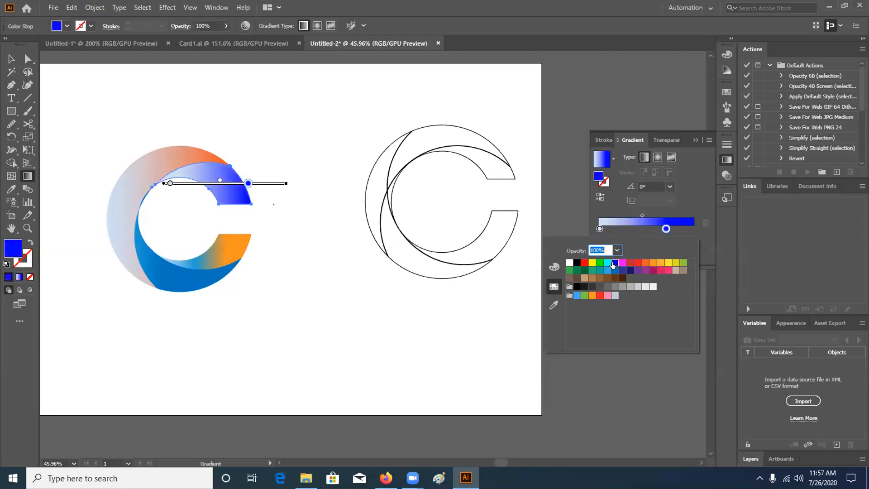
click(248, 183)
drag(251, 183, 265, 184)
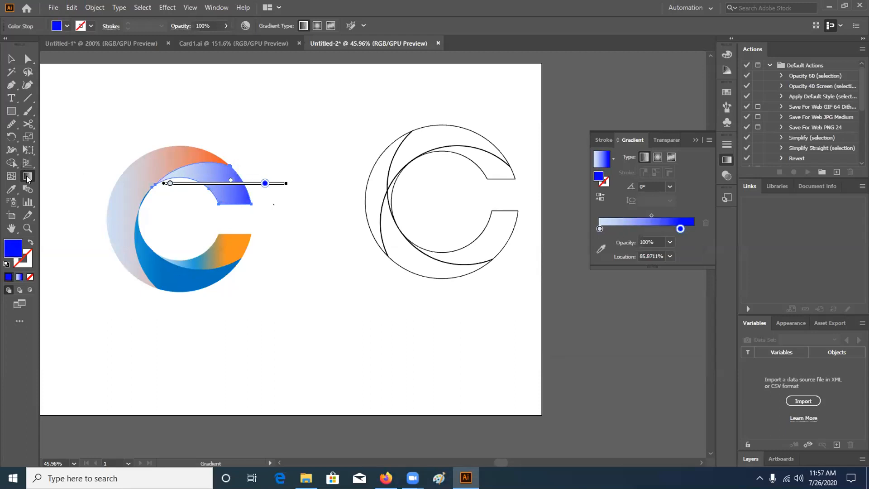
Recolour the lower band's second gradient stop to add green, then restore down the window
click(12, 58)
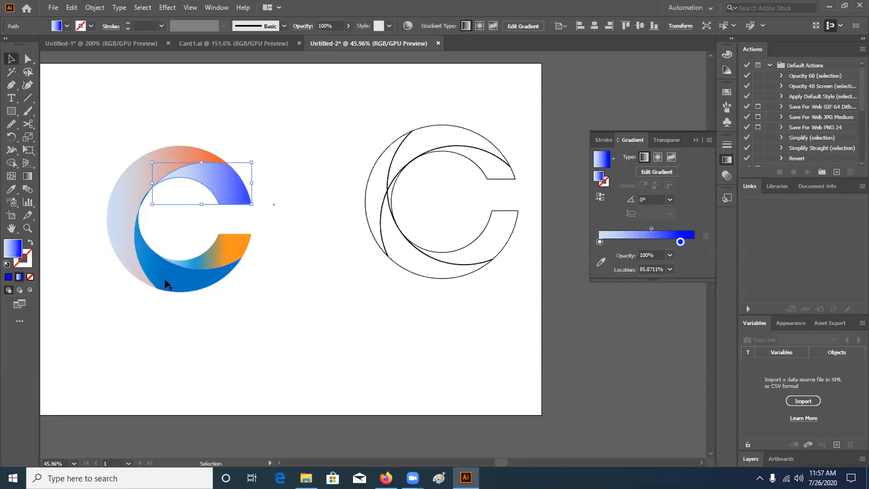
click(163, 289)
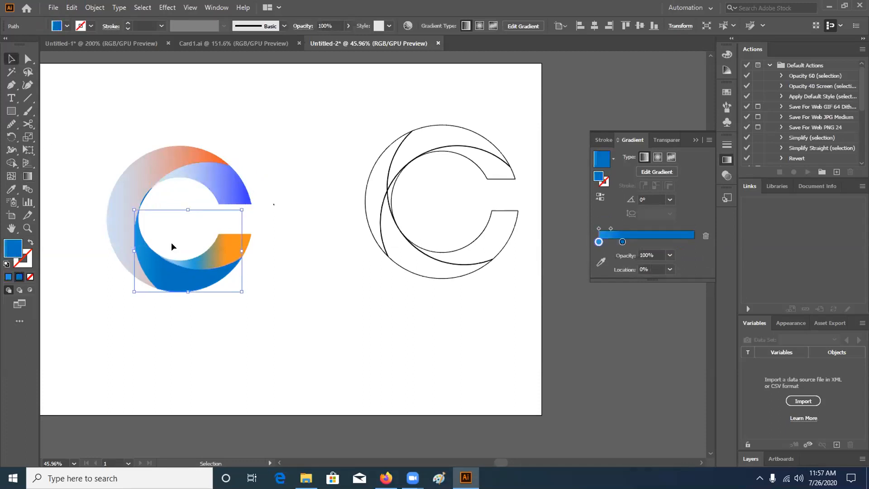
click(622, 241)
double_click(622, 241)
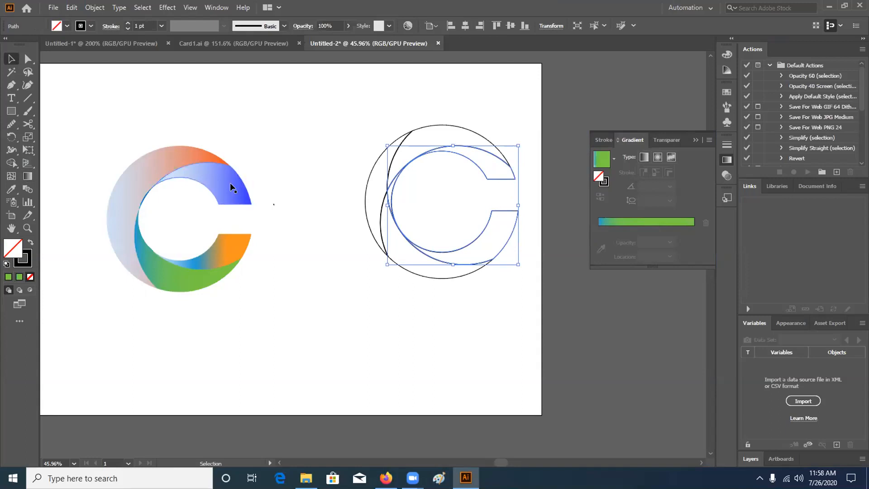
click(299, 170)
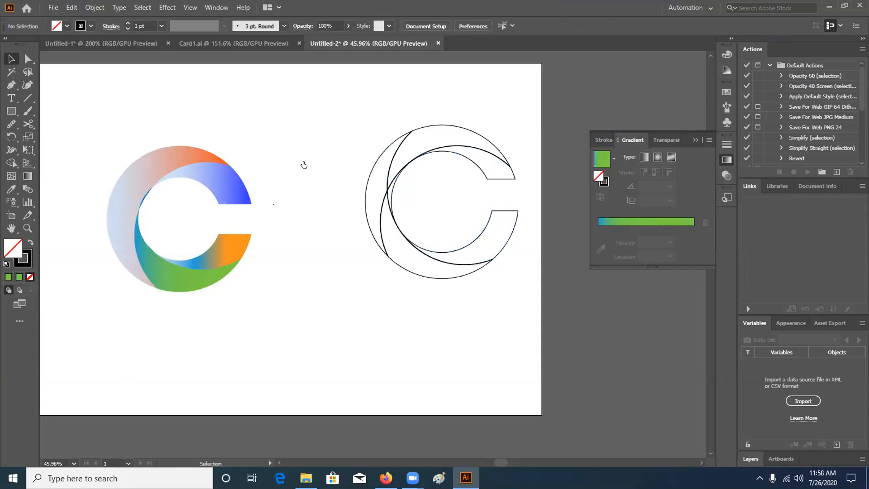
click(841, 5)
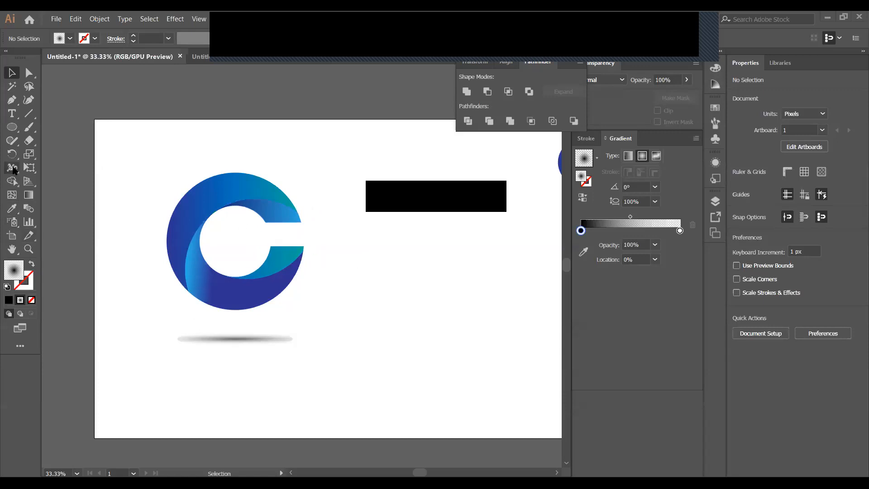
Draw a 524 px circle right of the C and fill it solid green
click(13, 126)
drag(395, 320, 420, 395)
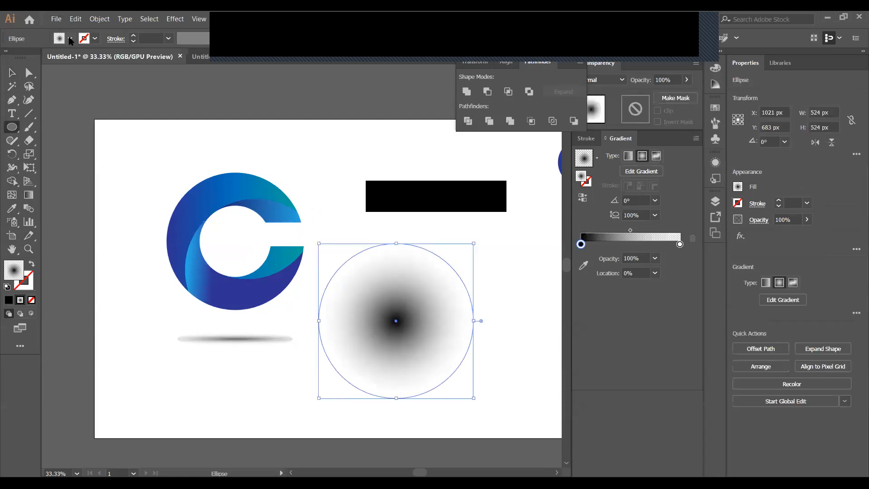
click(70, 39)
click(56, 57)
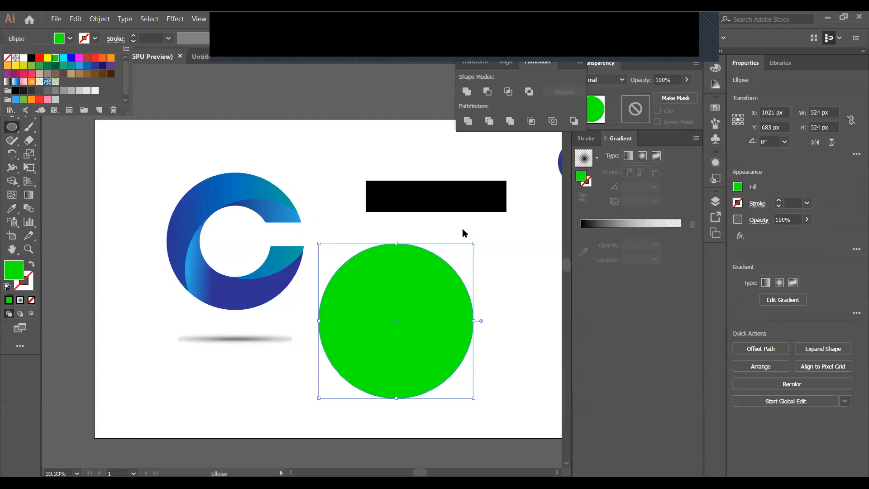
click(423, 221)
Revert the C to its circle, then paste a green circle copy in front and shrink it to 252 px
key(ctrl+f)
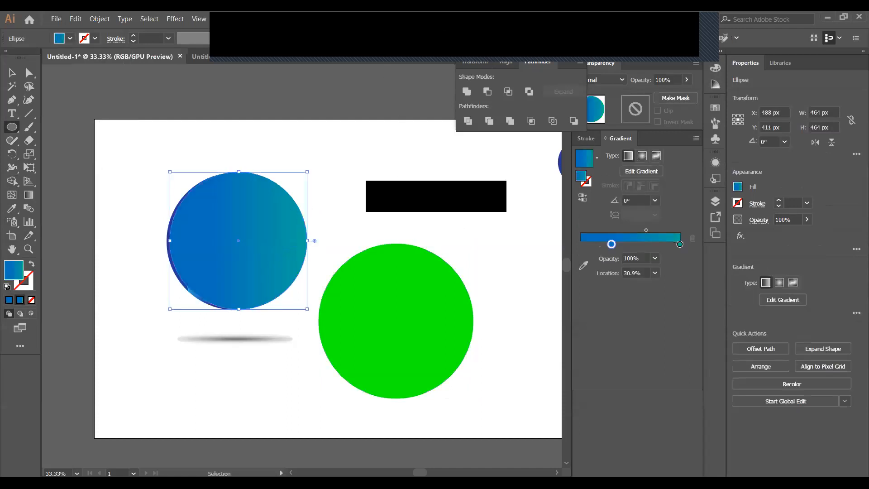
key(v)
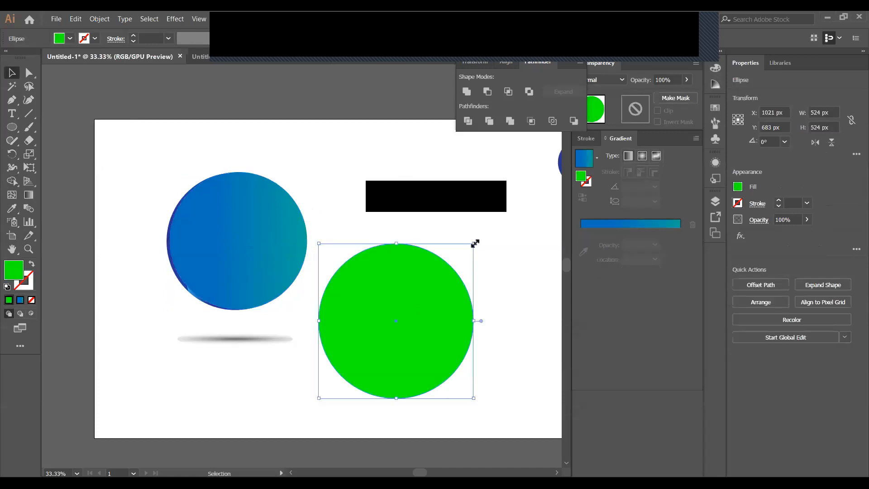
drag(473, 243, 438, 279)
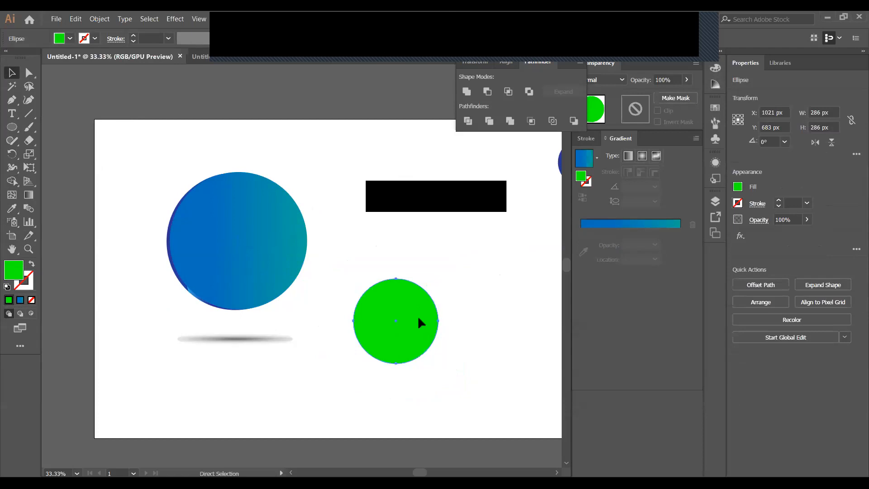
key(ctrl+z)
key(ctrl+c)
key(ctrl+f)
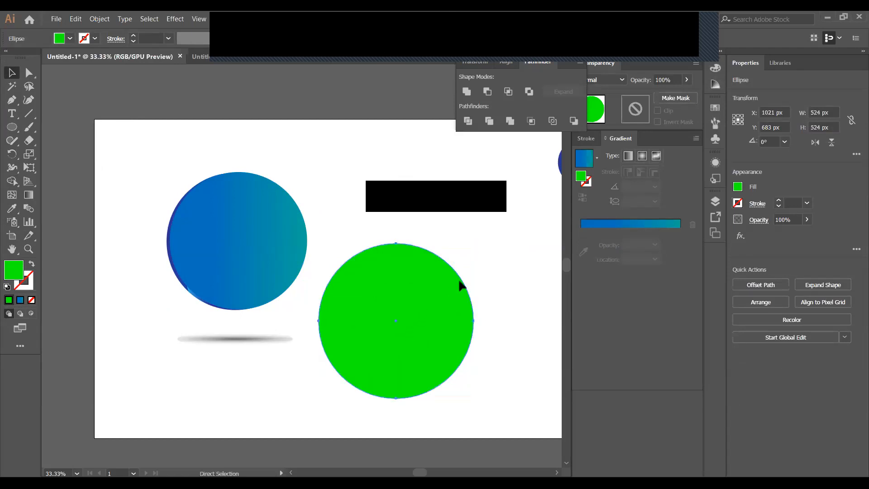
drag(471, 244, 461, 284)
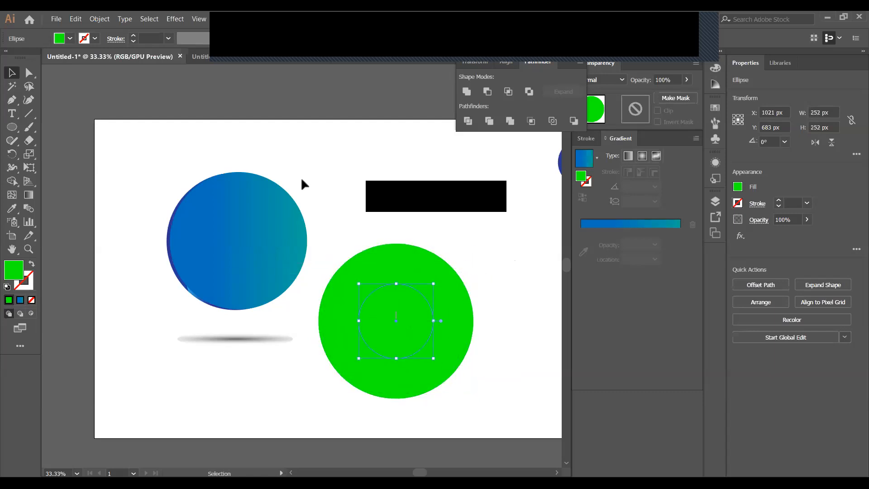
Fill the inner circle blue and Alt-drag a copy upward, scaling it to 544 px
click(70, 38)
click(71, 58)
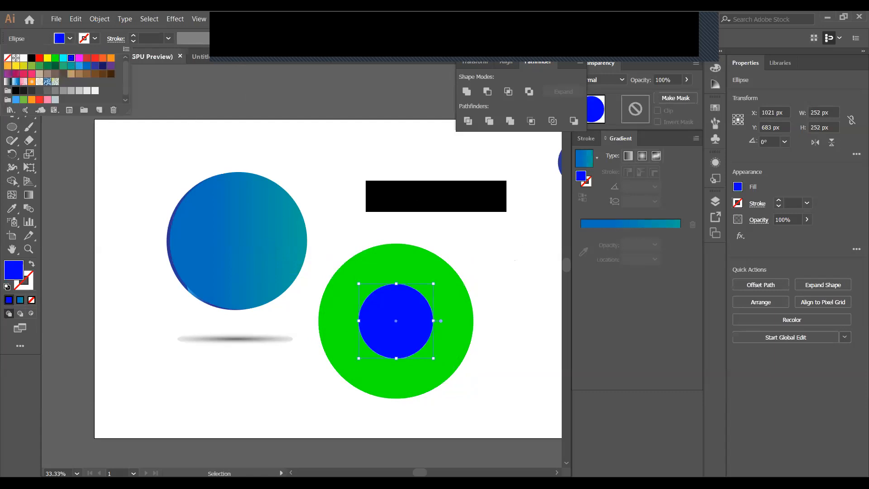
drag(404, 327, 386, 188)
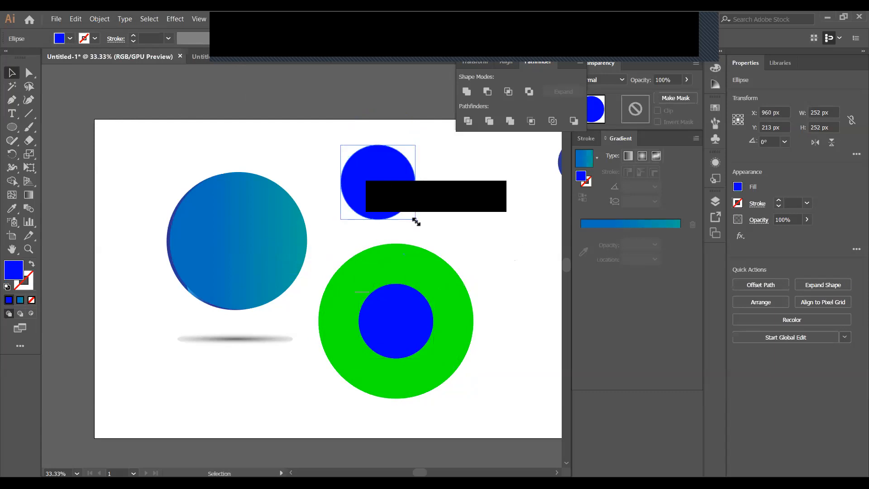
drag(416, 221, 489, 322)
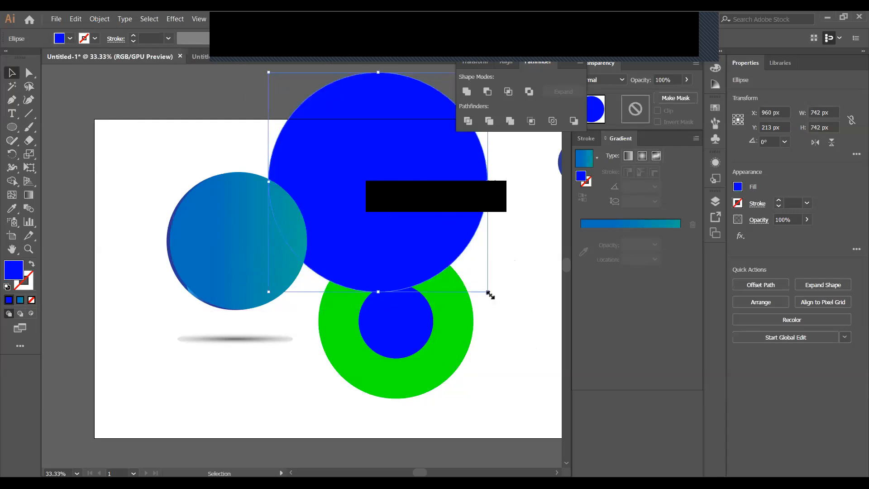
drag(489, 293, 458, 262)
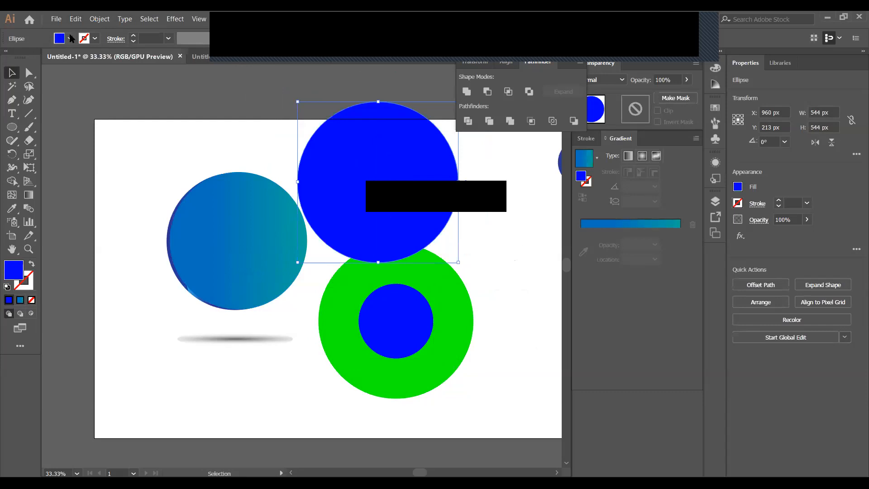
Set the copy's fill to None and position it over the green circle's lower right
click(71, 39)
click(7, 58)
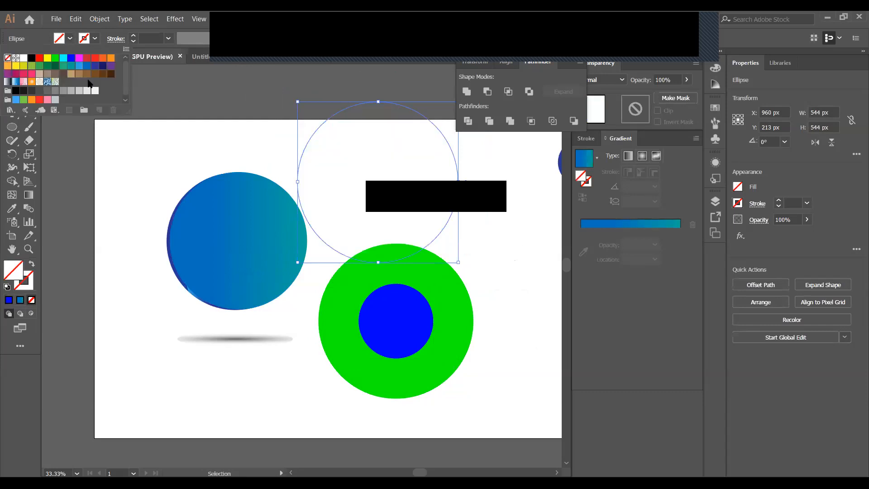
click(253, 155)
drag(436, 245, 474, 411)
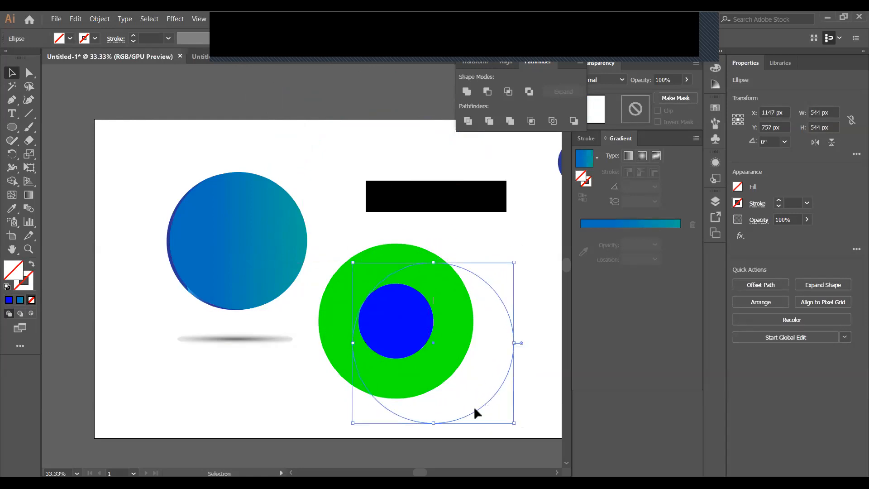
drag(474, 409, 461, 394)
click(237, 270)
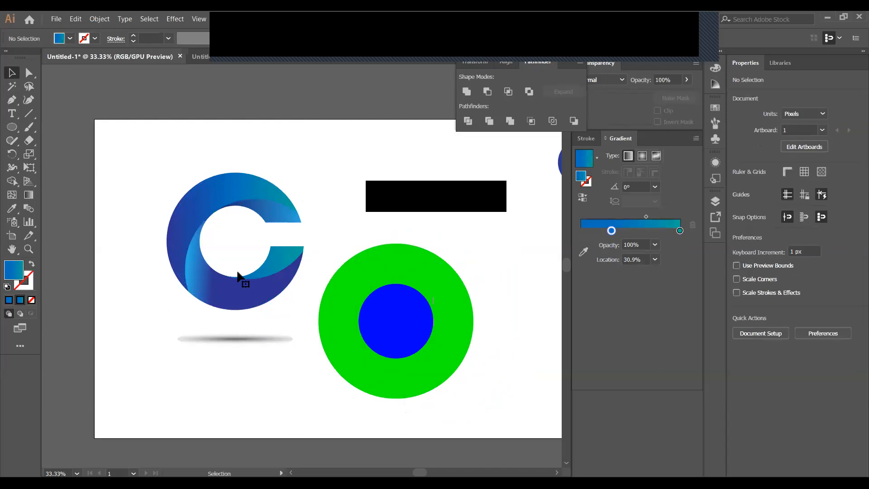
click(421, 411)
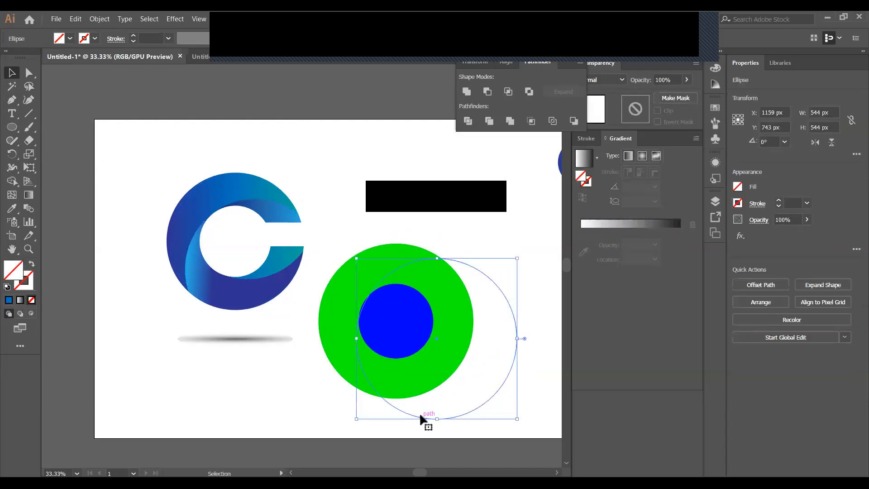
key(Up)
key(Up)
key(Up)
key(Up)
key(Up)
key(Up)
key(Up)
key(Up)
key(Up)
key(Up)
key(Up)
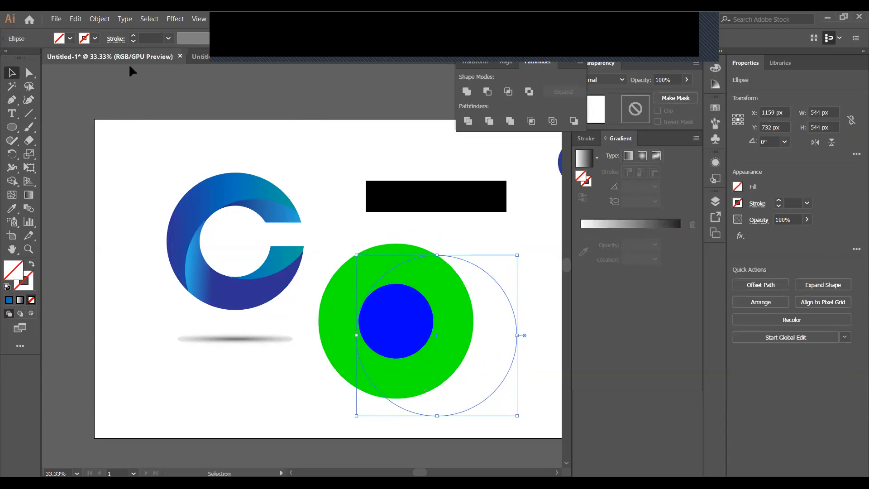
Give the unfilled circle a black 1 pt outline and duplicate it up and to the left
click(95, 38)
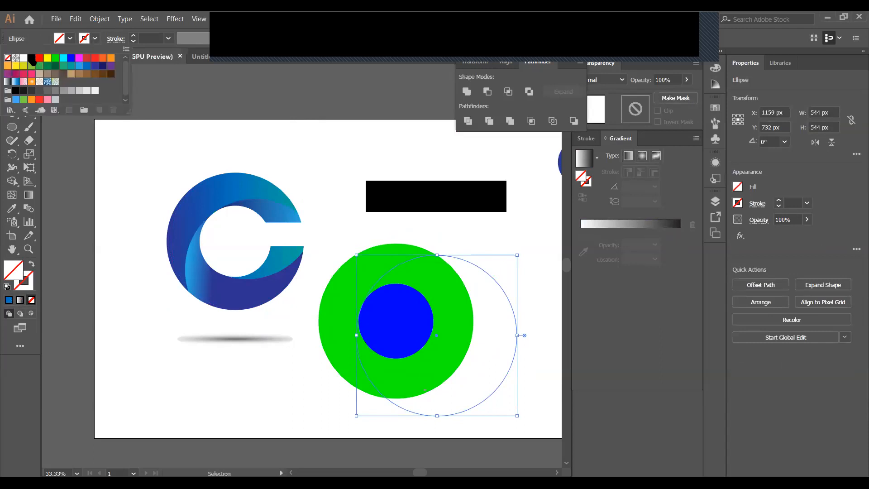
click(31, 60)
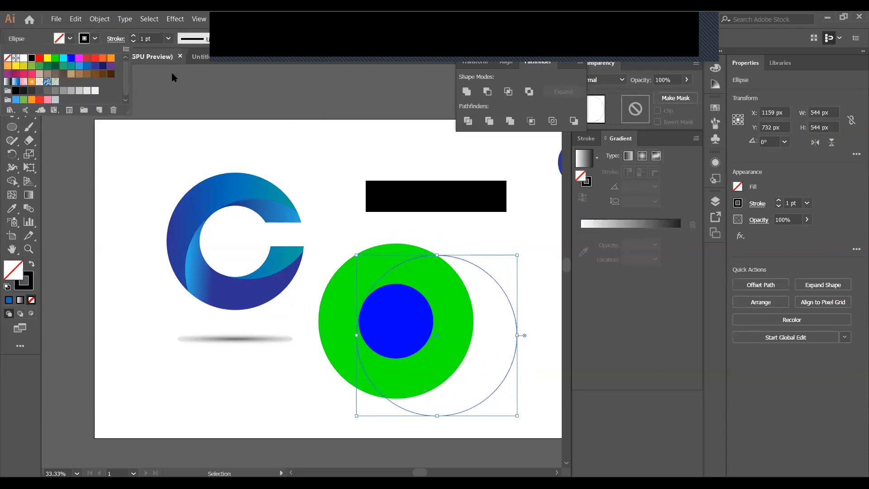
mouse_move(401, 411)
mouse_down()
mouse_move(396, 419)
mouse_move(392, 410)
mouse_up()
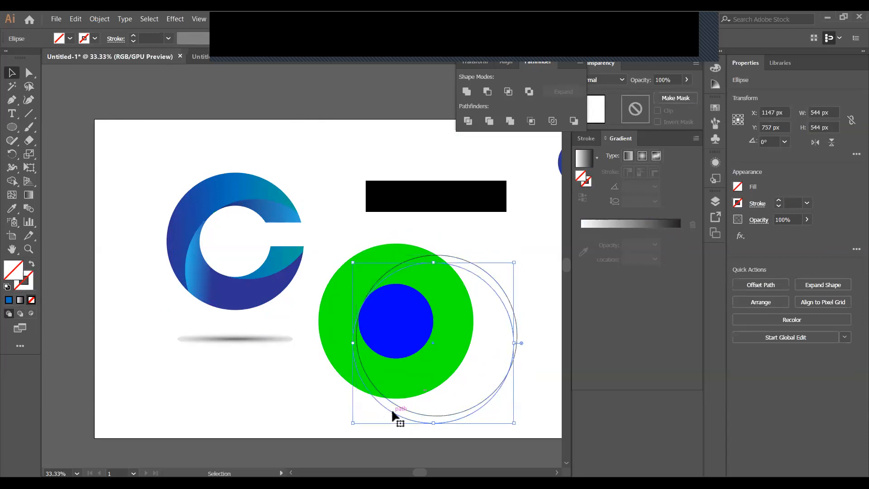
click(391, 411)
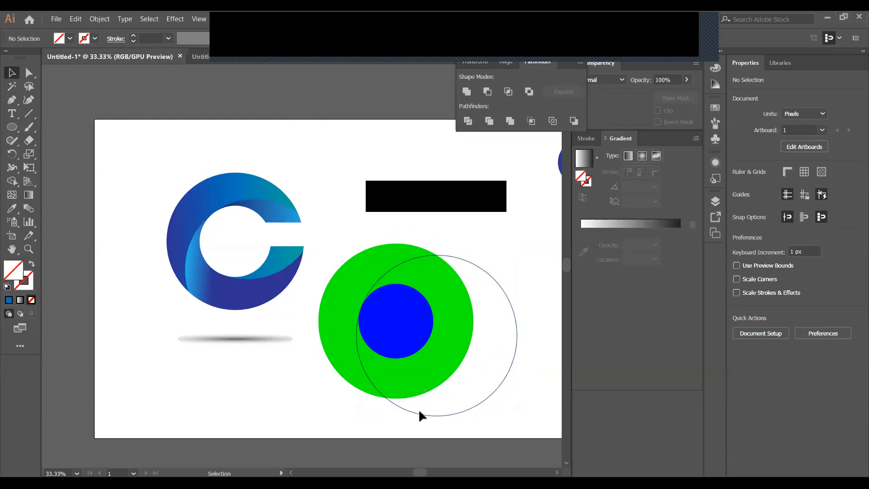
drag(419, 412, 406, 365)
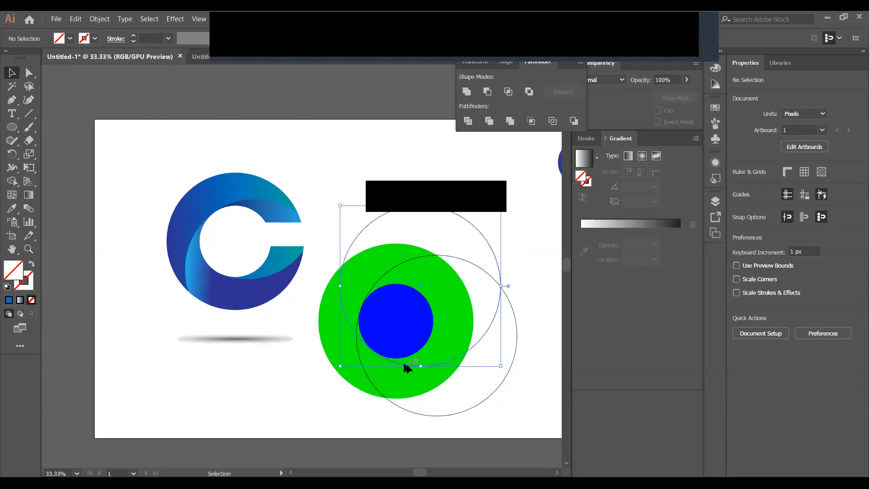
click(501, 406)
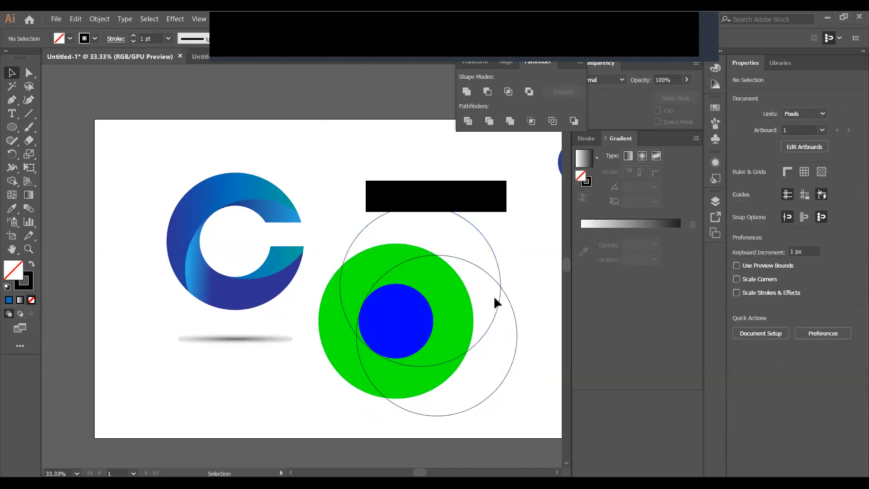
drag(514, 315, 502, 335)
click(520, 328)
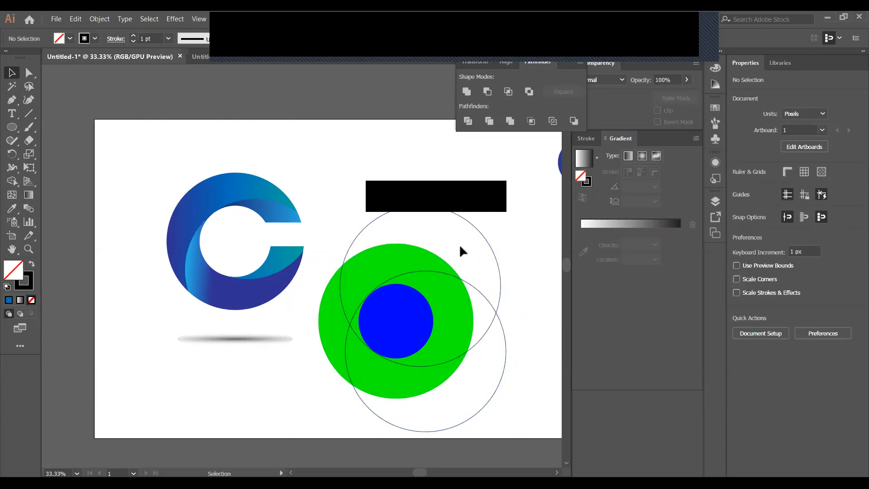
Shrink and shift the lower outline circle, then scale the upper one to 498 px
click(475, 417)
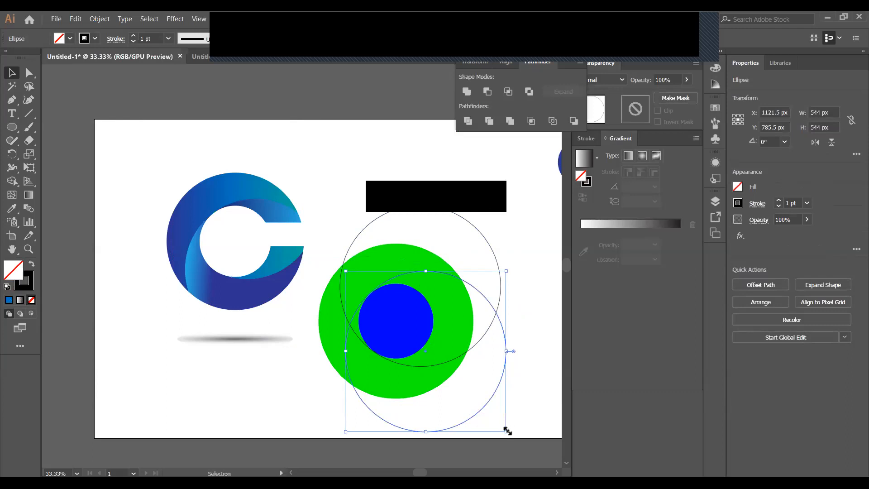
drag(507, 431, 503, 423)
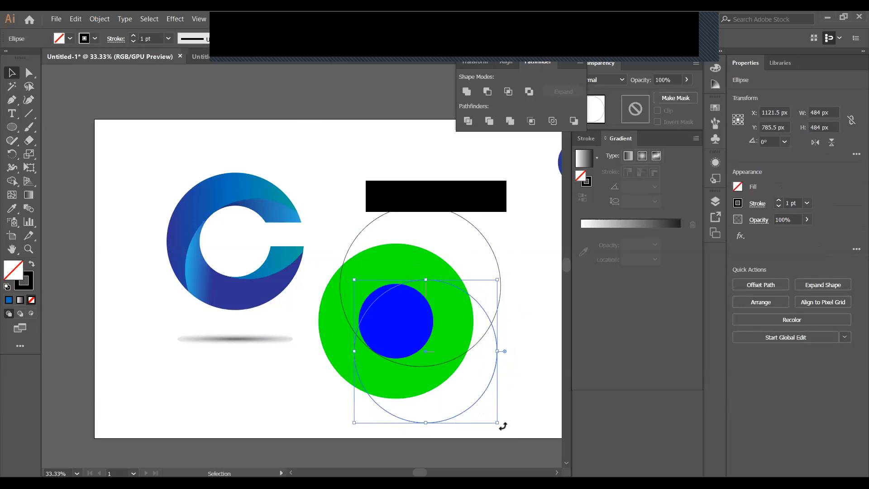
drag(483, 392, 475, 388)
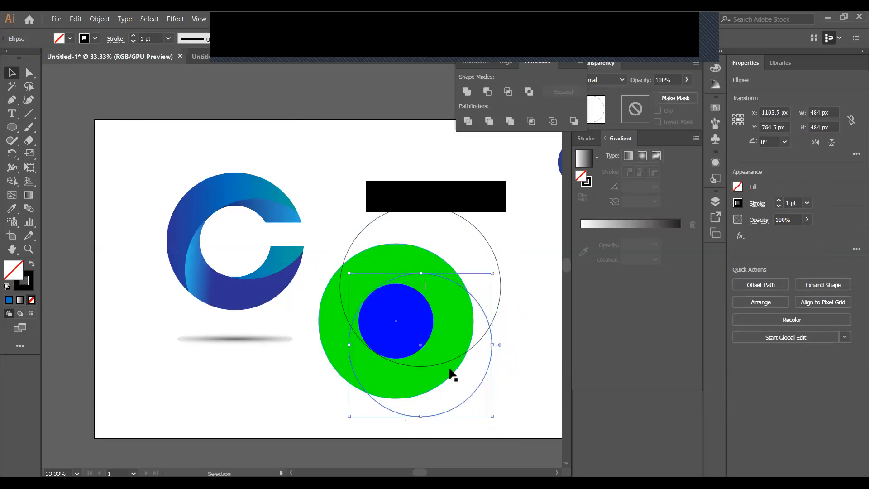
click(500, 284)
drag(500, 206, 494, 212)
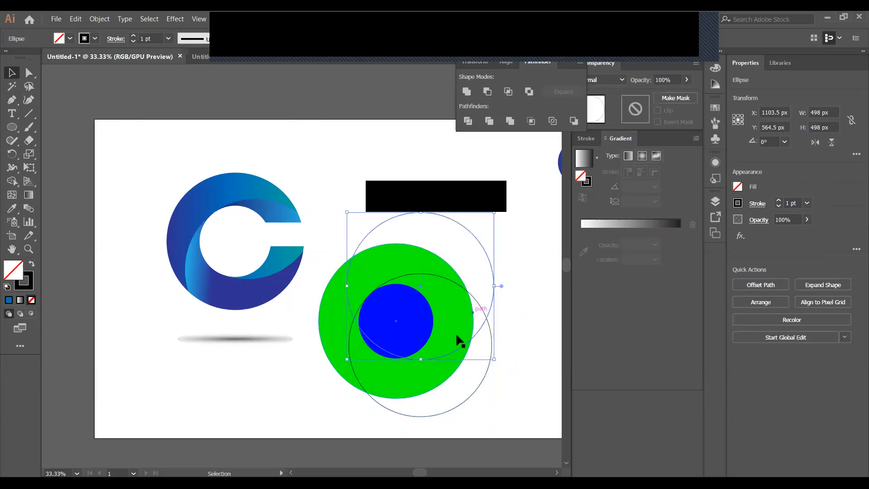
drag(443, 349, 439, 349)
drag(494, 292, 490, 296)
click(513, 302)
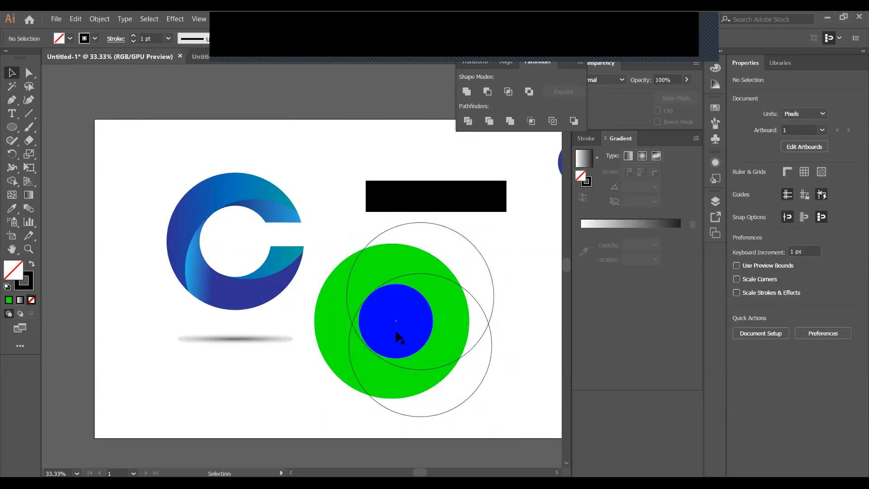
Redo the upper outline circle's resize and nudge it up to overlap the green disc
key(ctrl+z)
key(ctrl+z)
key(ctrl+z)
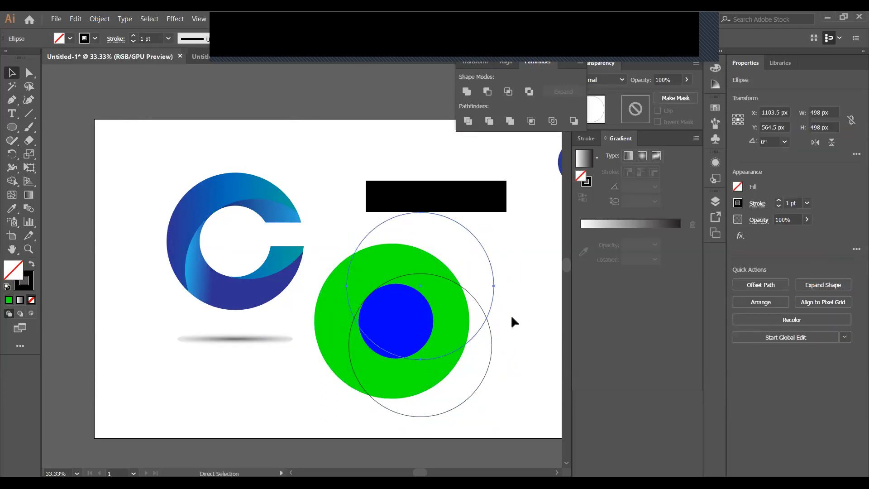
key(v)
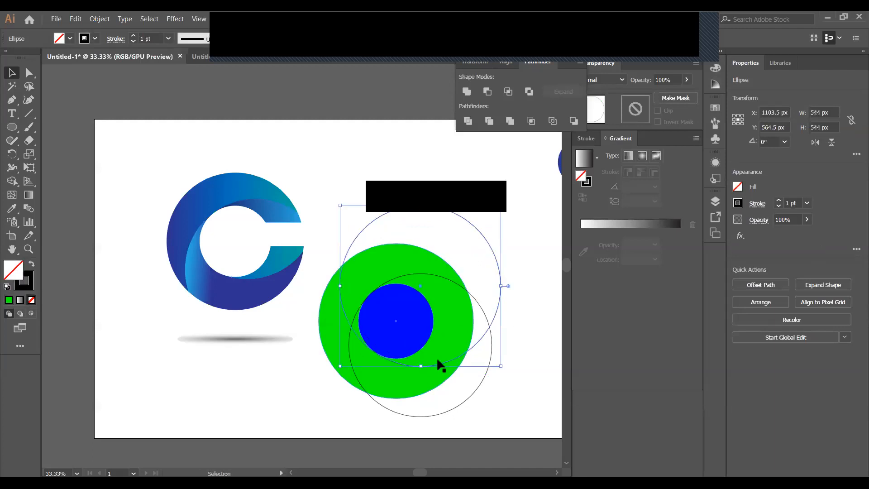
drag(501, 207, 497, 212)
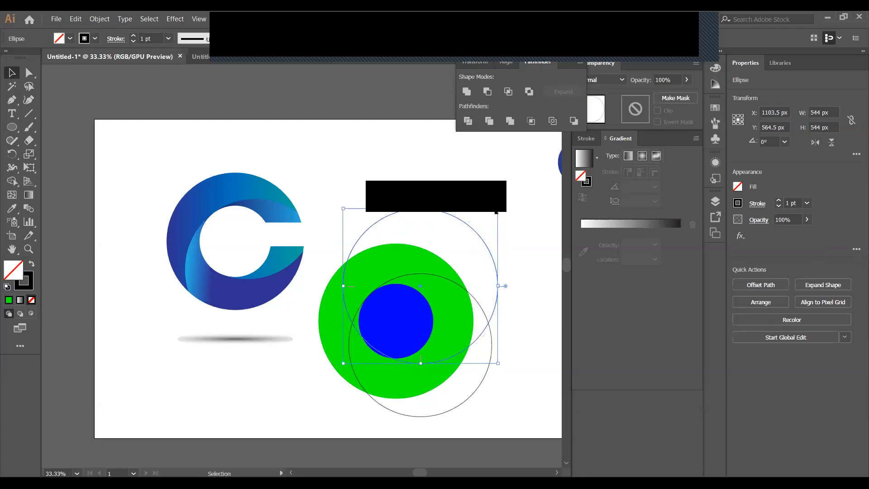
click(514, 273)
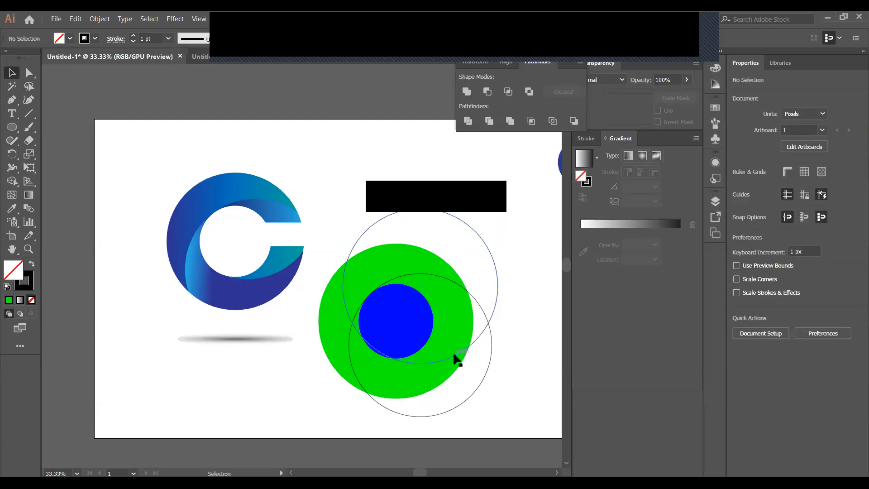
drag(455, 357, 452, 357)
key(Up)
key(Up)
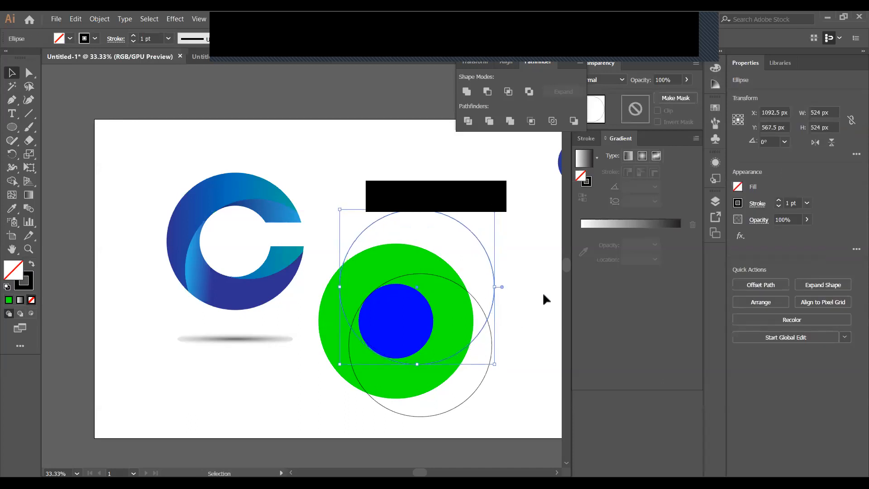
key(Up)
Delete the blue centre circle, then restore it with undo
click(400, 312)
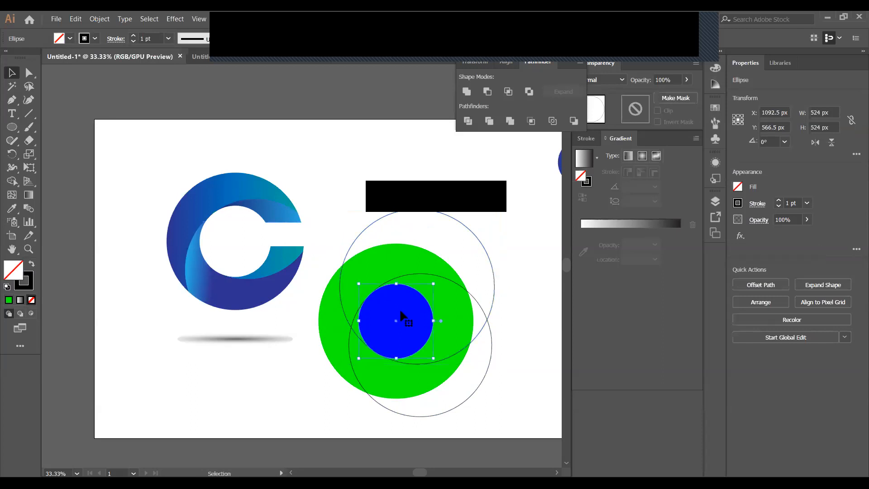
key(Delete)
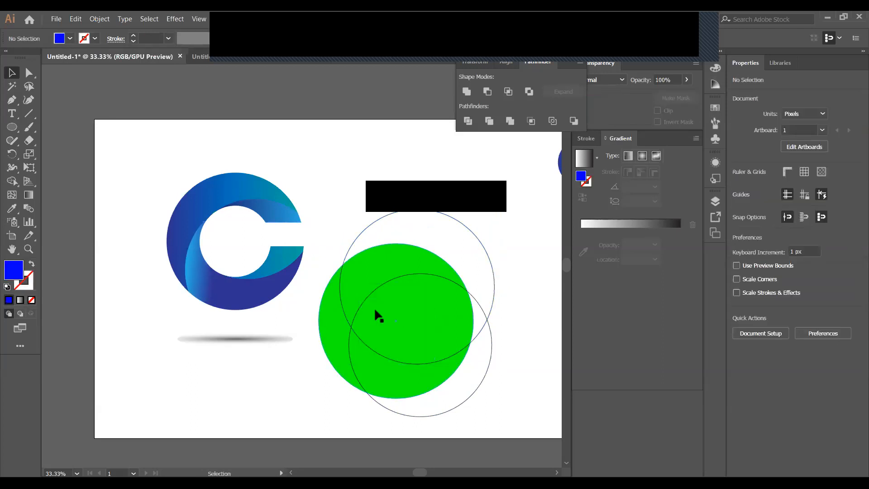
key(ctrl+z)
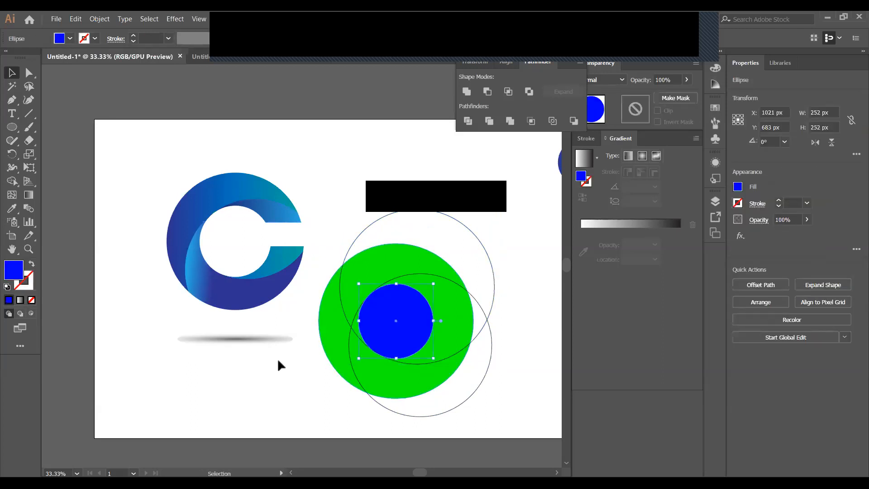
Divide all the overlapping circles with Pathfinder and ungroup the pieces
drag(303, 293, 435, 370)
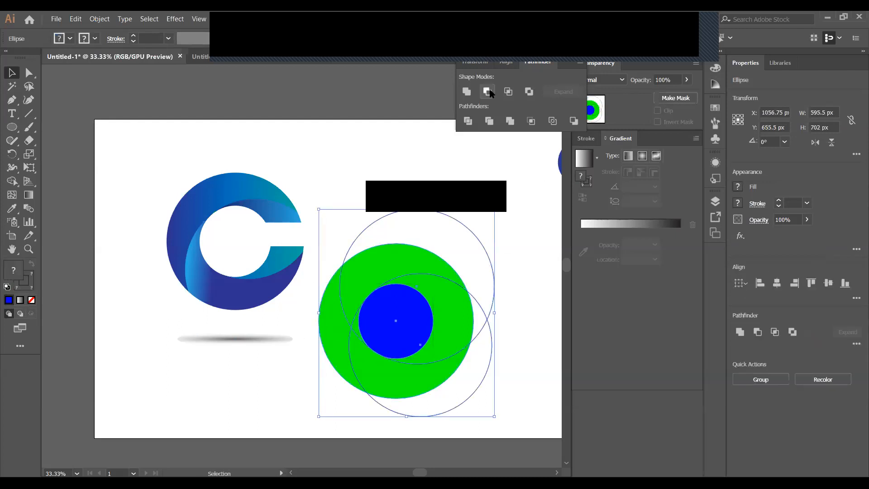
click(468, 120)
right_click(417, 293)
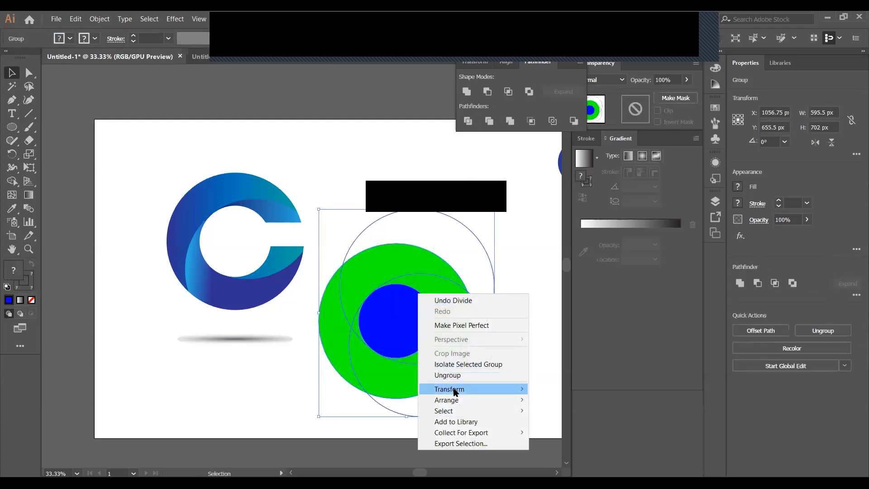
click(466, 374)
Delete the blue centre piece and draw a 284 × 106 px blue bar across the ring's right side
click(395, 320)
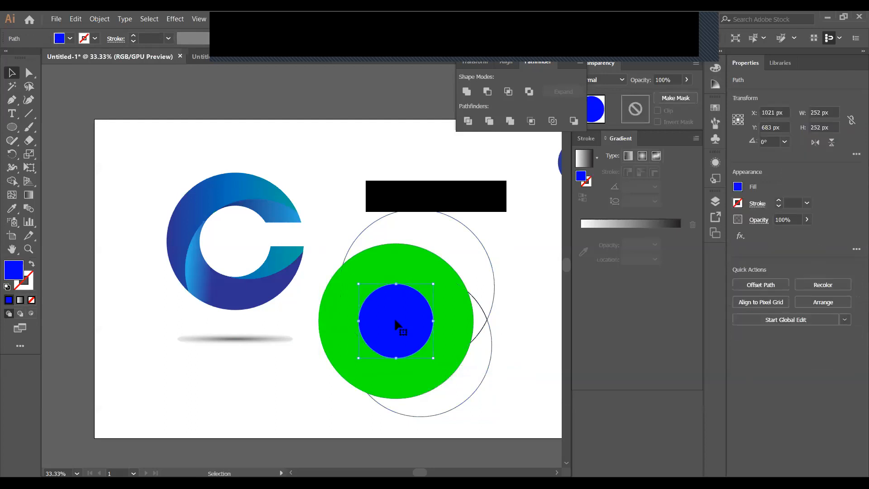
key(Delete)
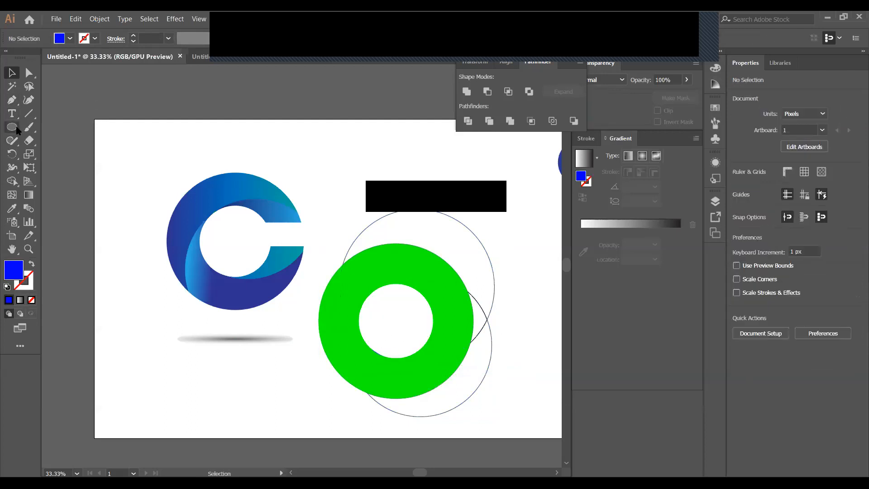
drag(10, 129, 50, 127)
drag(414, 303, 498, 334)
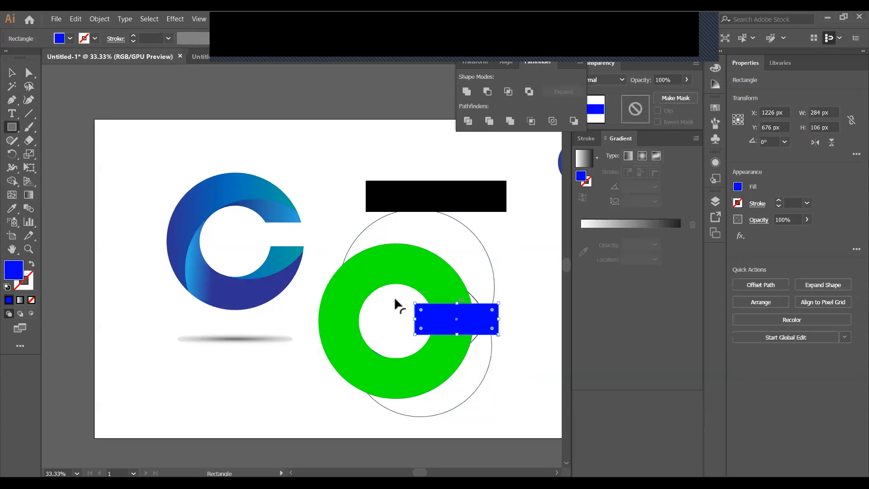
Divide the ring, outline circles and blue bar with Pathfinder and ungroup the pieces
drag(334, 202, 498, 401)
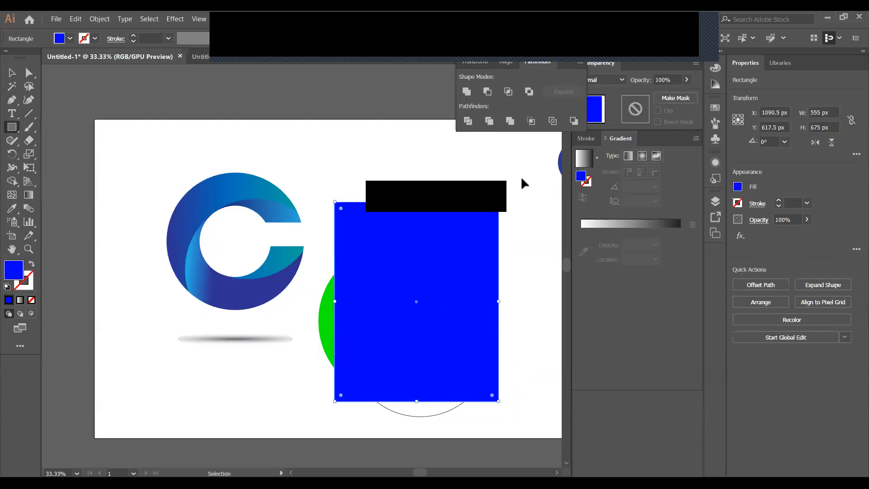
key(ctrl+z)
click(11, 71)
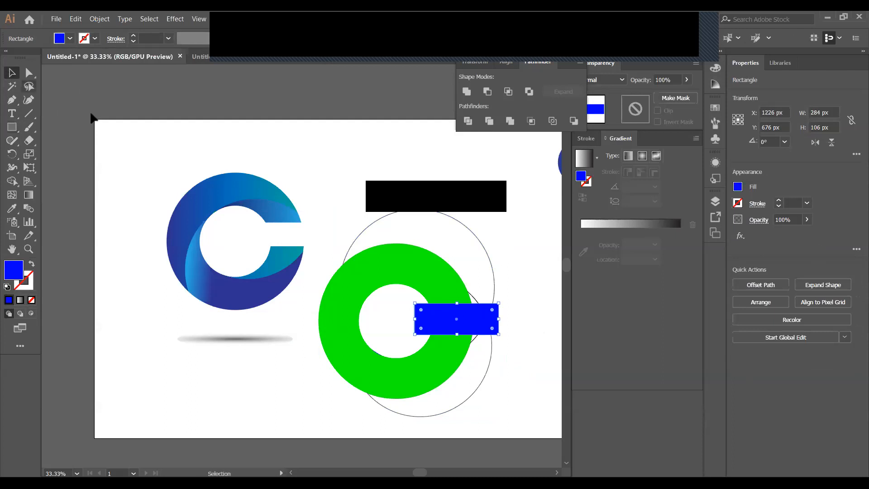
drag(391, 302, 511, 345)
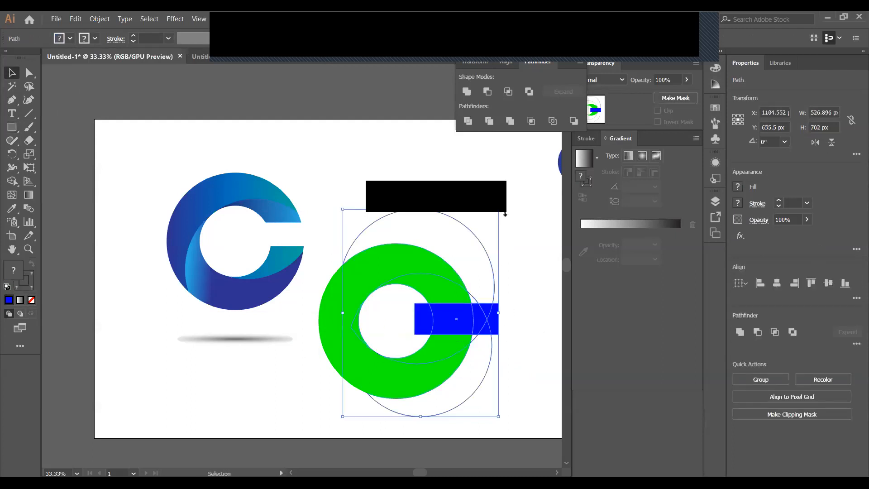
click(468, 121)
click(526, 294)
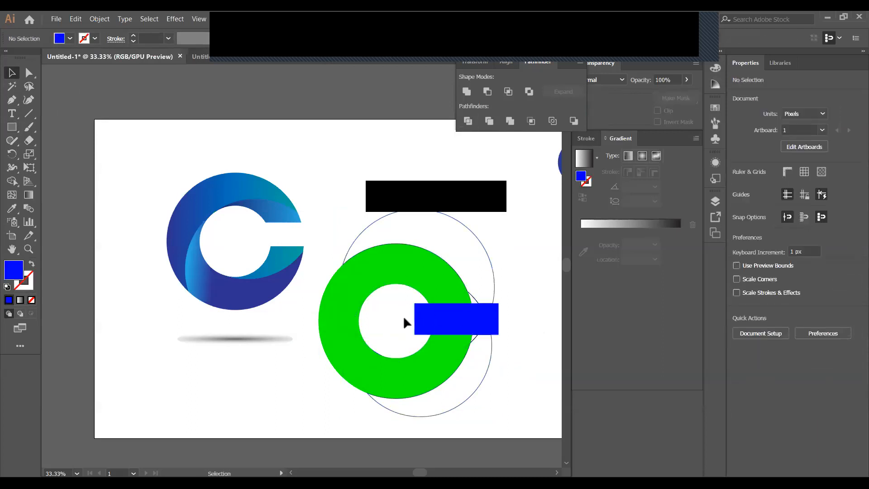
right_click(438, 323)
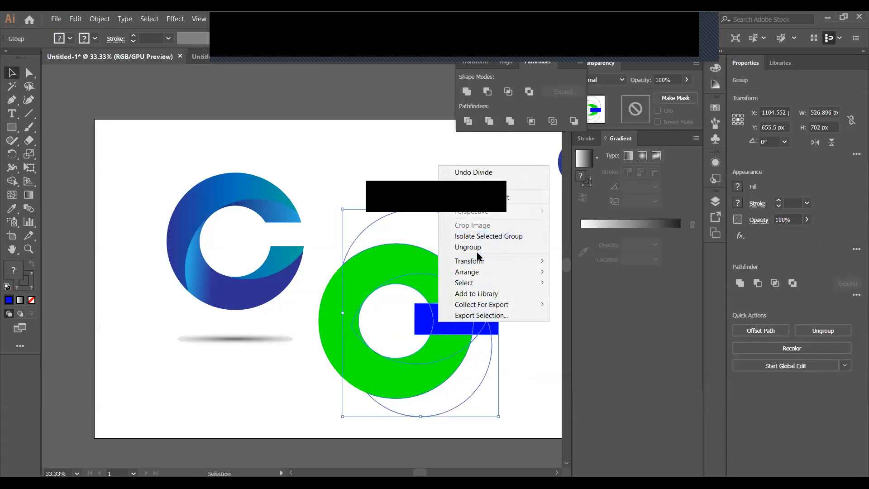
click(486, 247)
click(500, 307)
Delete the four blue bar pieces, cutting the bar region out of the ring
click(441, 318)
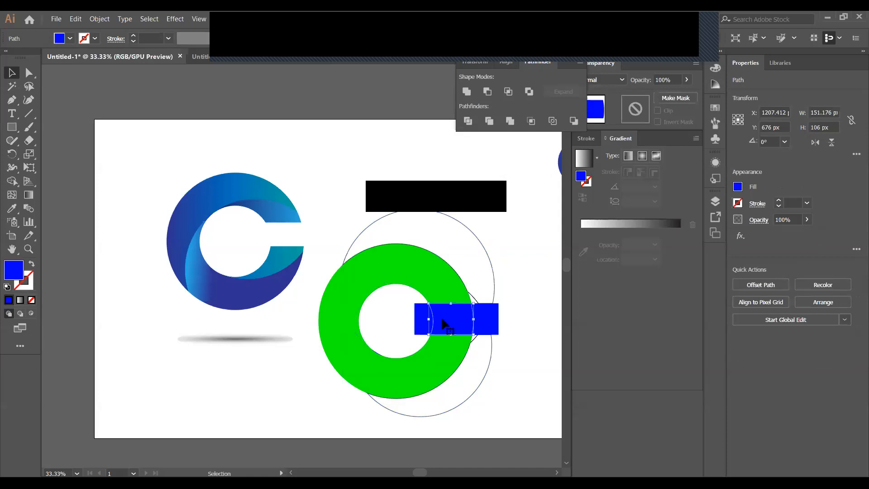
key(Delete)
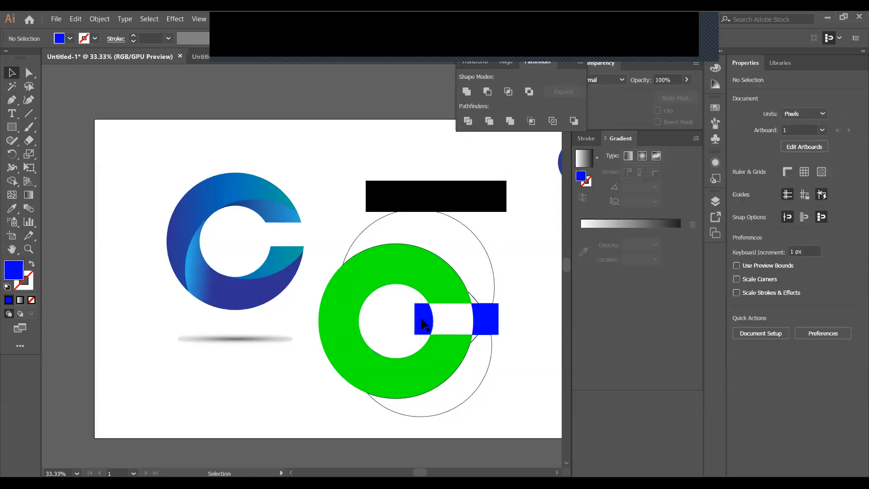
click(425, 317)
key(Delete)
click(488, 320)
key(Delete)
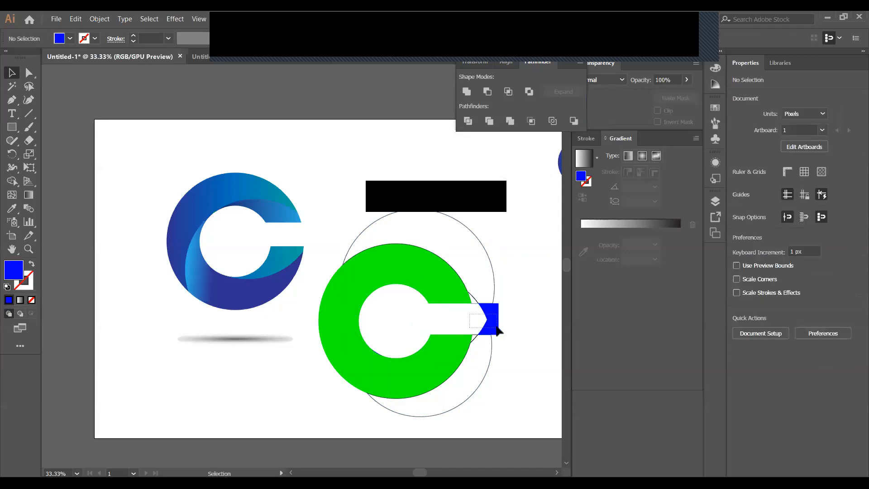
click(495, 331)
key(Delete)
Delete the lower and upper arc outlines and the small leftover path
click(484, 367)
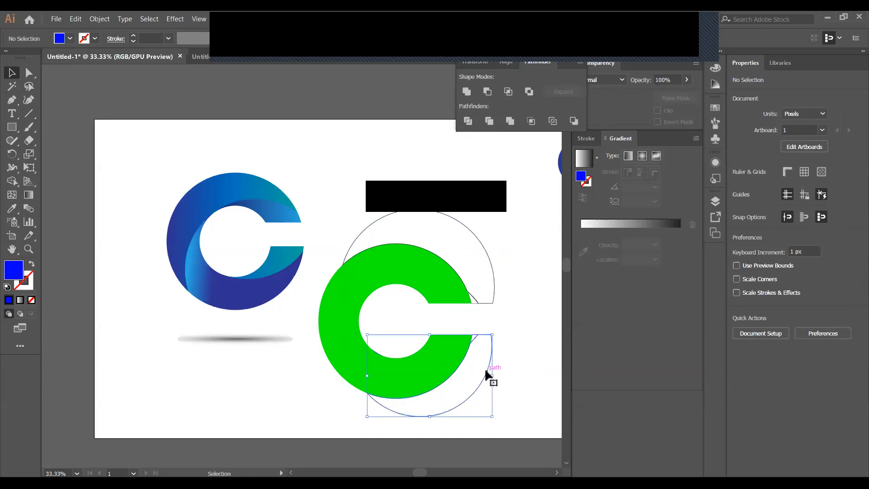
key(Delete)
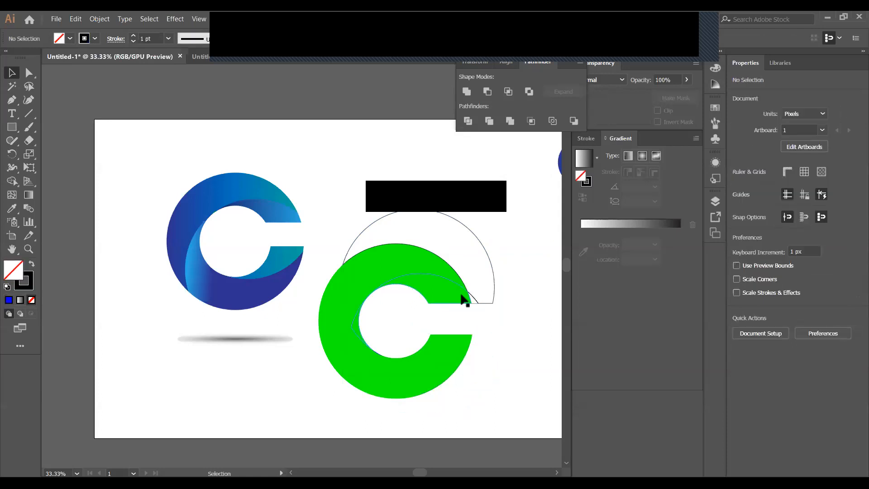
drag(484, 310, 477, 223)
key(Delete)
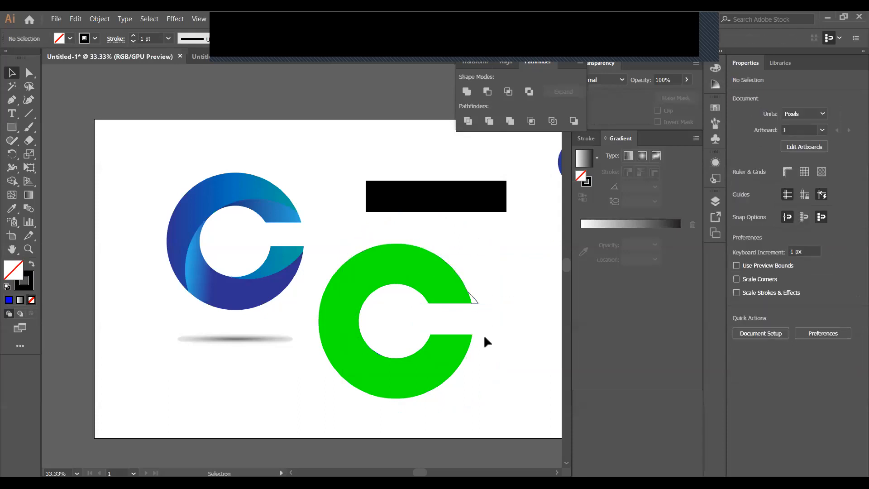
click(475, 302)
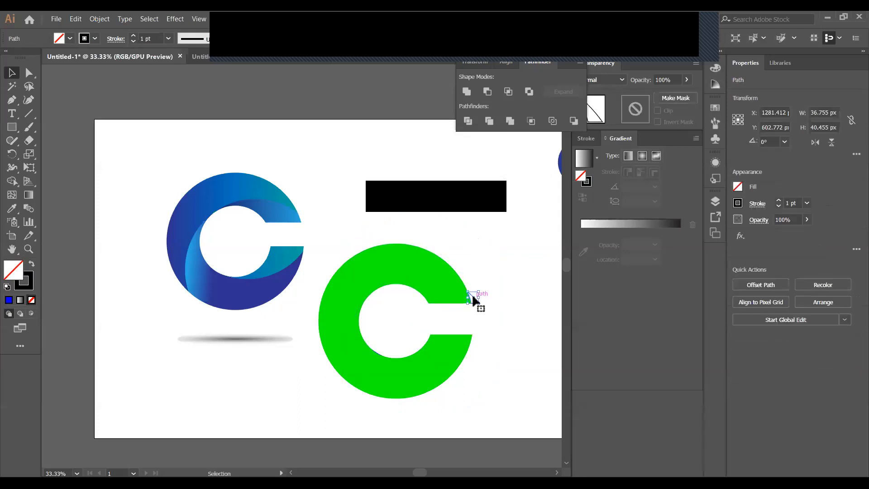
key(Delete)
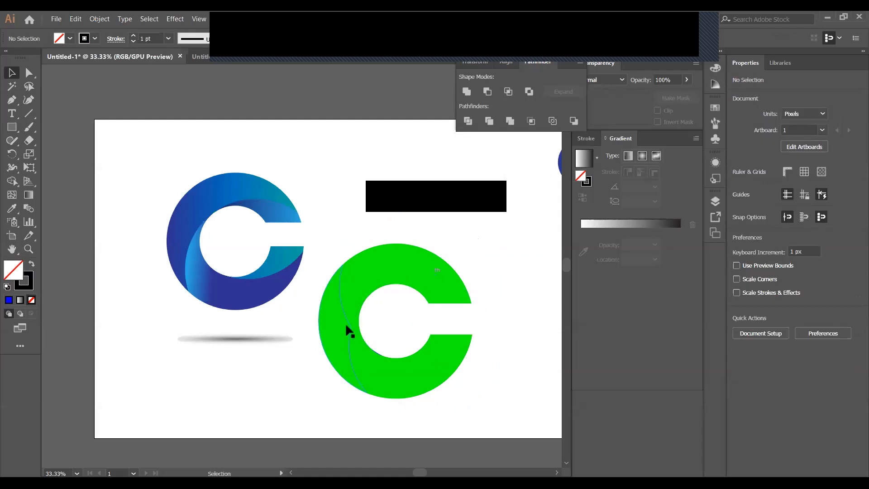
Unite the green C's pieces in two Pathfinder merges
click(347, 331)
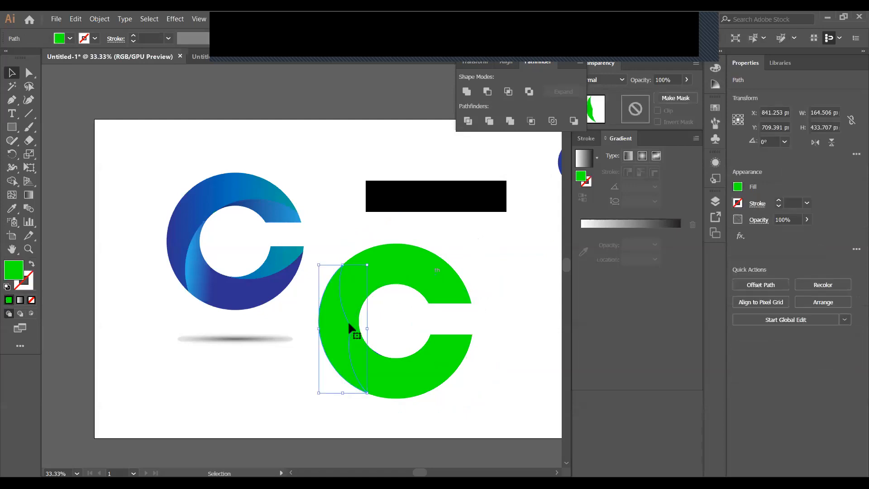
shift+click(401, 246)
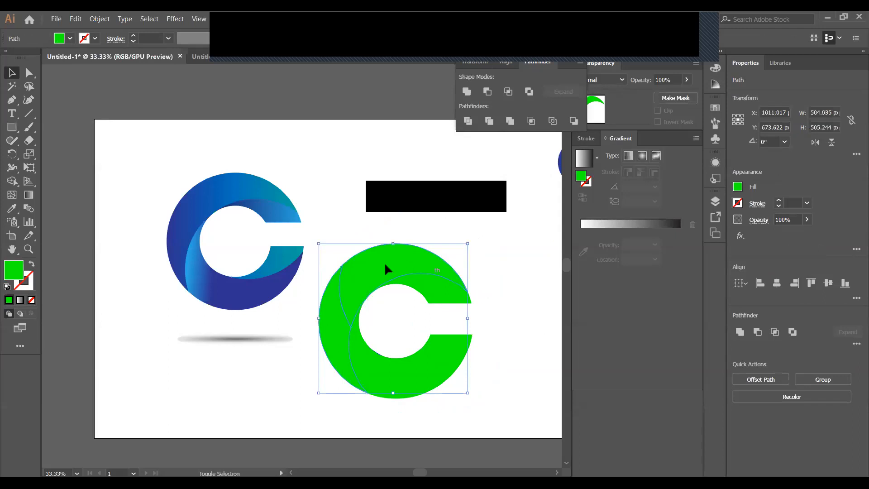
click(466, 92)
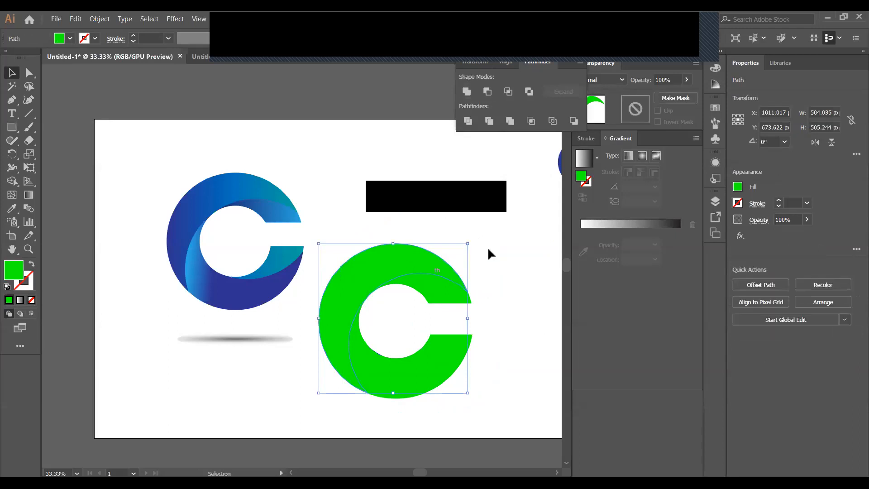
click(486, 248)
click(389, 378)
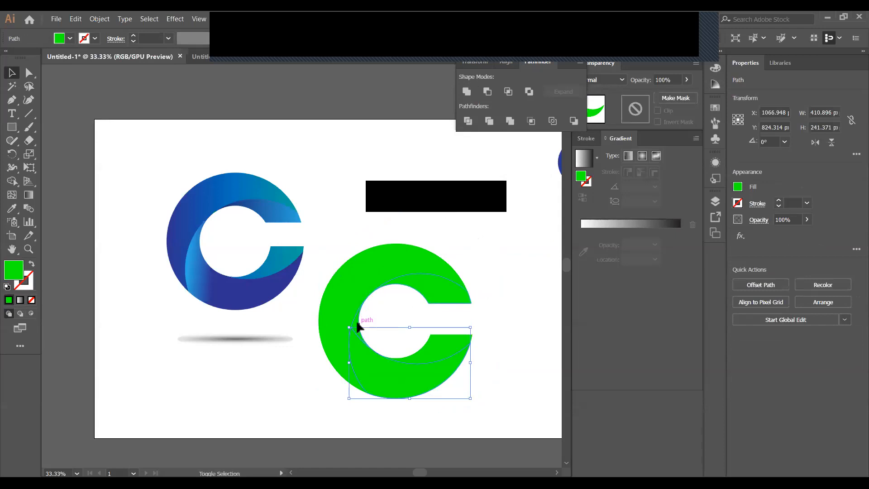
shift+click(357, 325)
click(466, 92)
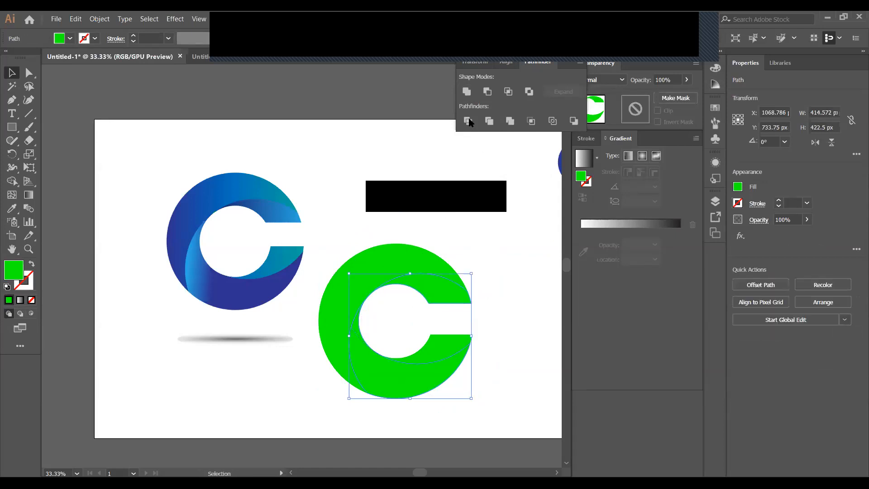
click(505, 319)
Copy the blue C's gradient onto the main green C shape with the Eyedropper
click(454, 306)
click(450, 346)
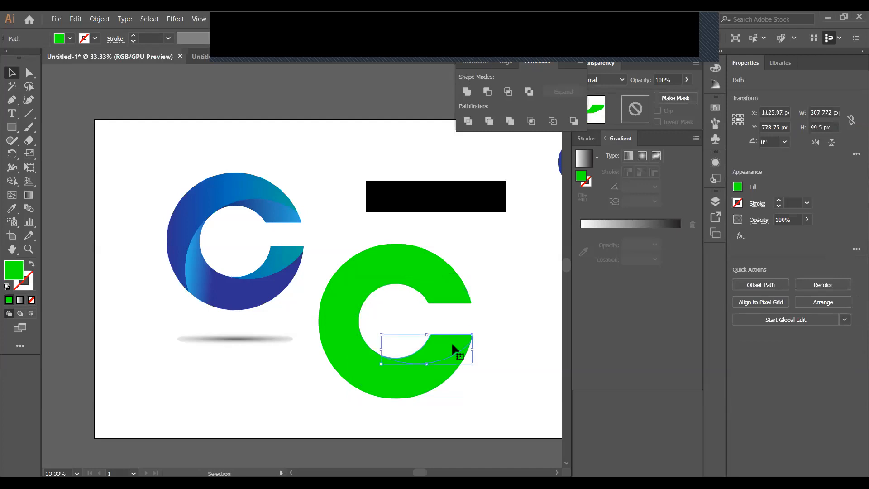
click(441, 306)
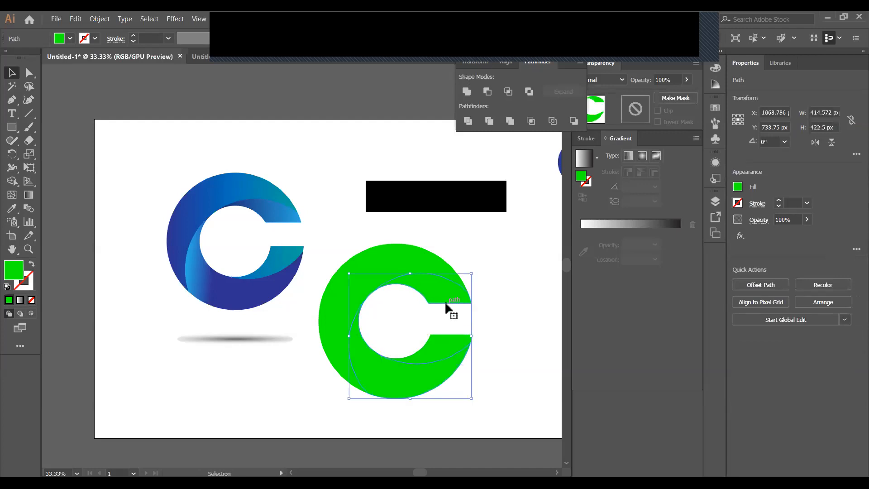
click(439, 346)
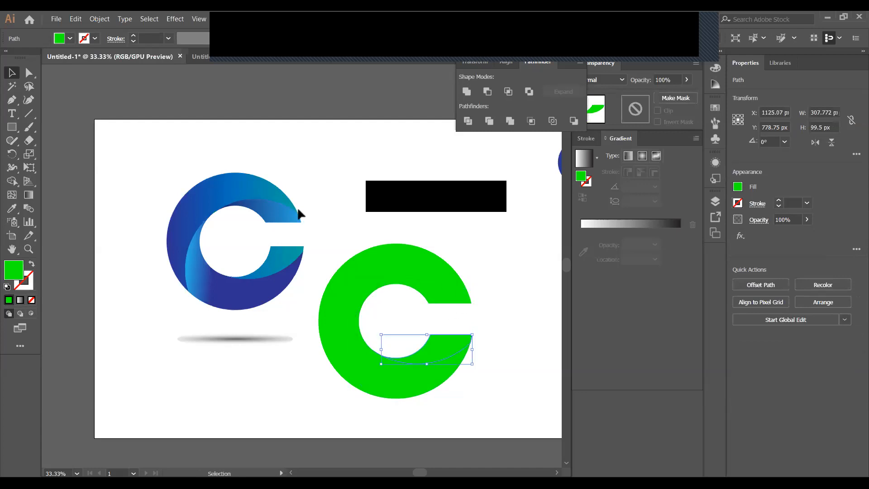
click(466, 292)
click(12, 208)
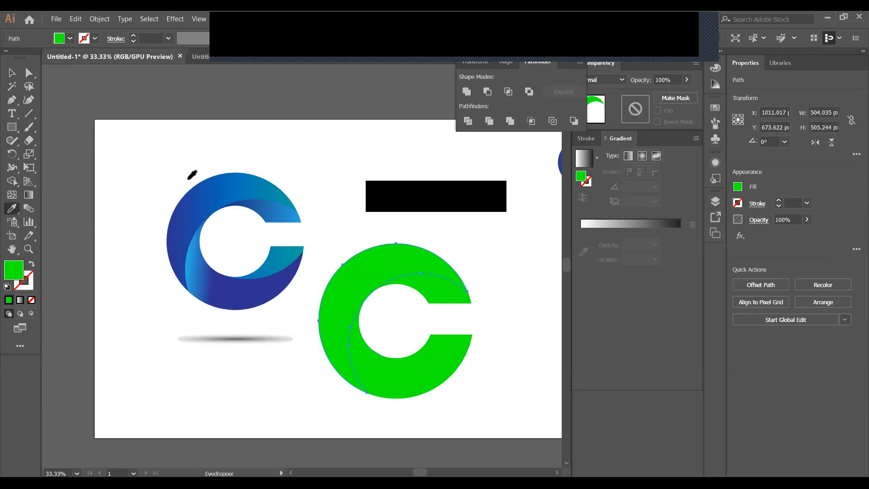
click(202, 199)
key(v)
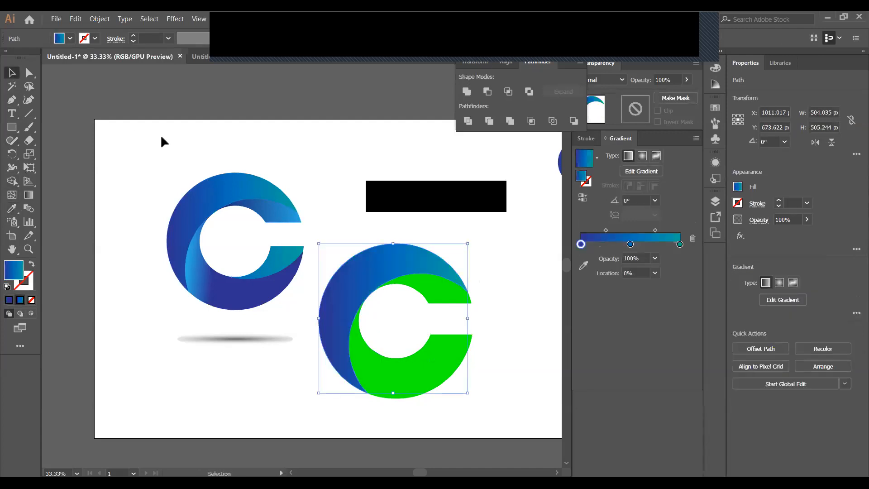
Apply the first C's gradient to the inner band and the lower band with the Eyedropper
click(450, 304)
click(11, 208)
click(286, 213)
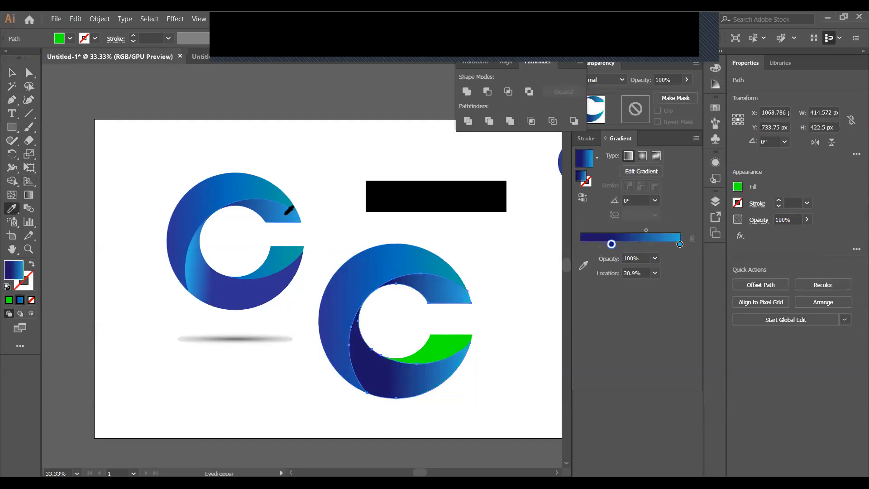
click(13, 74)
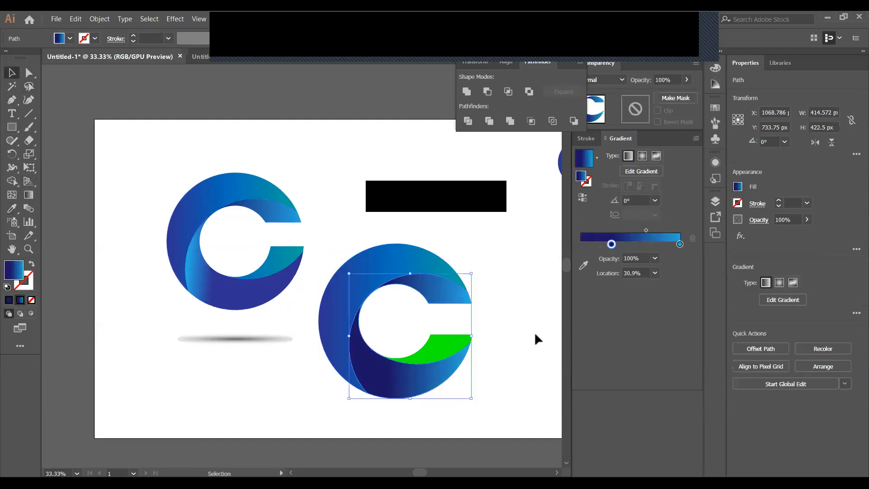
click(465, 344)
click(12, 208)
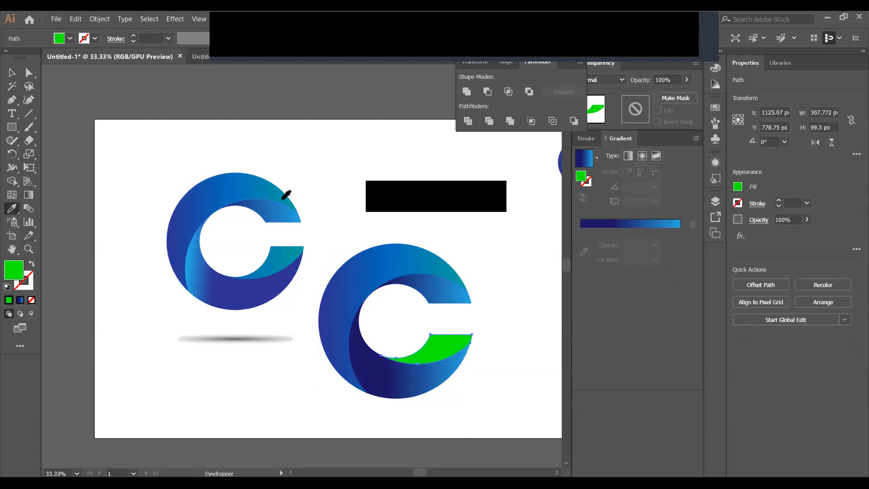
click(286, 195)
click(11, 75)
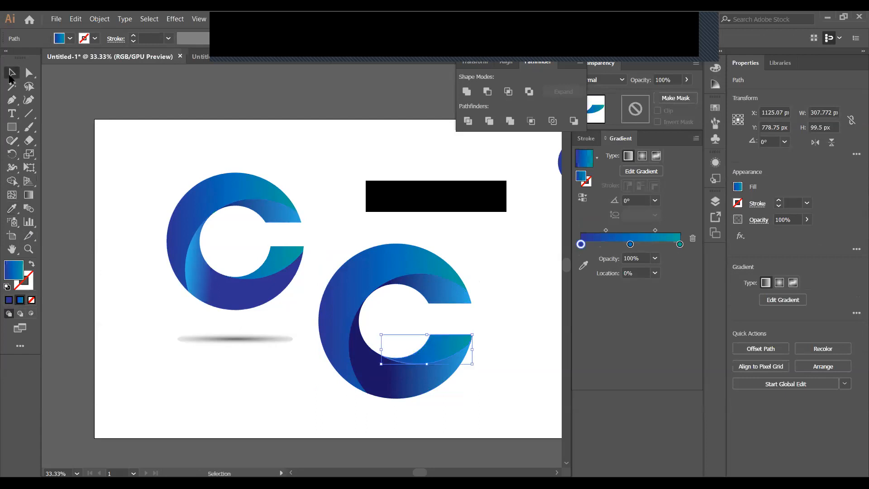
click(425, 213)
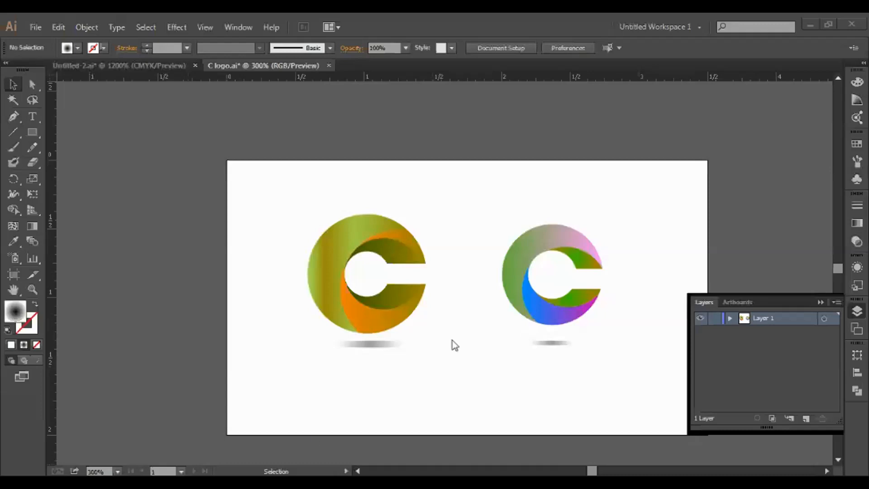
Drag the Layers panel up out of the way
drag(799, 302, 840, 206)
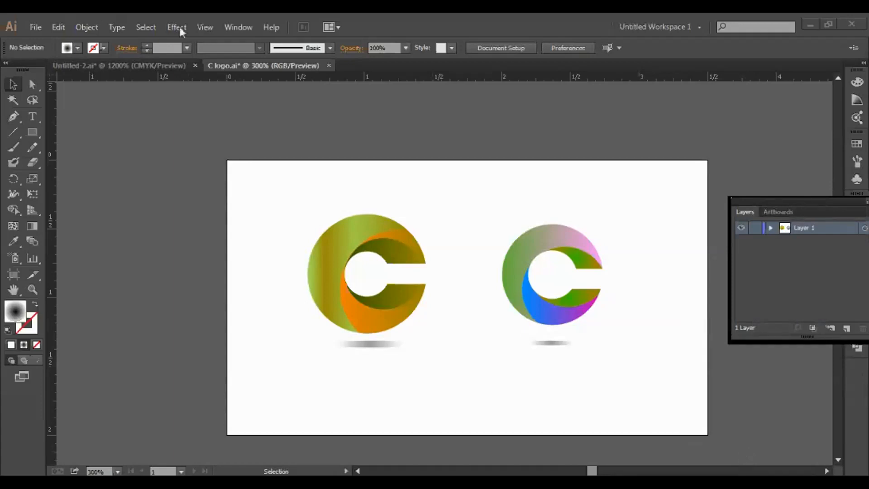
click(33, 132)
drag(34, 132, 87, 161)
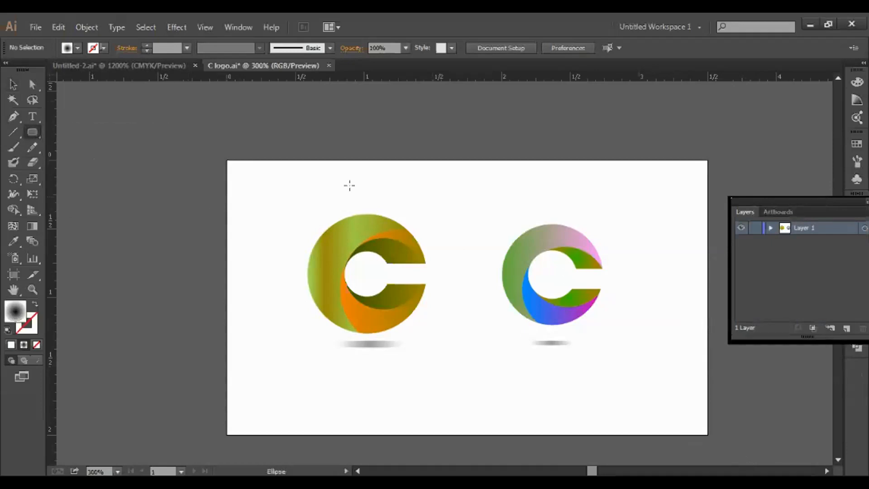
key(v)
Move the gold-orange C logo off the artboard to the left
drag(300, 184, 394, 295)
drag(332, 270, 94, 196)
click(388, 294)
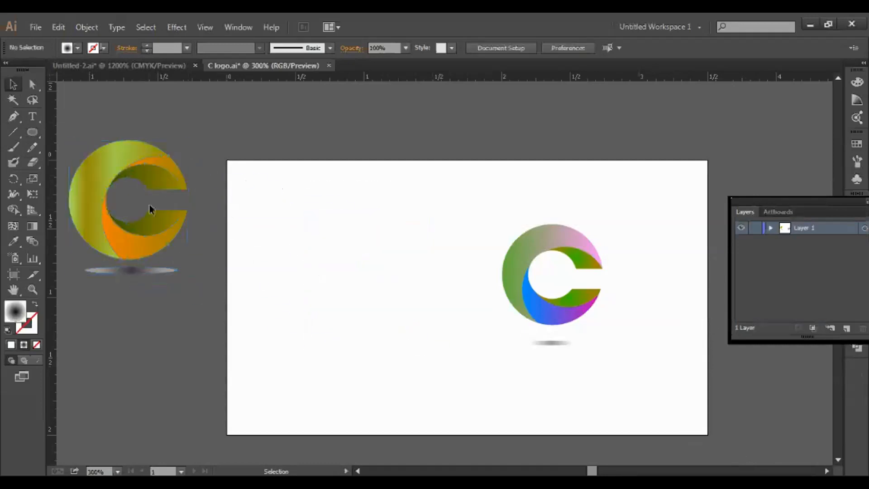
click(33, 132)
Draw a circle on the artboard's left and fill it red (#CC1247)
drag(290, 206, 398, 316)
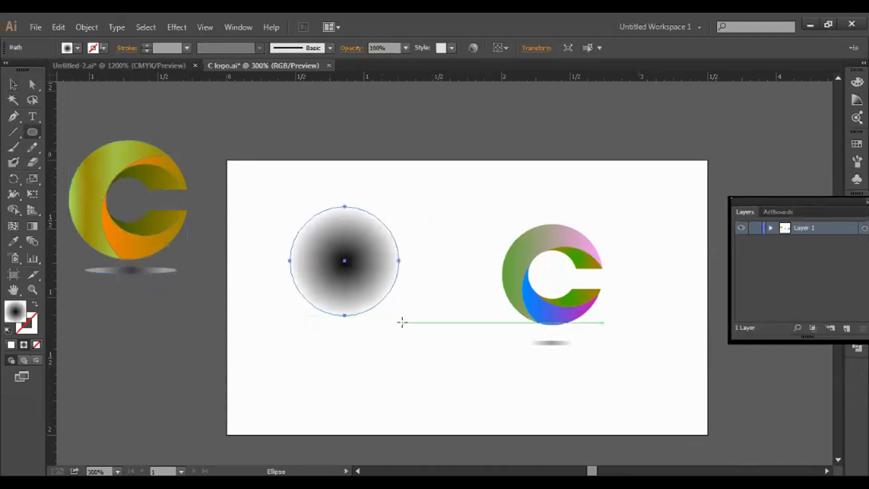
double_click(15, 312)
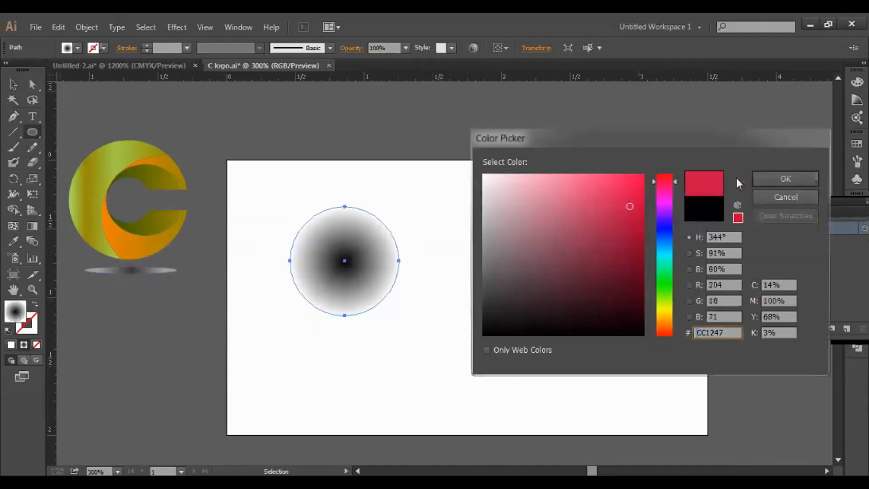
click(788, 173)
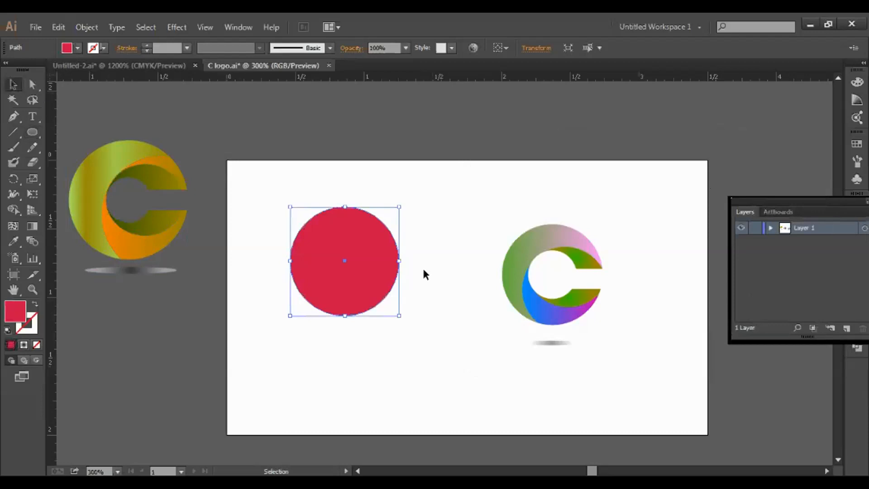
Make a smaller concentric copy of the red circle inside it and select that inner circle
key(a)
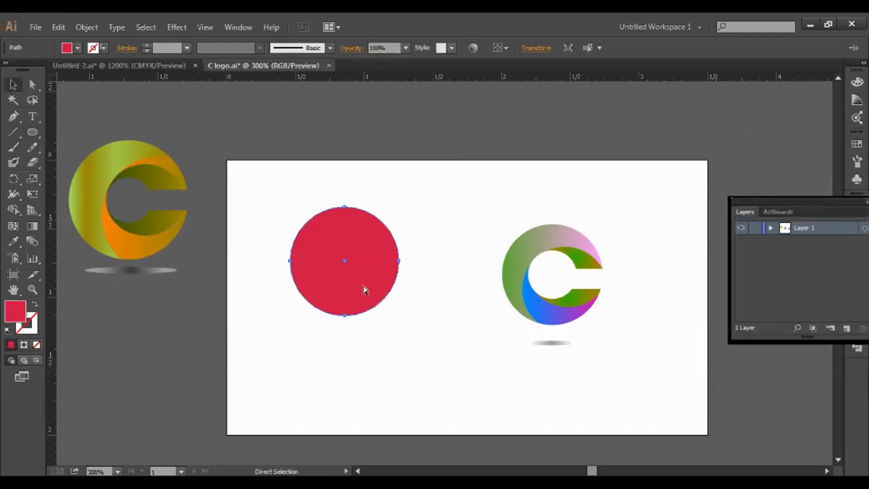
key(v)
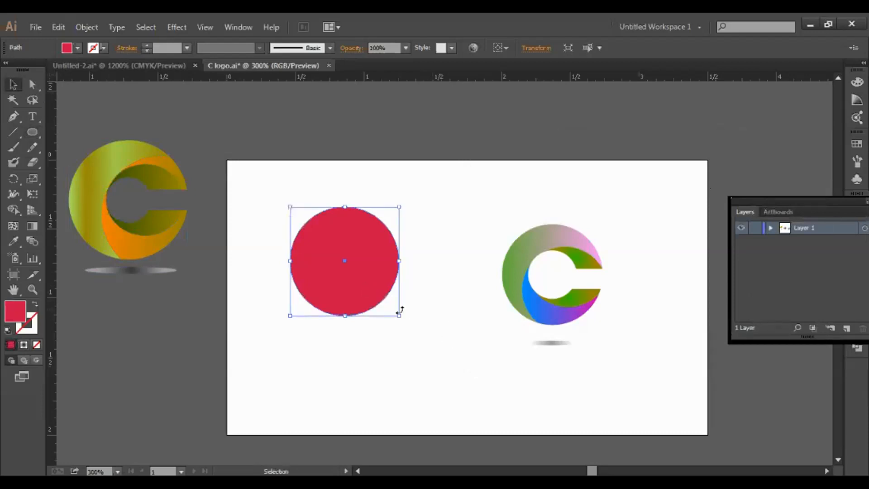
drag(398, 315, 371, 291)
click(423, 329)
click(342, 271)
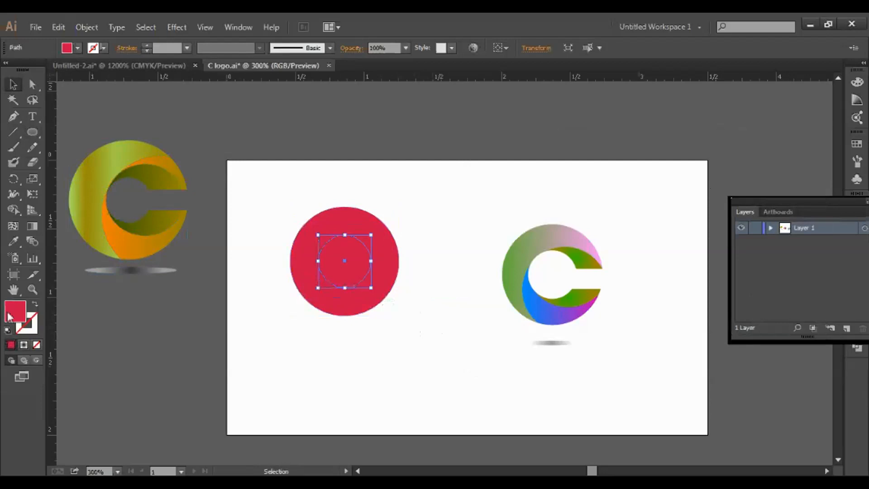
Fill the inner circle with solid blue using the colour picker
double_click(9, 317)
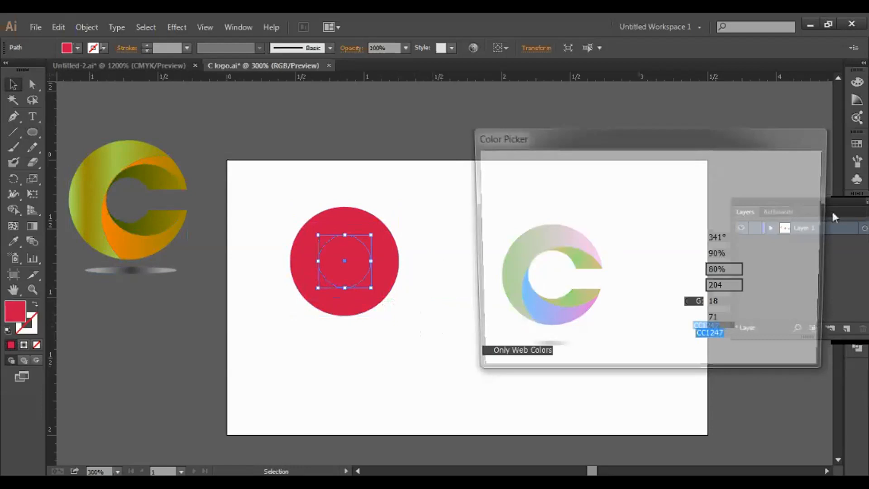
drag(784, 142, 502, 180)
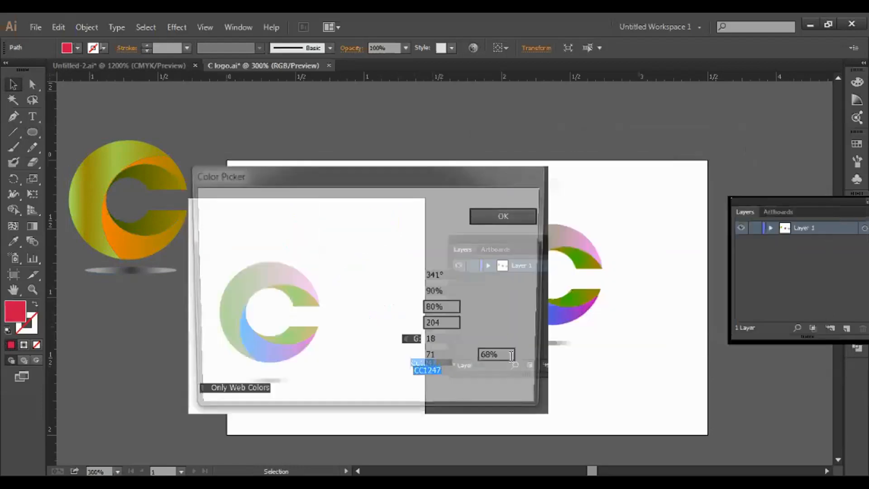
click(502, 217)
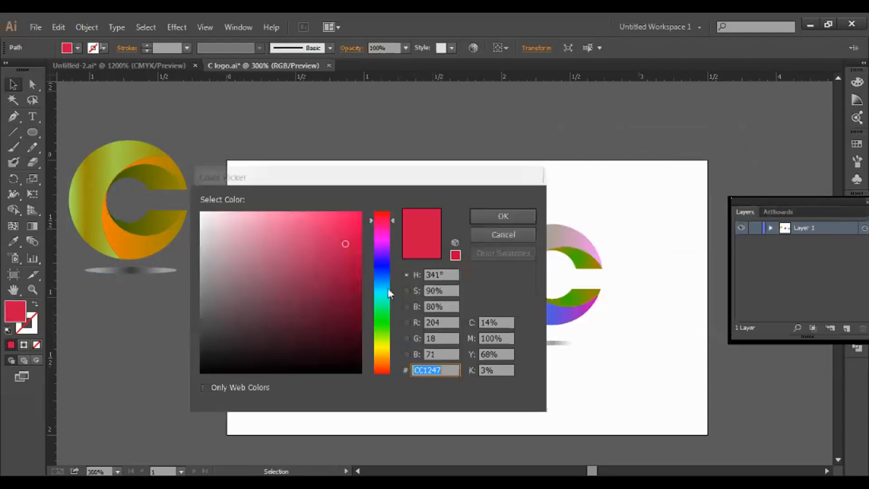
click(382, 275)
click(510, 219)
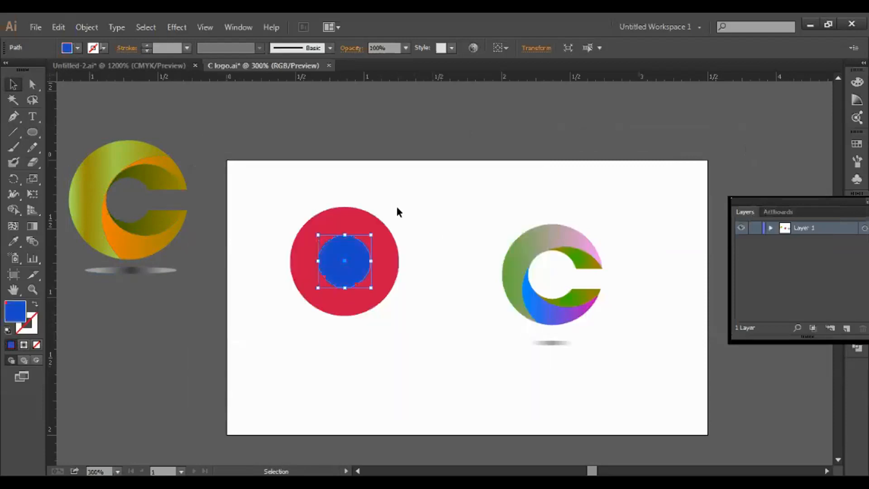
Select the circles one at a time with Direct Selection, ending on the red outer circle
key(l)
click(33, 85)
click(362, 311)
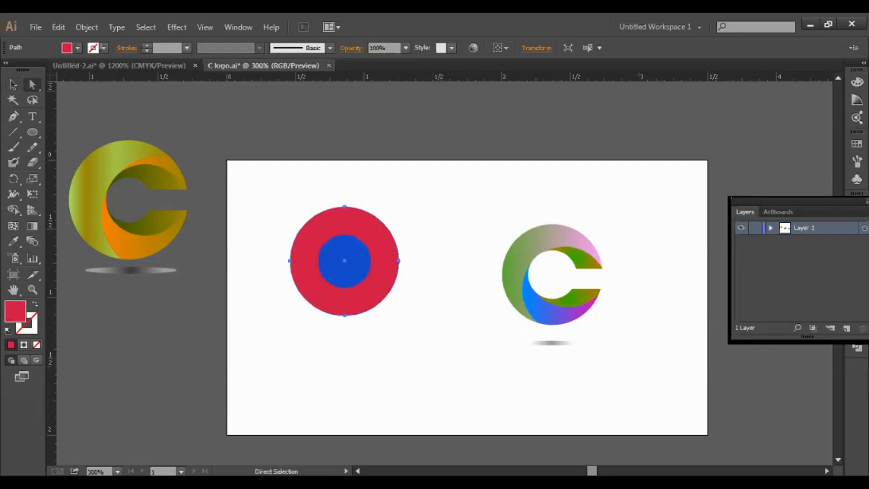
click(398, 355)
click(369, 301)
click(429, 339)
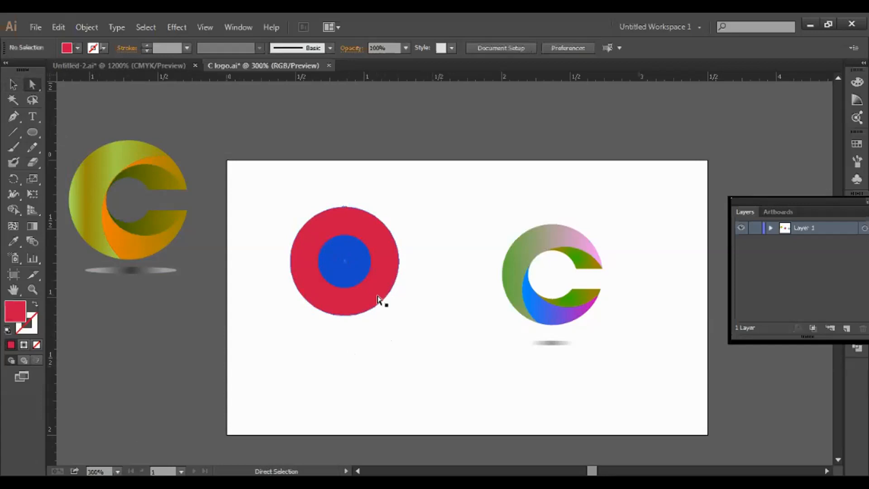
click(355, 270)
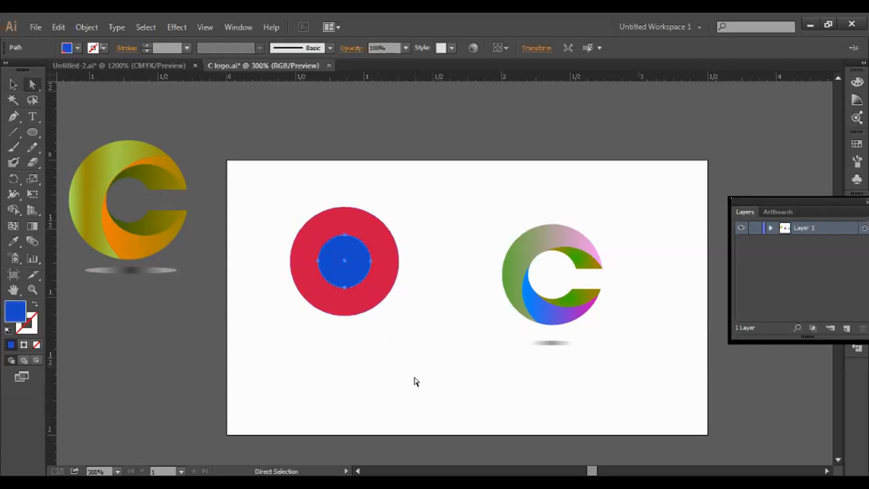
click(338, 375)
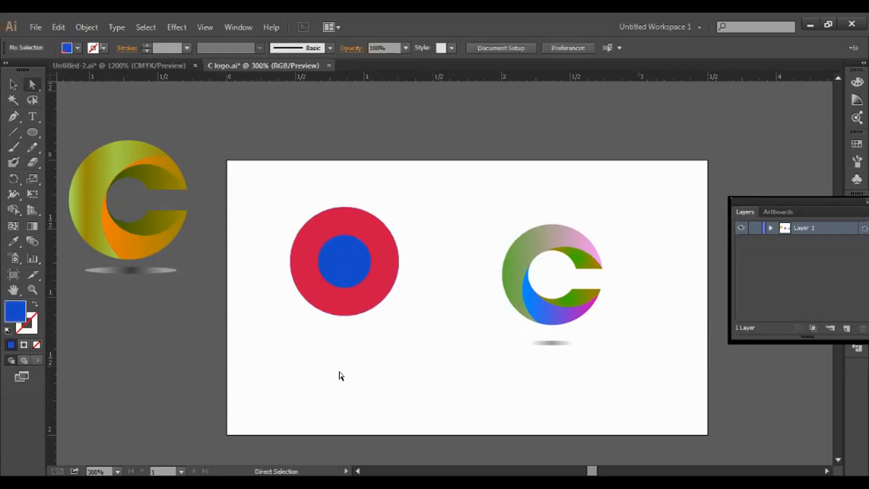
click(362, 308)
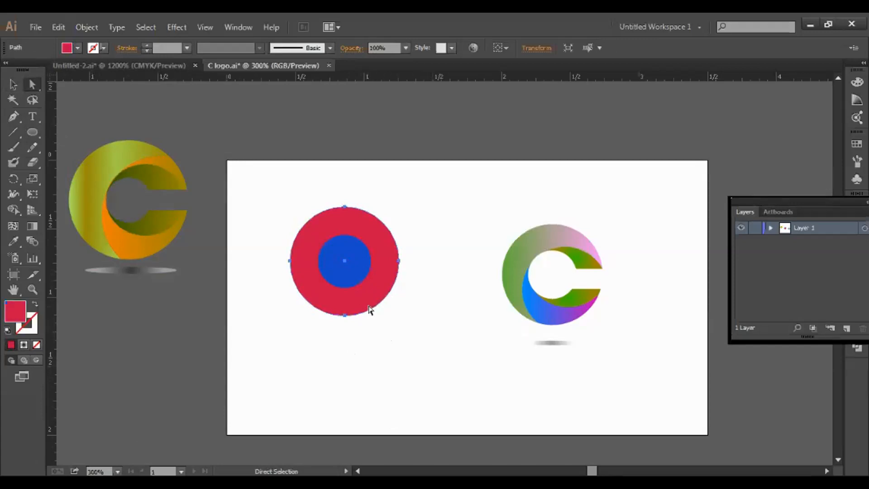
Alt-drag a copy of the circle down-right and set its fill to None
key(alt)
click(13, 85)
drag(367, 302, 442, 400)
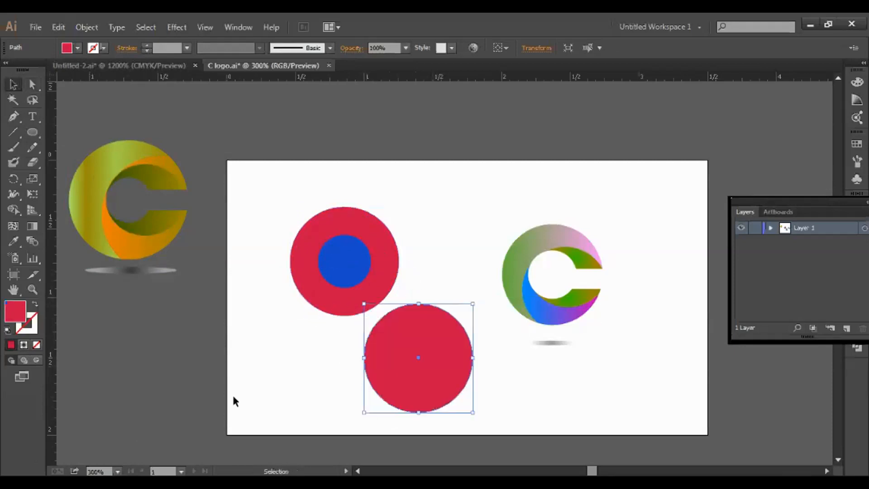
click(37, 345)
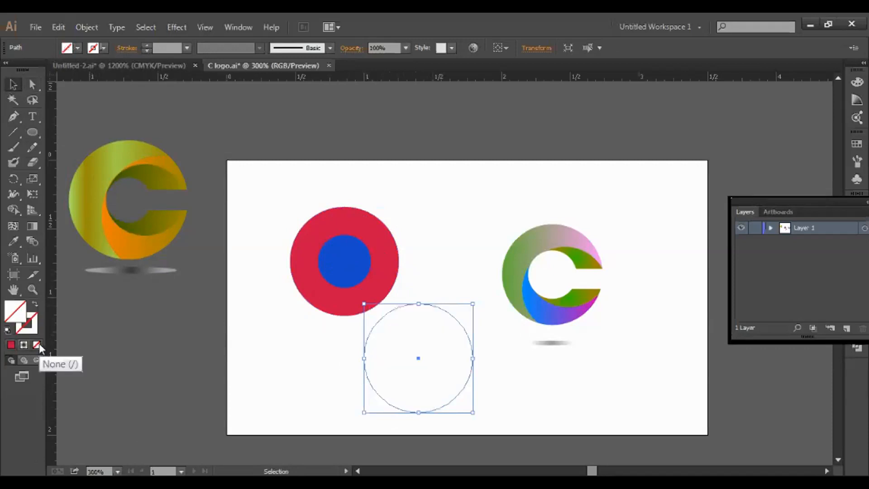
Set the copy's outline colour to black (000000)
click(32, 324)
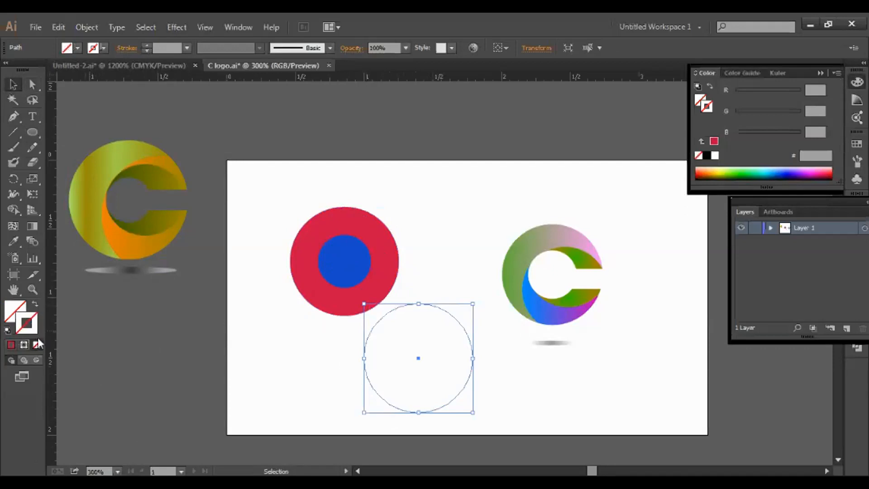
double_click(34, 332)
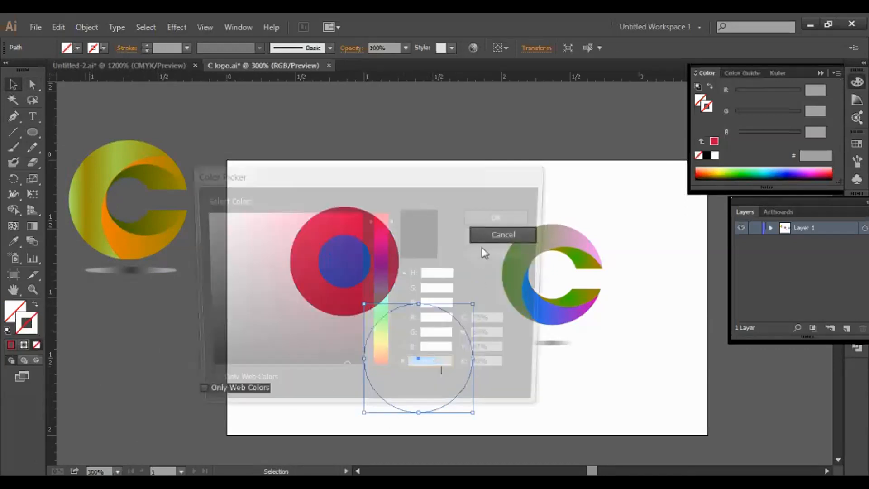
click(494, 236)
double_click(27, 334)
click(200, 371)
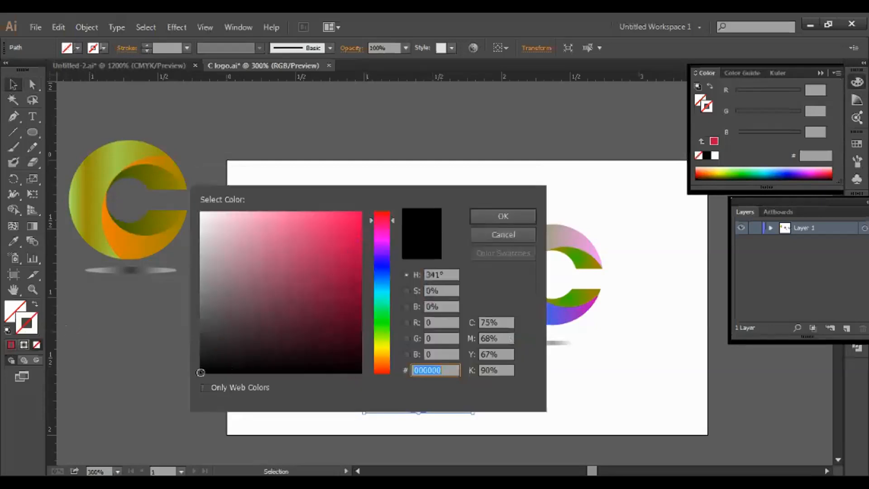
click(492, 216)
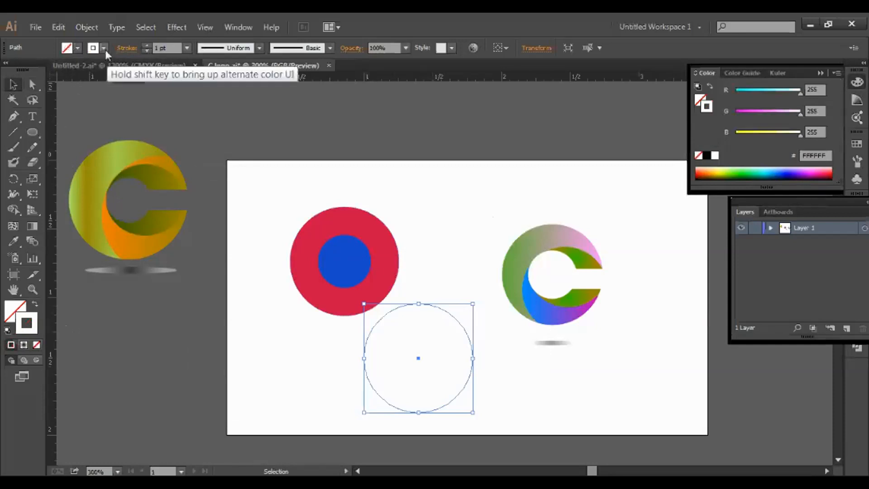
double_click(32, 325)
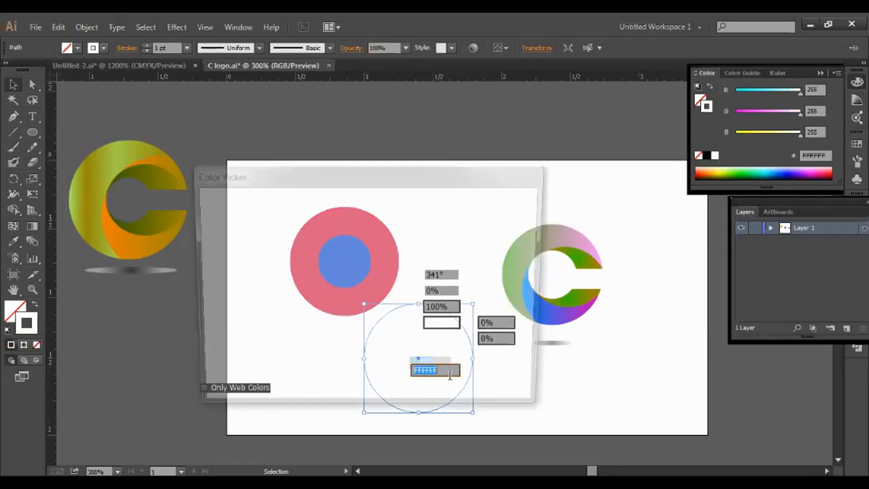
click(517, 241)
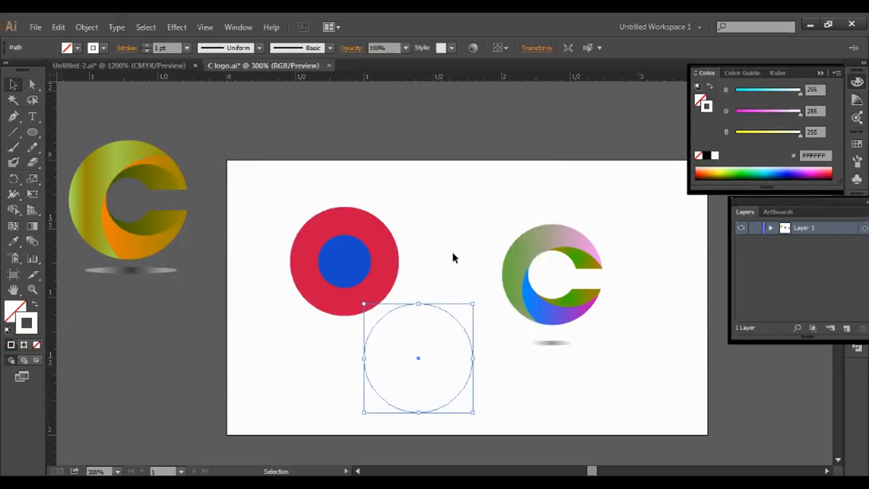
double_click(28, 330)
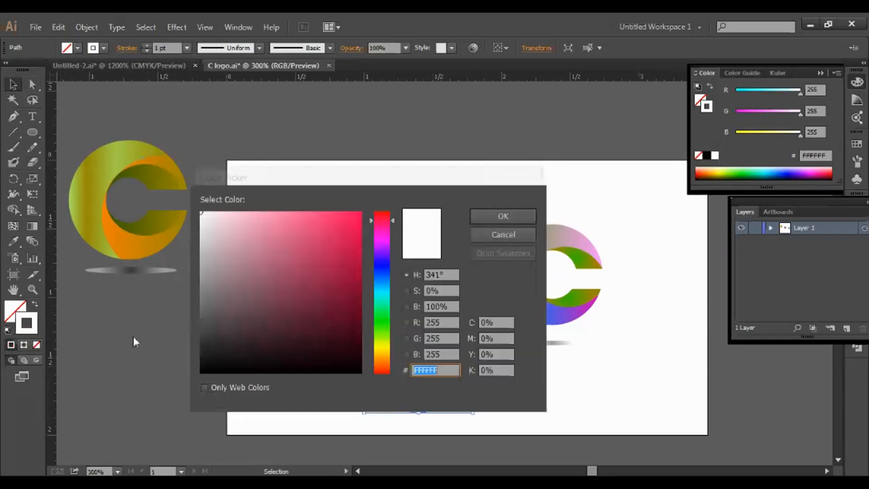
text(000000)
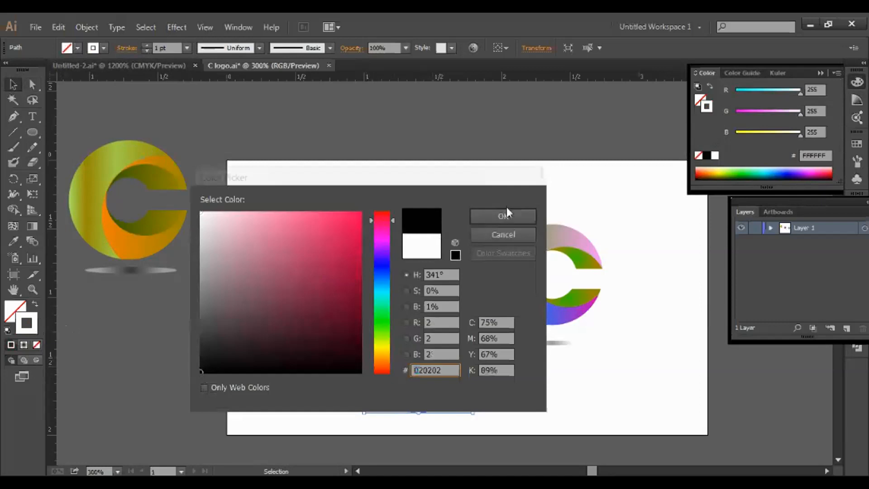
click(504, 216)
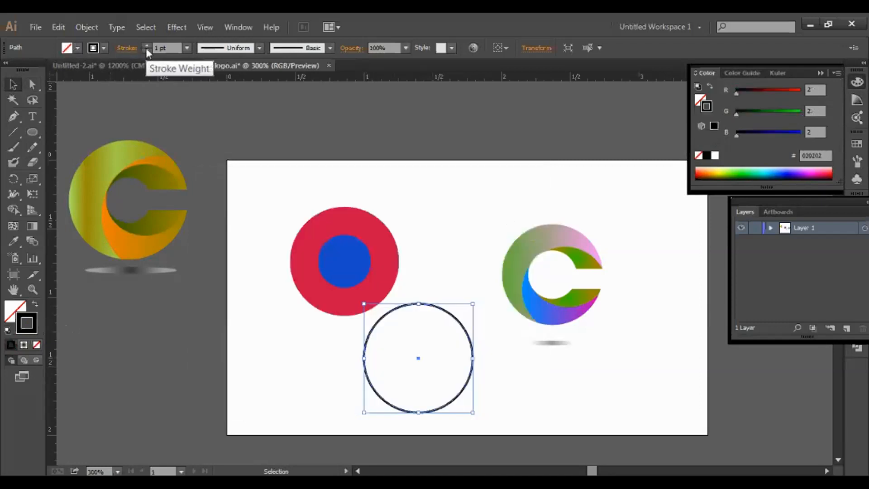
Move the outlined circle over the red one and duplicate it slightly lower
click(449, 235)
click(431, 306)
drag(432, 308, 387, 204)
click(457, 336)
mouse_move(405, 295)
mouse_down()
mouse_move(399, 326)
mouse_move(411, 286)
mouse_move(428, 361)
mouse_move(402, 322)
mouse_up()
Select the red, blue and both outlined circles, then show the Pathfinder panel
click(453, 369)
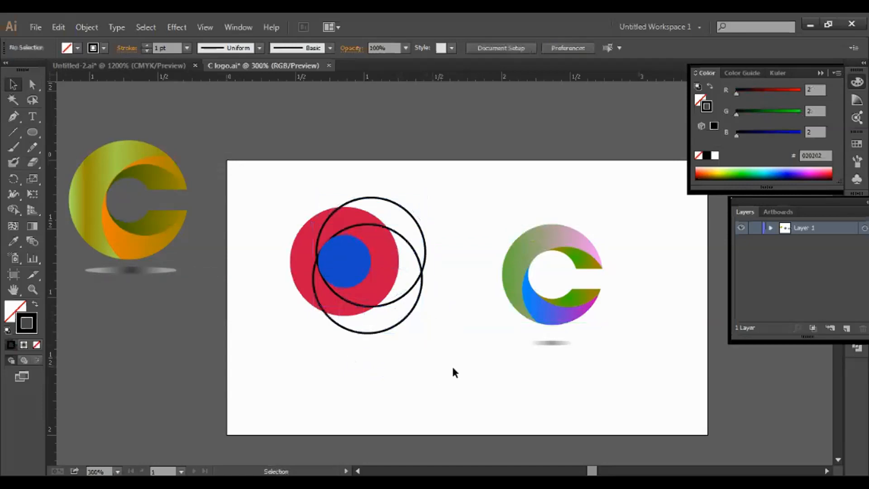
drag(272, 181, 447, 340)
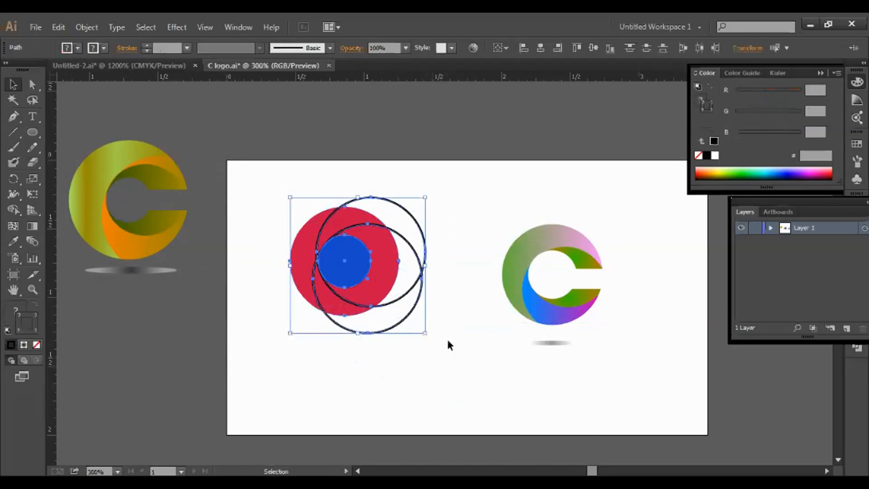
click(249, 27)
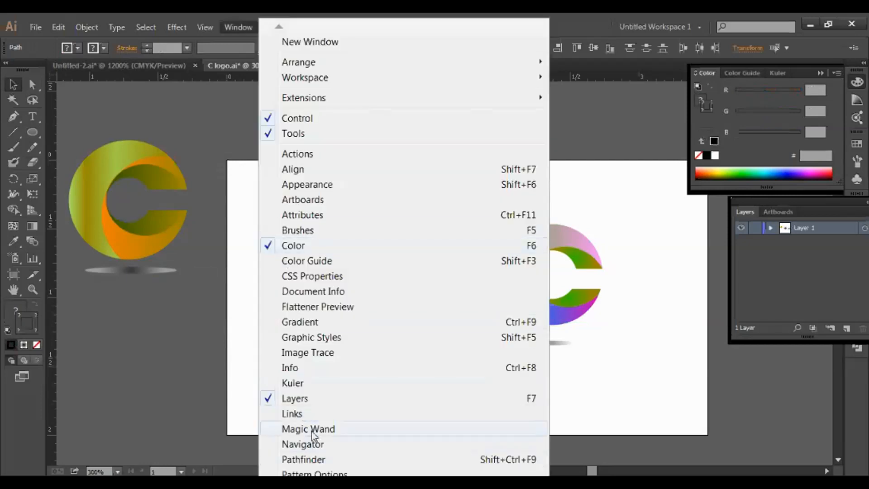
click(320, 460)
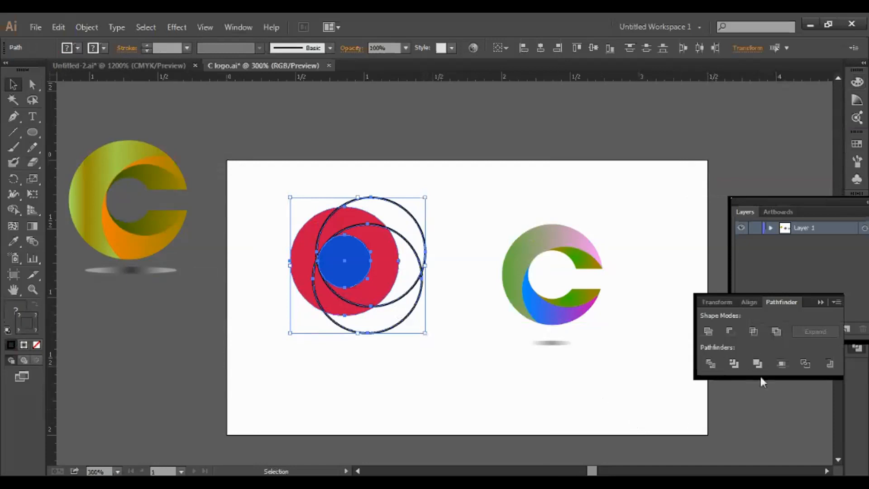
Divide the overlapping circles with Pathfinder, then test-move the pieces and undo
click(710, 365)
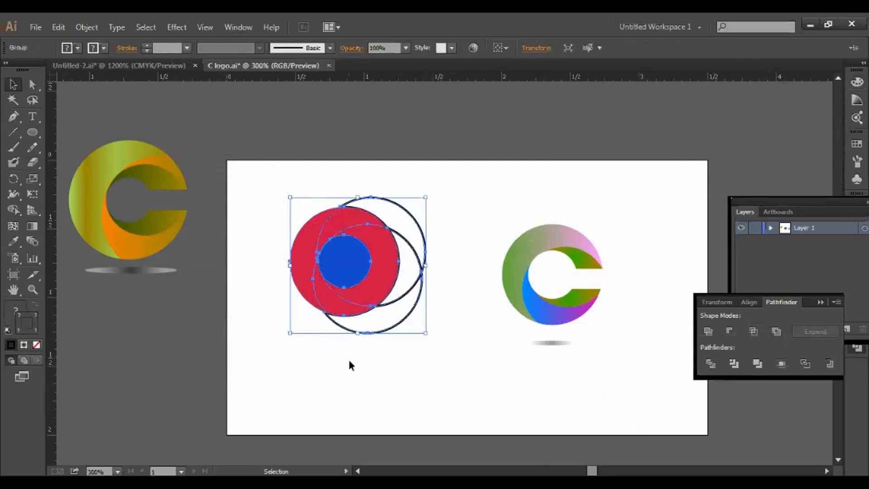
click(442, 365)
drag(314, 237, 289, 236)
right_click(296, 245)
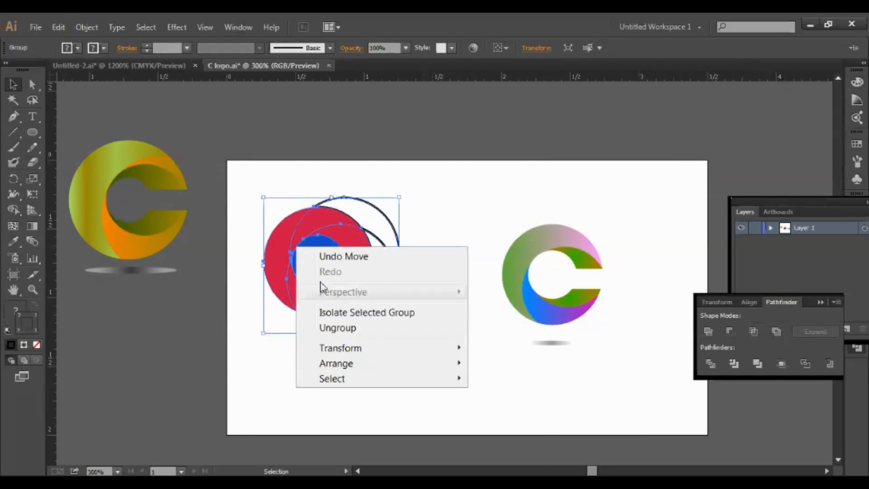
click(351, 336)
click(328, 319)
click(285, 255)
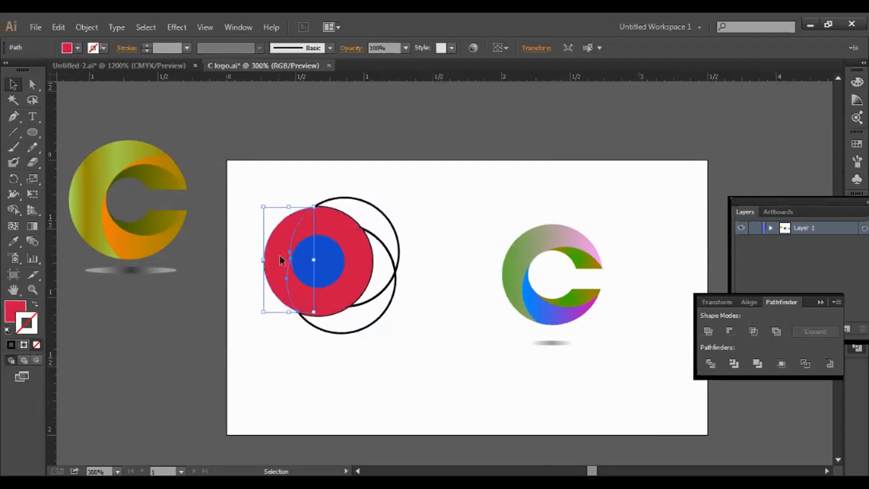
drag(280, 259, 265, 260)
click(324, 221)
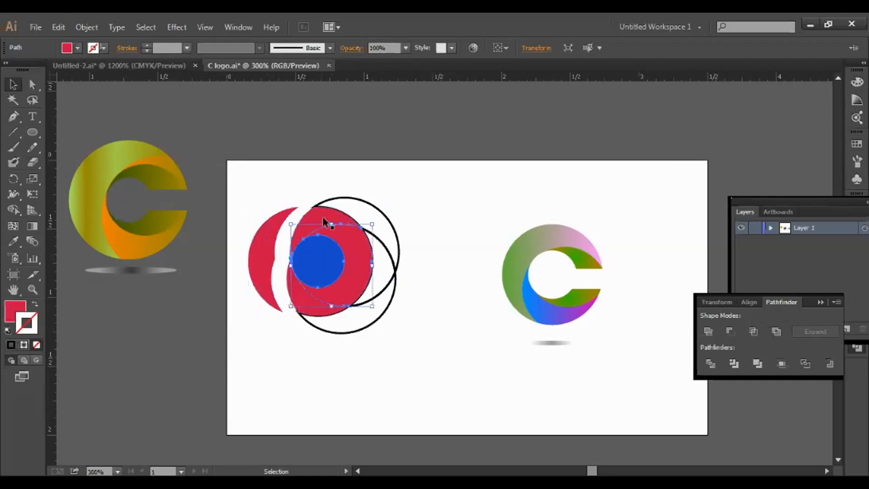
drag(324, 222, 325, 197)
key(ctrl+z)
key(ctrl+z)
key(ctrl+z)
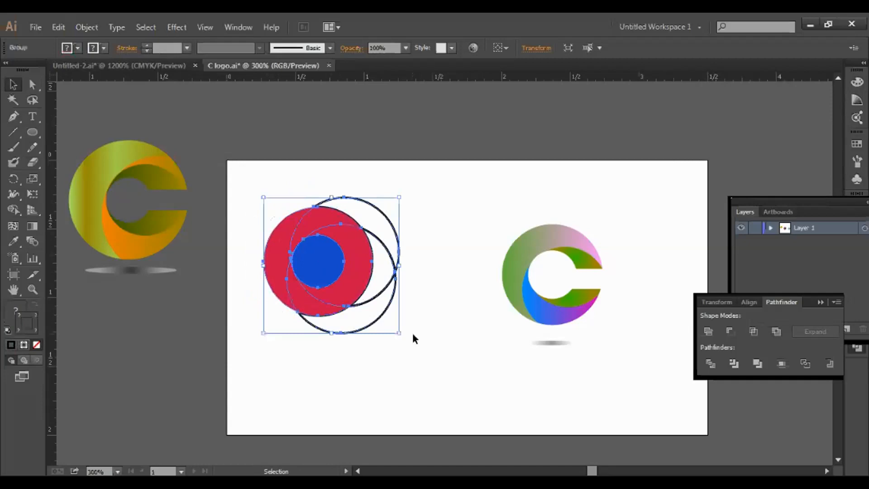
Ungroup the divided pieces and merge the two left red pieces into one
right_click(358, 254)
click(382, 336)
click(376, 363)
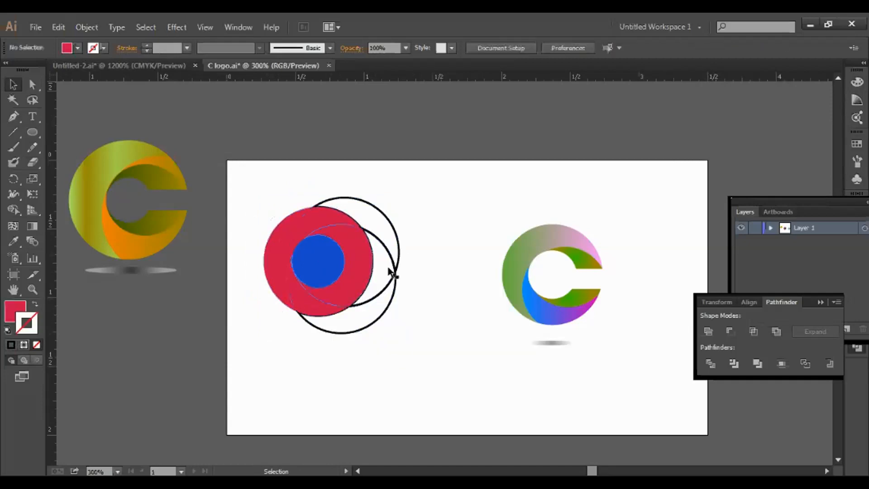
click(279, 239)
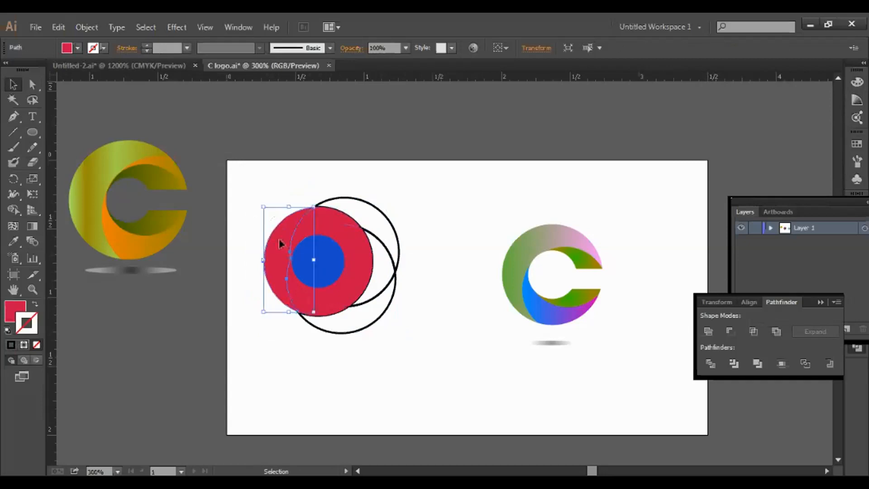
click(421, 250)
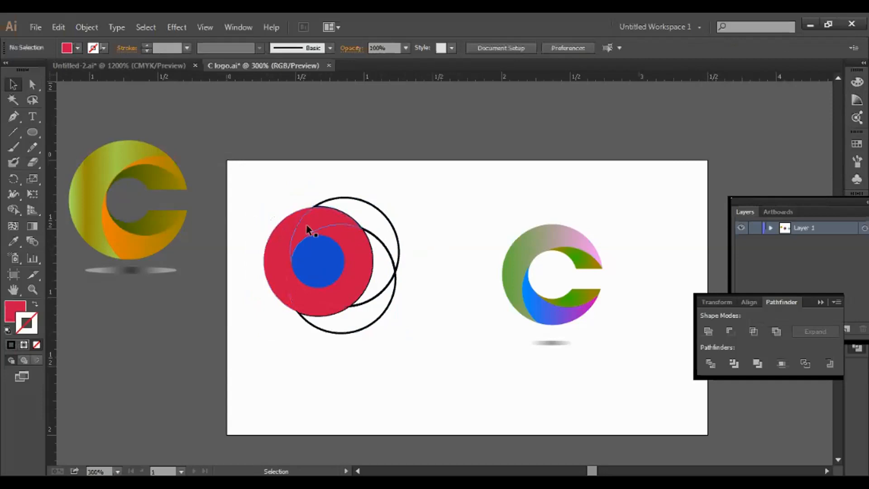
click(280, 249)
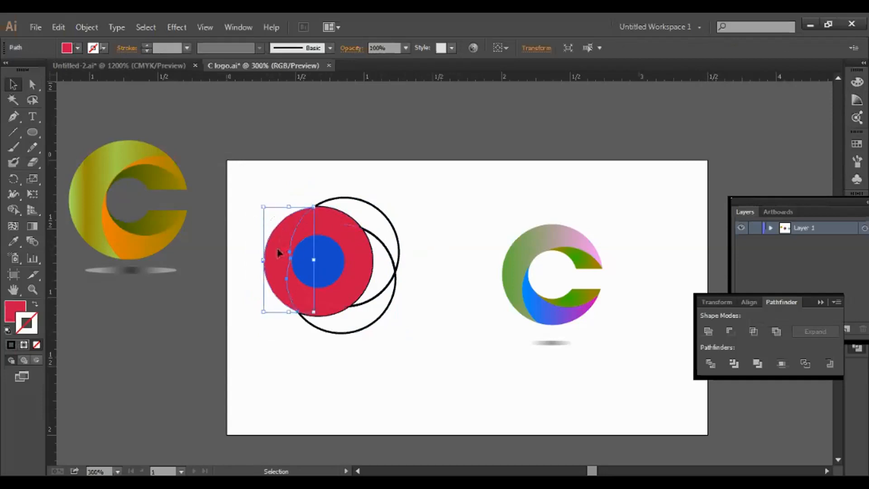
shift+click(334, 221)
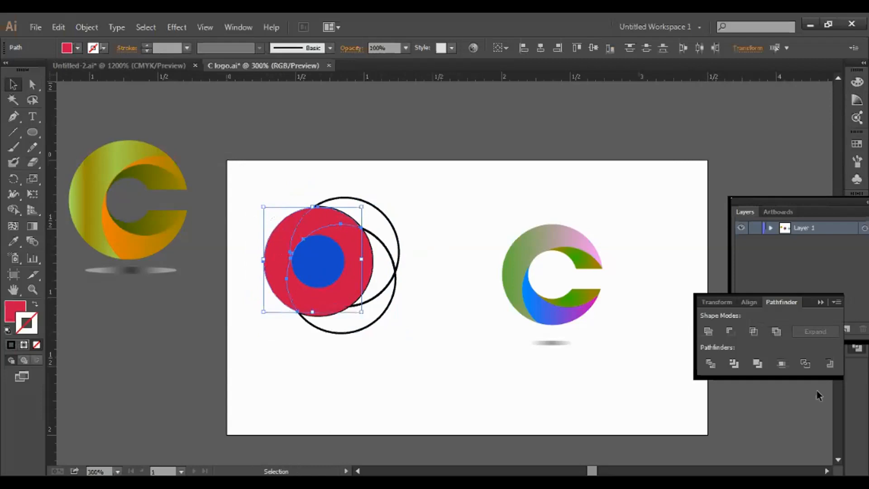
click(710, 335)
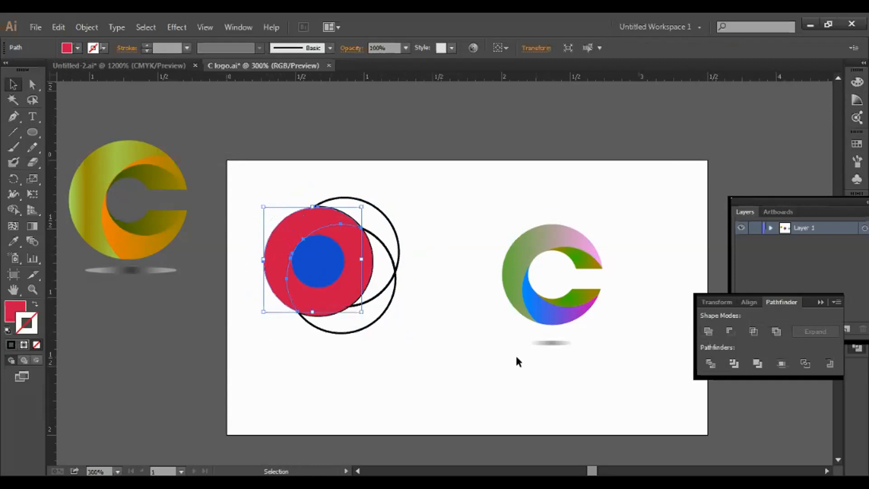
Delete the blue inner circle and an outlined crescent, leaving the red ring
click(390, 330)
click(308, 267)
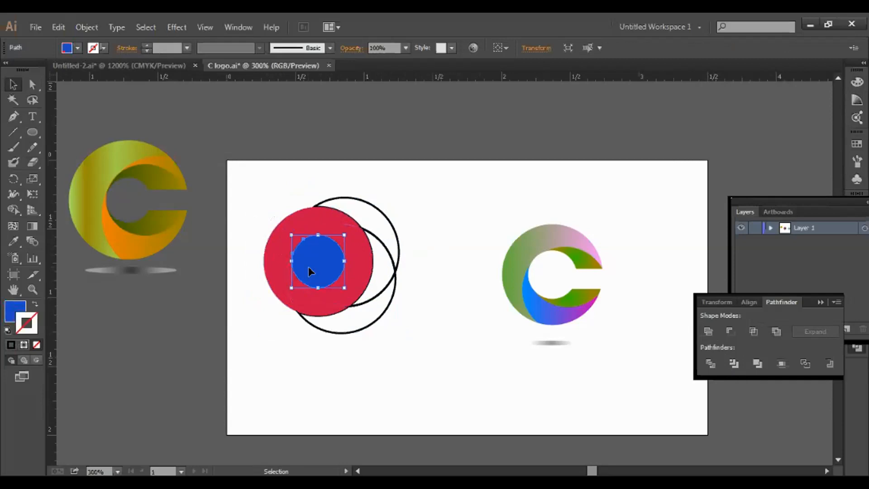
key(Delete)
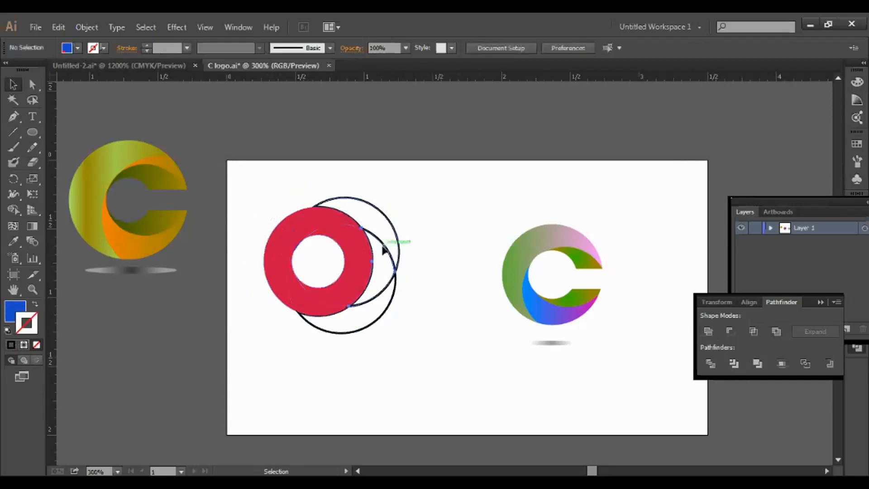
click(381, 245)
key(Delete)
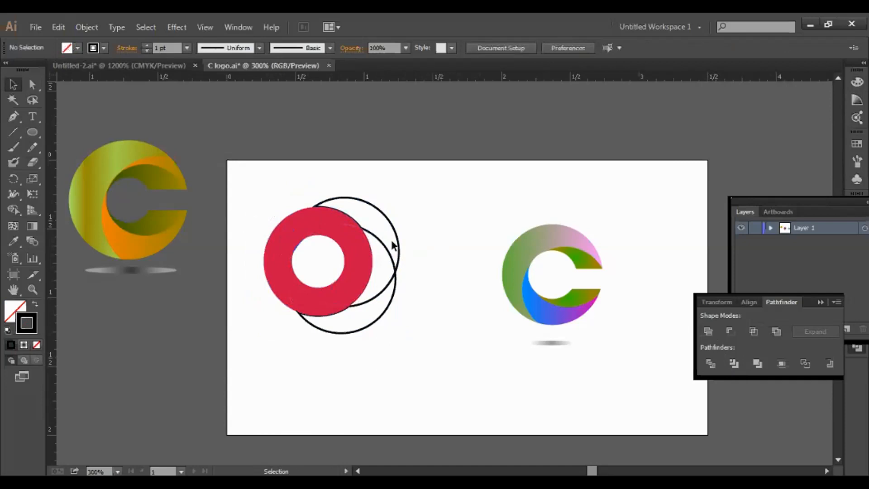
click(393, 249)
click(478, 337)
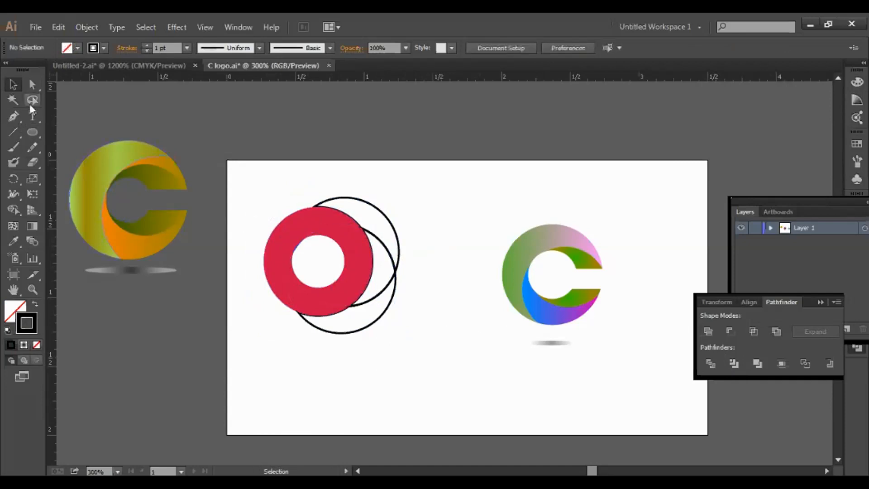
Draw a black, strokeless rectangle across the red ring's right side
drag(37, 132, 68, 131)
drag(337, 247, 407, 278)
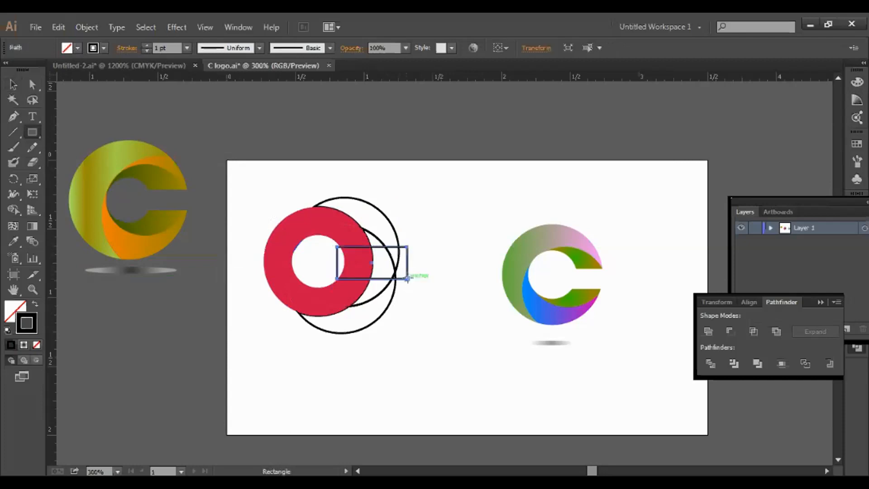
key(Down)
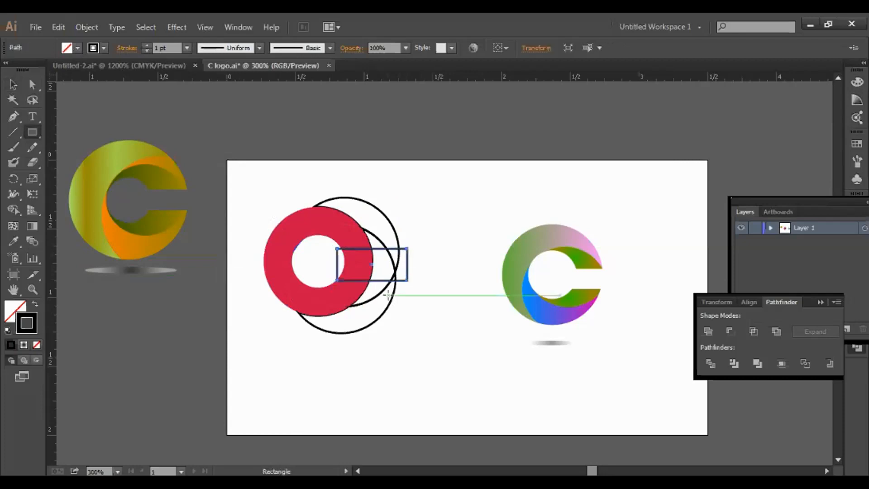
key(Left)
key(Left)
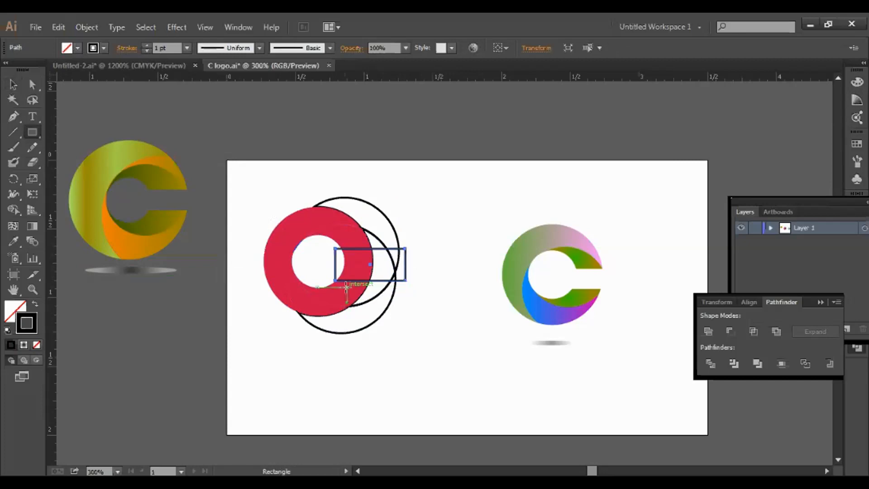
click(13, 310)
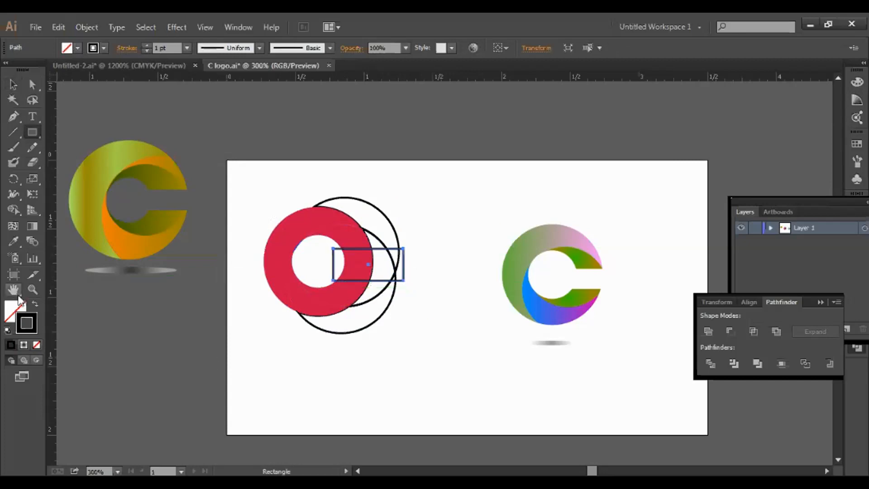
click(12, 344)
click(32, 330)
click(36, 345)
Divide the rectangle and ring with Pathfinder, ungroup, and delete the black pieces to open the ring
click(13, 84)
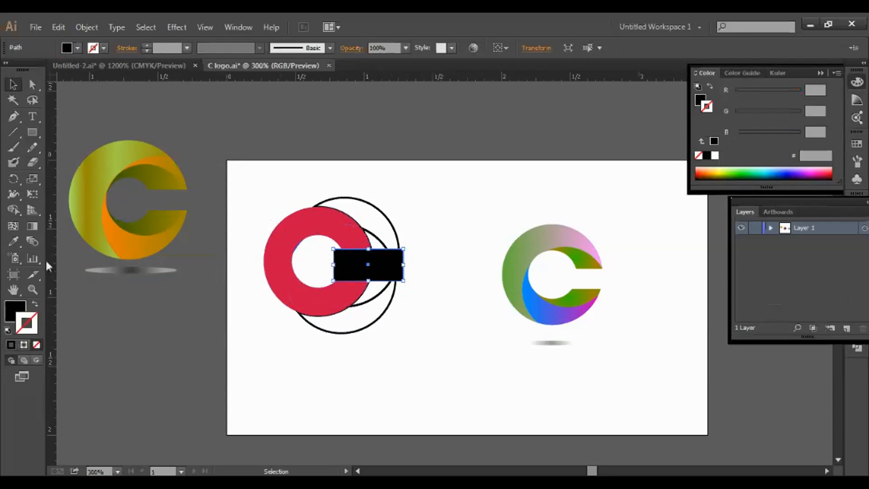
shift+click(340, 297)
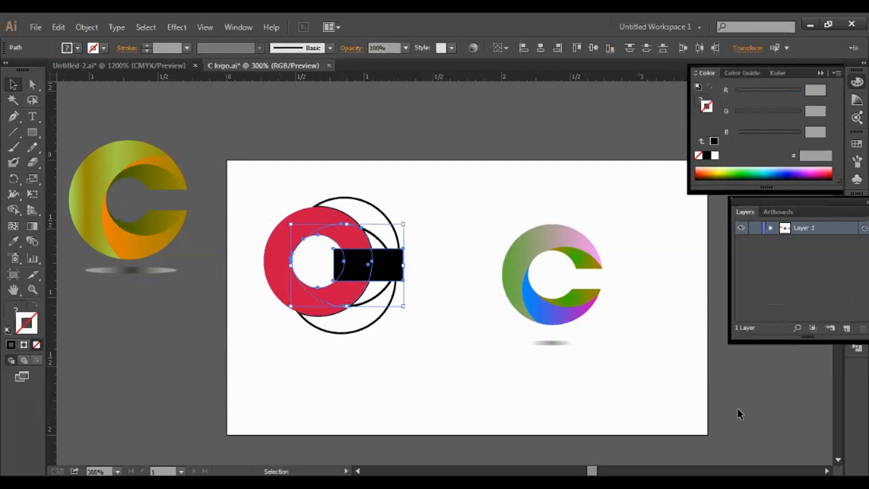
click(856, 348)
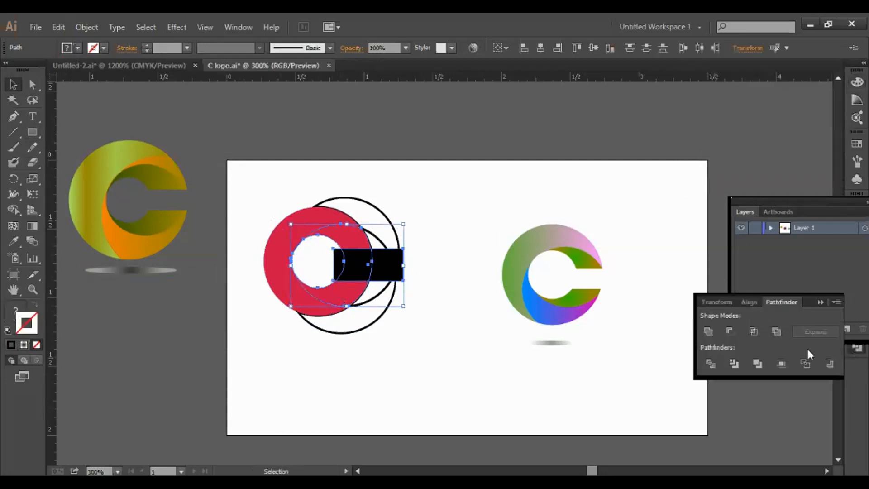
click(713, 365)
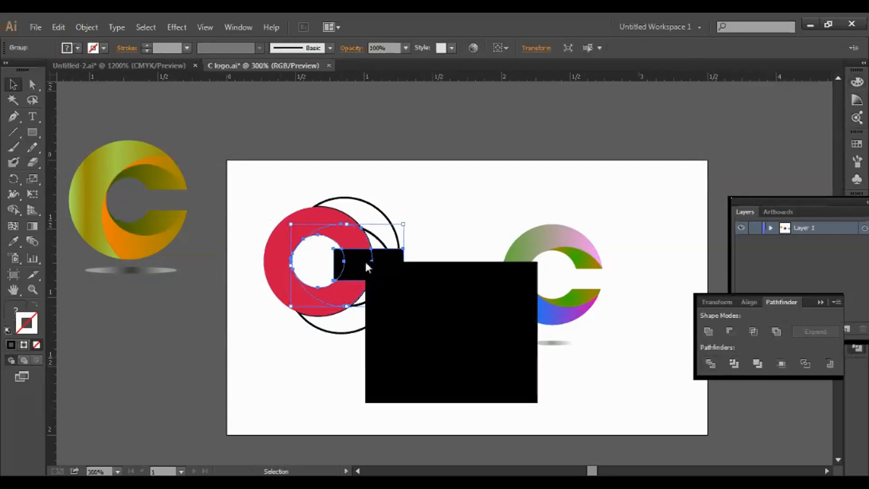
click(403, 344)
click(389, 372)
click(402, 271)
key(Delete)
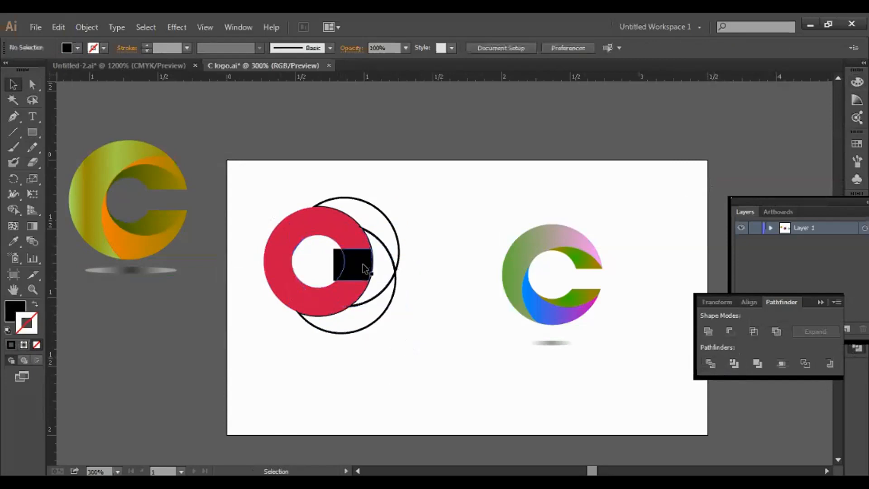
click(362, 263)
key(Delete)
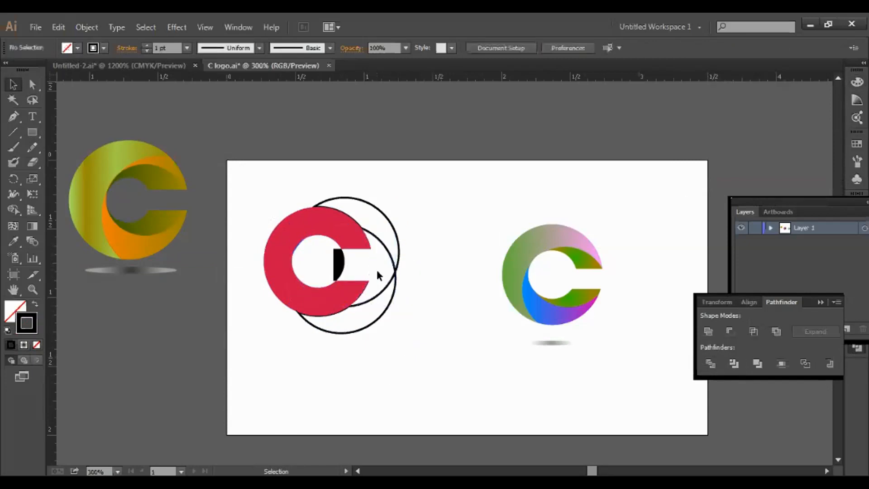
Delete the small black leftover inside the C and select the C's inner piece
click(339, 272)
key(Delete)
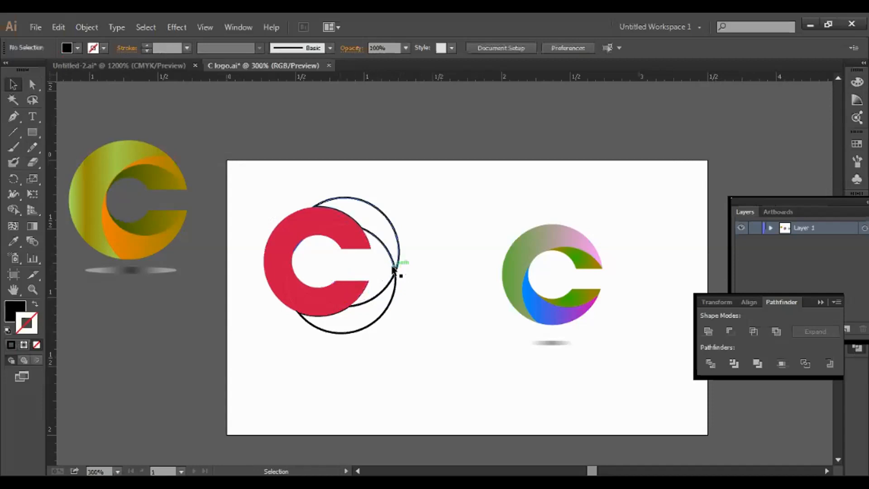
click(295, 256)
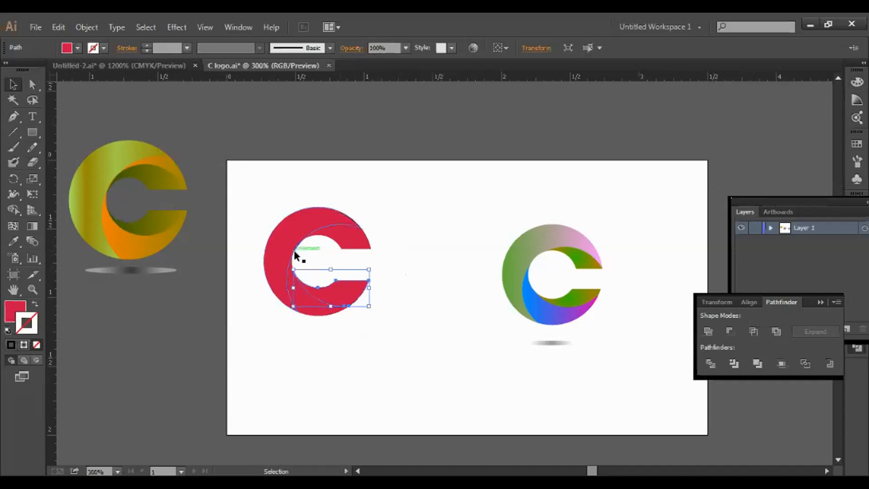
click(295, 256)
Bring up the Gradient panel from the right dock
drag(830, 205, 782, 347)
click(790, 307)
click(860, 227)
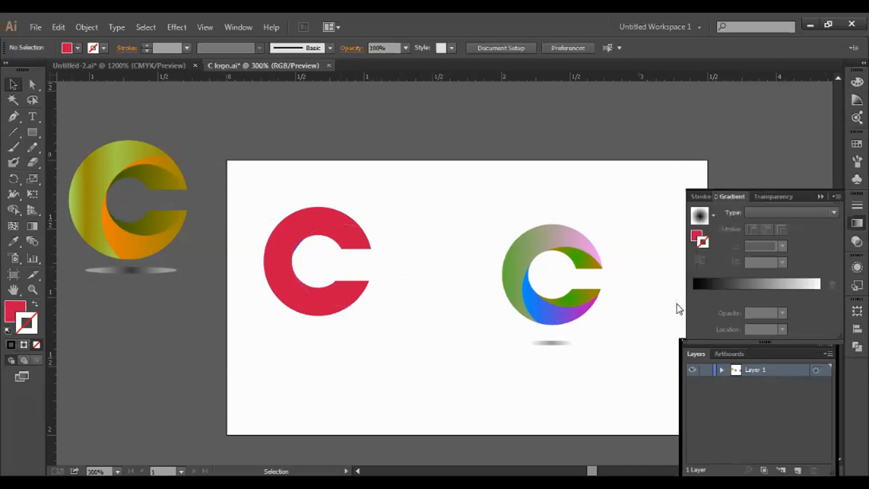
Try a radial gradient on the C with an olive left stop
click(700, 218)
click(712, 216)
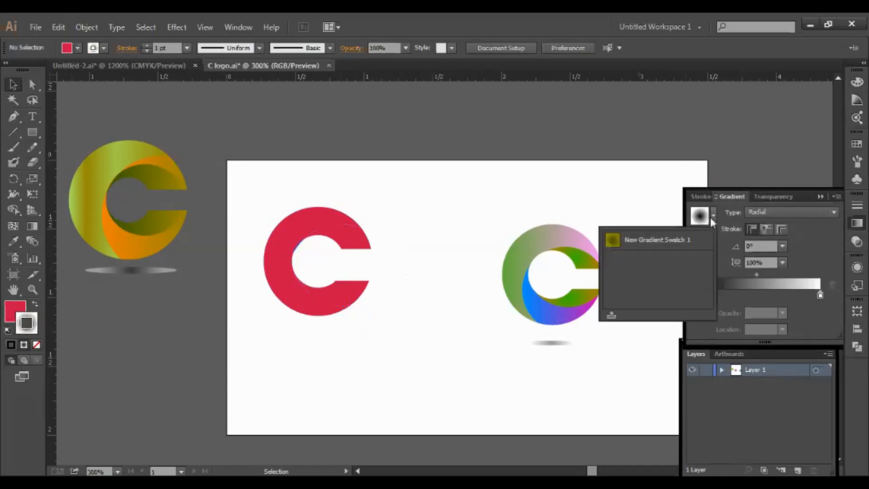
click(277, 251)
click(713, 218)
click(713, 218)
click(694, 295)
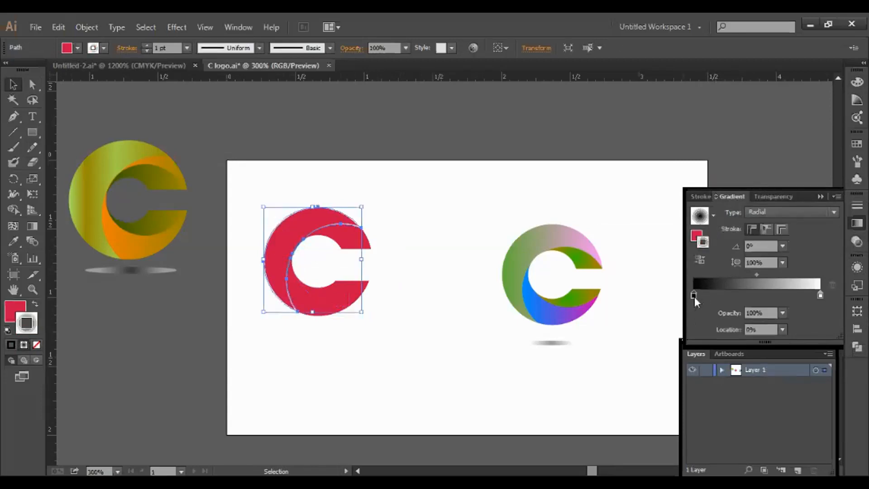
double_click(693, 294)
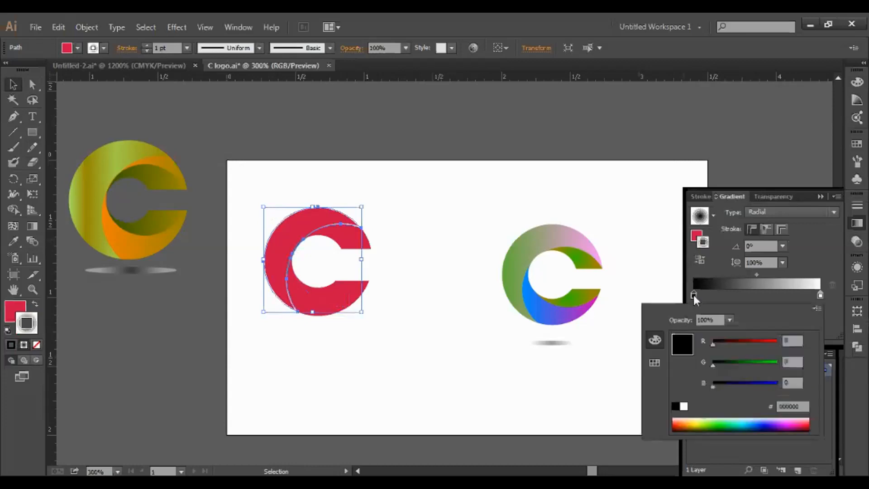
click(715, 424)
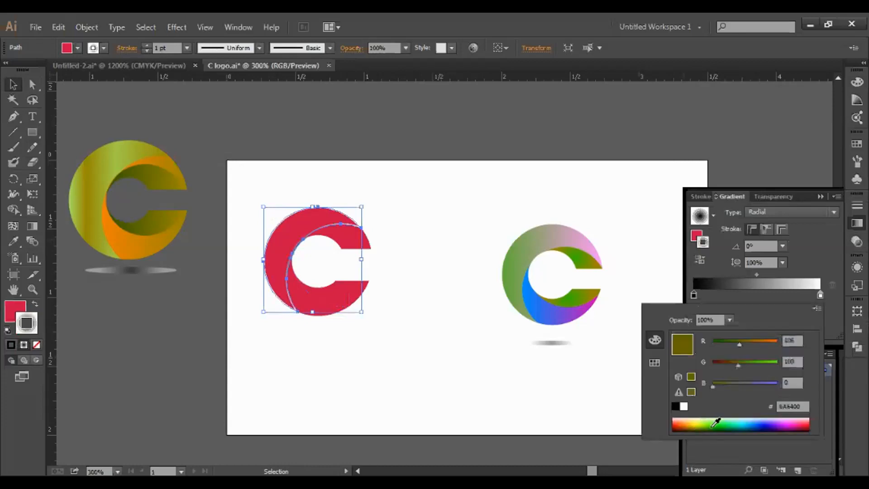
Remove the crescent's stroke and give its fill a radial gradient
click(78, 324)
click(37, 345)
click(15, 311)
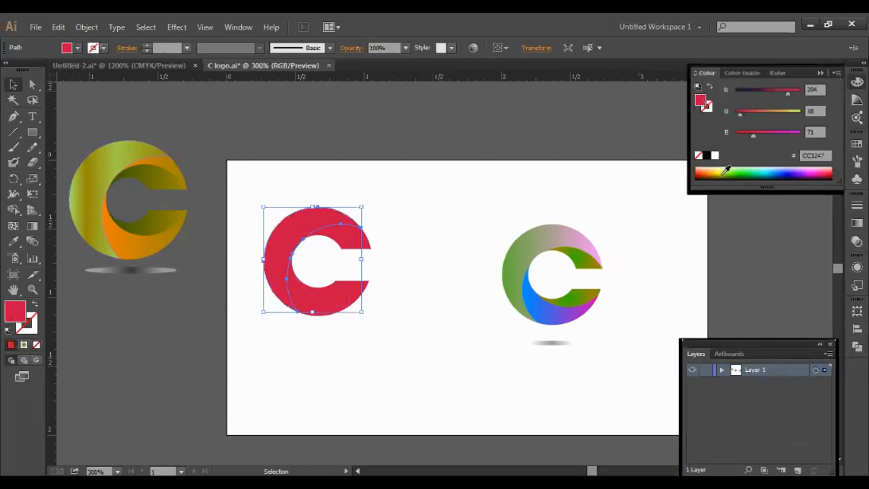
click(742, 171)
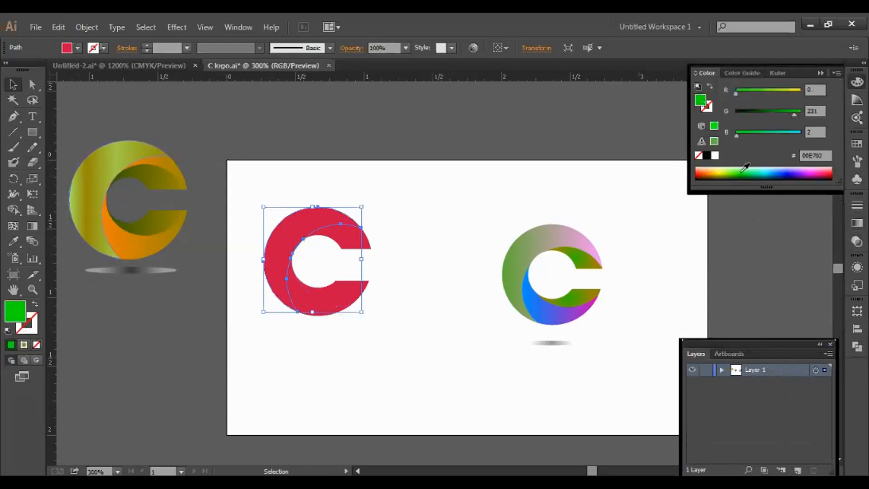
click(857, 222)
click(731, 288)
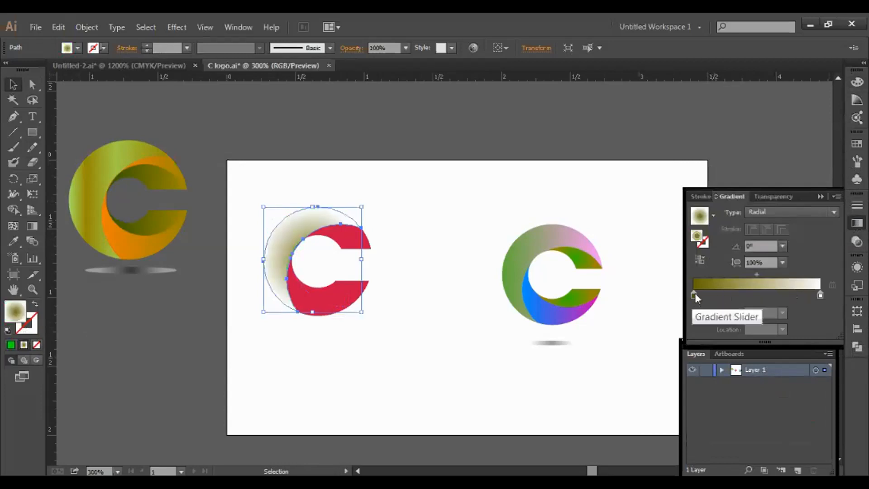
Make the crescent's gradient linear from cyan to purple (A071FF), right stop at about 79%
drag(820, 294, 794, 295)
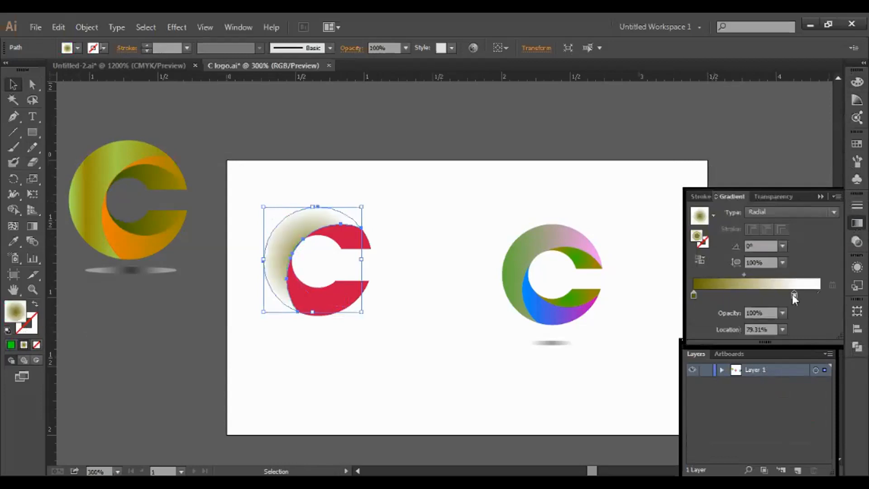
double_click(694, 295)
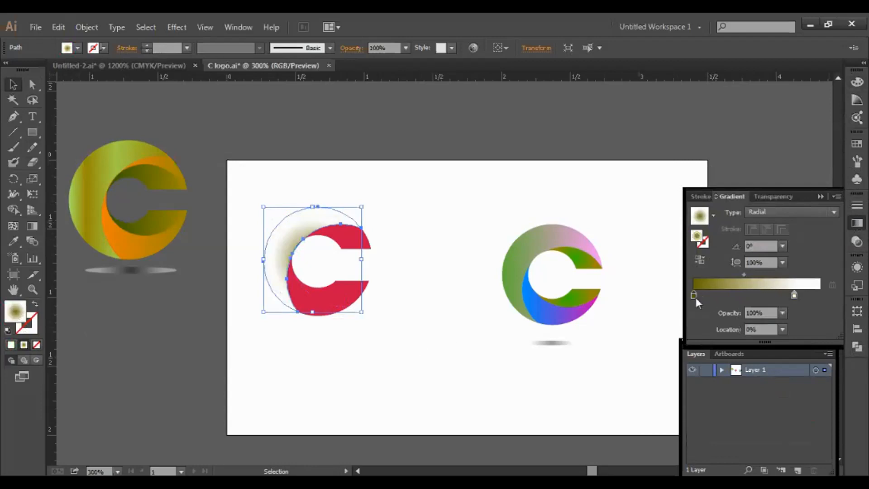
drag(701, 418, 749, 418)
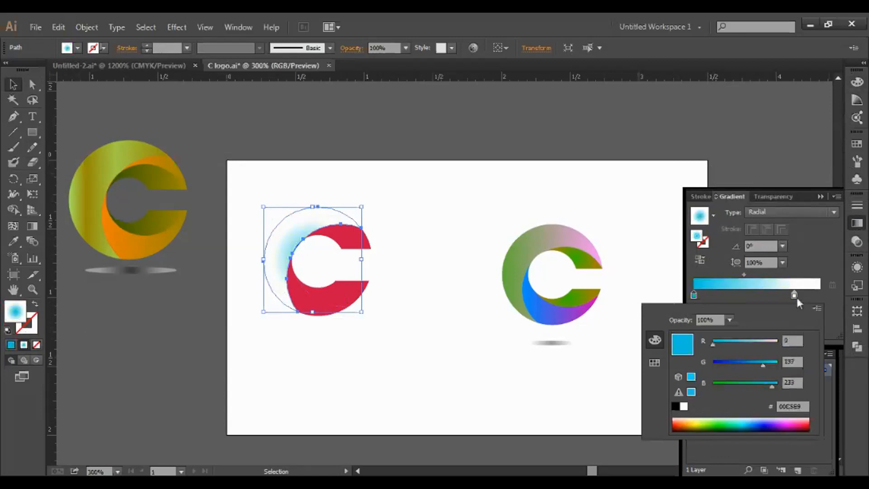
click(796, 297)
click(813, 210)
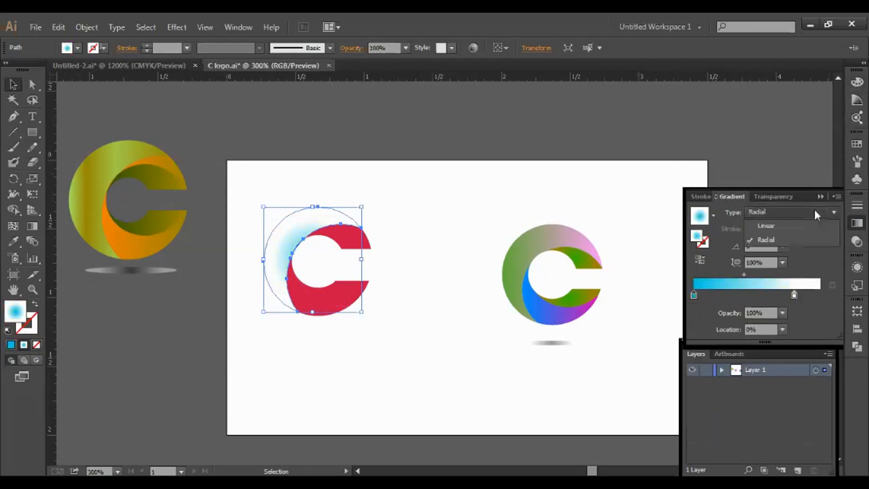
click(775, 223)
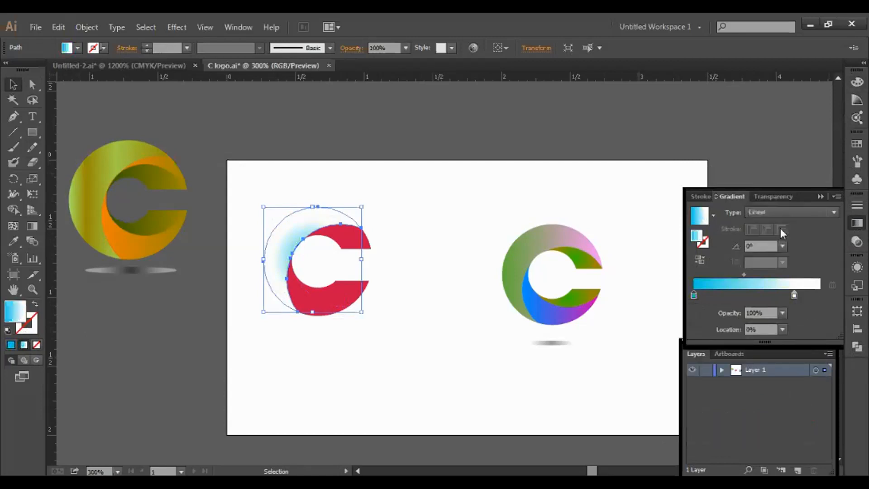
click(794, 296)
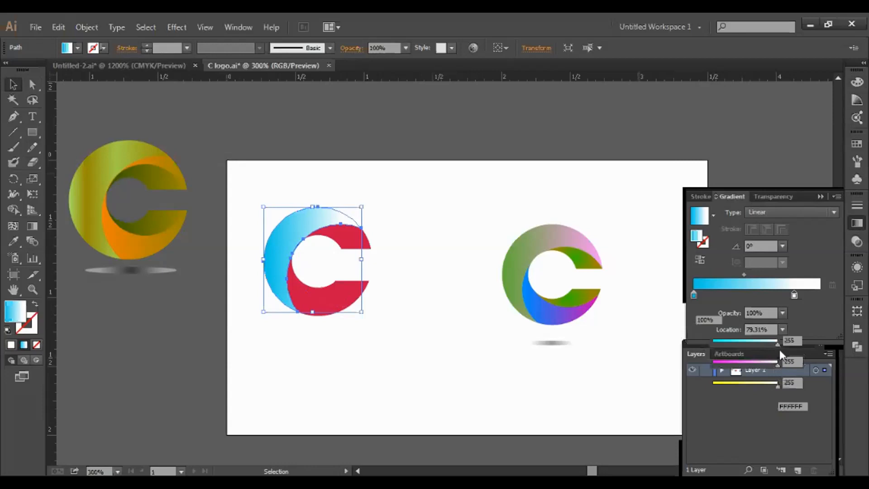
drag(778, 343, 742, 363)
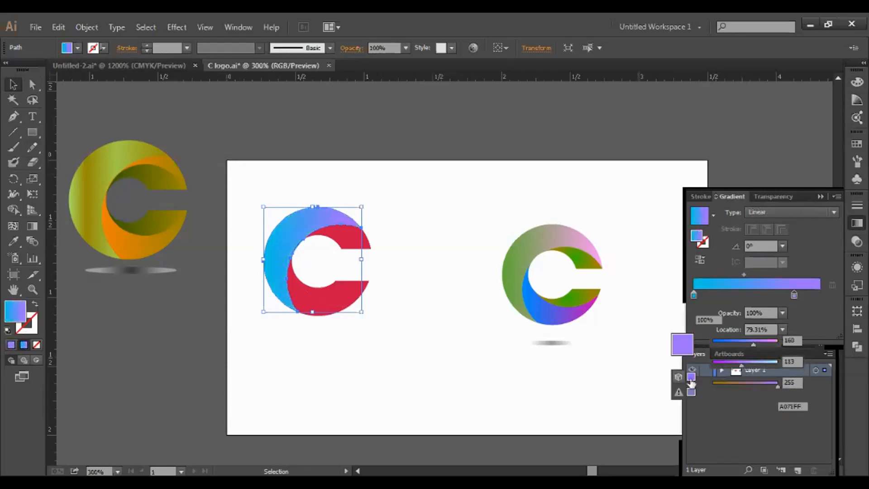
click(338, 316)
click(340, 309)
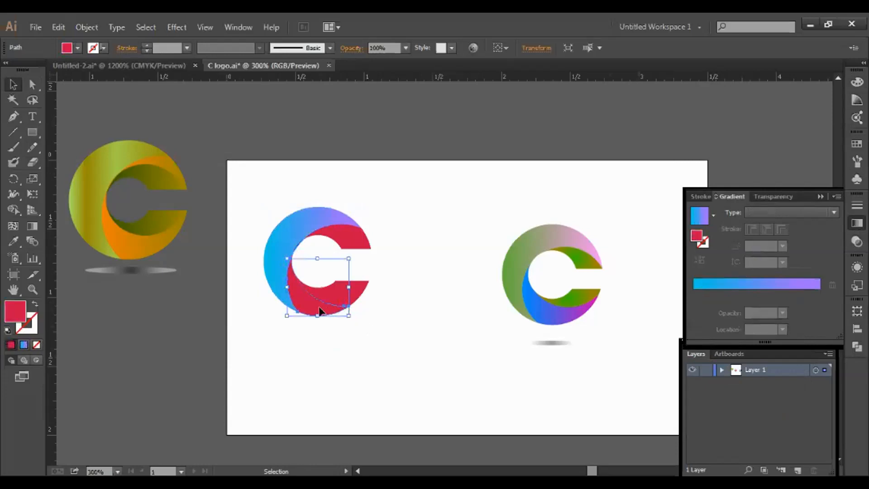
Leave isolation mode, fill the red inner path with the gradient, and lighten its starting stop to red 126
double_click(319, 311)
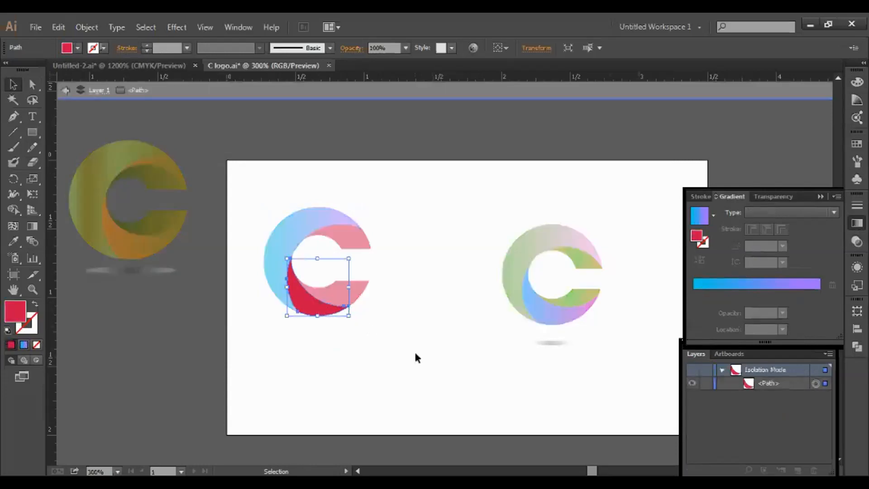
double_click(398, 345)
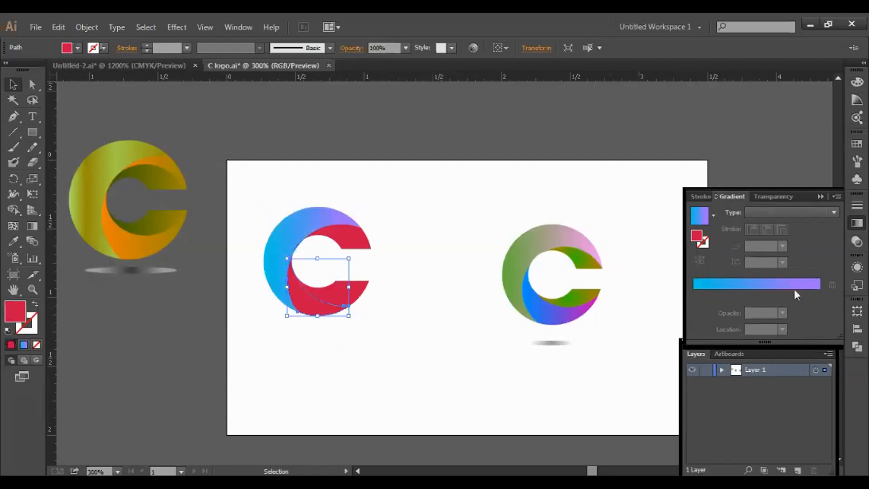
click(697, 221)
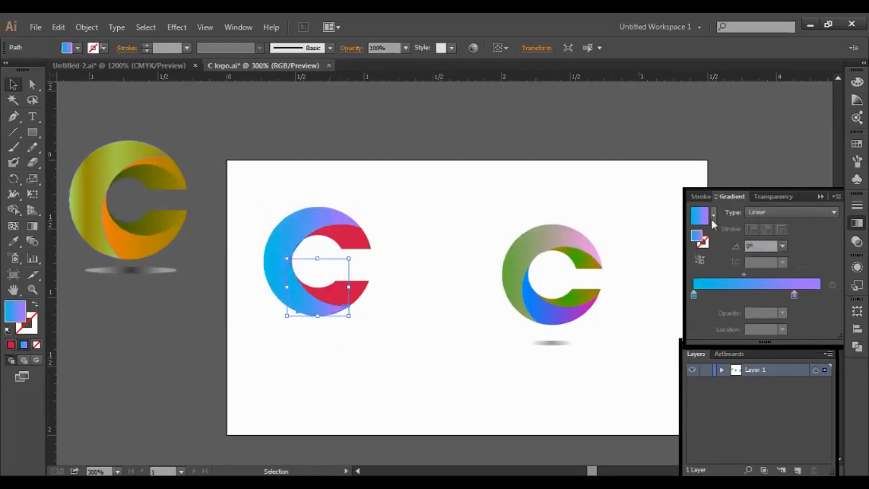
click(693, 294)
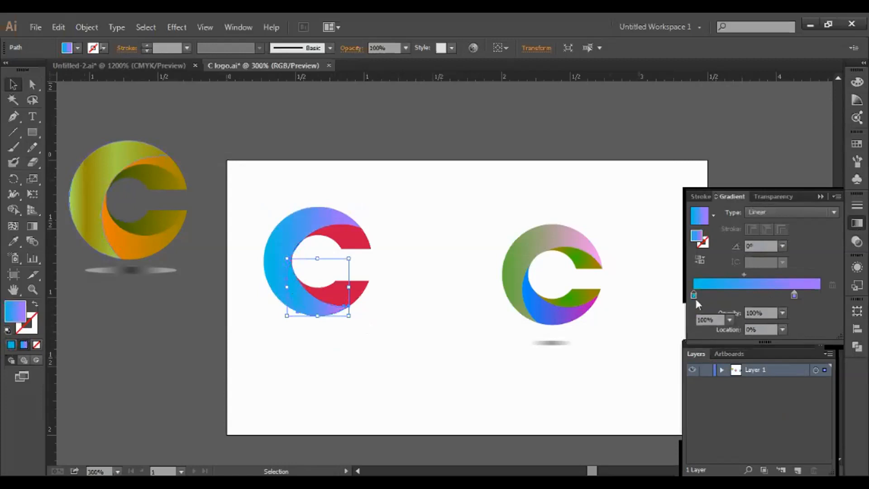
double_click(695, 297)
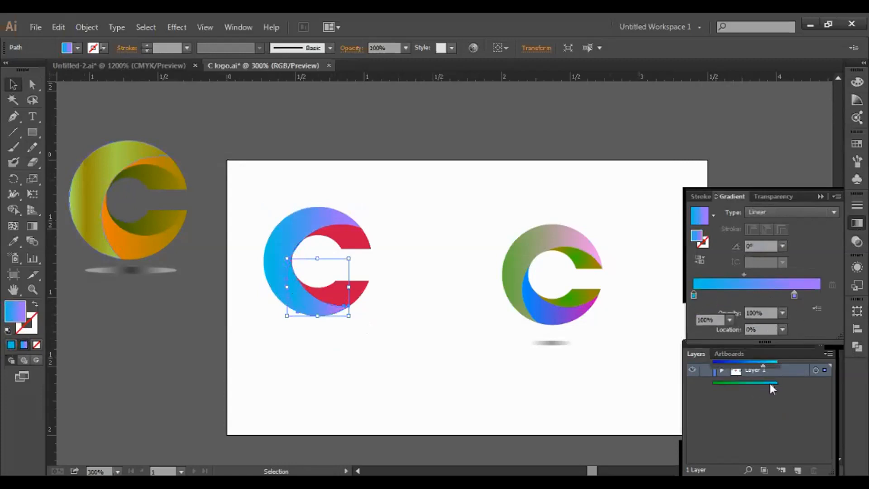
click(803, 196)
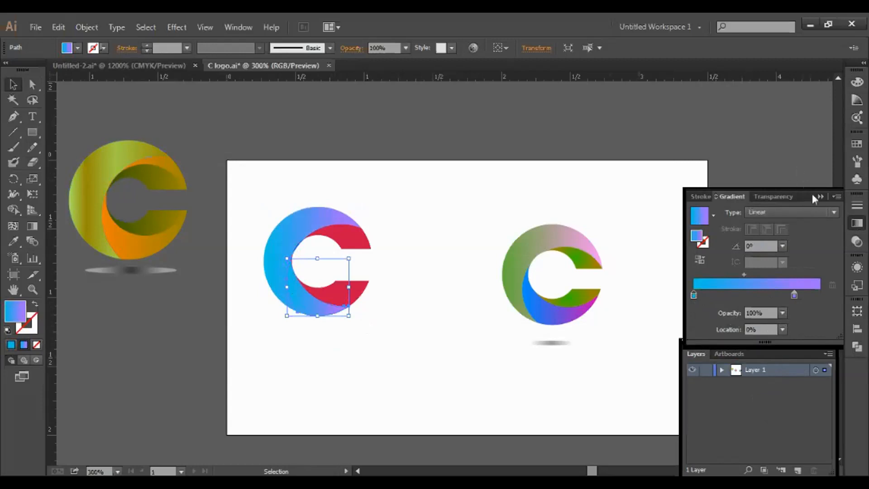
drag(813, 194, 780, 150)
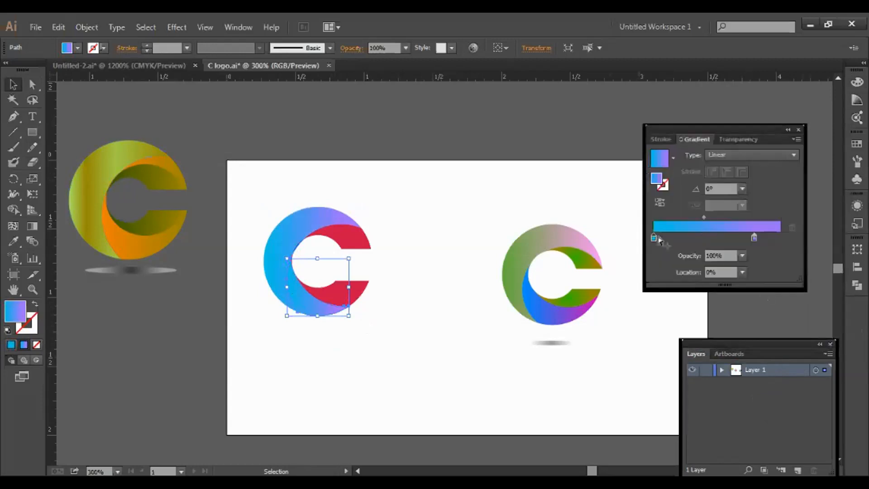
double_click(654, 237)
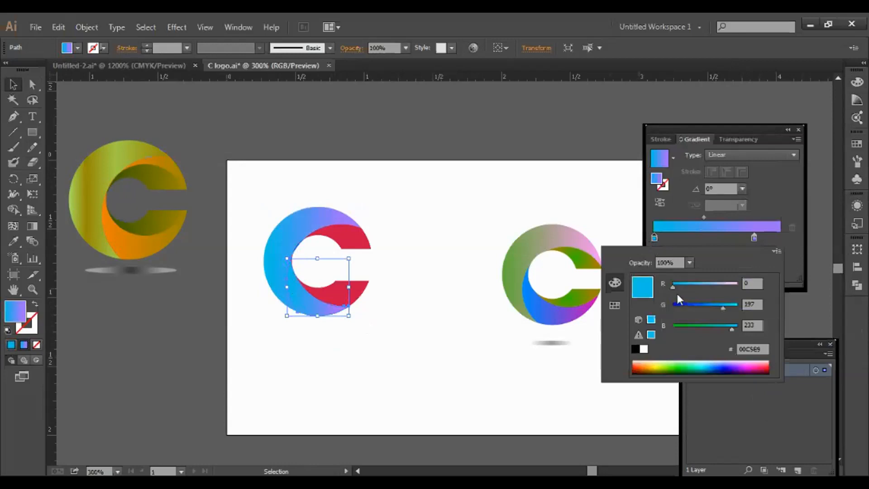
drag(672, 287, 715, 306)
Undo the accidental removal of the red inner piece and check the C's inner pieces
click(389, 339)
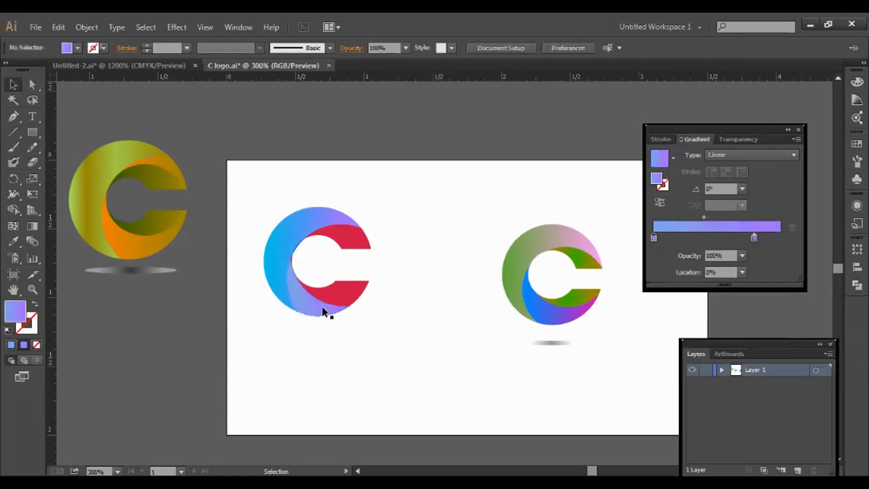
click(291, 261)
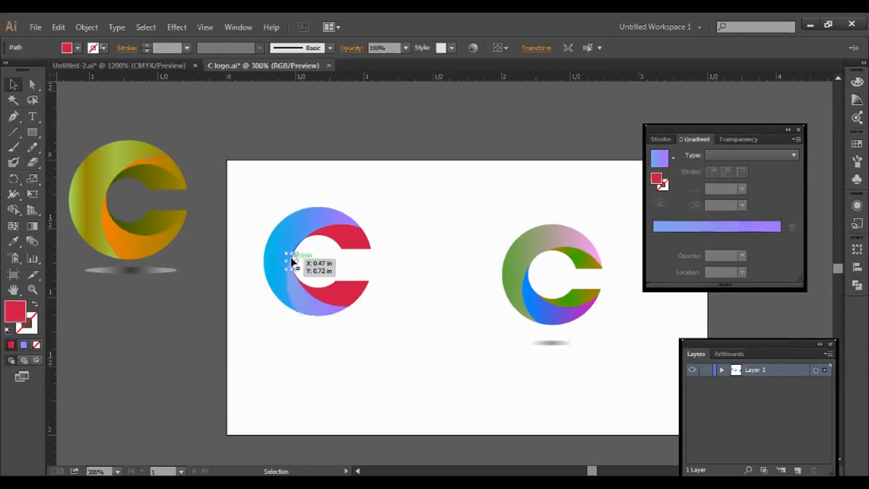
click(358, 264)
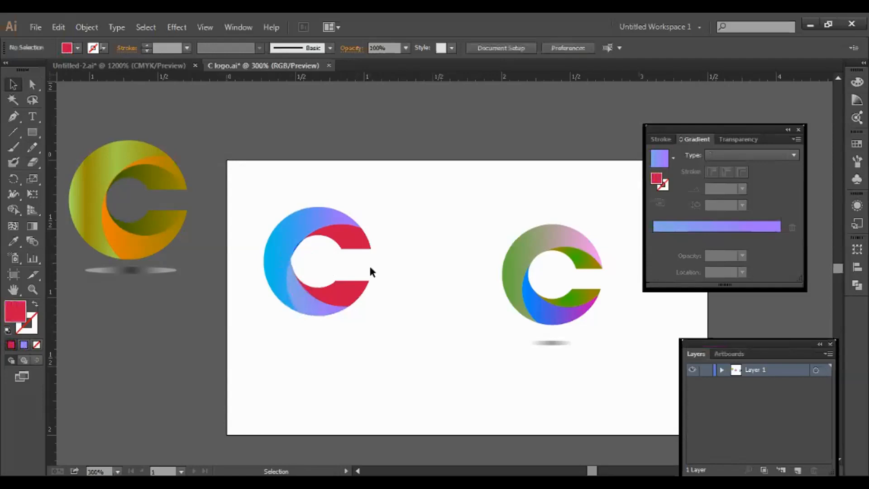
key(ctrl+z)
click(396, 333)
click(321, 308)
shift+click(291, 260)
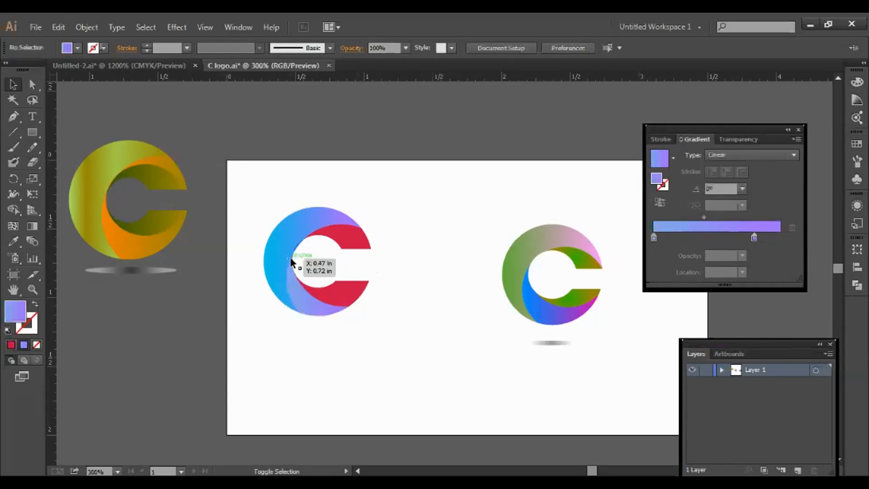
Unite the lower inner pieces of the C into one crescent with Pathfinder
click(308, 292)
click(857, 285)
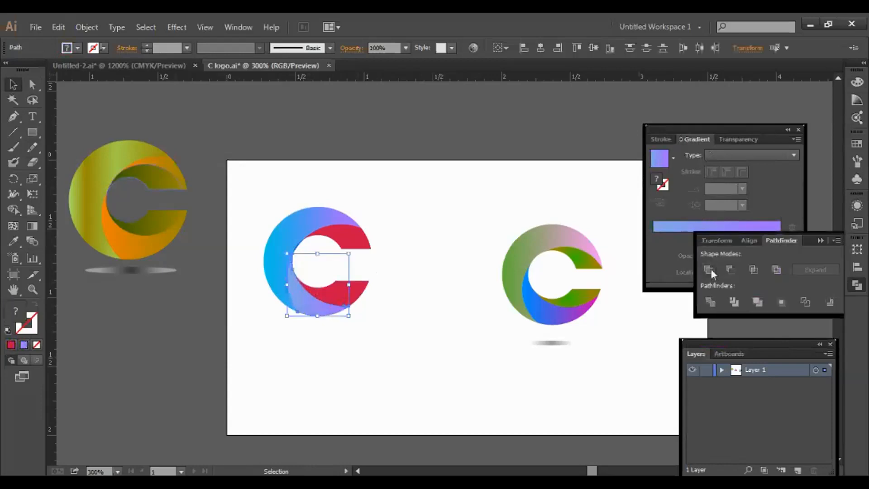
click(397, 358)
click(320, 310)
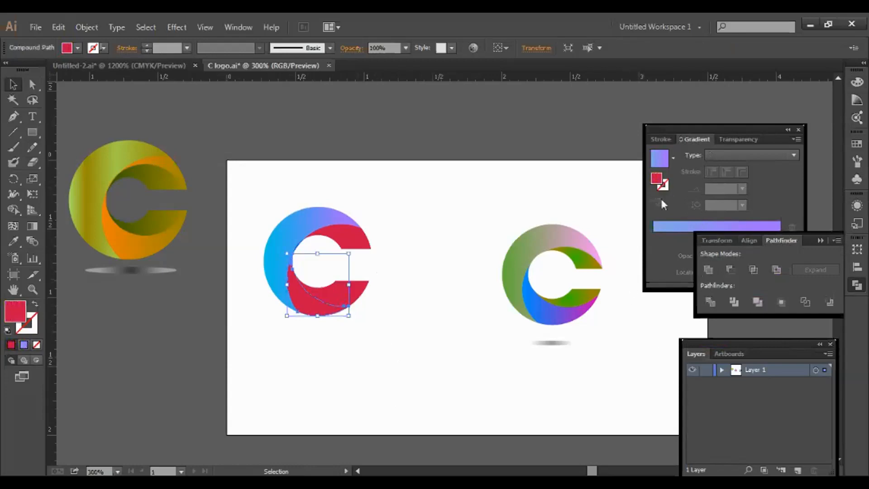
Fill the merged crescent with a gradient whose starting stop is teal 3FFFB6
click(658, 162)
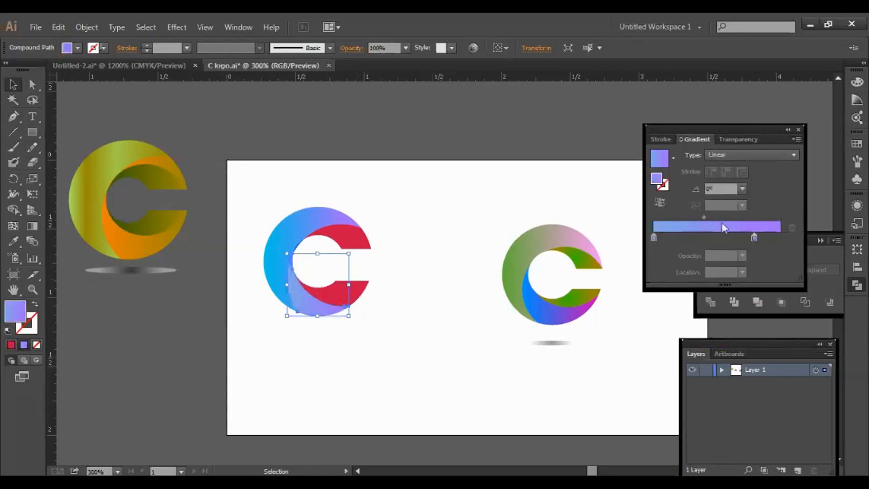
click(653, 236)
double_click(654, 234)
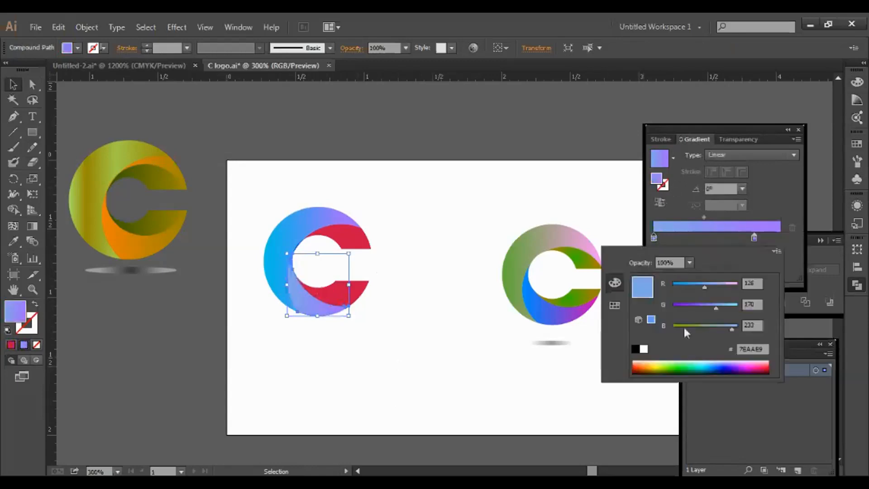
click(693, 362)
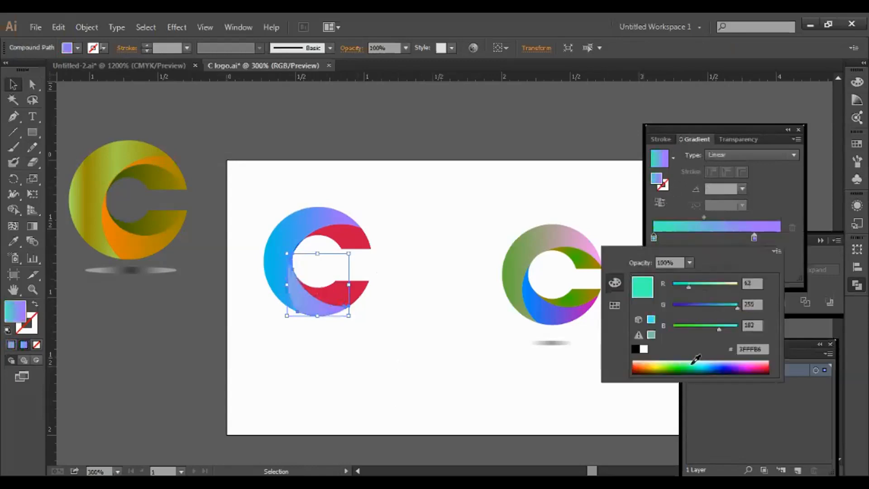
click(398, 325)
click(394, 289)
Give the red lower piece the gradient with its starting stop set to purple 6200D4
click(346, 291)
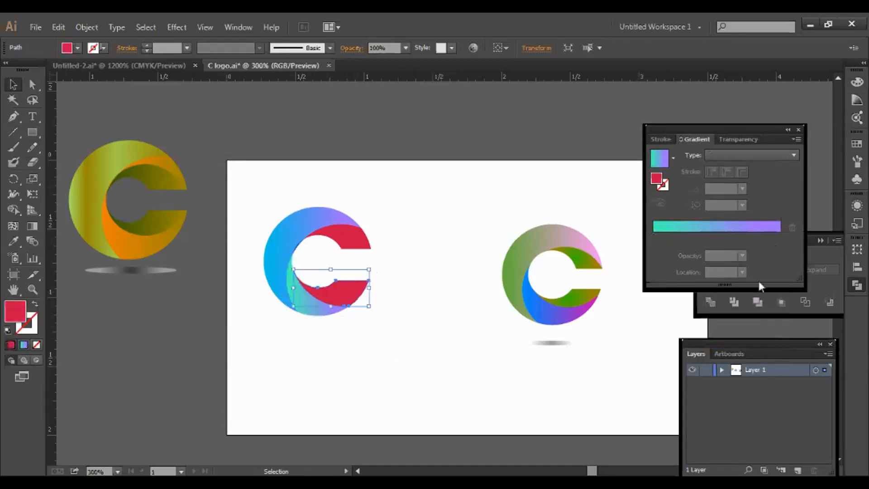
click(659, 159)
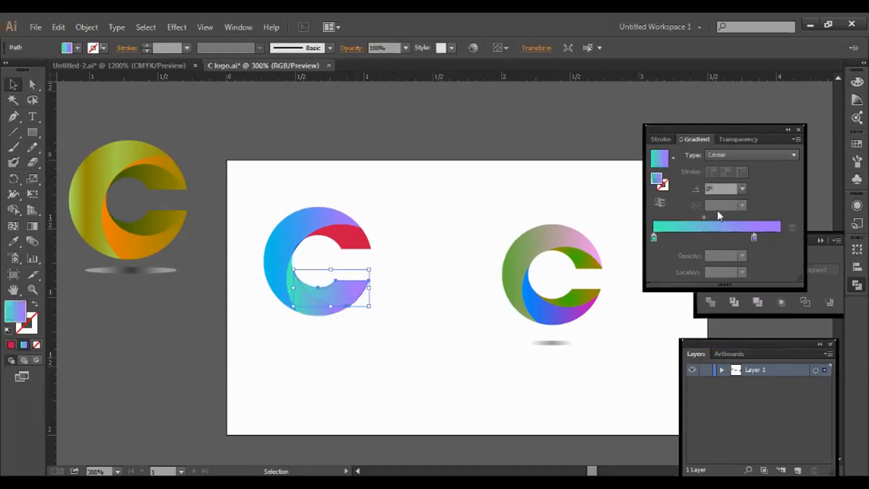
double_click(654, 239)
click(739, 364)
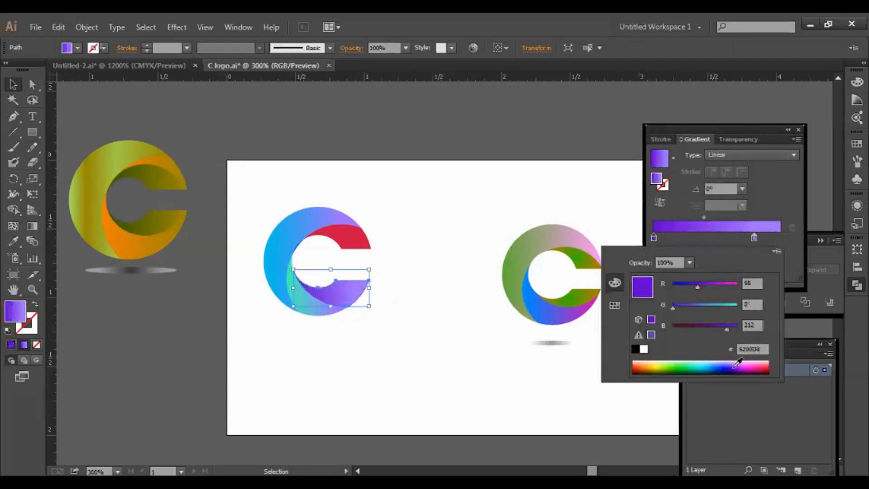
click(554, 339)
click(438, 234)
click(366, 242)
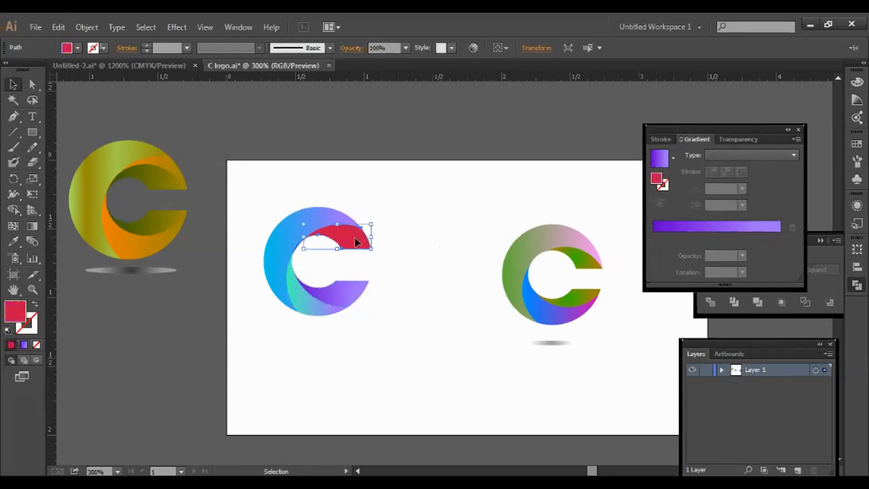
Fill the red upper band with the gradient, setting its ending stop to magenta AA0097
click(660, 163)
click(412, 305)
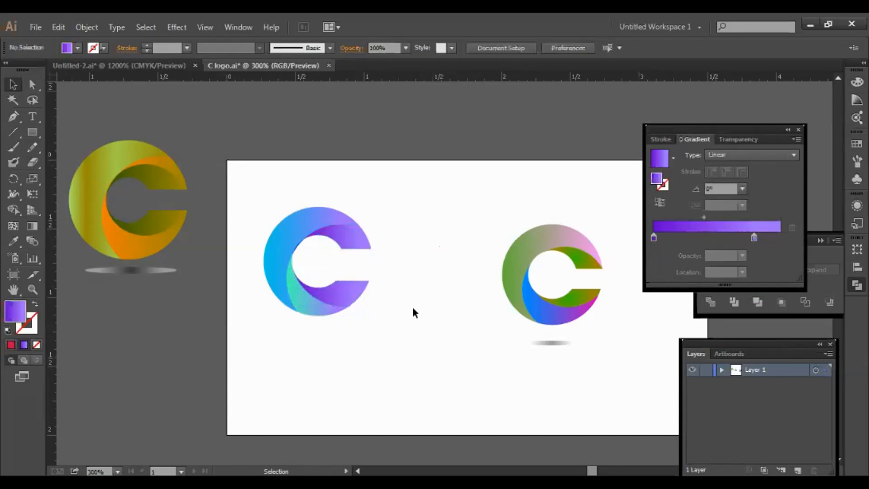
click(360, 246)
double_click(754, 237)
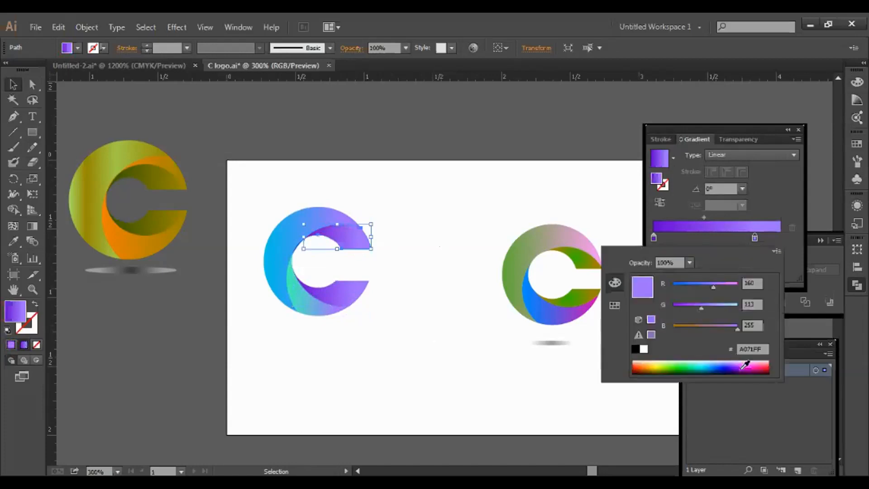
click(742, 367)
click(731, 369)
click(739, 369)
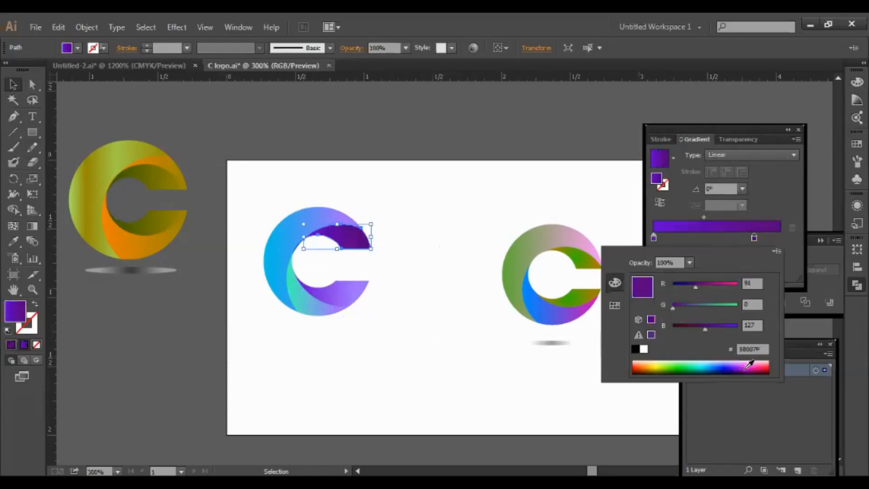
click(748, 369)
click(507, 360)
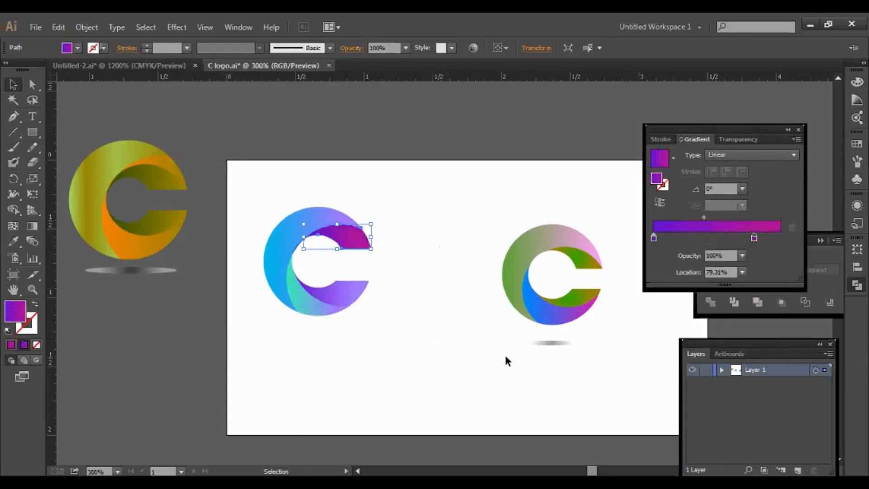
click(387, 348)
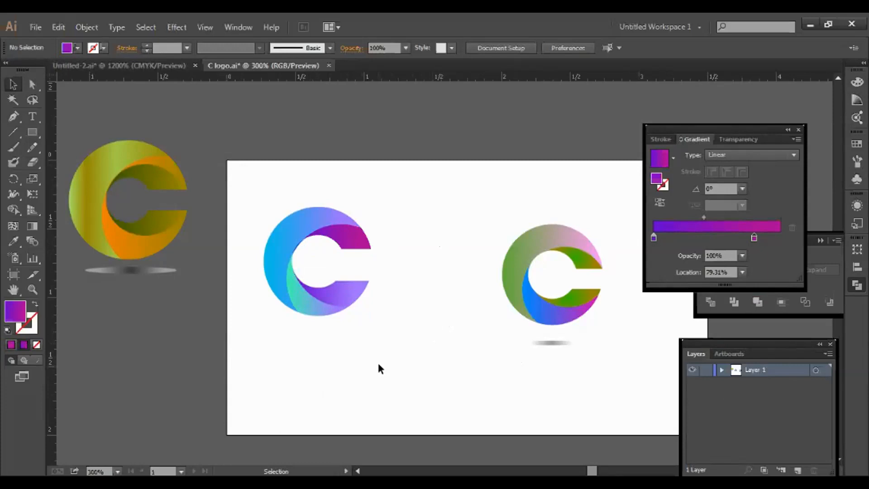
Inspect the C's lower inner shape and the multicolour C, then clear the selection
click(308, 304)
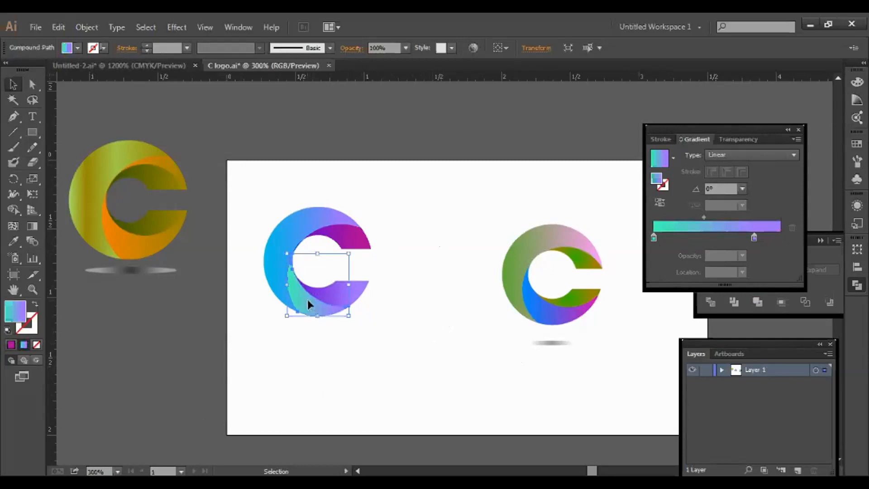
click(401, 333)
click(571, 344)
click(470, 366)
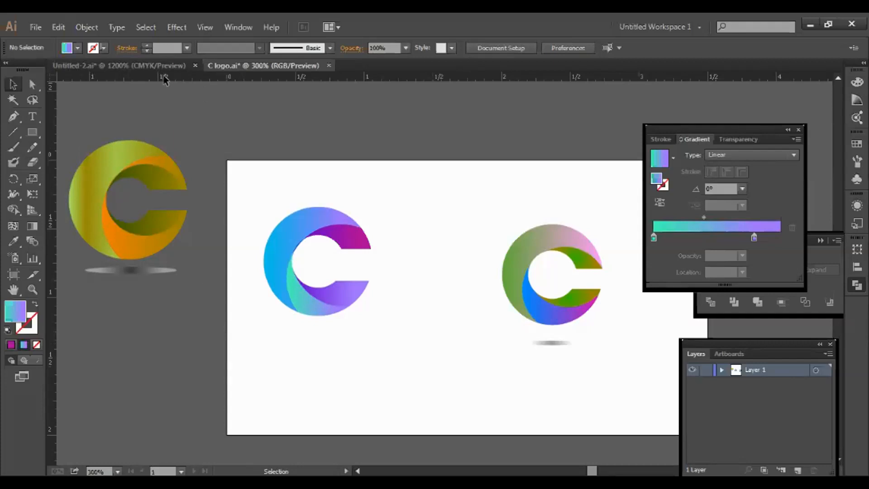
Drag the gold-orange C from the pasteboard onto the artboard, below and between the other two logos
click(121, 178)
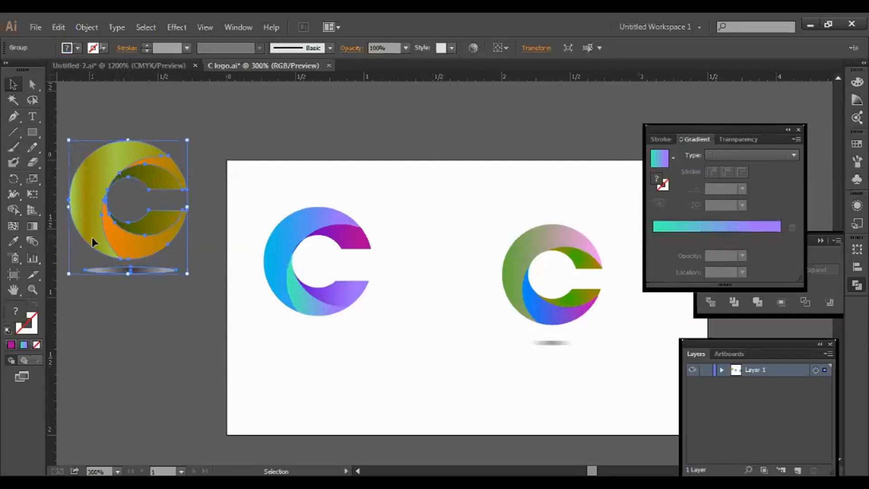
drag(90, 207, 404, 316)
click(534, 387)
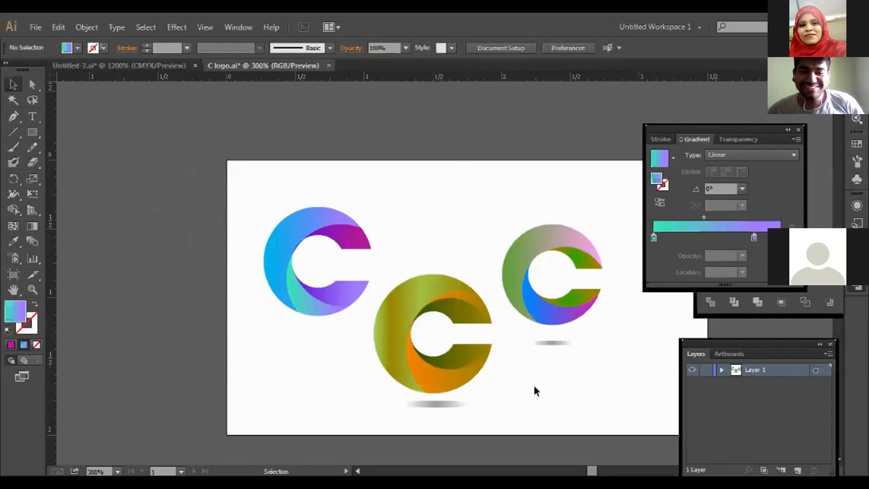
scroll(534, 386, down, 1)
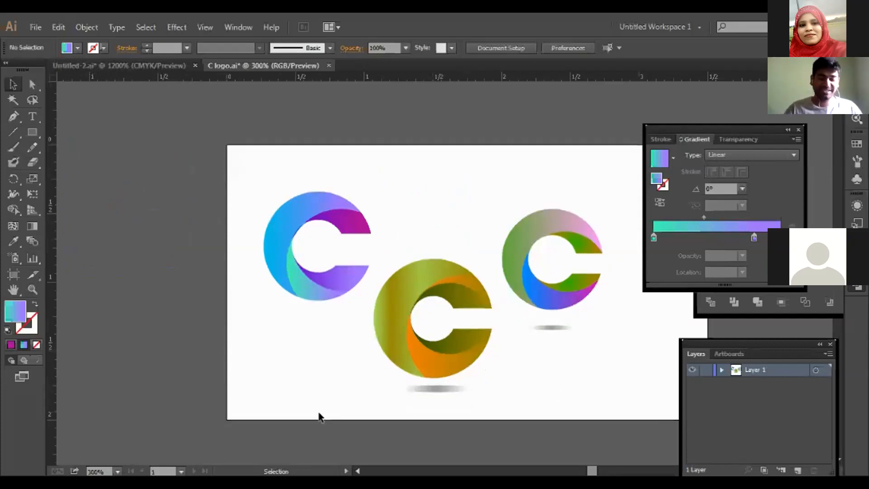